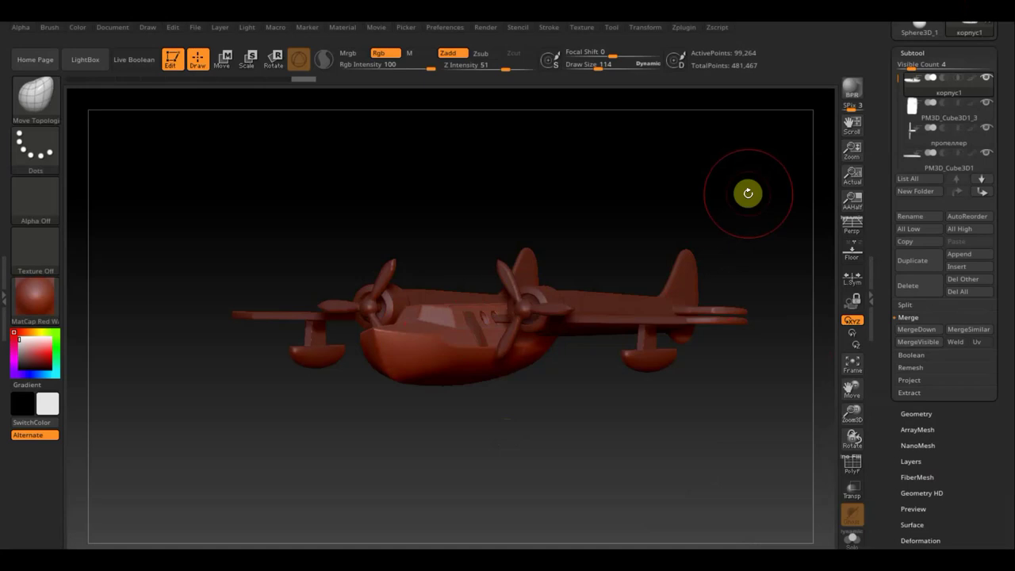
# Step: Orbit and zoom the seaplane to a three-quarter front view that fills the canvas
pyautogui.moveTo(748, 192)
pyautogui.mouseDown()
pyautogui.moveTo(713, 204)
pyautogui.moveTo(747, 213)
pyautogui.mouseUp()
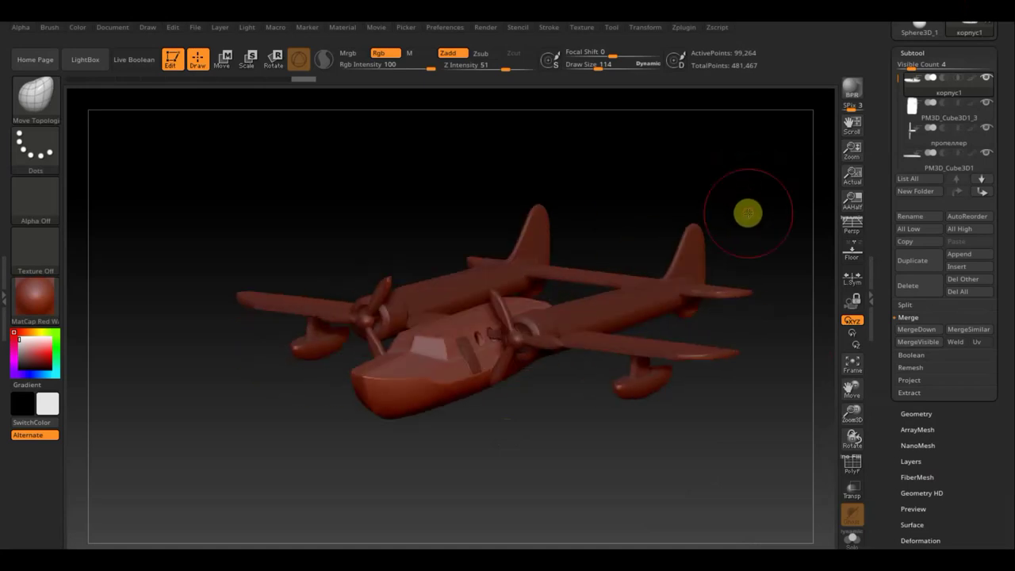
pyautogui.moveTo(611, 486)
pyautogui.keyDown('alt'); pyautogui.mouseDown()
pyautogui.moveTo(605, 471)
pyautogui.moveTo(639, 519)
pyautogui.moveTo(617, 410)
pyautogui.moveTo(633, 426)
pyautogui.moveTo(616, 415)
pyautogui.moveTo(624, 404)
pyautogui.moveTo(636, 414)
pyautogui.moveTo(623, 416)
pyautogui.mouseUp(); pyautogui.keyUp('alt')
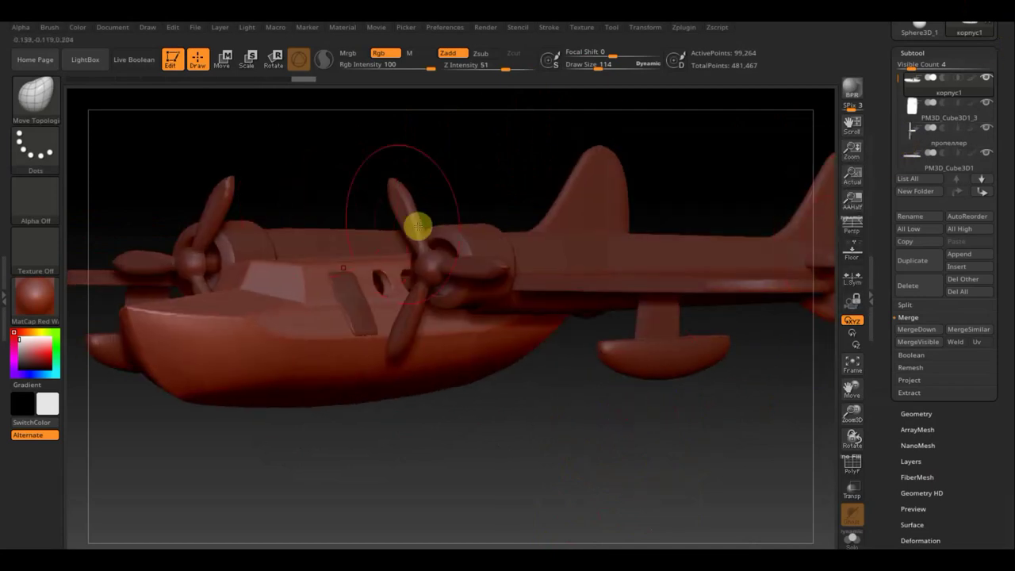
# Step: Solo the hull and orbit it to a three-quarter view to check its window openings
pyautogui.click(988, 78)
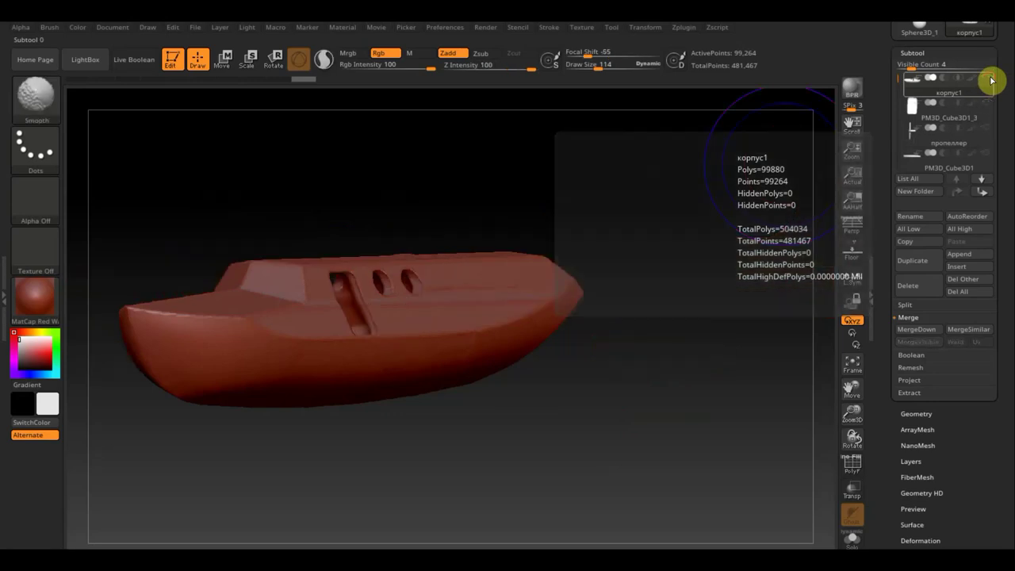
pyautogui.moveTo(785, 221)
pyautogui.mouseDown()
pyautogui.moveTo(736, 187)
pyautogui.moveTo(691, 188)
pyautogui.moveTo(707, 191)
pyautogui.moveTo(700, 209)
pyautogui.moveTo(775, 209)
pyautogui.mouseUp()
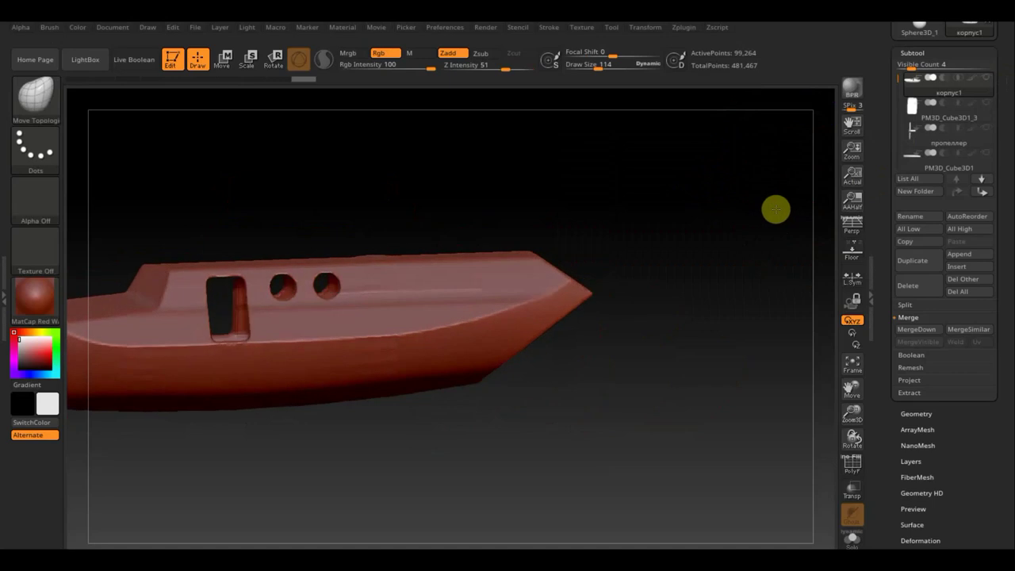
pyautogui.moveTo(705, 220)
pyautogui.keyDown('shift'); pyautogui.mouseDown()
pyautogui.moveTo(802, 225)
pyautogui.moveTo(816, 256)
pyautogui.moveTo(798, 259)
pyautogui.moveTo(783, 296)
pyautogui.moveTo(657, 285)
pyautogui.mouseUp(); pyautogui.keyUp('shift')
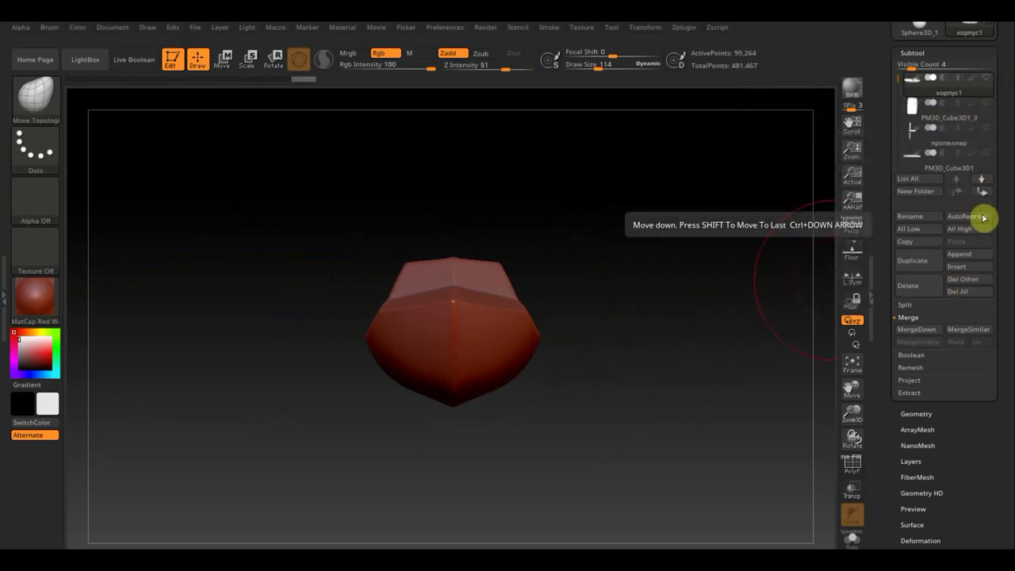
# Step: Append a Cube3D subtool, make it active and shrink it with the Move gizmo
pyautogui.click(964, 255)
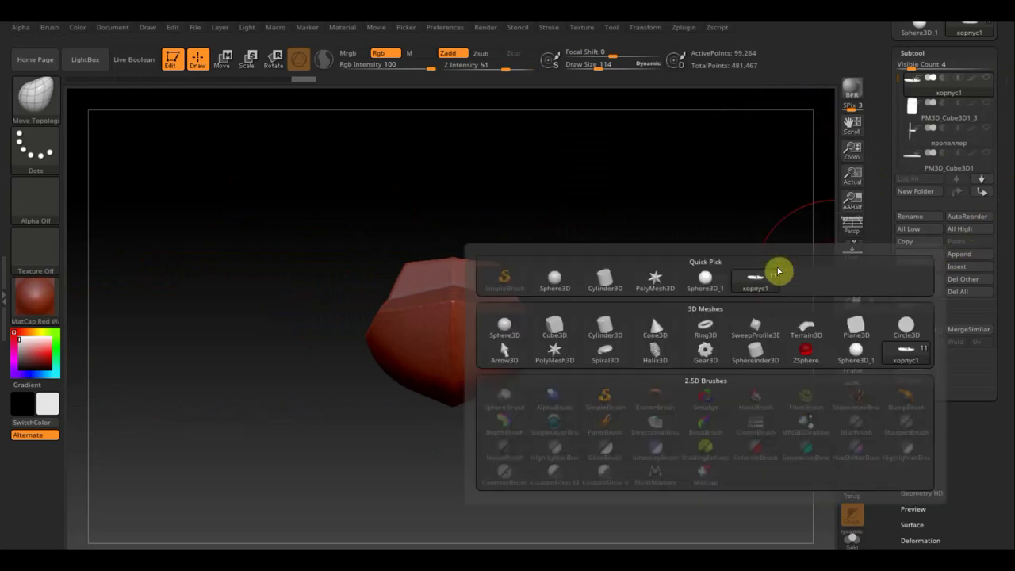
pyautogui.click(555, 315)
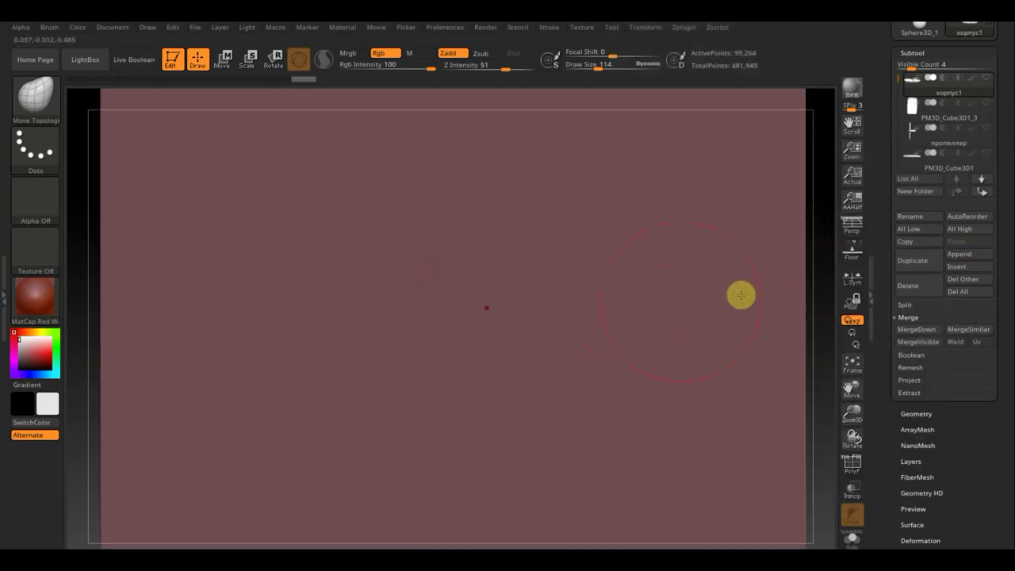
pyautogui.click(855, 355)
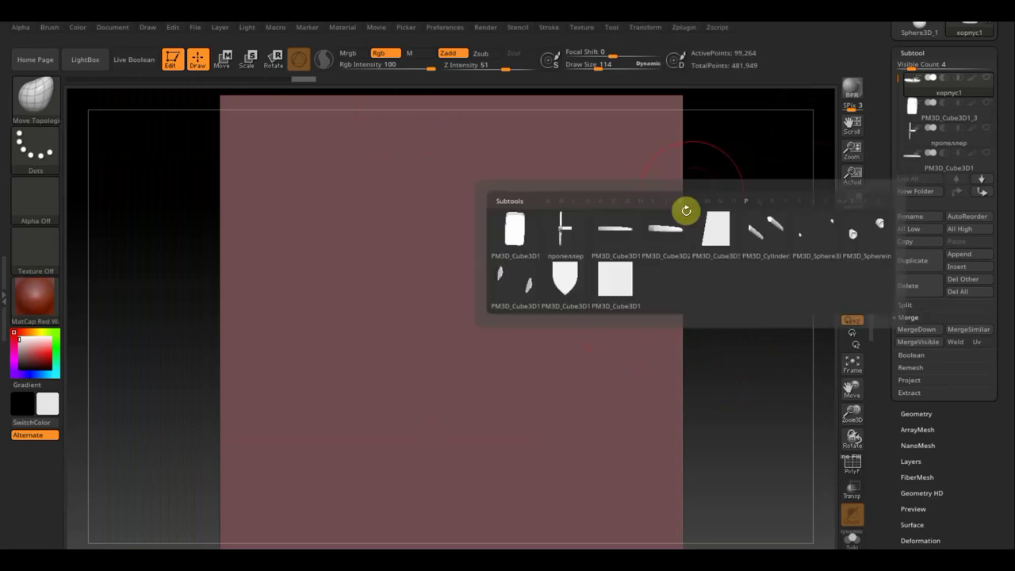
pyautogui.press('n')
pyautogui.click(626, 302)
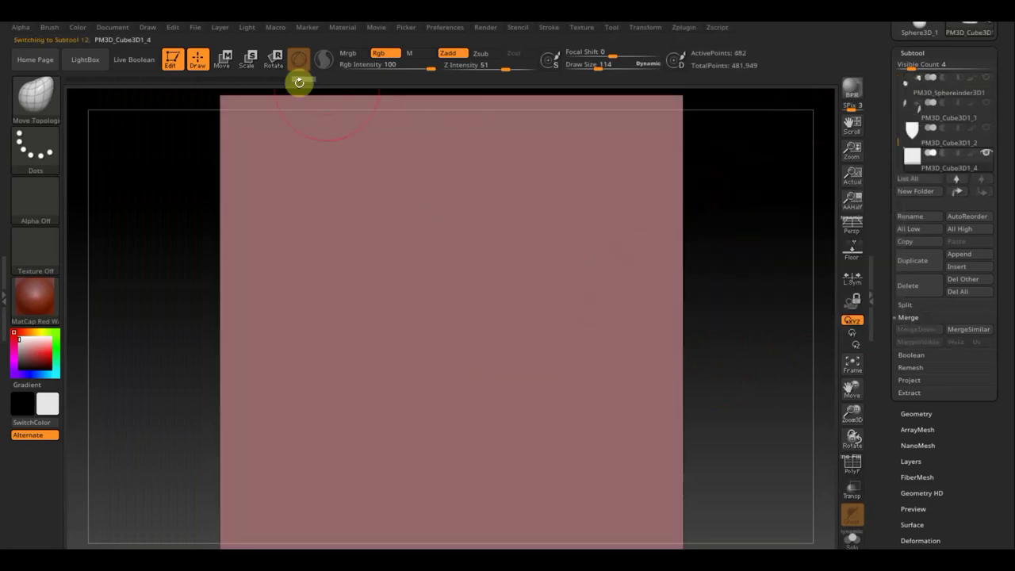
pyautogui.click(224, 60)
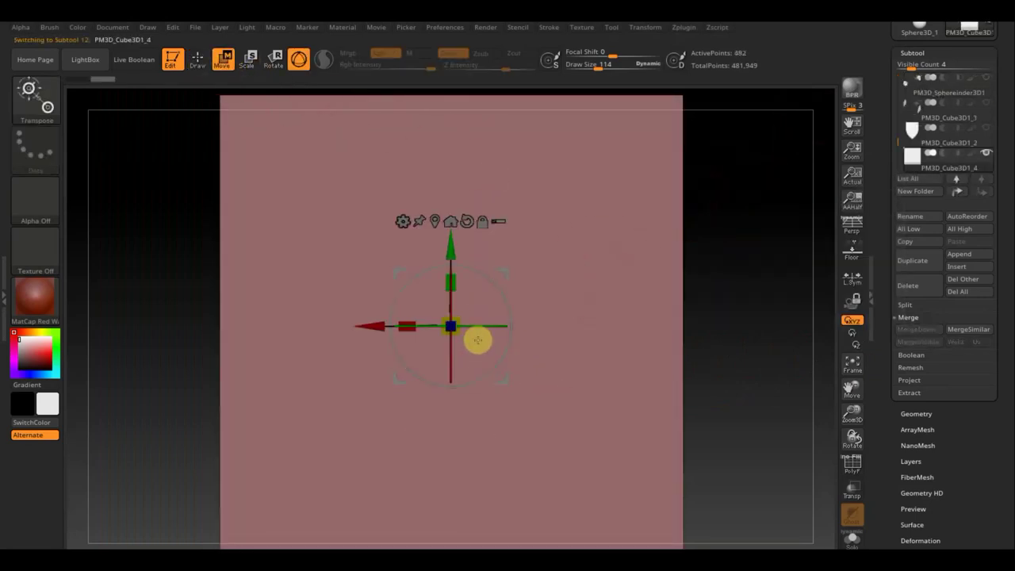
pyautogui.moveTo(459, 336)
pyautogui.mouseDown()
pyautogui.moveTo(426, 296)
pyautogui.moveTo(281, 215)
pyautogui.moveTo(240, 172)
pyautogui.mouseUp()
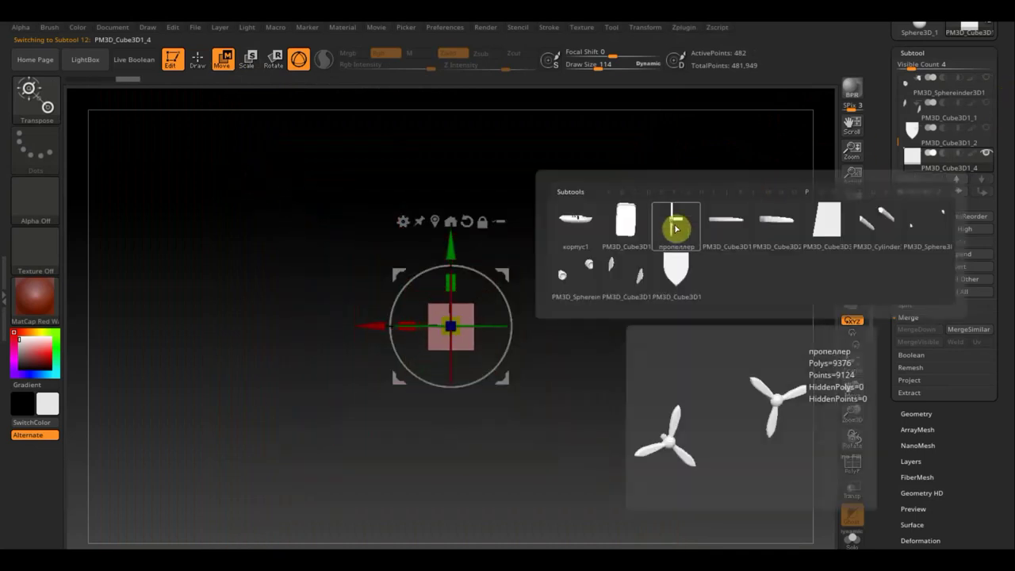
# Step: Reorder the cube subtool so it sits directly below the hull корпус1
pyautogui.click(578, 229)
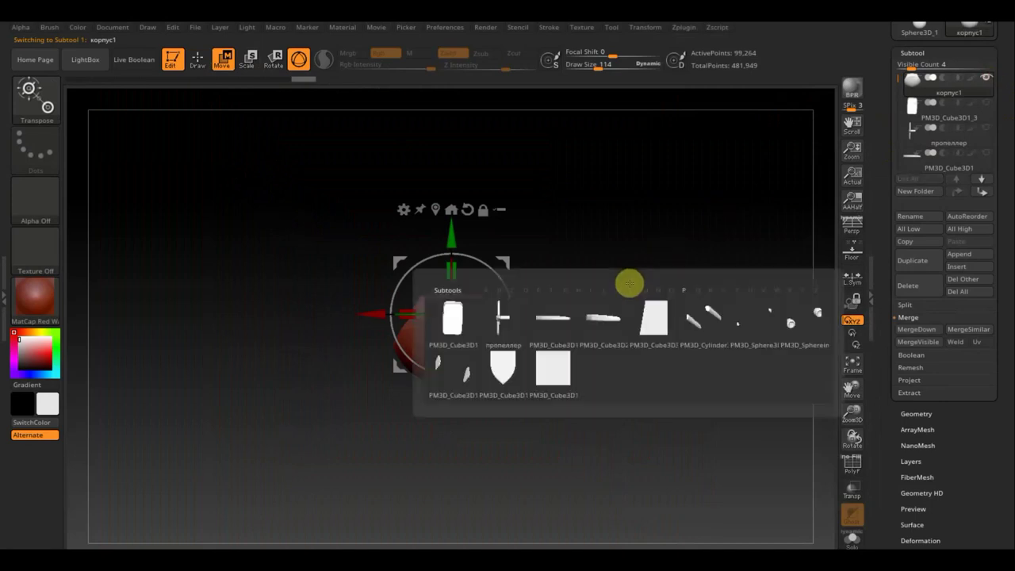
pyautogui.click(544, 389)
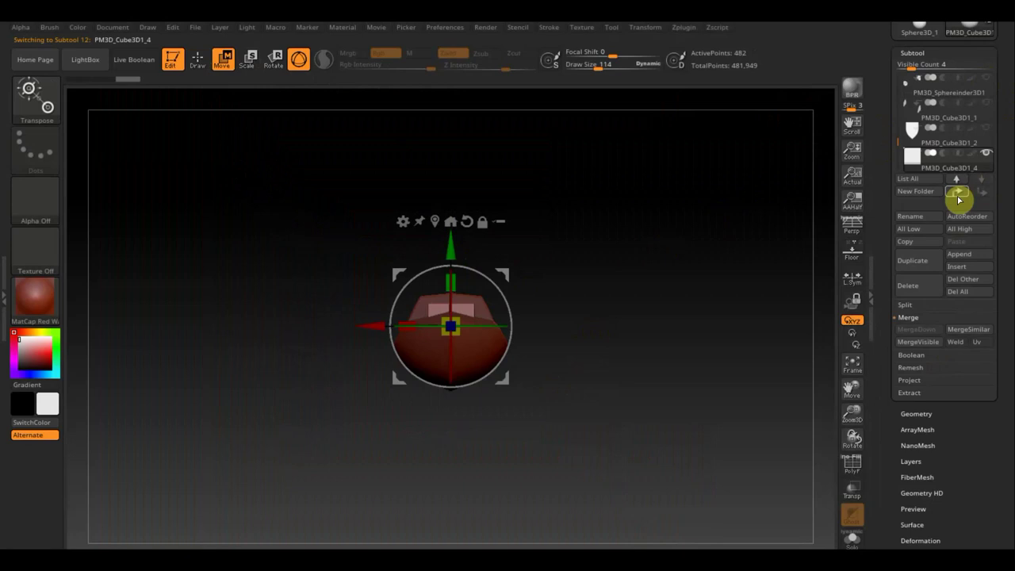
pyautogui.keyDown('shift'); pyautogui.click(958, 193); pyautogui.keyUp('shift')
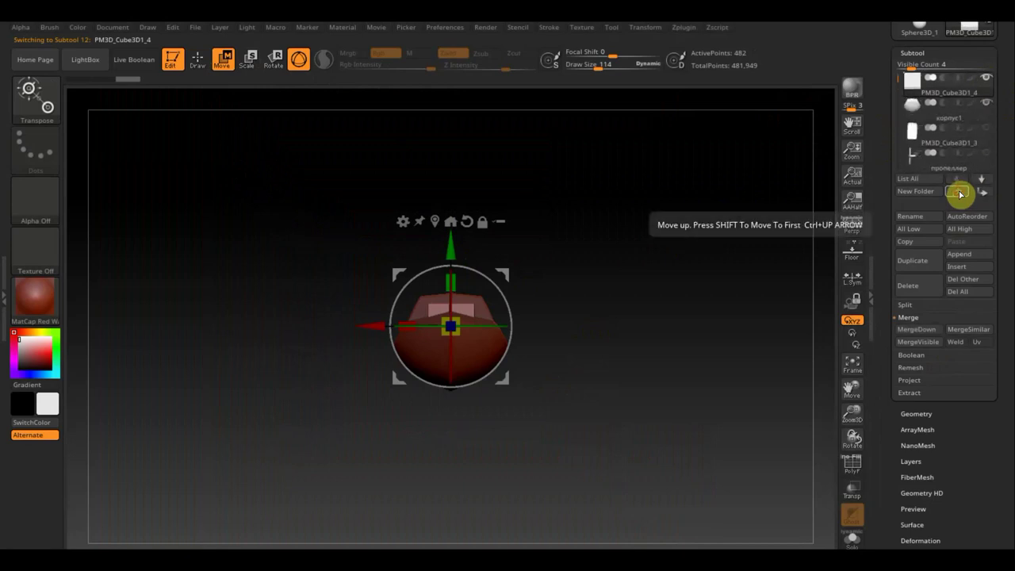
pyautogui.click(983, 193)
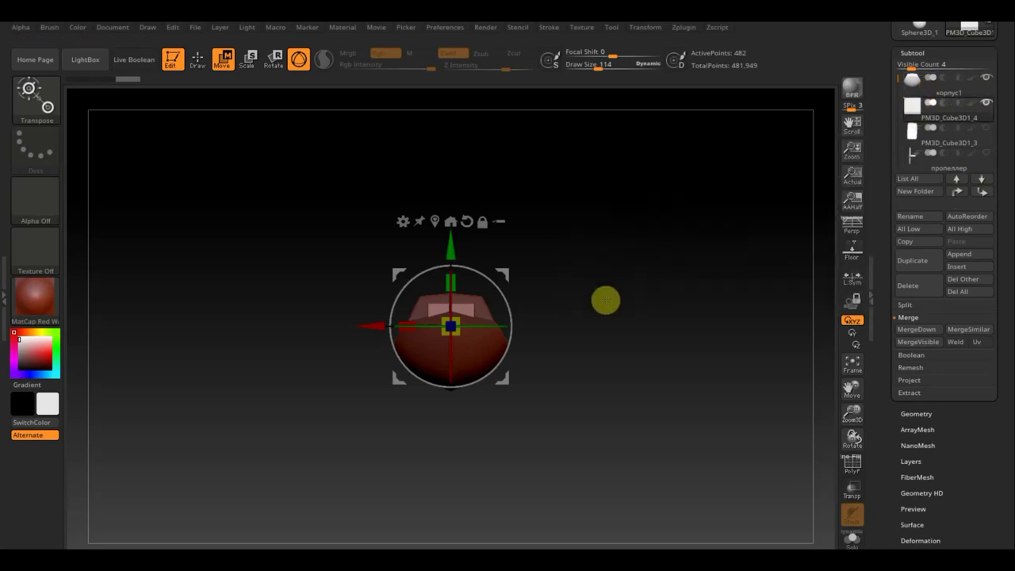
# Step: Zoom in on the bow, scale the cube down evenly and raise it
pyautogui.keyDown('alt'); pyautogui.moveTo(619, 278); pyautogui.dragTo(659, 426); pyautogui.keyUp('alt')
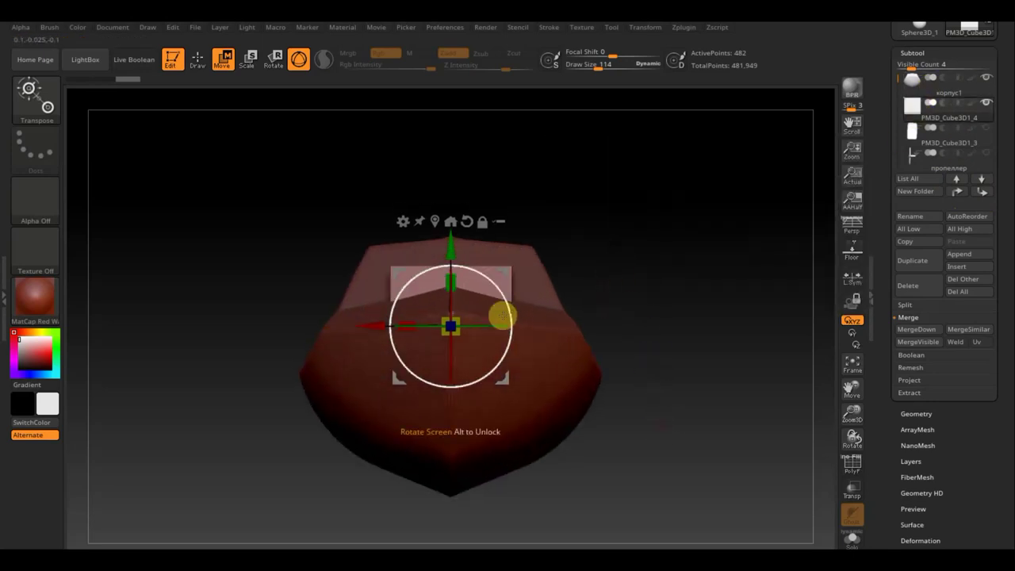
pyautogui.moveTo(452, 331); pyautogui.dragTo(444, 326)
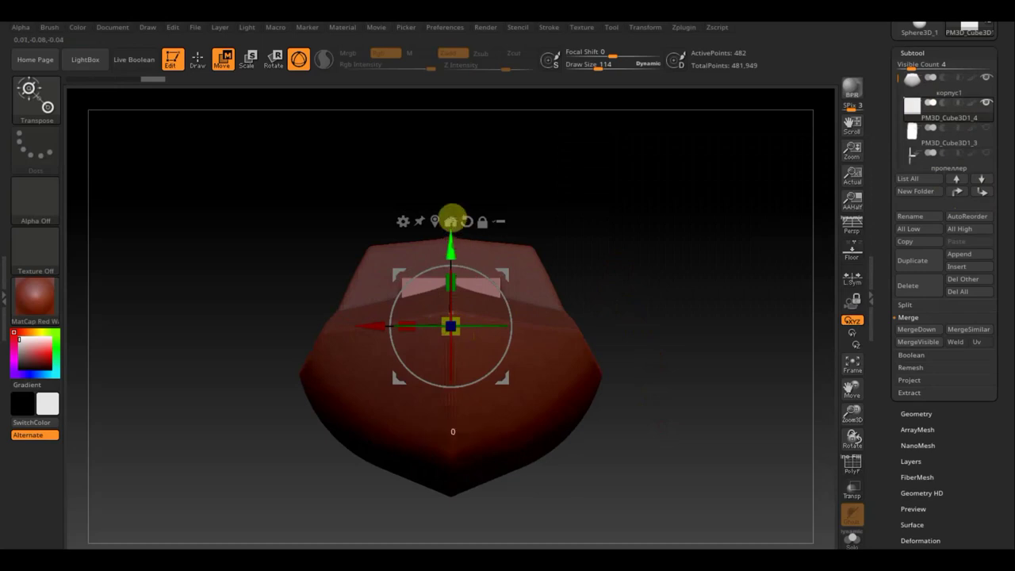
pyautogui.moveTo(451, 218); pyautogui.dragTo(451, 163)
pyautogui.moveTo(737, 236); pyautogui.dragTo(672, 240)
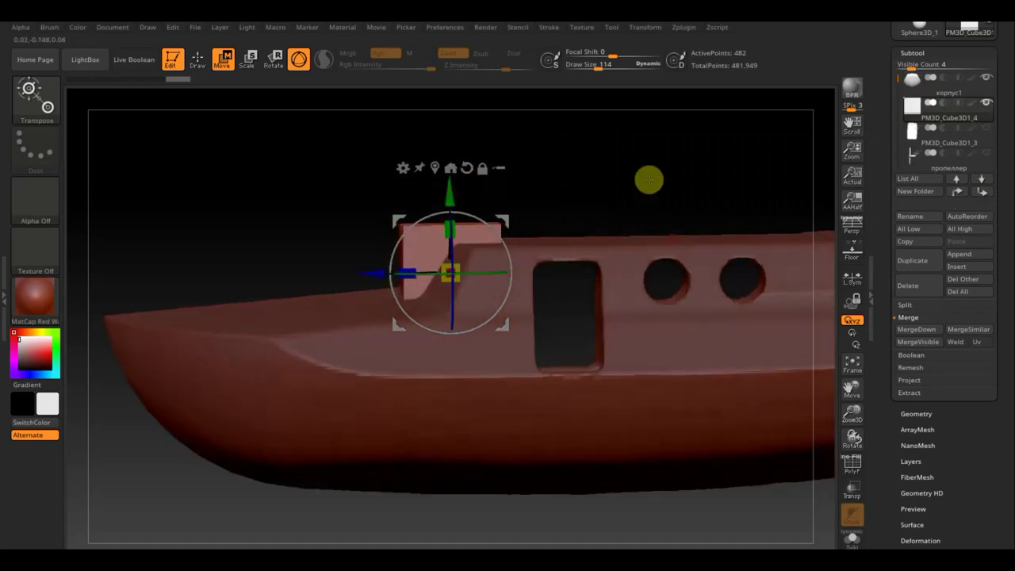
pyautogui.moveTo(650, 181); pyautogui.dragTo(650, 168)
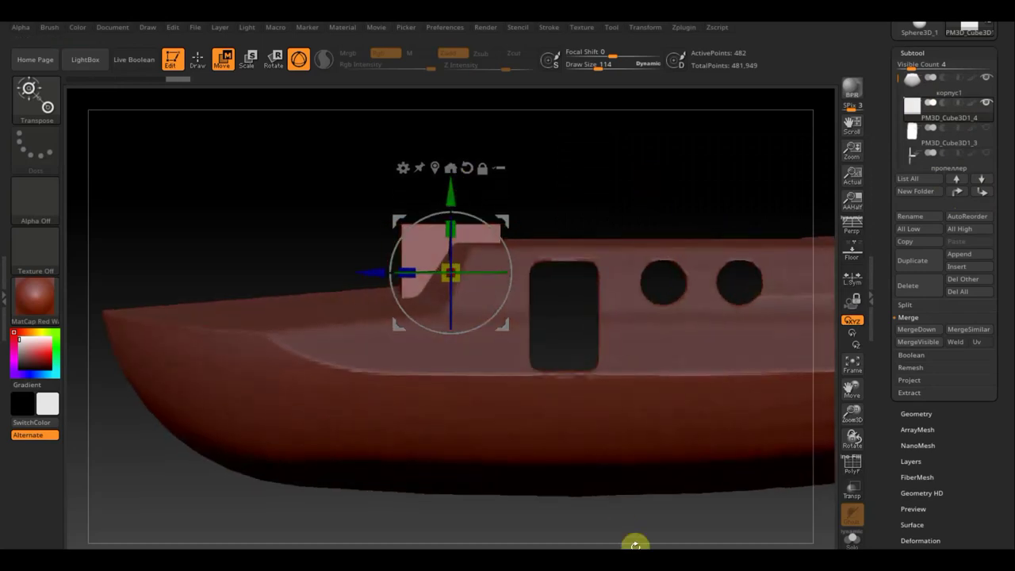
pyautogui.moveTo(635, 545)
pyautogui.mouseDown()
pyautogui.moveTo(627, 473)
pyautogui.moveTo(555, 502)
pyautogui.moveTo(573, 497)
pyautogui.moveTo(592, 534)
pyautogui.mouseUp()
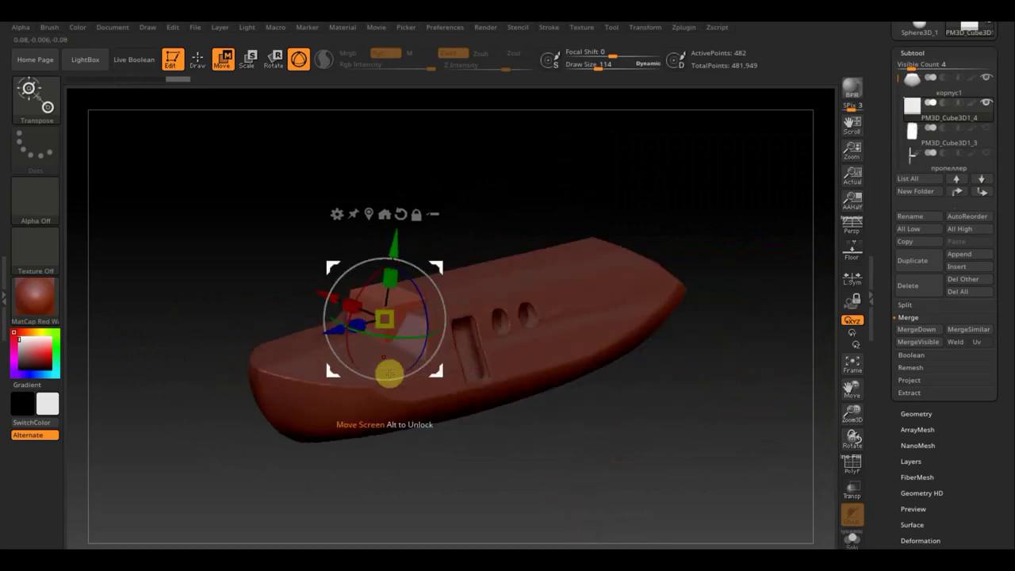
pyautogui.moveTo(424, 426)
pyautogui.mouseDown()
pyautogui.moveTo(646, 394)
pyautogui.moveTo(689, 471)
pyautogui.moveTo(700, 444)
pyautogui.moveTo(659, 428)
pyautogui.moveTo(699, 524)
pyautogui.moveTo(692, 531)
pyautogui.mouseUp()
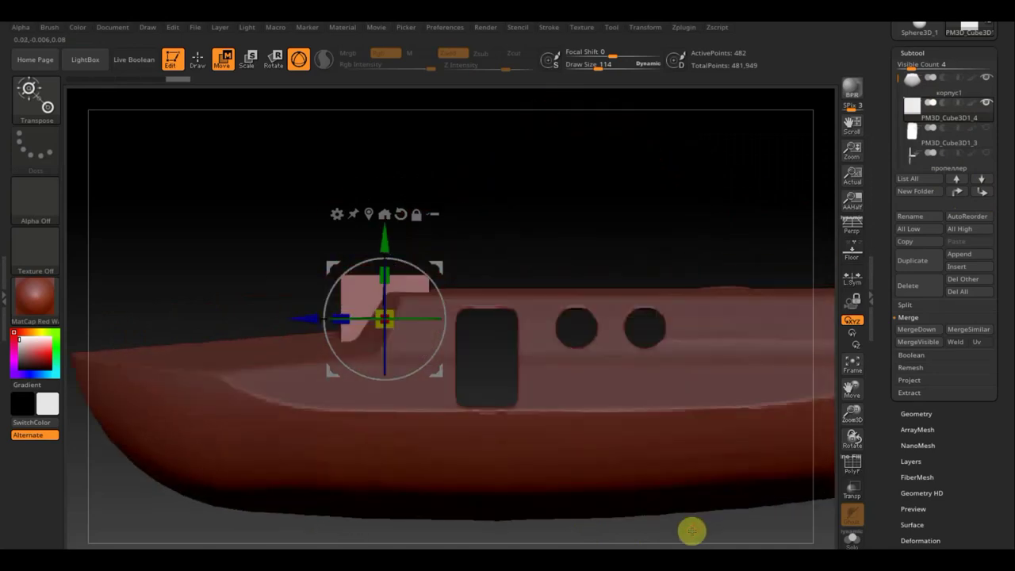
# Step: Stretch the cube along the hull, flatten it and tilt it into a slanted slab
pyautogui.moveTo(383, 231); pyautogui.dragTo(382, 187)
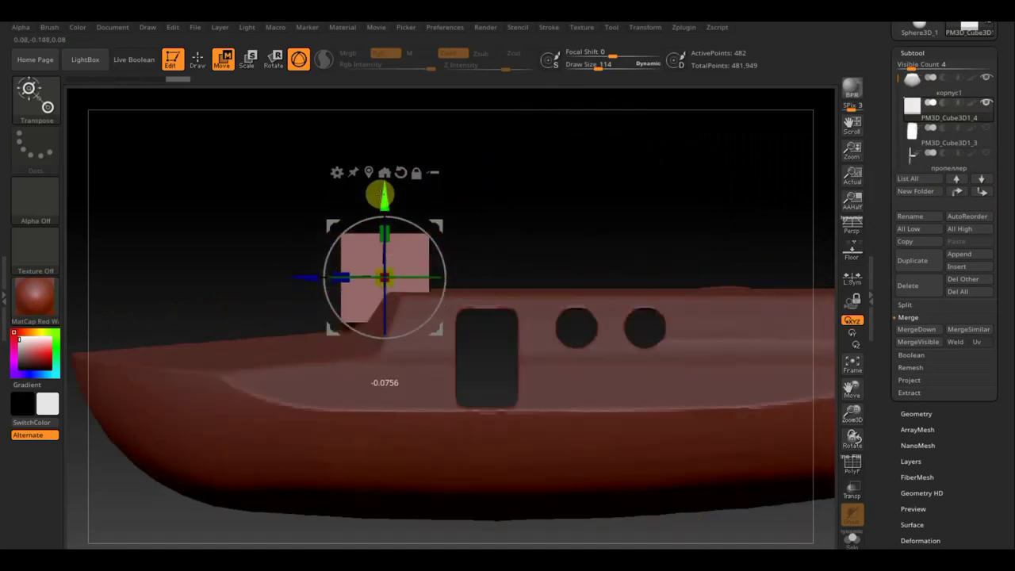
pyautogui.moveTo(338, 264); pyautogui.dragTo(271, 269)
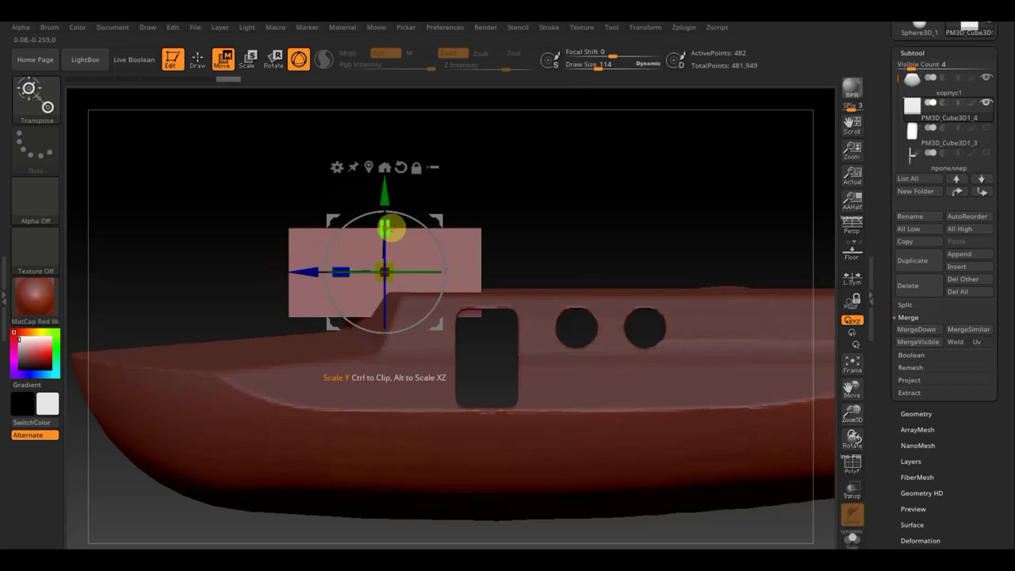
pyautogui.moveTo(389, 228); pyautogui.dragTo(390, 251)
pyautogui.moveTo(420, 220); pyautogui.dragTo(420, 242)
# Step: Center the slab over the hull, thin it and lower it onto the hull top
pyautogui.moveTo(510, 225)
pyautogui.mouseDown()
pyautogui.moveTo(562, 226)
pyautogui.moveTo(555, 222)
pyautogui.mouseUp()
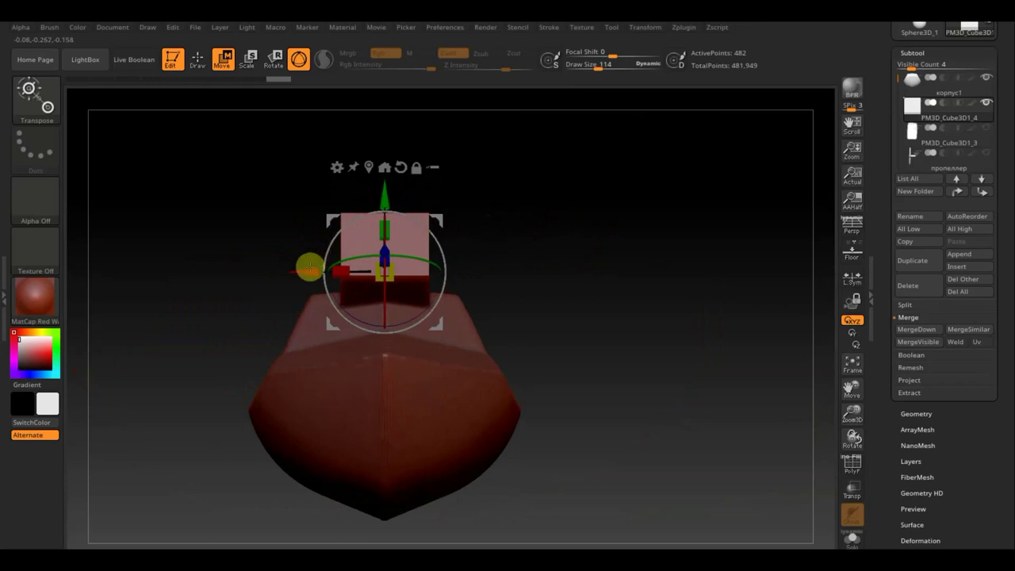
pyautogui.moveTo(290, 281)
pyautogui.mouseDown()
pyautogui.moveTo(256, 310)
pyautogui.moveTo(300, 284)
pyautogui.mouseUp()
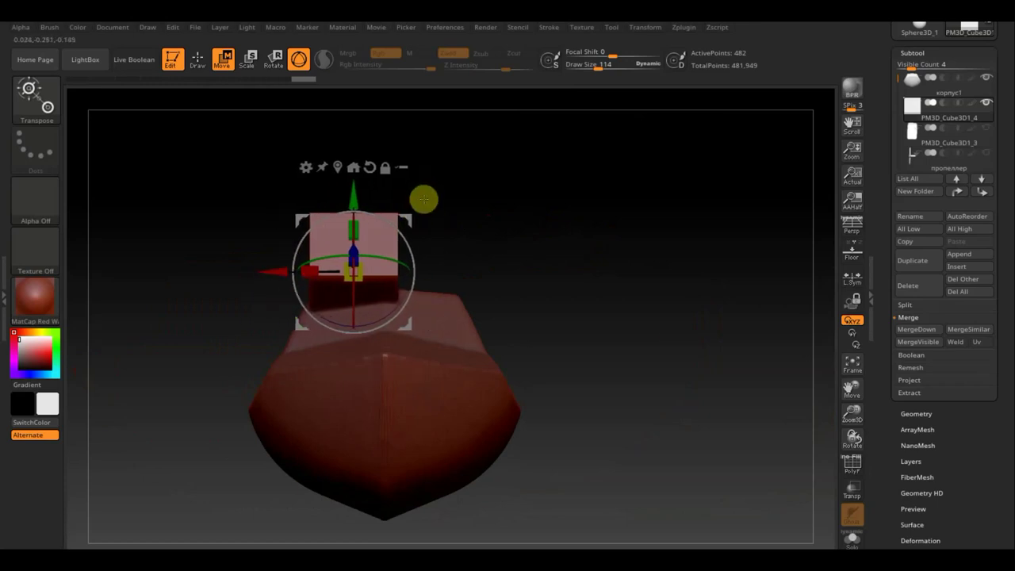
pyautogui.moveTo(404, 241)
pyautogui.mouseDown()
pyautogui.moveTo(403, 254)
pyautogui.moveTo(623, 261)
pyautogui.moveTo(556, 299)
pyautogui.moveTo(555, 253)
pyautogui.moveTo(600, 272)
pyautogui.moveTo(418, 271)
pyautogui.mouseUp()
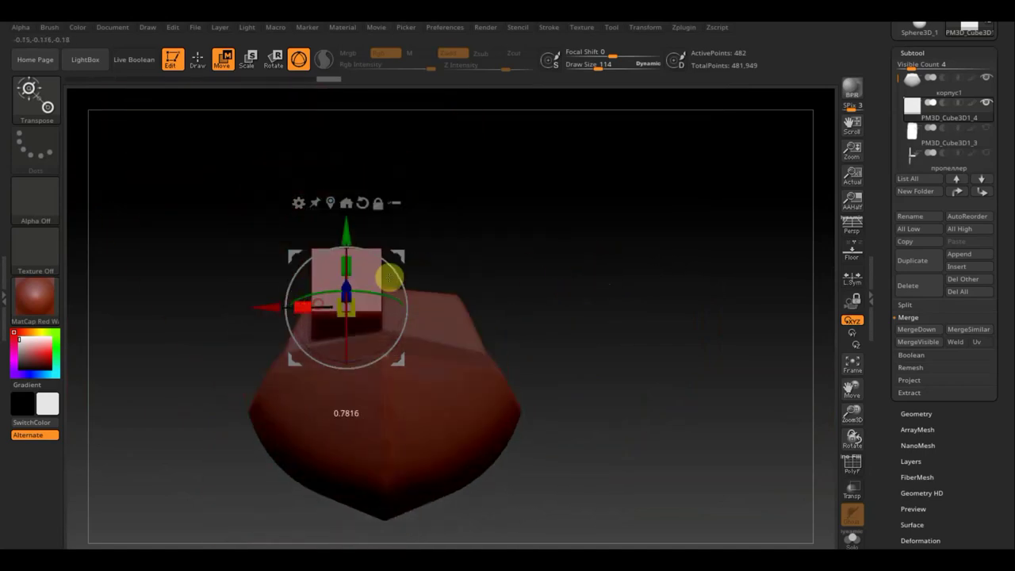
pyautogui.moveTo(389, 276); pyautogui.dragTo(602, 256)
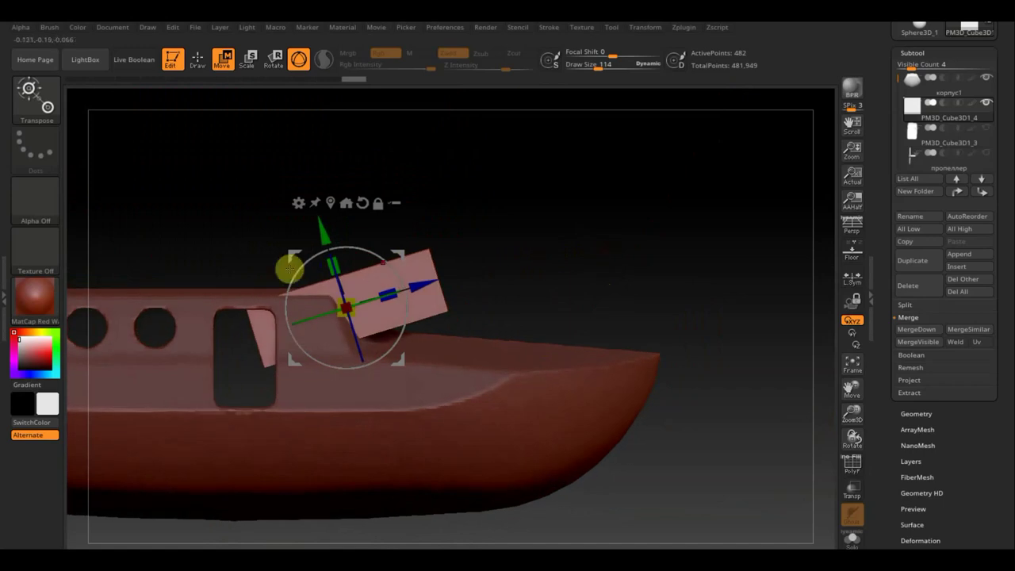
pyautogui.moveTo(336, 264); pyautogui.dragTo(347, 284)
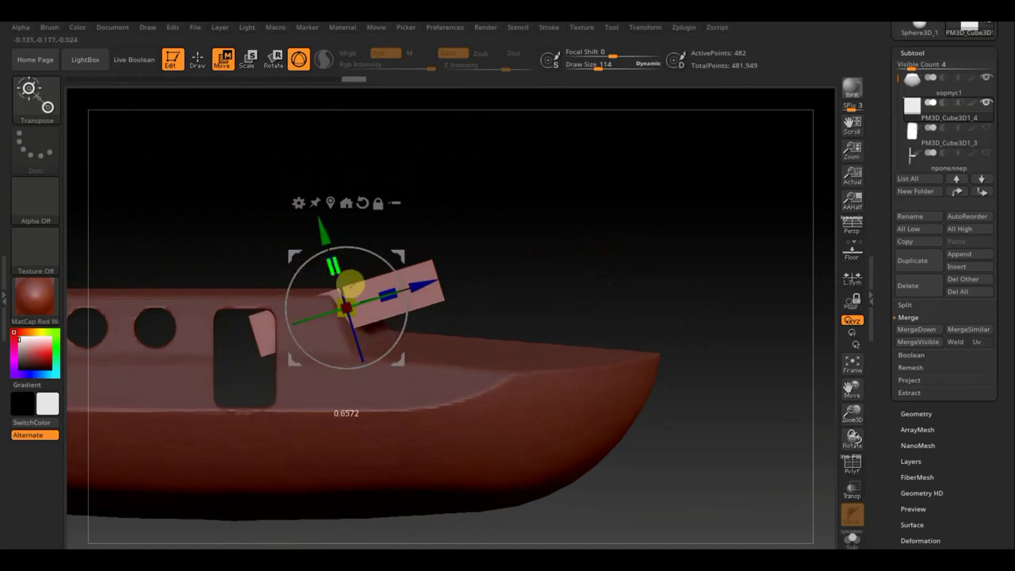
pyautogui.moveTo(325, 230); pyautogui.dragTo(333, 235)
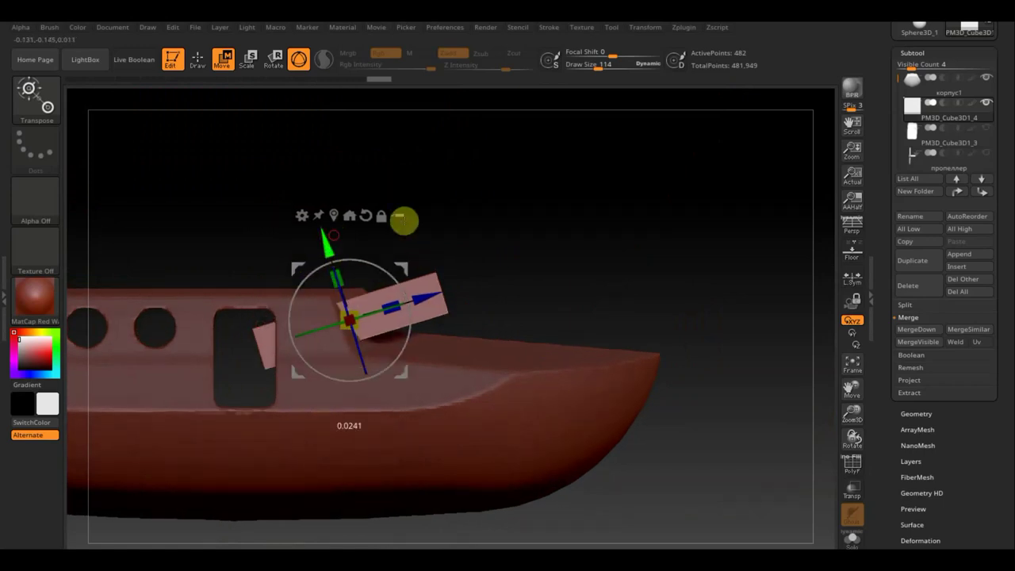
pyautogui.moveTo(538, 220)
pyautogui.mouseDown()
pyautogui.moveTo(519, 243)
pyautogui.moveTo(511, 292)
pyautogui.moveTo(471, 308)
pyautogui.moveTo(501, 318)
pyautogui.moveTo(478, 283)
pyautogui.moveTo(526, 240)
pyautogui.moveTo(535, 250)
pyautogui.moveTo(522, 320)
pyautogui.mouseUp()
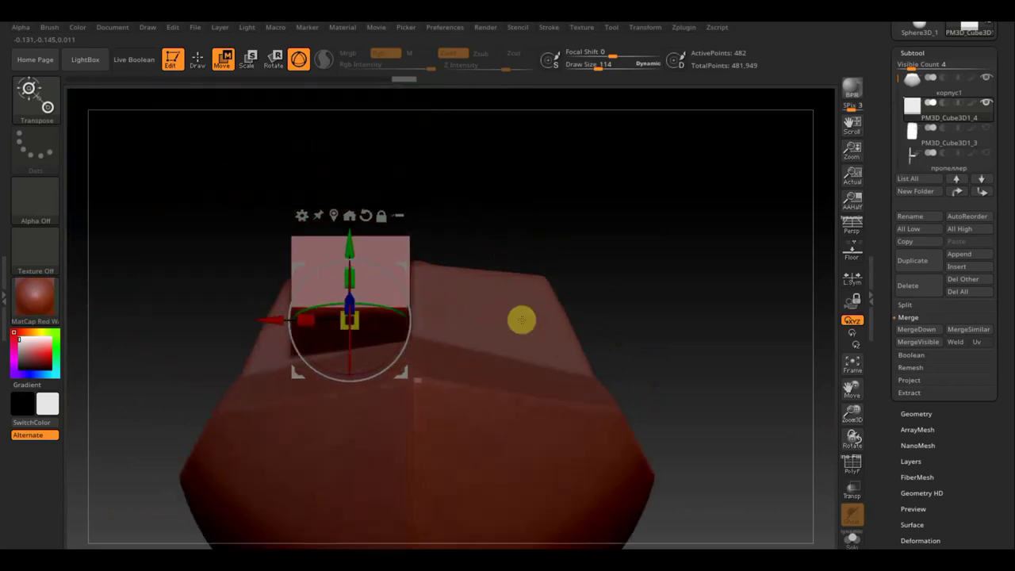
# Step: Leave transform mode, set brush size to 23 and view the hull from above
pyautogui.click(192, 63)
pyautogui.moveTo(471, 209)
pyautogui.mouseDown()
pyautogui.moveTo(503, 238)
pyautogui.moveTo(505, 272)
pyautogui.mouseUp()
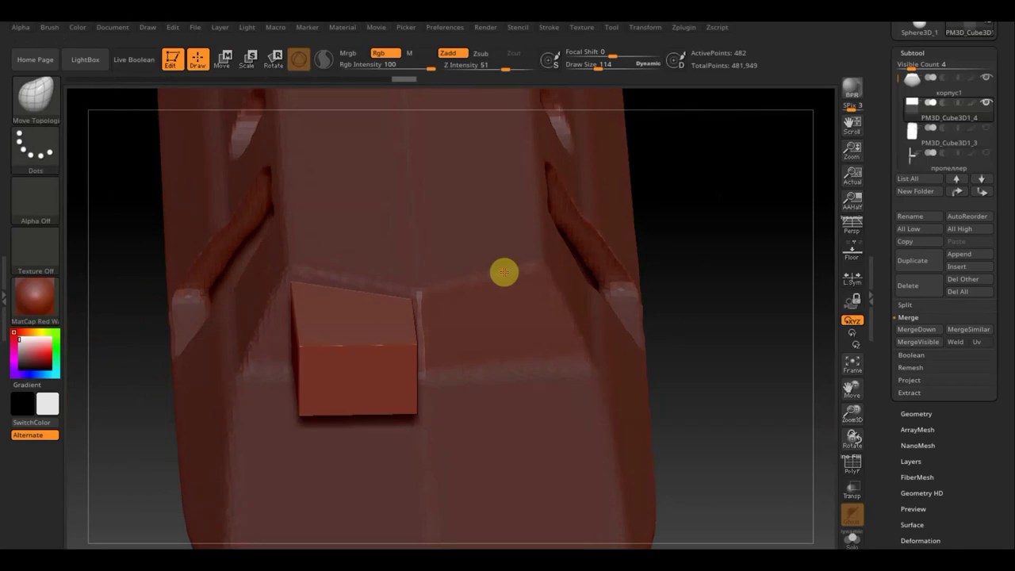
pyautogui.moveTo(680, 275); pyautogui.dragTo(685, 276)
pyautogui.moveTo(596, 63); pyautogui.dragTo(580, 63)
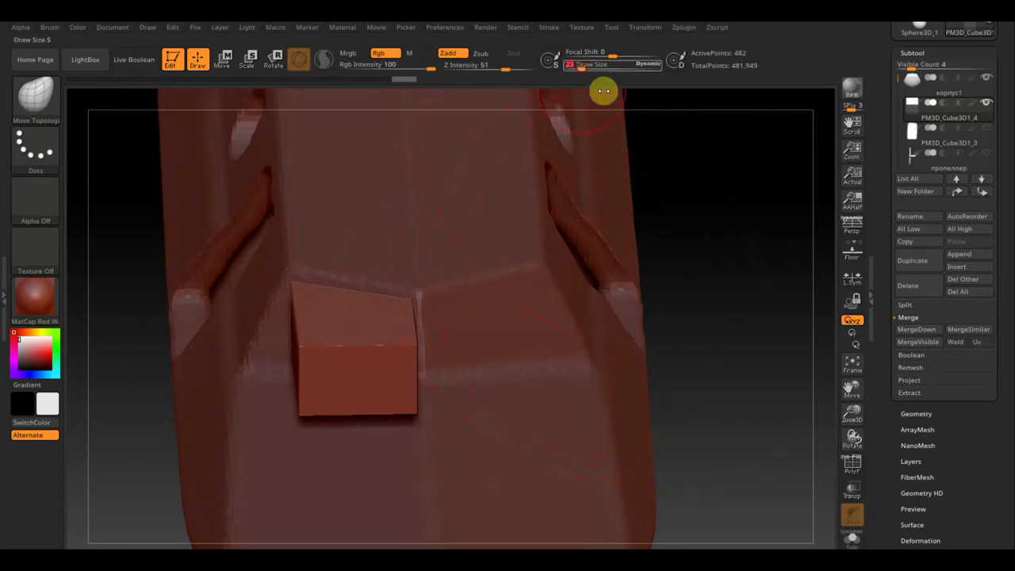
pyautogui.moveTo(708, 278); pyautogui.dragTo(712, 267)
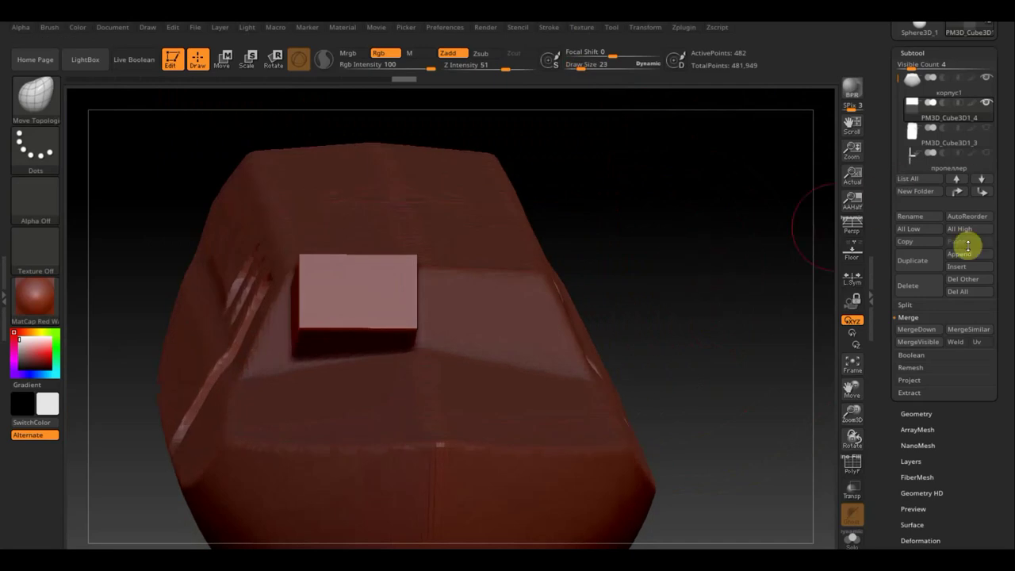
# Step: Delete the block subtool, confirm it, and turn the hull to a front view
pyautogui.click(919, 287)
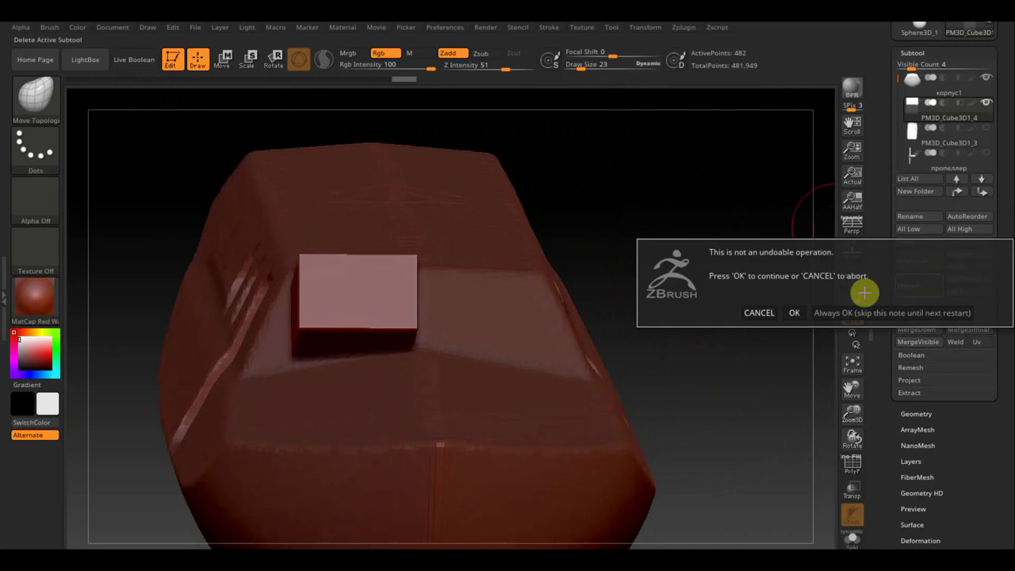
pyautogui.click(793, 312)
pyautogui.moveTo(702, 310)
pyautogui.mouseDown()
pyautogui.moveTo(691, 310)
pyautogui.moveTo(702, 312)
pyautogui.mouseUp()
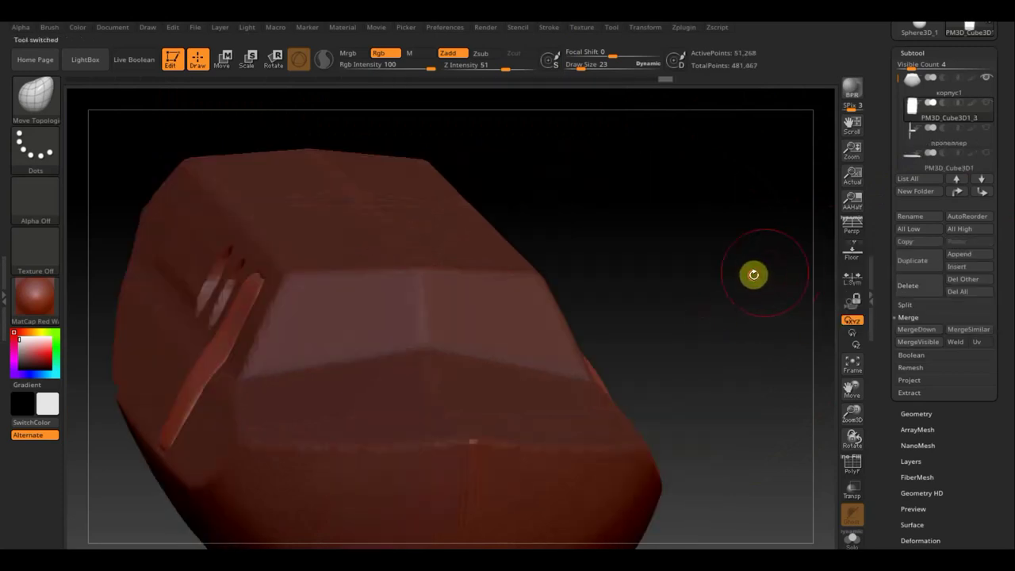
pyautogui.keyDown('shift'); pyautogui.moveTo(754, 274); pyautogui.dragTo(743, 288); pyautogui.keyUp('shift')
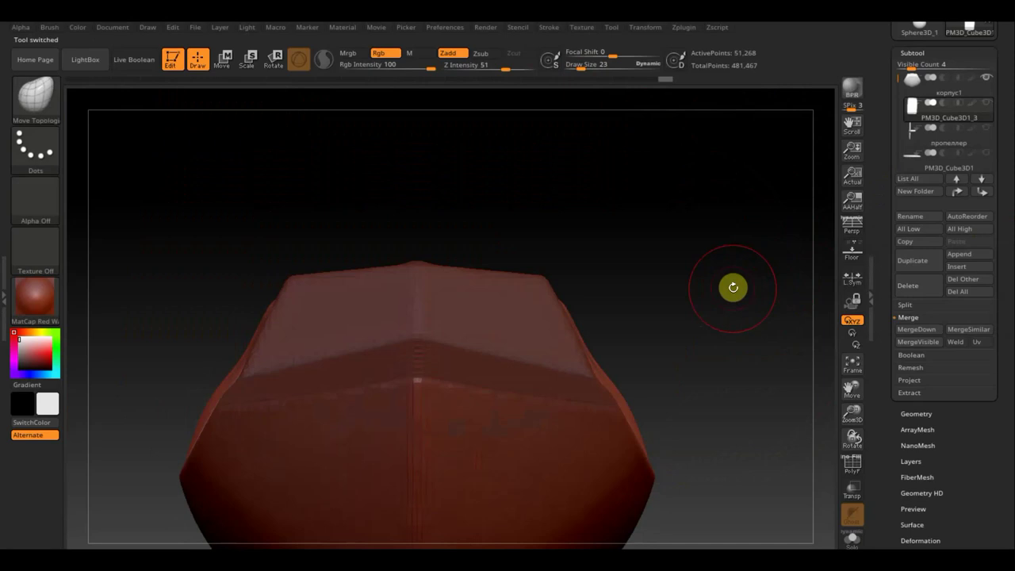
pyautogui.moveTo(920, 83)
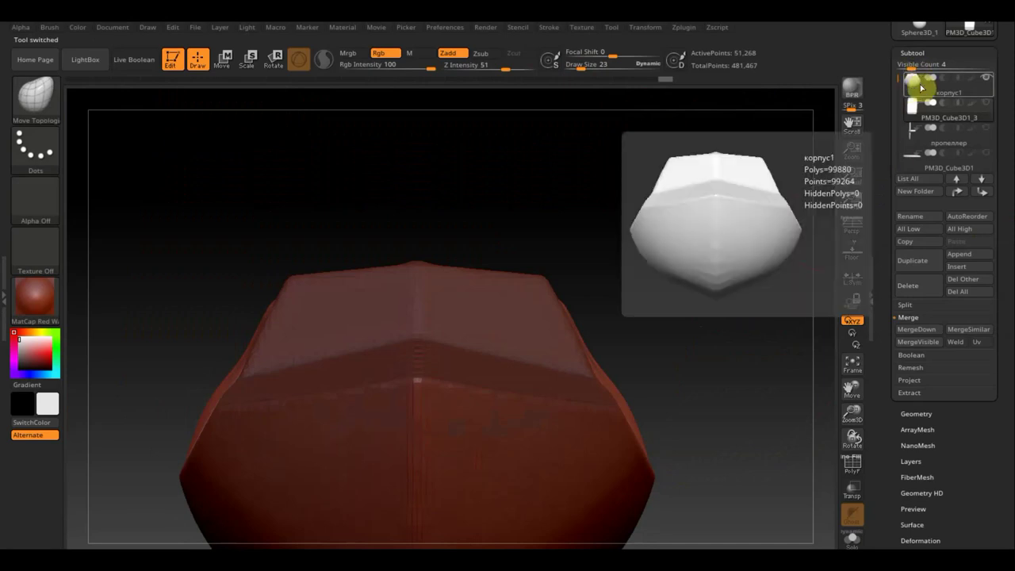
# Step: Select корпус1, subdivide it with Ctrl+D, set Draw Size to 10 and face its front
pyautogui.click(923, 94)
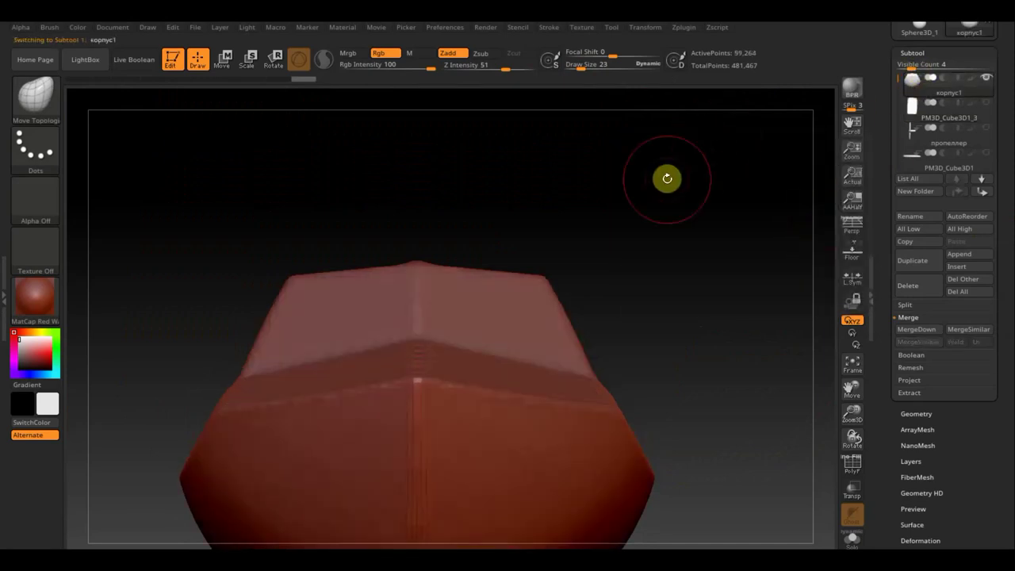
pyautogui.hotkey('ctrl', 'd')
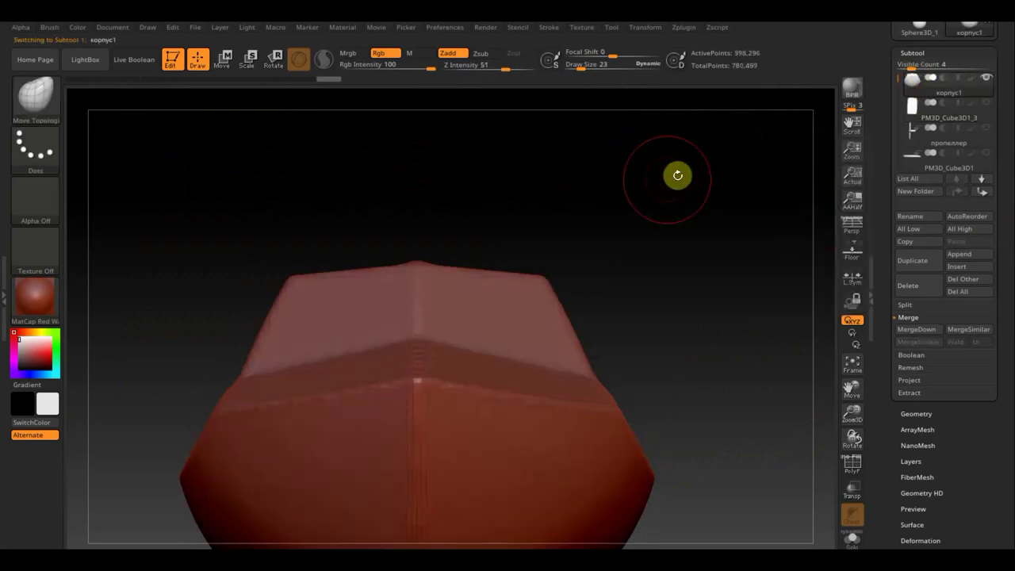
pyautogui.click(579, 66)
pyautogui.moveTo(587, 126); pyautogui.dragTo(618, 204)
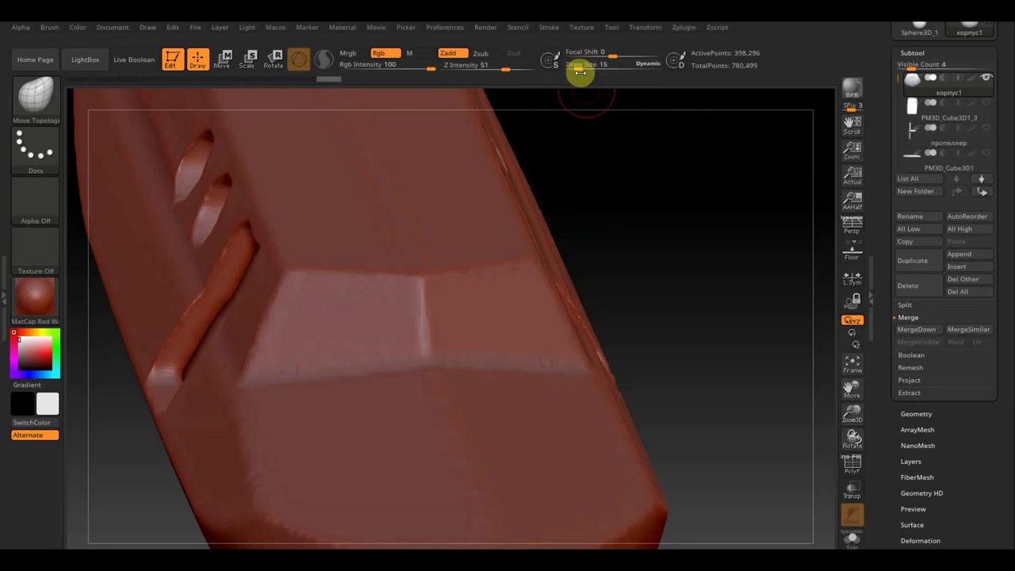
pyautogui.moveTo(578, 68); pyautogui.dragTo(574, 68)
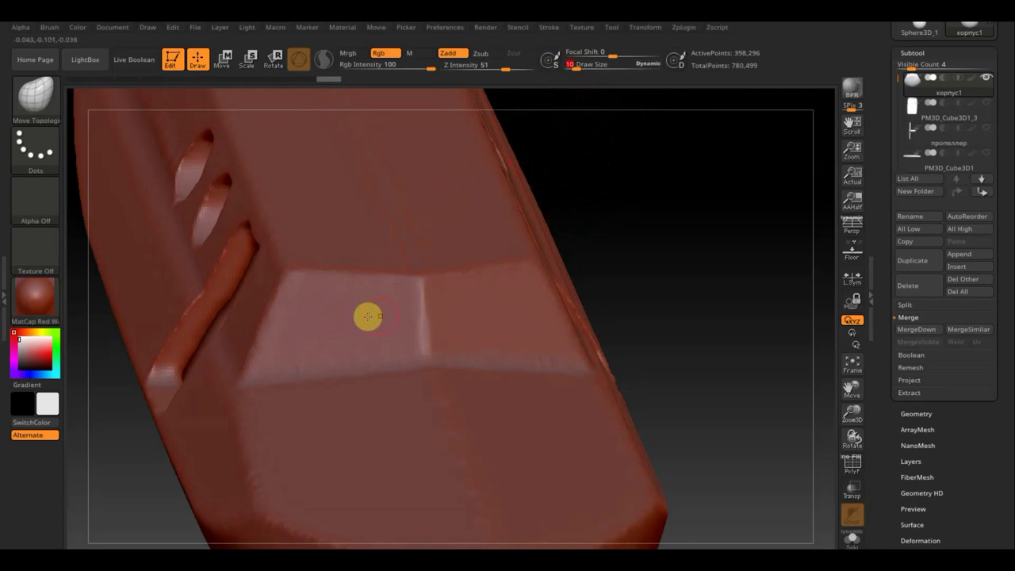
pyautogui.moveTo(678, 289); pyautogui.dragTo(599, 299)
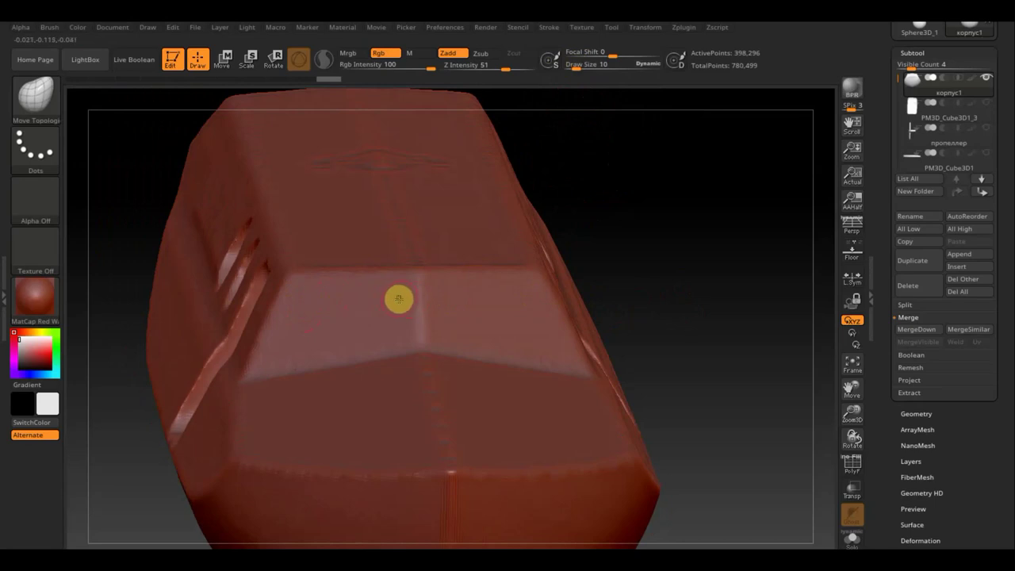
pyautogui.press('ctrl')
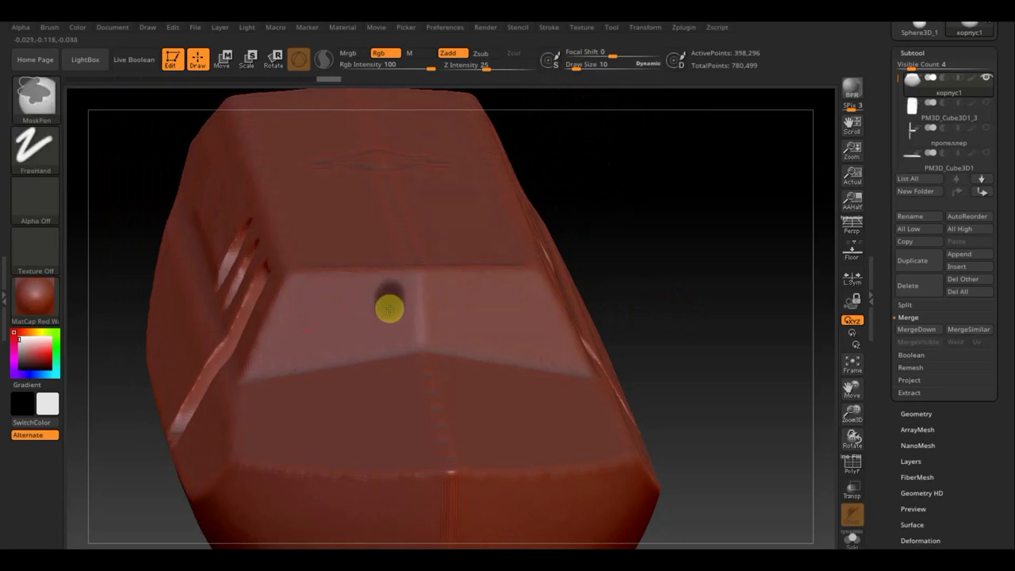
# Step: Paint the window mask outline on the hull front with MaskPen, adjusting brush size
pyautogui.keyDown('ctrl'); pyautogui.moveTo(371, 339); pyautogui.dragTo(275, 356); pyautogui.keyUp('ctrl')
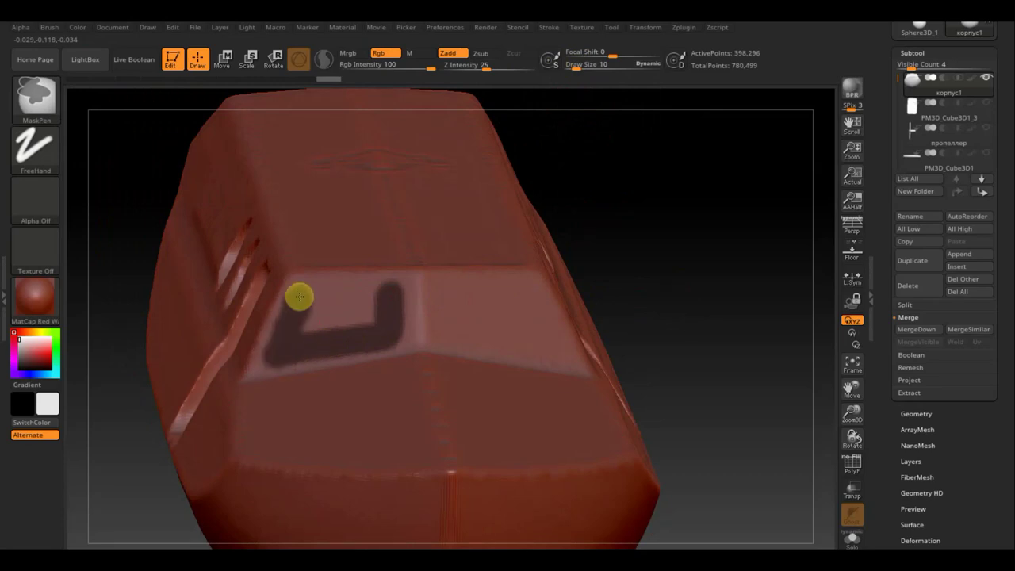
pyautogui.moveTo(318, 292)
pyautogui.mouseDown()
pyautogui.moveTo(373, 291)
pyautogui.moveTo(315, 322)
pyautogui.moveTo(405, 320)
pyautogui.mouseUp()
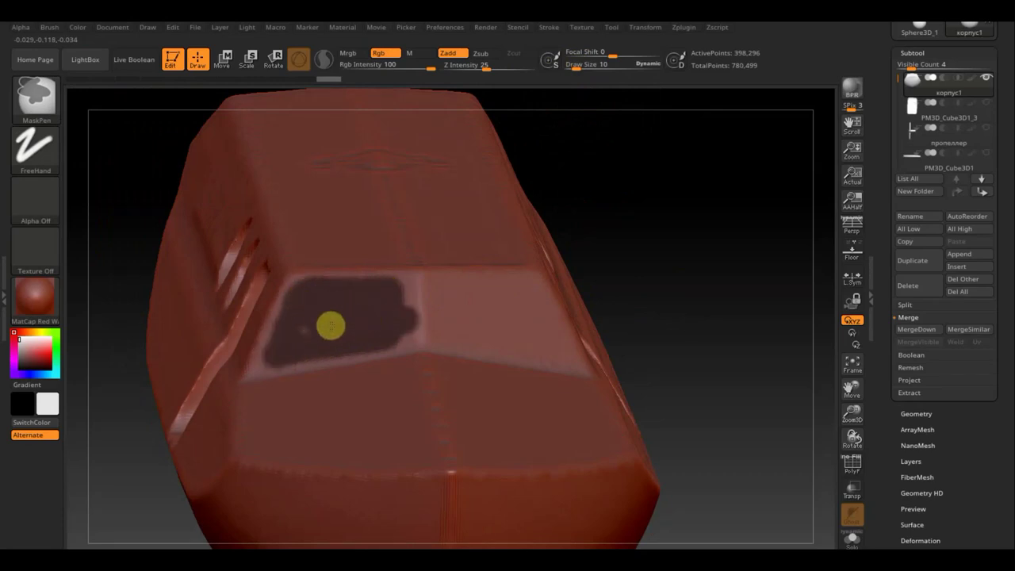
pyautogui.press('ctrl')
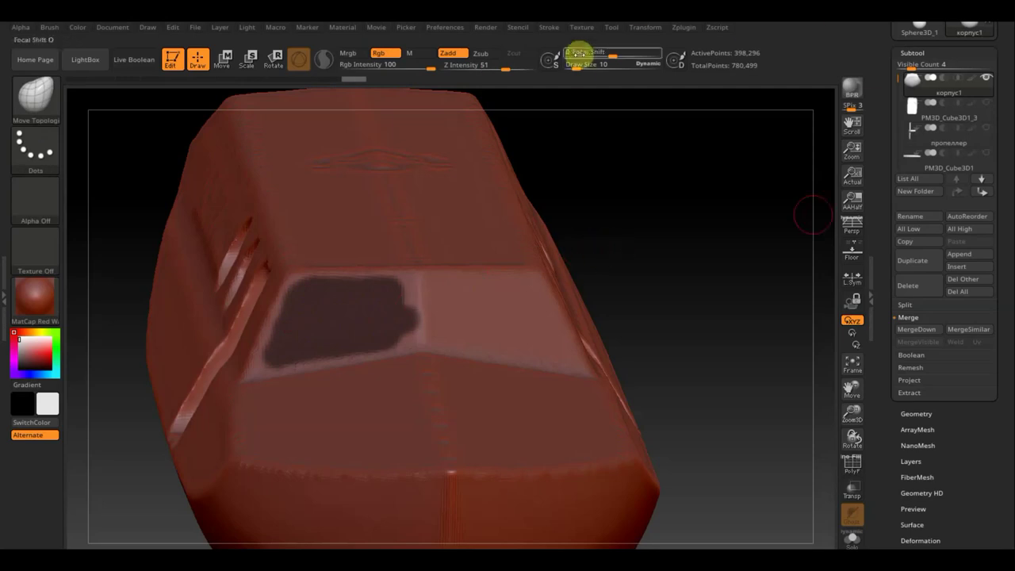
pyautogui.click(576, 66)
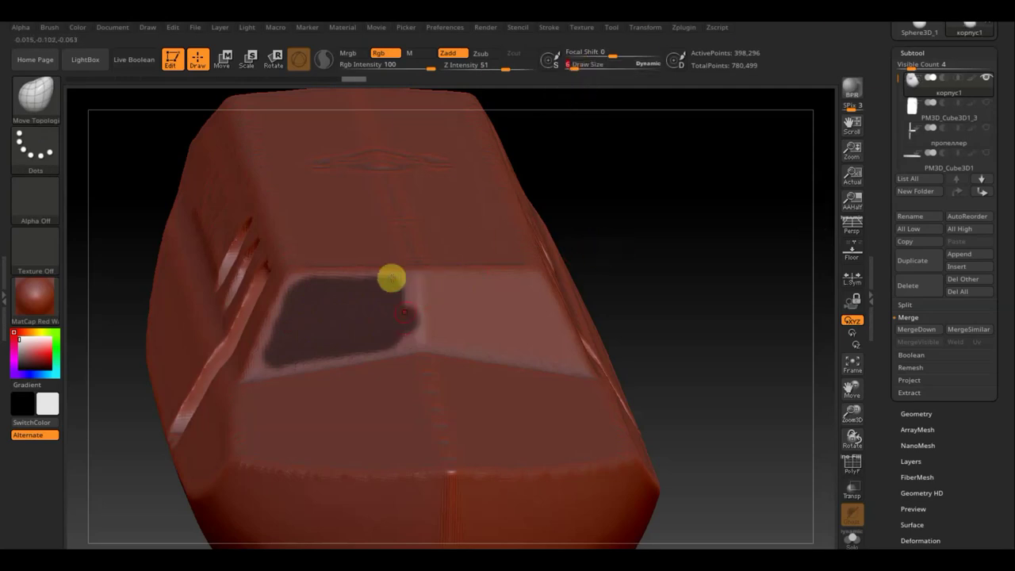
pyautogui.press('ctrl')
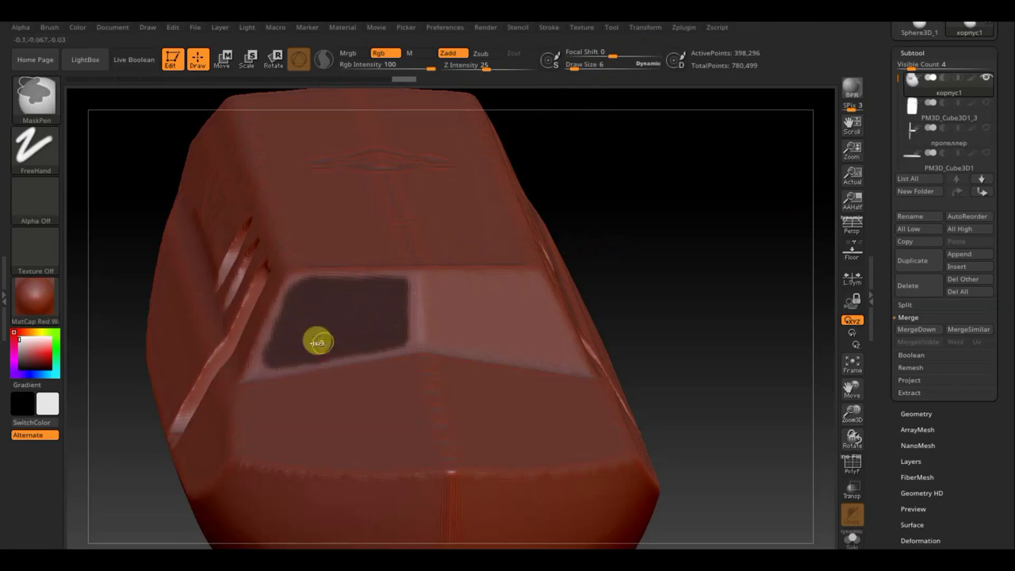
pyautogui.press('ctrl')
# Step: Extend the window mask along its top edge, then drop brush size to 5
pyautogui.moveTo(704, 274)
pyautogui.mouseDown()
pyautogui.moveTo(702, 299)
pyautogui.moveTo(711, 294)
pyautogui.moveTo(655, 319)
pyautogui.mouseUp()
pyautogui.press('ctrl')
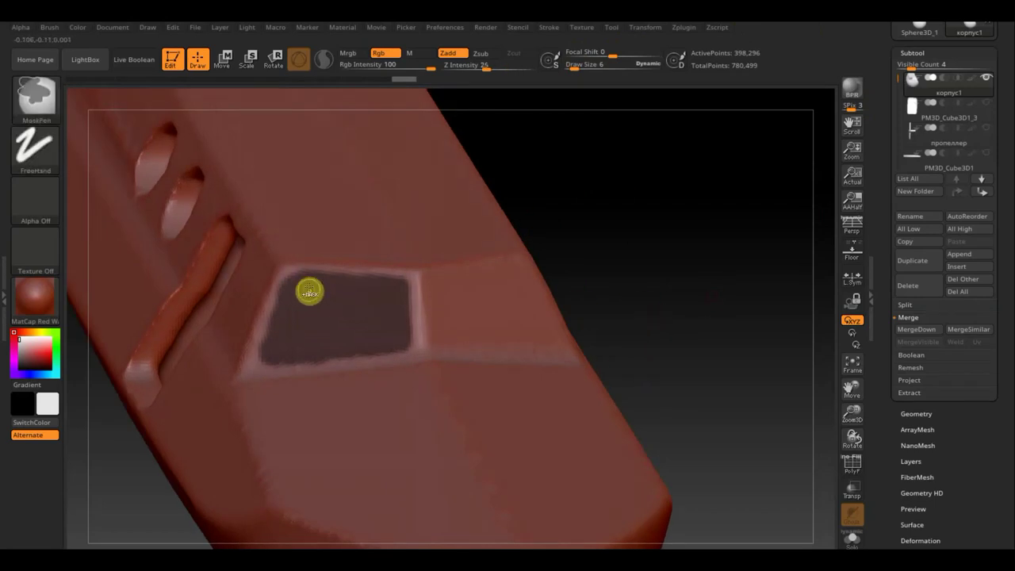
pyautogui.keyDown('ctrl'); pyautogui.moveTo(298, 289); pyautogui.dragTo(397, 278); pyautogui.keyUp('ctrl')
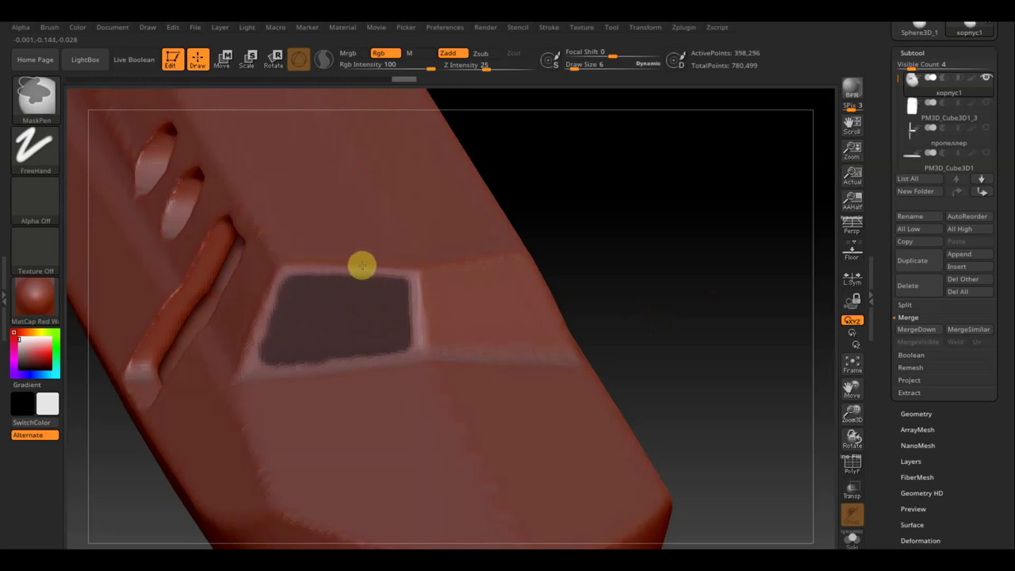
pyautogui.press('ctrl')
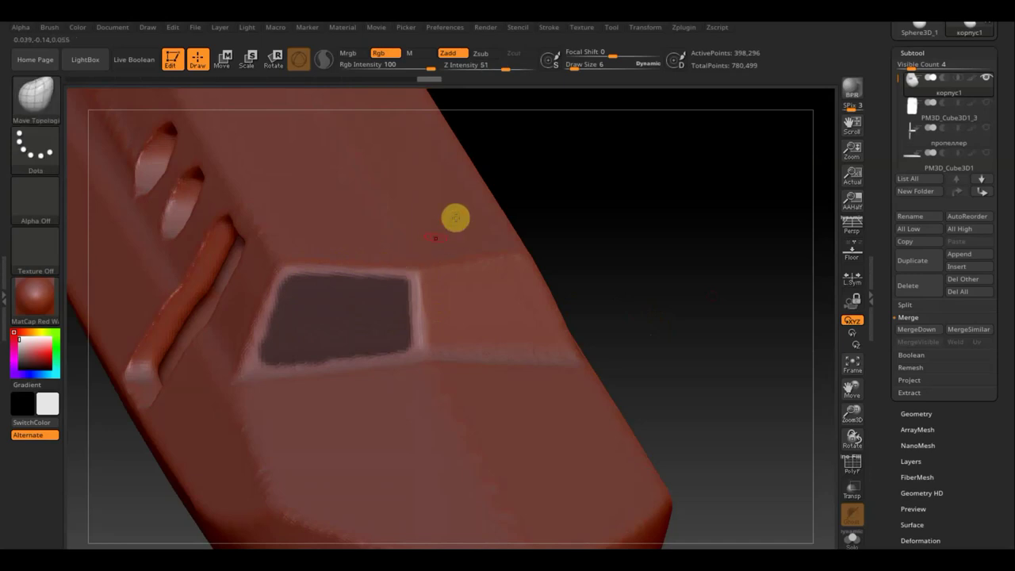
pyautogui.moveTo(587, 64); pyautogui.dragTo(583, 63)
pyautogui.click(571, 67)
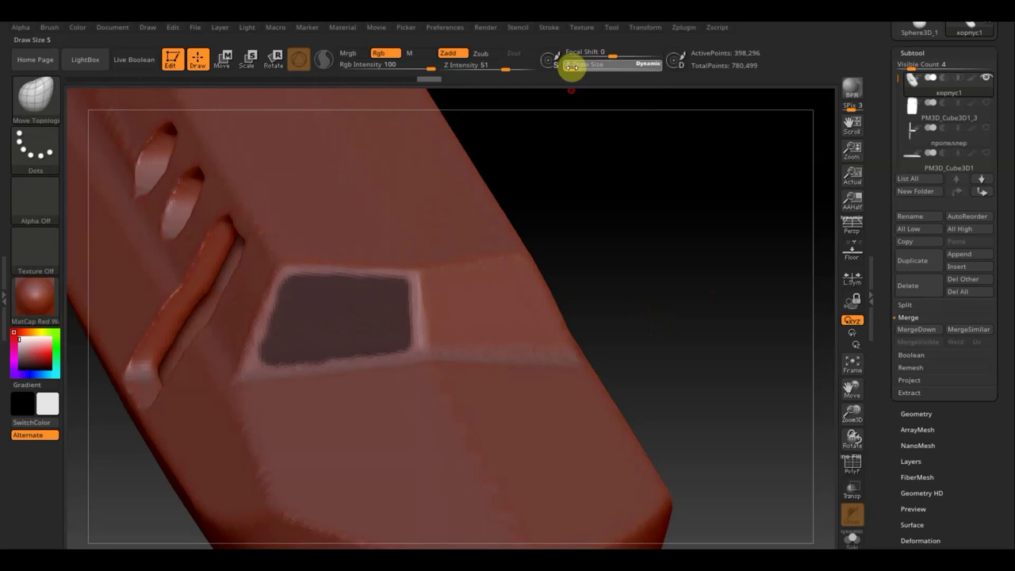
pyautogui.press('ctrl')
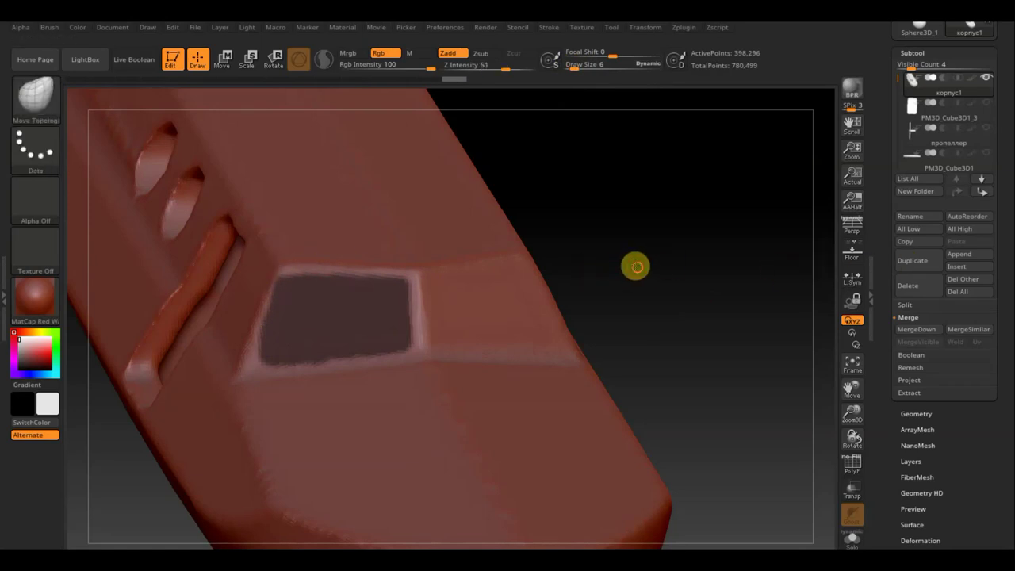
pyautogui.keyDown('shift'); pyautogui.moveTo(635, 264); pyautogui.dragTo(628, 259); pyautogui.keyUp('shift')
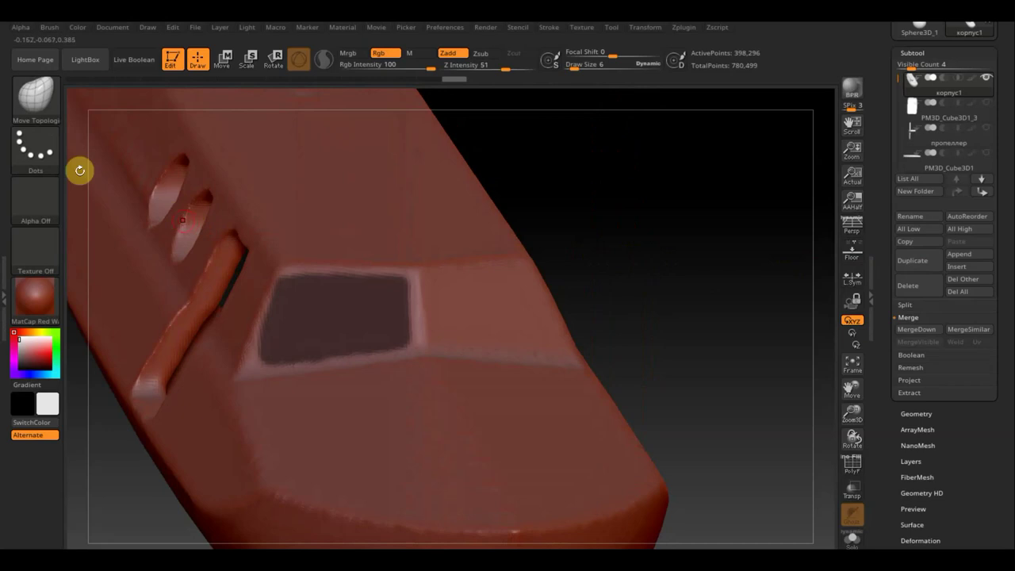
# Step: Lay a straight Curve-stroke mask line along the window's top edge
pyautogui.keyDown('ctrl'); pyautogui.click(36, 145); pyautogui.keyUp('ctrl')
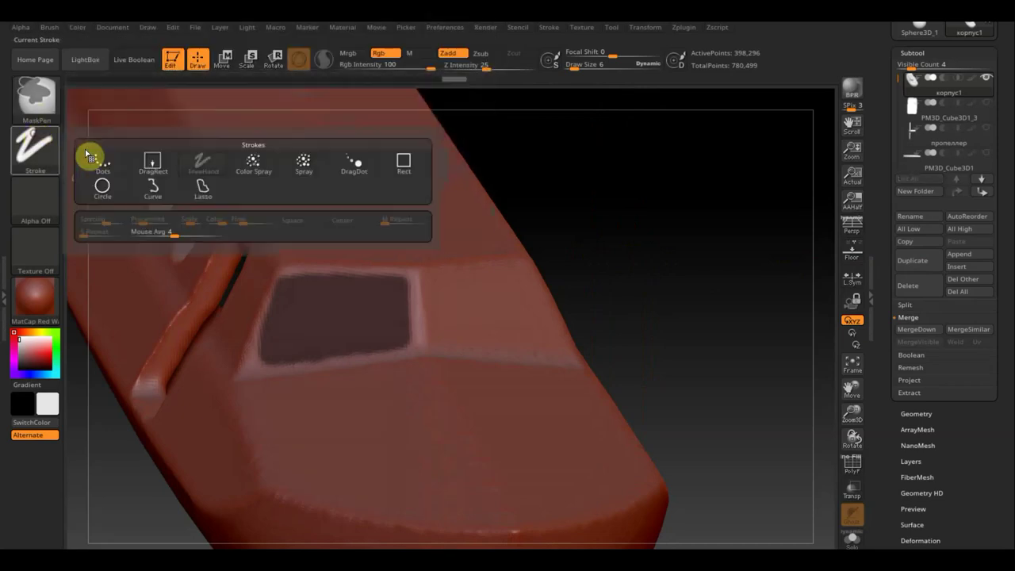
pyautogui.click(153, 187)
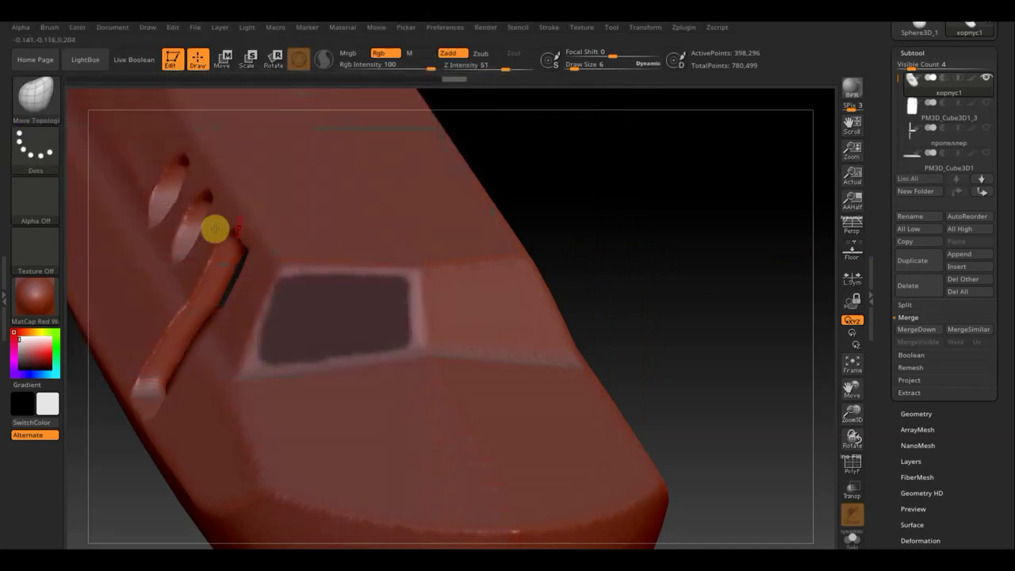
pyautogui.moveTo(187, 272)
pyautogui.keyDown('ctrl'); pyautogui.mouseDown()
pyautogui.moveTo(506, 267)
pyautogui.moveTo(506, 282)
pyautogui.mouseUp(); pyautogui.keyUp('ctrl')
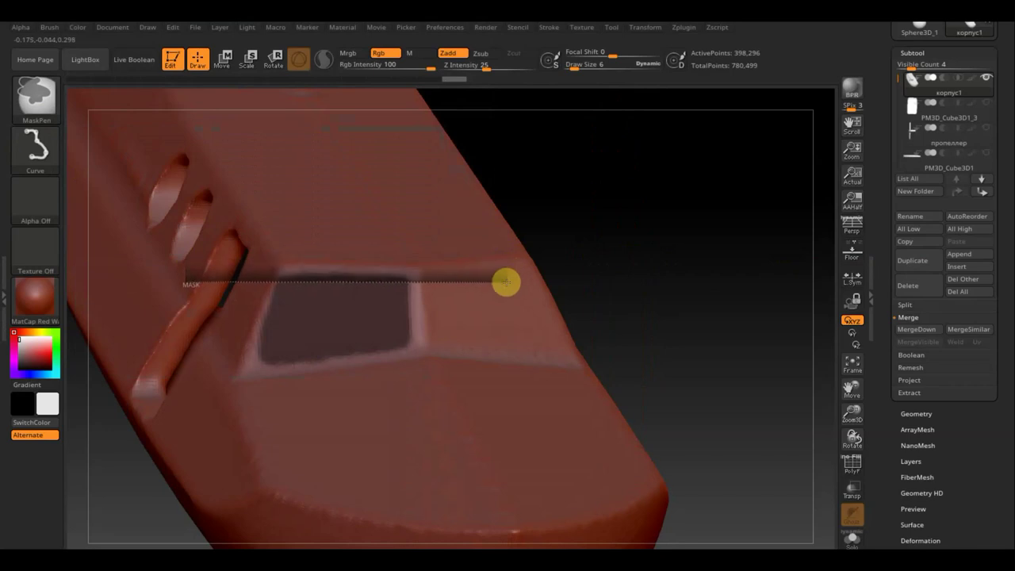
pyautogui.keyDown('ctrl'); pyautogui.click(506, 281); pyautogui.keyUp('ctrl')
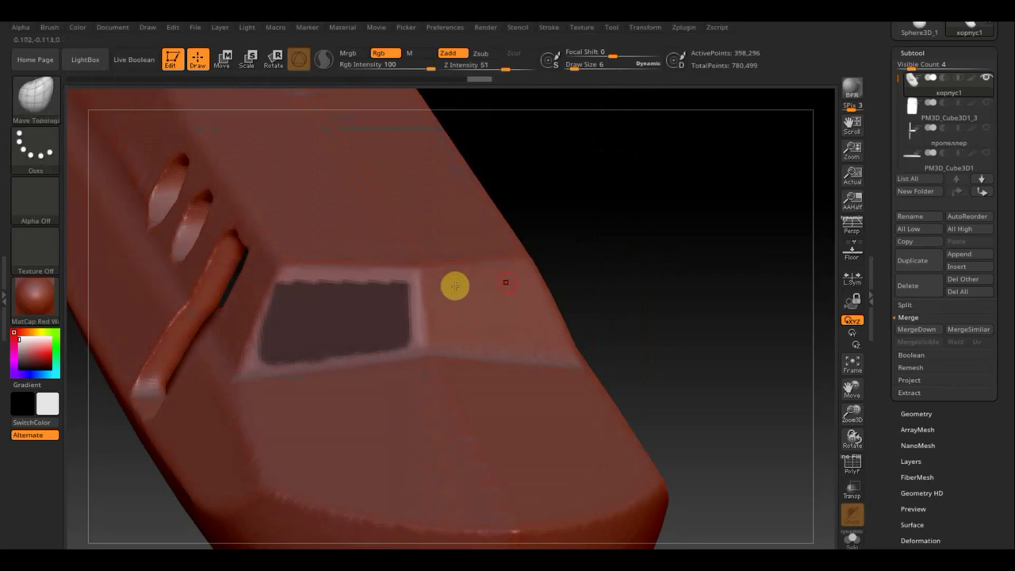
pyautogui.moveTo(626, 272); pyautogui.dragTo(625, 272)
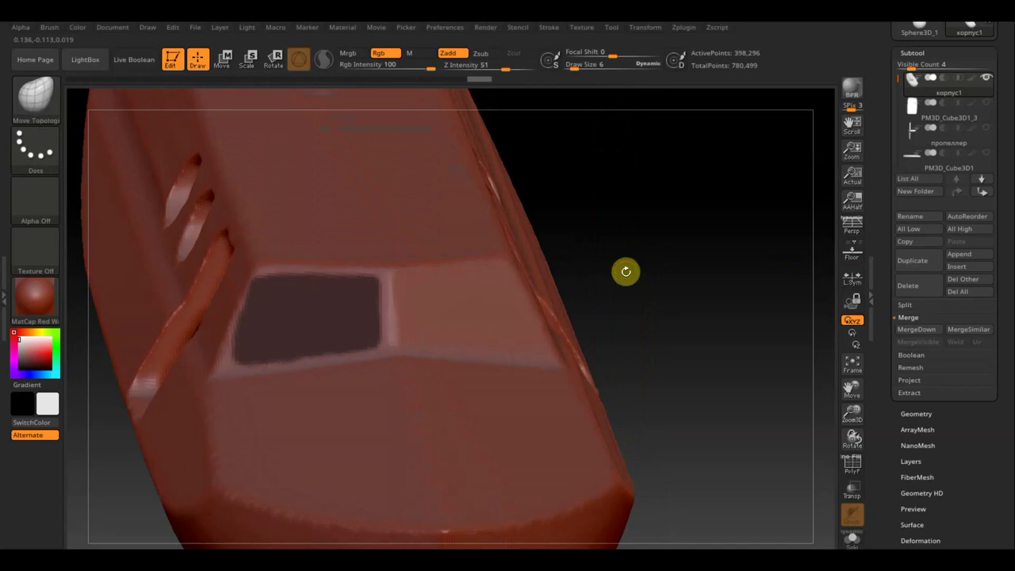
# Step: Show the wireframe, clear the window mask and delete the hull's lower subdivision levels
pyautogui.click(854, 465)
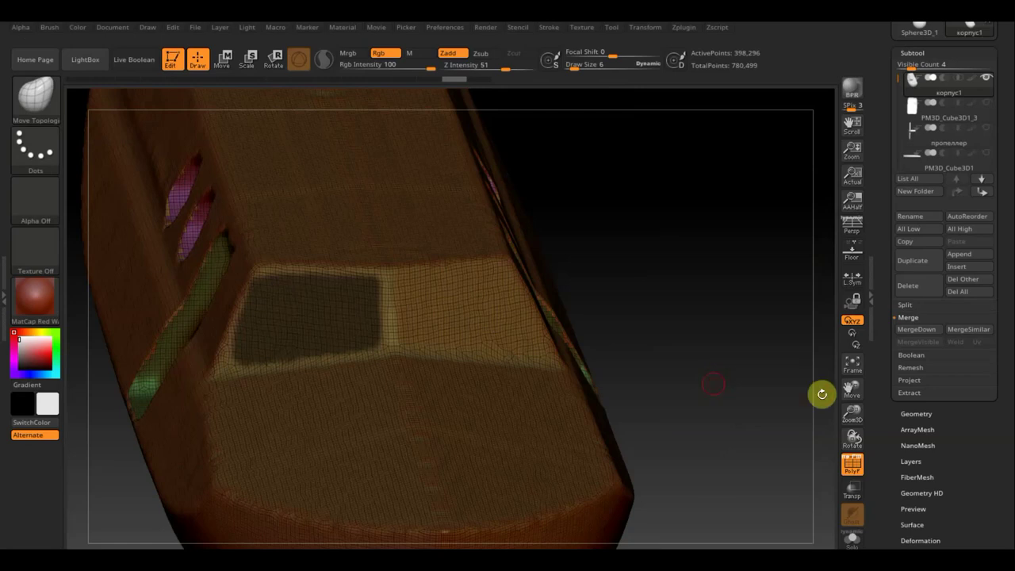
pyautogui.click(918, 412)
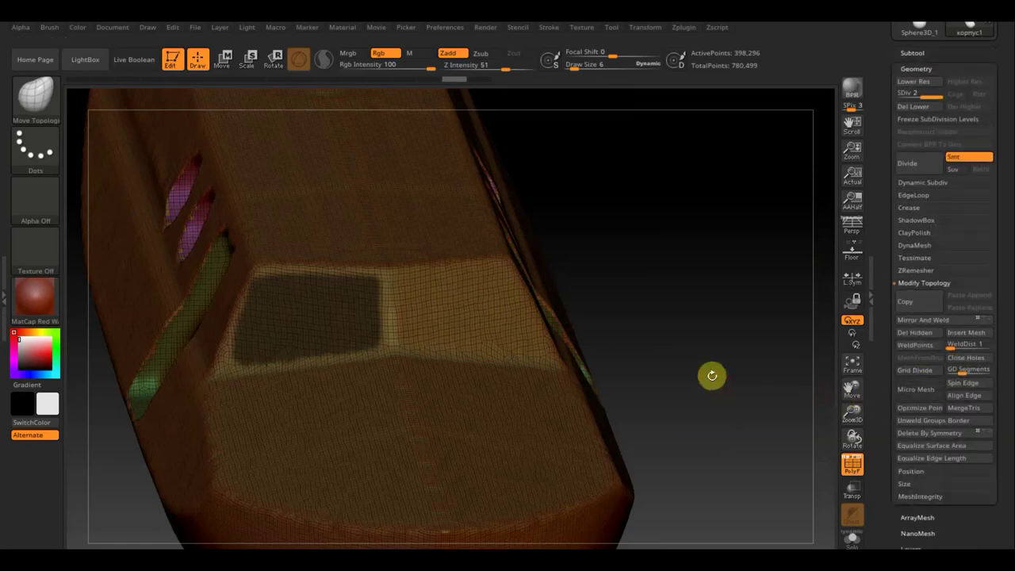
pyautogui.keyDown('ctrl'); pyautogui.click(718, 421); pyautogui.keyUp('ctrl')
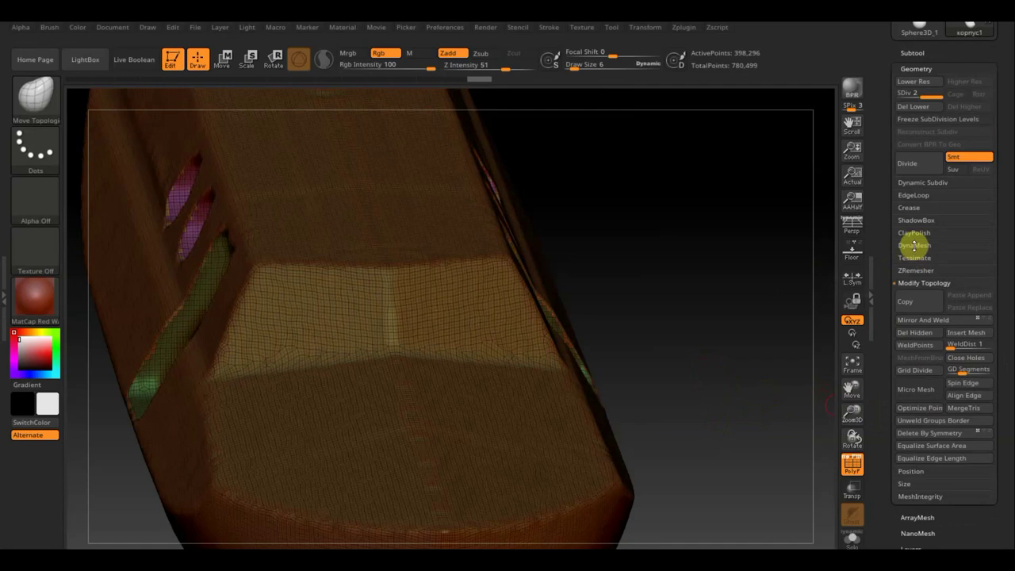
pyautogui.click(916, 106)
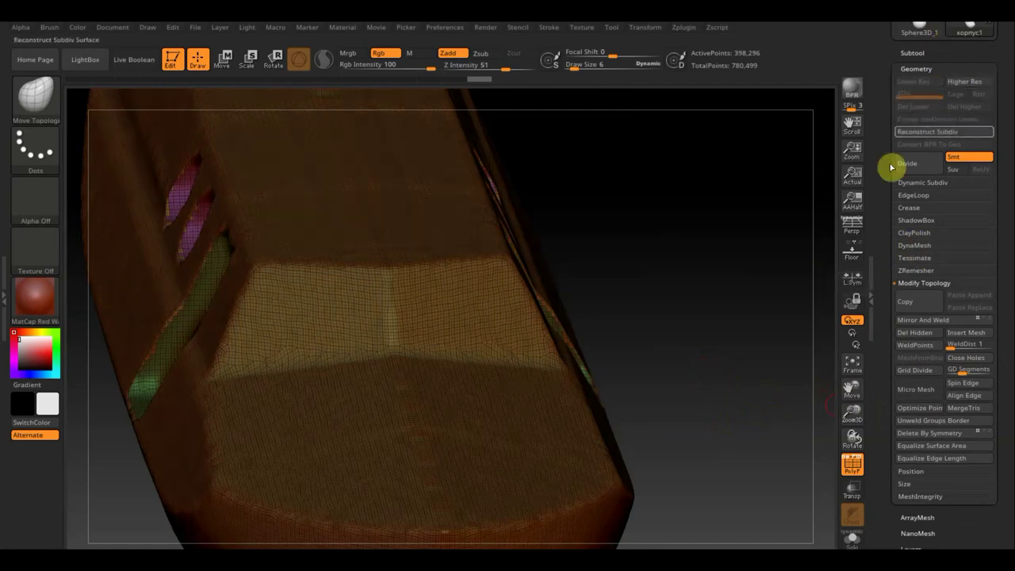
# Step: DynaMesh the hull at resolution 616
pyautogui.click(915, 246)
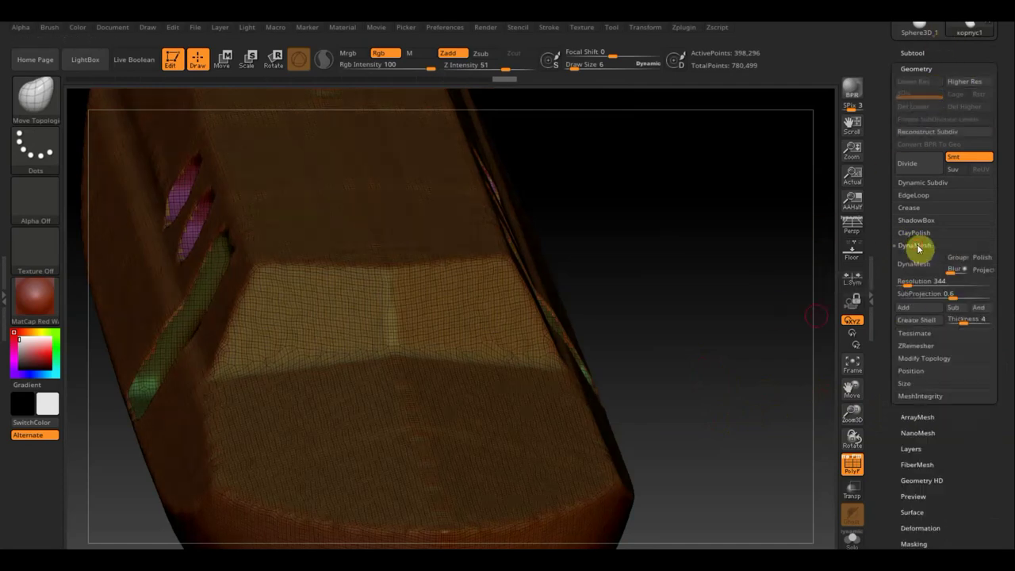
pyautogui.click(918, 281)
pyautogui.write('616')
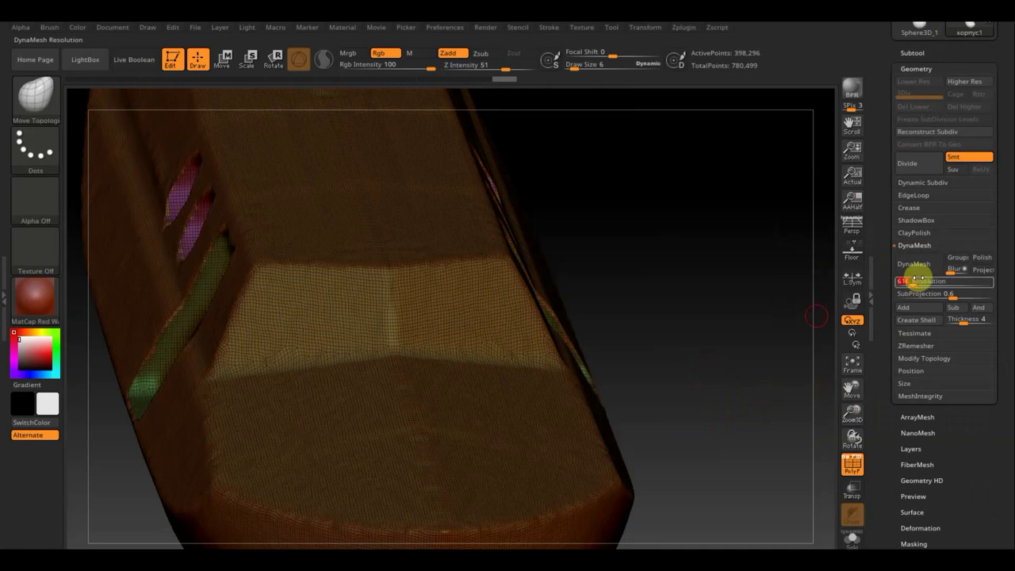
pyautogui.press('Return')
pyautogui.click(916, 265)
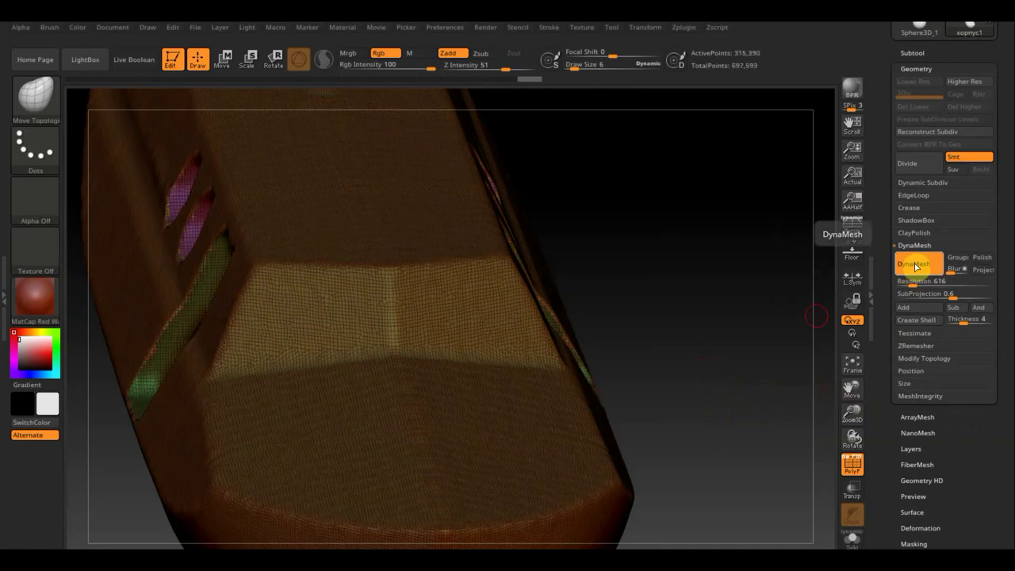
# Step: Mask the upper, lower and angled hull areas with straight MaskCurve lines
pyautogui.moveTo(695, 305)
pyautogui.mouseDown()
pyautogui.moveTo(677, 278)
pyautogui.moveTo(695, 290)
pyautogui.mouseUp()
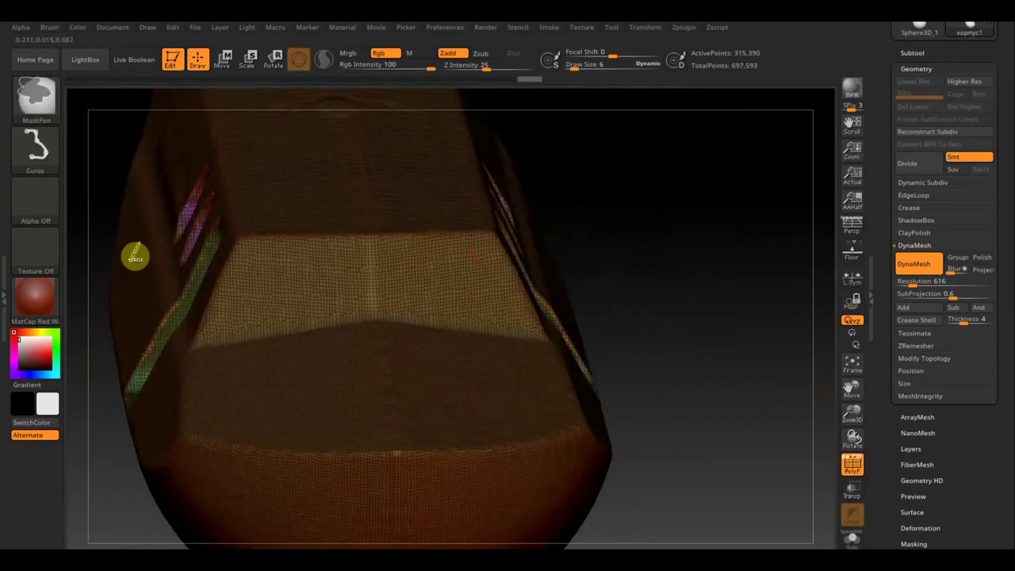
pyautogui.keyDown('ctrl'); pyautogui.moveTo(142, 250); pyautogui.dragTo(577, 249); pyautogui.keyUp('ctrl')
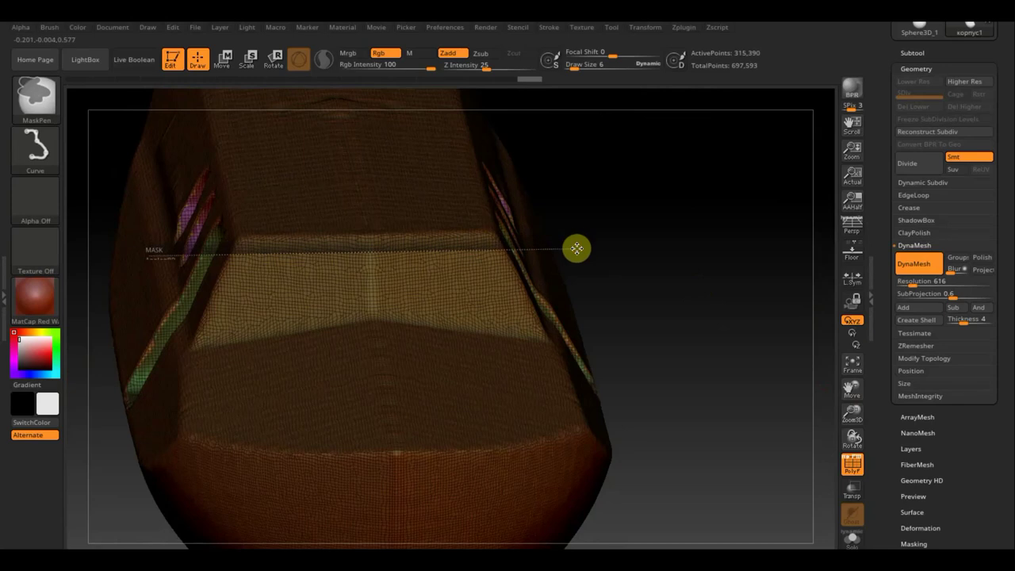
pyautogui.keyDown('ctrl'); pyautogui.click(576, 249); pyautogui.keyUp('ctrl')
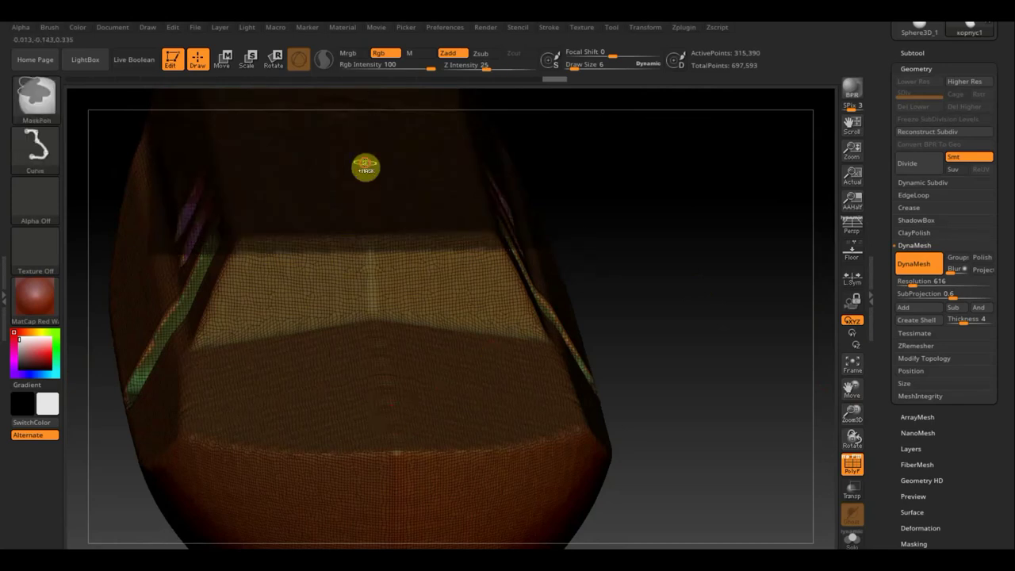
pyautogui.moveTo(366, 167)
pyautogui.keyDown('ctrl'); pyautogui.mouseDown()
pyautogui.moveTo(362, 389)
pyautogui.moveTo(346, 401)
pyautogui.moveTo(338, 465)
pyautogui.moveTo(337, 545)
pyautogui.moveTo(356, 546)
pyautogui.mouseUp(); pyautogui.keyUp('ctrl')
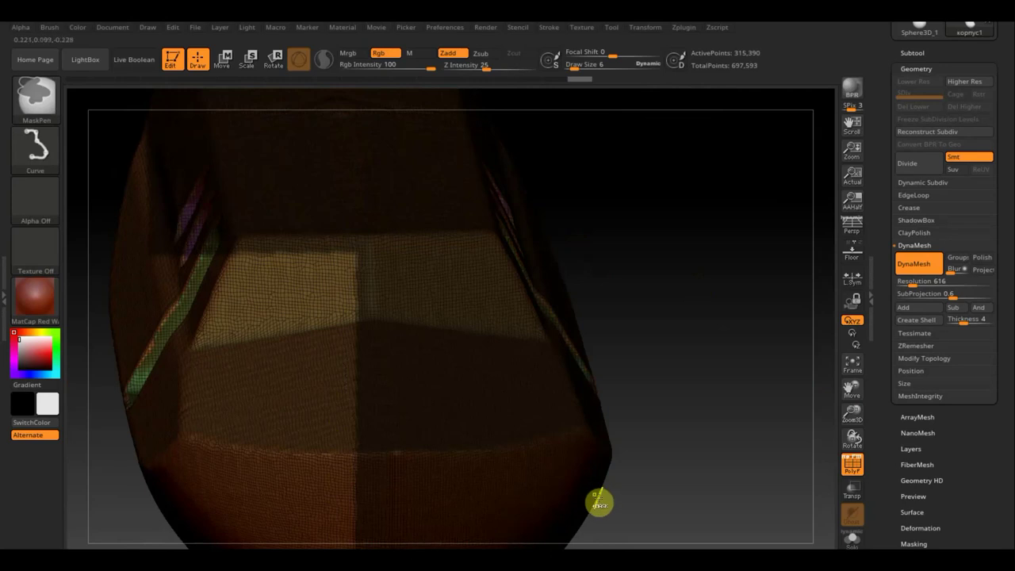
pyautogui.moveTo(665, 422)
pyautogui.keyDown('ctrl'); pyautogui.mouseDown()
pyautogui.moveTo(61, 415)
pyautogui.moveTo(11, 447)
pyautogui.moveTo(7, 284)
pyautogui.moveTo(7, 294)
pyautogui.moveTo(78, 319)
pyautogui.moveTo(78, 359)
pyautogui.mouseUp(); pyautogui.keyUp('ctrl')
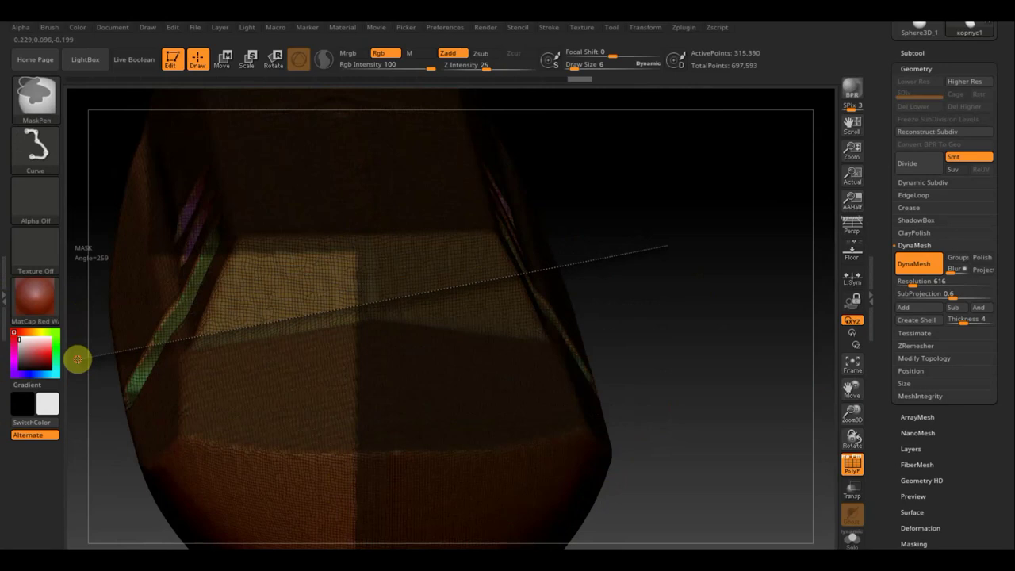
pyautogui.keyDown('ctrl'); pyautogui.moveTo(78, 360); pyautogui.dragTo(77, 358); pyautogui.keyUp('ctrl')
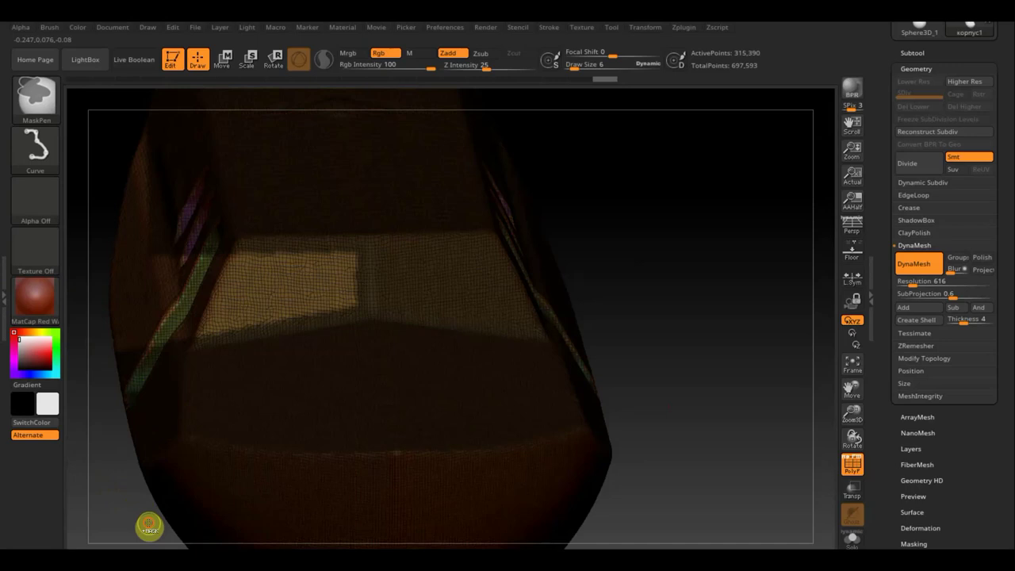
pyautogui.moveTo(148, 524)
pyautogui.keyDown('ctrl'); pyautogui.mouseDown()
pyautogui.moveTo(311, 109)
pyautogui.moveTo(302, 107)
pyautogui.mouseUp(); pyautogui.keyUp('ctrl')
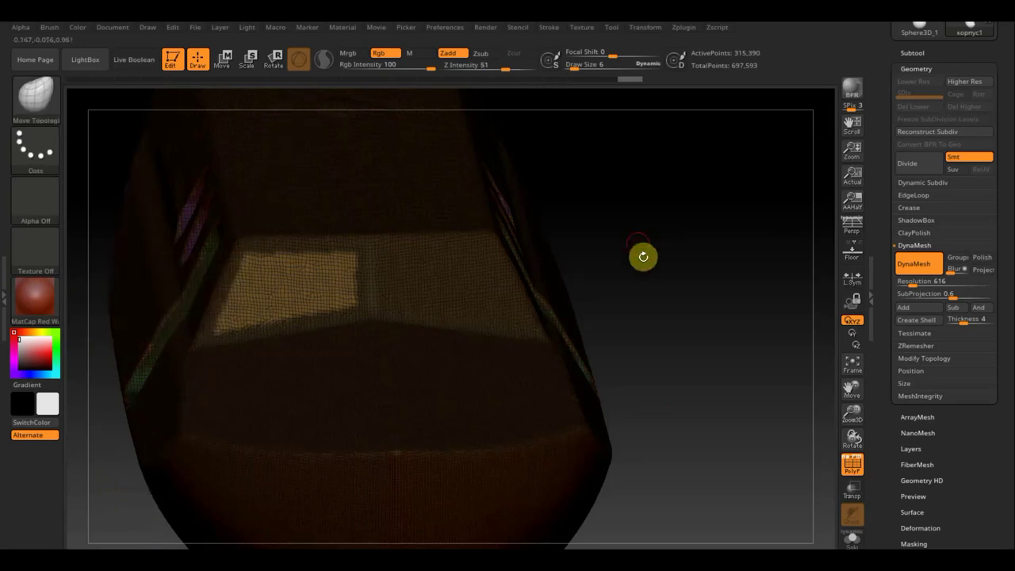
pyautogui.moveTo(647, 257); pyautogui.dragTo(695, 257)
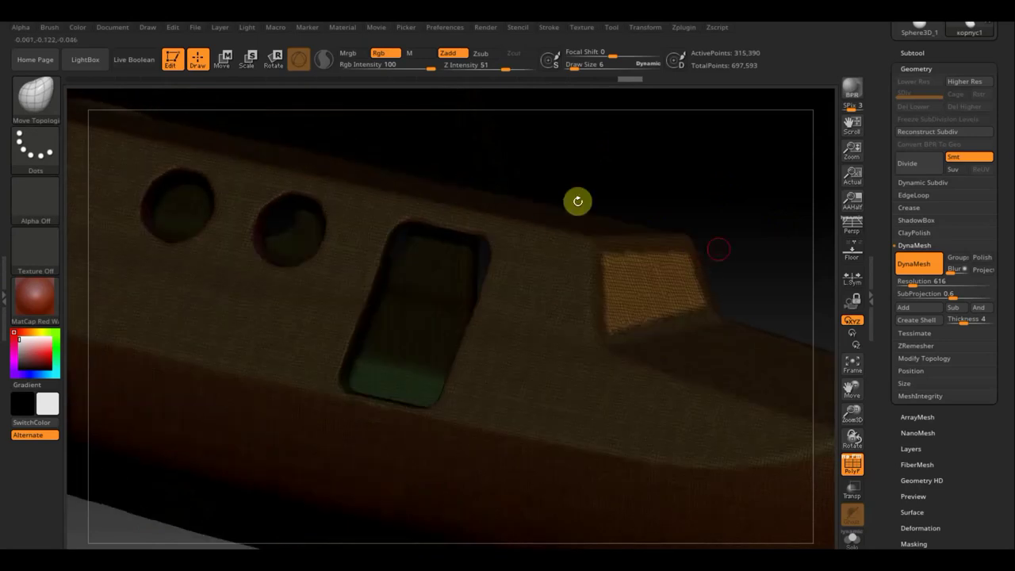
# Step: Pull the unmasked cabin patch out into a small raised block with the Move gizmo
pyautogui.click(222, 62)
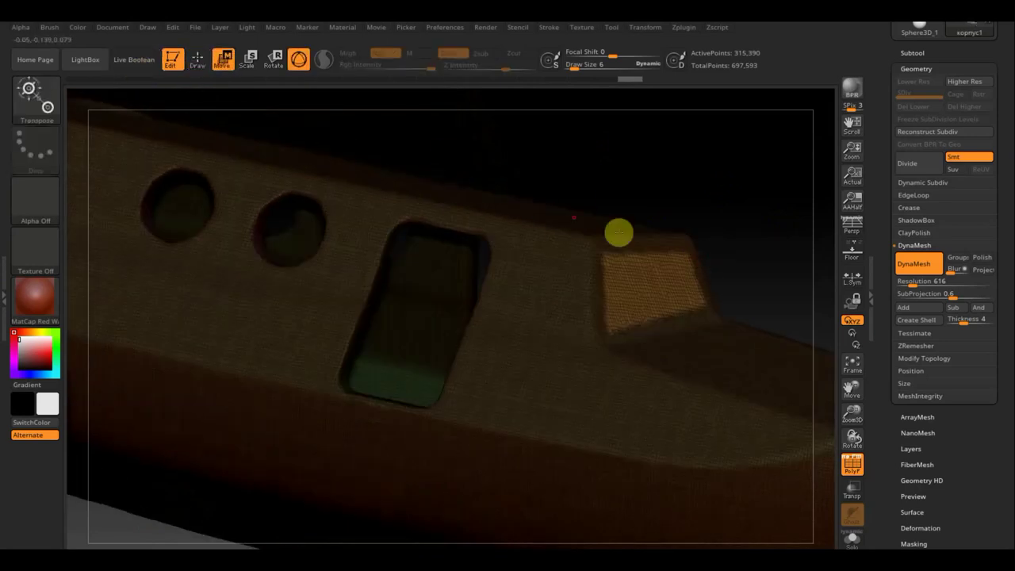
pyautogui.moveTo(752, 239)
pyautogui.mouseDown()
pyautogui.moveTo(625, 124)
pyautogui.moveTo(619, 156)
pyautogui.moveTo(481, 276)
pyautogui.moveTo(623, 398)
pyautogui.moveTo(653, 397)
pyautogui.moveTo(610, 423)
pyautogui.moveTo(696, 423)
pyautogui.mouseUp()
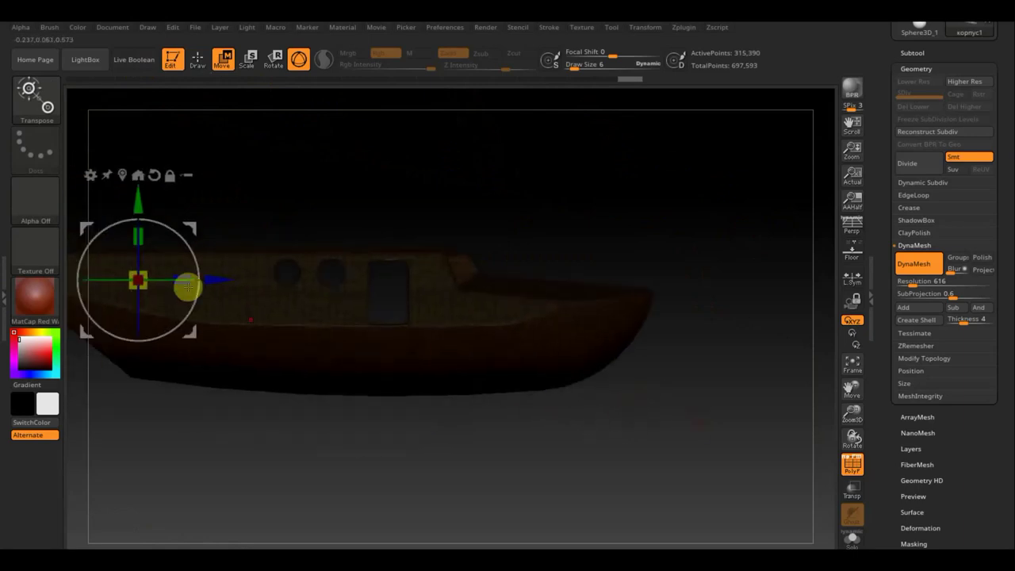
pyautogui.moveTo(193, 228)
pyautogui.mouseDown()
pyautogui.moveTo(539, 213)
pyautogui.moveTo(521, 209)
pyautogui.mouseUp()
pyautogui.moveTo(612, 208)
pyautogui.keyDown('alt'); pyautogui.mouseDown()
pyautogui.moveTo(679, 219)
pyautogui.moveTo(705, 304)
pyautogui.moveTo(897, 467)
pyautogui.mouseUp(); pyautogui.keyUp('alt')
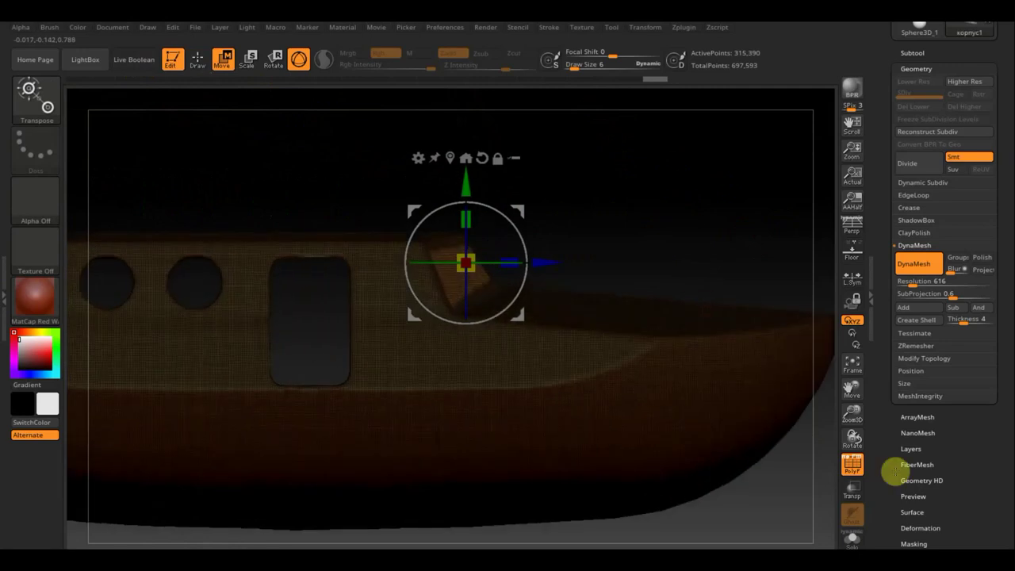
pyautogui.click(853, 465)
pyautogui.moveTo(549, 254)
pyautogui.mouseDown()
pyautogui.moveTo(536, 259)
pyautogui.moveTo(639, 245)
pyautogui.moveTo(512, 254)
pyautogui.moveTo(607, 256)
pyautogui.moveTo(575, 256)
pyautogui.moveTo(593, 256)
pyautogui.mouseUp()
pyautogui.moveTo(635, 199)
pyautogui.mouseDown()
pyautogui.moveTo(601, 217)
pyautogui.moveTo(572, 203)
pyautogui.moveTo(679, 223)
pyautogui.mouseUp()
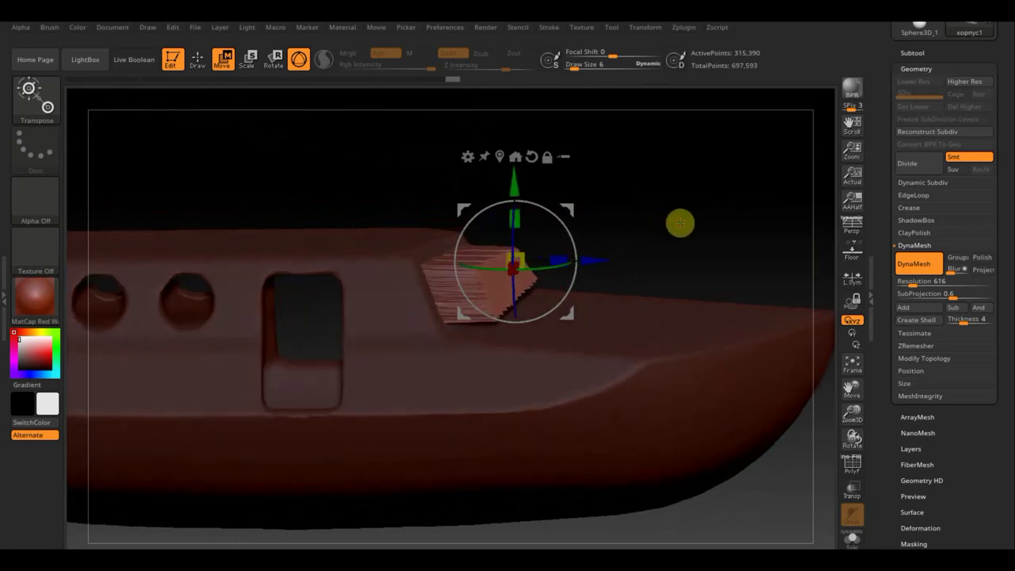
# Step: Clear the mask from the whole boat and return to sculpting
pyautogui.press('ctrl')
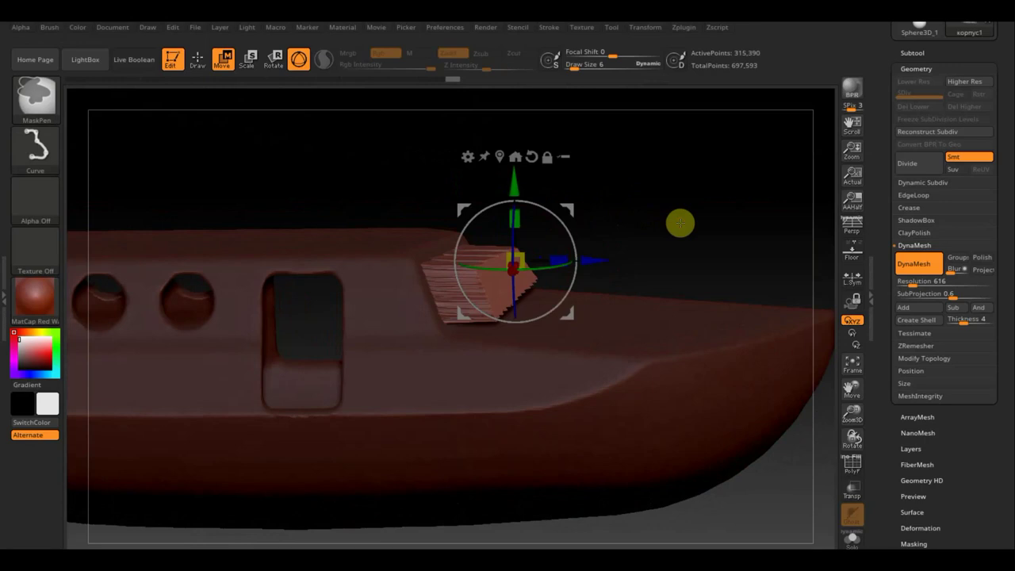
pyautogui.keyDown('ctrl'); pyautogui.click(680, 222); pyautogui.keyUp('ctrl')
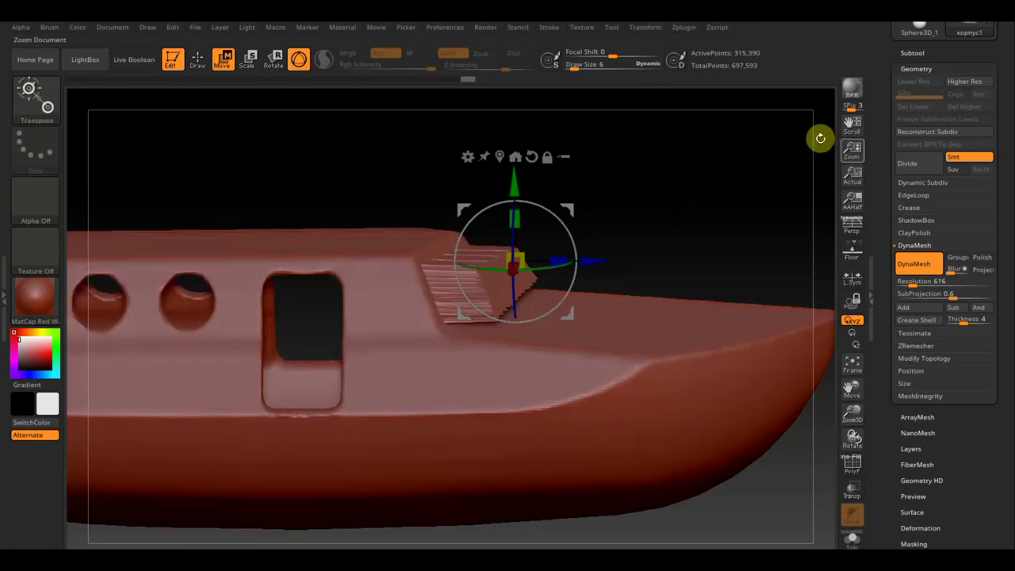
pyautogui.press('ctrl')
pyautogui.keyDown('ctrl'); pyautogui.moveTo(674, 179); pyautogui.dragTo(760, 239); pyautogui.keyUp('ctrl')
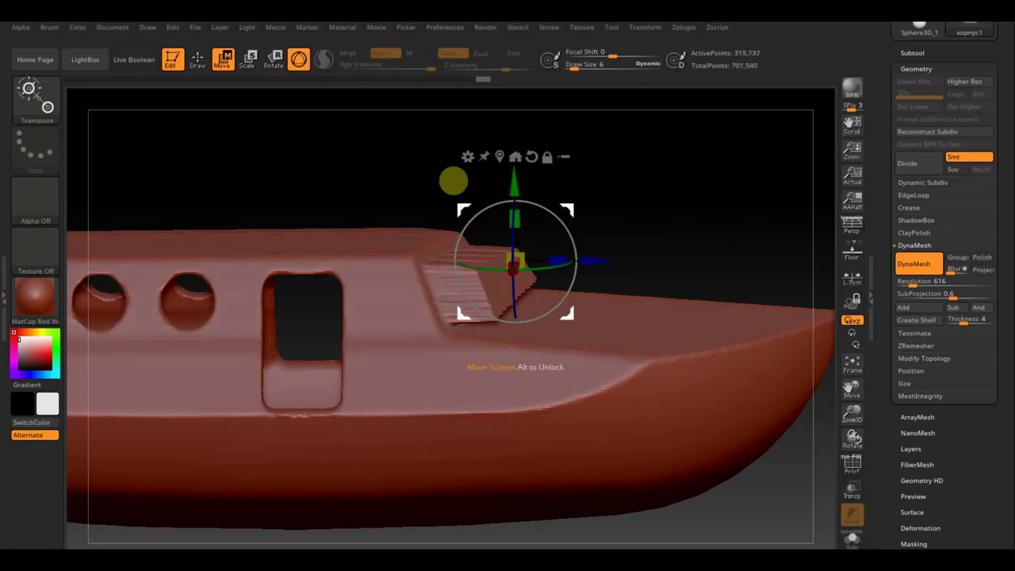
pyautogui.click(196, 59)
# Step: Try a TrimCurve cut on the raised cabin block, undo it, and show the subtool list
pyautogui.moveTo(597, 191)
pyautogui.mouseDown()
pyautogui.moveTo(614, 183)
pyautogui.moveTo(524, 252)
pyautogui.mouseUp()
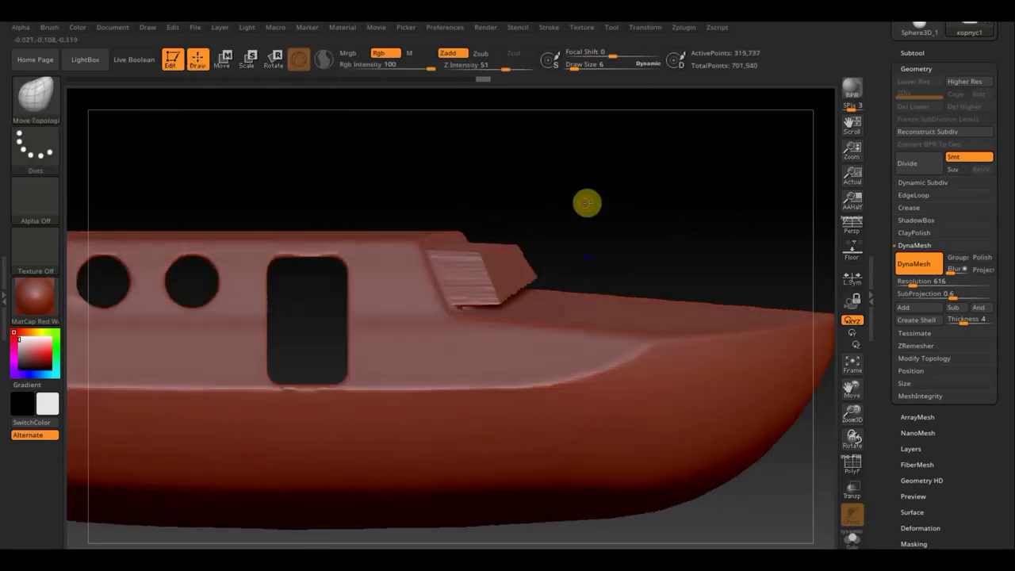
pyautogui.moveTo(586, 201); pyautogui.dragTo(600, 197)
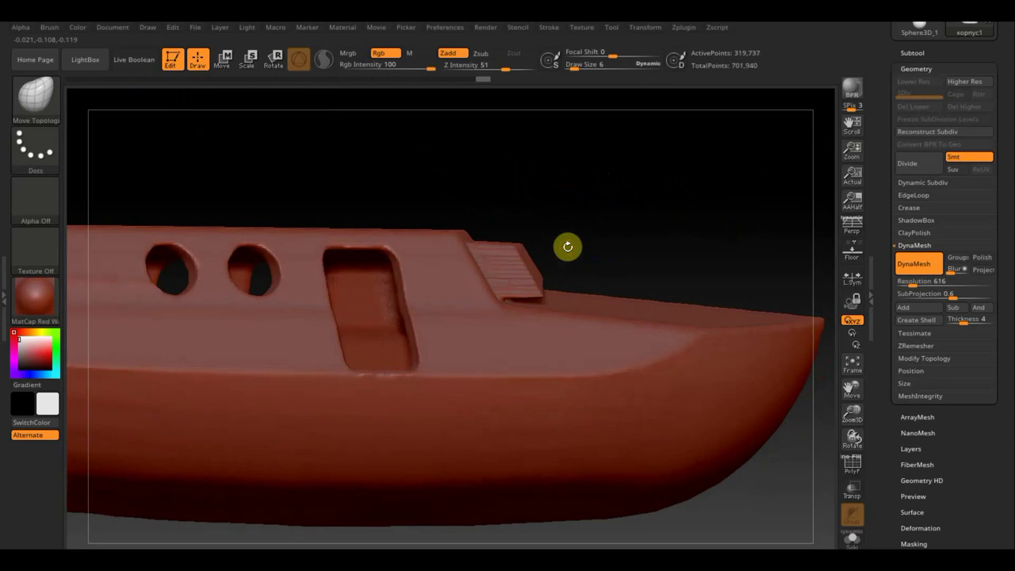
pyautogui.keyDown('ctrl'); pyautogui.keyDown('shift'); pyautogui.click(514, 266); pyautogui.keyUp('shift'); pyautogui.keyUp('ctrl')
pyautogui.keyDown('ctrl'); pyautogui.keyDown('shift'); pyautogui.click(513, 265); pyautogui.keyUp('shift'); pyautogui.keyUp('ctrl')
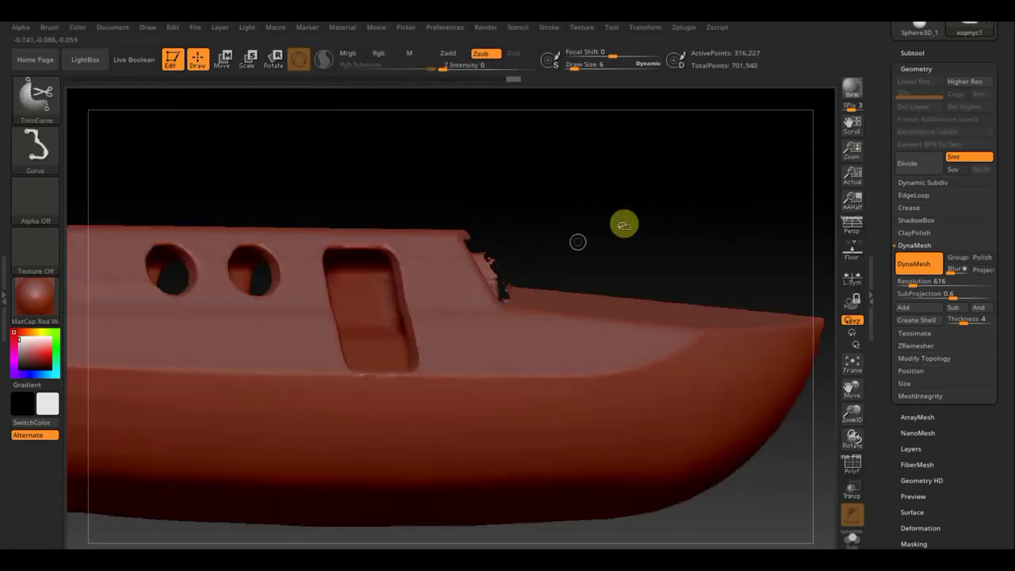
pyautogui.moveTo(624, 222)
pyautogui.mouseDown()
pyautogui.moveTo(582, 227)
pyautogui.moveTo(549, 215)
pyautogui.moveTo(606, 228)
pyautogui.moveTo(663, 204)
pyautogui.mouseUp()
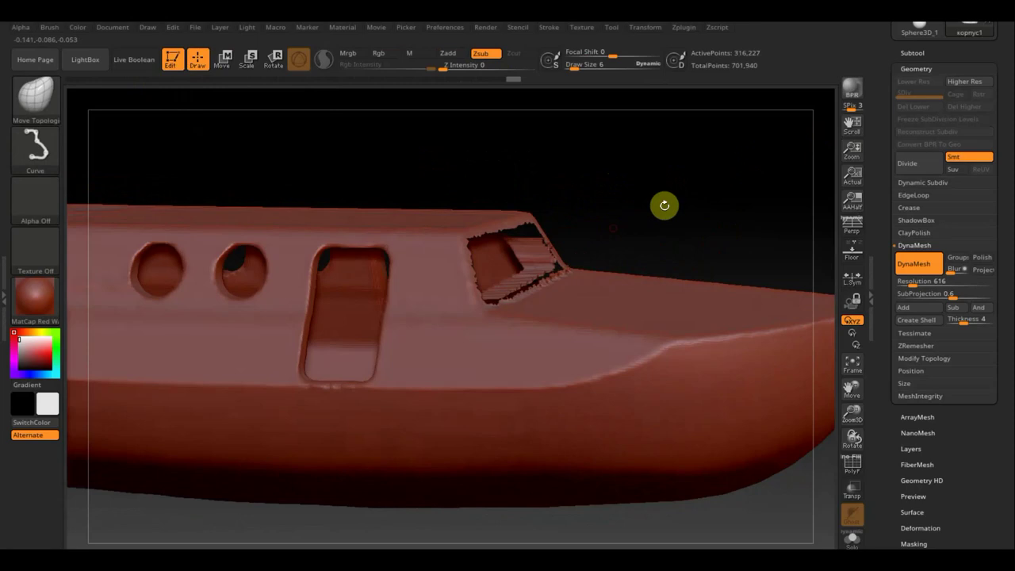
pyautogui.click(913, 52)
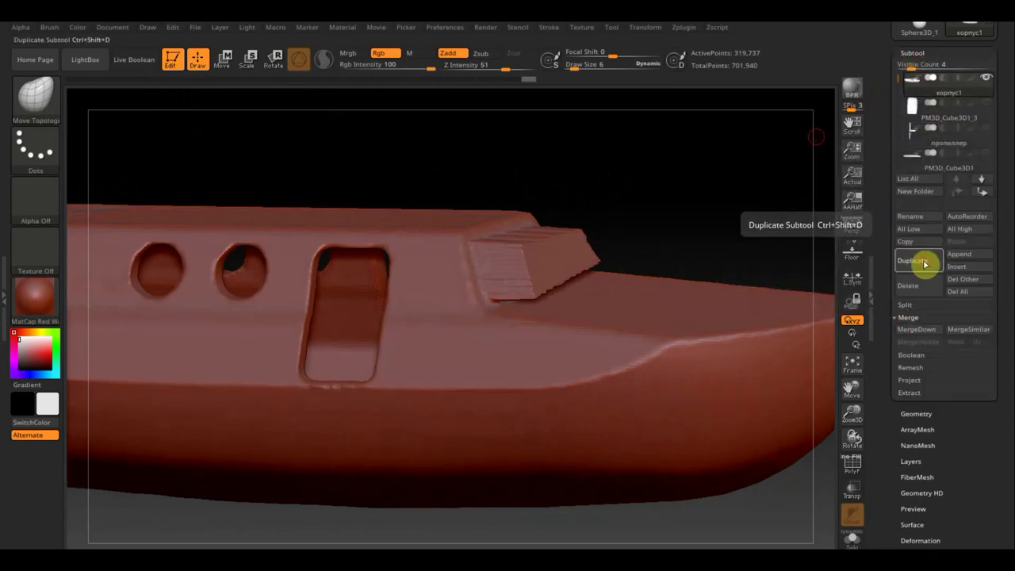
# Step: Duplicate the hull as корпус2, hide корпус1, and isolate the raised cabin block
pyautogui.click(924, 263)
pyautogui.moveTo(655, 244); pyautogui.dragTo(680, 238)
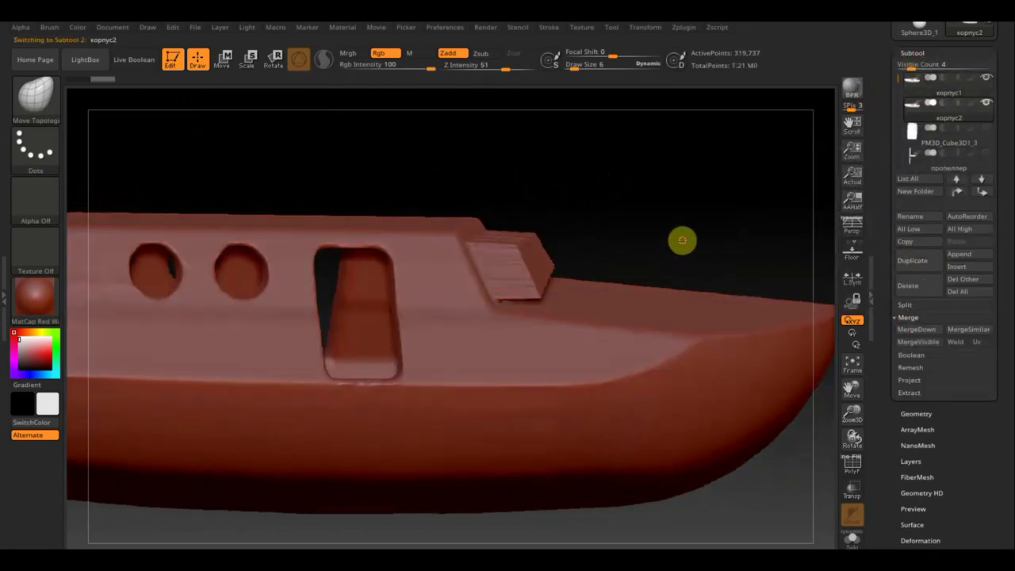
pyautogui.click(986, 81)
pyautogui.hotkey('ctrl', 'shift')
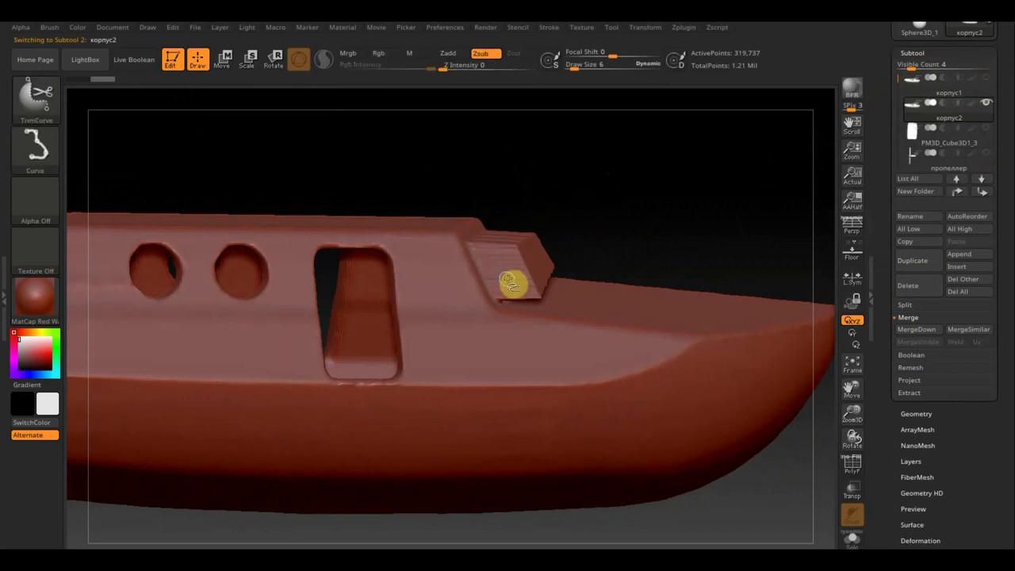
pyautogui.keyDown('ctrl'); pyautogui.keyDown('shift'); pyautogui.click(517, 278); pyautogui.keyUp('shift'); pyautogui.keyUp('ctrl')
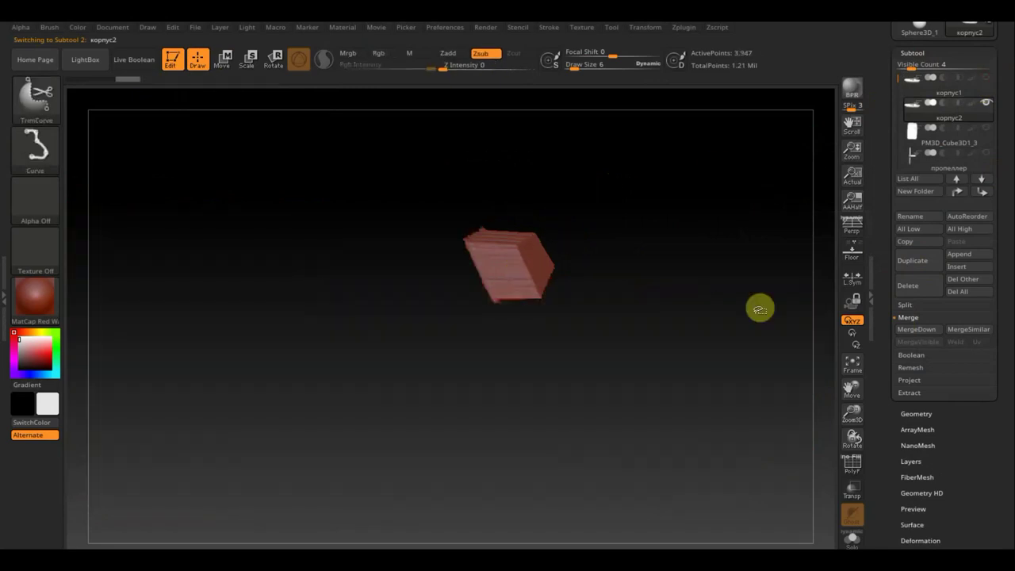
pyautogui.click(917, 413)
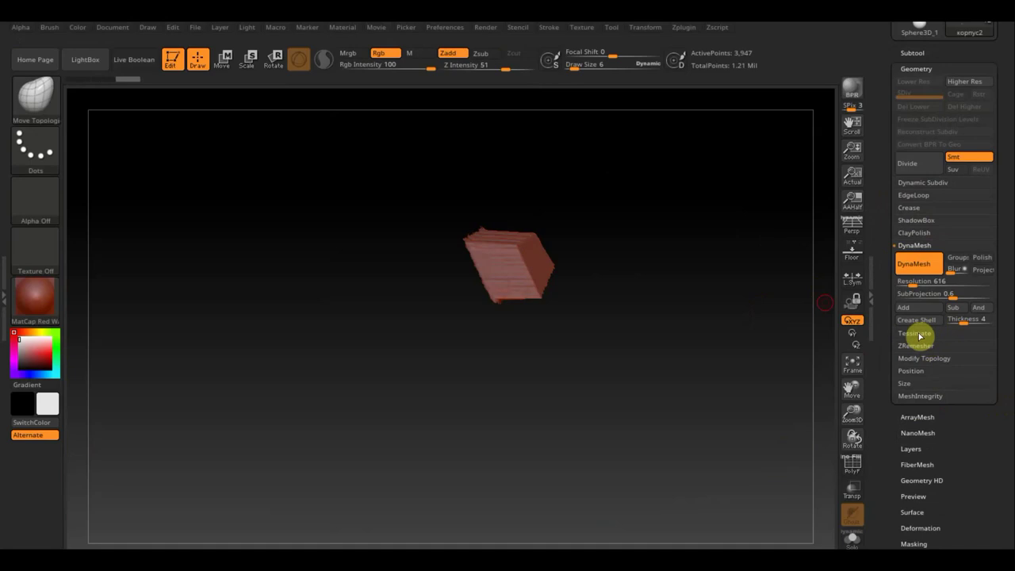
# Step: Remesh the isolated cabin block with DynaMesh at resolution 616 into a thin slanted slab
pyautogui.click(926, 359)
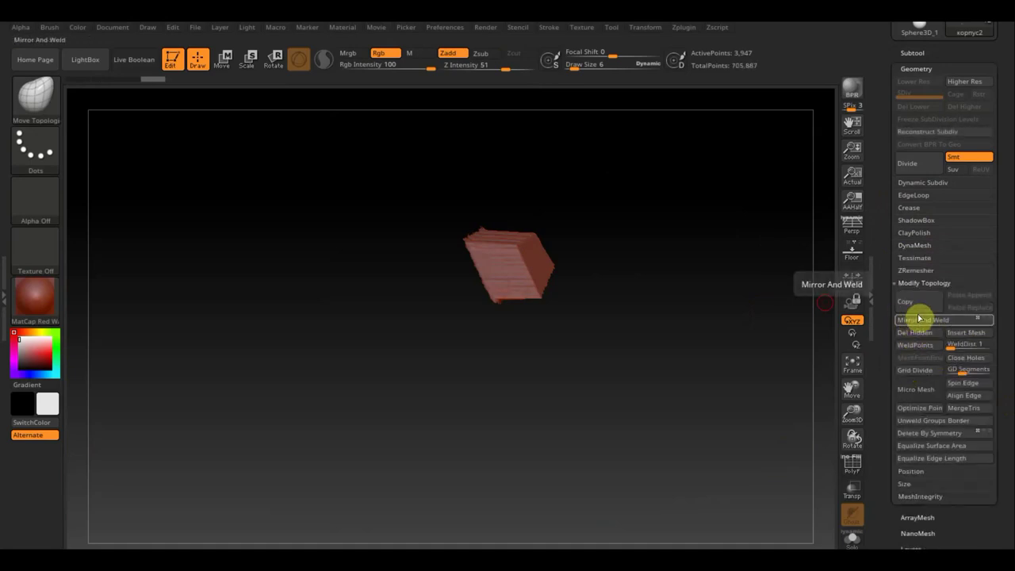
pyautogui.click(916, 246)
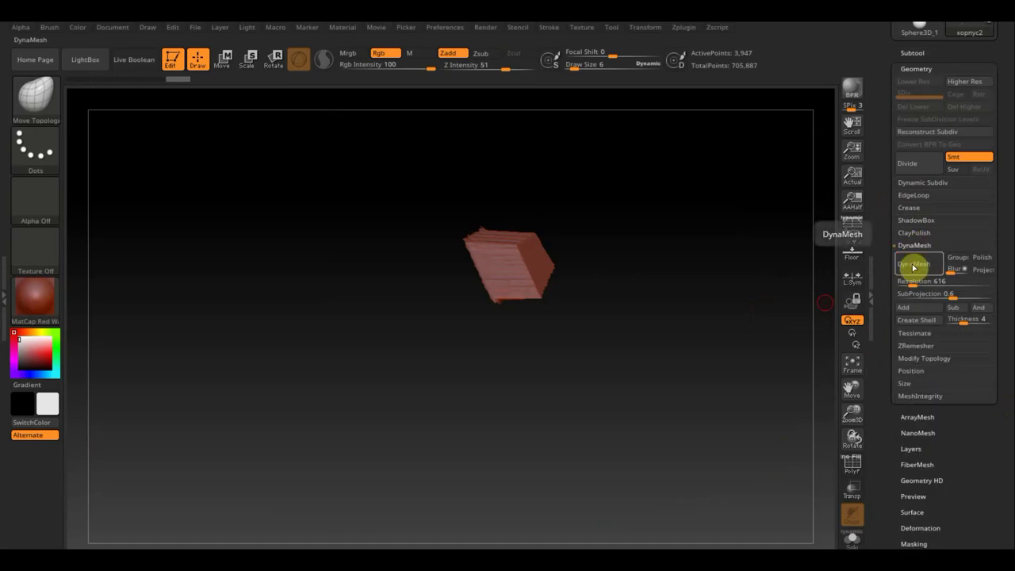
pyautogui.moveTo(687, 283)
pyautogui.mouseDown()
pyautogui.moveTo(741, 281)
pyautogui.moveTo(600, 512)
pyautogui.moveTo(404, 404)
pyautogui.moveTo(462, 376)
pyautogui.mouseUp()
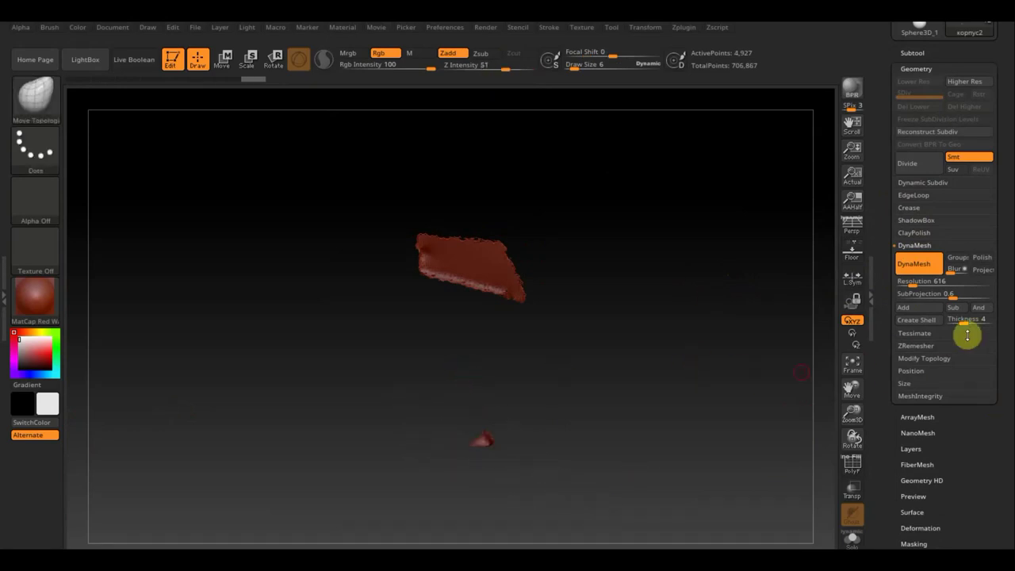
# Step: Toggle visibility between the large panel and the small stray piece to inspect both
pyautogui.keyDown('ctrl'); pyautogui.keyDown('shift'); pyautogui.click(477, 440); pyautogui.keyUp('shift'); pyautogui.keyUp('ctrl')
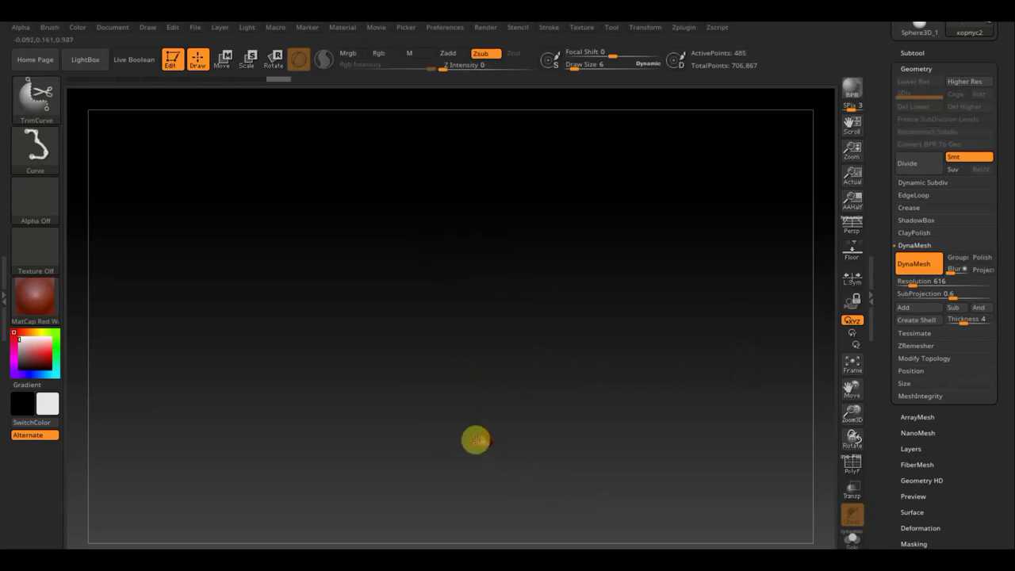
pyautogui.keyDown('ctrl'); pyautogui.keyDown('shift'); pyautogui.click(476, 440); pyautogui.keyUp('shift'); pyautogui.keyUp('ctrl')
pyautogui.moveTo(693, 362)
pyautogui.mouseDown()
pyautogui.moveTo(651, 369)
pyautogui.moveTo(668, 383)
pyautogui.moveTo(634, 399)
pyautogui.moveTo(578, 381)
pyautogui.mouseUp()
pyautogui.keyDown('ctrl'); pyautogui.keyDown('shift'); pyautogui.click(668, 381); pyautogui.keyUp('shift'); pyautogui.keyUp('ctrl')
pyautogui.moveTo(672, 354)
pyautogui.keyDown('ctrl'); pyautogui.mouseDown()
pyautogui.moveTo(444, 125)
pyautogui.moveTo(378, 177)
pyautogui.moveTo(559, 132)
pyautogui.moveTo(572, 157)
pyautogui.mouseUp(); pyautogui.keyUp('ctrl')
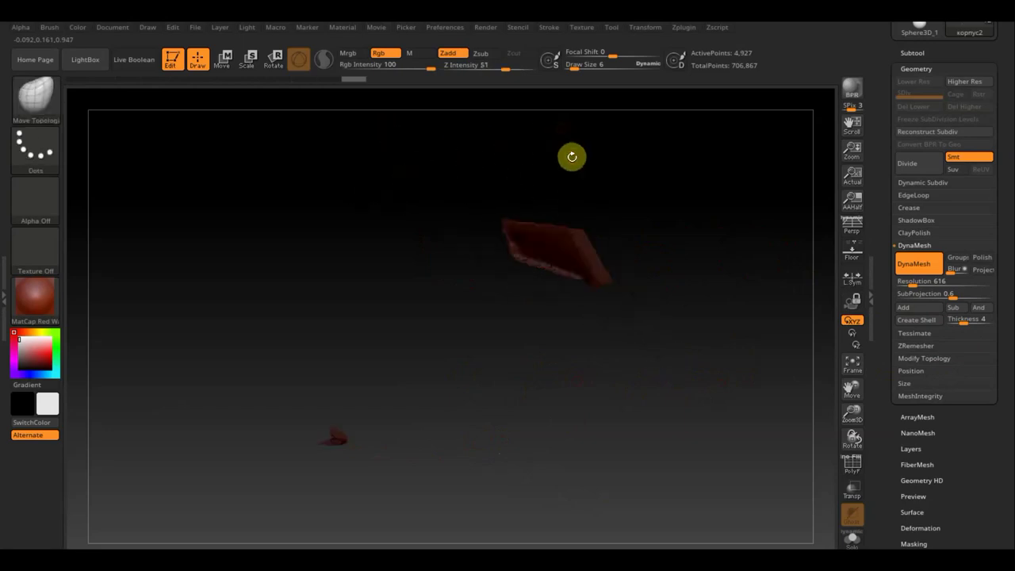
# Step: Mask the large panel, hide the stray piece, and remove it with Del Hidden
pyautogui.keyDown('ctrl'); pyautogui.click(353, 155); pyautogui.keyUp('ctrl')
pyautogui.keyDown('ctrl'); pyautogui.moveTo(362, 161); pyautogui.dragTo(678, 400); pyautogui.keyUp('ctrl')
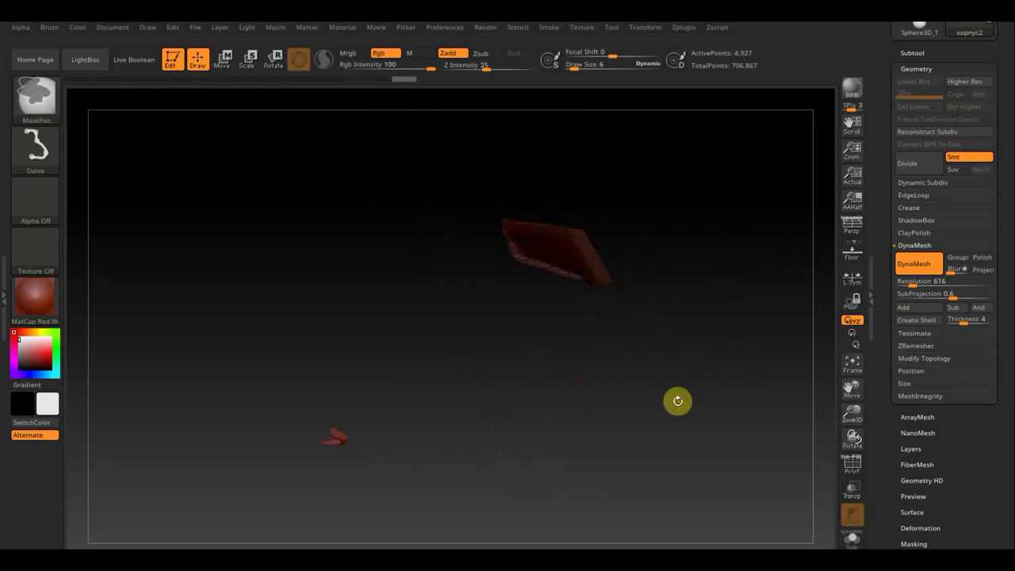
pyautogui.keyDown('ctrl'); pyautogui.click(678, 406); pyautogui.keyUp('ctrl')
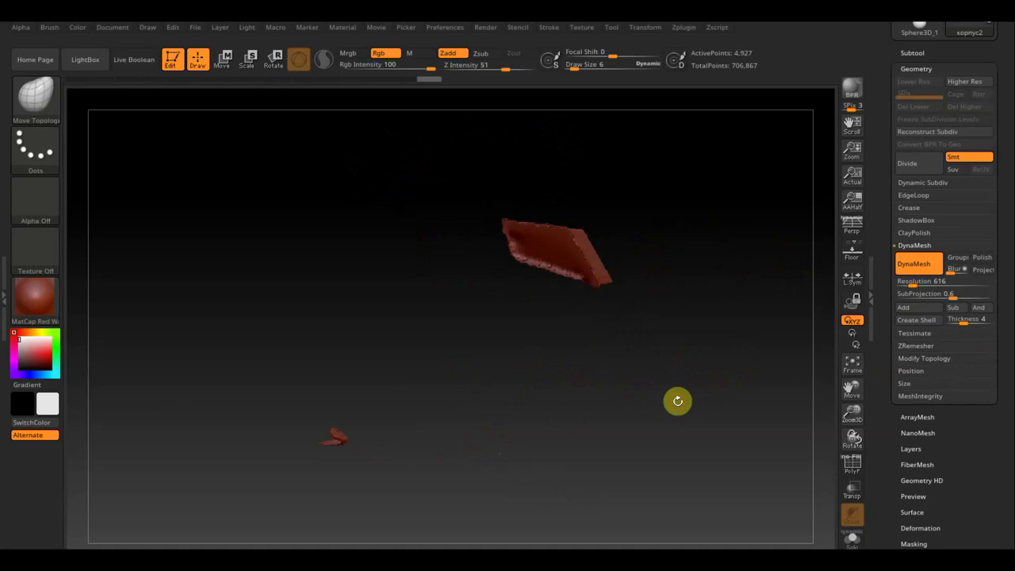
pyautogui.keyDown('ctrl'); pyautogui.keyDown('shift'); pyautogui.click(336, 442); pyautogui.keyUp('shift'); pyautogui.keyUp('ctrl')
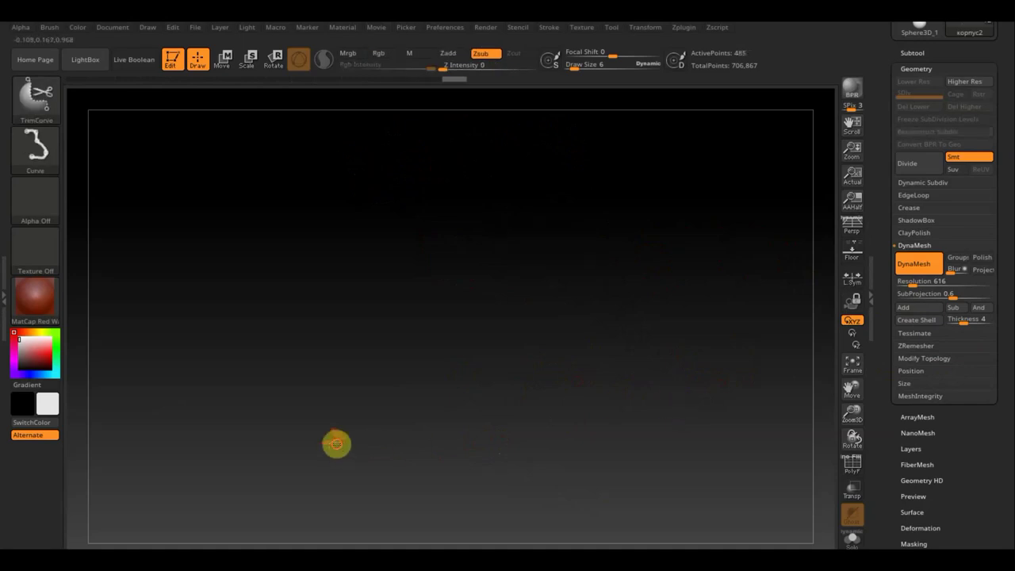
pyautogui.keyDown('ctrl'); pyautogui.keyDown('shift'); pyautogui.click(336, 443); pyautogui.keyUp('shift'); pyautogui.keyUp('ctrl')
pyautogui.click(926, 359)
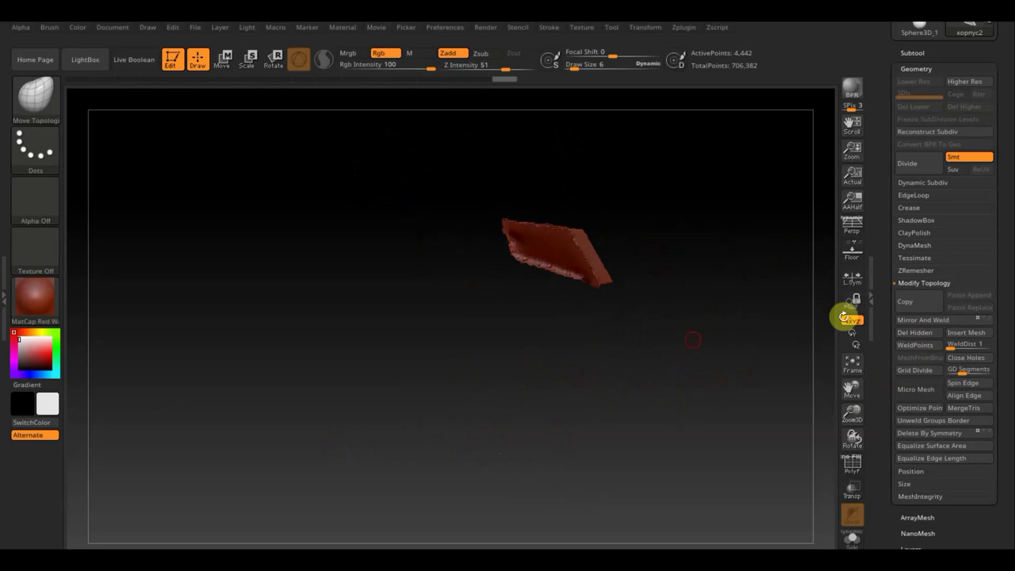
pyautogui.click(933, 333)
pyautogui.moveTo(1012, 387); pyautogui.dragTo(1007, 340)
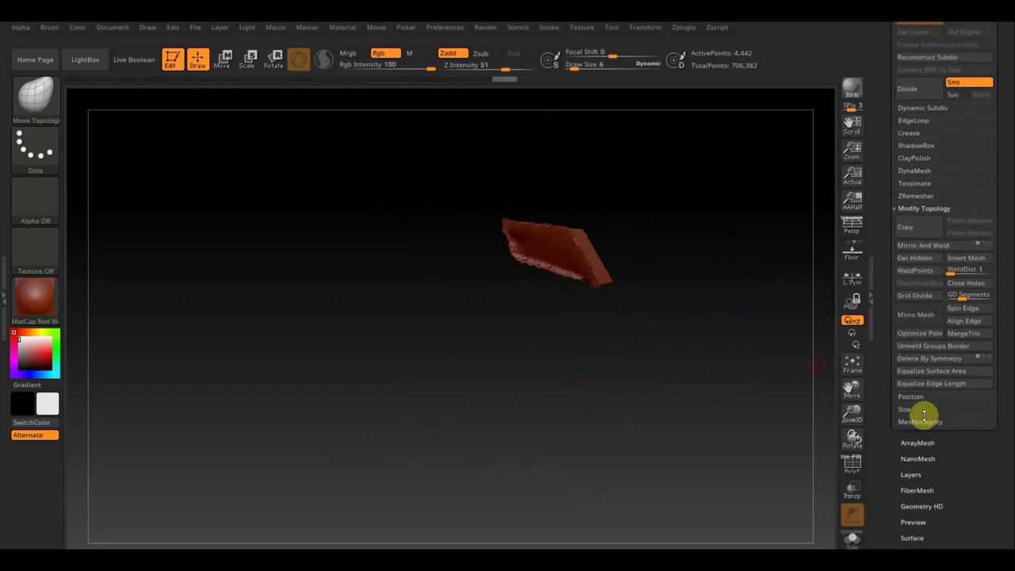
# Step: Smooth the red panel's edges with the Deformation Polish slider
pyautogui.scroll(-2, 952, 463)
pyautogui.scroll(-1, 976, 428)
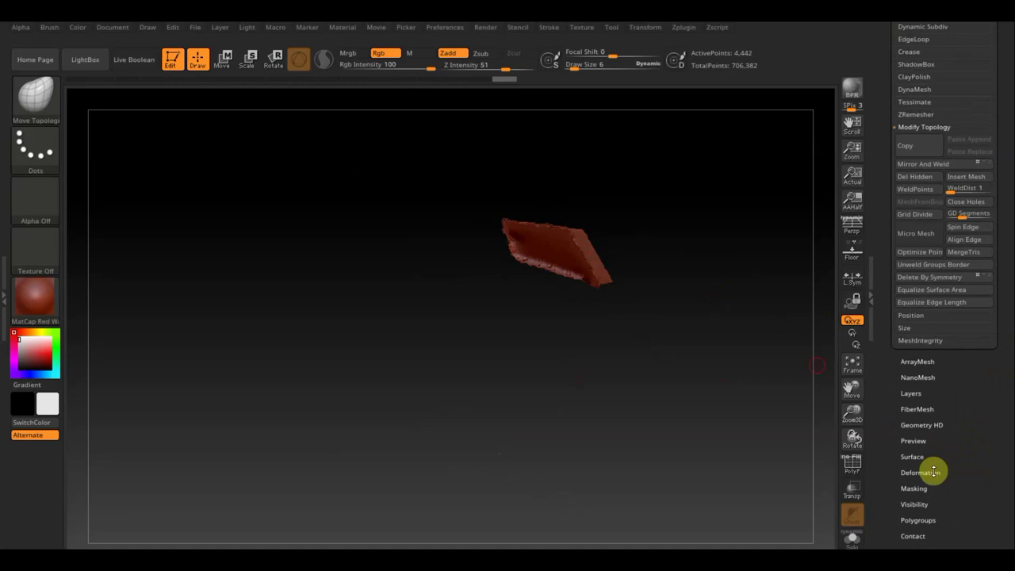
pyautogui.click(920, 472)
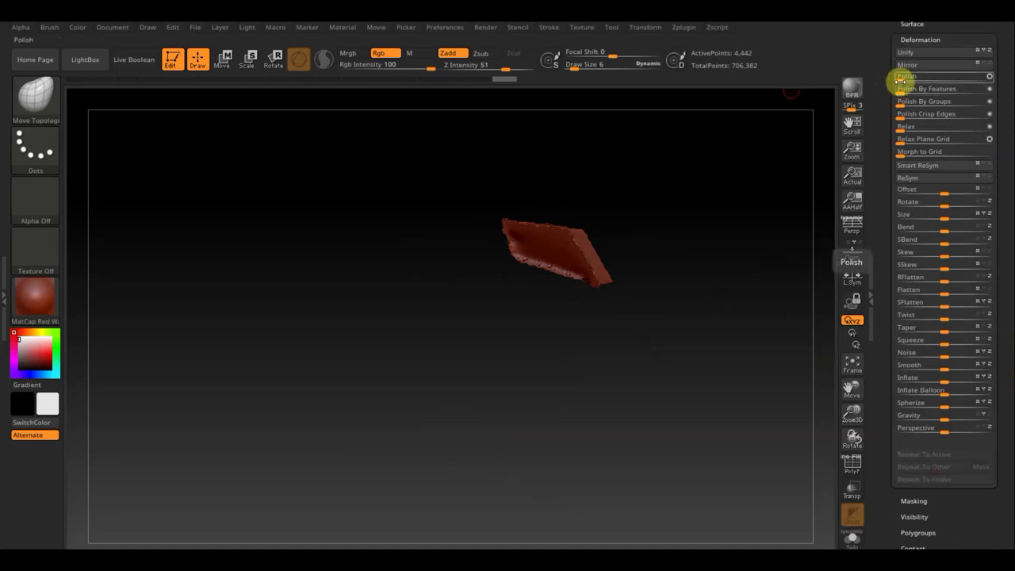
pyautogui.moveTo(900, 79); pyautogui.dragTo(929, 79)
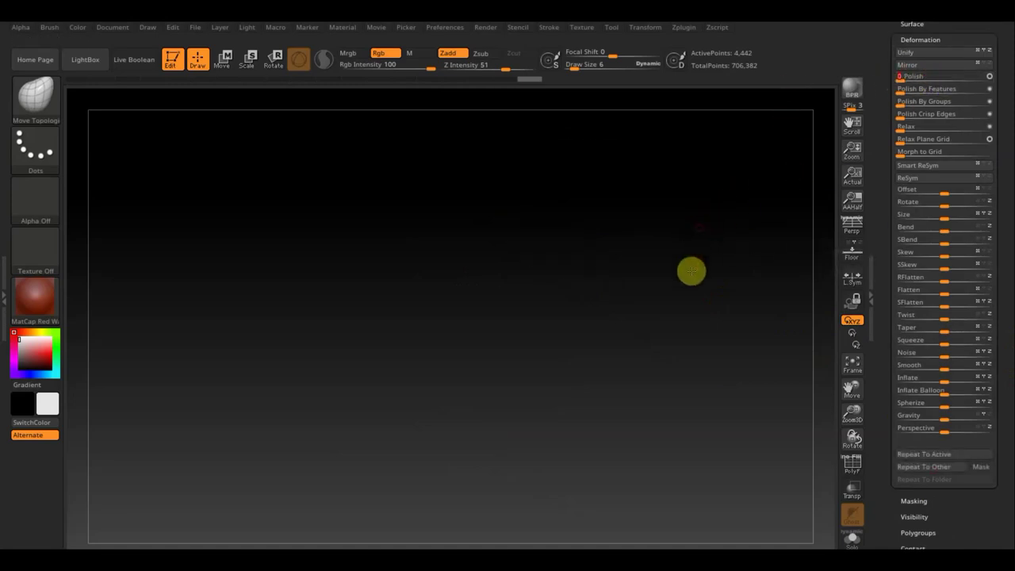
pyautogui.keyDown('alt'); pyautogui.moveTo(697, 283); pyautogui.dragTo(688, 410); pyautogui.keyUp('alt')
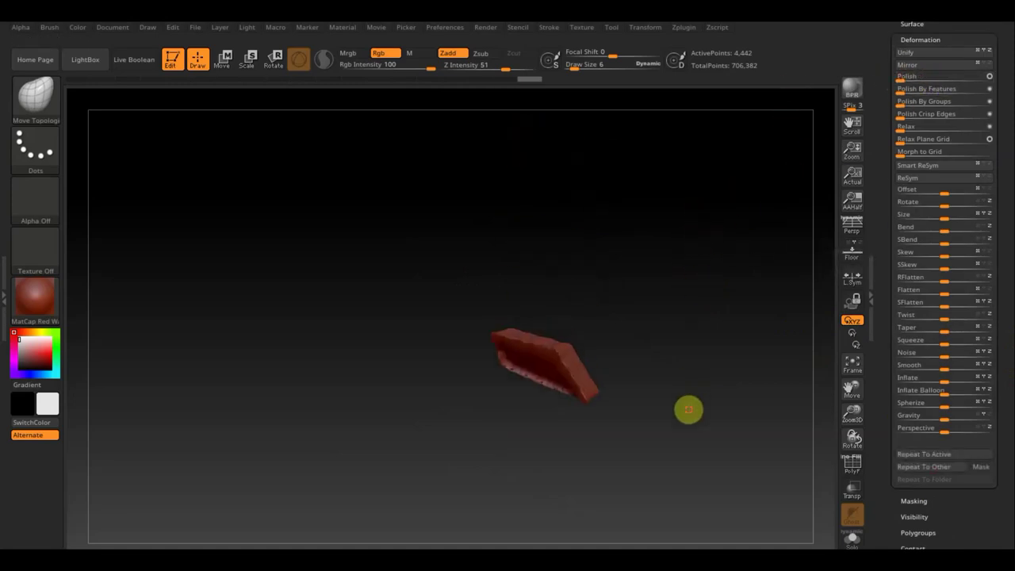
# Step: Subdivide the panel to about 18,230 points, stepping through undo and redo
pyautogui.press('ctrl')
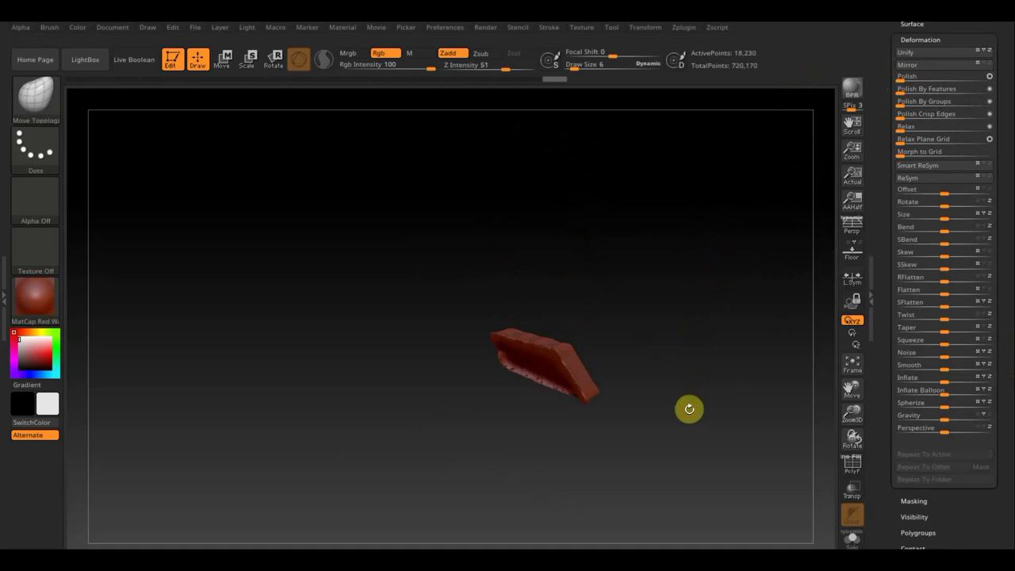
pyautogui.hotkey('ctrl', 'z')
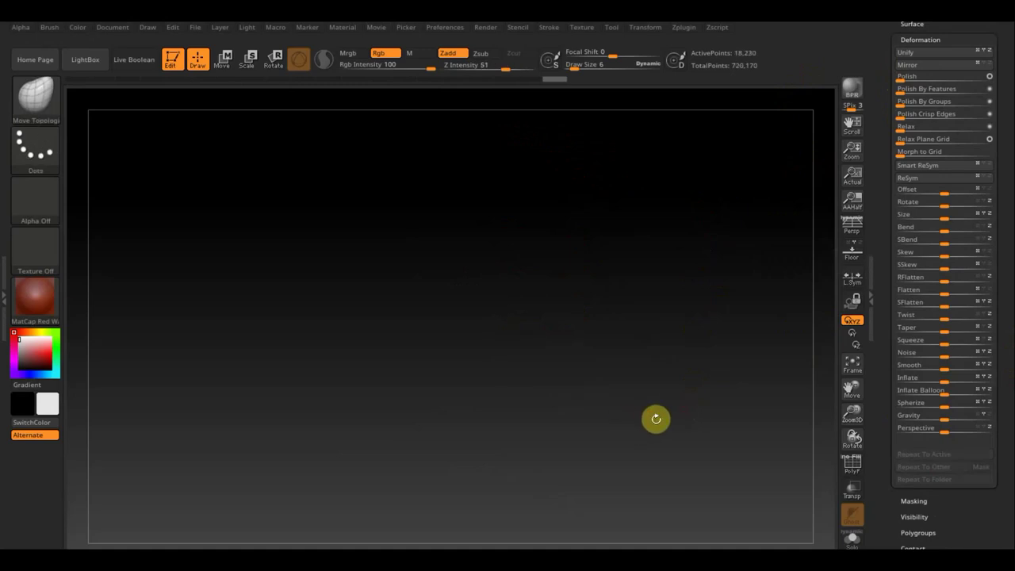
pyautogui.hotkey('ctrl', 'shift', 'z')
pyautogui.hotkey('ctrl', 'shift', 'z')
pyautogui.hotkey('ctrl', 'shift', 'z')
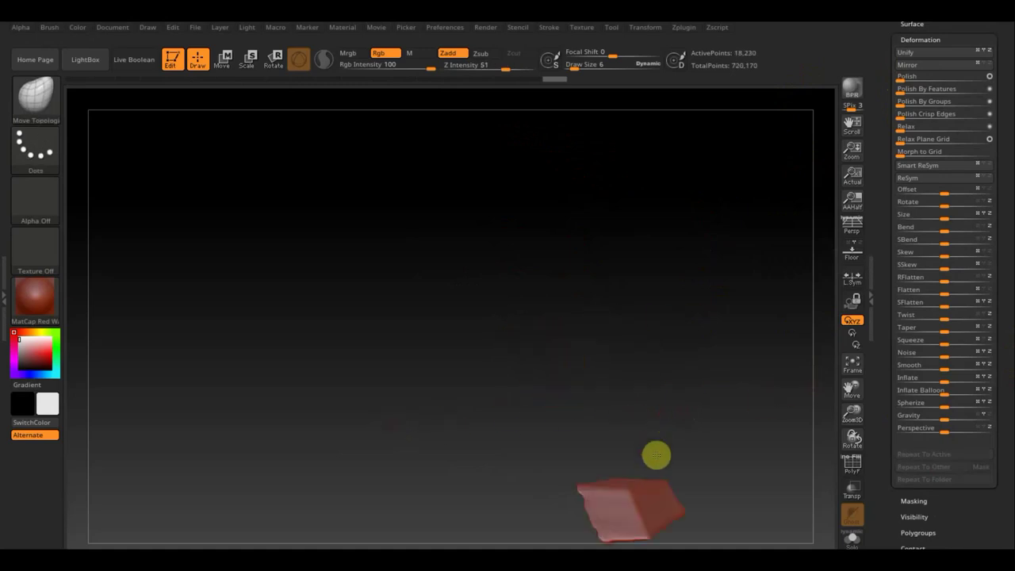
pyautogui.hotkey('ctrl', 'z')
pyautogui.hotkey('ctrl', 'shift', 'z')
pyautogui.hotkey('ctrl', 'shift', 'z')
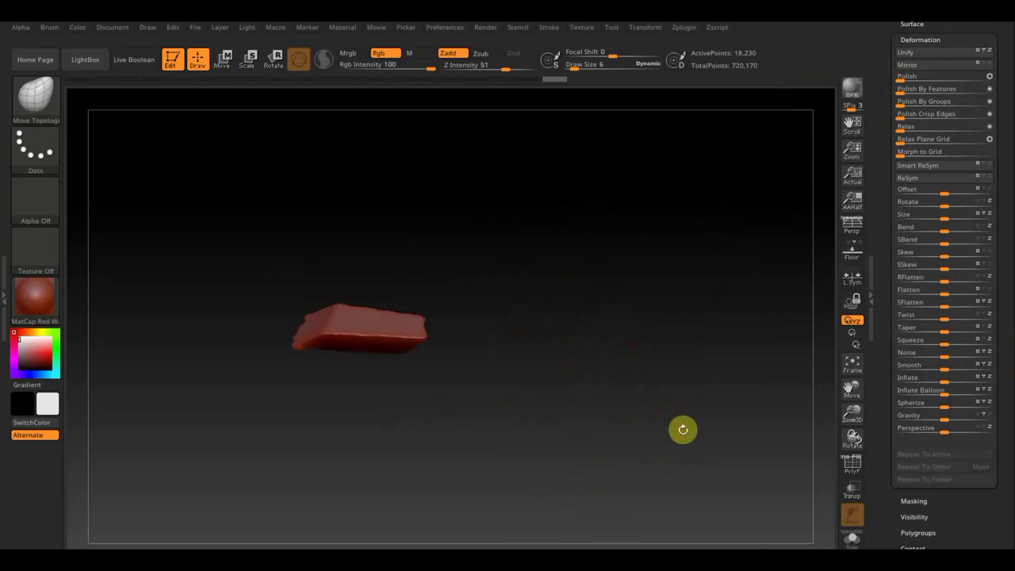
pyautogui.hotkey('ctrl', 'shift', 'z')
pyautogui.hotkey('ctrl', 'z')
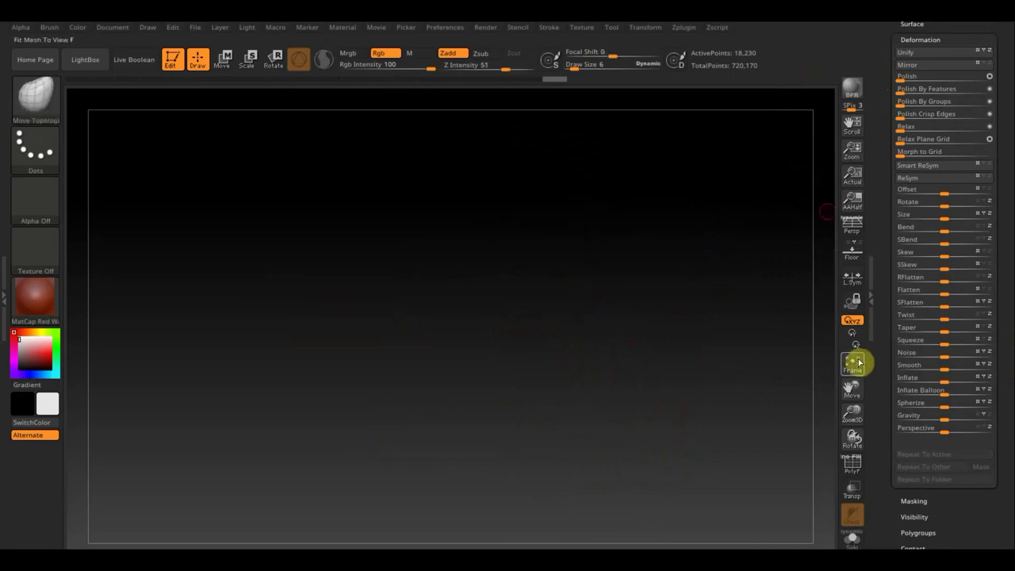
# Step: Frame the 18,230-point panel and attempt a TrimCurve slice, refused due to subdivision levels
pyautogui.click(853, 365)
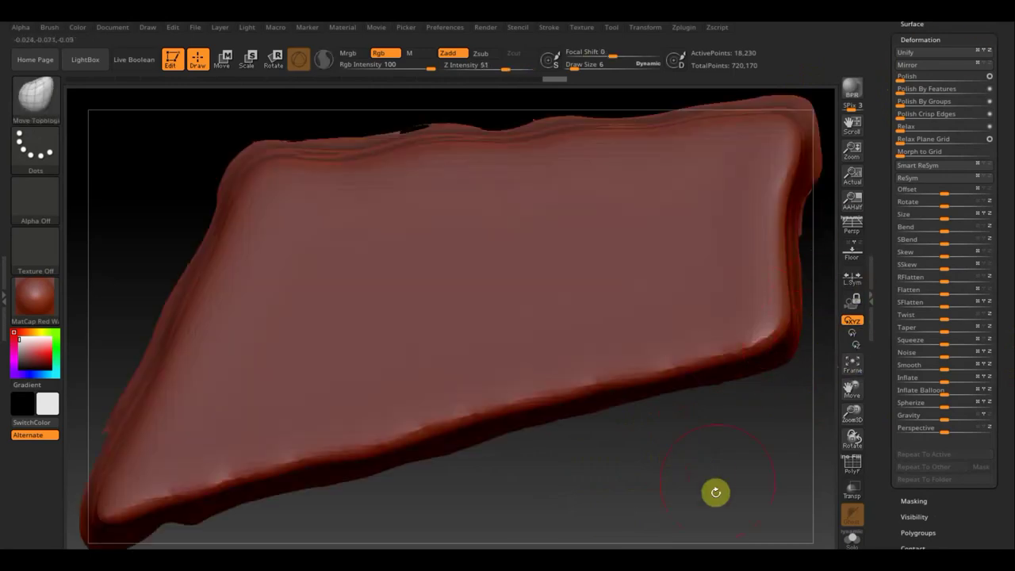
pyautogui.moveTo(722, 502)
pyautogui.keyDown('alt'); pyautogui.mouseDown()
pyautogui.moveTo(716, 448)
pyautogui.moveTo(677, 339)
pyautogui.mouseUp(); pyautogui.keyUp('alt')
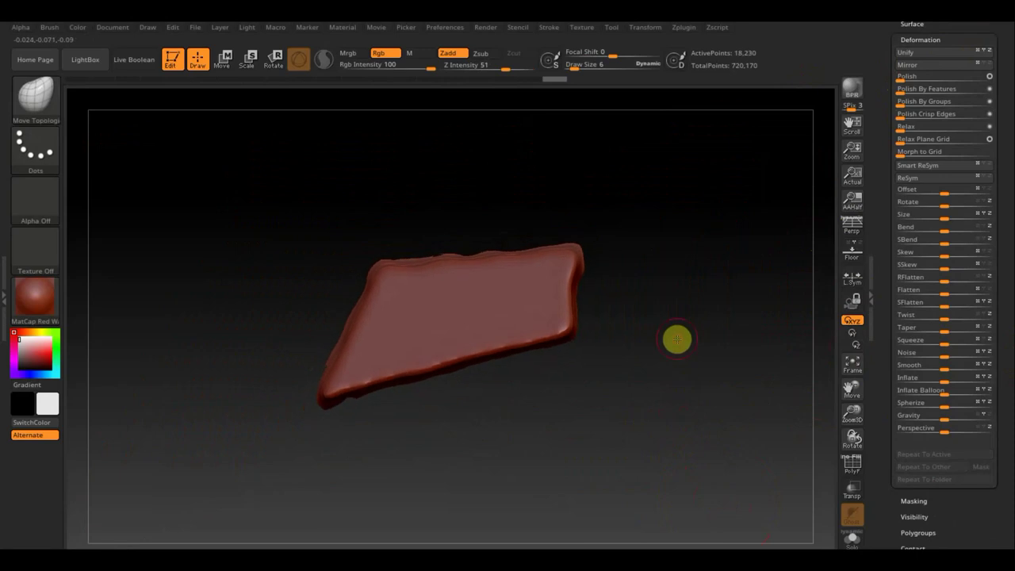
pyautogui.moveTo(591, 171)
pyautogui.keyDown('ctrl'); pyautogui.keyDown('shift'); pyautogui.mouseDown()
pyautogui.moveTo(571, 442)
pyautogui.moveTo(559, 443)
pyautogui.mouseUp(); pyautogui.keyUp('shift'); pyautogui.keyUp('ctrl')
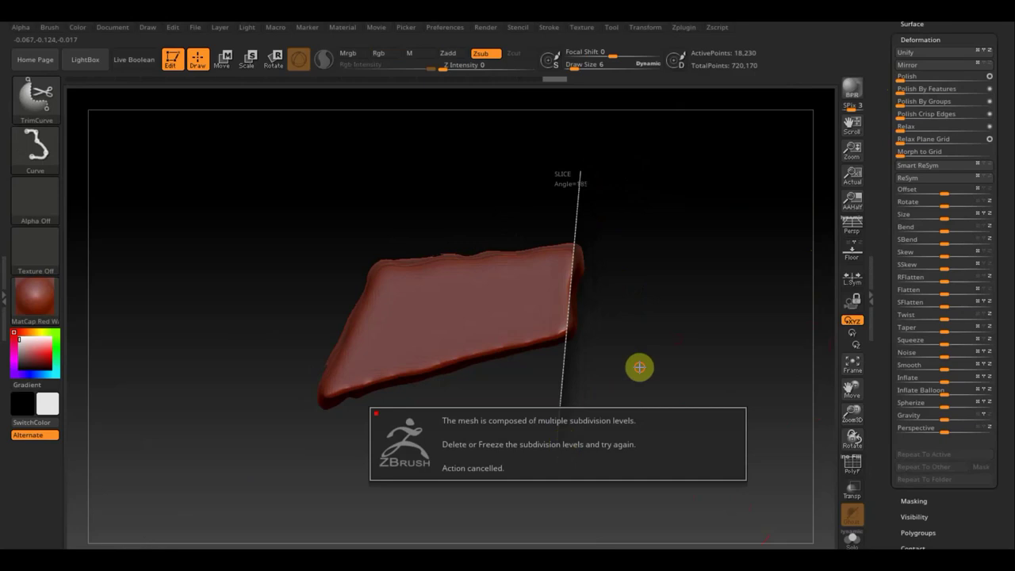
pyautogui.scroll(5, 1003, 286)
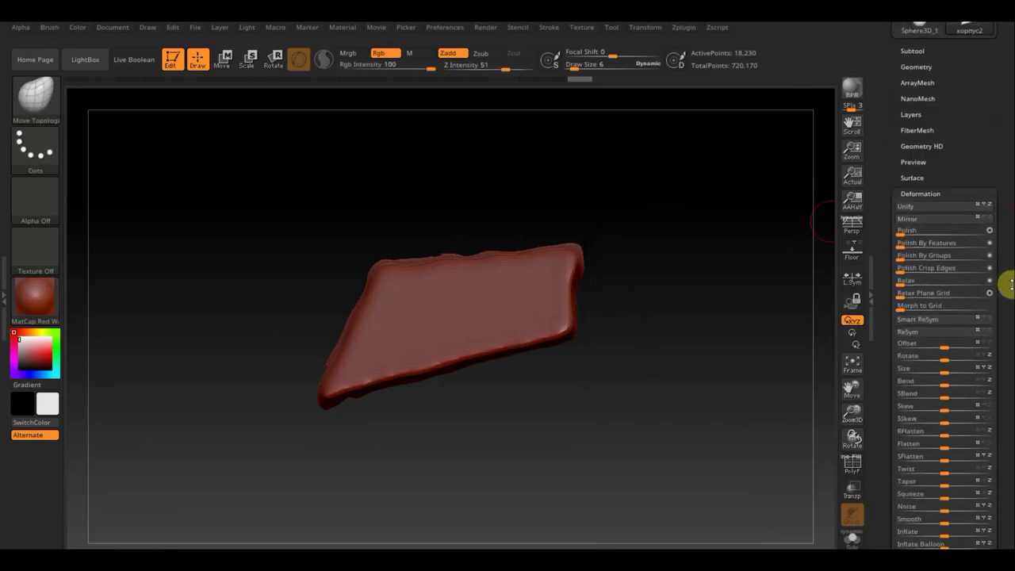
pyautogui.scroll(3, 949, 325)
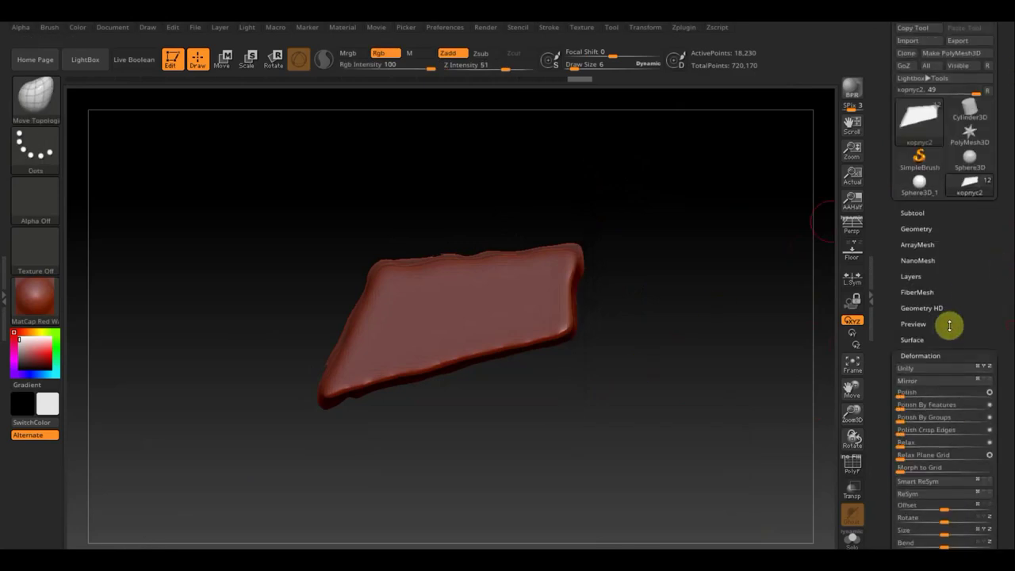
# Step: Delete the panel's lower subdivision levels and trim its sides straight with TrimCurve
pyautogui.click(917, 229)
pyautogui.click(898, 276)
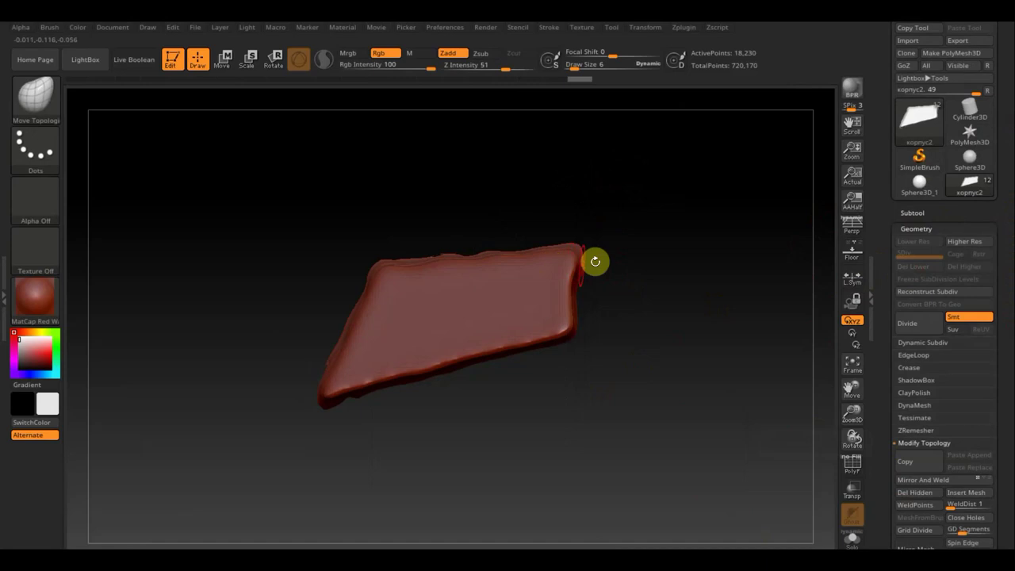
pyautogui.moveTo(152, 295)
pyautogui.keyDown('ctrl'); pyautogui.keyDown('shift'); pyautogui.mouseDown()
pyautogui.moveTo(661, 231)
pyautogui.moveTo(661, 222)
pyautogui.mouseUp(); pyautogui.keyUp('shift'); pyautogui.keyUp('ctrl')
pyautogui.keyDown('ctrl'); pyautogui.keyDown('shift'); pyautogui.moveTo(252, 274); pyautogui.dragTo(645, 246); pyautogui.keyUp('shift'); pyautogui.keyUp('ctrl')
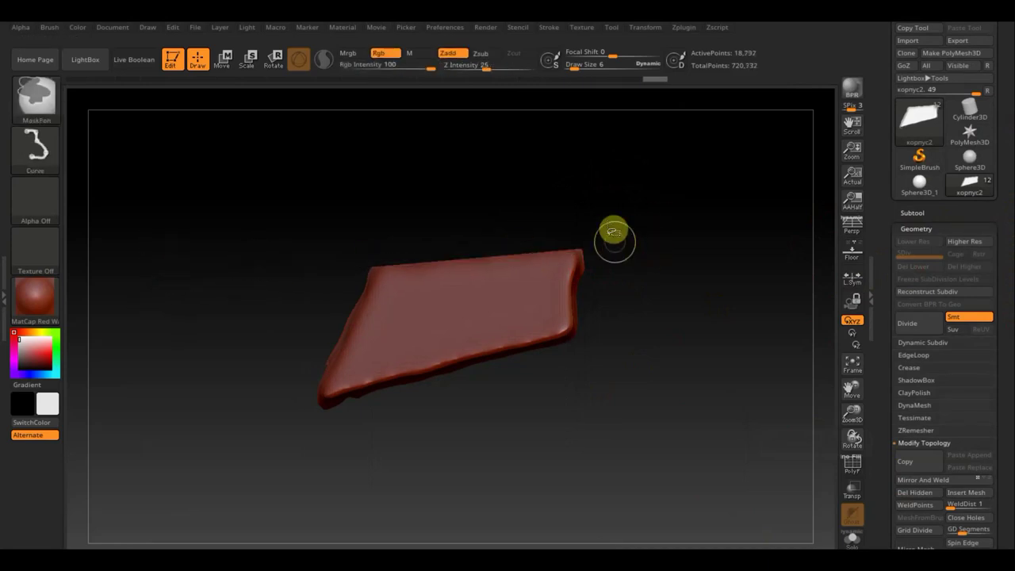
pyautogui.keyDown('ctrl'); pyautogui.keyDown('shift'); pyautogui.moveTo(584, 227); pyautogui.dragTo(555, 404); pyautogui.keyUp('shift'); pyautogui.keyUp('ctrl')
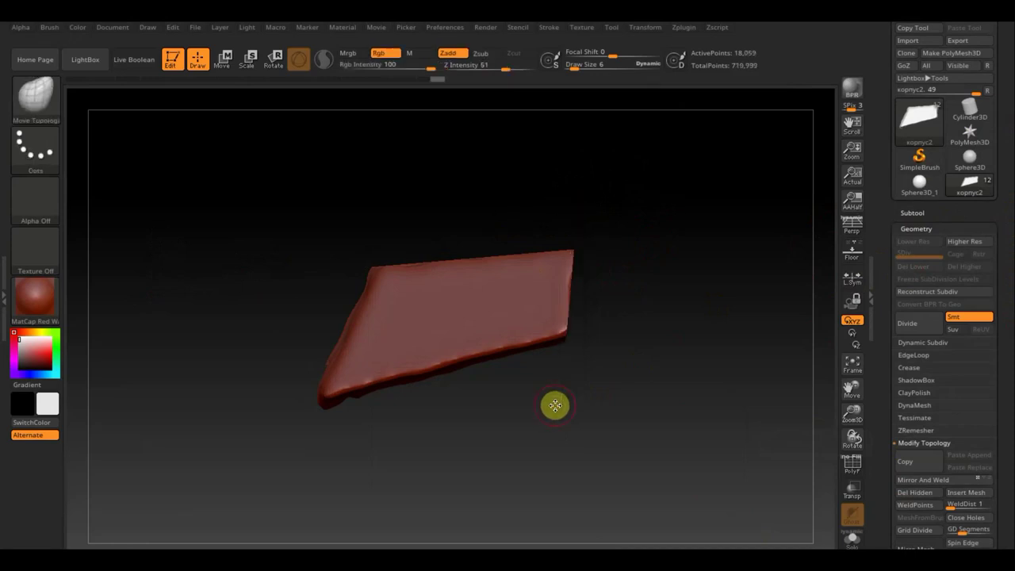
pyautogui.moveTo(285, 458)
pyautogui.keyDown('ctrl'); pyautogui.keyDown('shift'); pyautogui.mouseDown()
pyautogui.moveTo(357, 265)
pyautogui.moveTo(403, 214)
pyautogui.mouseUp(); pyautogui.keyUp('shift'); pyautogui.keyUp('ctrl')
pyautogui.moveTo(652, 325)
pyautogui.keyDown('ctrl'); pyautogui.keyDown('shift'); pyautogui.mouseDown()
pyautogui.moveTo(264, 435)
pyautogui.moveTo(229, 419)
pyautogui.mouseUp(); pyautogui.keyUp('shift'); pyautogui.keyUp('ctrl')
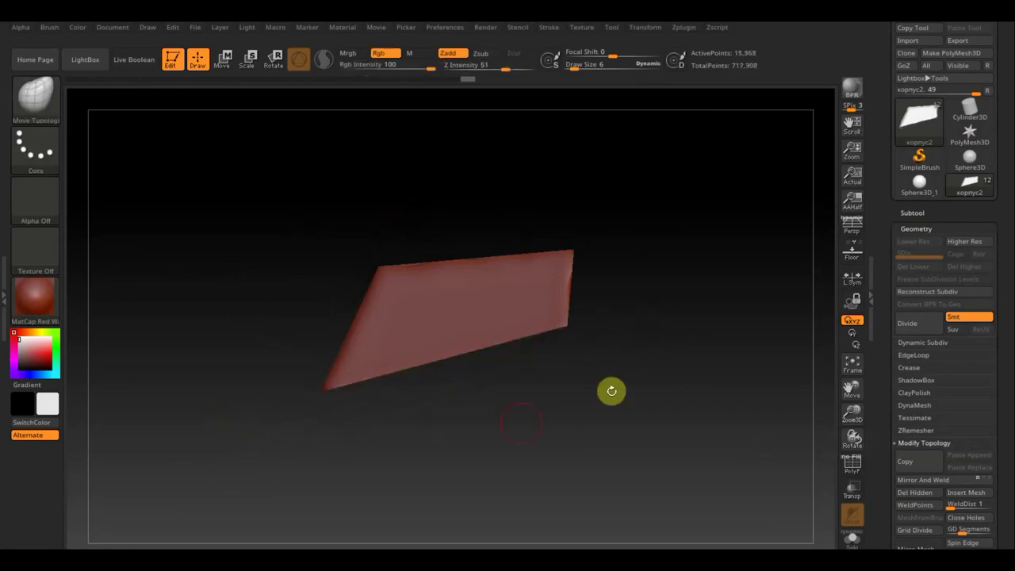
# Step: Cut the panel's right end off diagonally and undo a trial low-resolution remesh
pyautogui.moveTo(594, 369)
pyautogui.mouseDown()
pyautogui.moveTo(661, 351)
pyautogui.moveTo(622, 360)
pyautogui.moveTo(680, 376)
pyautogui.mouseUp()
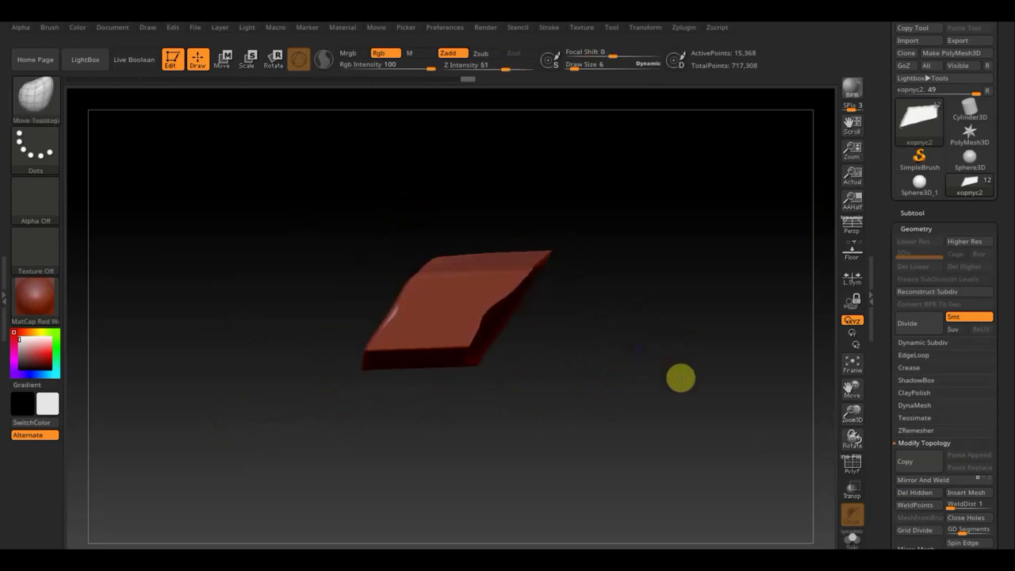
pyautogui.moveTo(544, 188)
pyautogui.keyDown('ctrl'); pyautogui.keyDown('shift'); pyautogui.mouseDown()
pyautogui.moveTo(420, 489)
pyautogui.moveTo(553, 406)
pyautogui.moveTo(674, 436)
pyautogui.mouseUp(); pyautogui.keyUp('shift'); pyautogui.keyUp('ctrl')
pyautogui.press('ctrl')
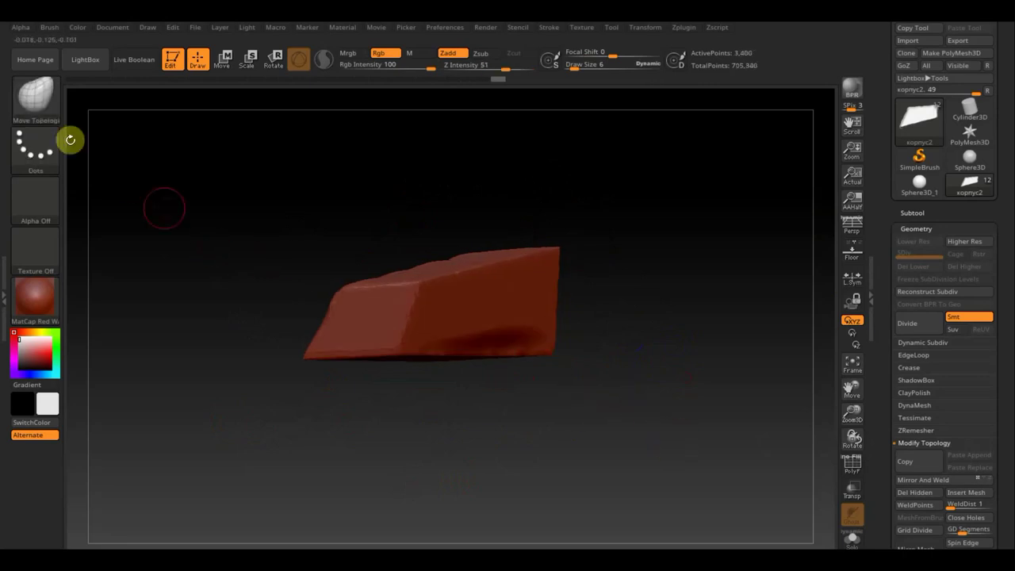
pyautogui.hotkey('ctrl', 'z')
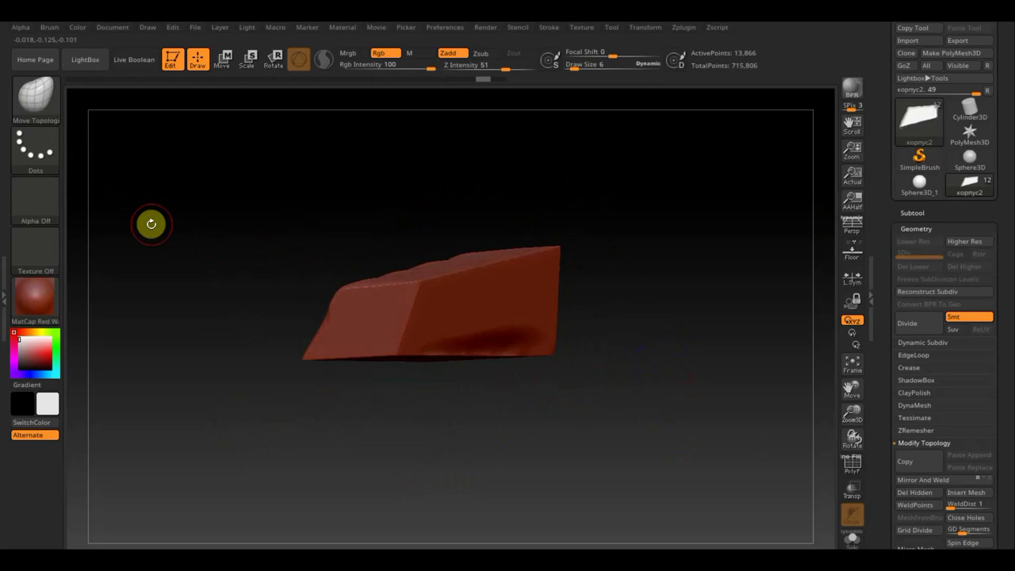
# Step: DynaMesh the slab at resolution 1104, subdivide it to 43,667 points, then drop to lower res
pyautogui.click(917, 406)
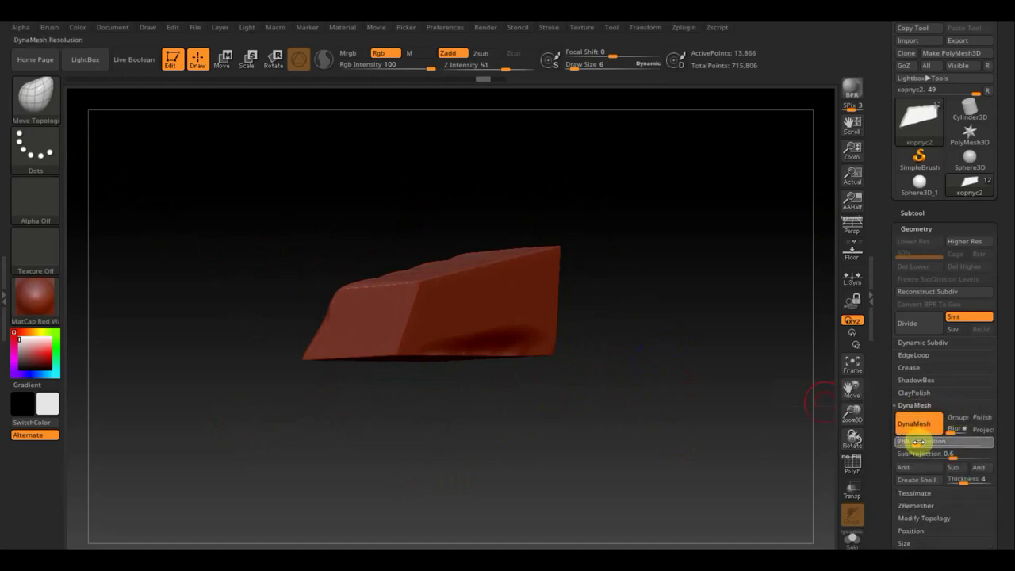
pyautogui.moveTo(924, 441); pyautogui.dragTo(916, 424)
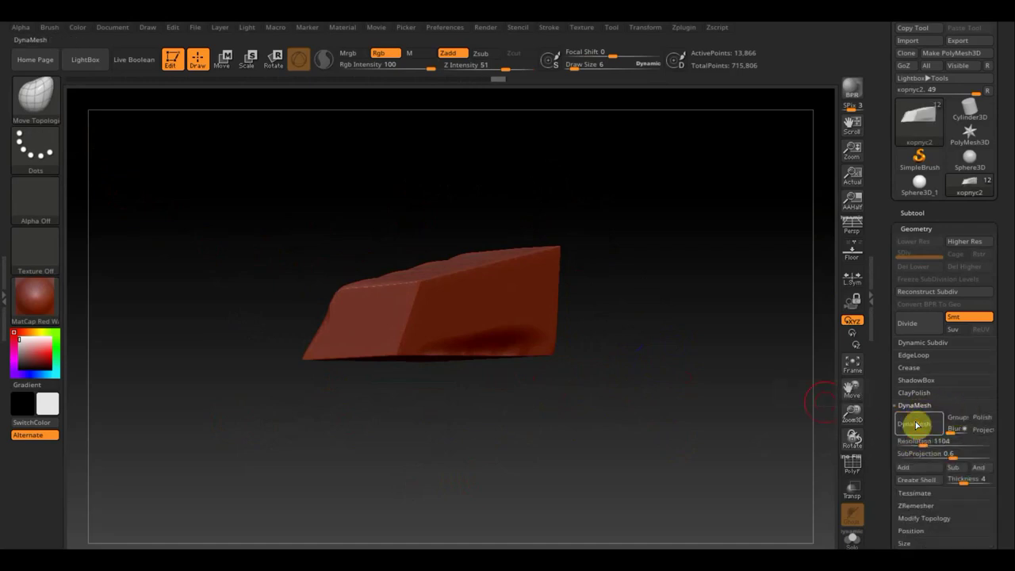
pyautogui.click(916, 424)
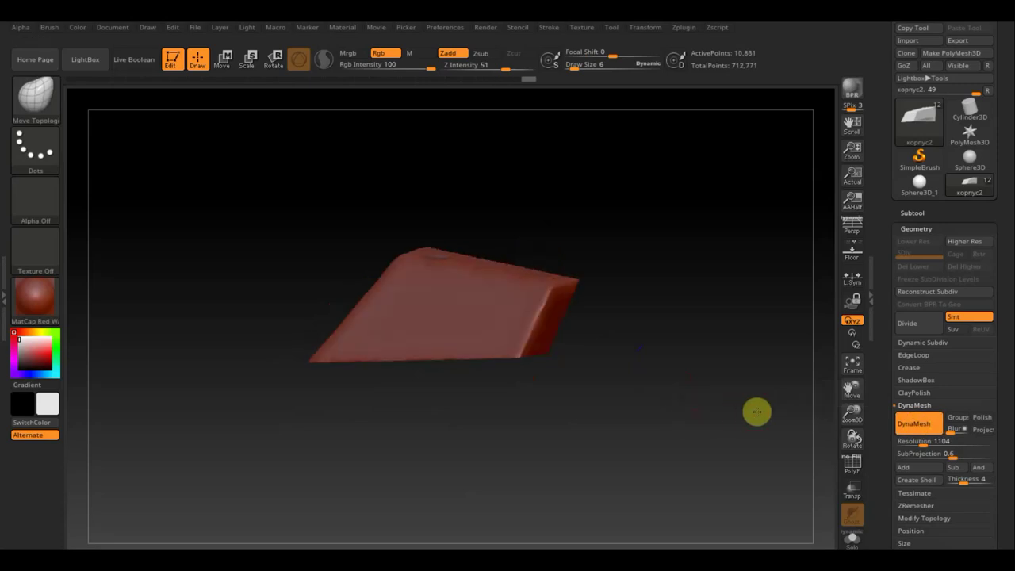
pyautogui.moveTo(766, 411); pyautogui.dragTo(703, 419)
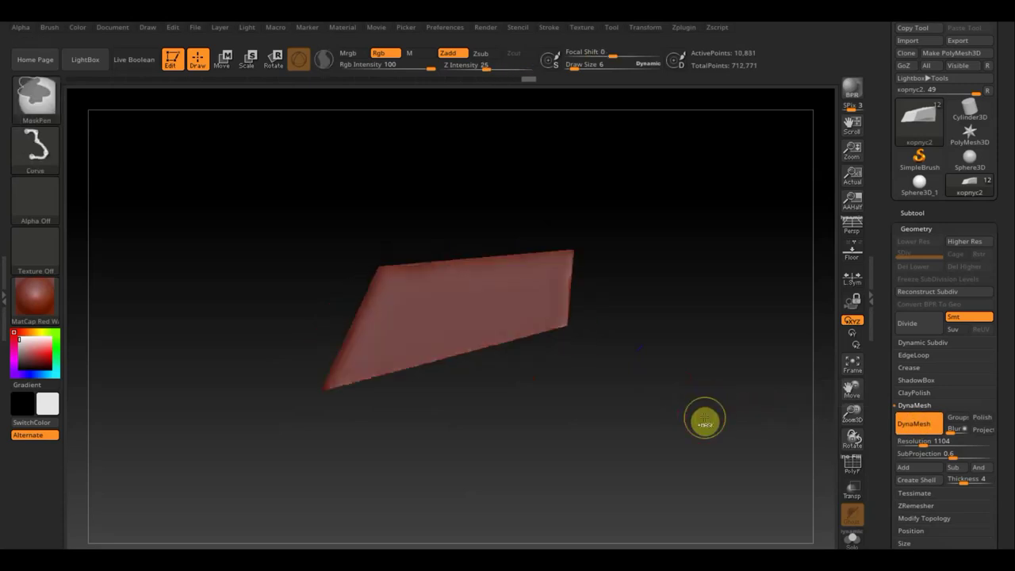
pyautogui.hotkey('ctrl', 'd')
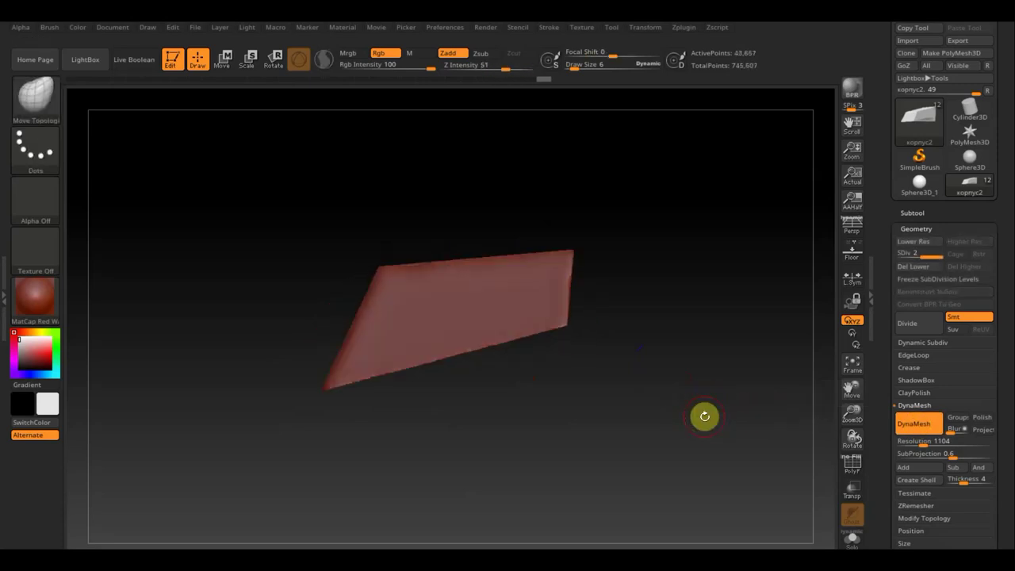
pyautogui.click(914, 241)
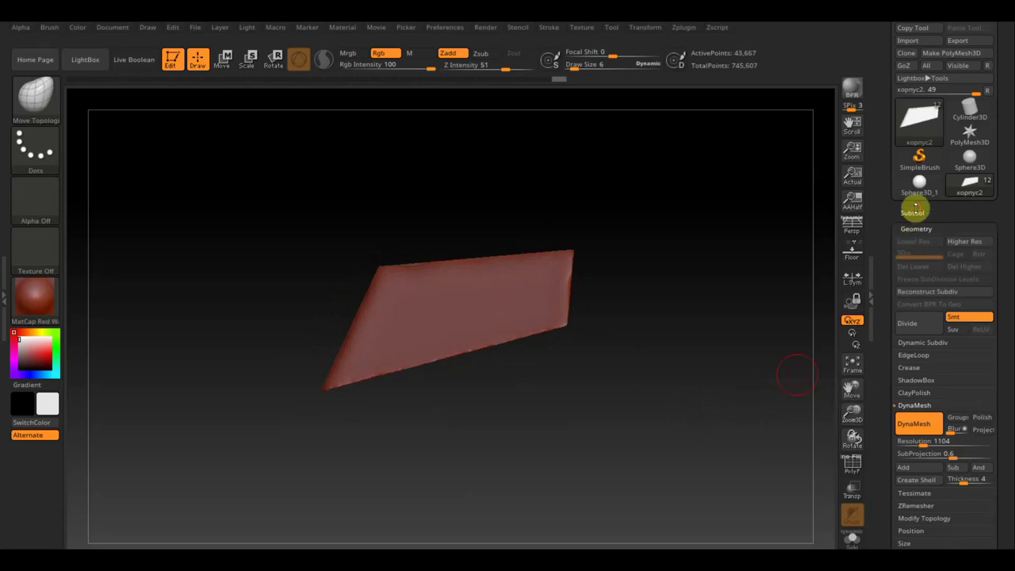
# Step: Show and select корпус1, then roll its undo history back to 315,390 points
pyautogui.click(913, 211)
pyautogui.click(987, 237)
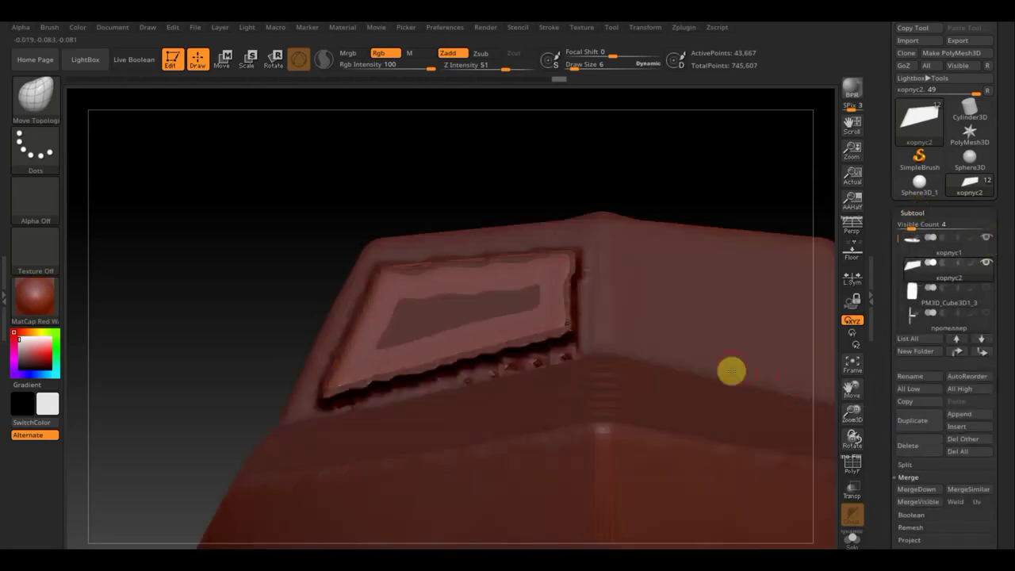
pyautogui.moveTo(194, 319)
pyautogui.mouseDown()
pyautogui.moveTo(283, 322)
pyautogui.moveTo(623, 237)
pyautogui.moveTo(813, 234)
pyautogui.mouseUp()
pyautogui.click(917, 264)
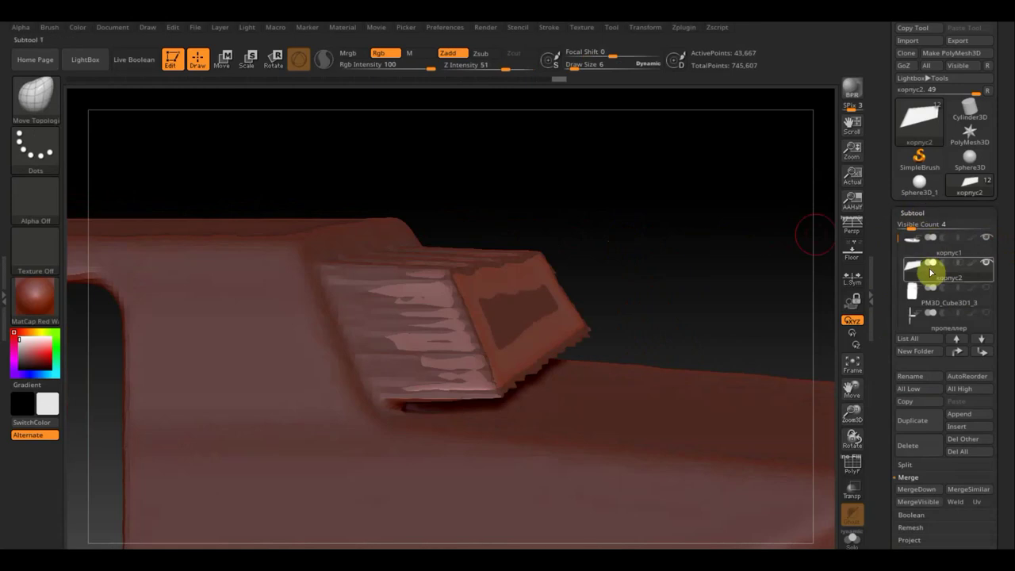
pyautogui.moveTo(944, 239)
pyautogui.click(910, 252)
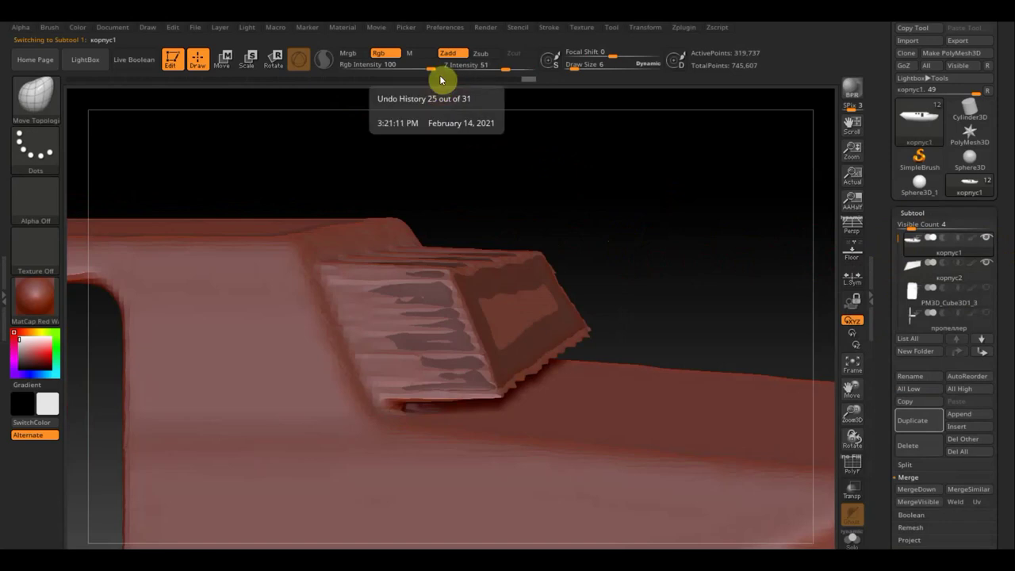
pyautogui.click(440, 77)
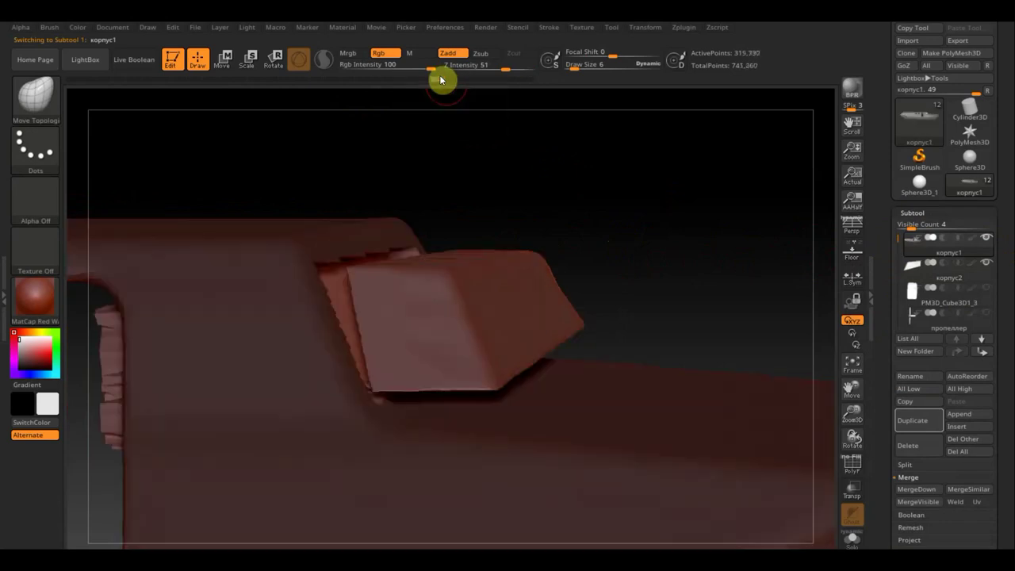
pyautogui.click(382, 79)
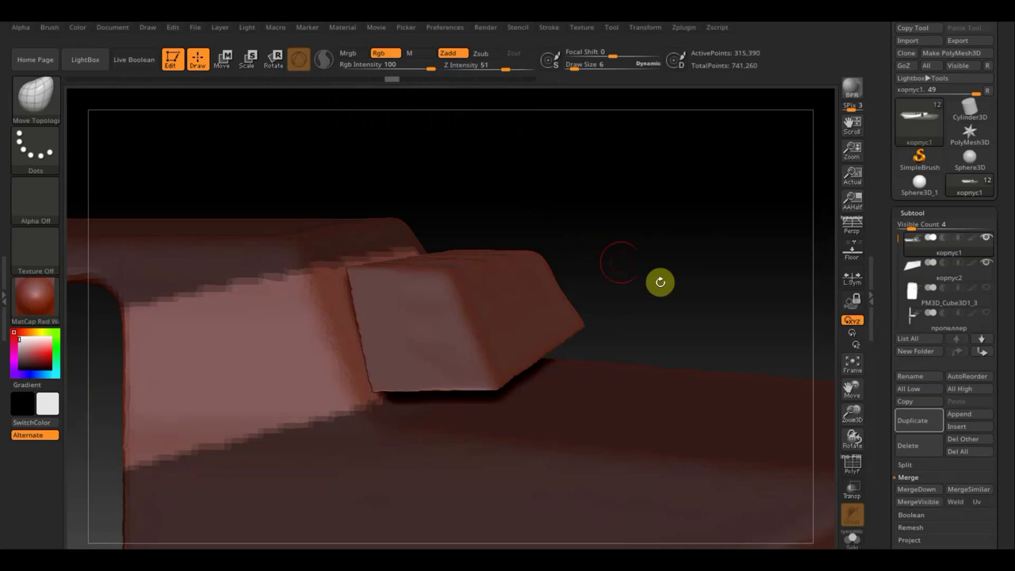
pyautogui.moveTo(679, 295)
pyautogui.keyDown('ctrl'); pyautogui.mouseDown()
pyautogui.moveTo(592, 205)
pyautogui.moveTo(637, 276)
pyautogui.moveTo(596, 224)
pyautogui.moveTo(661, 245)
pyautogui.mouseUp(); pyautogui.keyUp('ctrl')
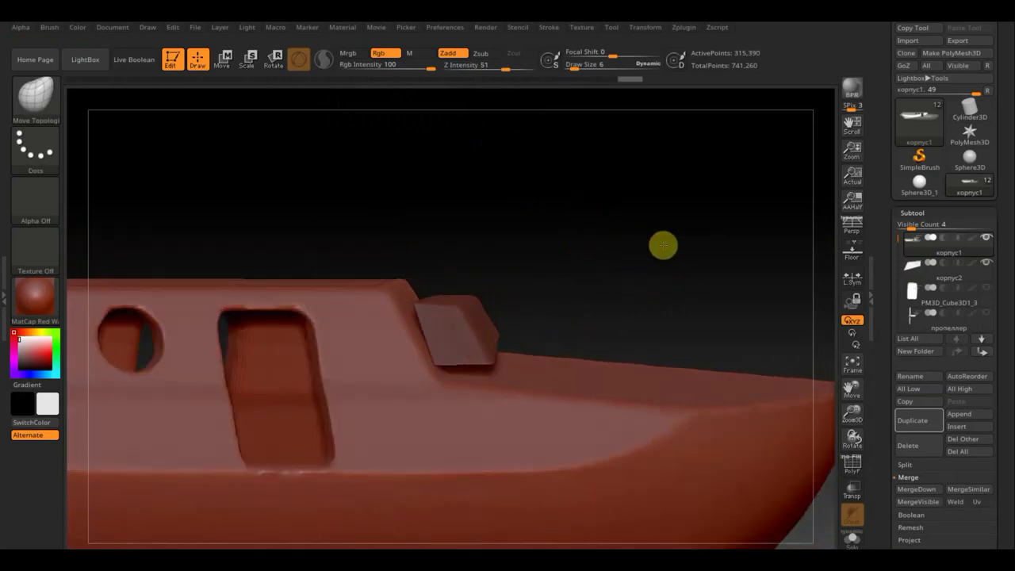
# Step: Select корпус2 and stretch the block piece along Z with the Move gizmo
pyautogui.click(920, 274)
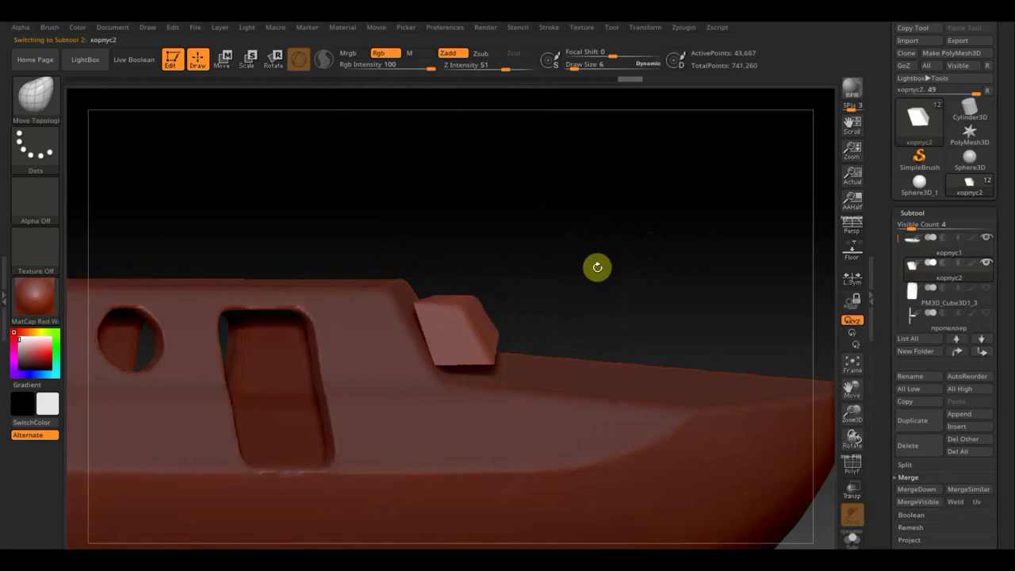
pyautogui.click(228, 61)
pyautogui.moveTo(555, 318); pyautogui.dragTo(507, 317)
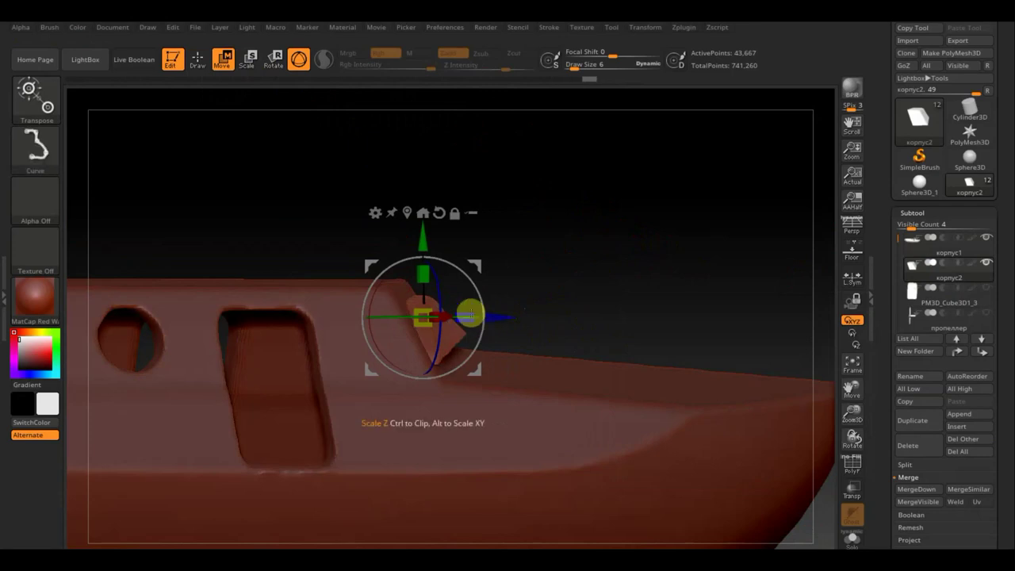
pyautogui.hotkey('ctrl', 'z')
pyautogui.moveTo(553, 326)
pyautogui.mouseDown()
pyautogui.moveTo(532, 397)
pyautogui.moveTo(544, 433)
pyautogui.moveTo(490, 376)
pyautogui.mouseUp()
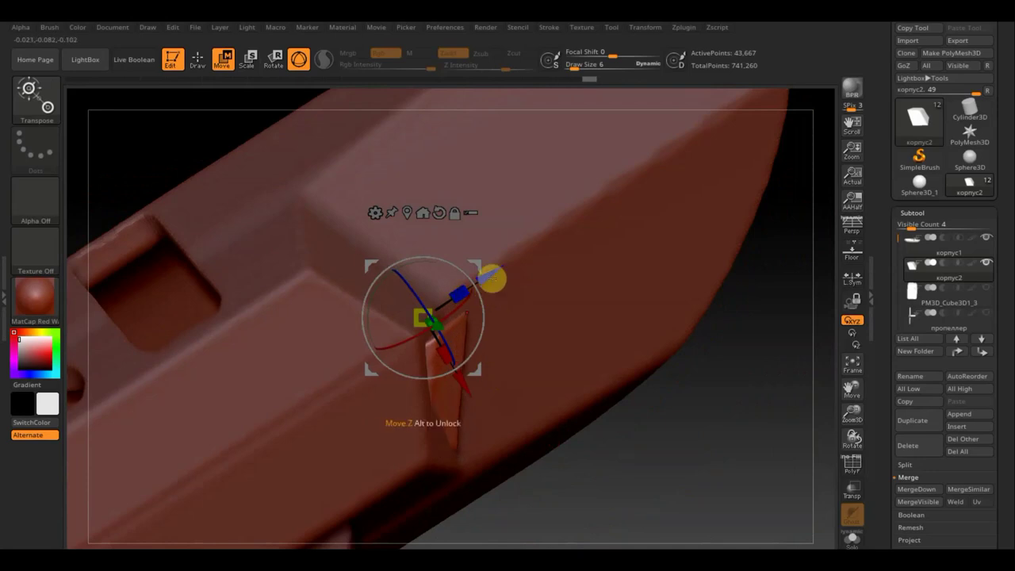
pyautogui.moveTo(492, 277)
pyautogui.mouseDown()
pyautogui.moveTo(459, 270)
pyautogui.moveTo(506, 273)
pyautogui.mouseUp()
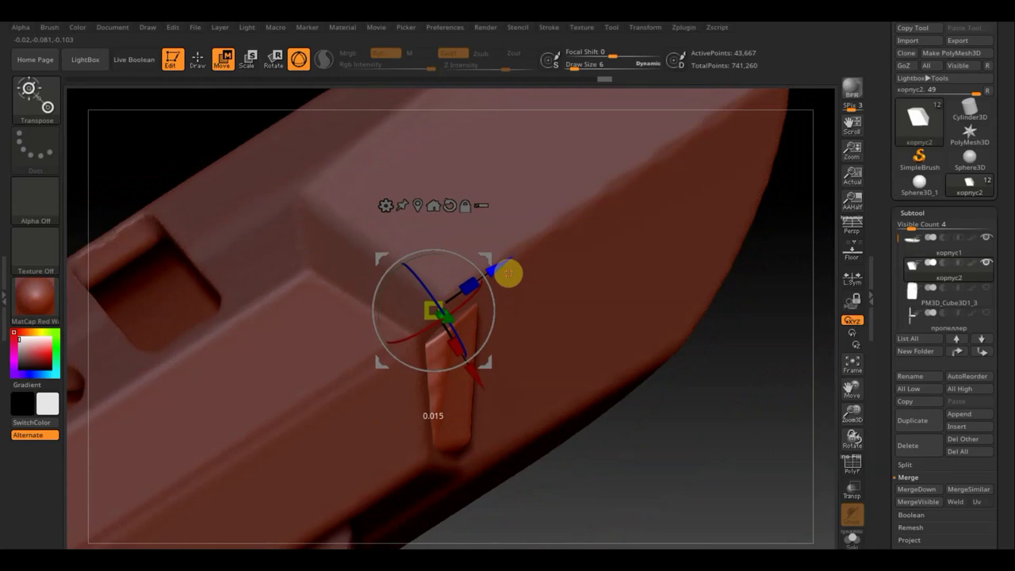
pyautogui.moveTo(677, 446)
pyautogui.mouseDown()
pyautogui.moveTo(643, 394)
pyautogui.moveTo(634, 351)
pyautogui.moveTo(607, 360)
pyautogui.mouseUp()
pyautogui.moveTo(611, 406)
pyautogui.mouseDown()
pyautogui.moveTo(602, 444)
pyautogui.moveTo(613, 299)
pyautogui.moveTo(674, 277)
pyautogui.moveTo(705, 307)
pyautogui.moveTo(675, 285)
pyautogui.moveTo(677, 315)
pyautogui.moveTo(728, 332)
pyautogui.moveTo(724, 321)
pyautogui.moveTo(680, 324)
pyautogui.moveTo(679, 399)
pyautogui.moveTo(582, 381)
pyautogui.mouseUp()
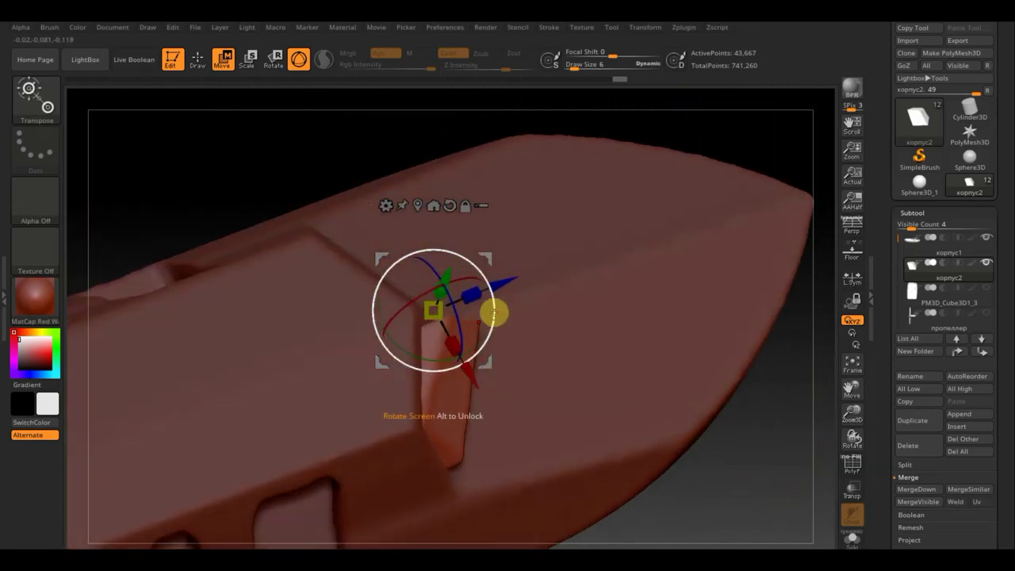
# Step: Rotate the piece and slide it along Z and Y onto the hull's cabin top
pyautogui.moveTo(493, 313); pyautogui.dragTo(494, 314)
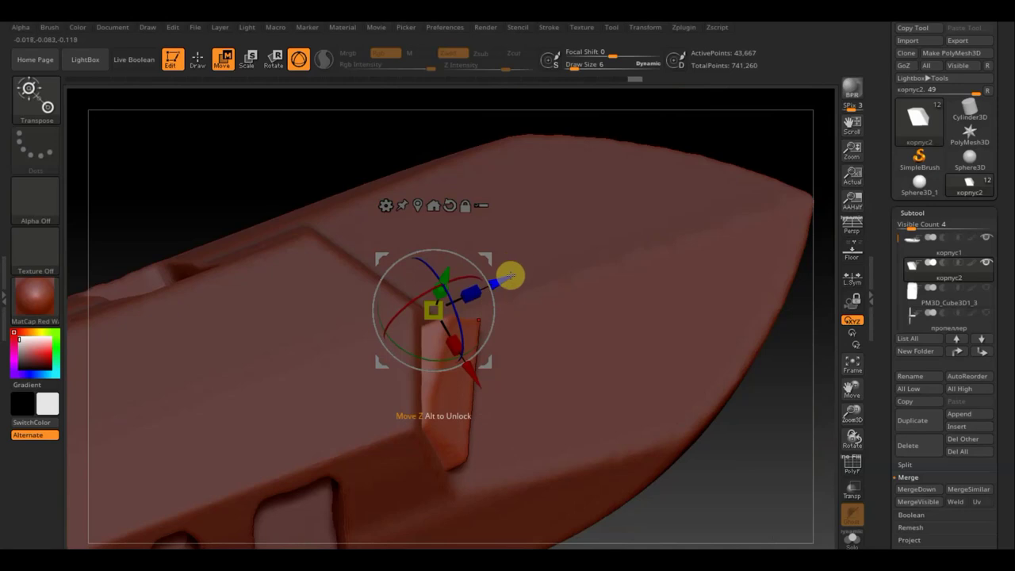
pyautogui.moveTo(510, 275); pyautogui.dragTo(500, 279)
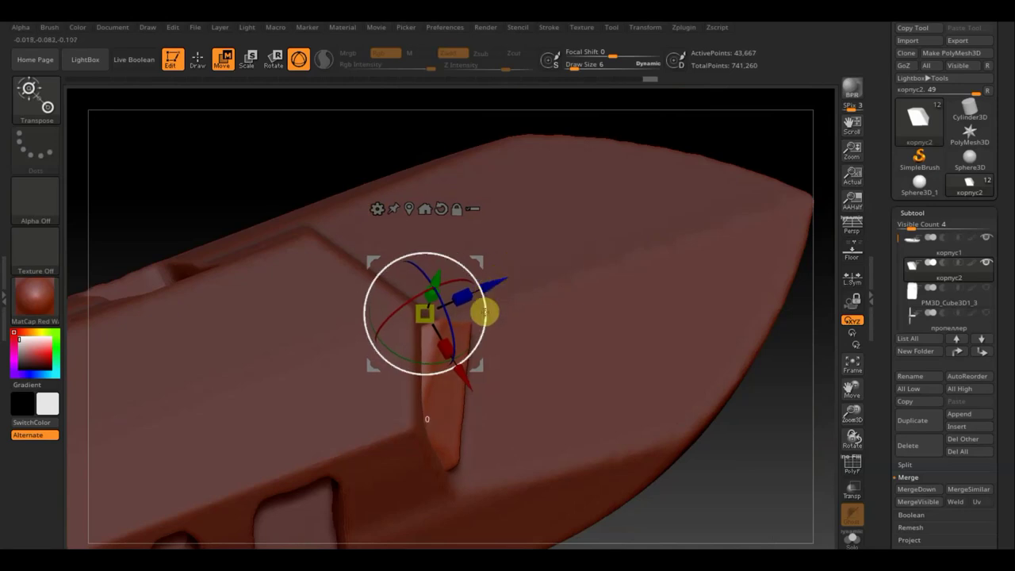
pyautogui.moveTo(485, 313); pyautogui.dragTo(484, 313)
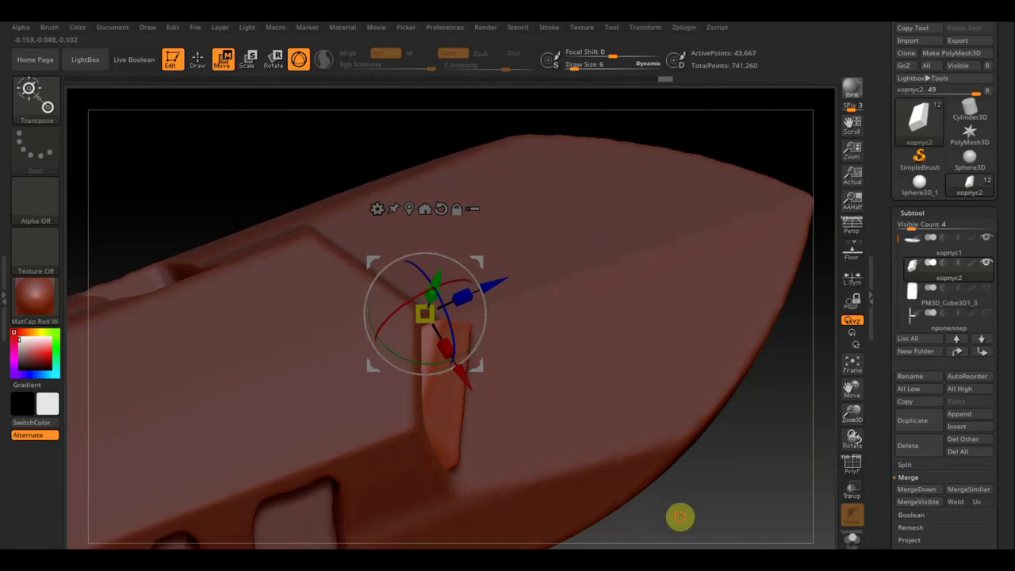
pyautogui.moveTo(680, 517)
pyautogui.mouseDown()
pyautogui.moveTo(624, 506)
pyautogui.moveTo(623, 525)
pyautogui.moveTo(530, 439)
pyautogui.mouseUp()
pyautogui.moveTo(361, 291); pyautogui.dragTo(362, 292)
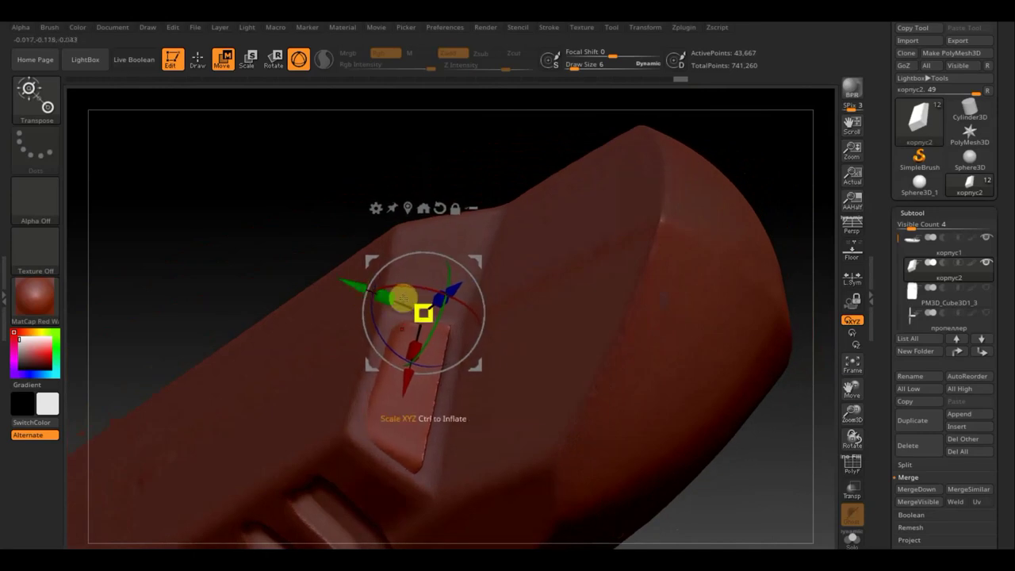
pyautogui.click(383, 299)
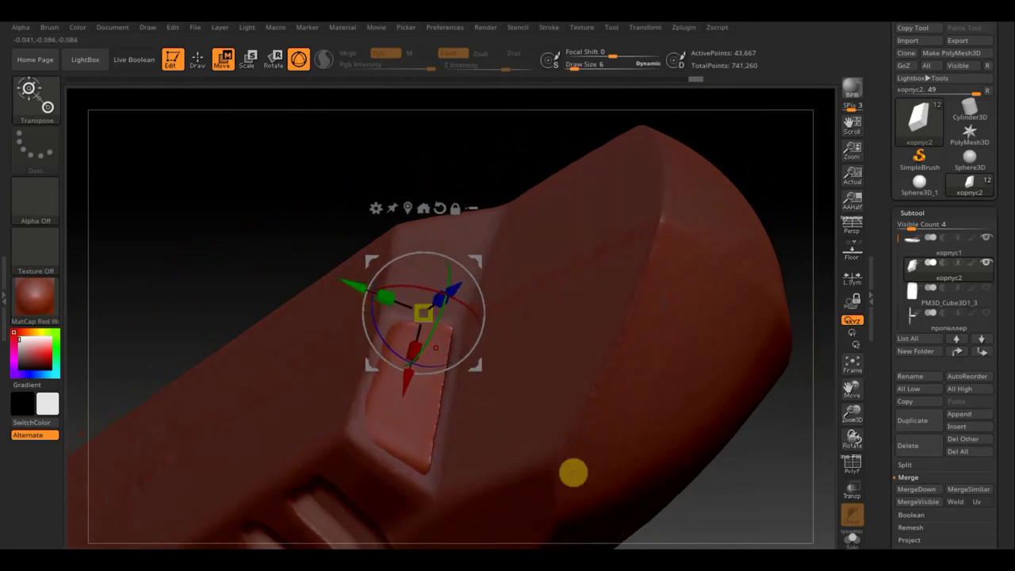
pyautogui.moveTo(685, 532)
pyautogui.mouseDown()
pyautogui.moveTo(738, 398)
pyautogui.moveTo(727, 494)
pyautogui.moveTo(741, 505)
pyautogui.moveTo(643, 489)
pyautogui.mouseUp()
pyautogui.moveTo(645, 335); pyautogui.dragTo(655, 345)
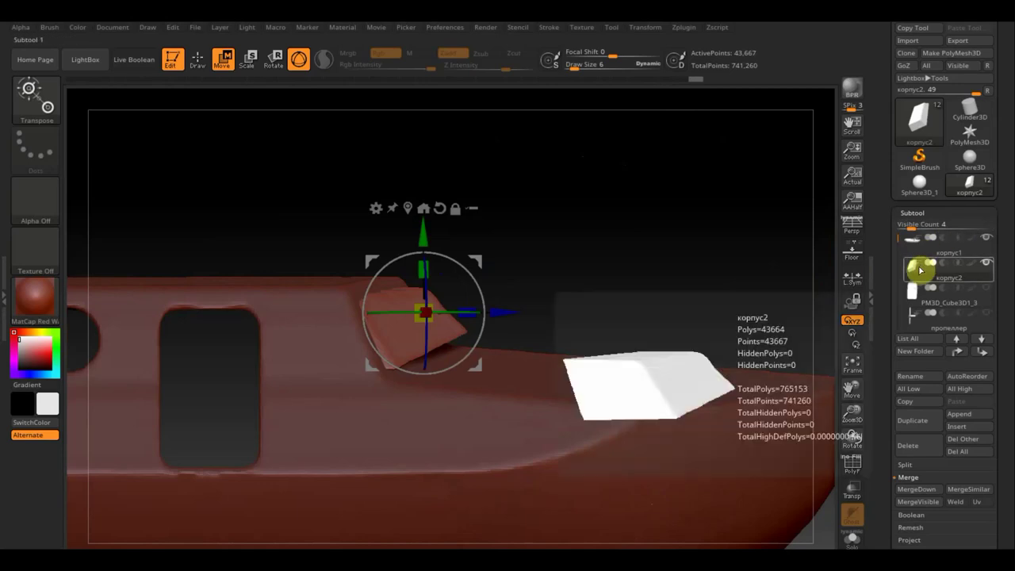
# Step: Duplicate the block piece as корпус3, then MergeDown the original into hull корпус1
pyautogui.click(913, 421)
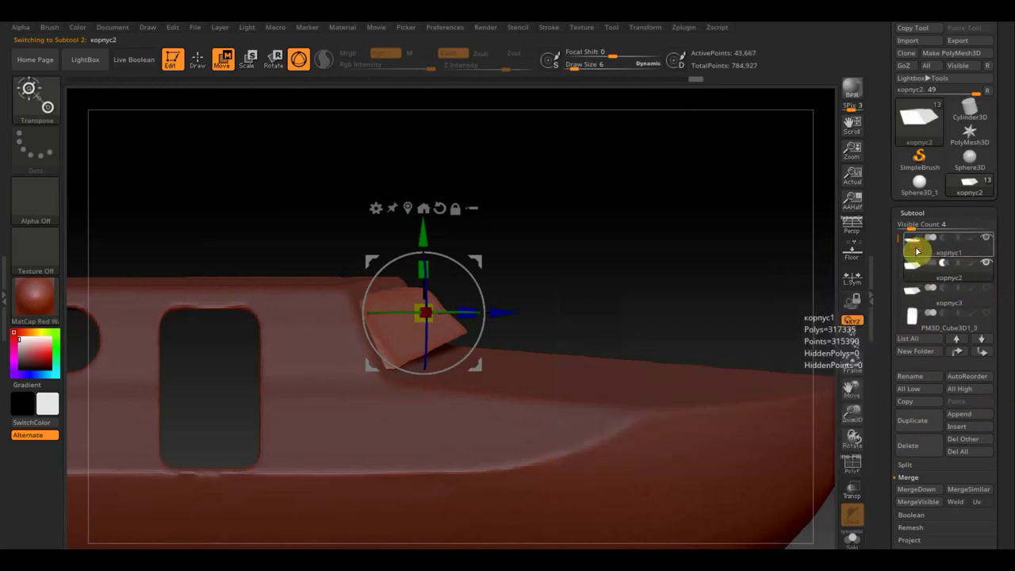
pyautogui.click(920, 252)
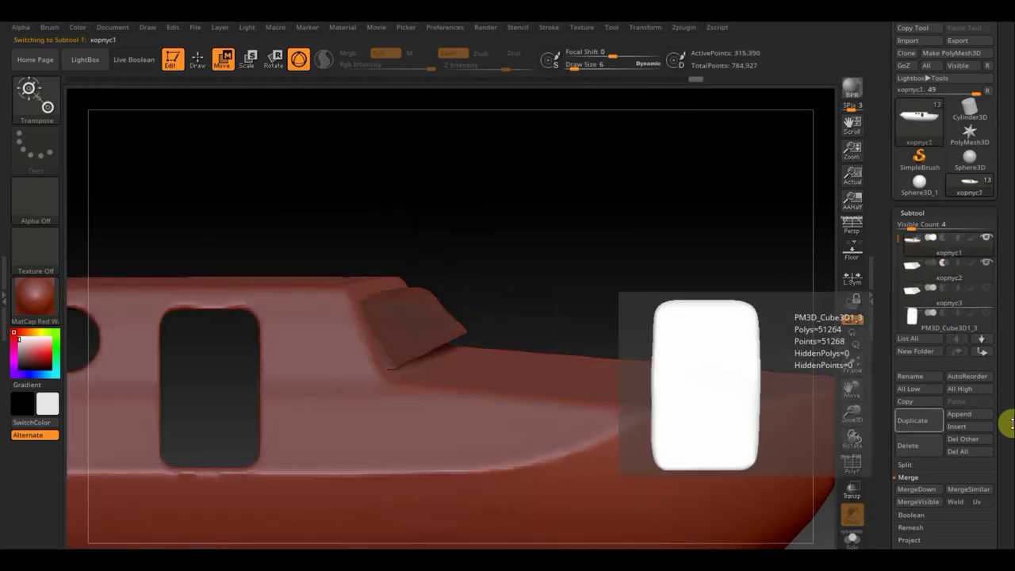
pyautogui.click(923, 492)
pyautogui.click(791, 520)
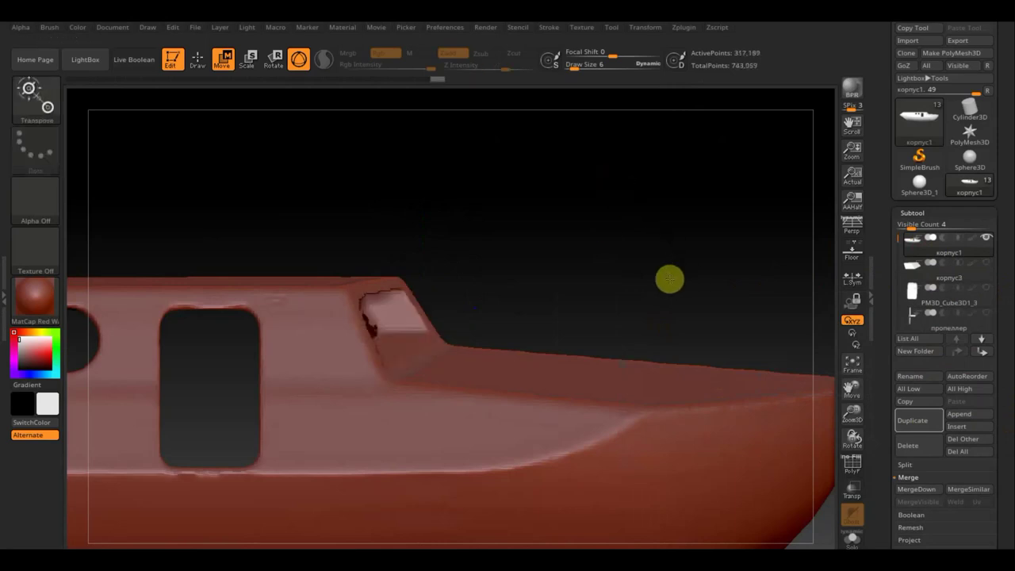
pyautogui.moveTo(663, 279)
pyautogui.mouseDown()
pyautogui.moveTo(492, 317)
pyautogui.moveTo(886, 322)
pyautogui.moveTo(586, 308)
pyautogui.moveTo(695, 290)
pyautogui.moveTo(709, 326)
pyautogui.mouseUp()
pyautogui.moveTo(547, 223); pyautogui.dragTo(605, 219)
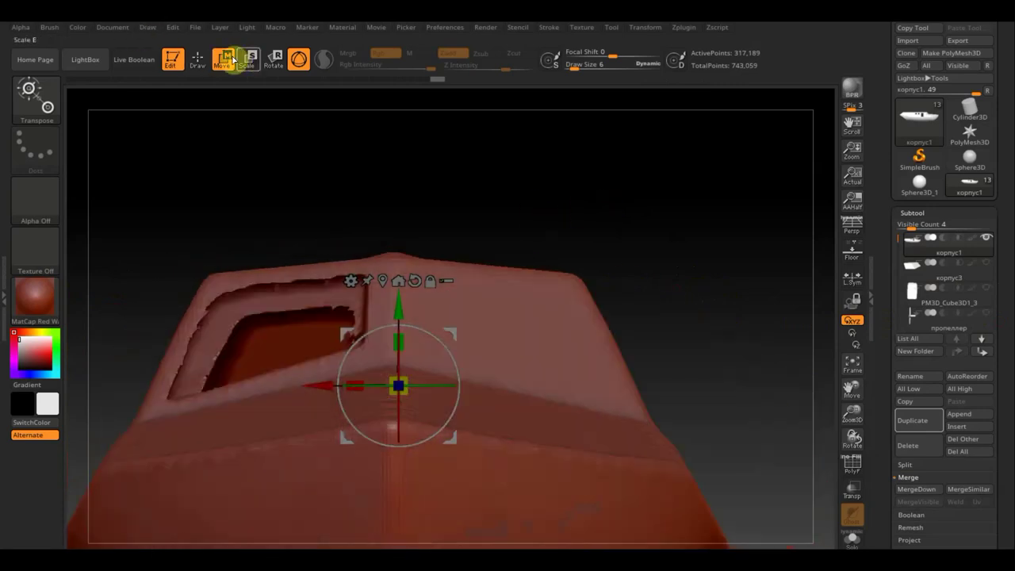
# Step: Inspect the hull's window cut-out and make корпус3 the active subtool
pyautogui.click(197, 60)
pyautogui.moveTo(580, 251)
pyautogui.mouseDown()
pyautogui.moveTo(632, 237)
pyautogui.moveTo(609, 233)
pyautogui.moveTo(618, 234)
pyautogui.moveTo(571, 287)
pyautogui.moveTo(659, 263)
pyautogui.moveTo(690, 283)
pyautogui.moveTo(551, 218)
pyautogui.moveTo(643, 272)
pyautogui.moveTo(663, 265)
pyautogui.moveTo(562, 232)
pyautogui.mouseUp()
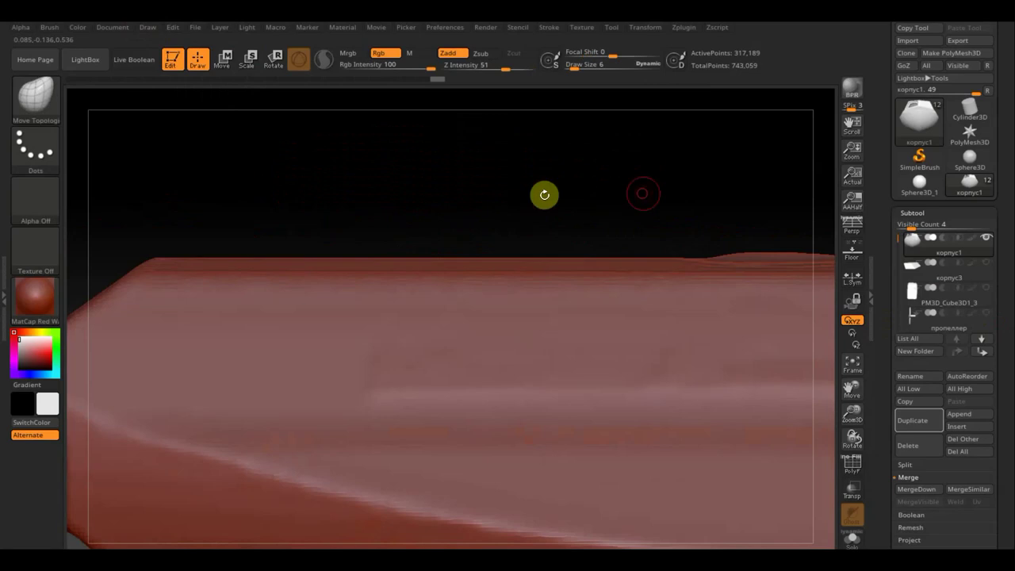
pyautogui.moveTo(544, 195)
pyautogui.mouseDown()
pyautogui.moveTo(77, 181)
pyautogui.moveTo(476, 215)
pyautogui.moveTo(752, 373)
pyautogui.moveTo(151, 373)
pyautogui.moveTo(379, 328)
pyautogui.mouseUp()
pyautogui.moveTo(532, 274)
pyautogui.mouseDown()
pyautogui.moveTo(567, 290)
pyautogui.moveTo(763, 306)
pyautogui.mouseUp()
pyautogui.moveTo(607, 306)
pyautogui.mouseDown()
pyautogui.moveTo(665, 320)
pyautogui.moveTo(639, 324)
pyautogui.mouseUp()
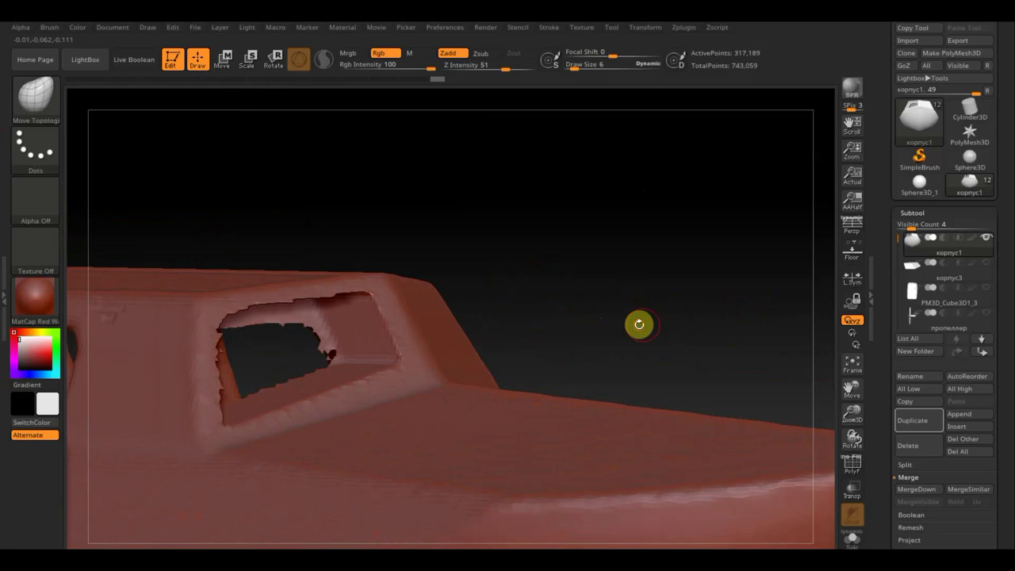
pyautogui.click(932, 276)
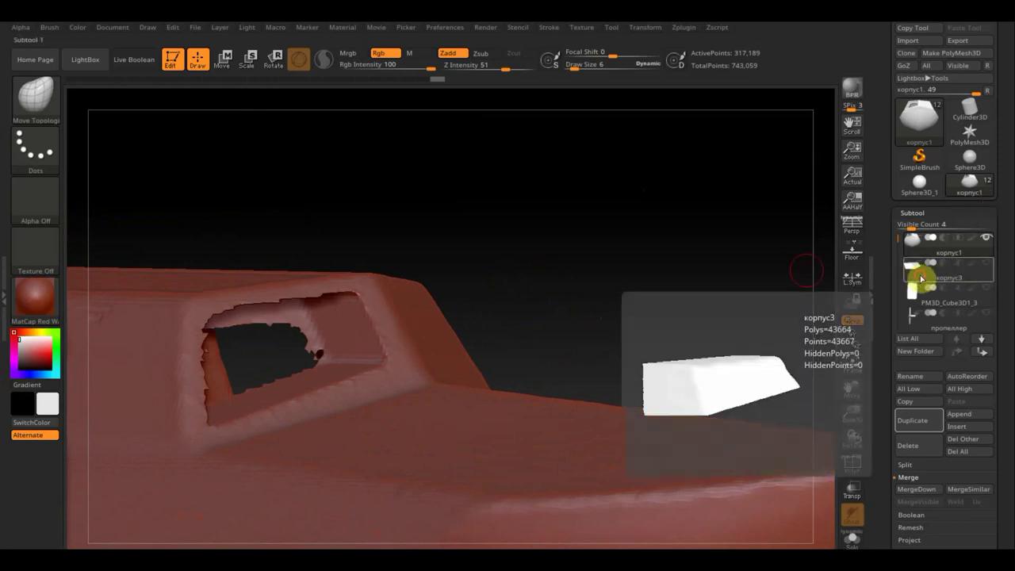
pyautogui.moveTo(578, 317); pyautogui.dragTo(629, 313)
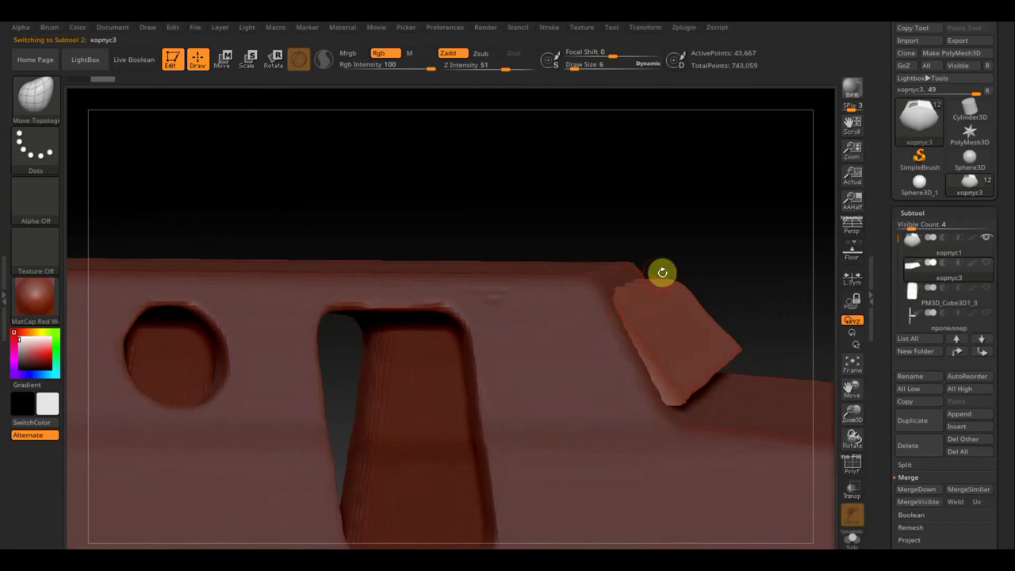
# Step: Nudge the корпус3 copy slightly over the cabin with the Move gizmo
pyautogui.click(272, 60)
pyautogui.click(227, 60)
pyautogui.moveTo(746, 324)
pyautogui.mouseDown()
pyautogui.moveTo(879, 326)
pyautogui.moveTo(741, 338)
pyautogui.mouseUp()
pyautogui.click(197, 60)
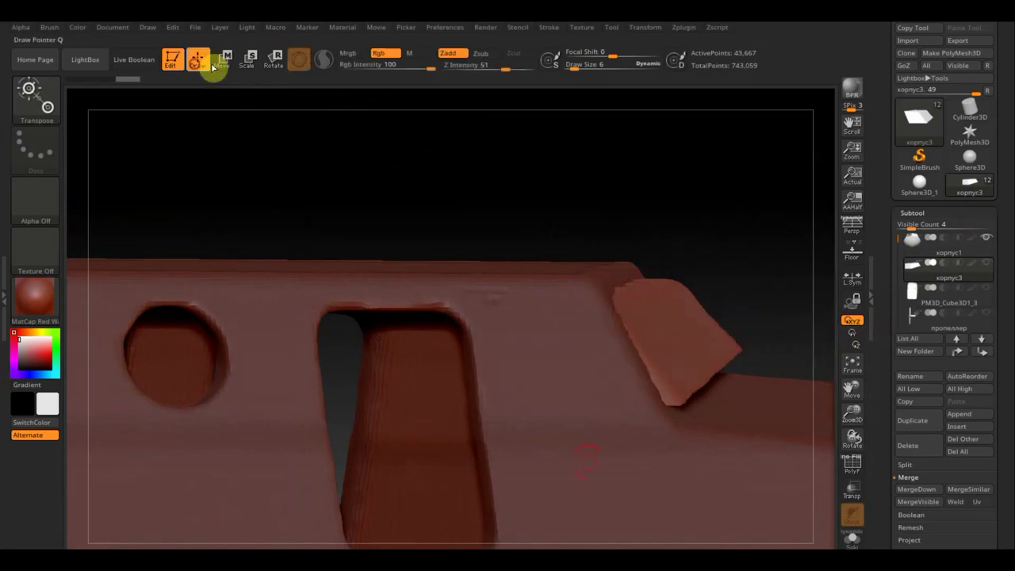
pyautogui.moveTo(748, 209); pyautogui.dragTo(770, 211)
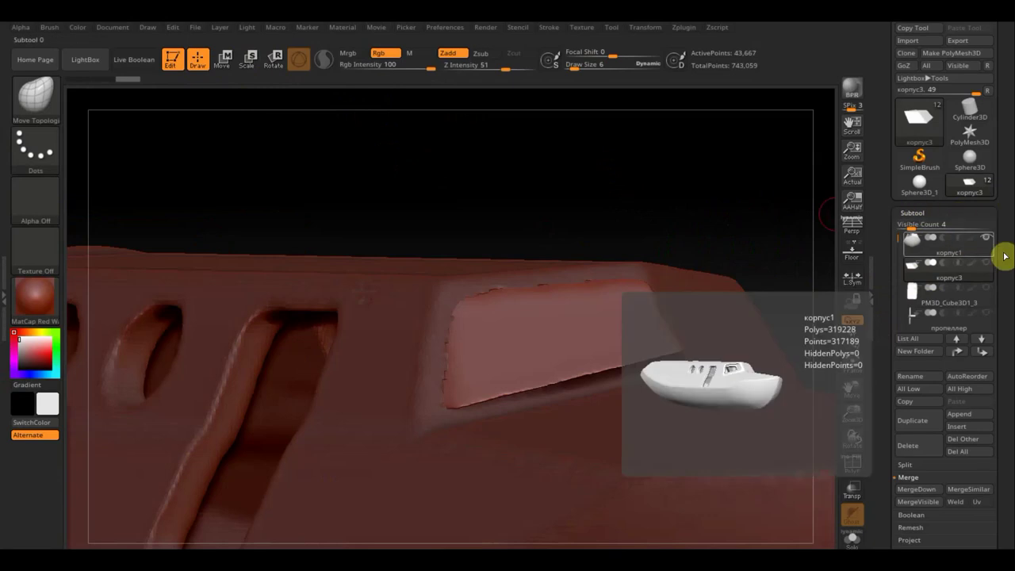
# Step: Select корпус1, hide корпус3, and re-DynaMesh the hull at resolution 616
pyautogui.click(948, 254)
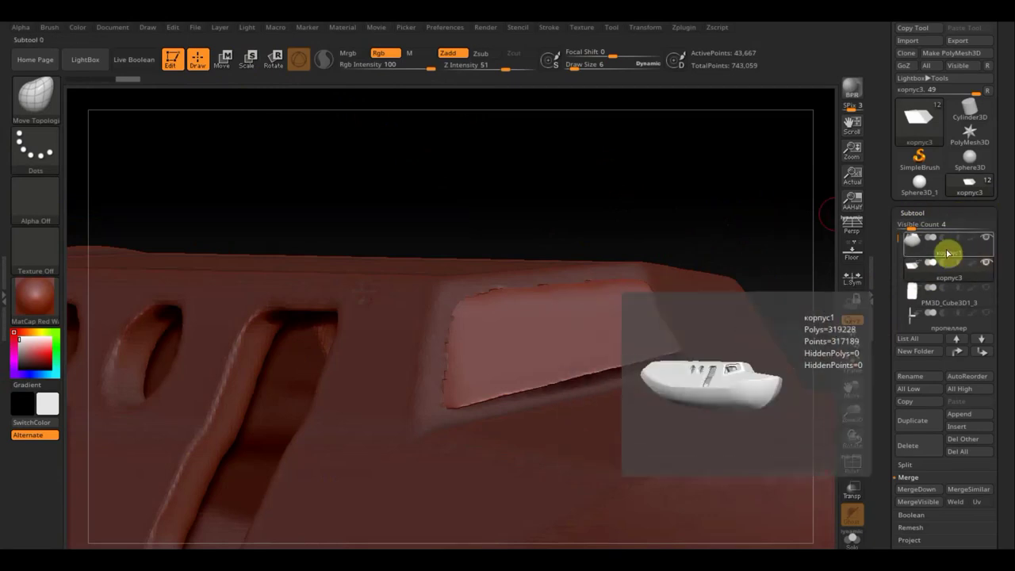
pyautogui.click(914, 251)
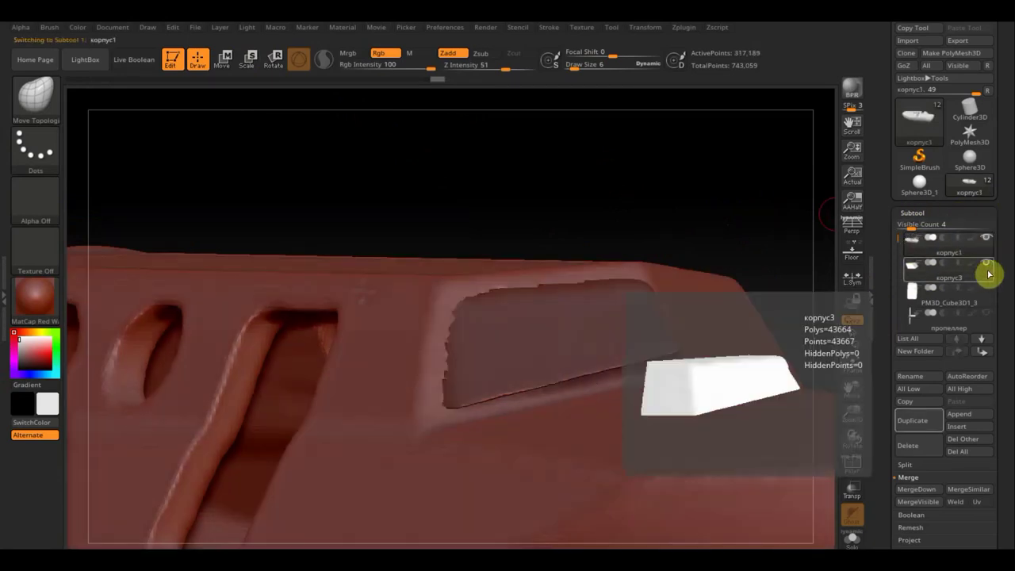
pyautogui.click(987, 263)
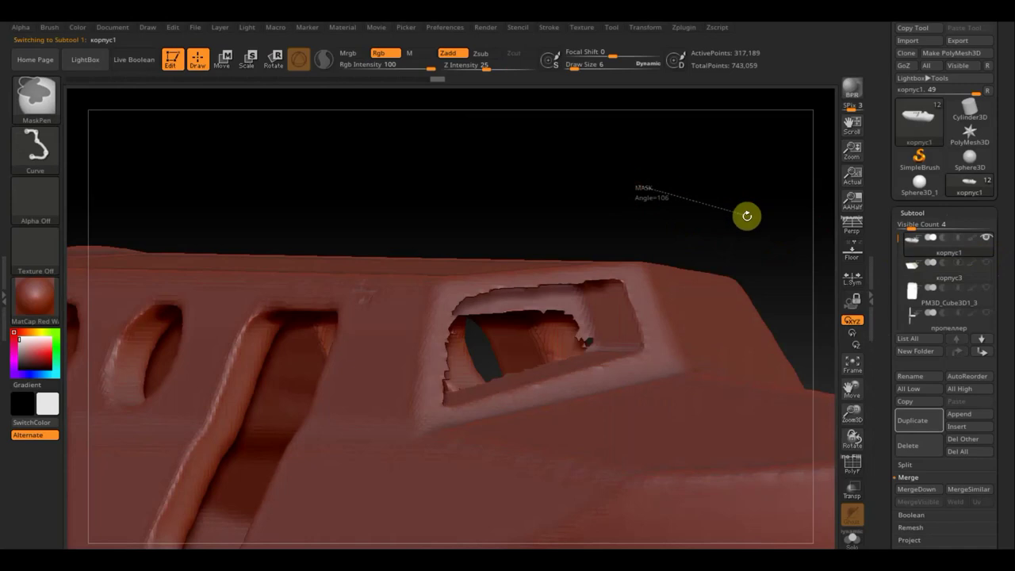
pyautogui.press('ctrl')
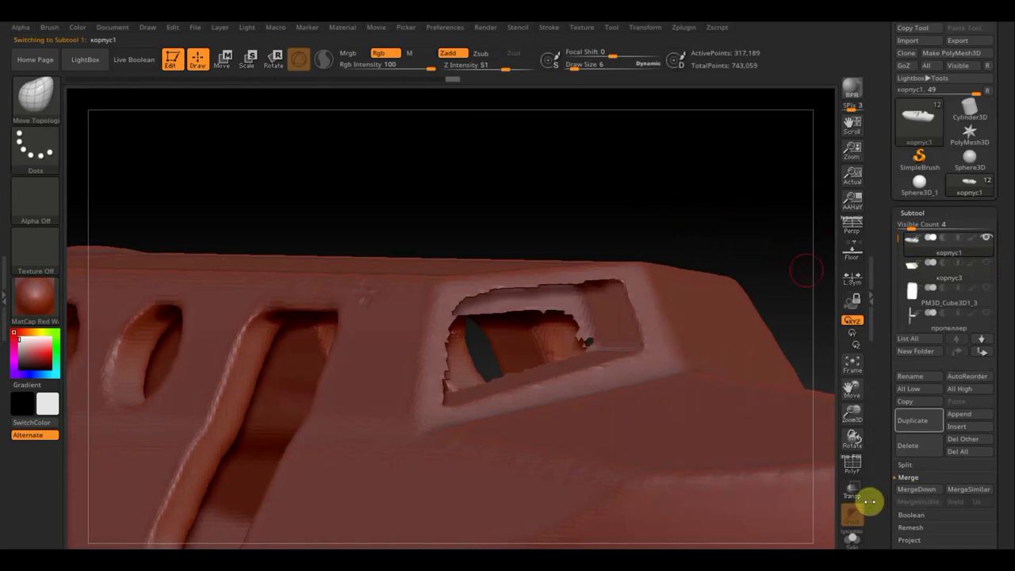
pyautogui.scroll(-5, 1008, 428)
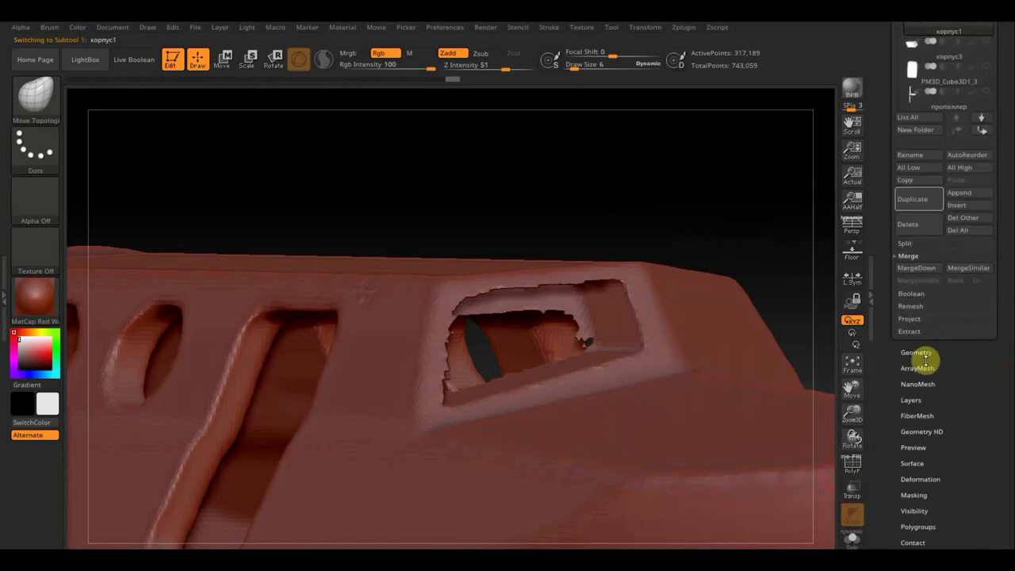
pyautogui.click(913, 351)
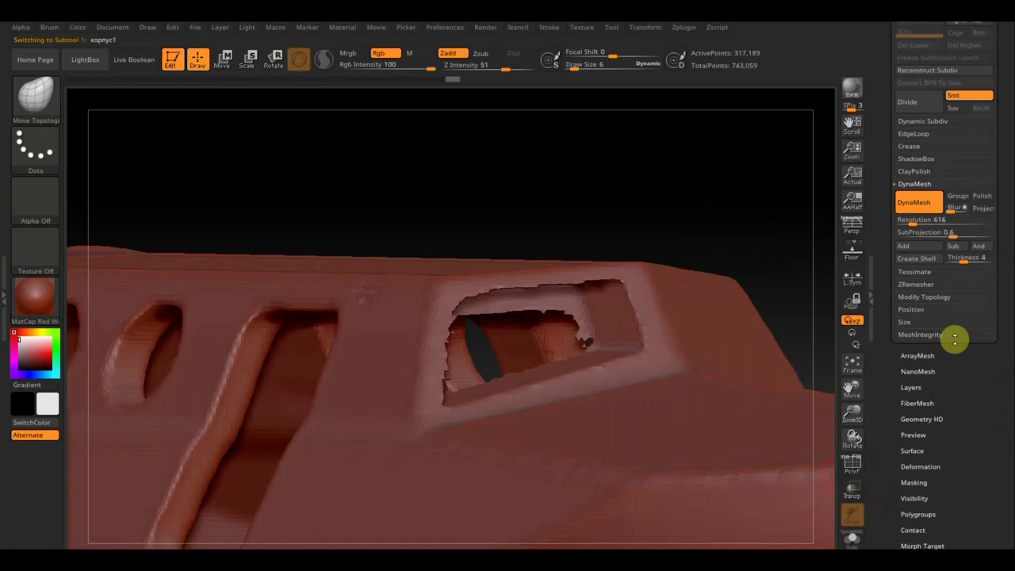
pyautogui.click(926, 223)
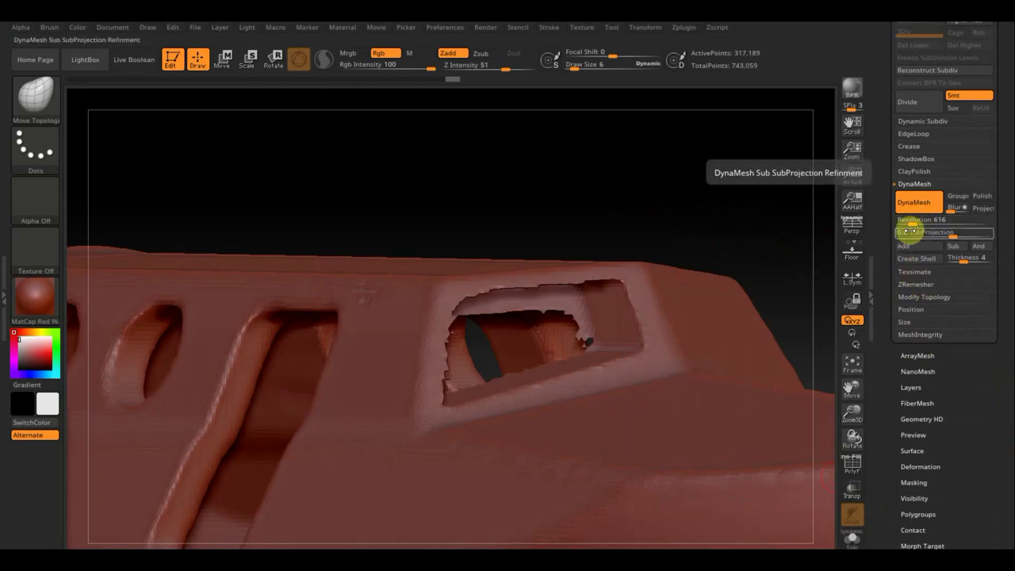
pyautogui.click(922, 203)
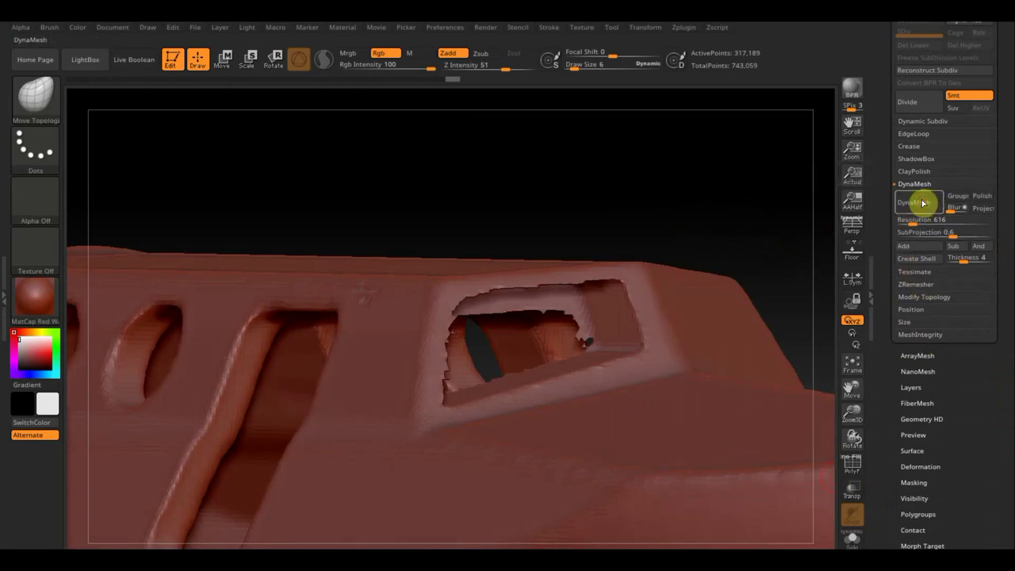
# Step: Smooth the jagged left edge of the window hole and inspect the opening
pyautogui.press('shift')
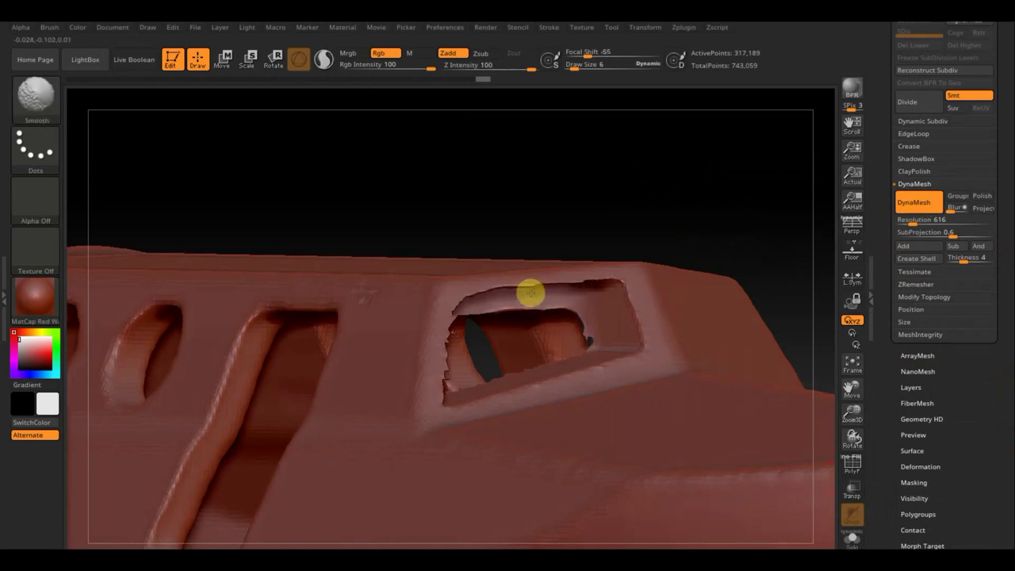
pyautogui.keyDown('shift'); pyautogui.moveTo(450, 311); pyautogui.dragTo(436, 379); pyautogui.keyUp('shift')
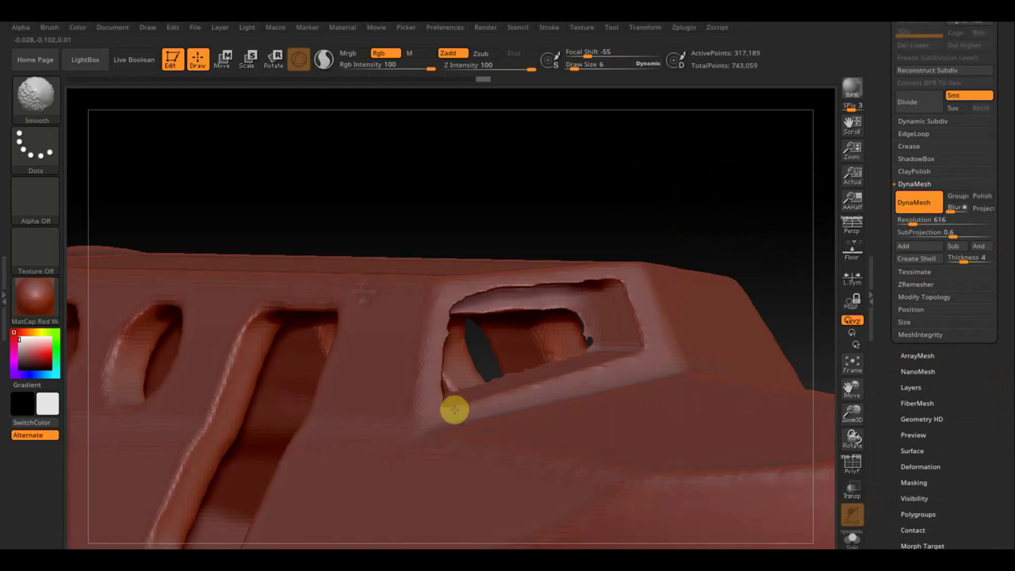
pyautogui.moveTo(734, 254); pyautogui.dragTo(714, 222)
pyautogui.press('shift')
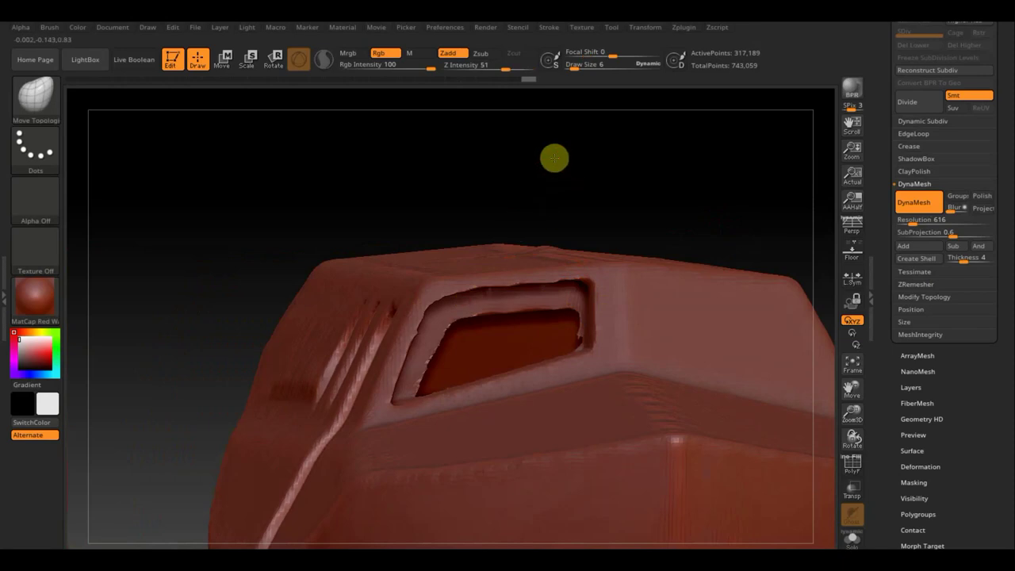
pyautogui.moveTo(555, 158); pyautogui.dragTo(696, 166)
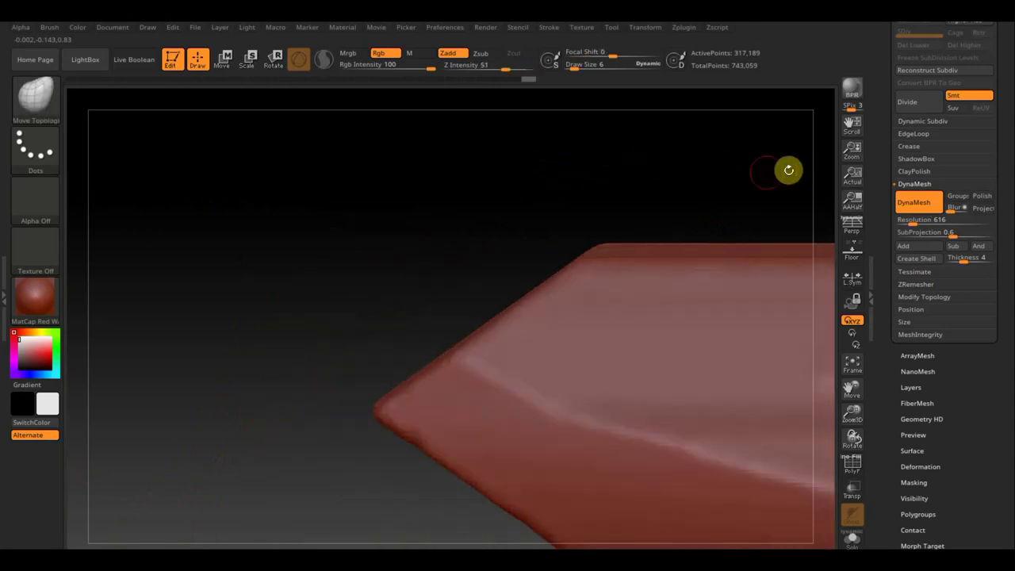
pyautogui.moveTo(789, 169); pyautogui.dragTo(68, 156)
pyautogui.moveTo(589, 147); pyautogui.dragTo(125, 163)
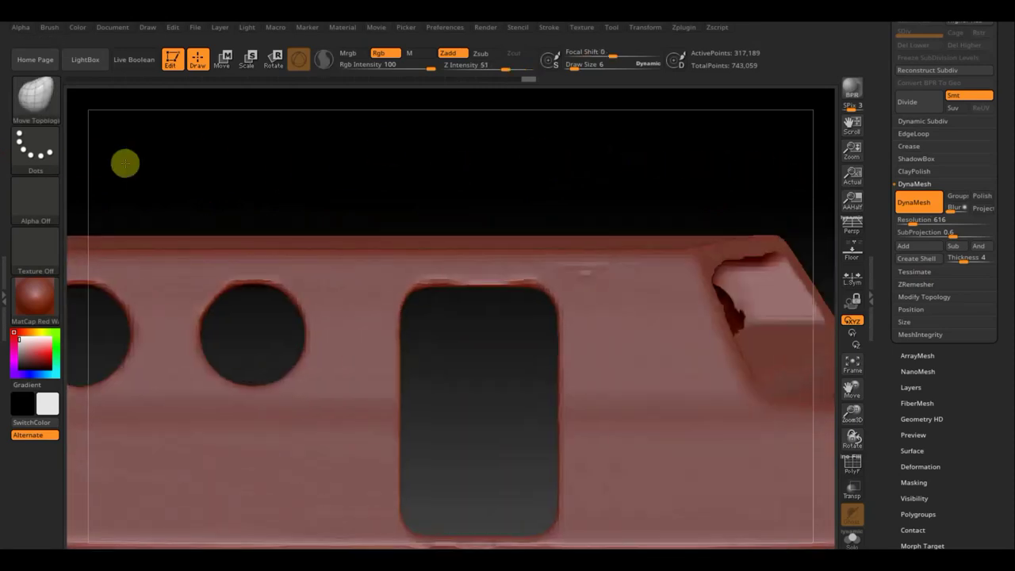
pyautogui.moveTo(605, 147)
pyautogui.mouseDown()
pyautogui.moveTo(389, 145)
pyautogui.moveTo(711, 145)
pyautogui.mouseUp()
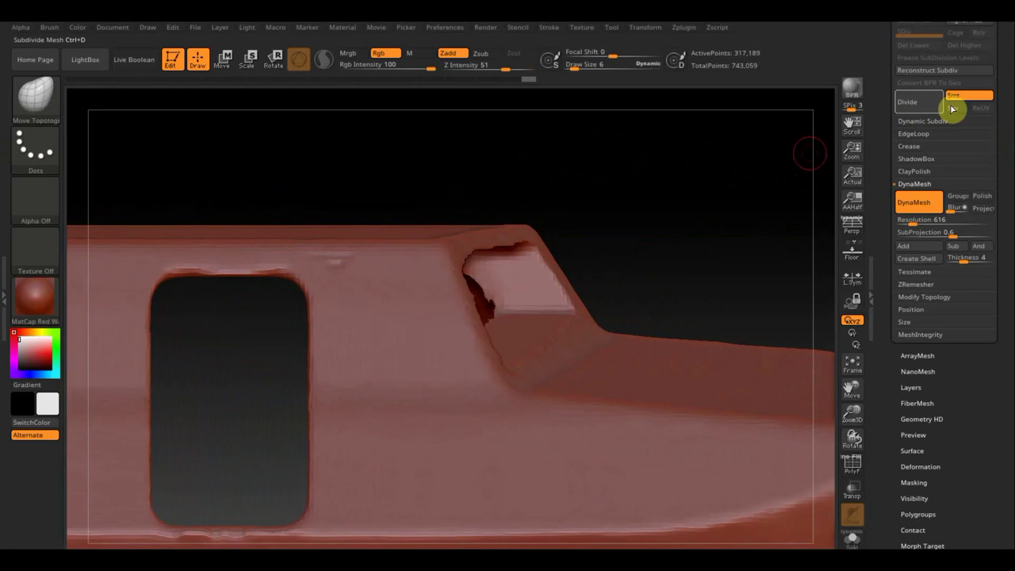
pyautogui.scroll(2, 953, 109)
pyautogui.scroll(4, 940, 183)
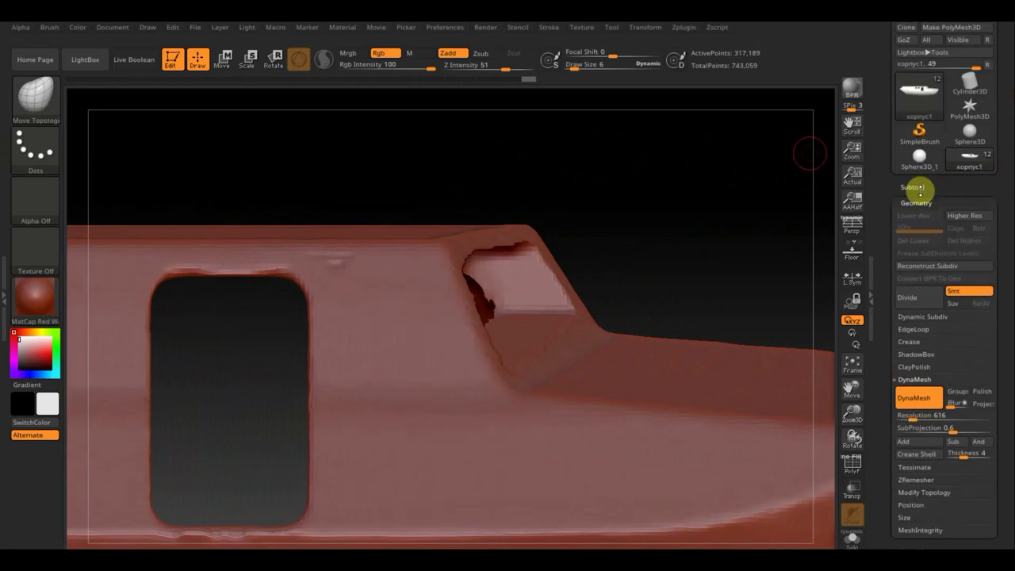
# Step: Make корпус3 active again and stretch it along Z to 1.2703
pyautogui.click(914, 188)
pyautogui.click(920, 269)
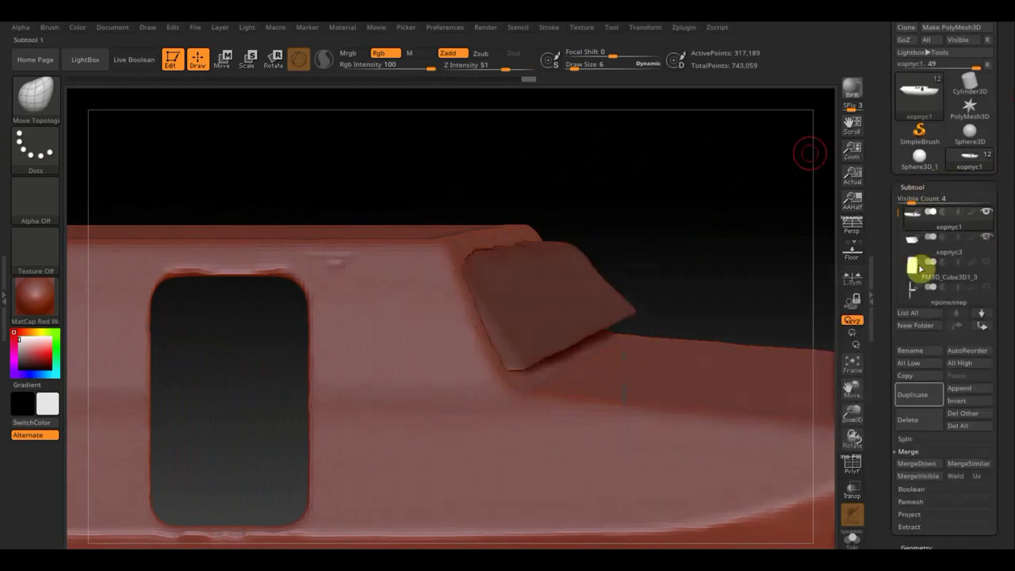
pyautogui.click(906, 235)
pyautogui.click(917, 253)
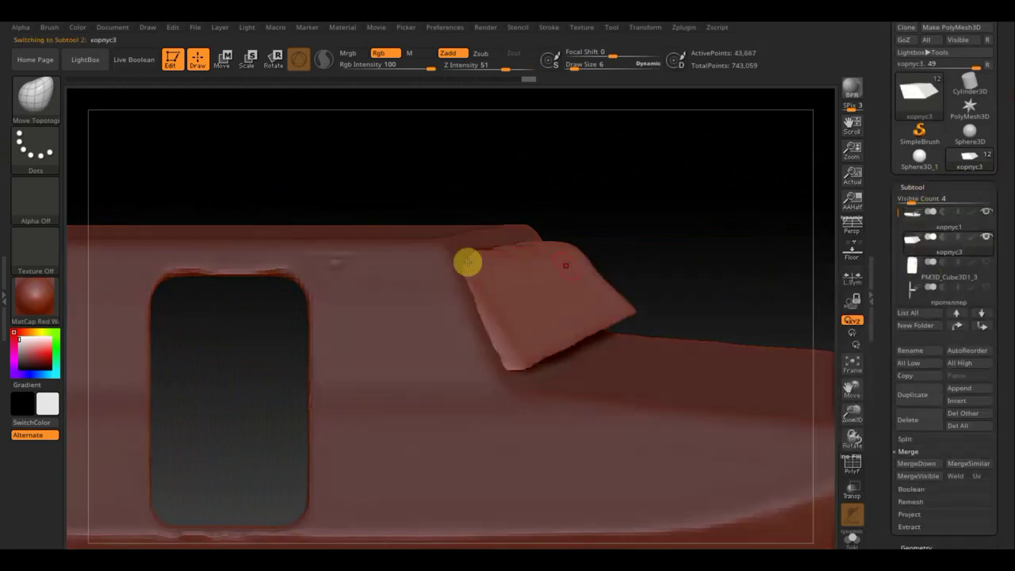
pyautogui.click(221, 61)
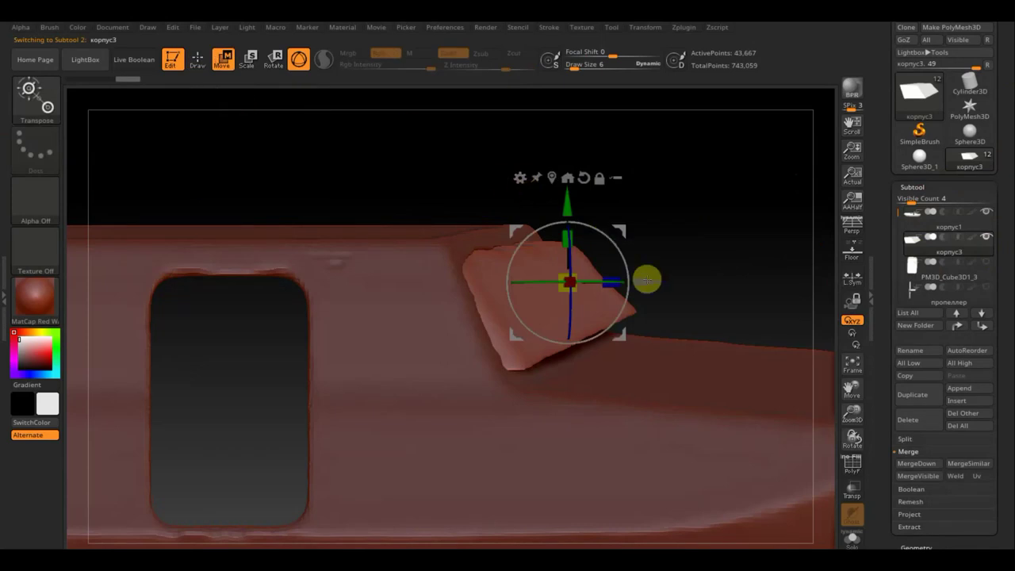
pyautogui.moveTo(607, 277); pyautogui.dragTo(637, 280)
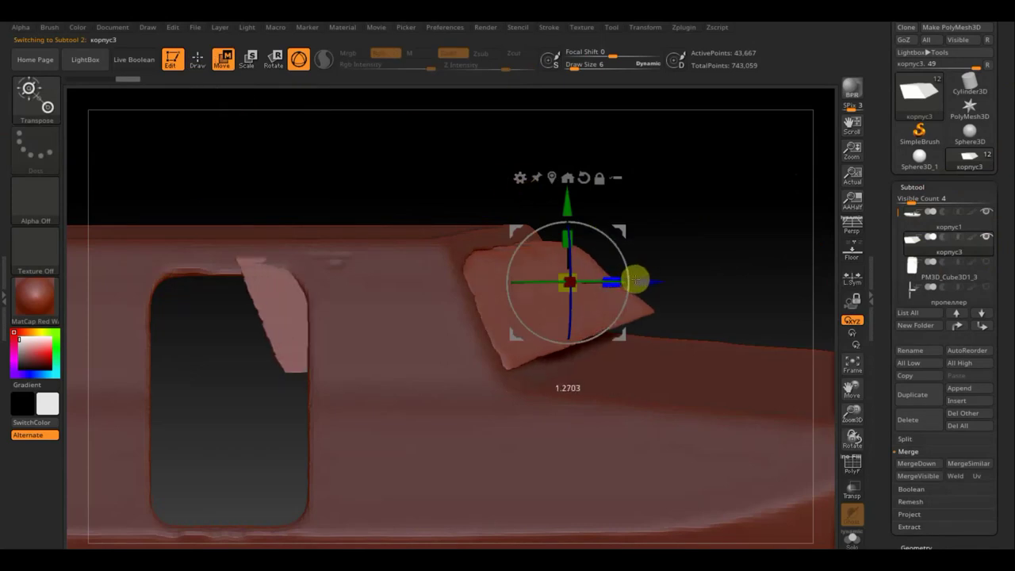
# Step: Move the корпус3 piece along X and Z into the slanted hull opening
pyautogui.moveTo(712, 226); pyautogui.dragTo(654, 229)
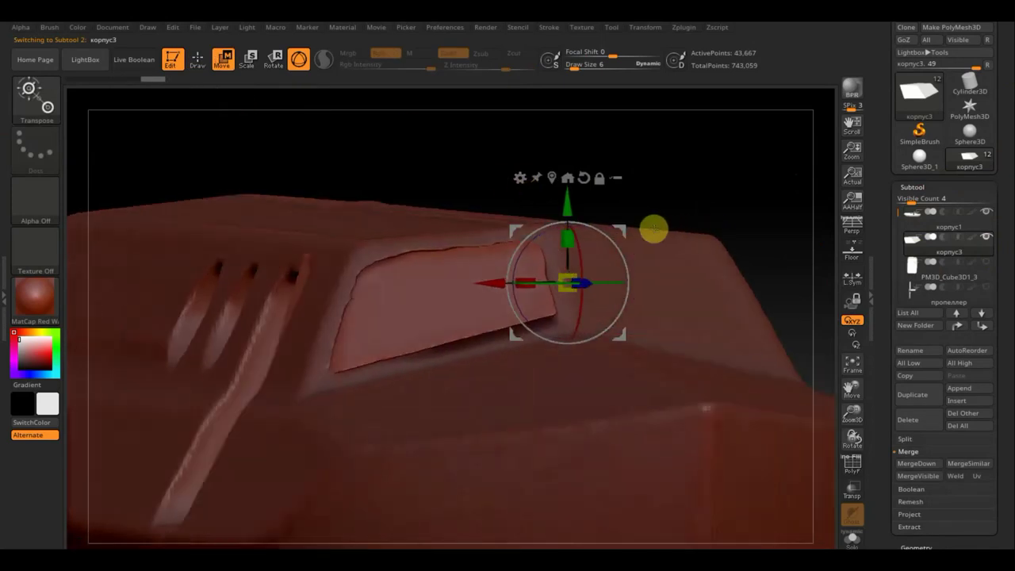
pyautogui.moveTo(548, 285); pyautogui.dragTo(546, 288)
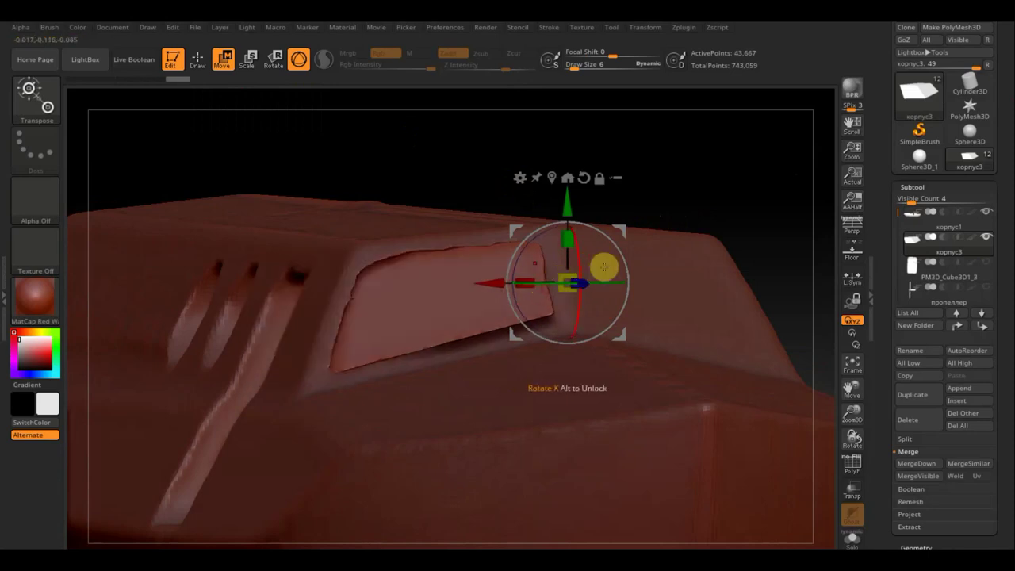
pyautogui.moveTo(675, 183); pyautogui.dragTo(753, 184)
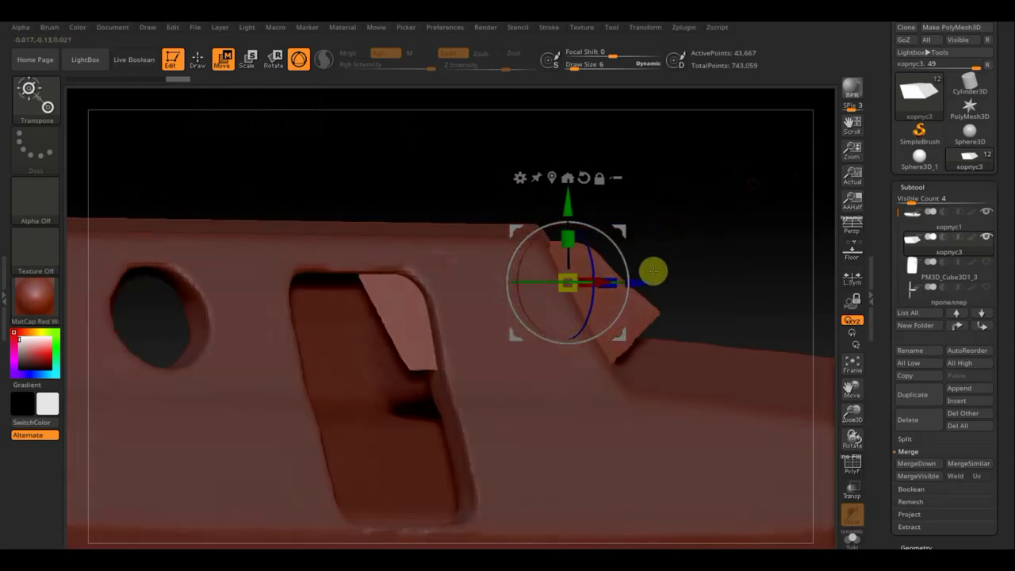
pyautogui.moveTo(652, 283); pyautogui.dragTo(673, 285)
pyautogui.moveTo(723, 200)
pyautogui.mouseDown()
pyautogui.moveTo(743, 179)
pyautogui.moveTo(712, 234)
pyautogui.moveTo(730, 335)
pyautogui.moveTo(700, 295)
pyautogui.mouseUp()
pyautogui.moveTo(672, 244); pyautogui.dragTo(646, 255)
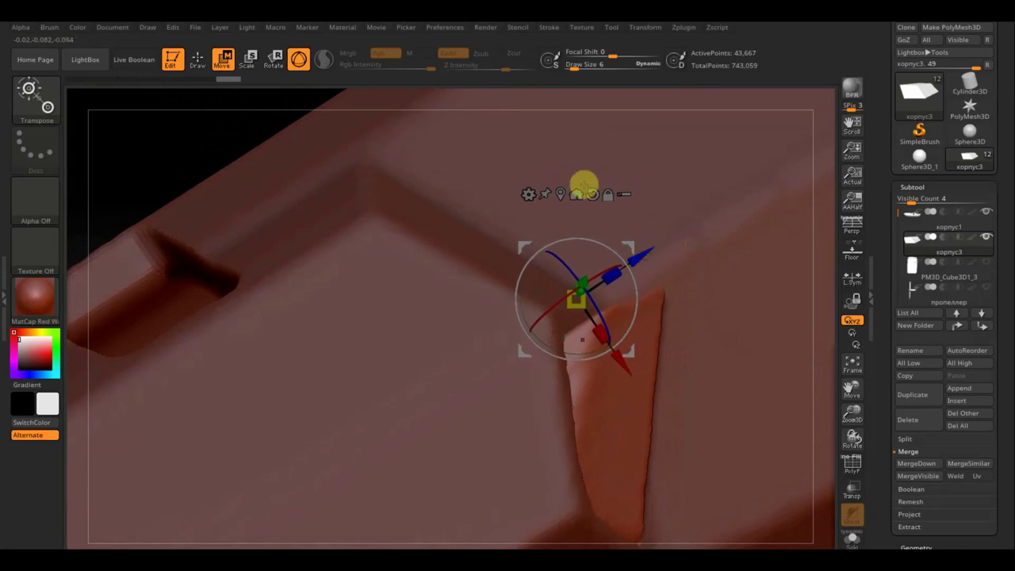
pyautogui.moveTo(190, 147); pyautogui.dragTo(182, 75)
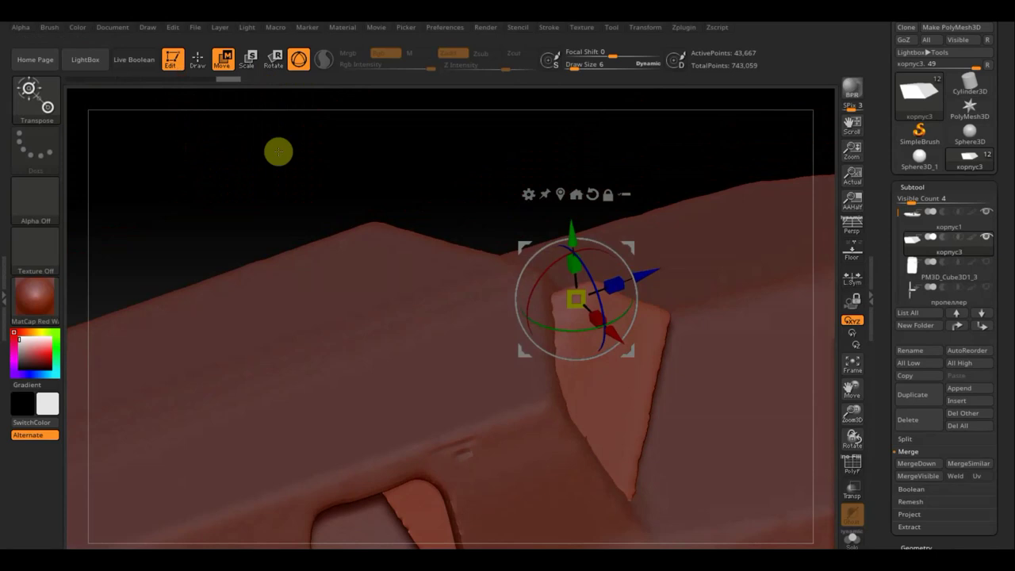
pyautogui.moveTo(279, 151)
pyautogui.mouseDown()
pyautogui.moveTo(233, 206)
pyautogui.moveTo(226, 201)
pyautogui.mouseUp()
pyautogui.keyDown('shift'); pyautogui.moveTo(291, 191); pyautogui.dragTo(284, 217); pyautogui.keyUp('shift')
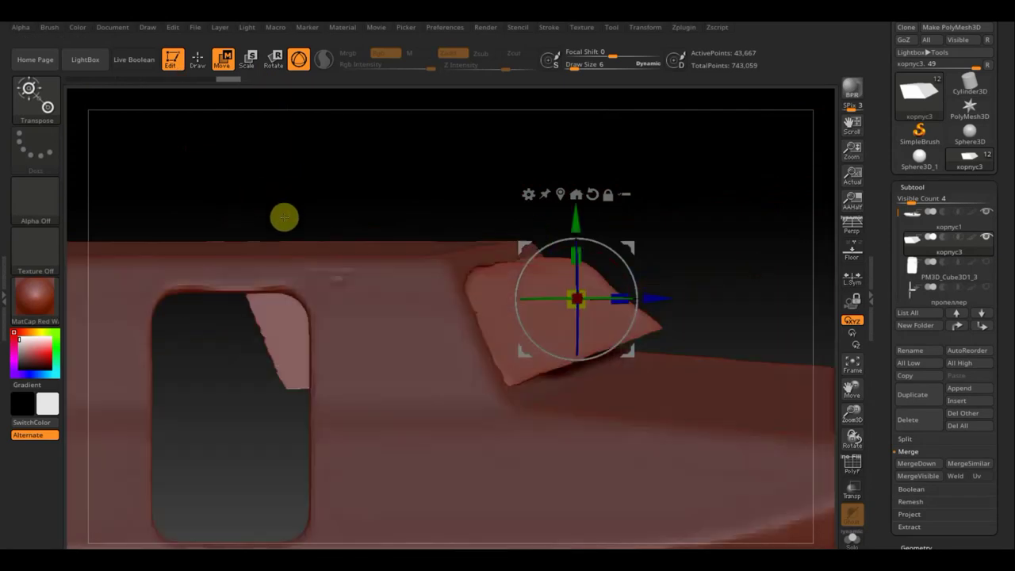
pyautogui.moveTo(761, 249)
pyautogui.mouseDown()
pyautogui.moveTo(814, 249)
pyautogui.moveTo(817, 236)
pyautogui.mouseUp()
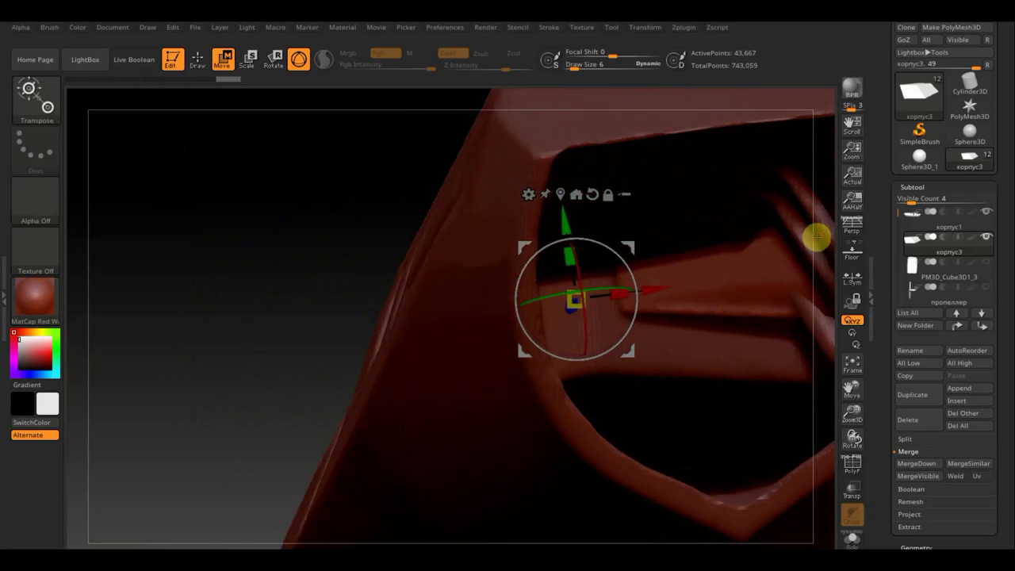
# Step: Seat the корпус3 panel in the slanted window opening, adjusted along X to 1.0745
pyautogui.moveTo(434, 250)
pyautogui.mouseDown()
pyautogui.moveTo(373, 233)
pyautogui.moveTo(129, 265)
pyautogui.moveTo(227, 276)
pyautogui.mouseUp()
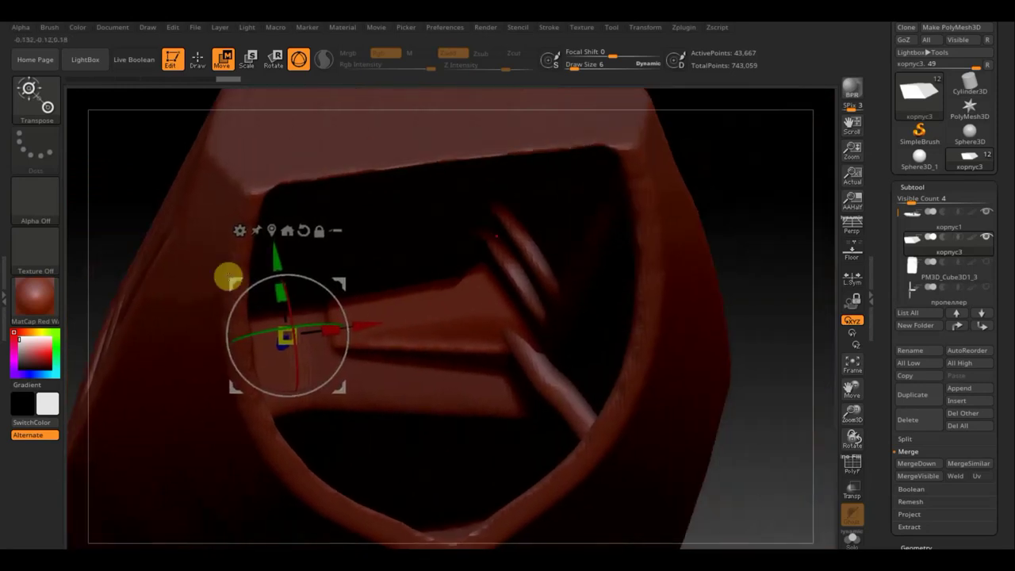
pyautogui.moveTo(375, 309)
pyautogui.mouseDown()
pyautogui.moveTo(365, 328)
pyautogui.moveTo(324, 326)
pyautogui.mouseUp()
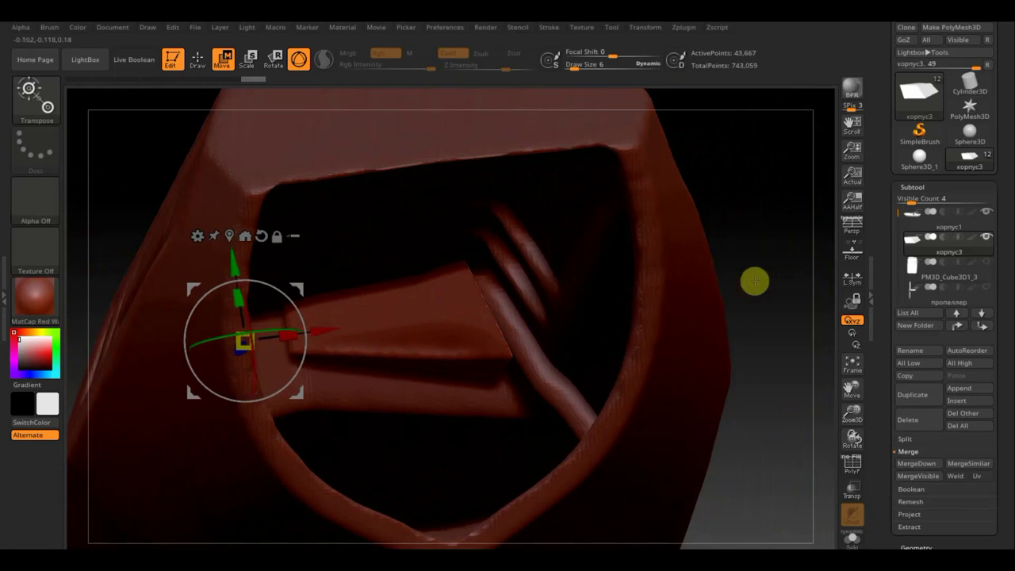
pyautogui.moveTo(759, 280)
pyautogui.mouseDown()
pyautogui.moveTo(715, 327)
pyautogui.moveTo(607, 357)
pyautogui.moveTo(706, 308)
pyautogui.mouseUp()
pyautogui.keyDown('shift'); pyautogui.moveTo(242, 179); pyautogui.dragTo(268, 181); pyautogui.keyUp('shift')
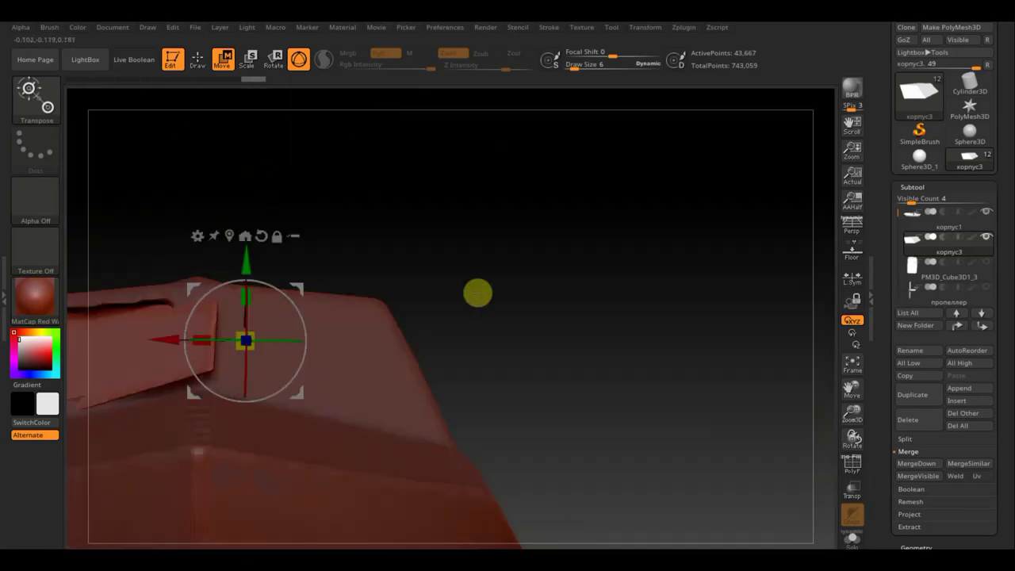
pyautogui.moveTo(478, 294)
pyautogui.keyDown('alt'); pyautogui.mouseDown()
pyautogui.moveTo(716, 292)
pyautogui.moveTo(642, 309)
pyautogui.mouseUp(); pyautogui.keyUp('alt')
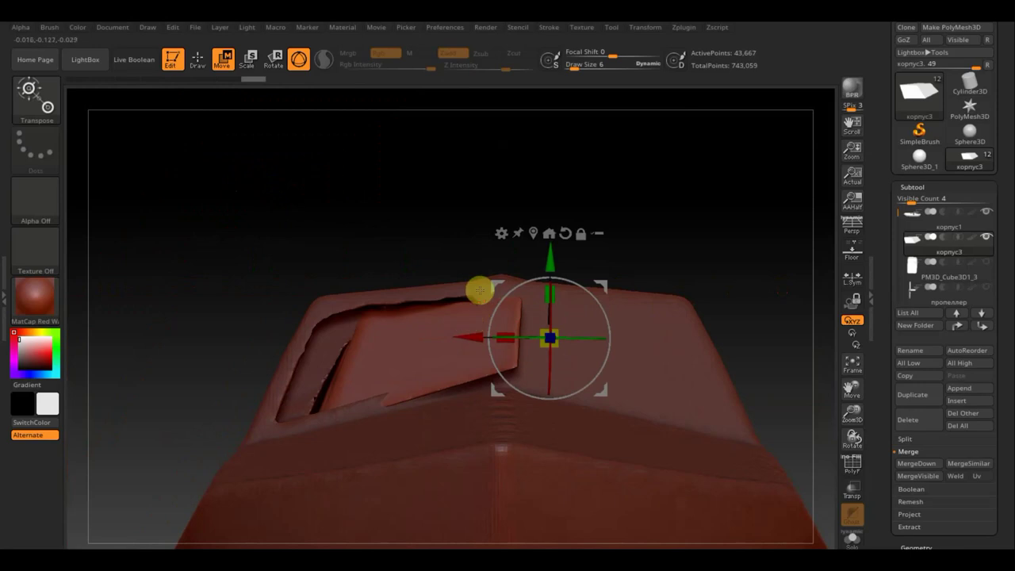
pyautogui.hotkey('ctrl', 'z')
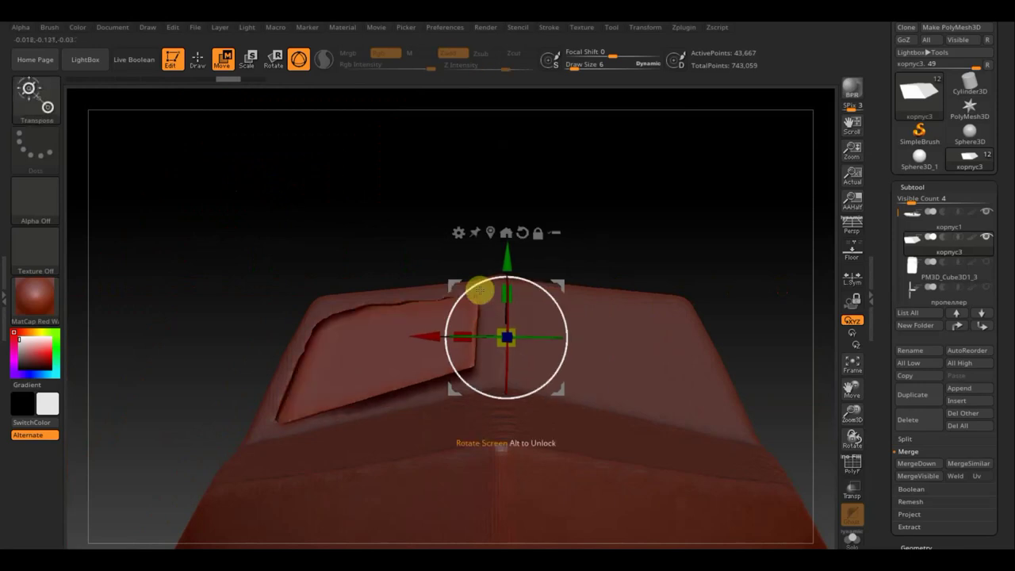
pyautogui.moveTo(607, 197); pyautogui.dragTo(609, 207)
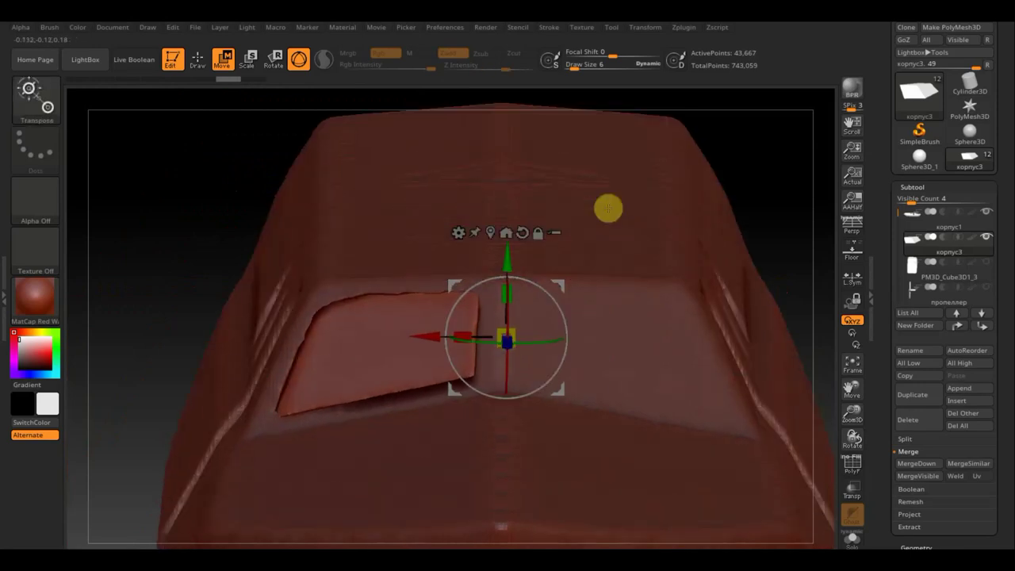
pyautogui.moveTo(432, 333)
pyautogui.mouseDown()
pyautogui.moveTo(423, 333)
pyautogui.moveTo(458, 334)
pyautogui.mouseUp()
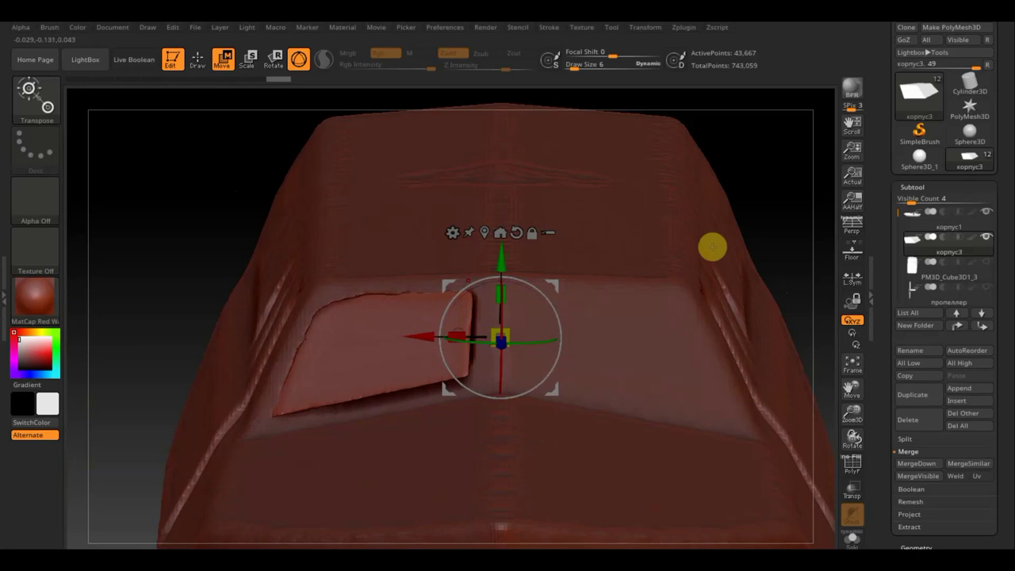
pyautogui.click(200, 55)
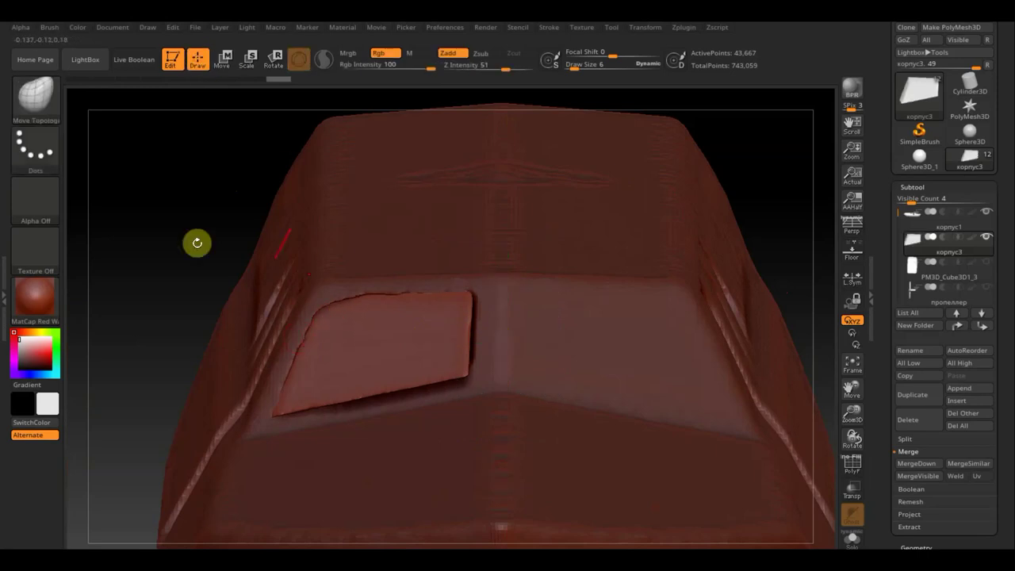
# Step: Try TrimCurve slices on the корпус3 panel, then undo both trims
pyautogui.moveTo(262, 546)
pyautogui.keyDown('ctrl'); pyautogui.keyDown('shift'); pyautogui.mouseDown()
pyautogui.moveTo(366, 245)
pyautogui.moveTo(360, 207)
pyautogui.mouseUp(); pyautogui.keyUp('shift'); pyautogui.keyUp('ctrl')
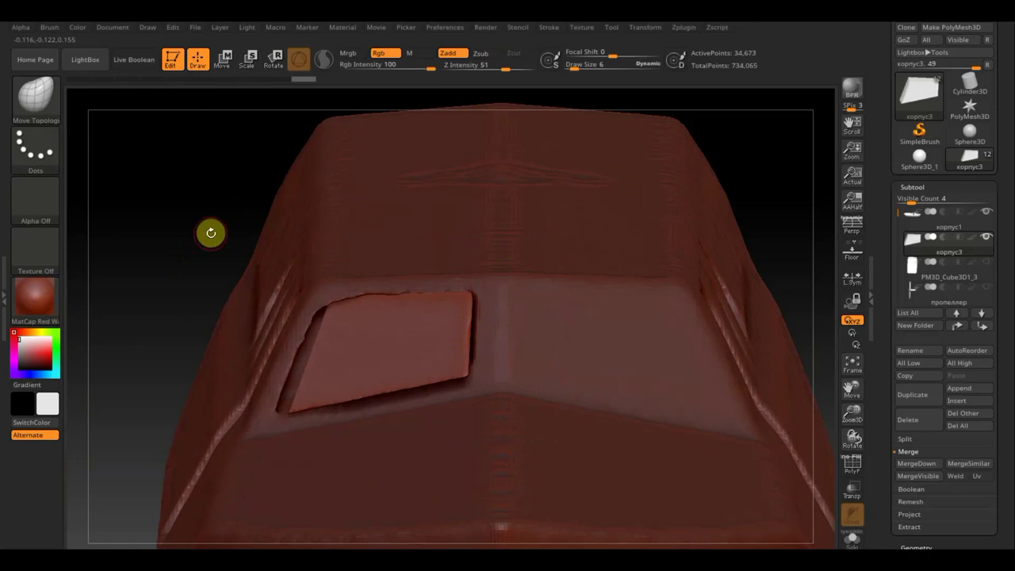
pyautogui.moveTo(207, 203)
pyautogui.mouseDown()
pyautogui.moveTo(211, 188)
pyautogui.moveTo(207, 198)
pyautogui.mouseUp()
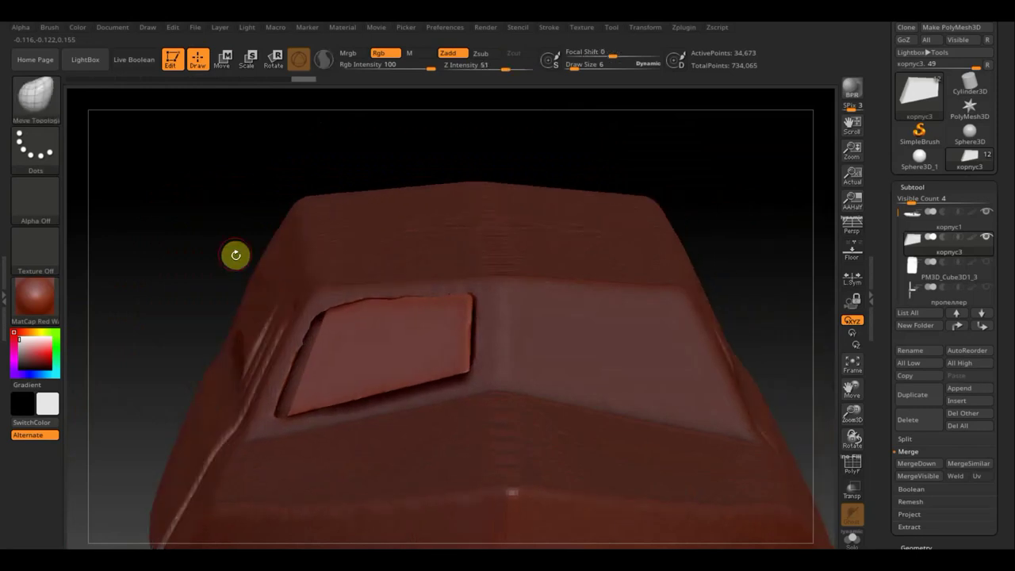
pyautogui.moveTo(254, 321)
pyautogui.keyDown('ctrl'); pyautogui.keyDown('shift'); pyautogui.mouseDown()
pyautogui.moveTo(428, 313)
pyautogui.moveTo(516, 291)
pyautogui.mouseUp(); pyautogui.keyUp('shift'); pyautogui.keyUp('ctrl')
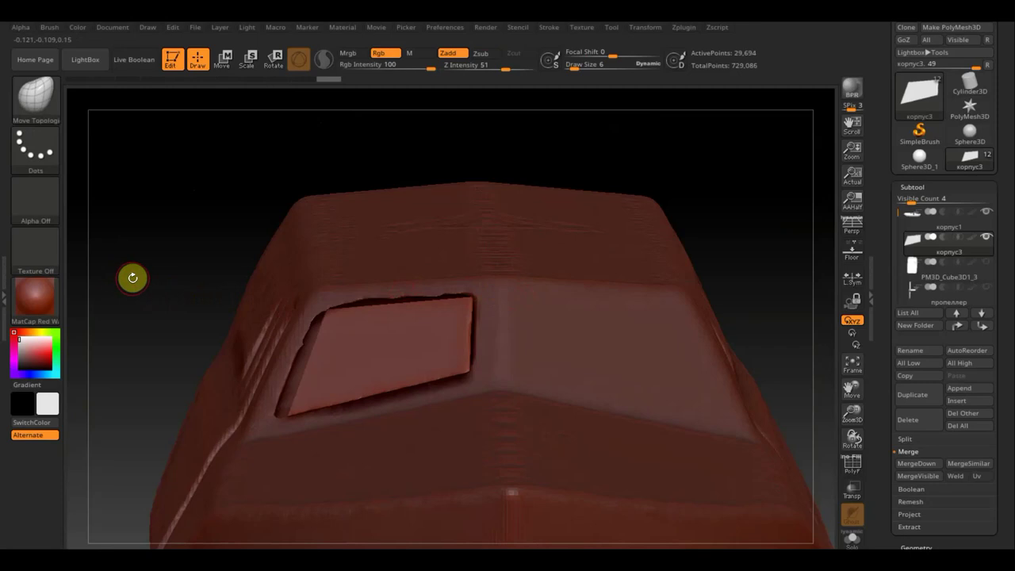
pyautogui.hotkey('ctrl', 'z')
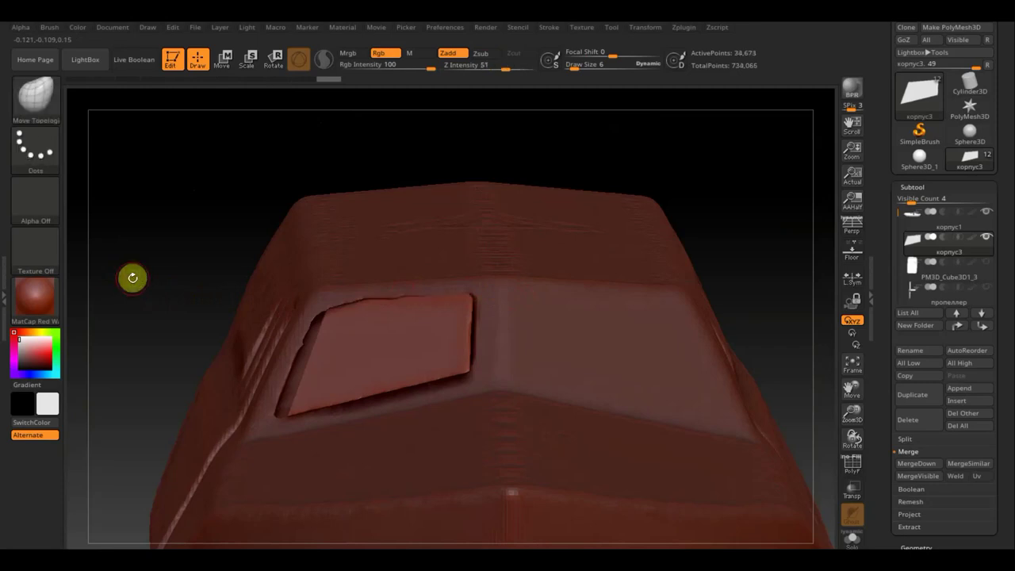
pyautogui.hotkey('ctrl', 'z')
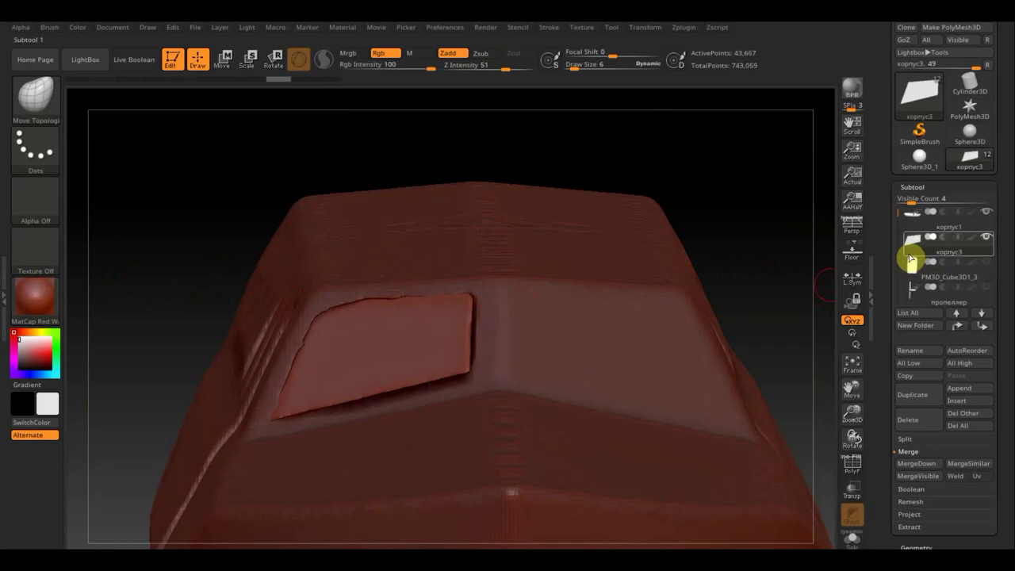
# Step: Merge корпус3 down into hull корпус1 and DynaMesh to cut the window hole
pyautogui.click(920, 226)
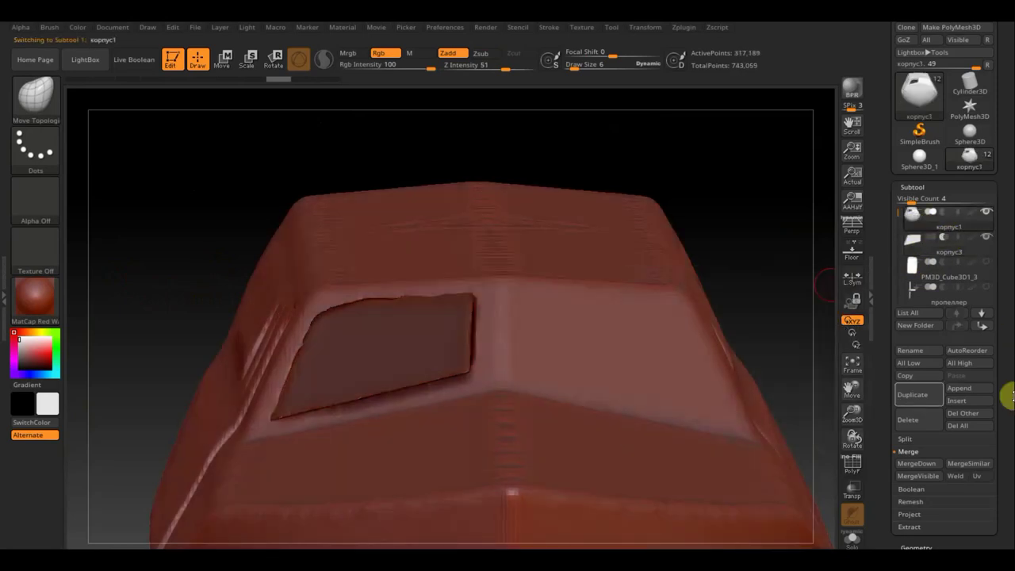
pyautogui.scroll(-3, 1010, 391)
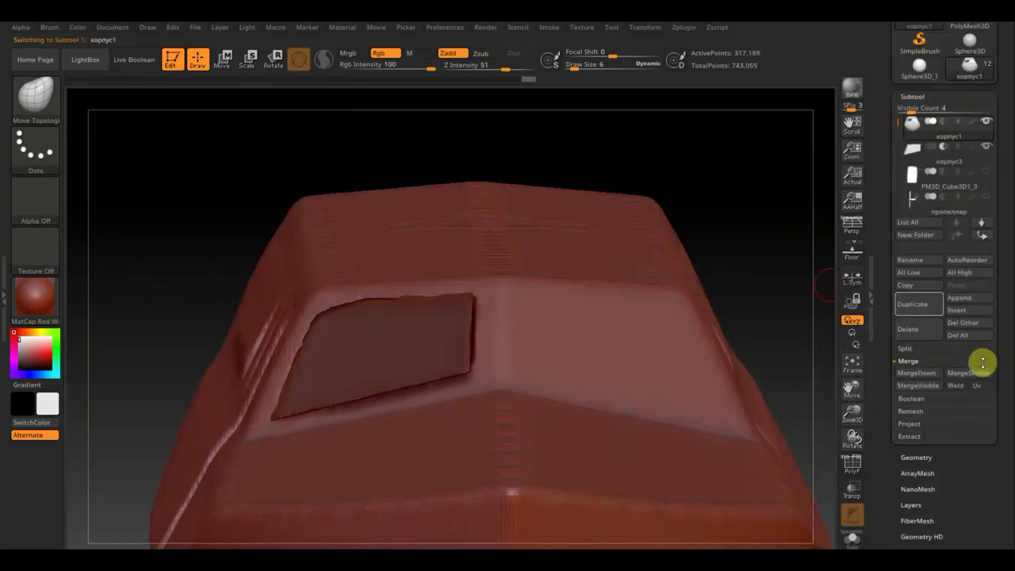
pyautogui.click(916, 375)
pyautogui.click(795, 397)
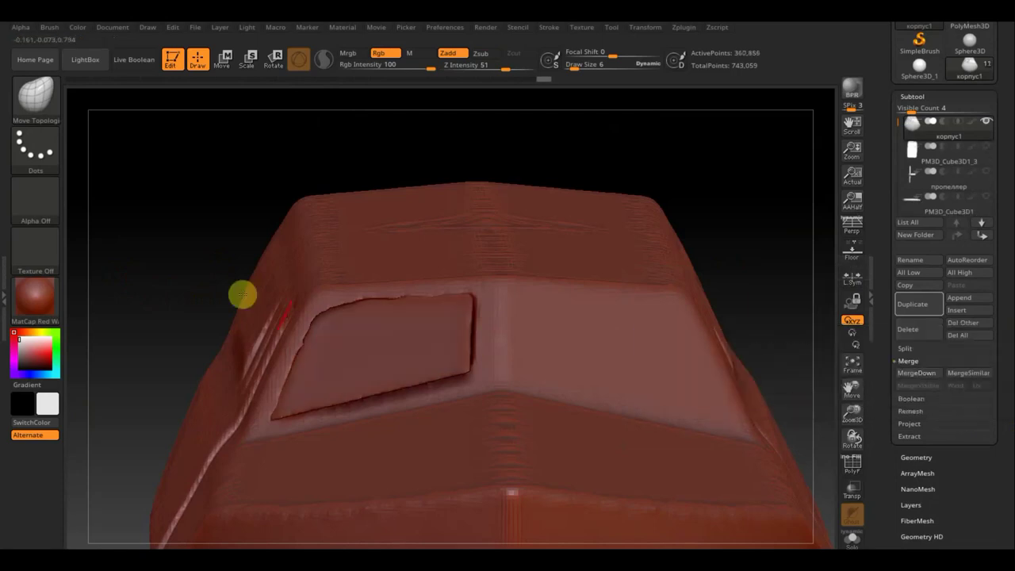
pyautogui.moveTo(129, 170)
pyautogui.keyDown('ctrl'); pyautogui.mouseDown()
pyautogui.moveTo(209, 235)
pyautogui.moveTo(329, 233)
pyautogui.moveTo(199, 238)
pyautogui.moveTo(209, 233)
pyautogui.mouseUp(); pyautogui.keyUp('ctrl')
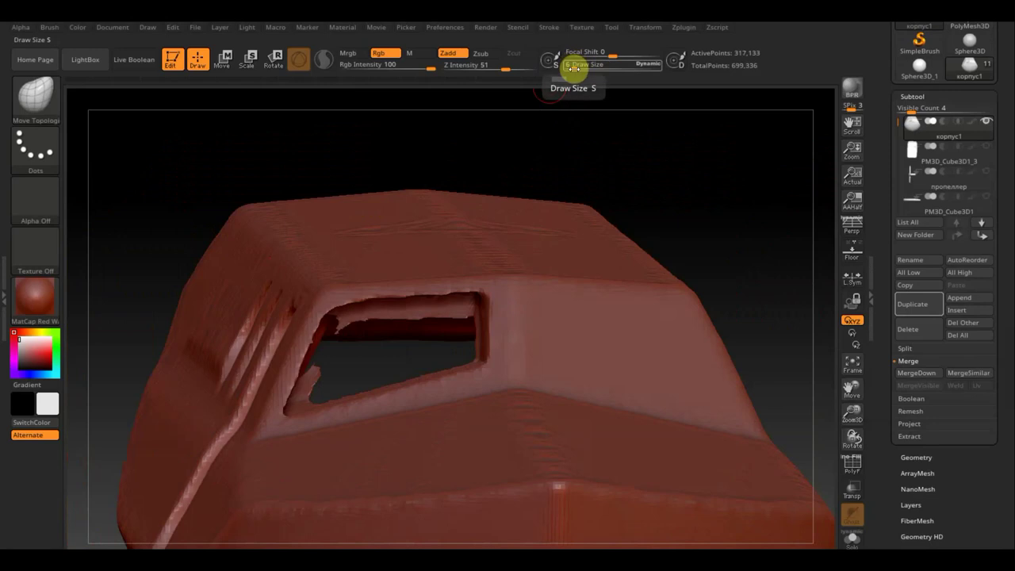
# Step: Smooth the window hole's upper and lower rims, reducing brush size to 7
pyautogui.moveTo(572, 70); pyautogui.dragTo(580, 69)
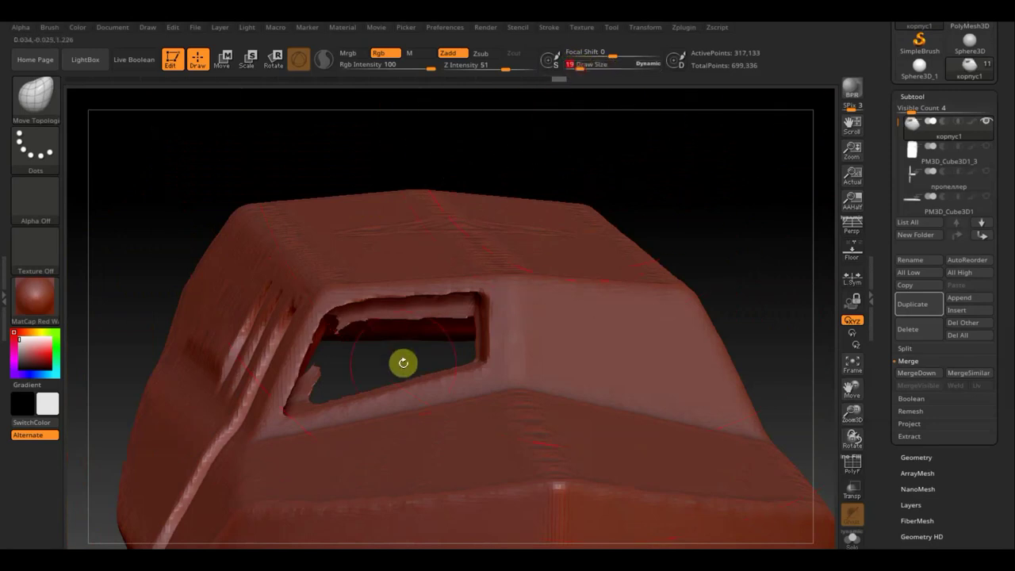
pyautogui.press('shift')
pyautogui.keyDown('shift'); pyautogui.moveTo(336, 320); pyautogui.dragTo(455, 309); pyautogui.keyUp('shift')
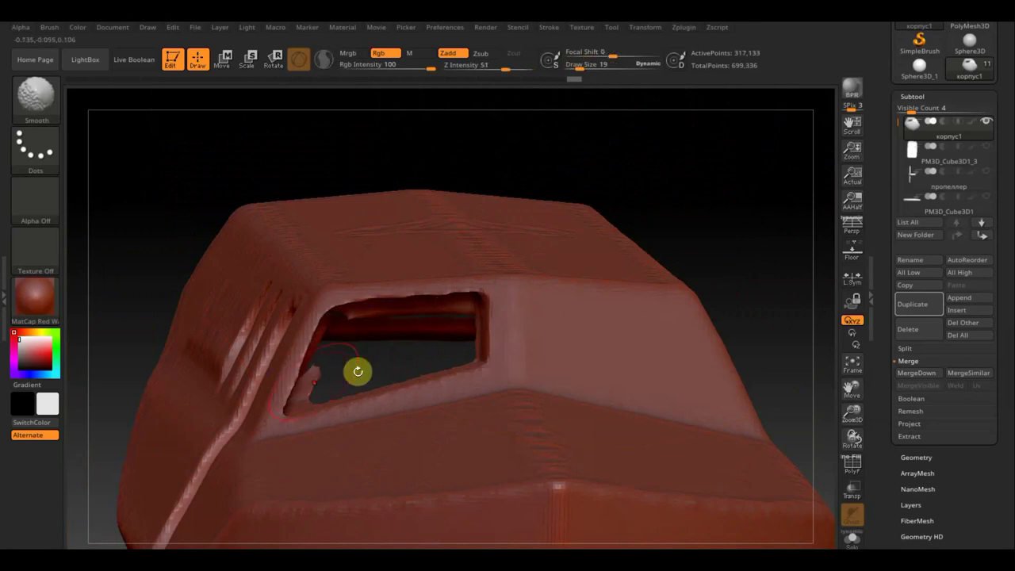
pyautogui.moveTo(356, 370)
pyautogui.mouseDown()
pyautogui.moveTo(324, 373)
pyautogui.moveTo(343, 369)
pyautogui.mouseUp()
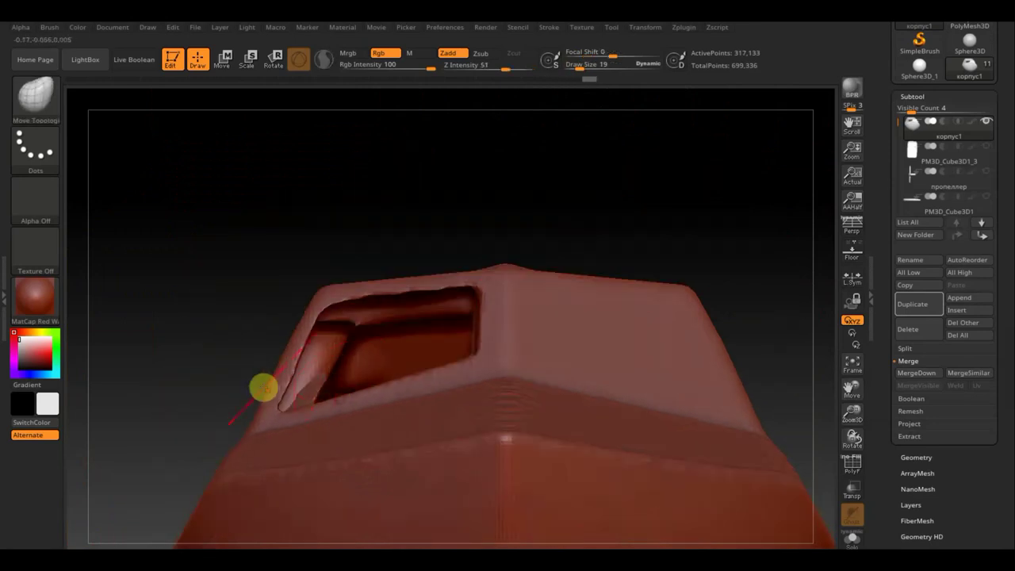
pyautogui.moveTo(263, 388)
pyautogui.mouseDown()
pyautogui.moveTo(256, 426)
pyautogui.moveTo(267, 346)
pyautogui.moveTo(249, 380)
pyautogui.mouseUp()
pyautogui.moveTo(848, 385); pyautogui.dragTo(797, 270)
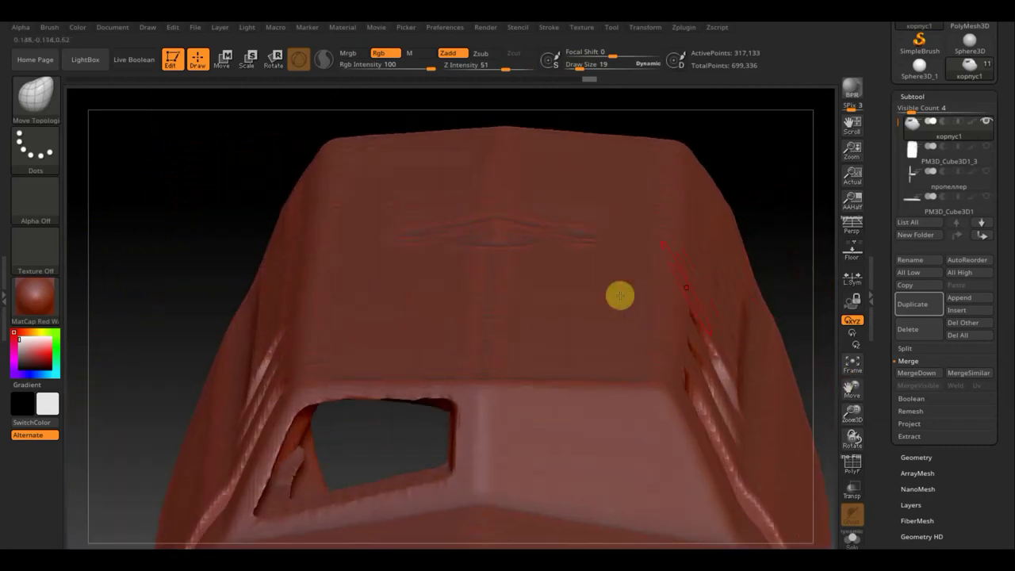
pyautogui.press('shift')
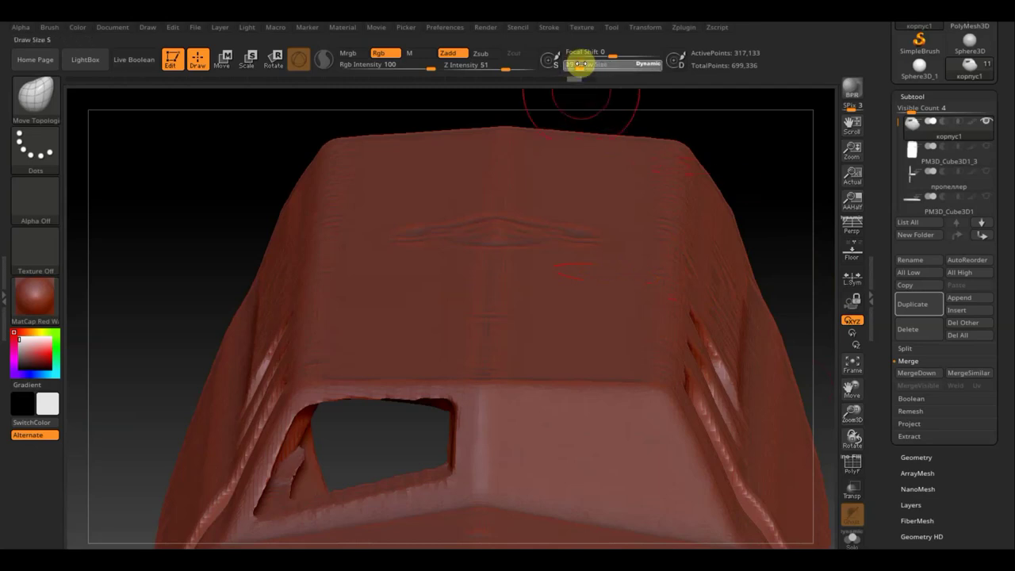
pyautogui.keyDown('shift'); pyautogui.moveTo(333, 442); pyautogui.dragTo(288, 484); pyautogui.keyUp('shift')
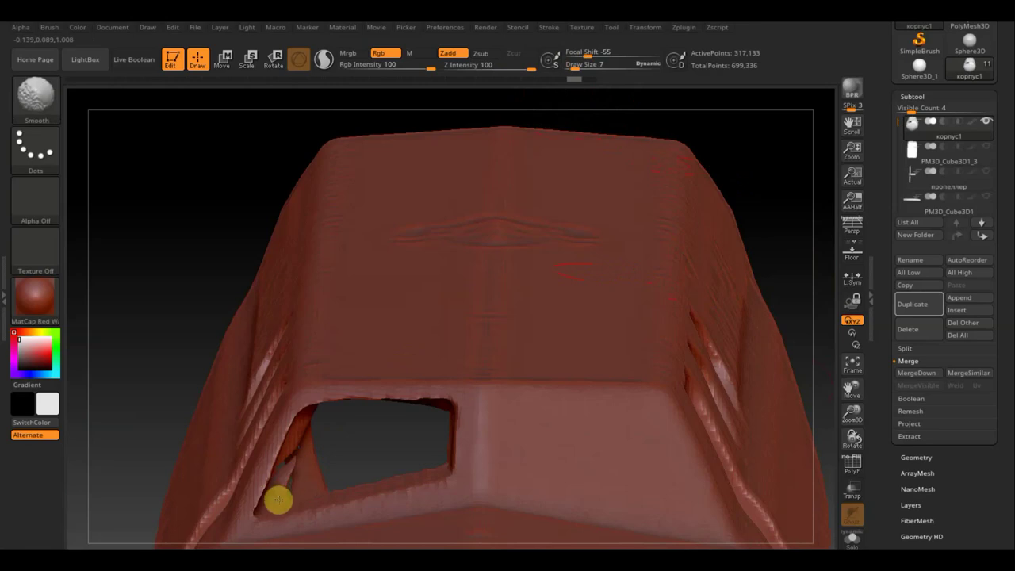
pyautogui.keyDown('shift'); pyautogui.moveTo(276, 497); pyautogui.dragTo(393, 496); pyautogui.keyUp('shift')
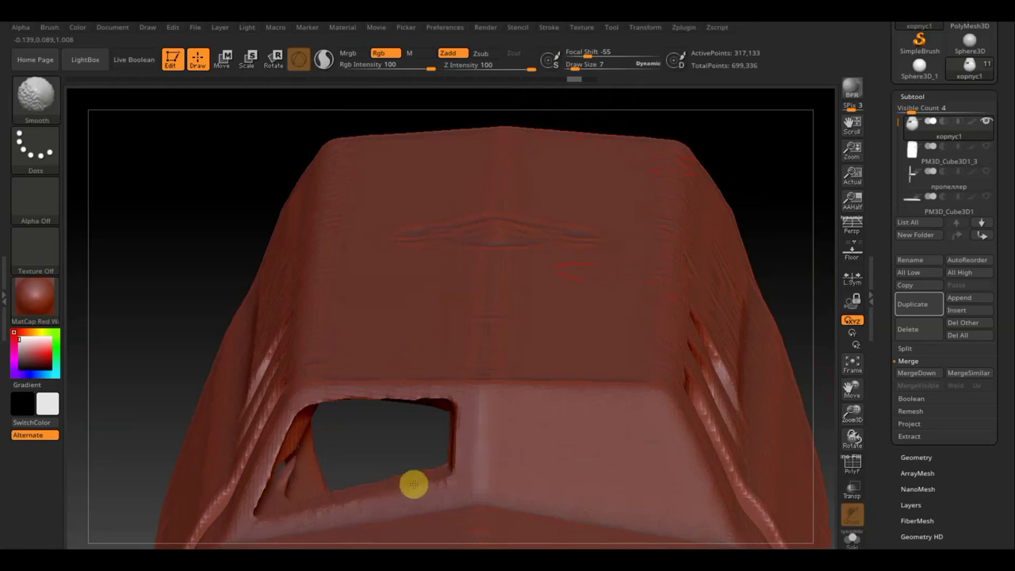
pyautogui.moveTo(163, 389); pyautogui.dragTo(164, 393)
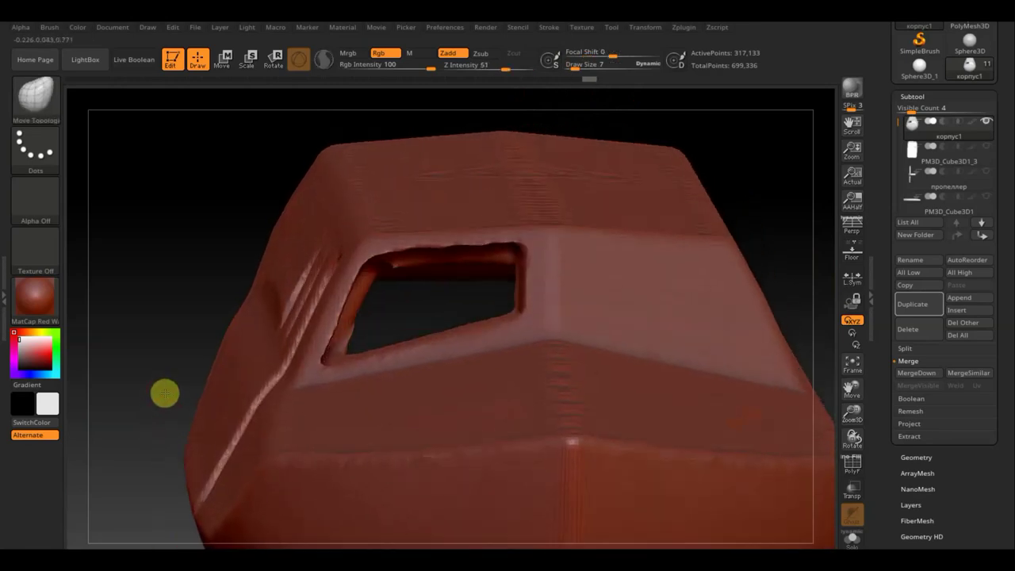
# Step: Orbit around the hull to check the vents and window, smoothing the right rim
pyautogui.moveTo(161, 345); pyautogui.dragTo(161, 341)
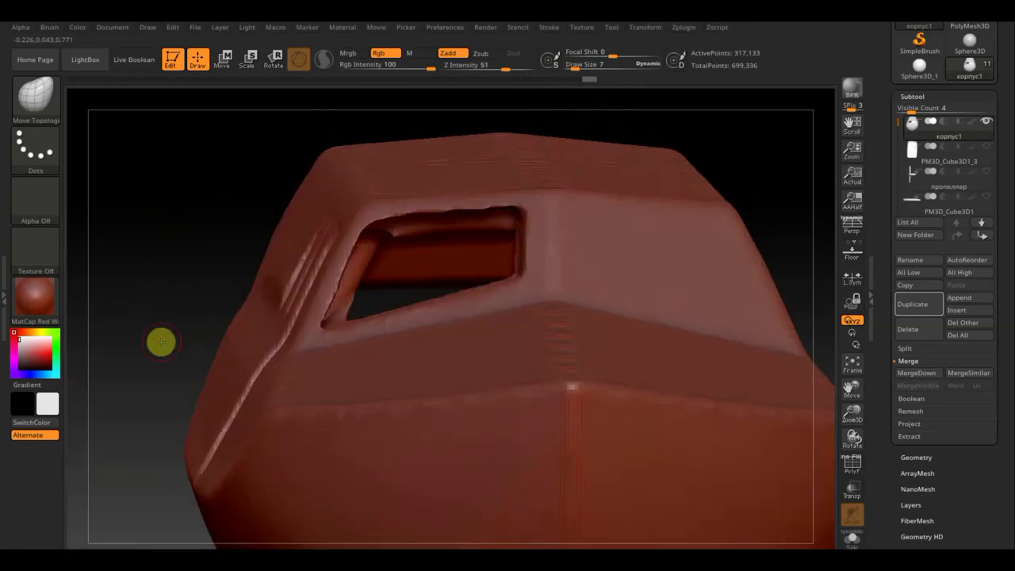
pyautogui.moveTo(161, 342)
pyautogui.mouseDown()
pyautogui.moveTo(179, 341)
pyautogui.moveTo(159, 341)
pyautogui.mouseUp()
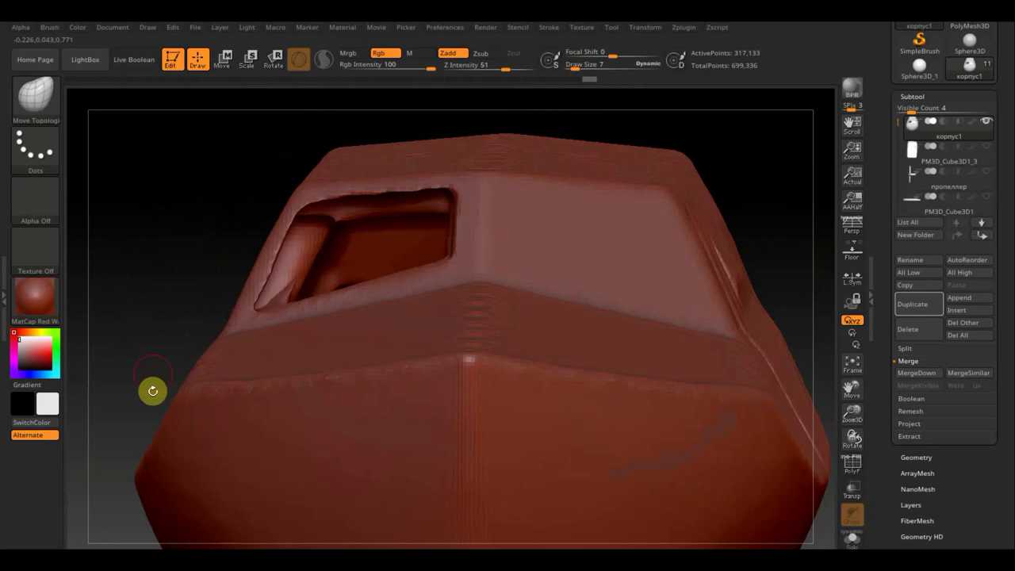
pyautogui.moveTo(149, 383)
pyautogui.mouseDown()
pyautogui.moveTo(163, 285)
pyautogui.moveTo(271, 297)
pyautogui.moveTo(428, 265)
pyautogui.mouseUp()
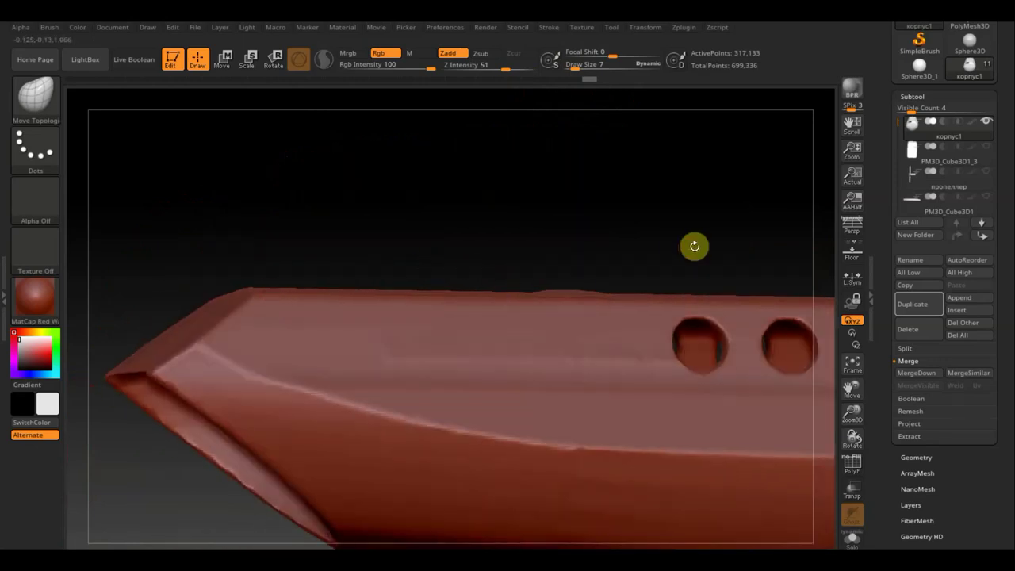
pyautogui.moveTo(693, 245)
pyautogui.mouseDown()
pyautogui.moveTo(387, 242)
pyautogui.moveTo(530, 242)
pyautogui.moveTo(476, 243)
pyautogui.moveTo(523, 233)
pyautogui.mouseUp()
pyautogui.press('shift')
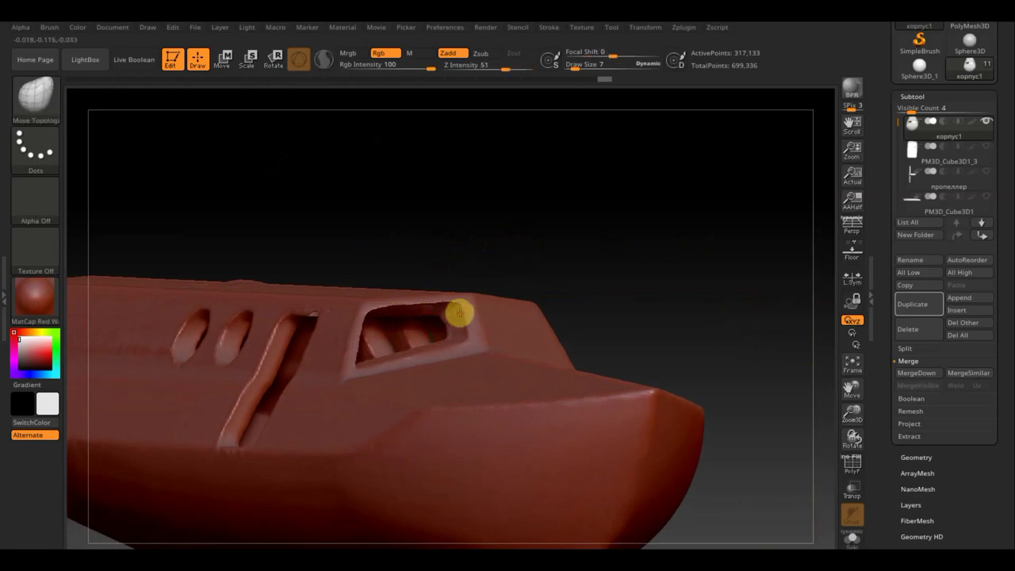
pyautogui.moveTo(635, 306)
pyautogui.mouseDown()
pyautogui.moveTo(648, 312)
pyautogui.moveTo(619, 255)
pyautogui.mouseUp()
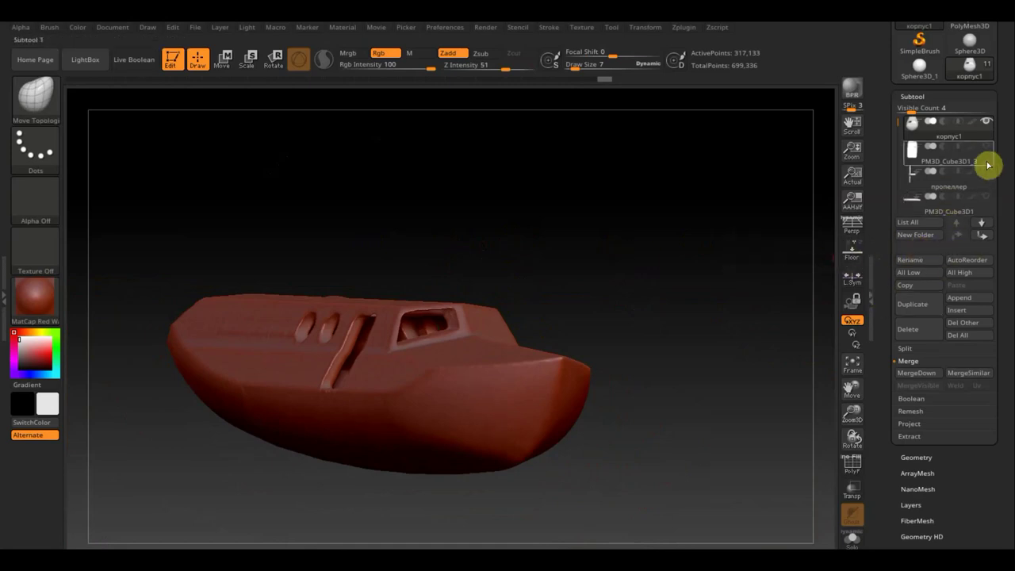
# Step: Mirror the hull's details onto its other side using the Geometry topology options
pyautogui.click(921, 456)
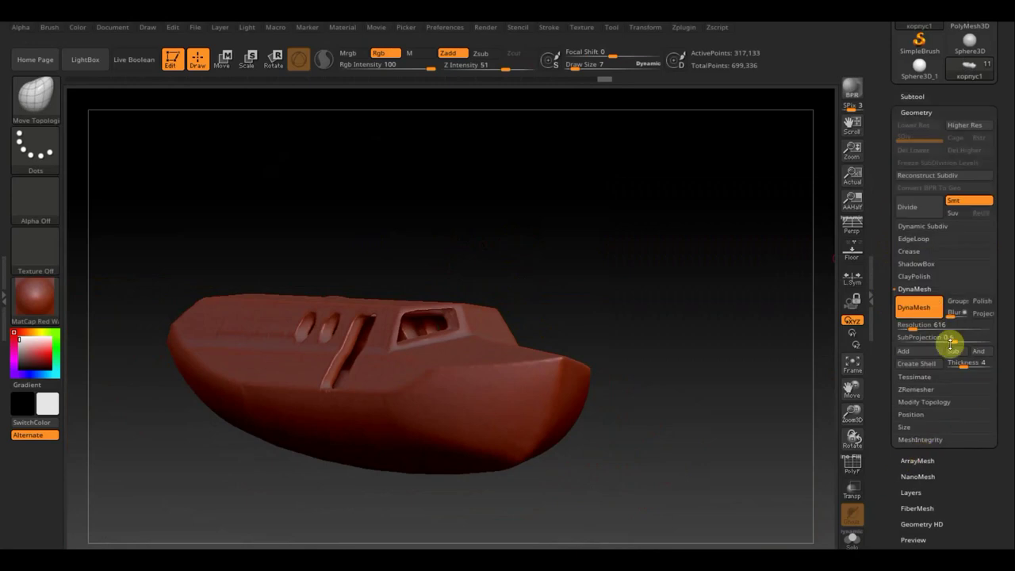
pyautogui.click(926, 403)
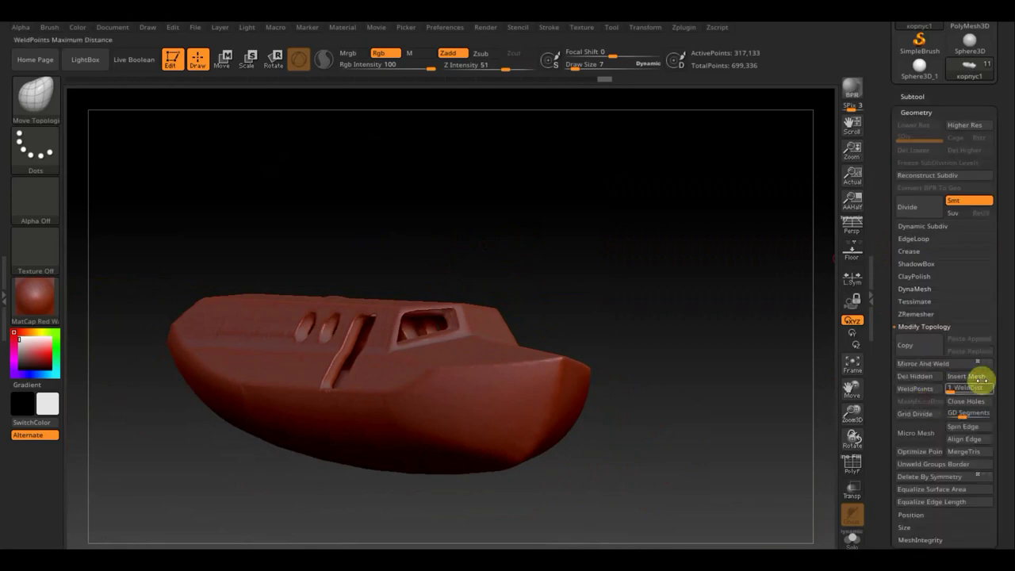
pyautogui.click(937, 366)
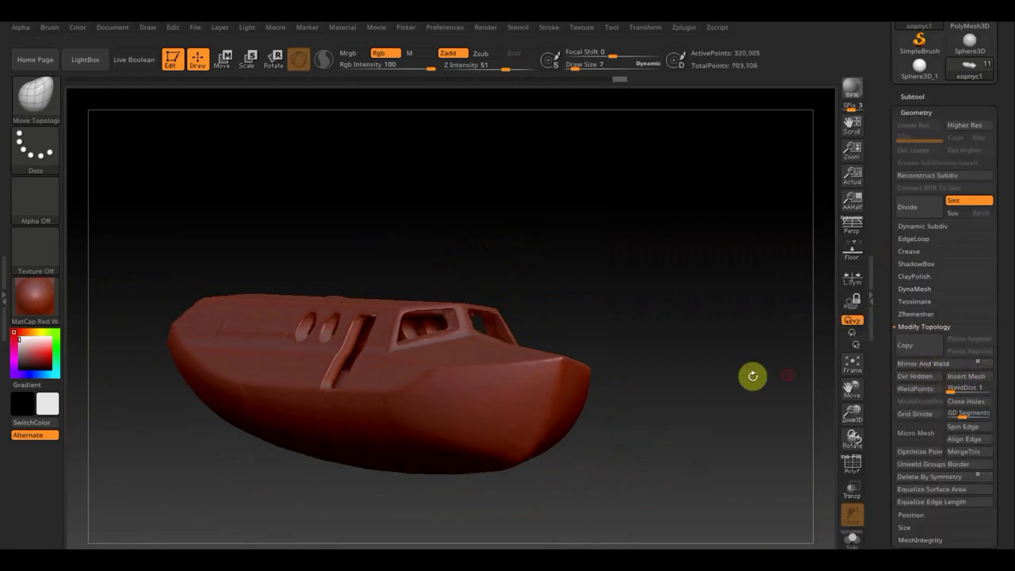
pyautogui.moveTo(752, 373)
pyautogui.mouseDown()
pyautogui.moveTo(675, 380)
pyautogui.moveTo(754, 376)
pyautogui.moveTo(748, 476)
pyautogui.mouseUp()
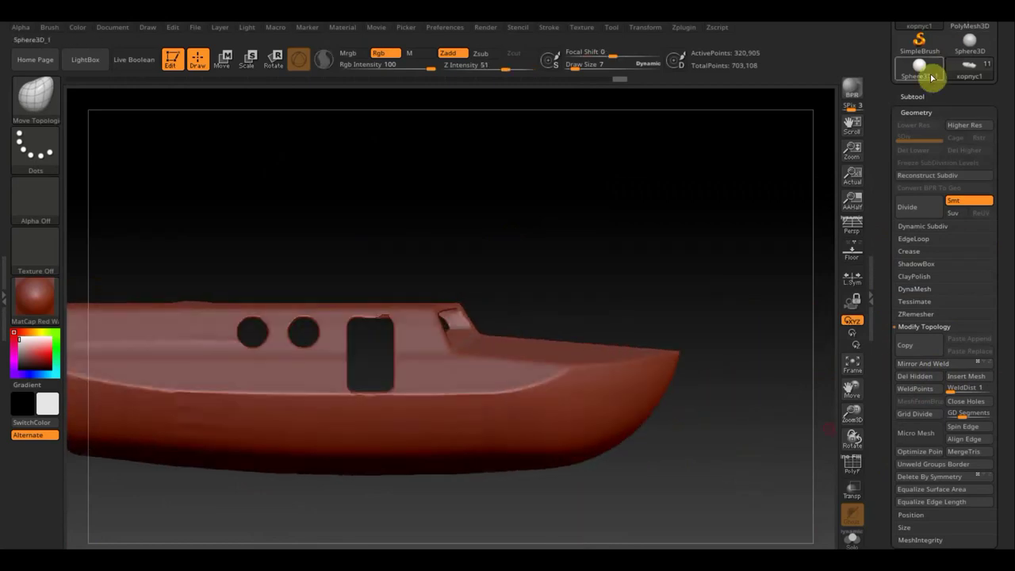
# Step: Append a sphere subtool and make PM3D_Cube3D1_3 visible to fill the door opening
pyautogui.click(911, 96)
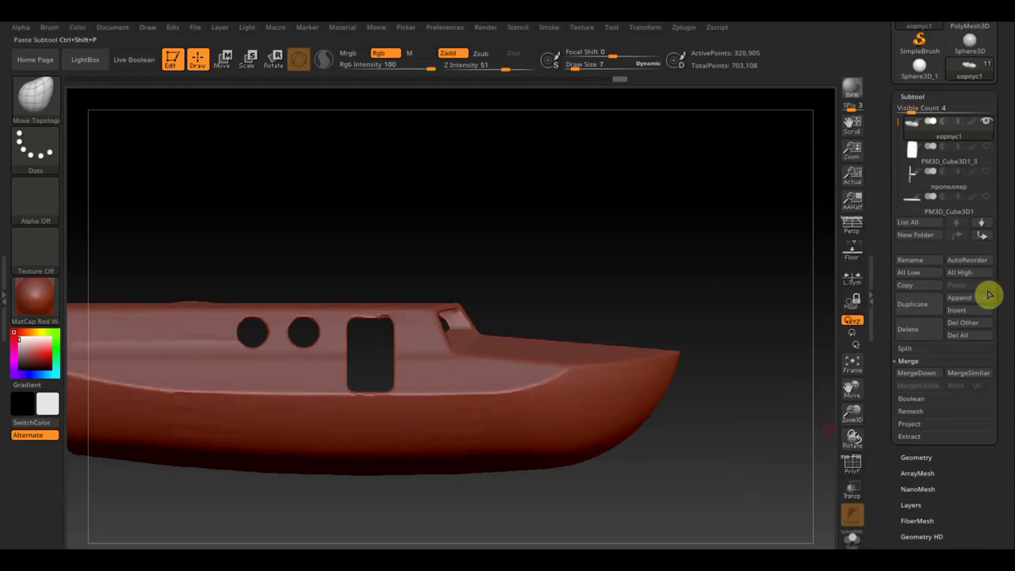
pyautogui.click(959, 298)
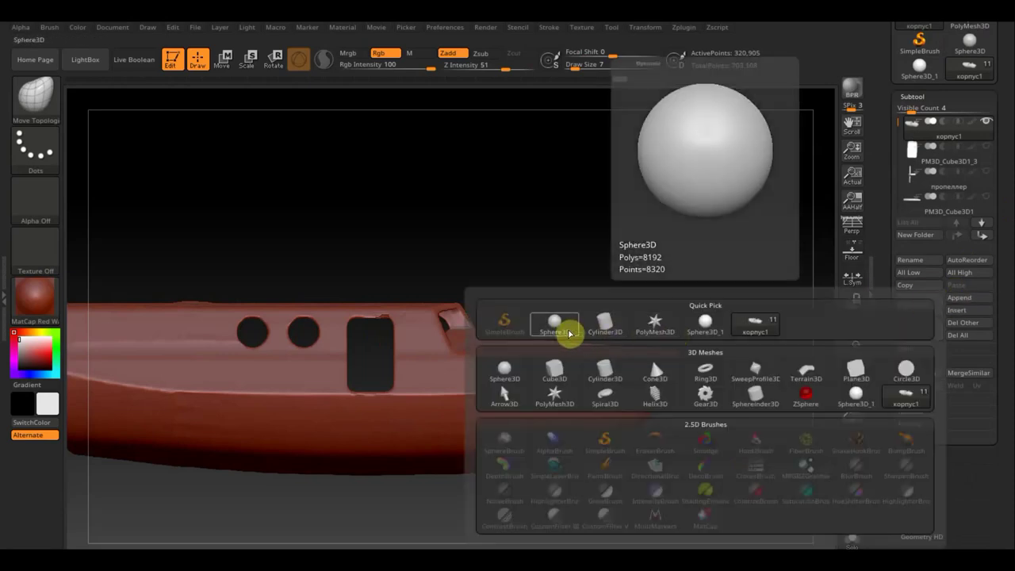
pyautogui.click(559, 327)
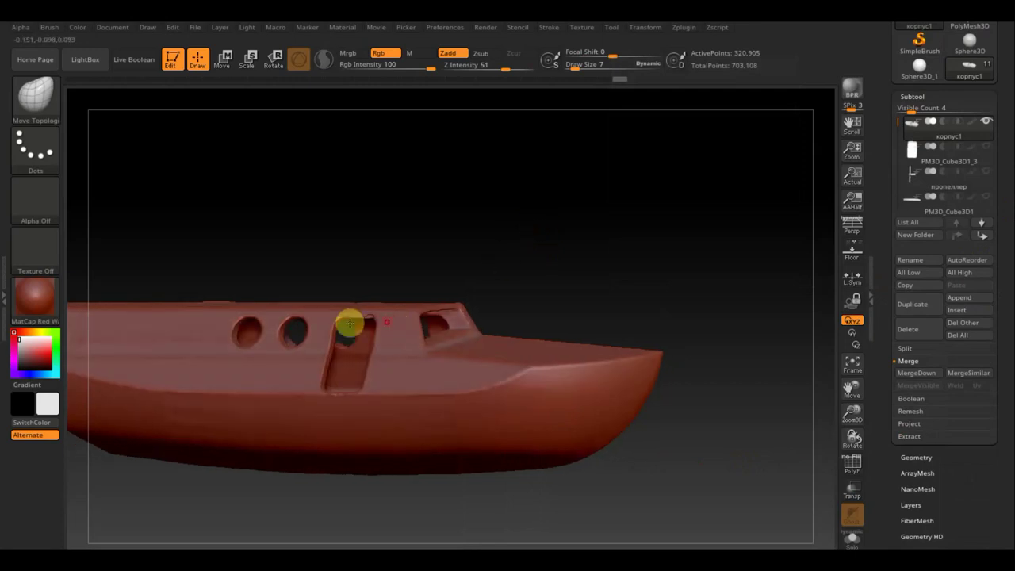
pyautogui.moveTo(550, 295)
pyautogui.mouseDown()
pyautogui.moveTo(537, 294)
pyautogui.moveTo(525, 312)
pyautogui.mouseUp()
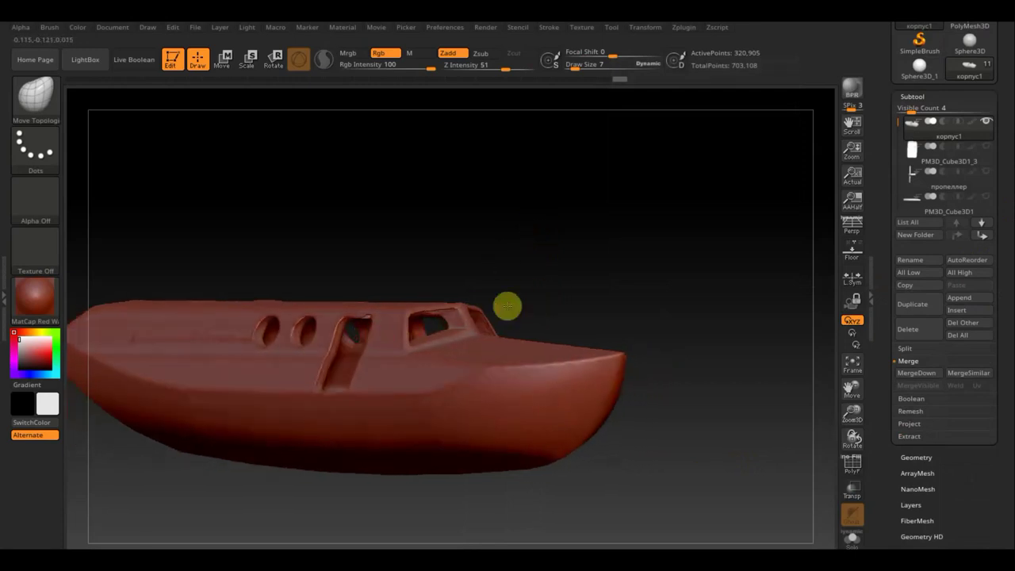
pyautogui.moveTo(948, 154)
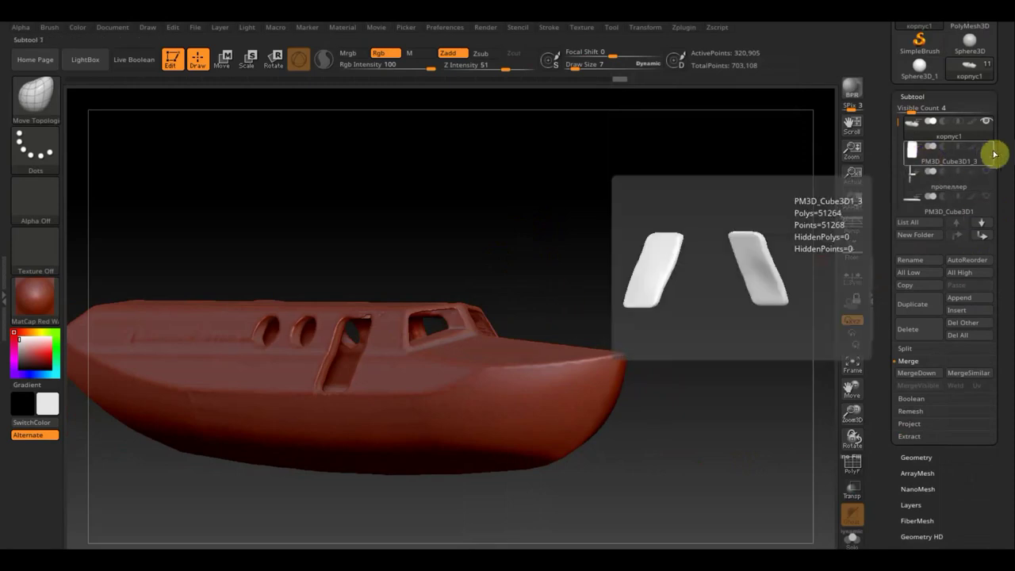
pyautogui.click(988, 149)
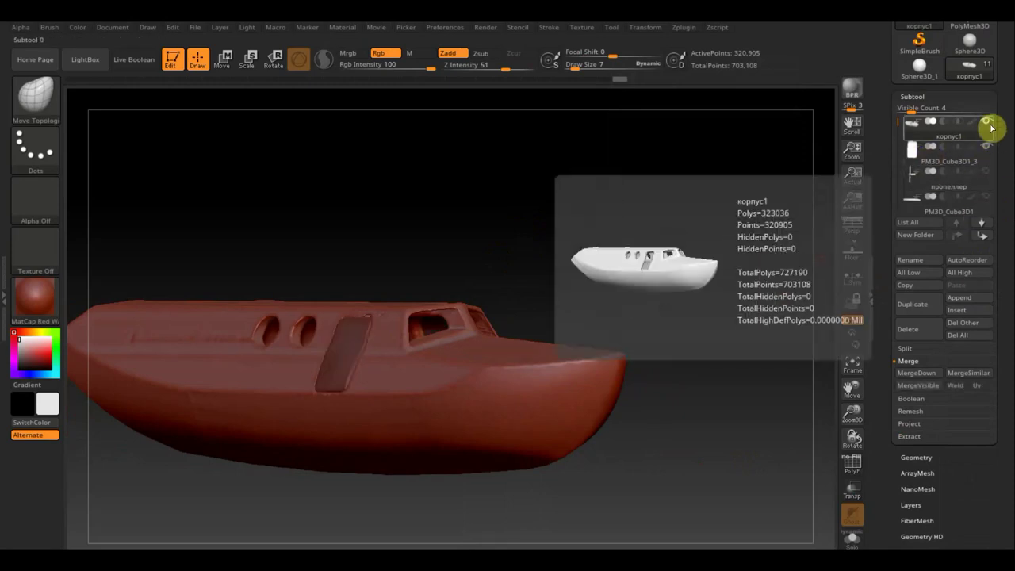
# Step: Select the PM3D_Cube3D1_3 subtool and append a Cube3D mesh as a new subtool
pyautogui.click(920, 158)
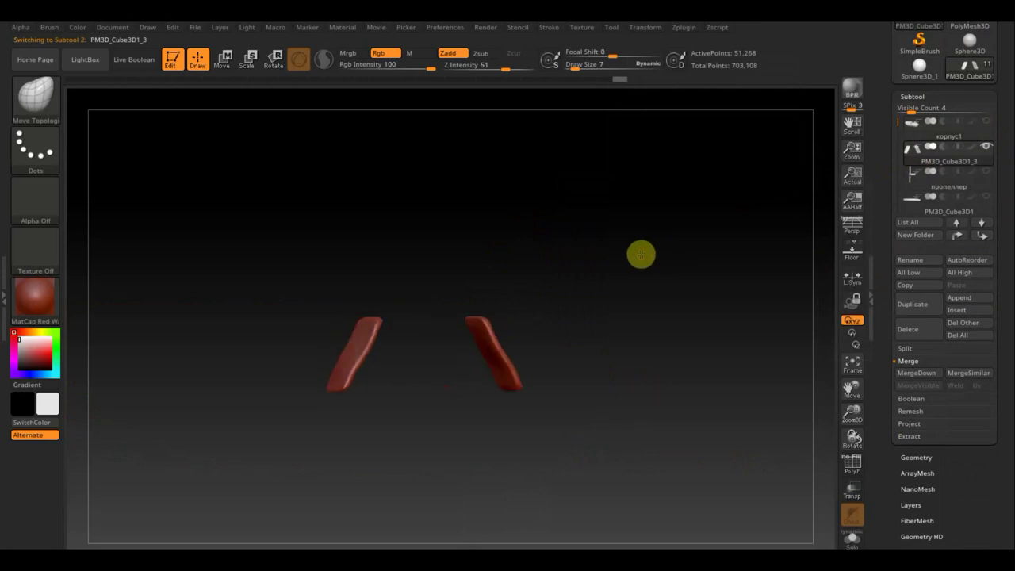
pyautogui.moveTo(641, 254); pyautogui.dragTo(640, 255)
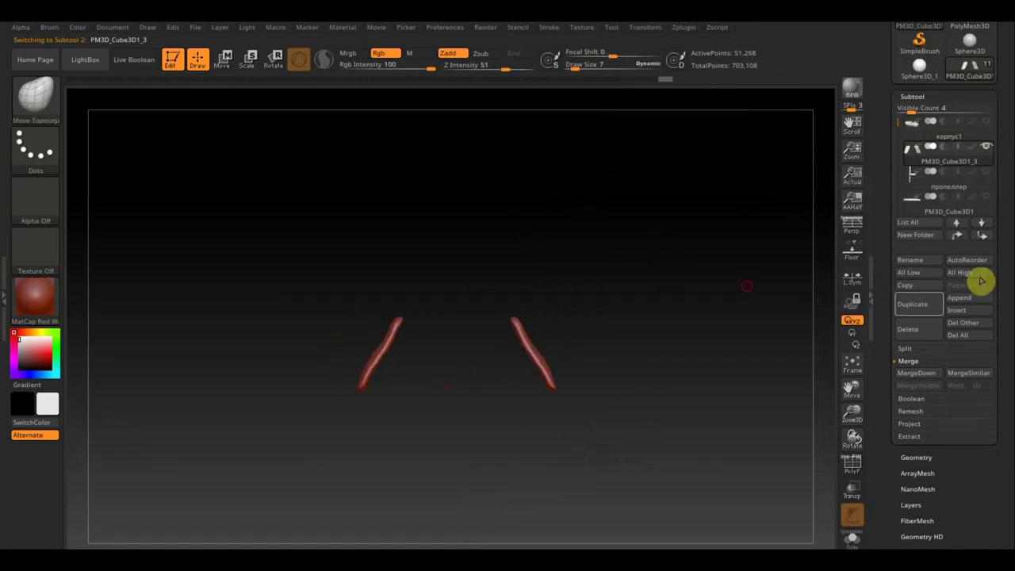
pyautogui.click(962, 299)
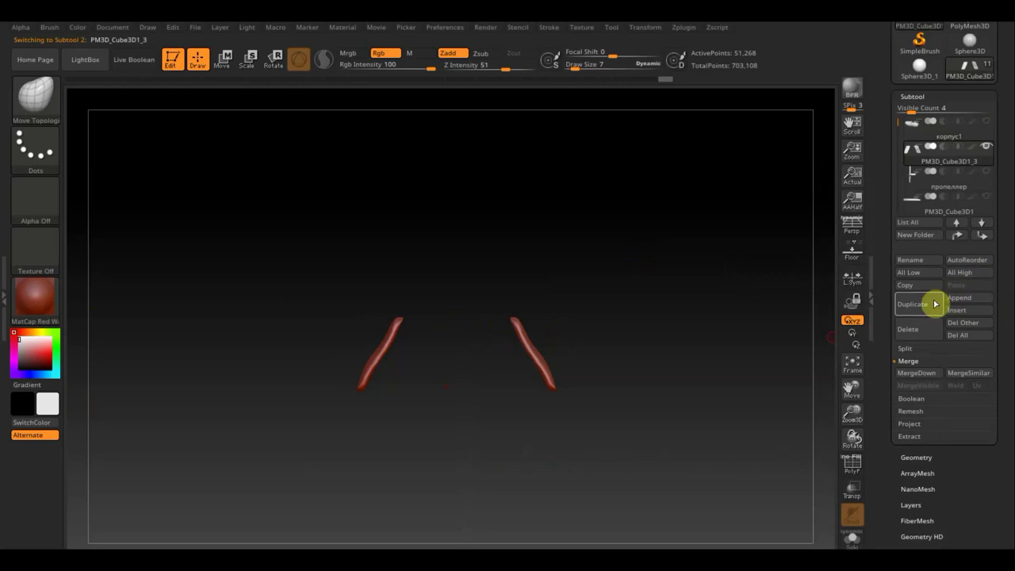
pyautogui.click(959, 300)
pyautogui.click(553, 356)
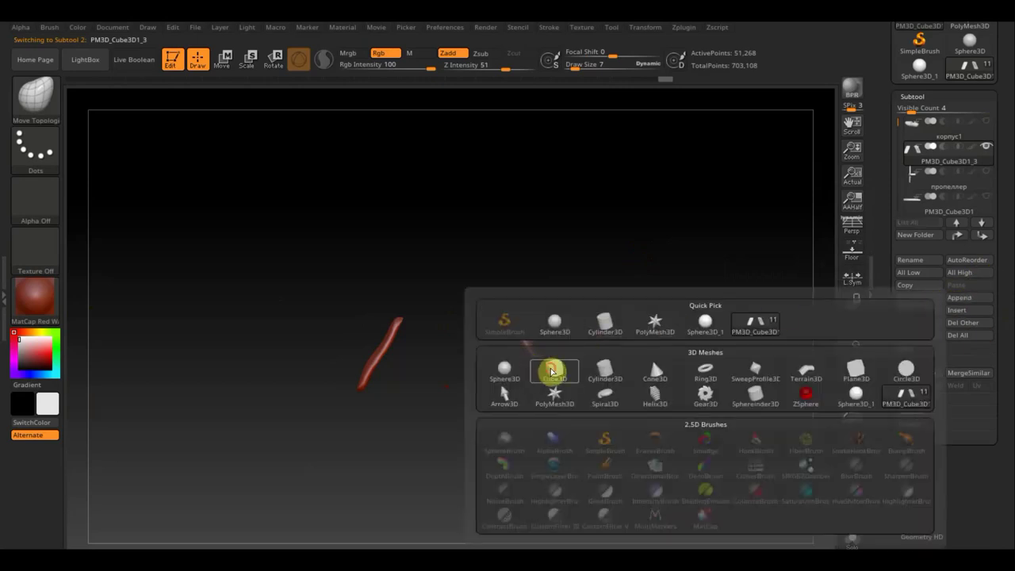
# Step: Select the new cube and shrink it to about a tenth of its size with Transpose
pyautogui.click(852, 363)
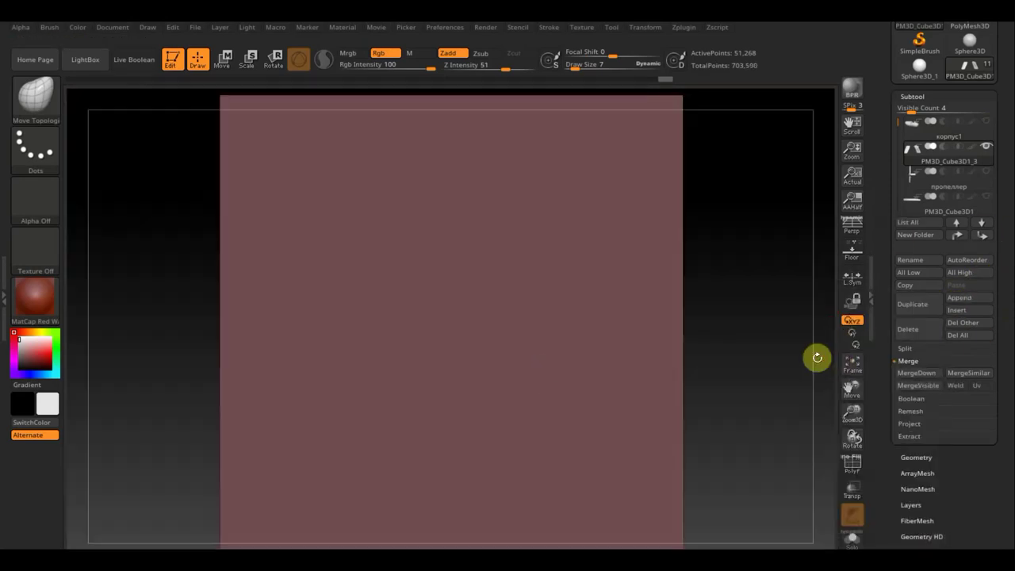
pyautogui.press('n')
pyautogui.click(558, 392)
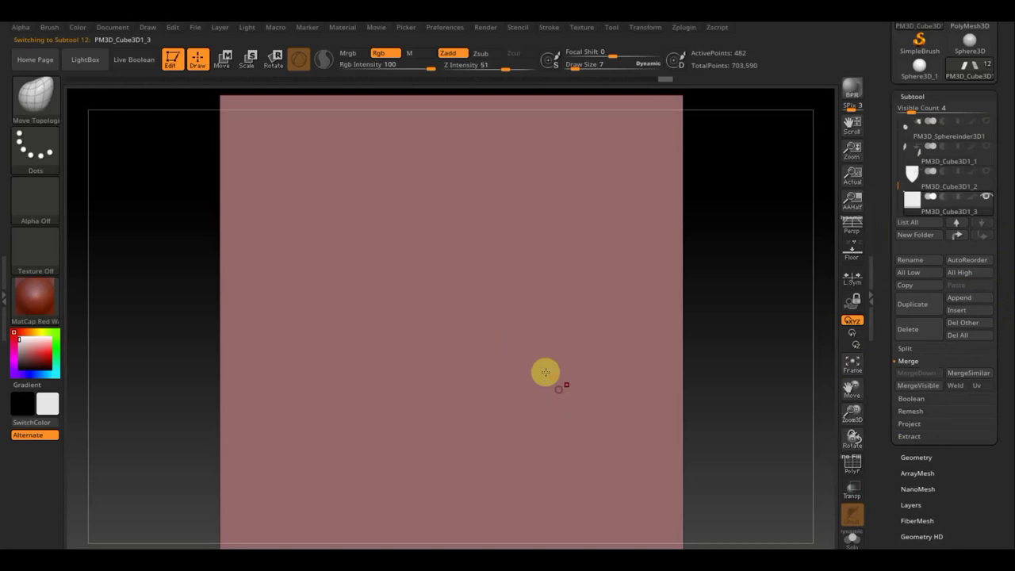
pyautogui.click(221, 59)
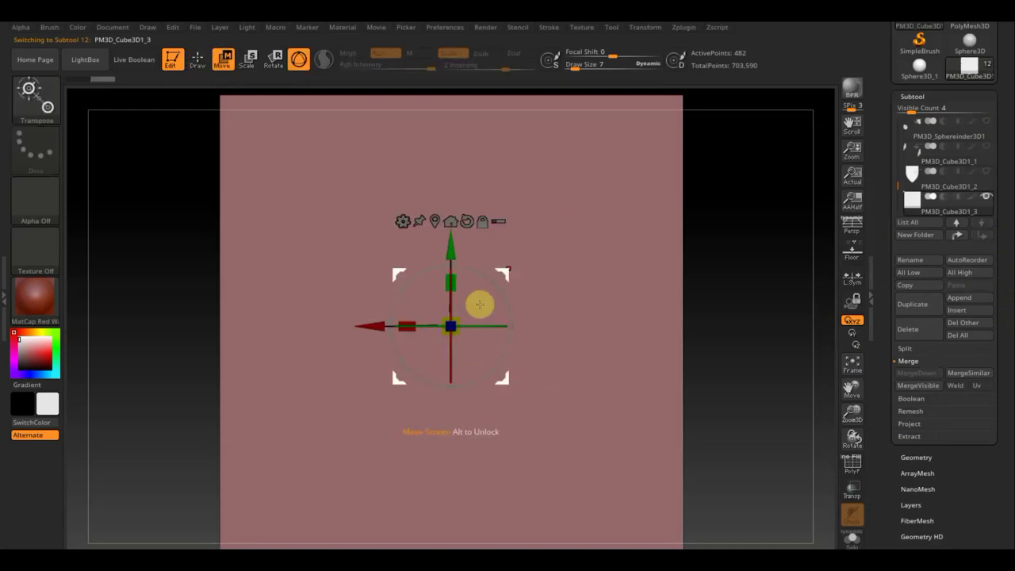
pyautogui.moveTo(458, 323)
pyautogui.mouseDown()
pyautogui.moveTo(408, 261)
pyautogui.moveTo(179, 138)
pyautogui.moveTo(70, 63)
pyautogui.mouseUp()
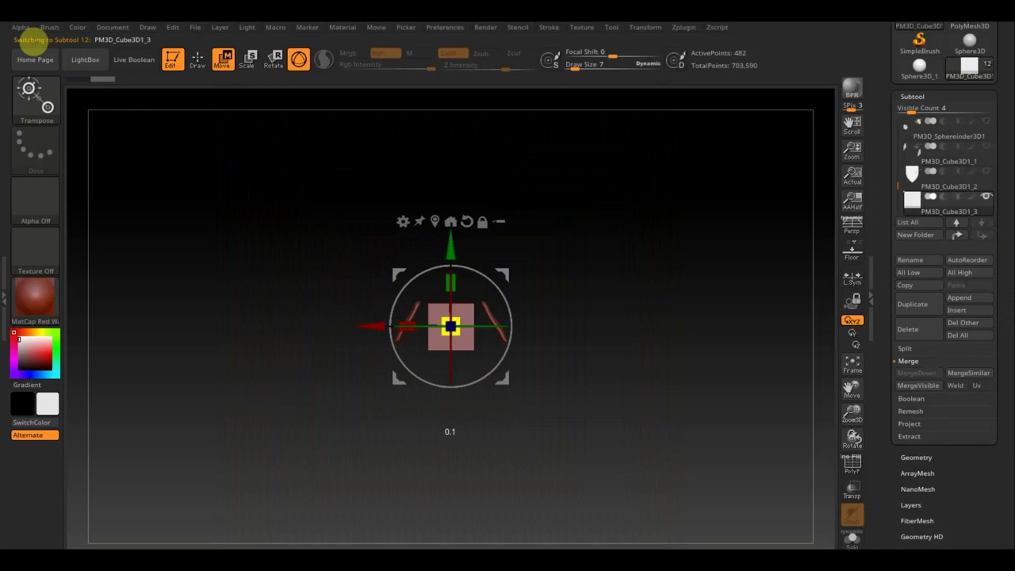
pyautogui.moveTo(451, 324); pyautogui.dragTo(451, 322)
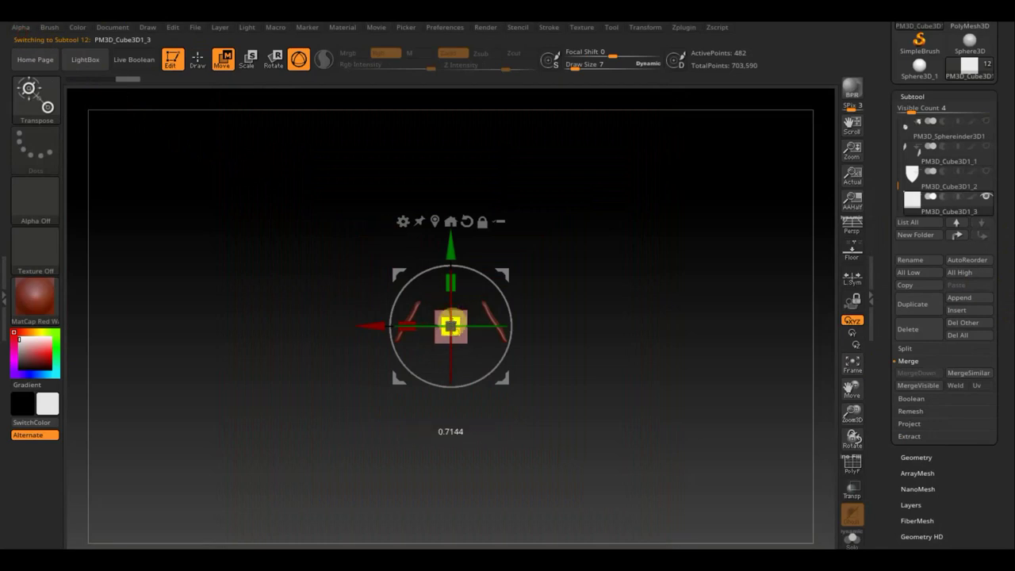
# Step: Stretch the cube along X into a thin slab and place it across the left float strut
pyautogui.moveTo(449, 243)
pyautogui.mouseDown()
pyautogui.moveTo(440, 234)
pyautogui.moveTo(437, 243)
pyautogui.moveTo(474, 274)
pyautogui.mouseUp()
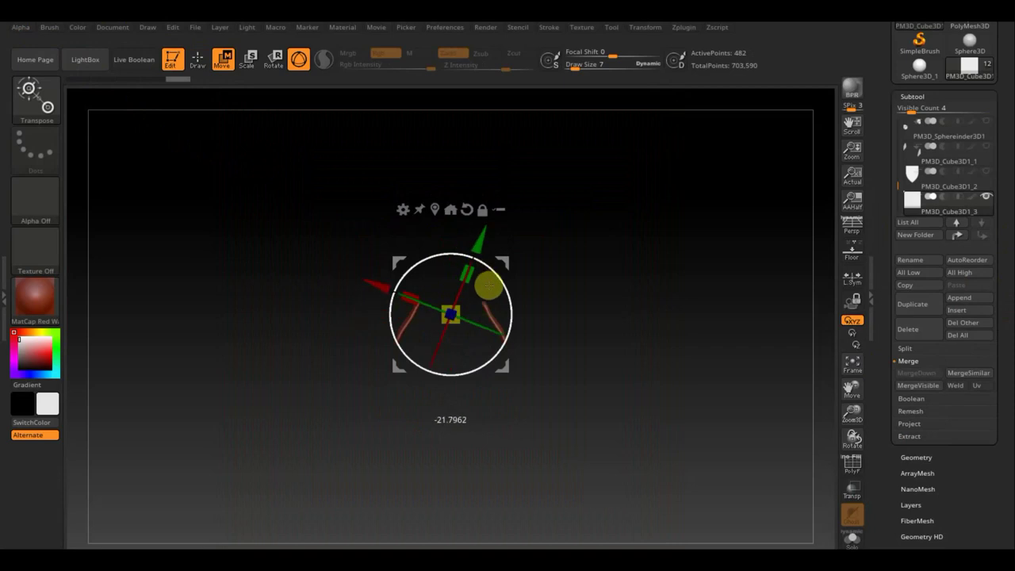
pyautogui.keyDown('alt'); pyautogui.moveTo(385, 290); pyautogui.dragTo(351, 281); pyautogui.keyUp('alt')
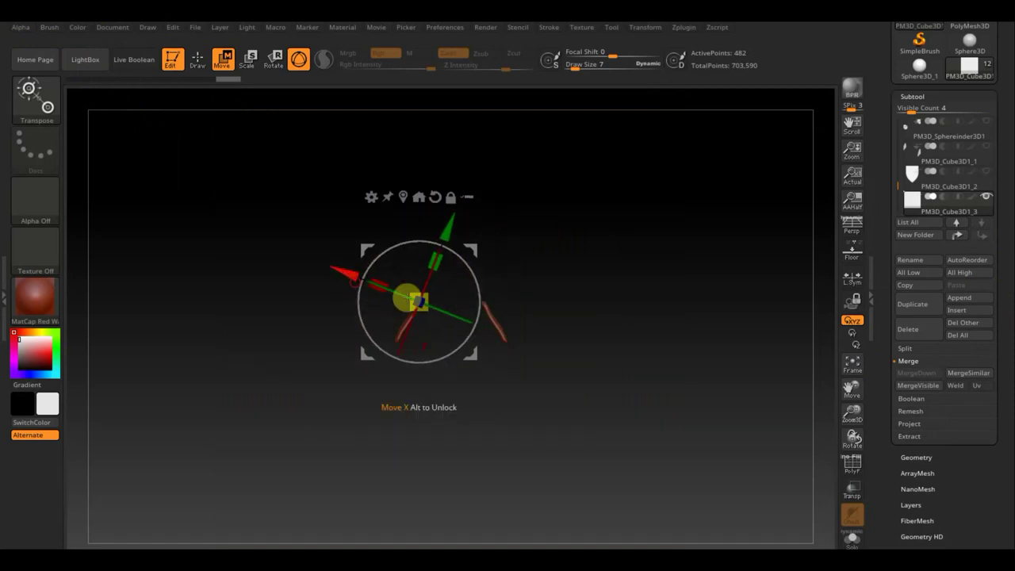
pyautogui.moveTo(550, 311); pyautogui.dragTo(732, 510)
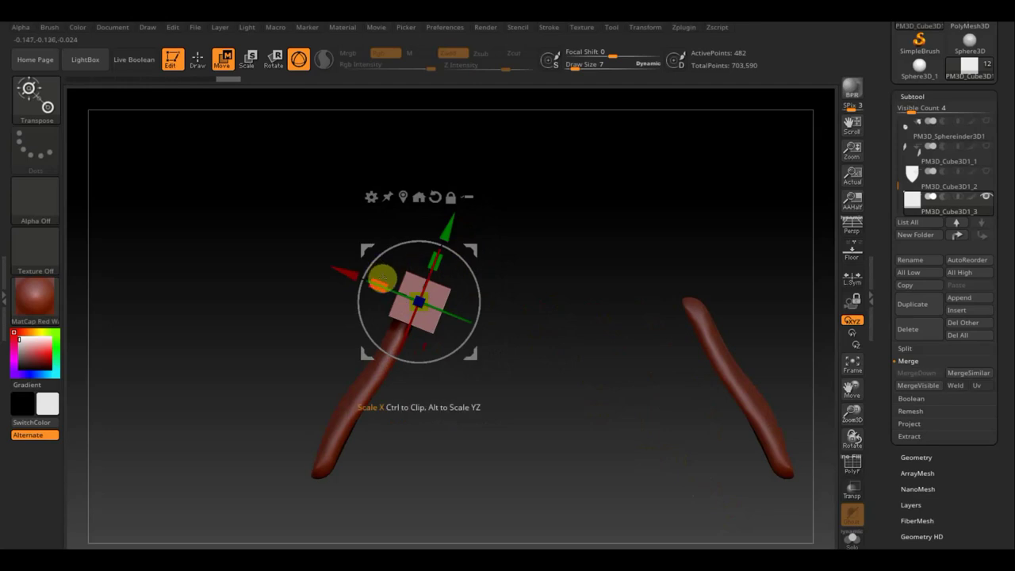
pyautogui.moveTo(382, 279)
pyautogui.mouseDown()
pyautogui.moveTo(310, 263)
pyautogui.moveTo(344, 256)
pyautogui.mouseUp()
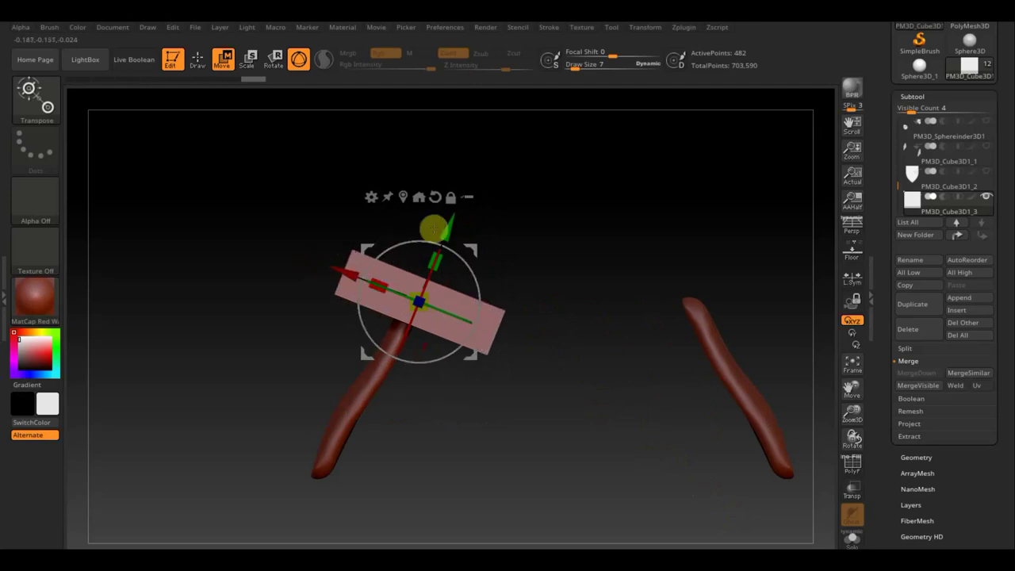
pyautogui.moveTo(454, 227); pyautogui.dragTo(437, 261)
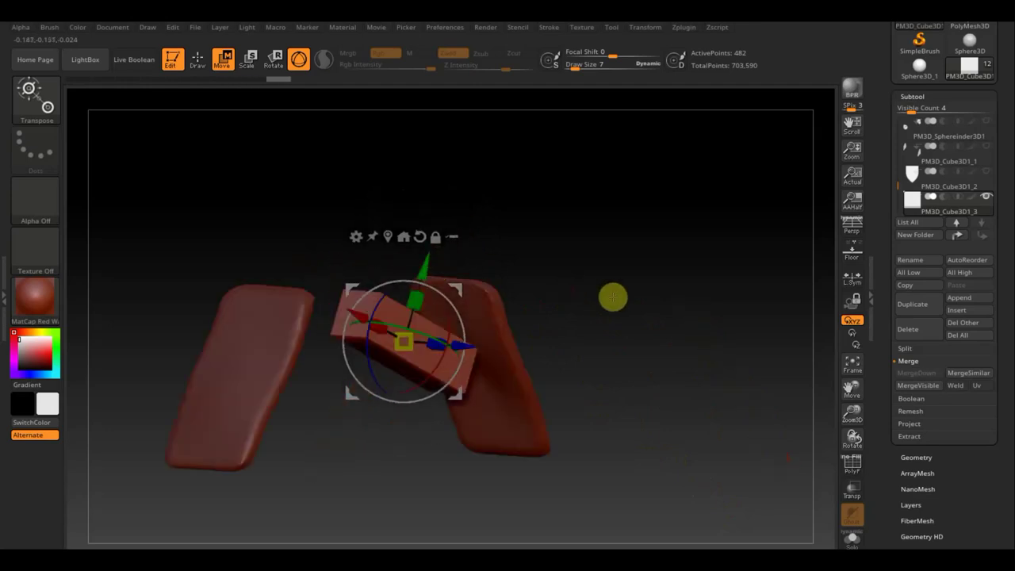
pyautogui.moveTo(613, 297)
pyautogui.mouseDown()
pyautogui.moveTo(628, 296)
pyautogui.moveTo(587, 322)
pyautogui.mouseUp()
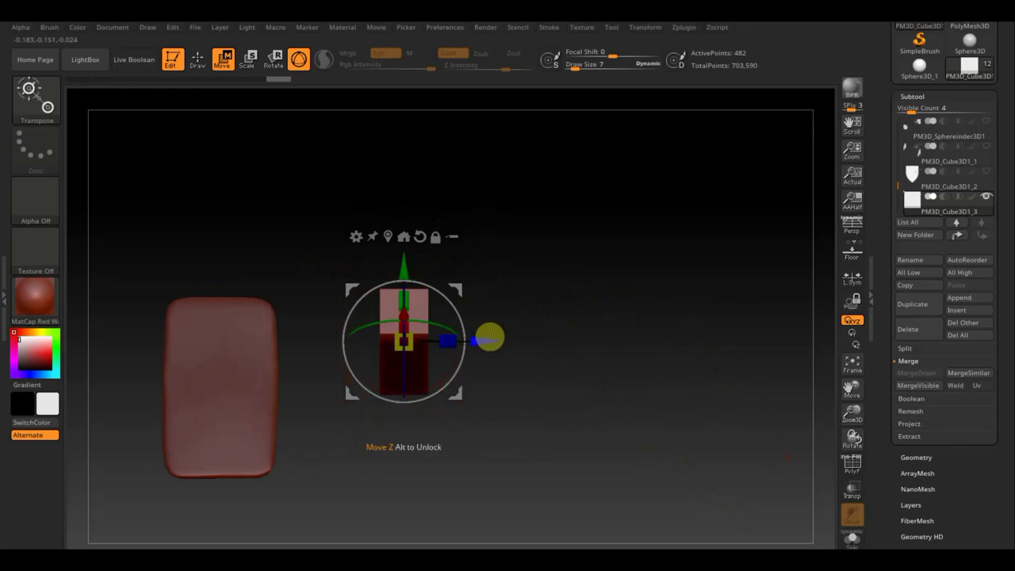
pyautogui.moveTo(489, 336); pyautogui.dragTo(293, 360)
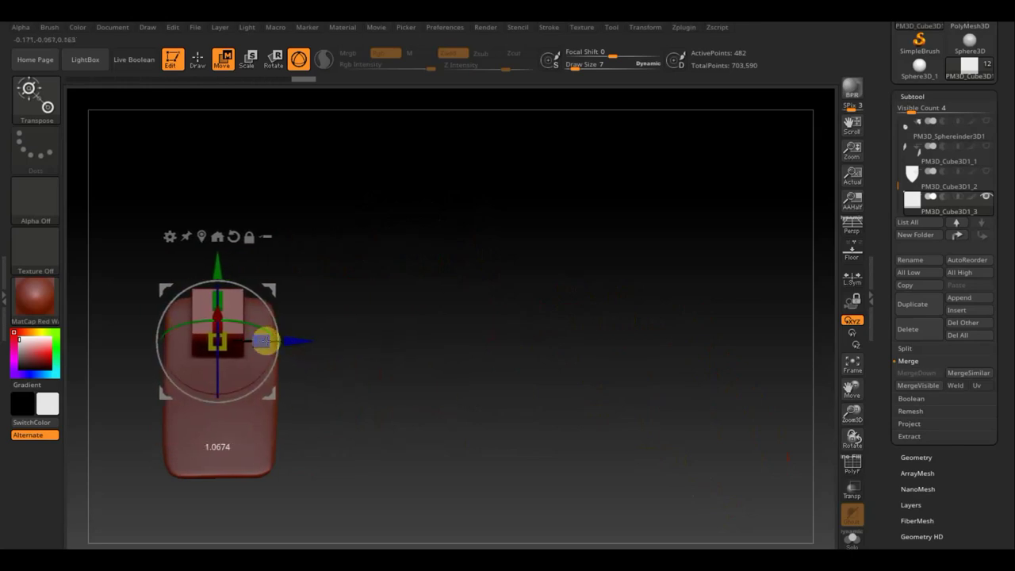
pyautogui.moveTo(264, 341); pyautogui.dragTo(286, 350)
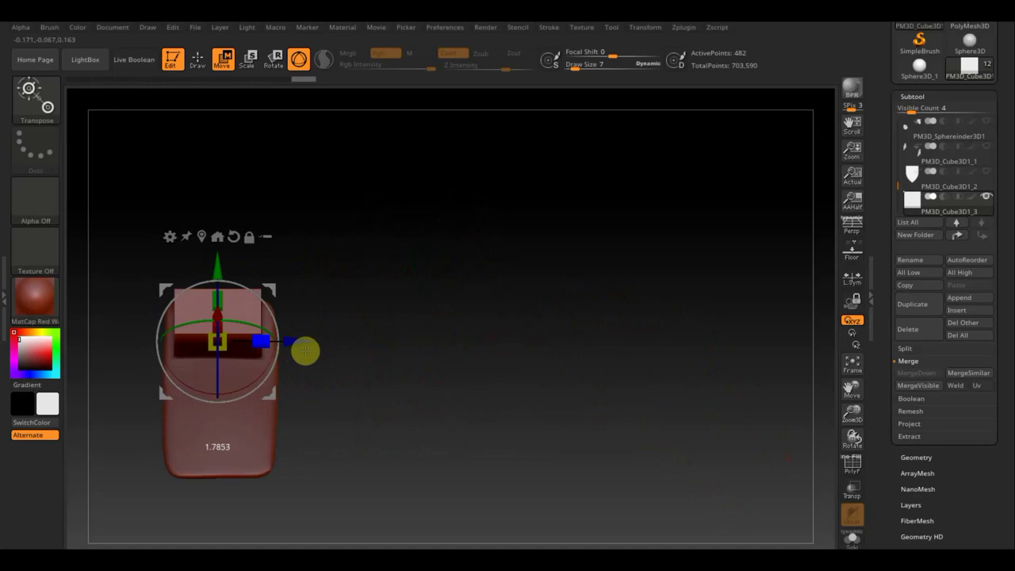
pyautogui.moveTo(309, 341); pyautogui.dragTo(306, 342)
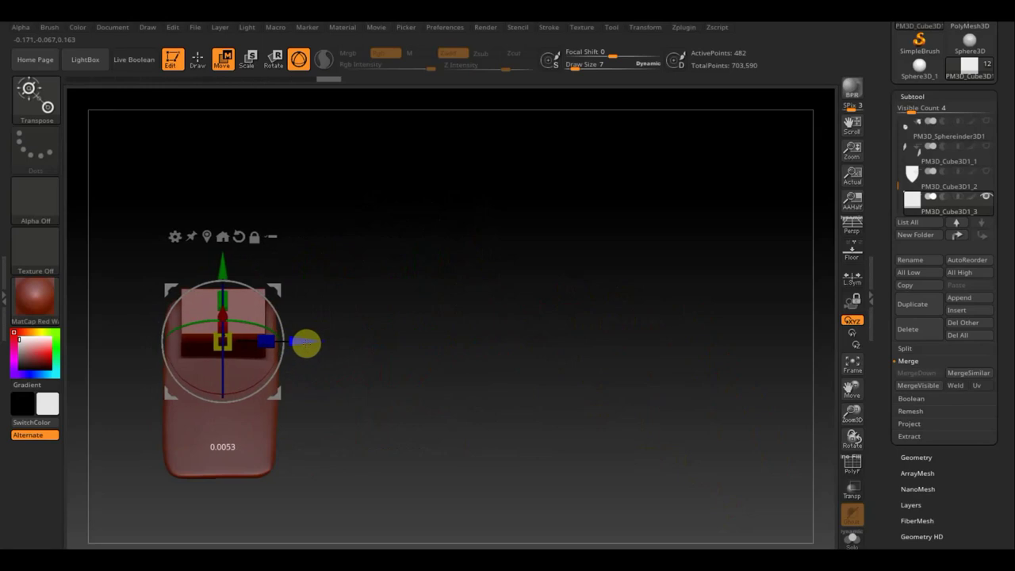
pyautogui.moveTo(433, 299)
pyautogui.mouseDown()
pyautogui.moveTo(421, 351)
pyautogui.moveTo(370, 322)
pyautogui.mouseUp()
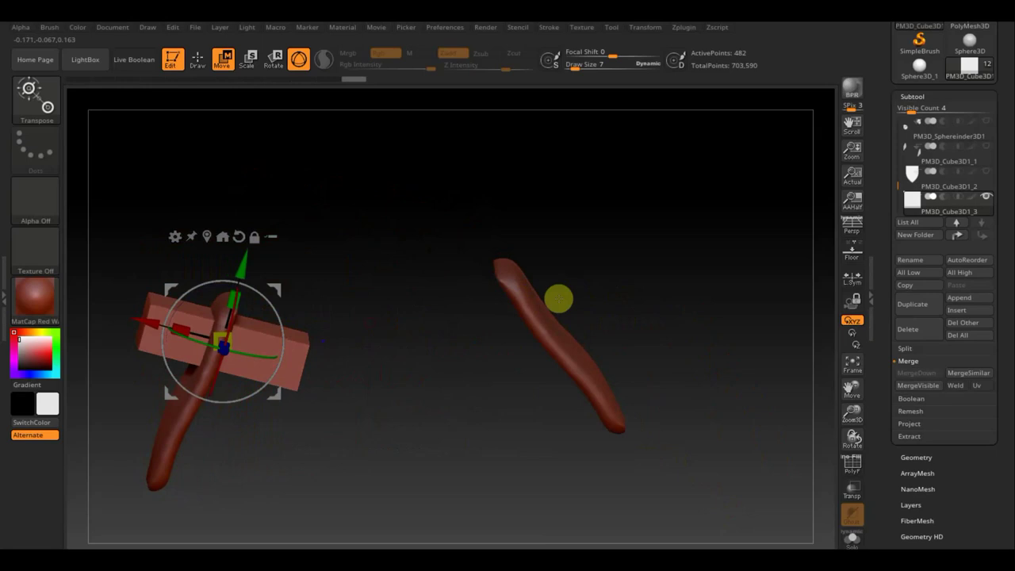
pyautogui.moveTo(558, 294); pyautogui.dragTo(645, 309)
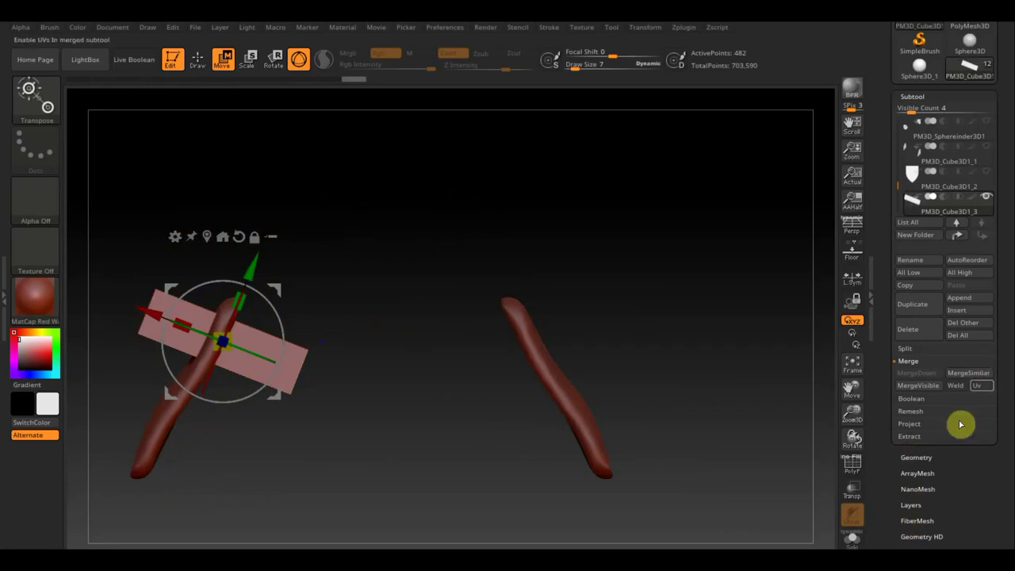
# Step: DynaMesh the slab at resolution 560 for even topology
pyautogui.click(912, 455)
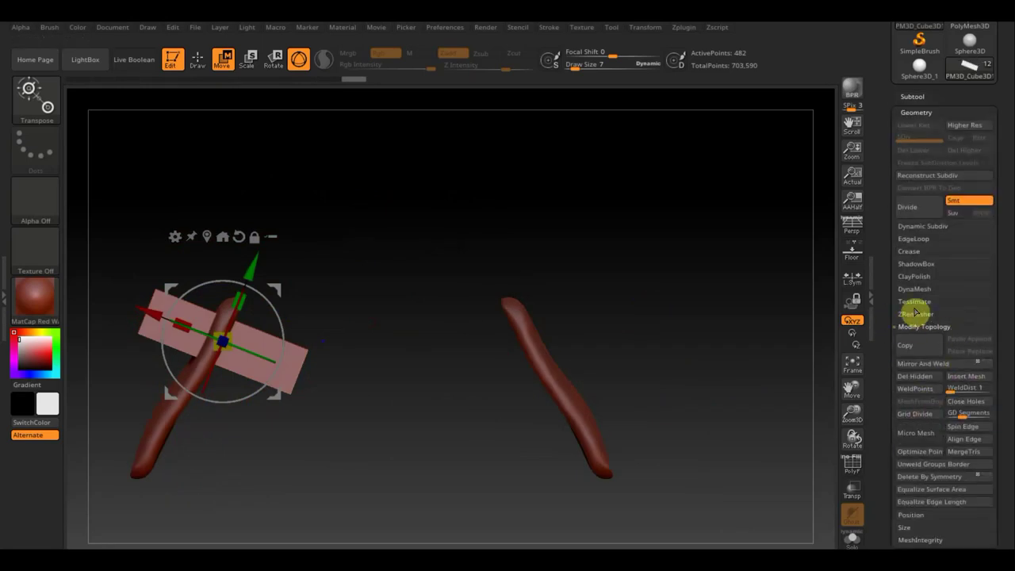
pyautogui.click(912, 290)
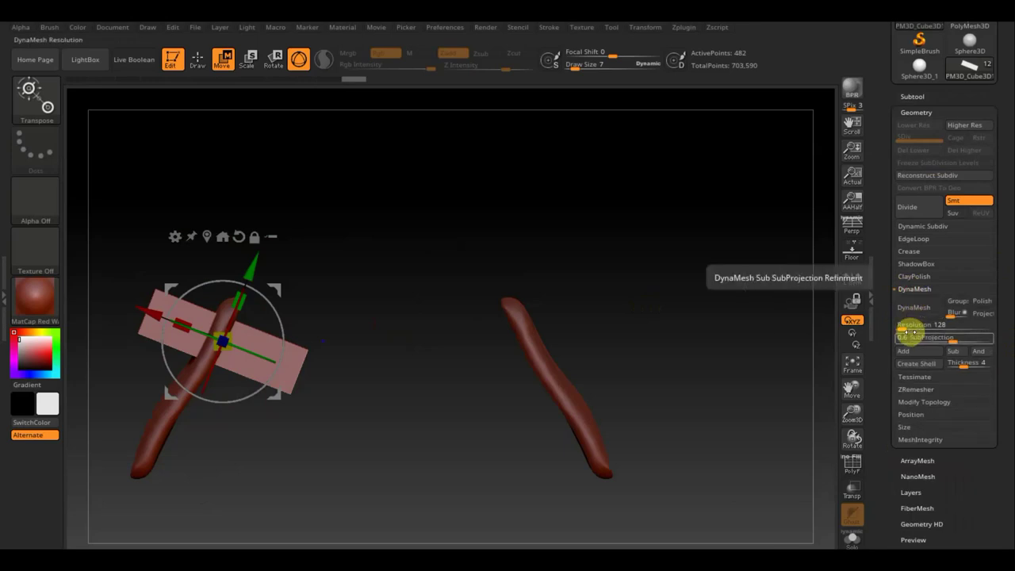
pyautogui.moveTo(903, 328); pyautogui.dragTo(915, 317)
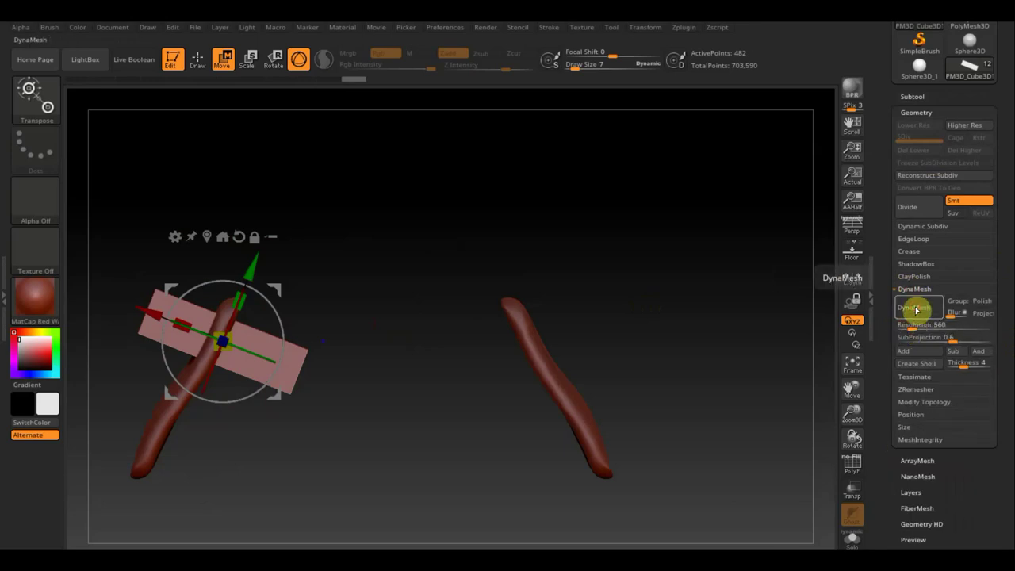
pyautogui.click(916, 309)
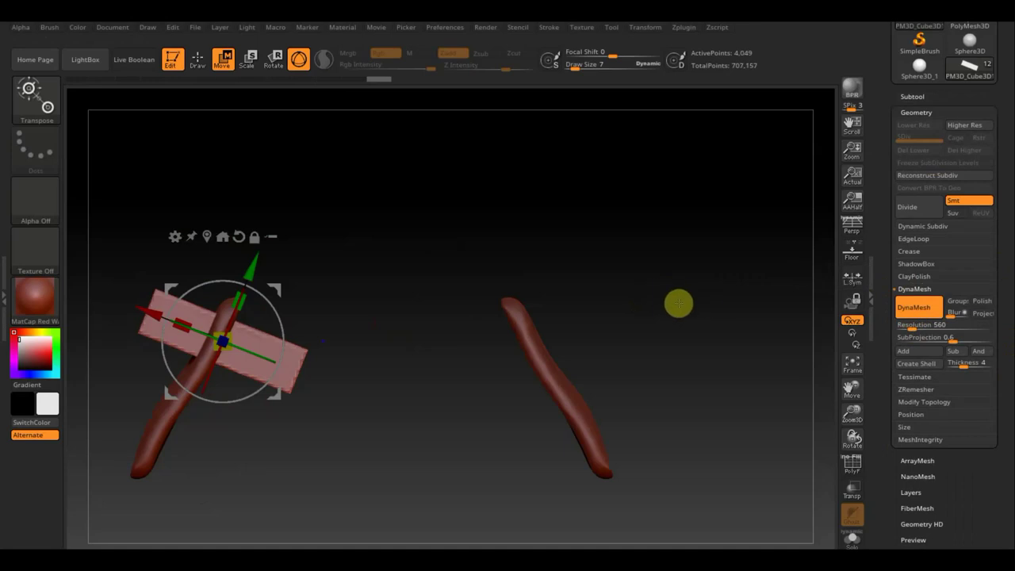
# Step: Subdivide the slab once, delete the lower level, and move it to the top of the subtool list
pyautogui.hotkey('ctrl', 'd')
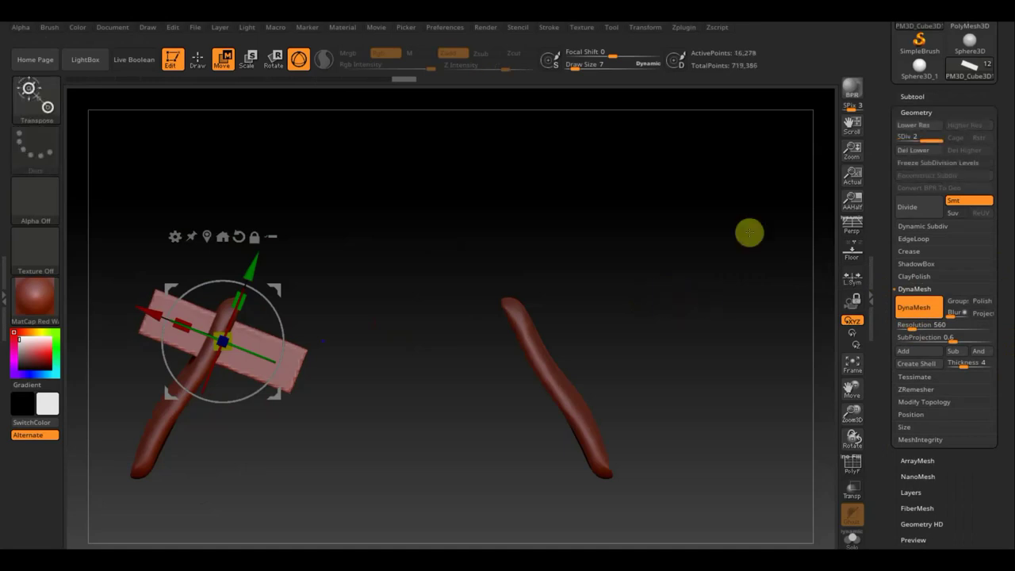
pyautogui.click(922, 150)
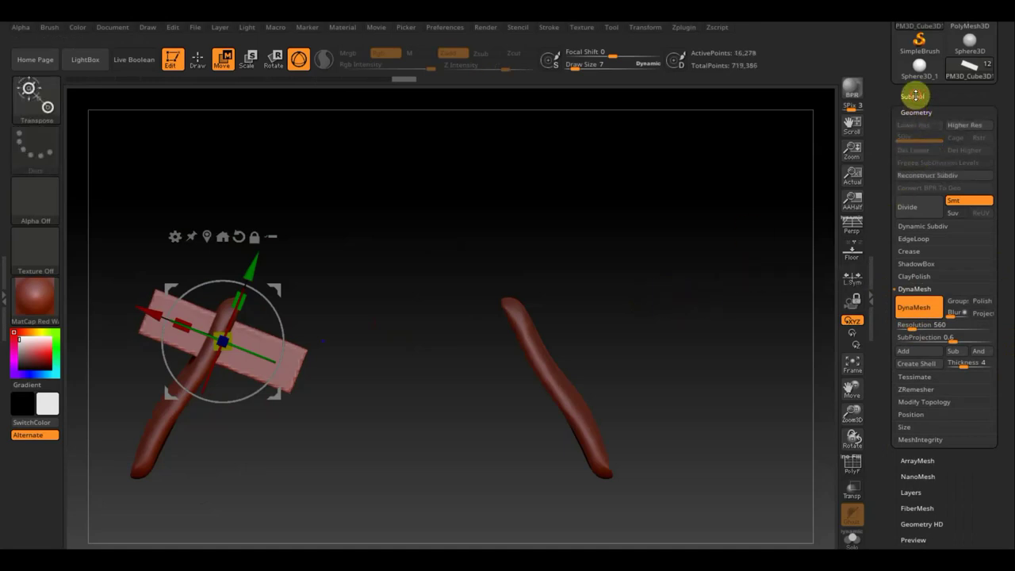
pyautogui.click(913, 96)
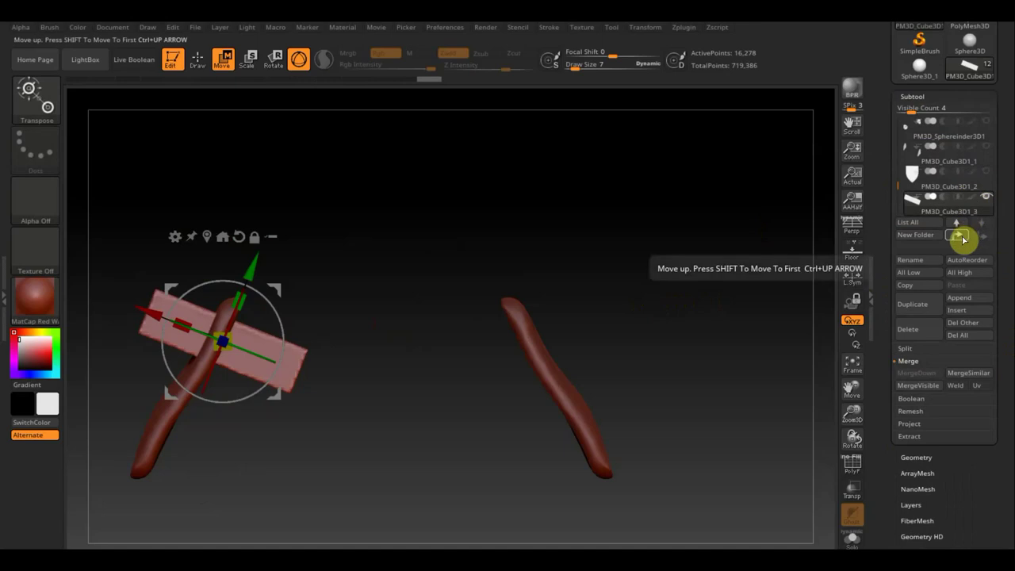
pyautogui.keyDown('shift'); pyautogui.click(961, 238); pyautogui.keyUp('shift')
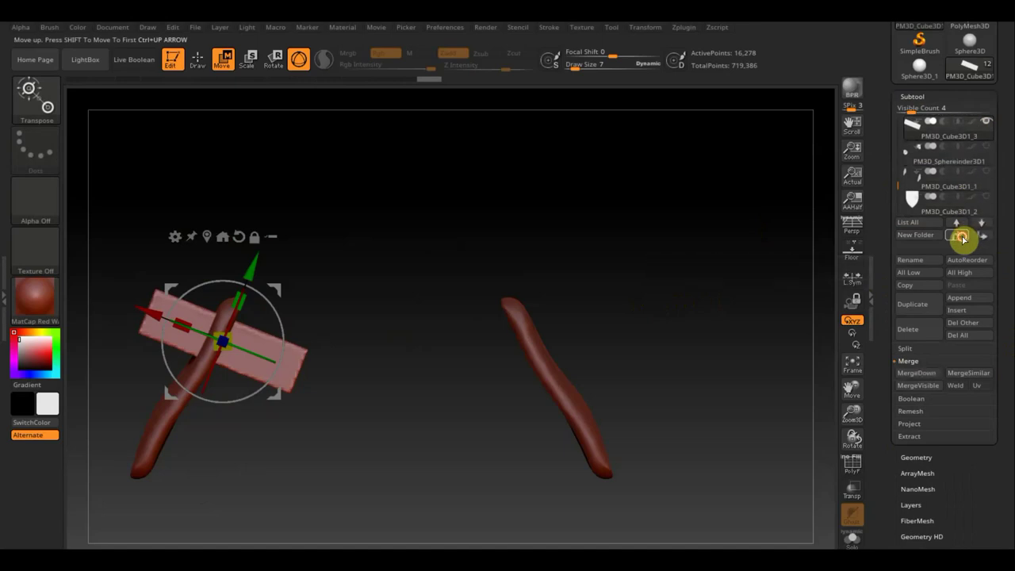
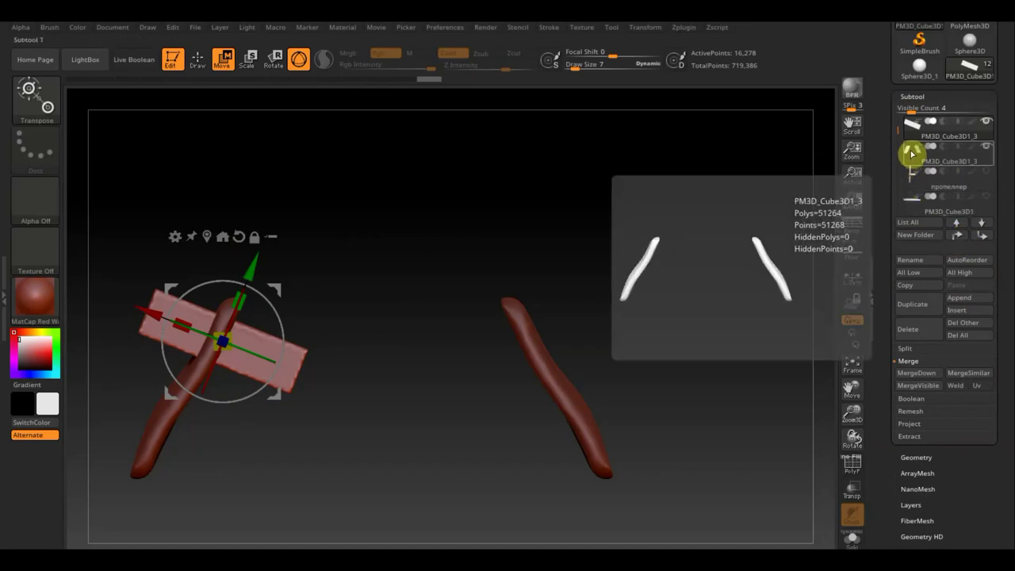
# Step: Move the bar subtool down one place and merge the struts into it with MergeDown
pyautogui.click(976, 227)
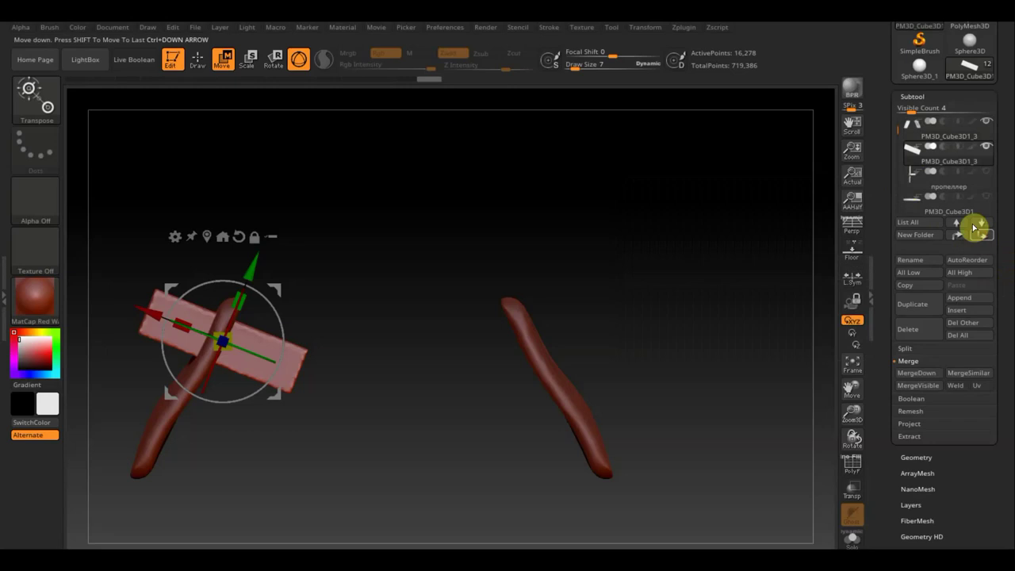
pyautogui.click(918, 138)
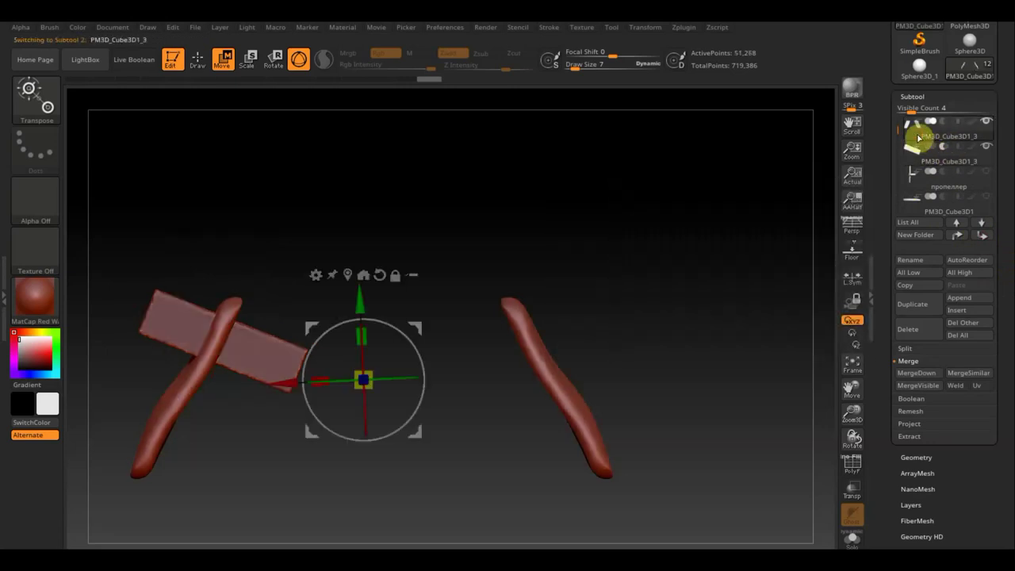
pyautogui.click(919, 375)
pyautogui.click(795, 396)
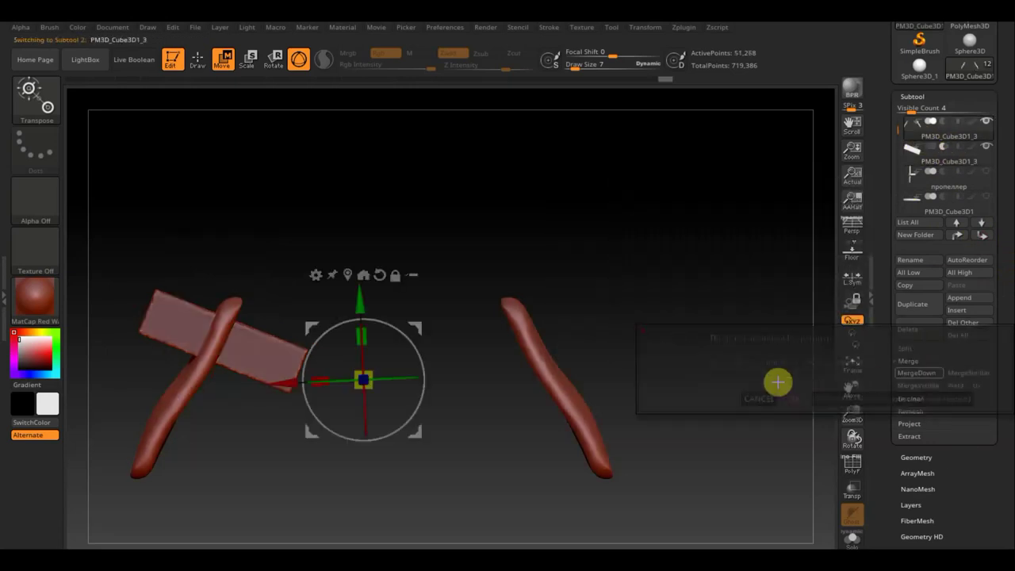
# Step: Switch the masking stroke type back to Freehand
pyautogui.keyDown('ctrl'); pyautogui.moveTo(647, 156); pyautogui.dragTo(756, 286); pyautogui.keyUp('ctrl')
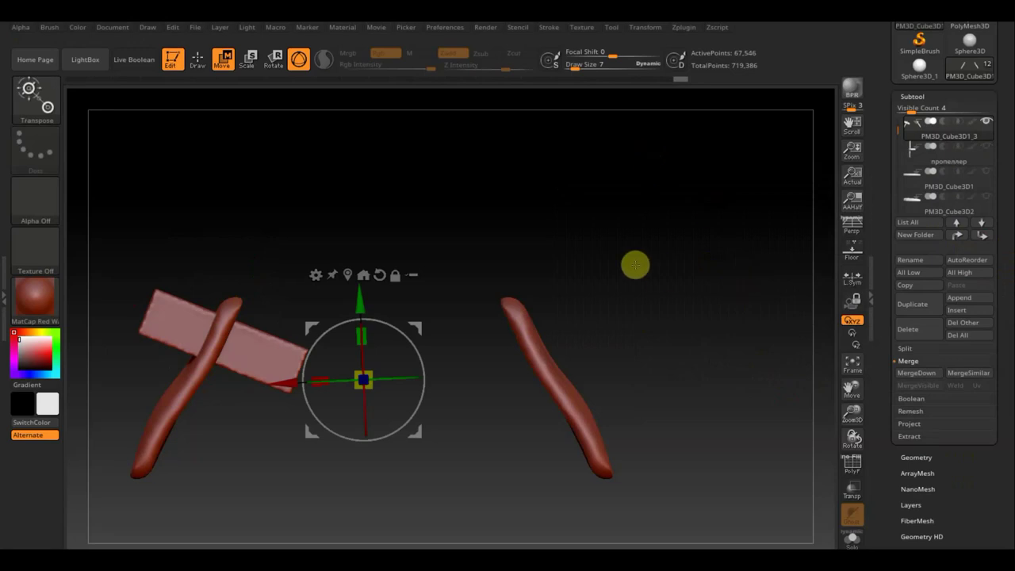
pyautogui.keyDown('ctrl'); pyautogui.click(32, 148); pyautogui.keyUp('ctrl')
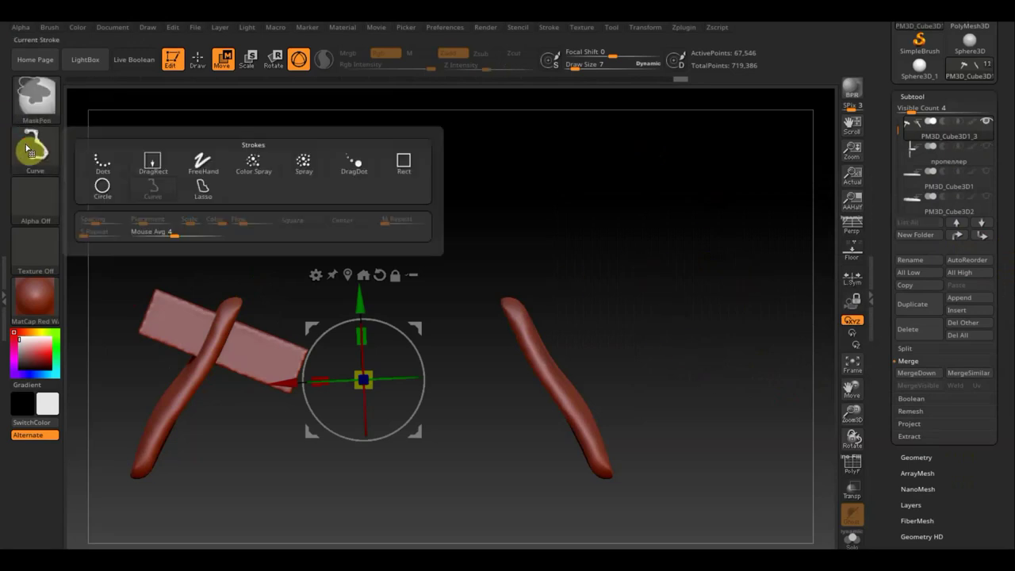
pyautogui.keyDown('ctrl'); pyautogui.click(203, 163); pyautogui.keyUp('ctrl')
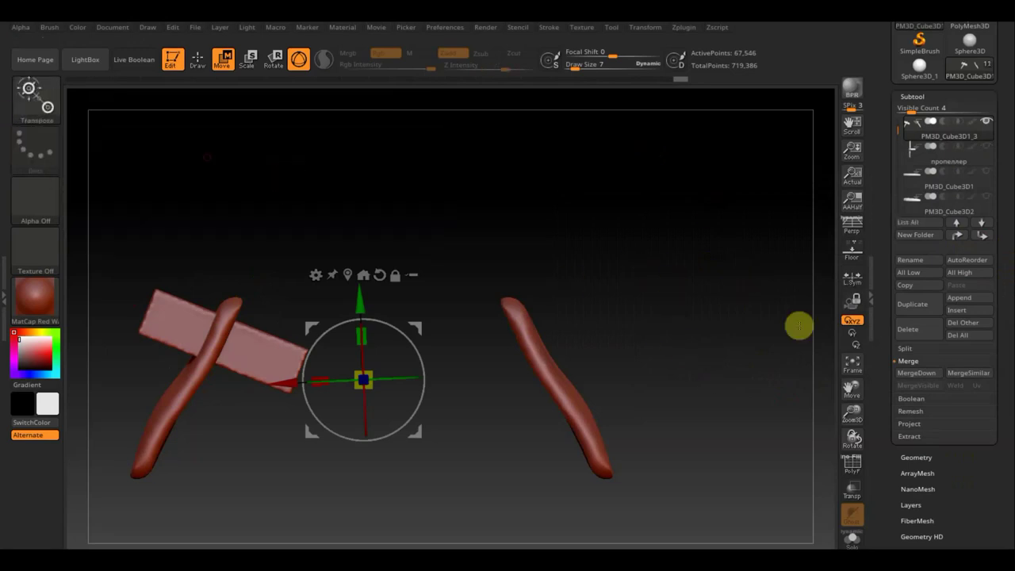
# Step: Remesh the merged struts with DynaMesh and check them edge-on
pyautogui.click(918, 458)
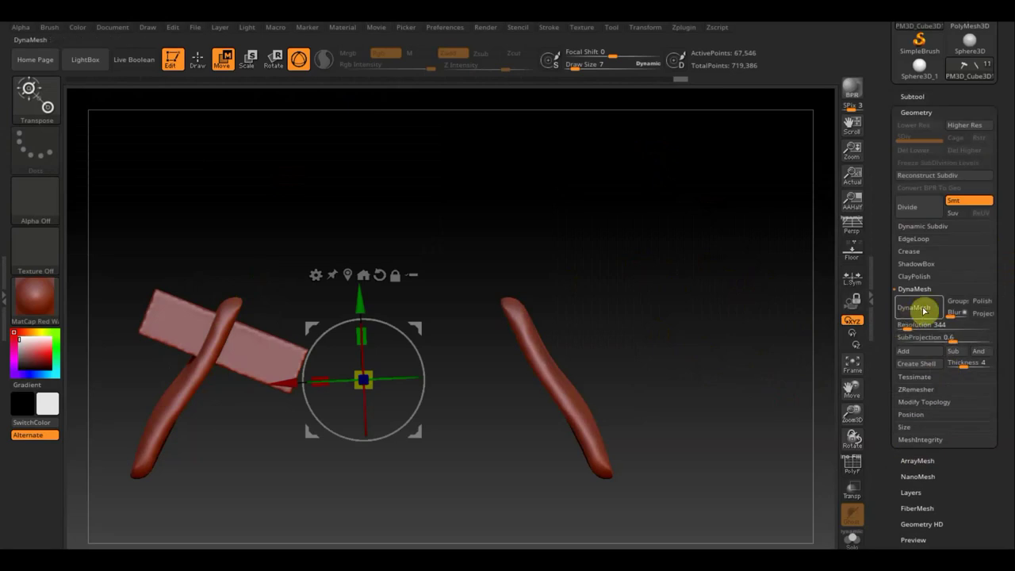
pyautogui.click(916, 310)
pyautogui.moveTo(727, 377); pyautogui.dragTo(727, 387)
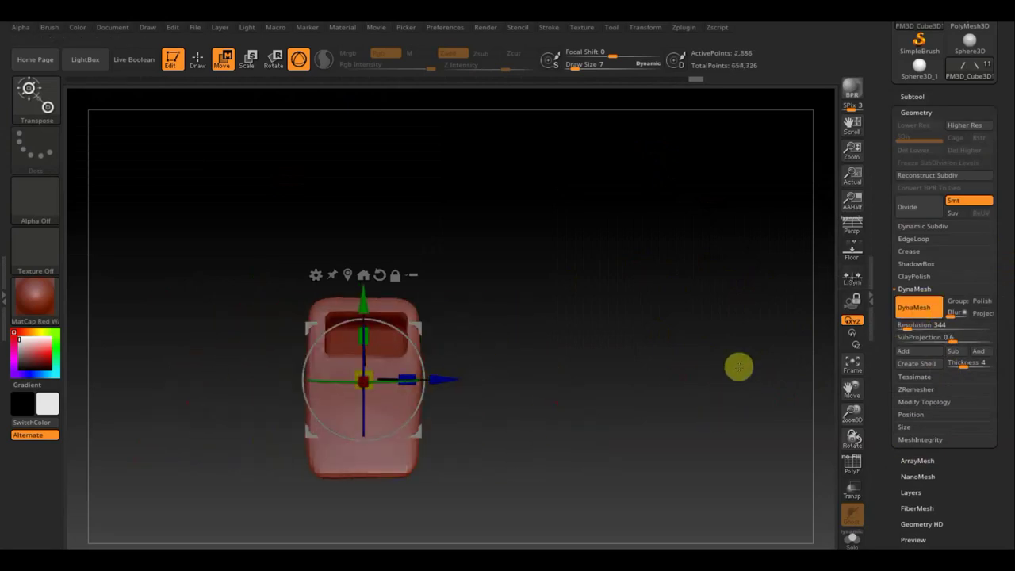
pyautogui.moveTo(622, 322)
pyautogui.mouseDown()
pyautogui.moveTo(576, 336)
pyautogui.moveTo(658, 334)
pyautogui.mouseUp()
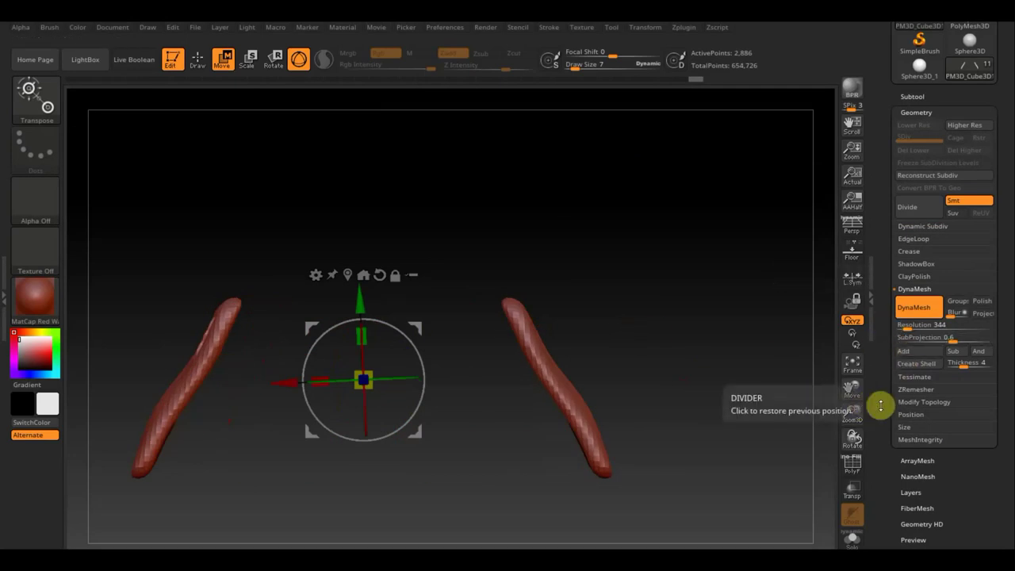
# Step: Mirror and weld the struts into a symmetric pair, then show all subtools again
pyautogui.click(926, 403)
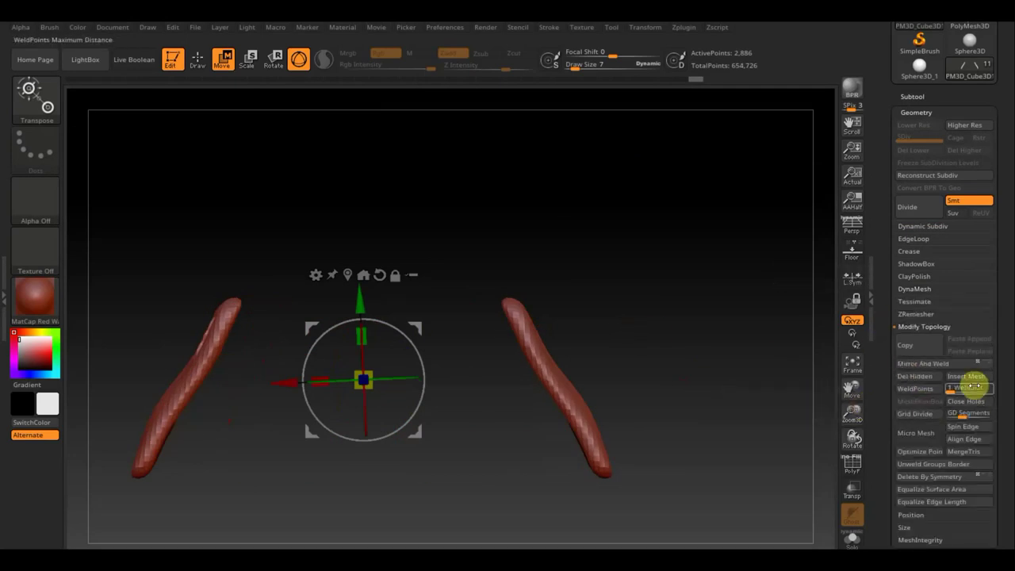
pyautogui.click(938, 364)
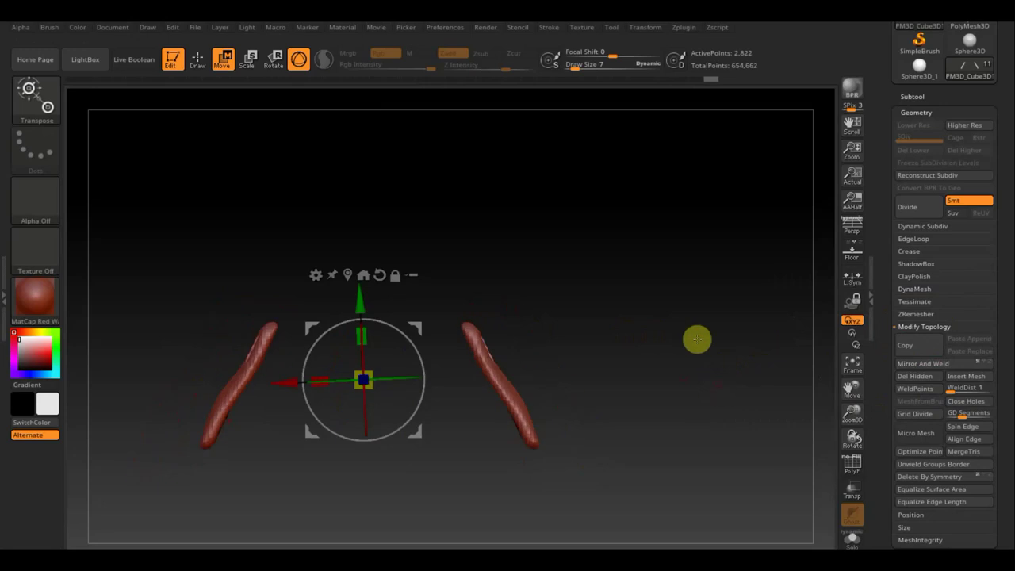
pyautogui.click(934, 96)
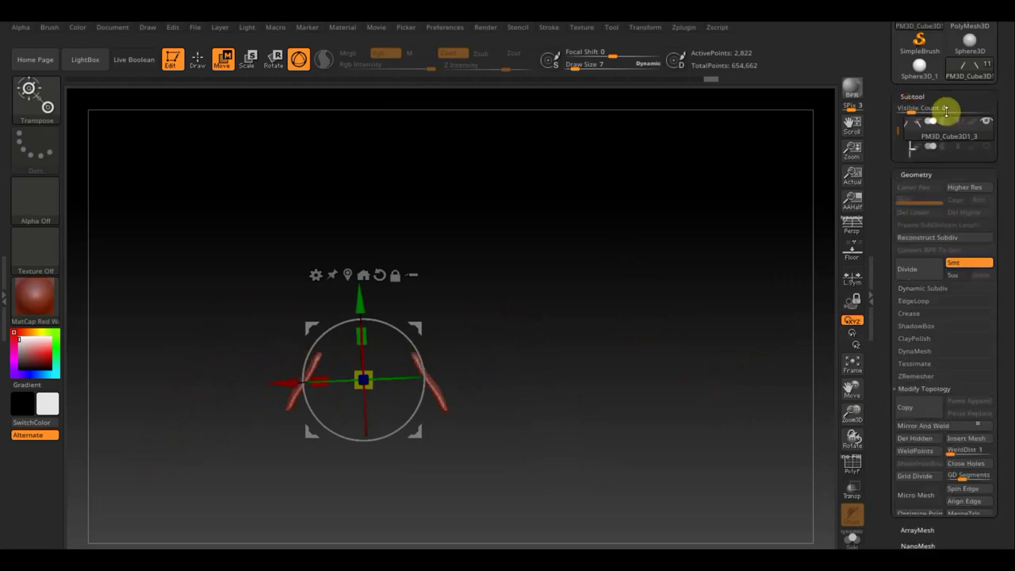
pyautogui.click(987, 127)
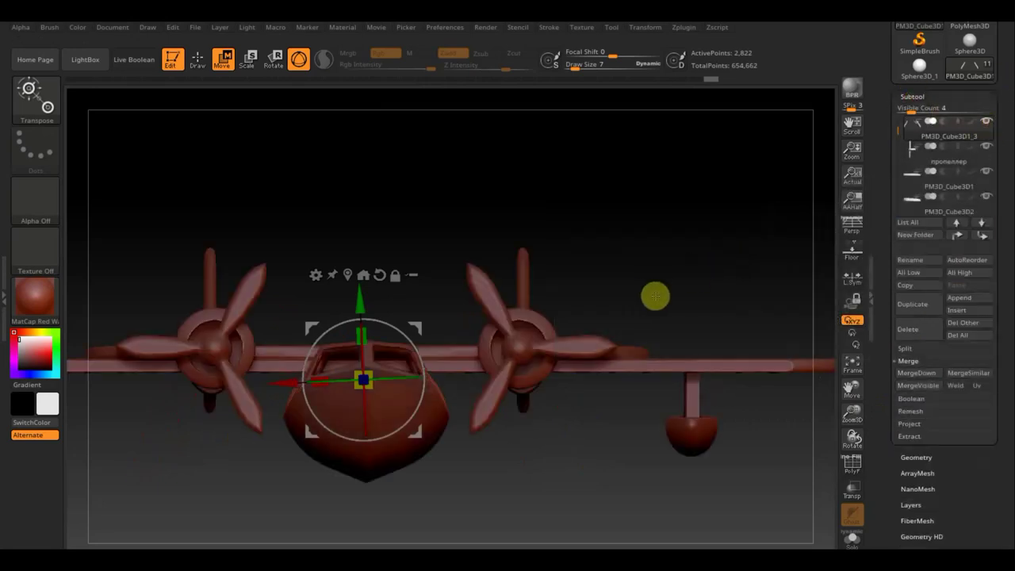
# Step: Orbit and zoom around the seaplane, ending on a zoomed-out top-down view
pyautogui.moveTo(655, 294)
pyautogui.mouseDown()
pyautogui.moveTo(598, 220)
pyautogui.moveTo(648, 262)
pyautogui.moveTo(598, 279)
pyautogui.moveTo(661, 262)
pyautogui.moveTo(626, 317)
pyautogui.moveTo(709, 310)
pyautogui.moveTo(589, 312)
pyautogui.mouseUp()
pyautogui.moveTo(680, 254)
pyautogui.mouseDown()
pyautogui.moveTo(736, 421)
pyautogui.moveTo(669, 410)
pyautogui.moveTo(621, 425)
pyautogui.moveTo(714, 422)
pyautogui.moveTo(626, 421)
pyautogui.moveTo(711, 421)
pyautogui.moveTo(685, 420)
pyautogui.mouseUp()
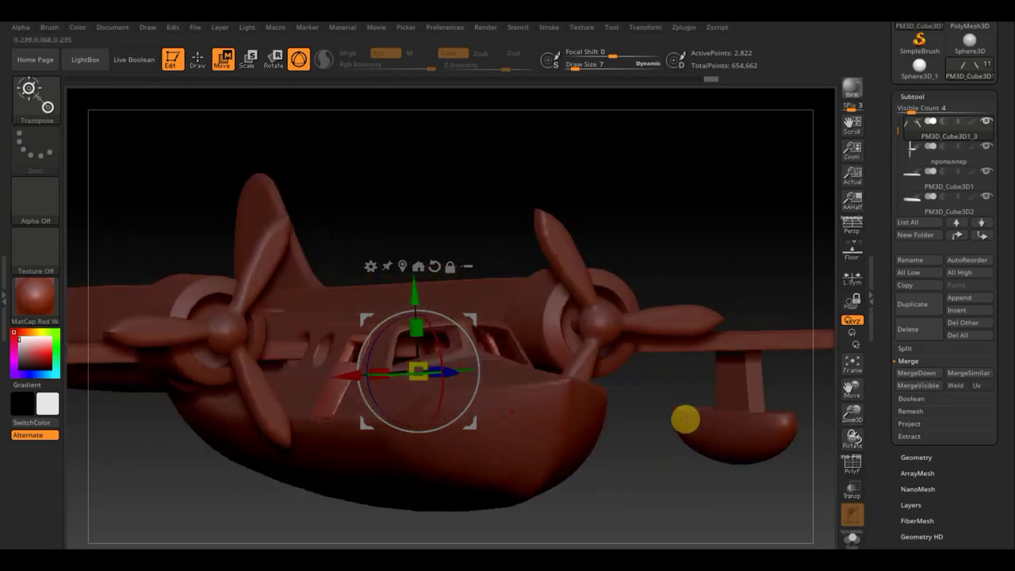
pyautogui.moveTo(662, 472)
pyautogui.mouseDown()
pyautogui.moveTo(652, 479)
pyautogui.moveTo(675, 537)
pyautogui.moveTo(746, 421)
pyautogui.moveTo(686, 322)
pyautogui.moveTo(698, 327)
pyautogui.moveTo(705, 468)
pyautogui.moveTo(695, 444)
pyautogui.mouseUp()
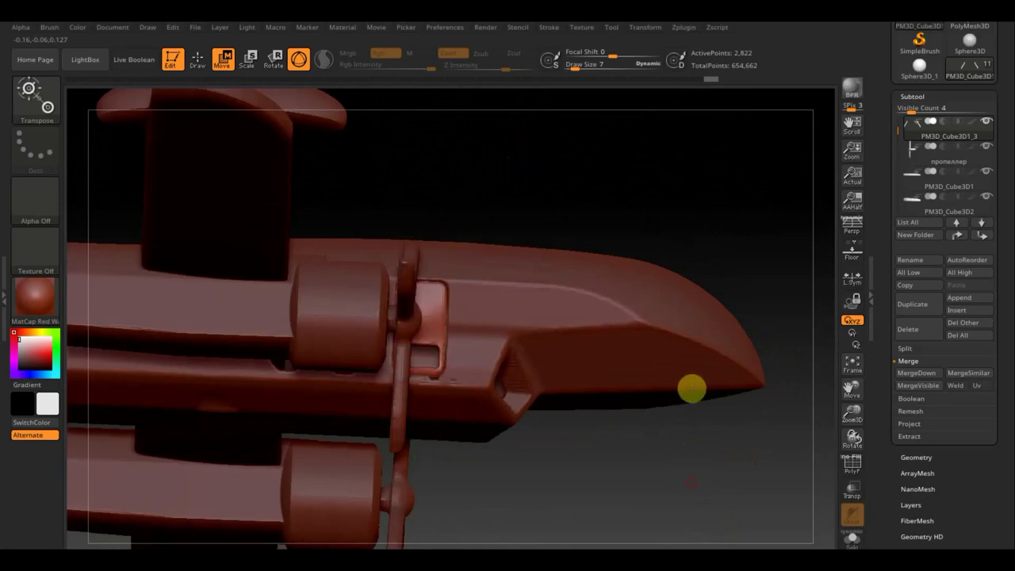
pyautogui.keyDown('shift'); pyautogui.moveTo(691, 387); pyautogui.dragTo(692, 341); pyautogui.keyUp('shift')
pyautogui.keyDown('shift'); pyautogui.moveTo(705, 224); pyautogui.dragTo(706, 225); pyautogui.keyUp('shift')
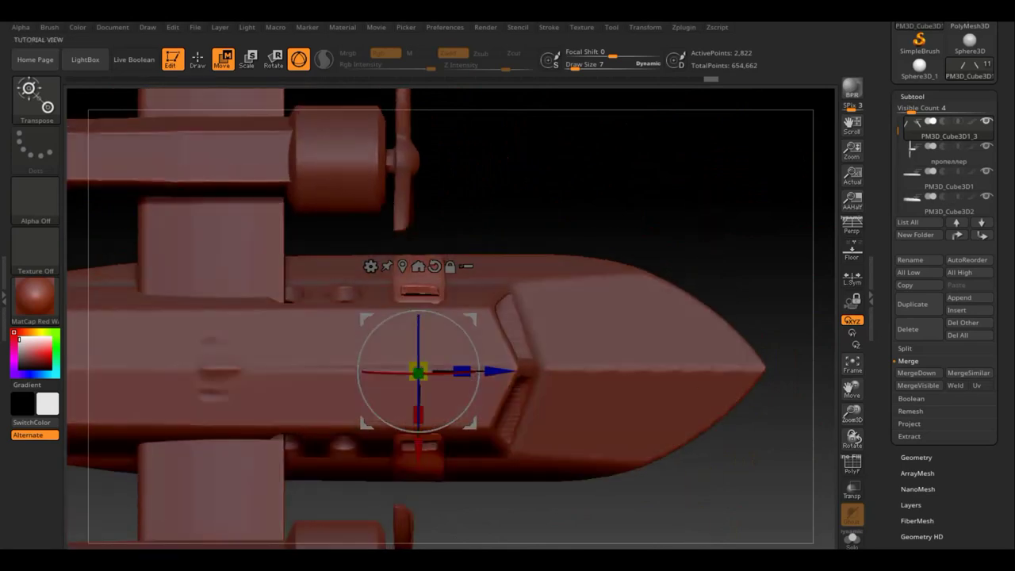
pyautogui.moveTo(729, 533)
pyautogui.keyDown('alt'); pyautogui.mouseDown()
pyautogui.moveTo(718, 481)
pyautogui.moveTo(641, 370)
pyautogui.mouseUp(); pyautogui.keyUp('alt')
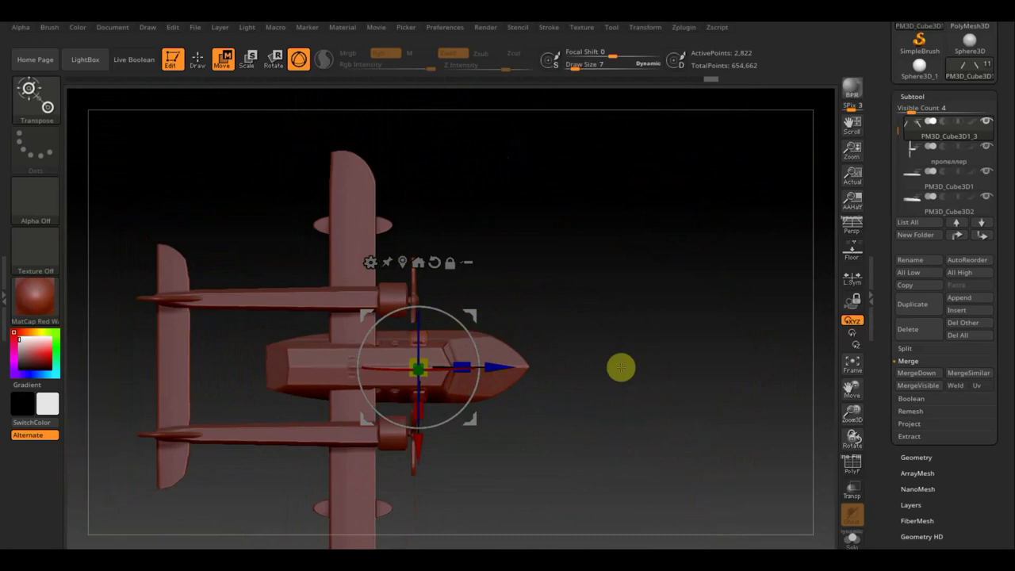
# Step: Shift the wing slightly back toward the tail
pyautogui.press('n')
pyautogui.click(551, 421)
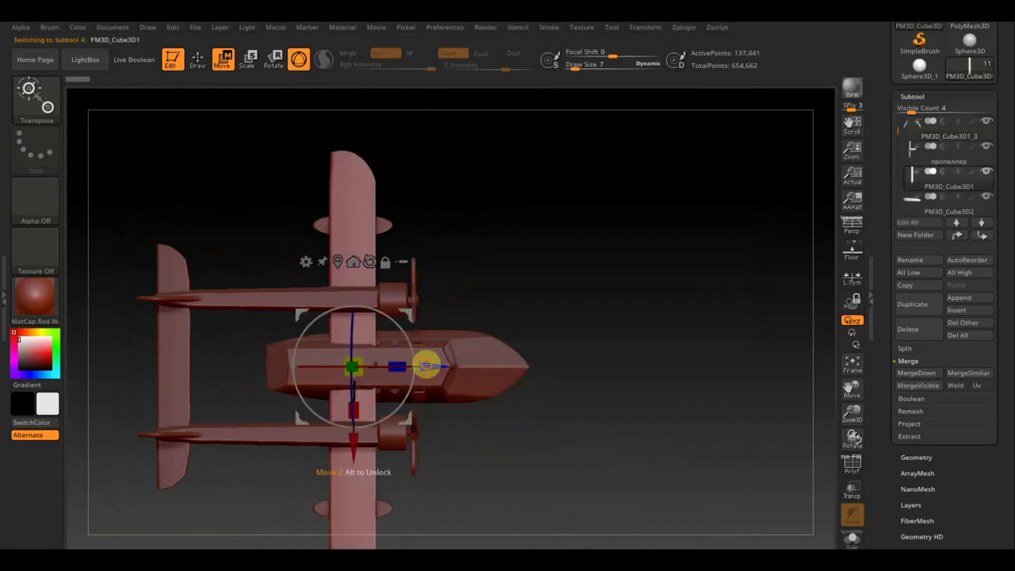
pyautogui.moveTo(425, 365); pyautogui.dragTo(417, 365)
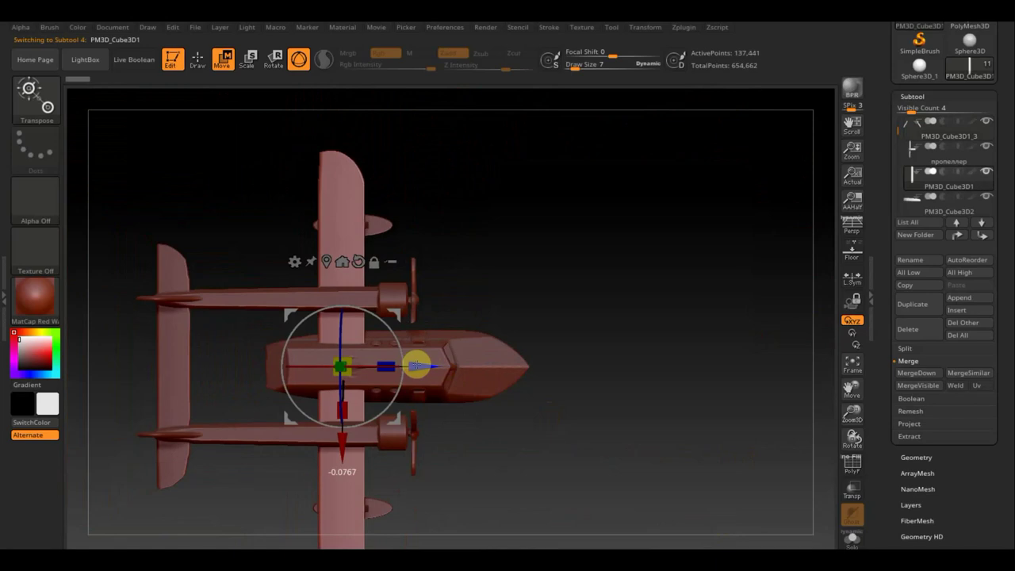
pyautogui.moveTo(548, 401)
pyautogui.mouseDown()
pyautogui.moveTo(547, 258)
pyautogui.moveTo(557, 215)
pyautogui.moveTo(613, 362)
pyautogui.mouseUp()
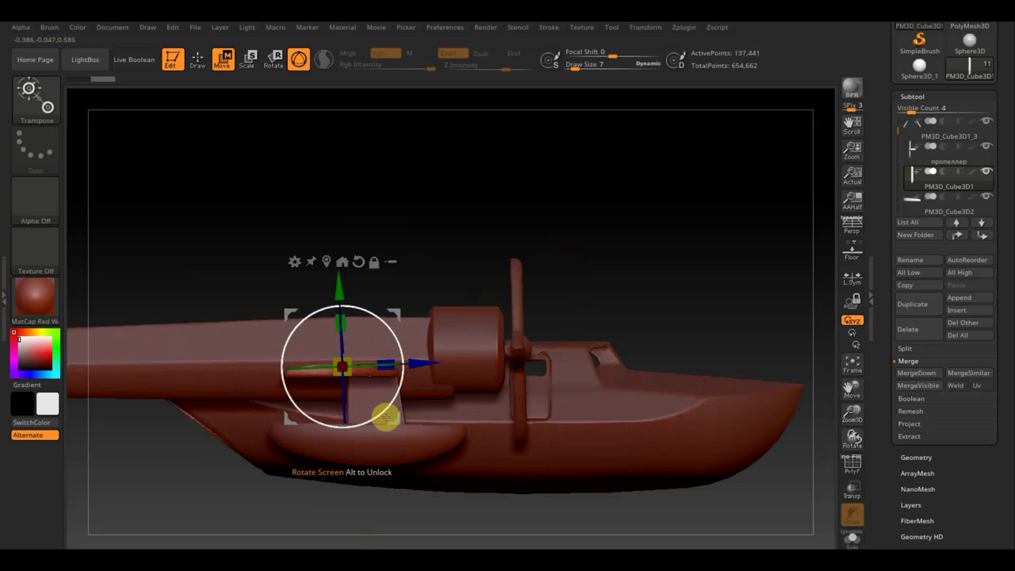
# Step: Slide the oval wing float and the support block above it back toward the tail
pyautogui.press('n')
pyautogui.moveTo(510, 459)
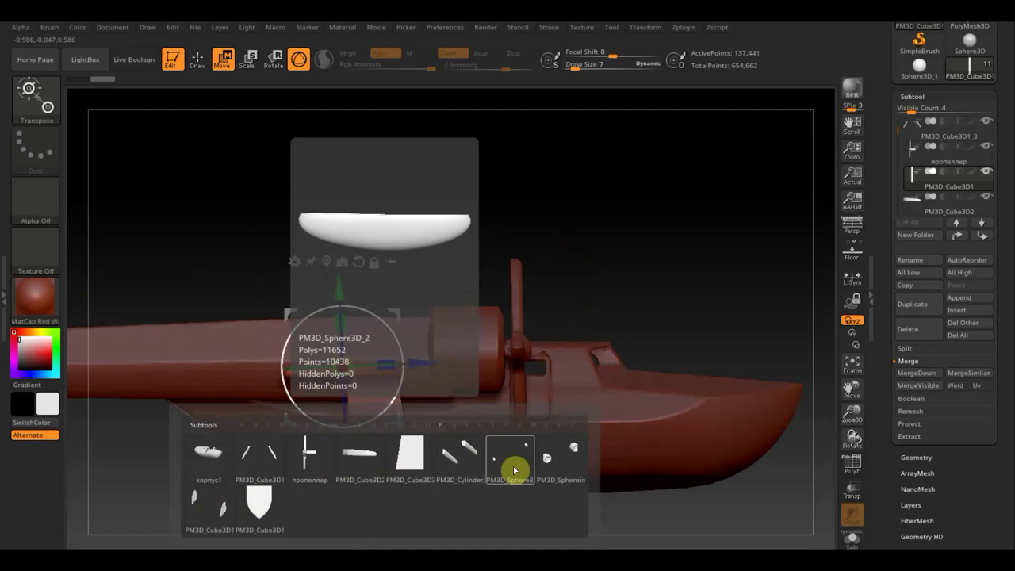
pyautogui.click(514, 471)
pyautogui.moveTo(443, 431); pyautogui.dragTo(414, 431)
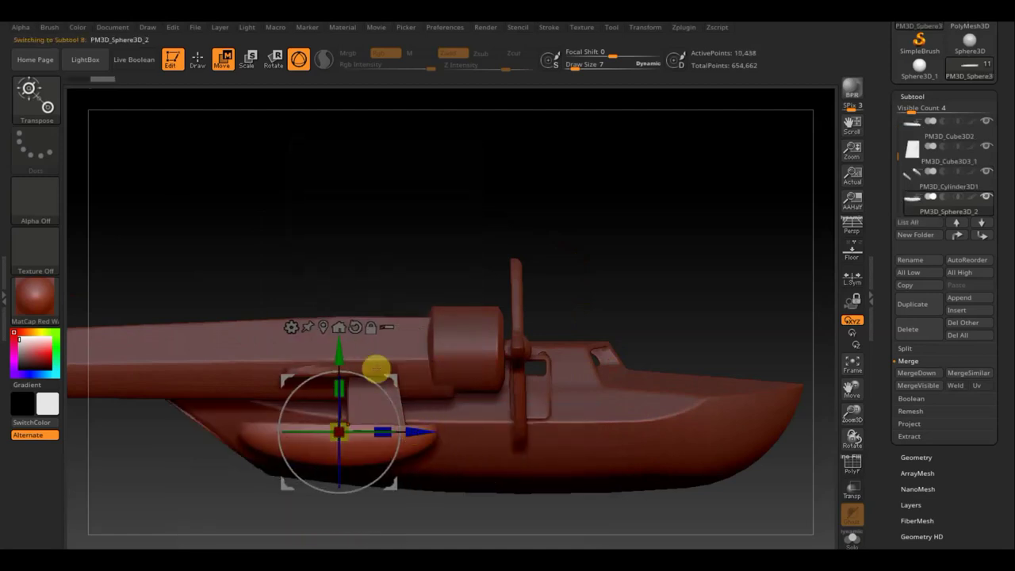
pyautogui.press('n')
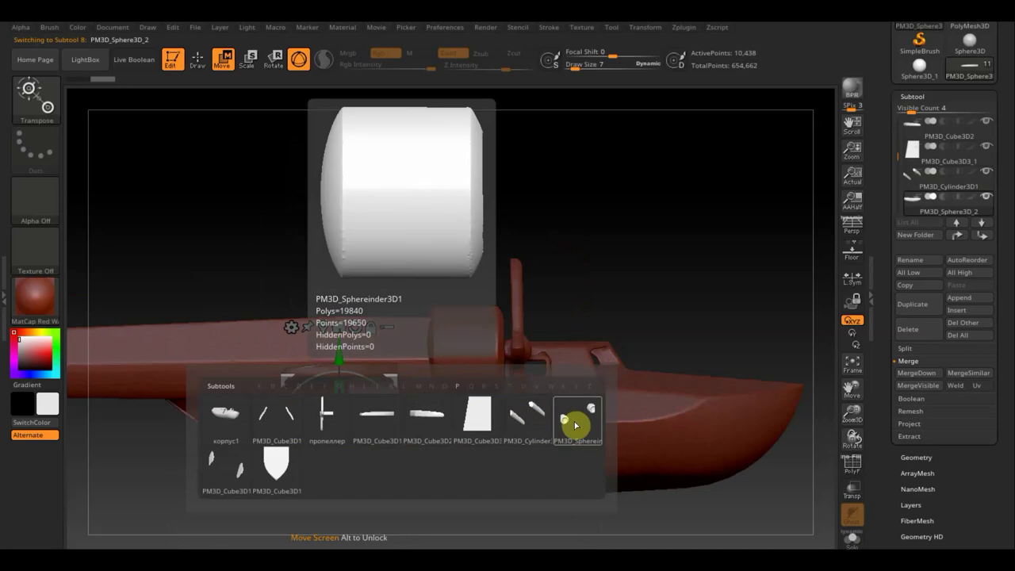
pyautogui.click(482, 419)
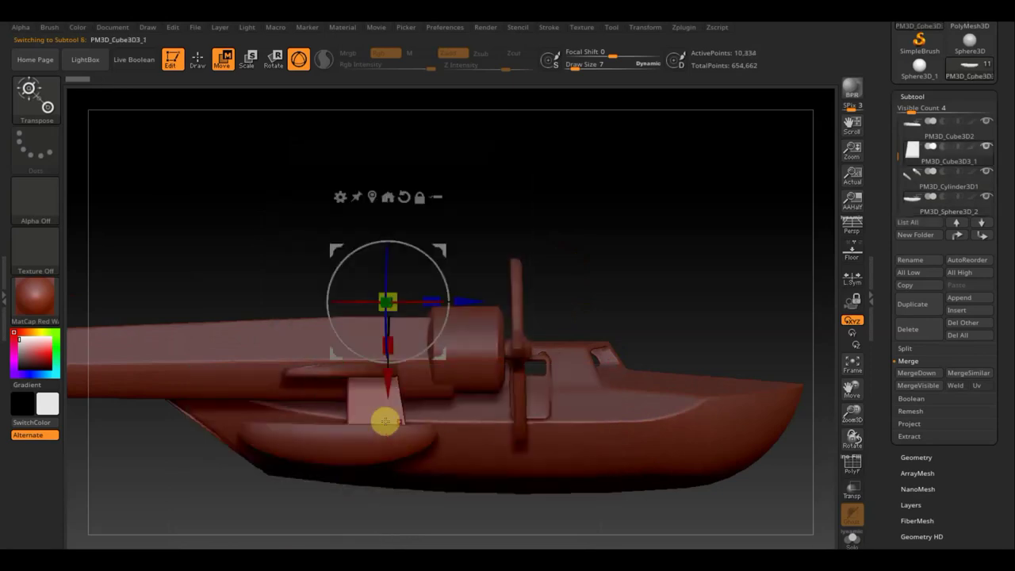
pyautogui.moveTo(466, 304); pyautogui.dragTo(442, 304)
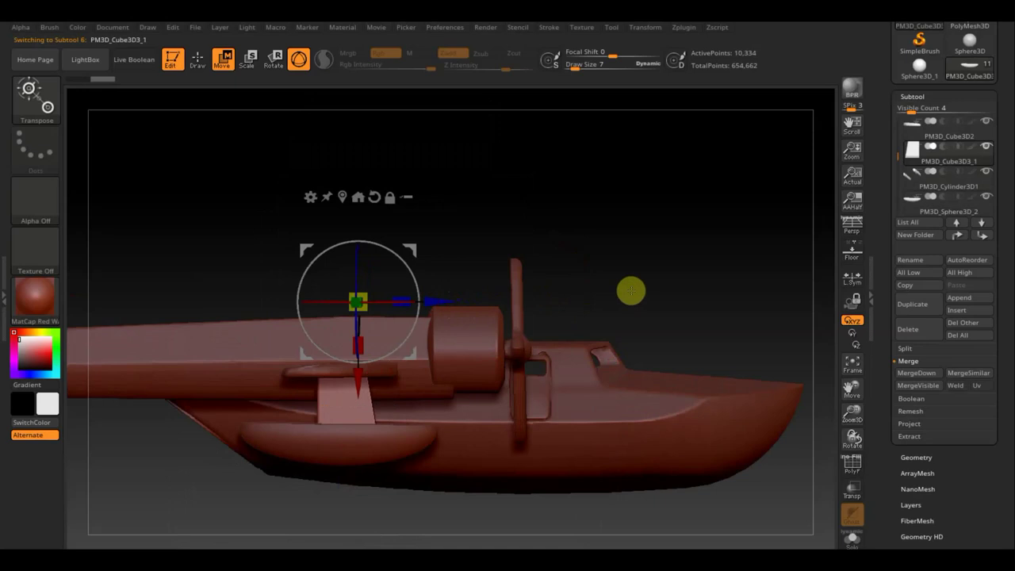
pyautogui.moveTo(633, 307)
pyautogui.mouseDown()
pyautogui.moveTo(555, 241)
pyautogui.moveTo(680, 261)
pyautogui.mouseUp()
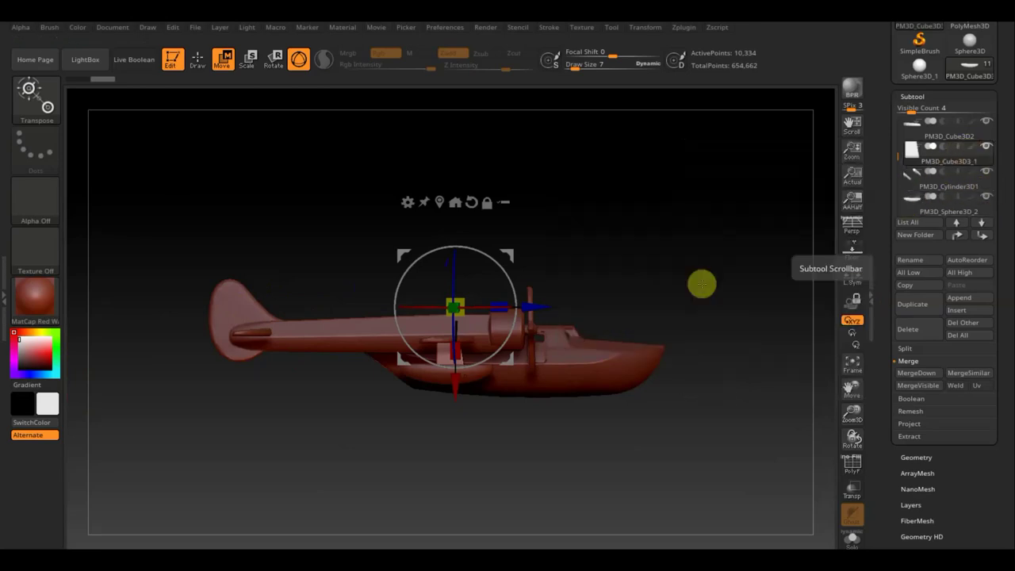
# Step: Select the tail fin and browse the Masking palette's mask-by-color options
pyautogui.press('n')
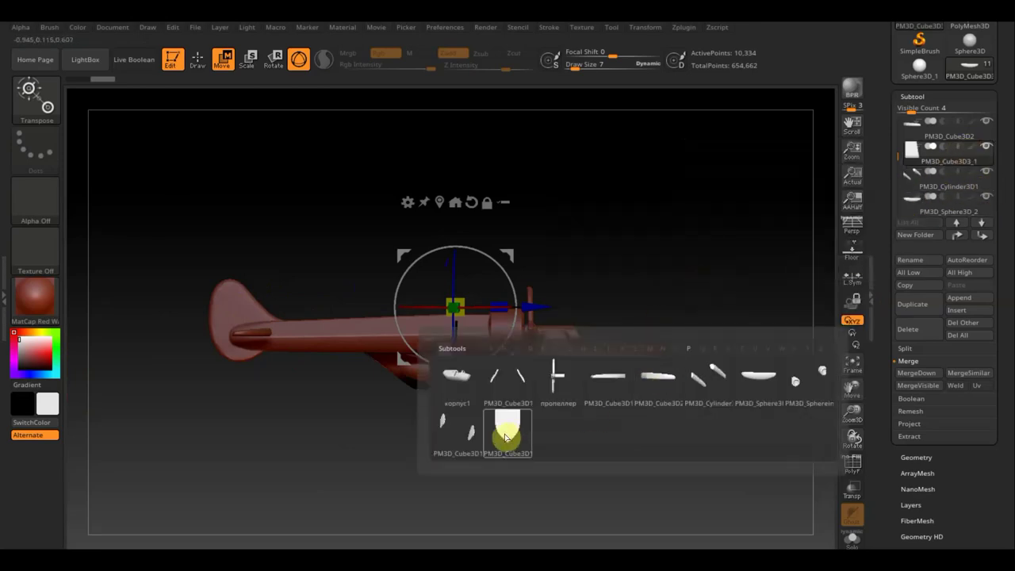
pyautogui.click(463, 430)
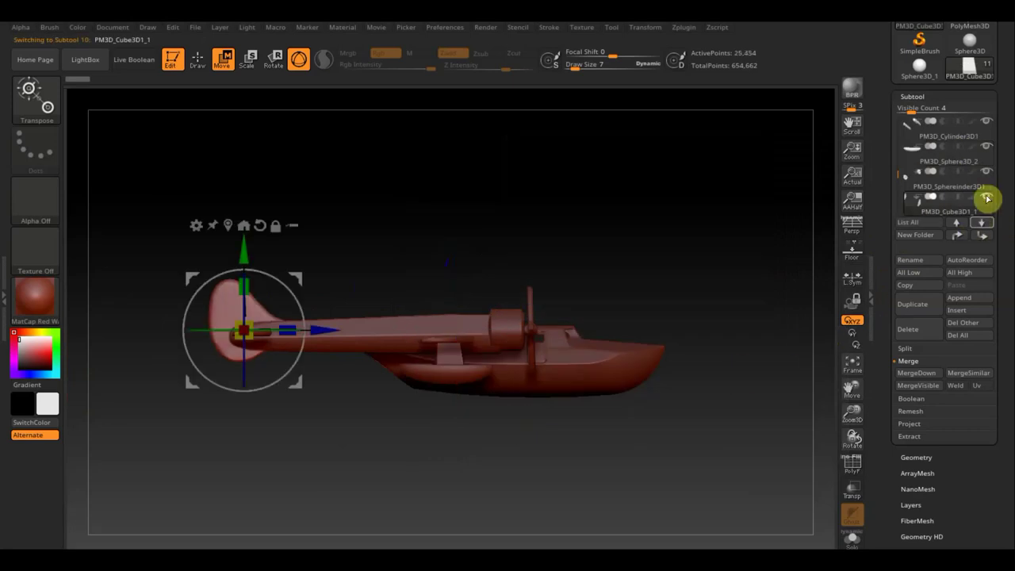
pyautogui.moveTo(949, 205)
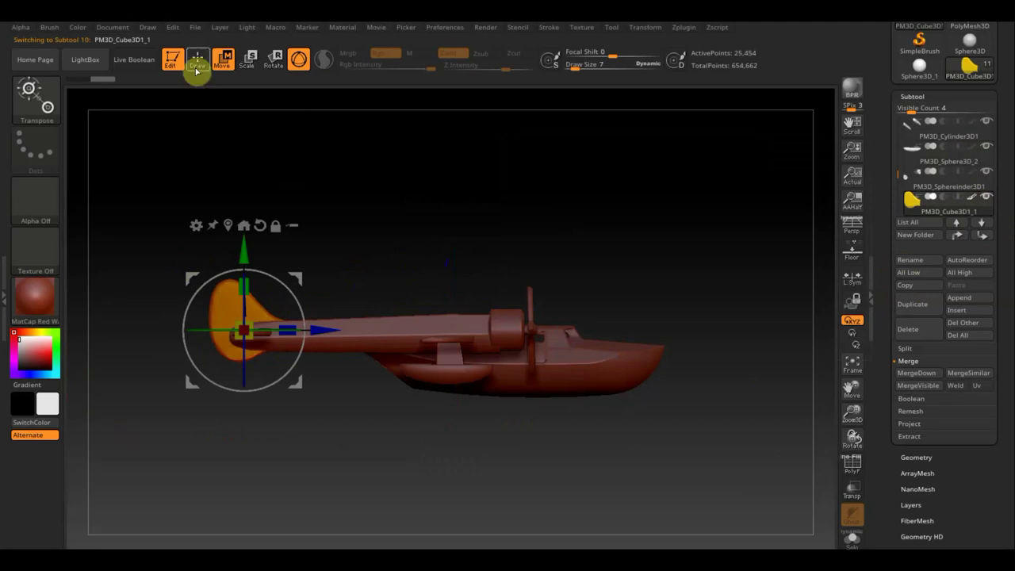
pyautogui.moveTo(957, 496); pyautogui.dragTo(954, 424)
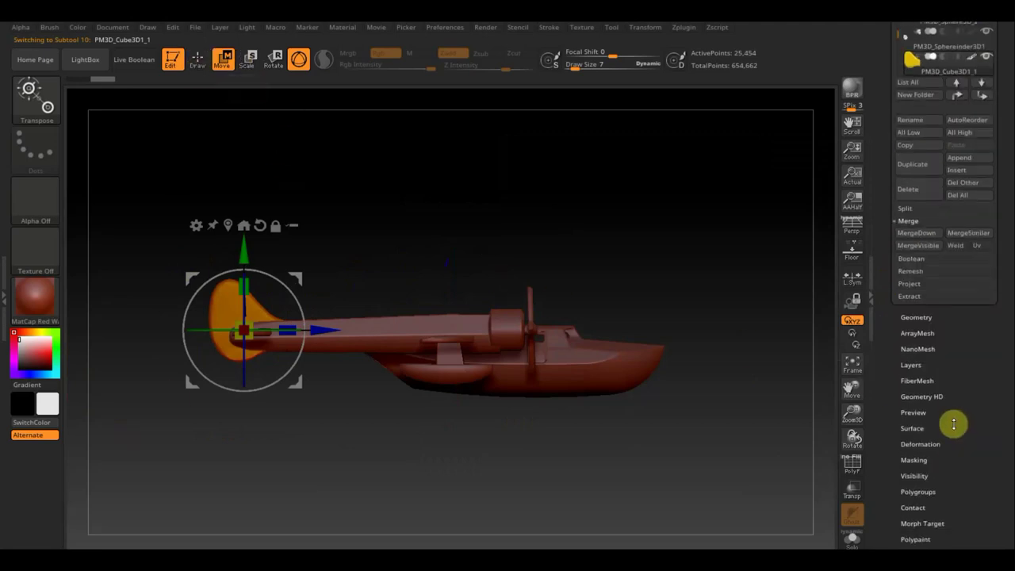
pyautogui.click(913, 459)
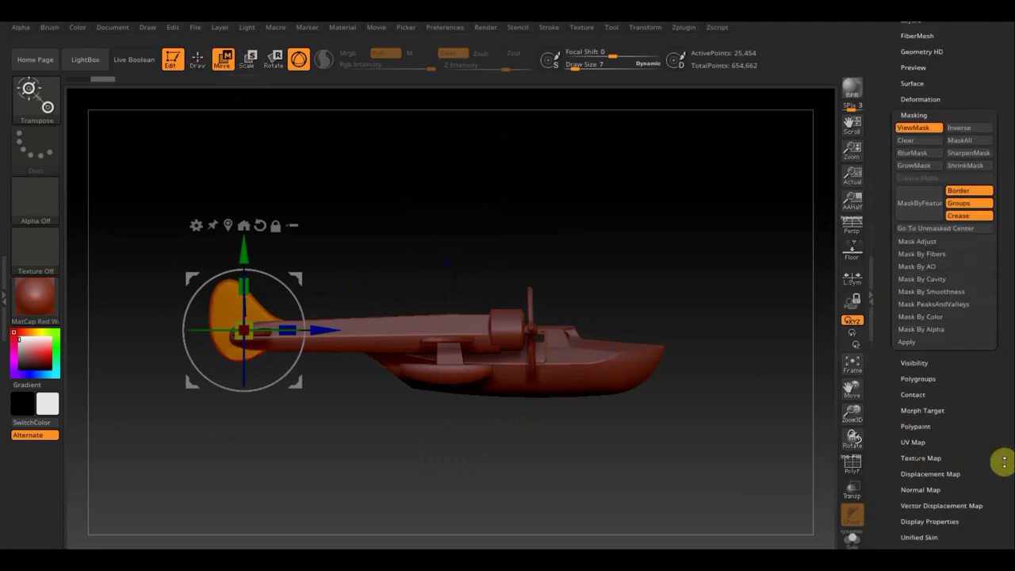
pyautogui.click(933, 315)
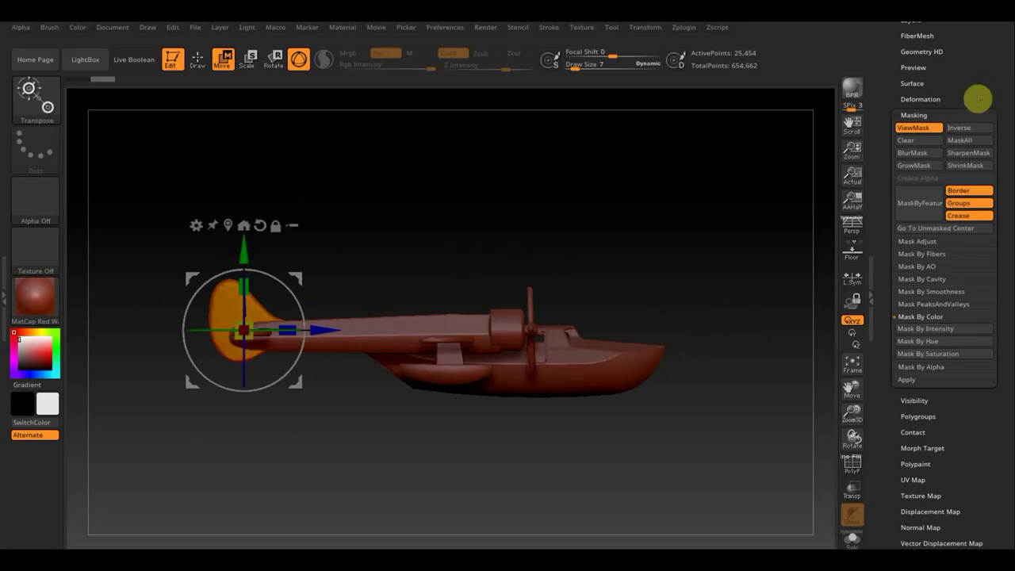
# Step: Show the subtool list, pan the view toward the tail float, and call up the subtool picker
pyautogui.moveTo(988, 62); pyautogui.dragTo(988, 137)
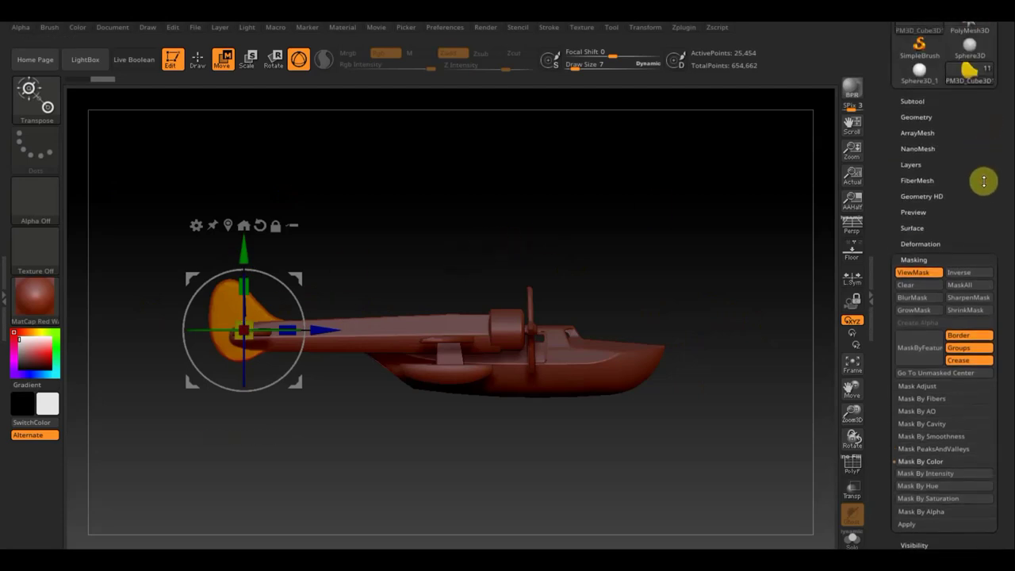
pyautogui.click(916, 115)
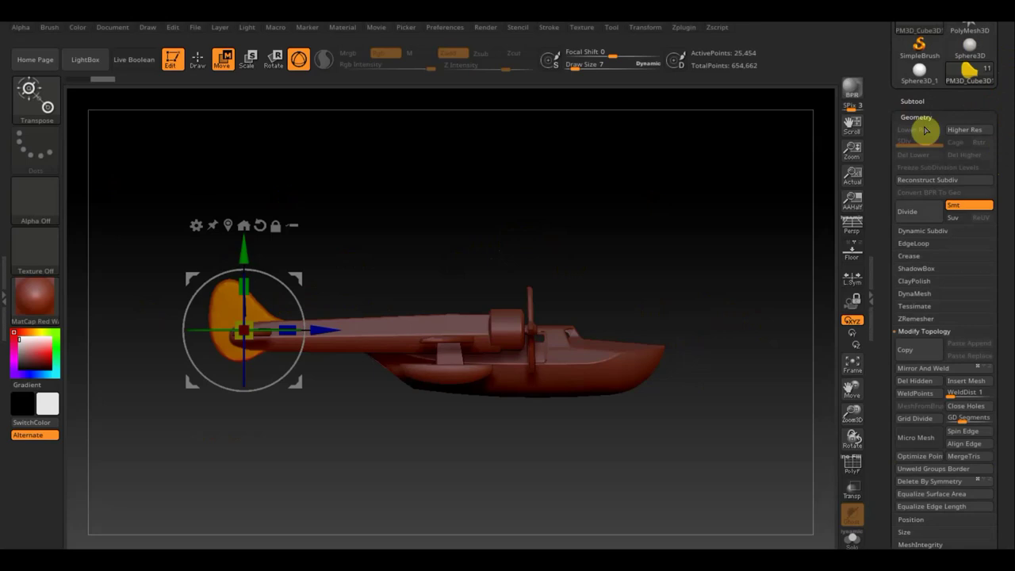
pyautogui.click(911, 101)
pyautogui.click(974, 204)
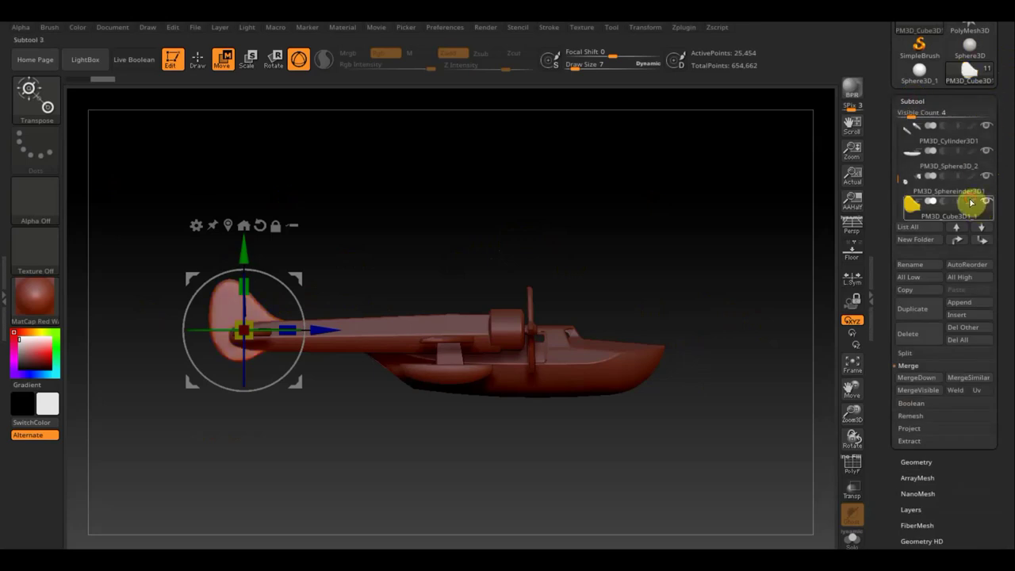
pyautogui.moveTo(677, 233)
pyautogui.mouseDown()
pyautogui.moveTo(675, 274)
pyautogui.moveTo(687, 240)
pyautogui.moveTo(692, 341)
pyautogui.mouseUp()
pyautogui.keyDown('alt'); pyautogui.moveTo(619, 203); pyautogui.dragTo(539, 195); pyautogui.keyUp('alt')
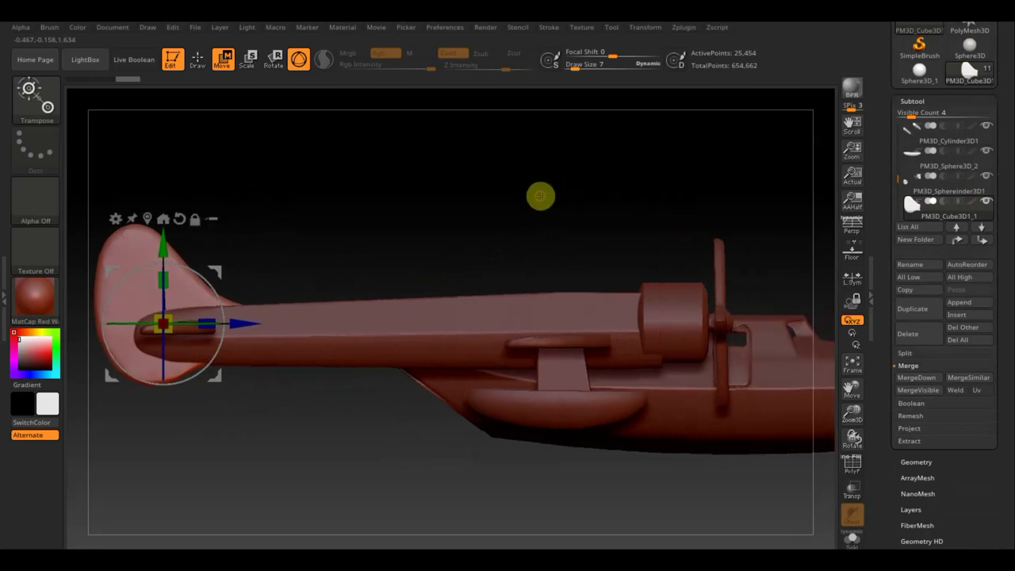
pyautogui.keyDown('alt'); pyautogui.moveTo(576, 233); pyautogui.dragTo(521, 227); pyautogui.keyUp('alt')
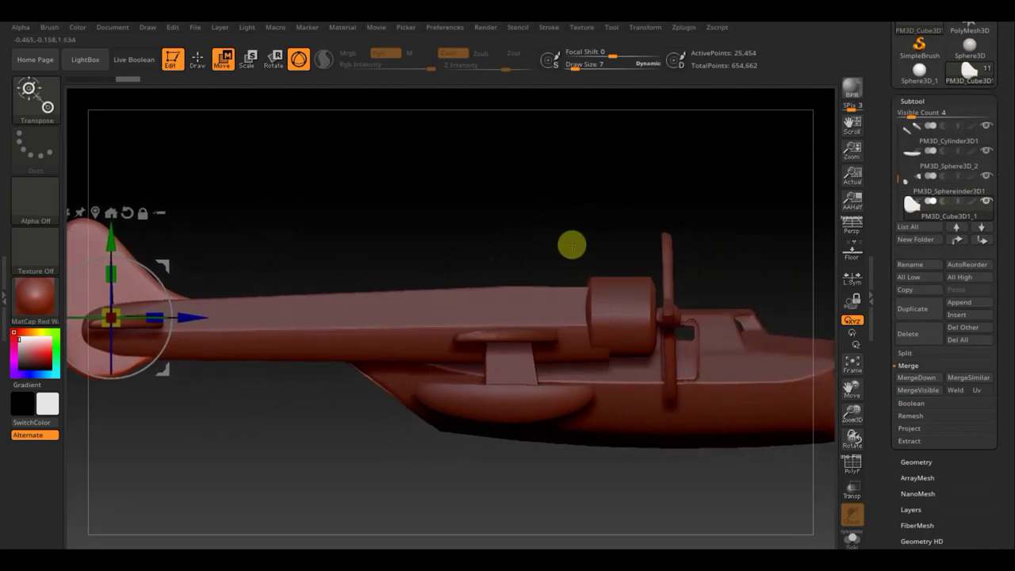
pyautogui.press('n')
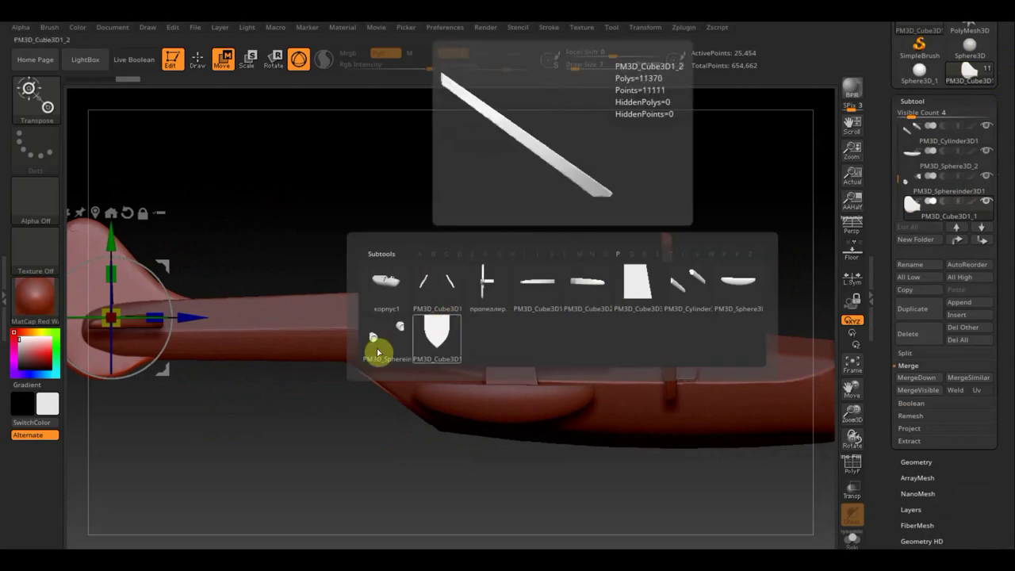
# Step: Nudge the engine cylinder slightly down, then turn the plane to a front view
pyautogui.click(387, 351)
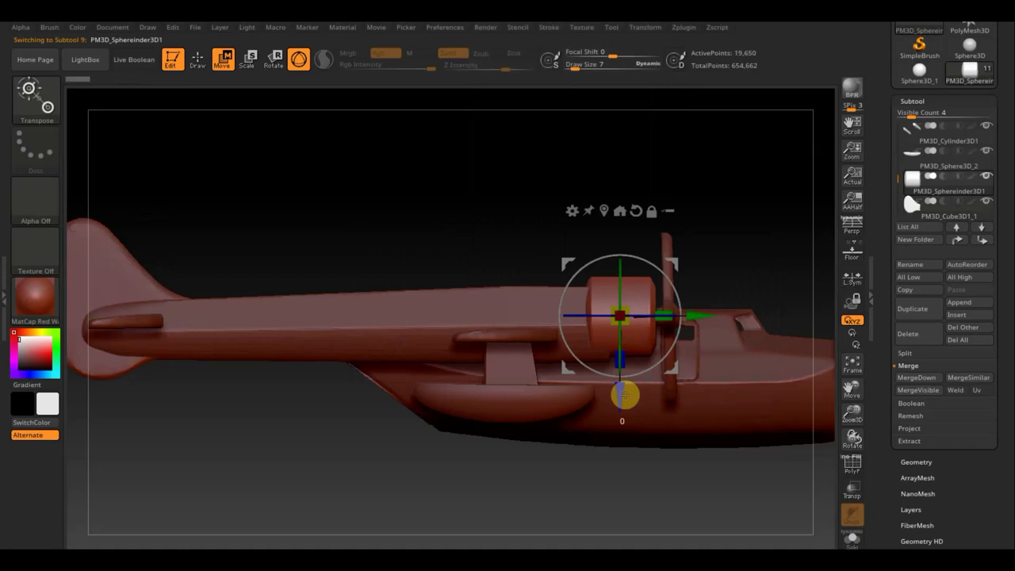
pyautogui.moveTo(624, 394); pyautogui.dragTo(620, 403)
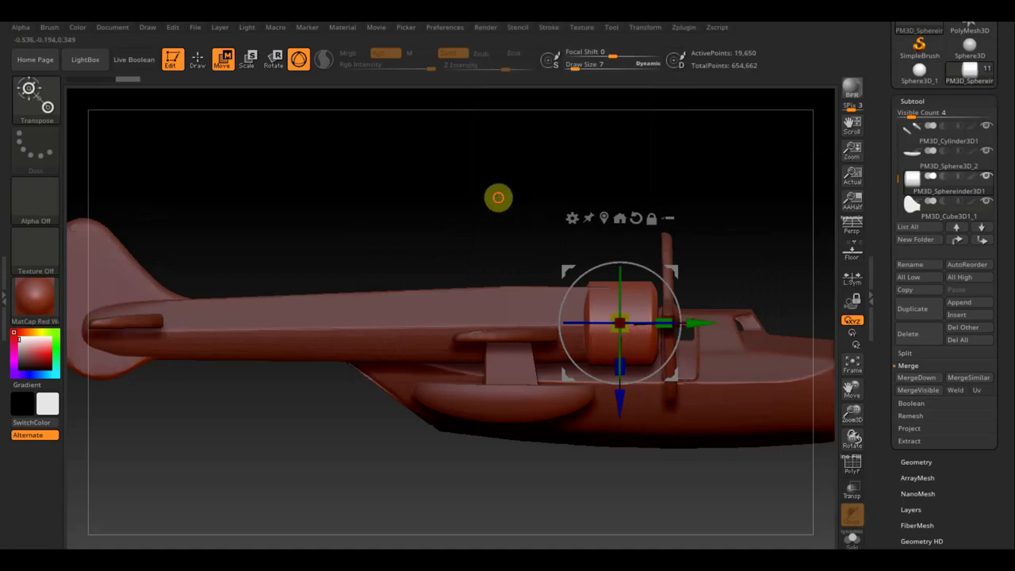
pyautogui.moveTo(497, 197); pyautogui.dragTo(462, 196)
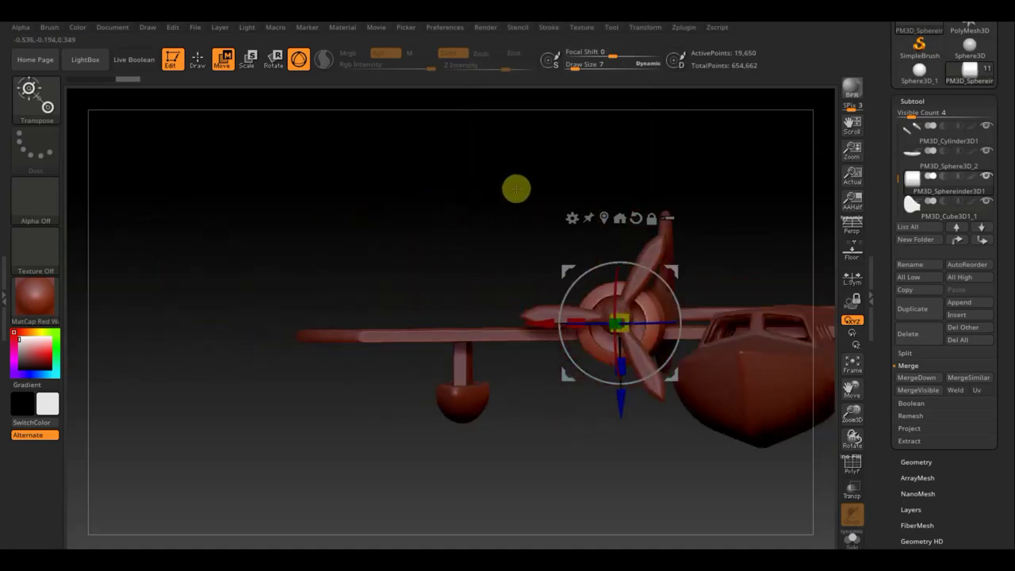
pyautogui.moveTo(606, 178)
pyautogui.mouseDown()
pyautogui.moveTo(389, 179)
pyautogui.moveTo(309, 163)
pyautogui.mouseUp()
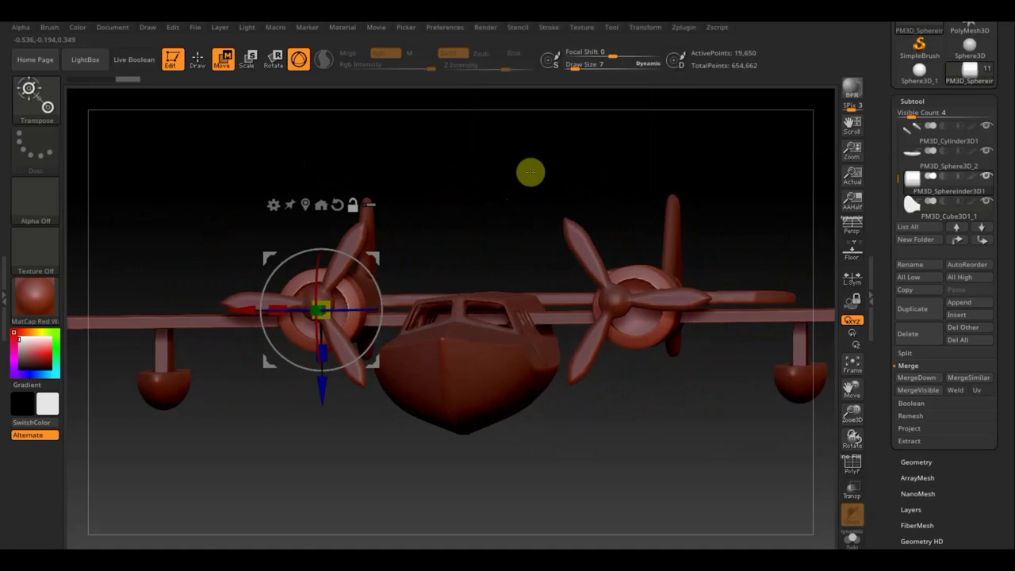
# Step: Shift the left propeller slightly down and left with a slight rotation
pyautogui.press('n')
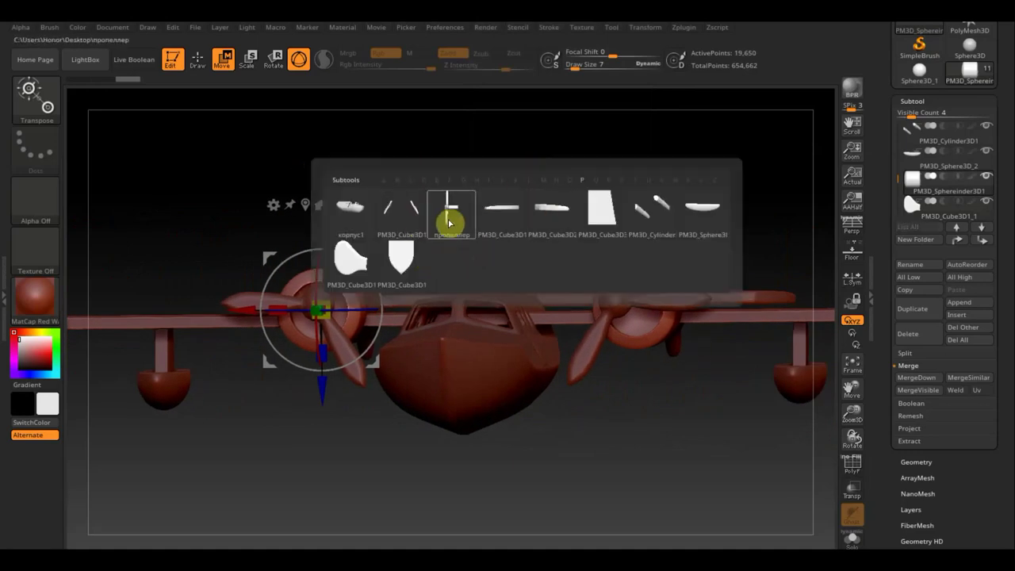
pyautogui.click(449, 222)
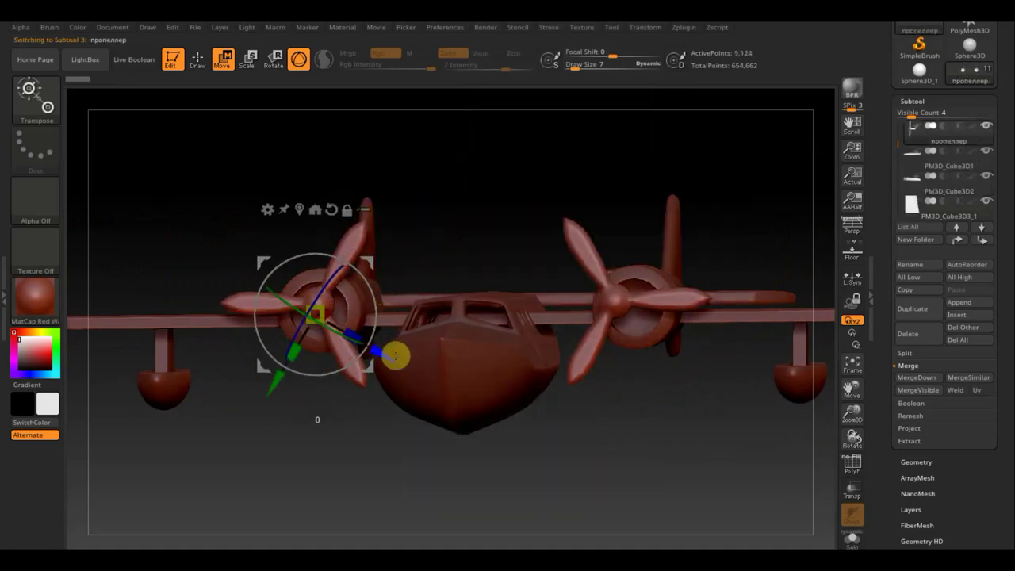
pyautogui.moveTo(396, 356); pyautogui.dragTo(401, 359)
pyautogui.moveTo(276, 387); pyautogui.dragTo(271, 385)
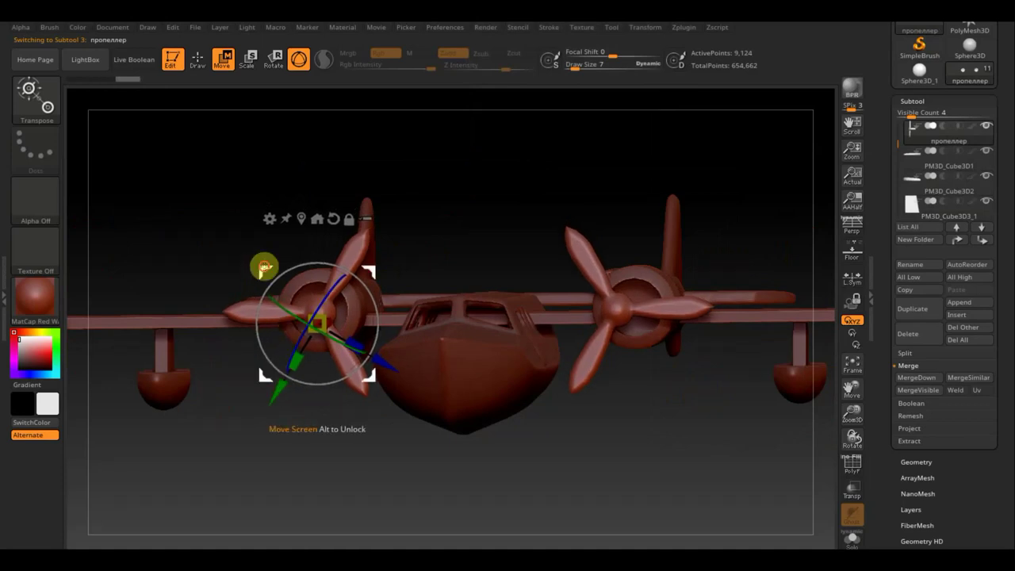
pyautogui.moveTo(264, 266); pyautogui.dragTo(261, 265)
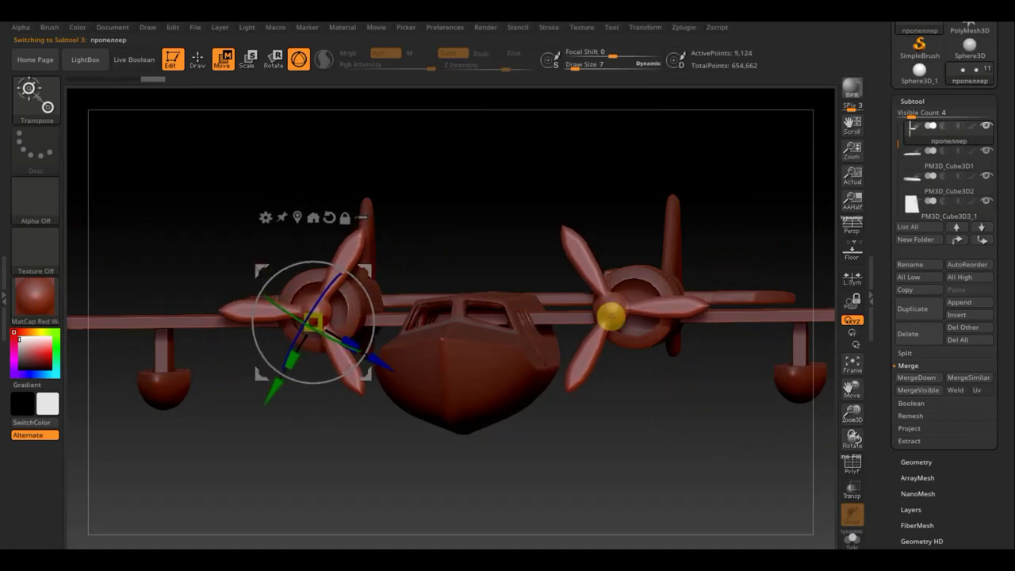
# Step: Mirror and weld the left propeller and engine housing onto the right wing
pyautogui.click(918, 463)
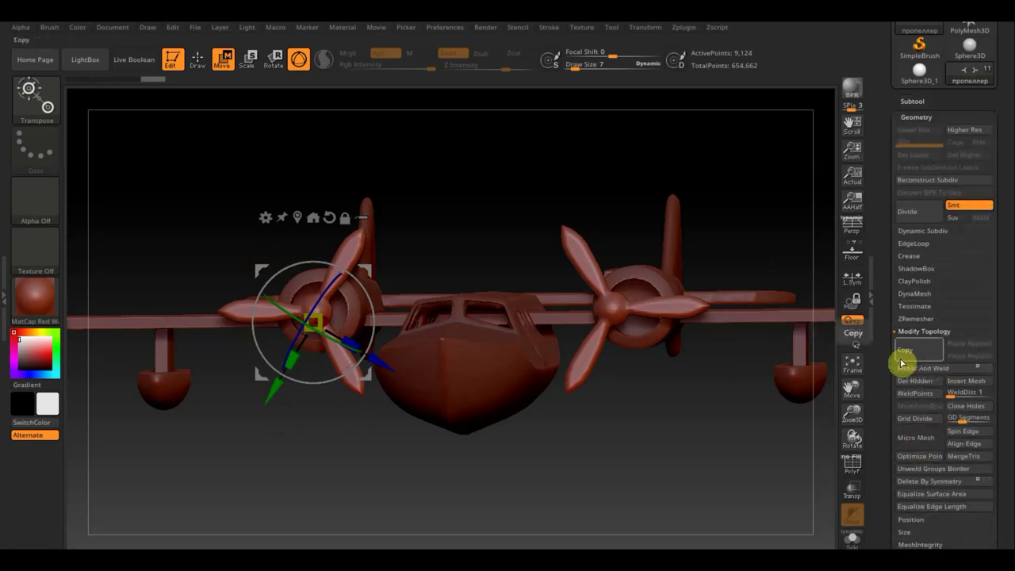
pyautogui.click(921, 368)
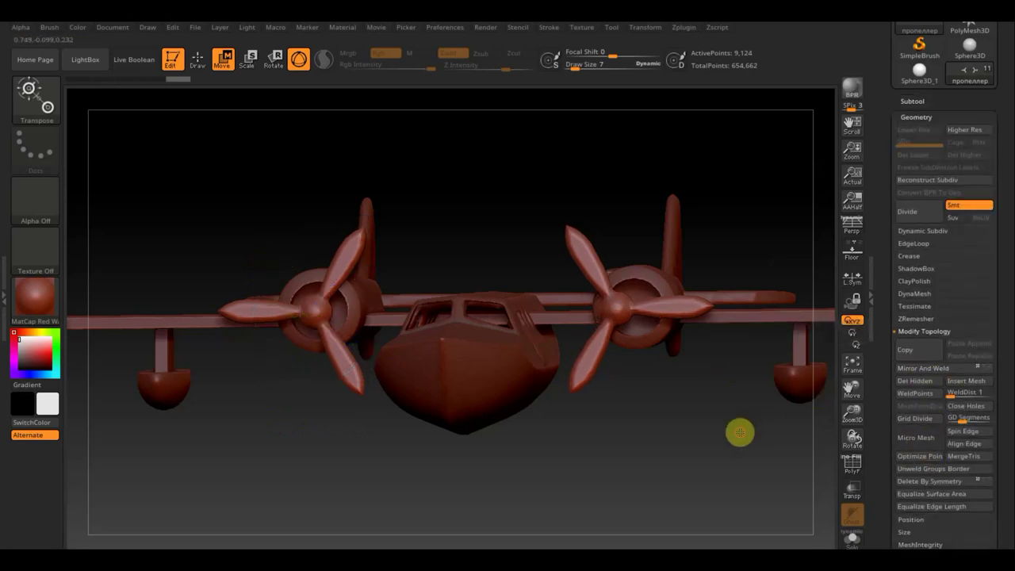
pyautogui.moveTo(739, 432); pyautogui.dragTo(743, 446)
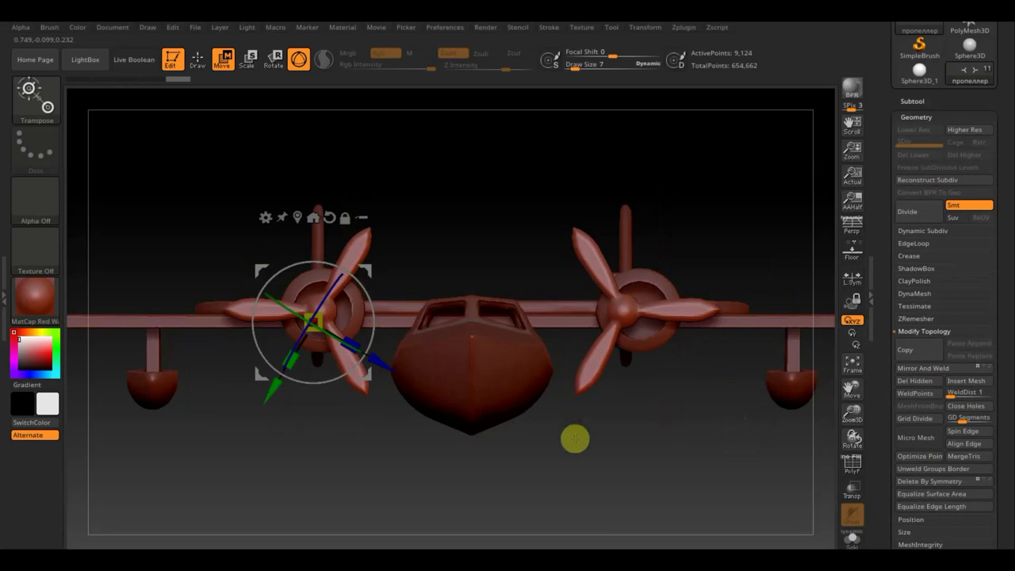
pyautogui.click(744, 484)
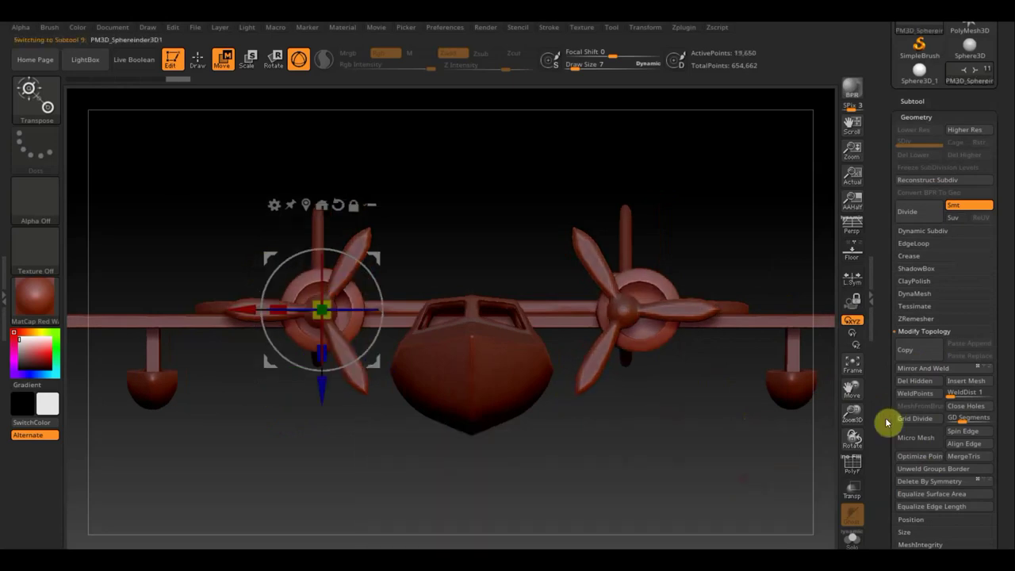
pyautogui.click(917, 370)
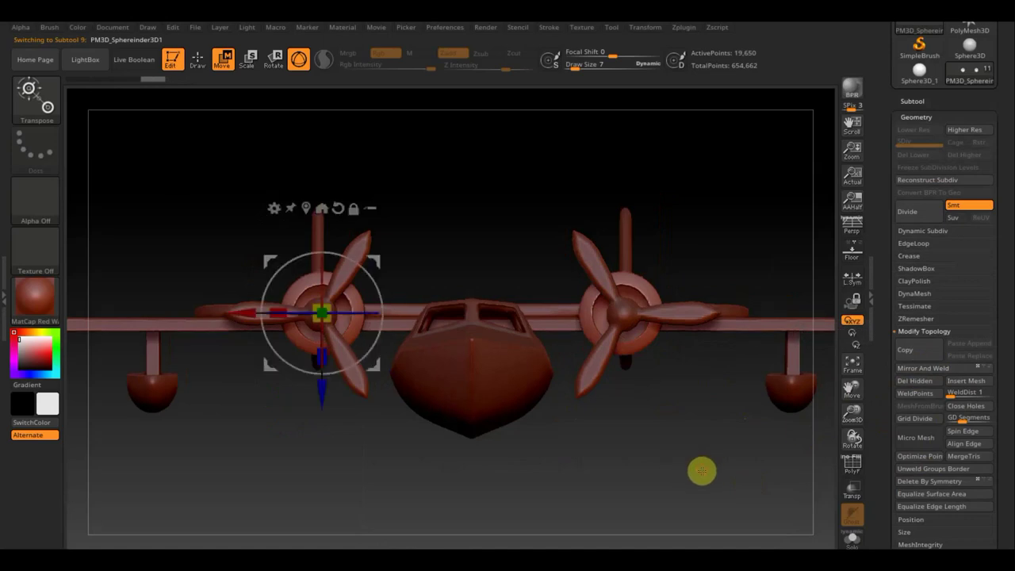
# Step: Orbit to an angled close-up of the engine and show the subtool list
pyautogui.moveTo(703, 471)
pyautogui.mouseDown()
pyautogui.moveTo(655, 391)
pyautogui.moveTo(680, 422)
pyautogui.moveTo(643, 419)
pyautogui.moveTo(696, 483)
pyautogui.mouseUp()
pyautogui.moveTo(575, 471)
pyautogui.mouseDown()
pyautogui.moveTo(633, 476)
pyautogui.moveTo(607, 467)
pyautogui.moveTo(616, 426)
pyautogui.moveTo(655, 485)
pyautogui.moveTo(680, 494)
pyautogui.moveTo(657, 487)
pyautogui.moveTo(651, 367)
pyautogui.mouseUp()
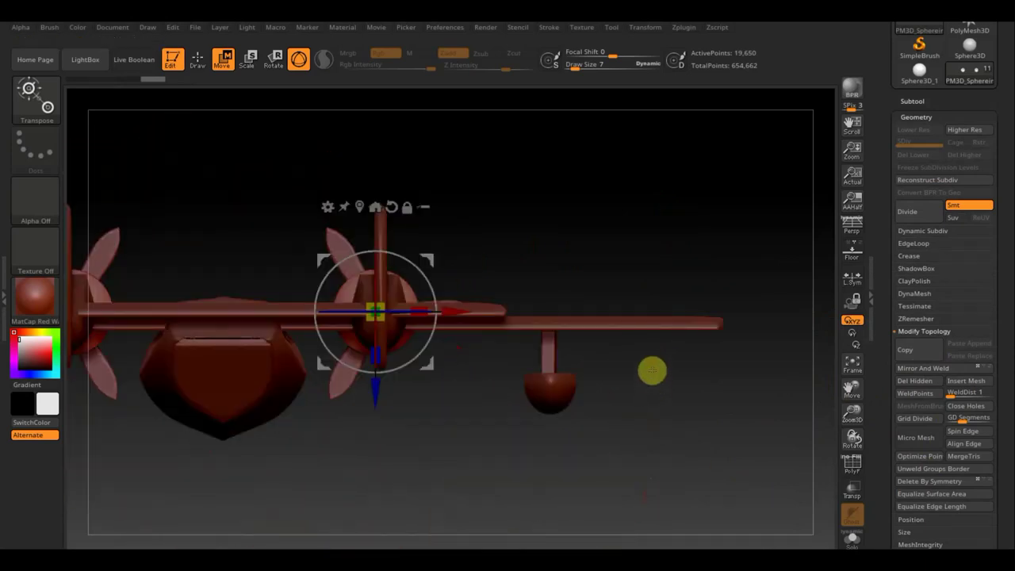
pyautogui.moveTo(563, 258)
pyautogui.mouseDown()
pyautogui.moveTo(584, 301)
pyautogui.moveTo(566, 344)
pyautogui.moveTo(574, 340)
pyautogui.moveTo(562, 335)
pyautogui.moveTo(579, 335)
pyautogui.moveTo(580, 284)
pyautogui.moveTo(526, 274)
pyautogui.moveTo(630, 256)
pyautogui.moveTo(669, 301)
pyautogui.moveTo(675, 330)
pyautogui.mouseUp()
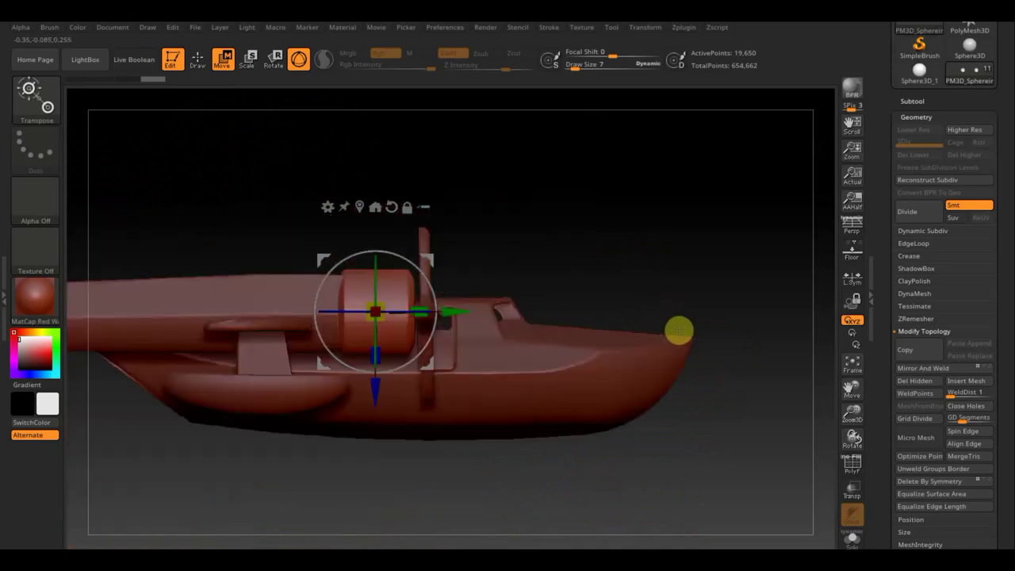
pyautogui.click(912, 102)
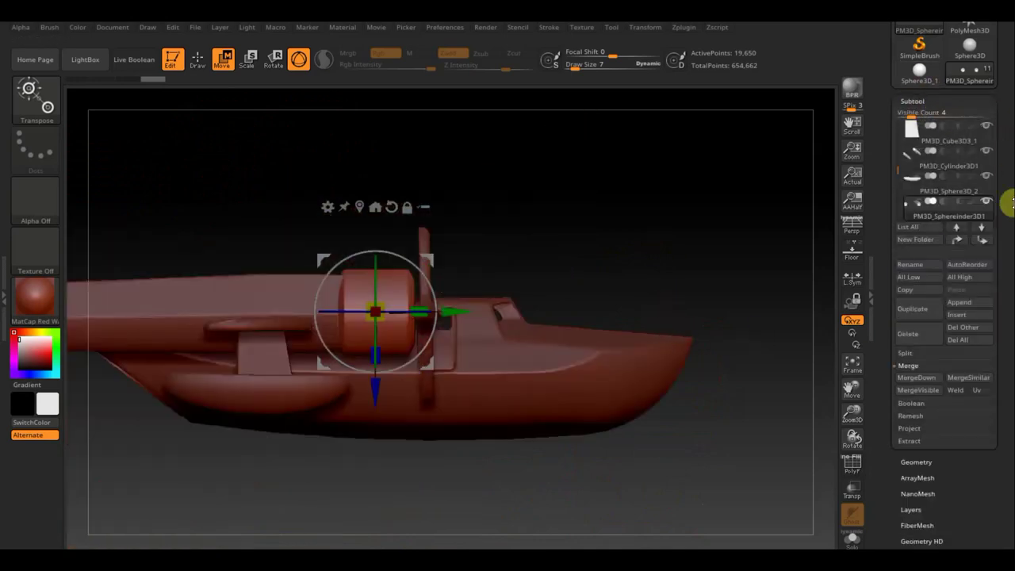
# Step: Isolate the propeller subtool, turn it toward the camera, and save the project
pyautogui.keyDown('shift'); pyautogui.click(988, 127); pyautogui.keyUp('shift')
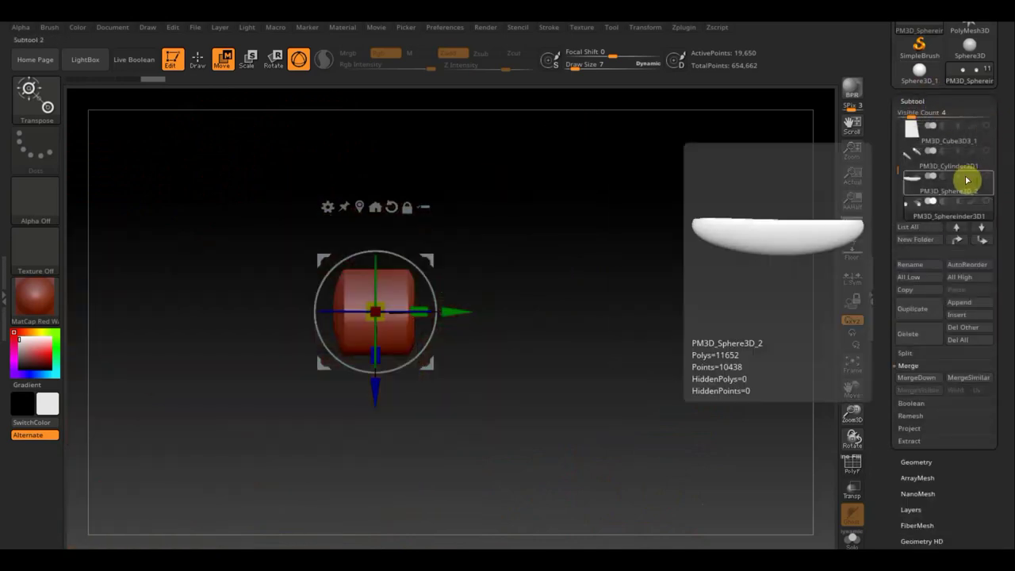
pyautogui.click(912, 178)
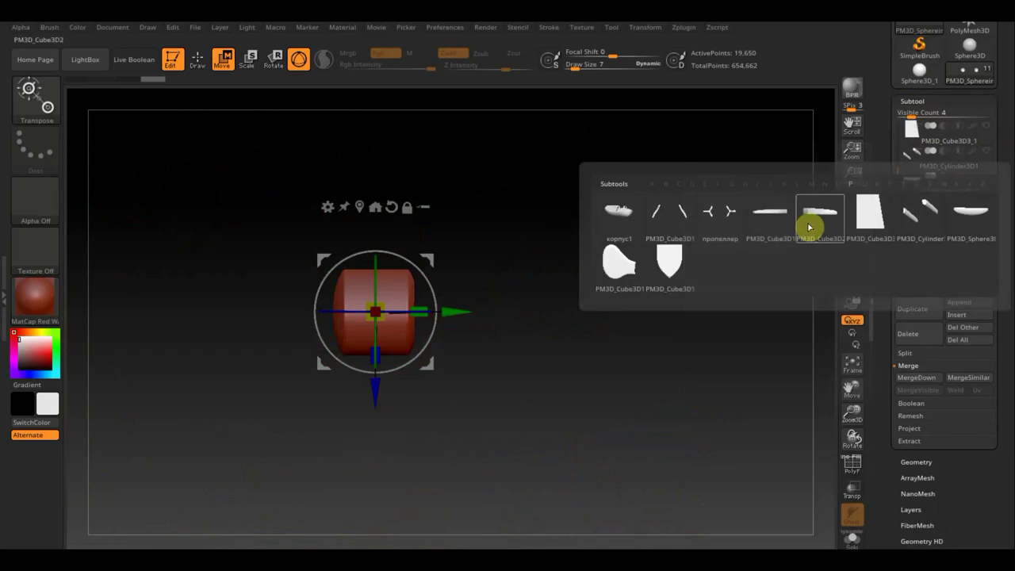
pyautogui.click(721, 226)
pyautogui.moveTo(476, 397); pyautogui.dragTo(407, 402)
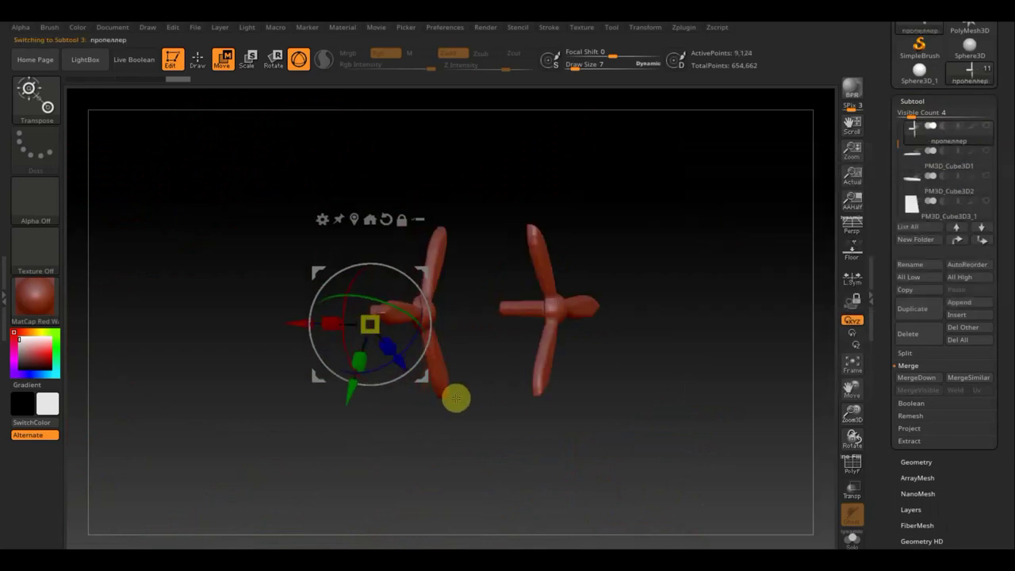
pyautogui.hotkey('ctrl', 's')
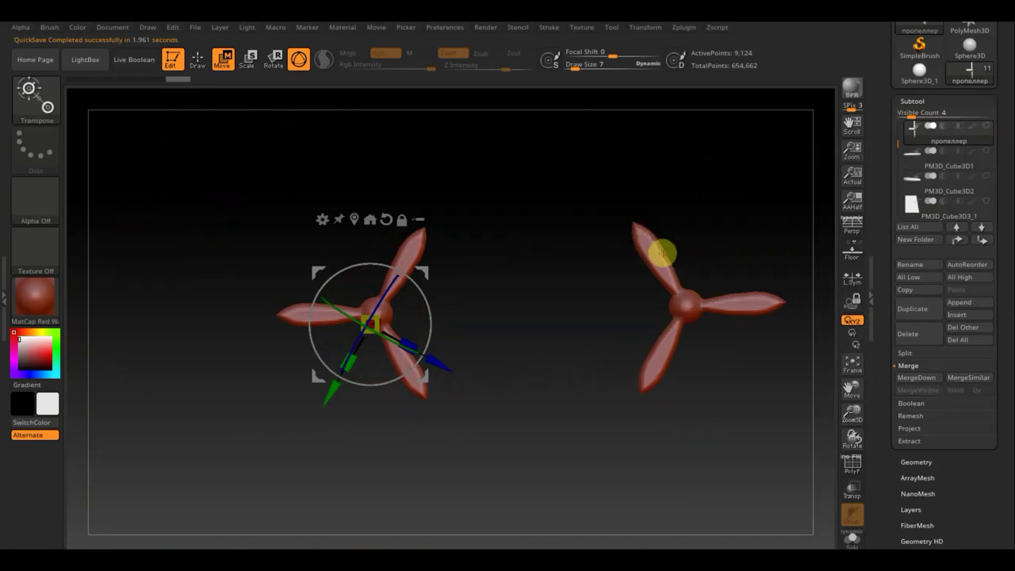
pyautogui.hotkey('ctrl', 'z')
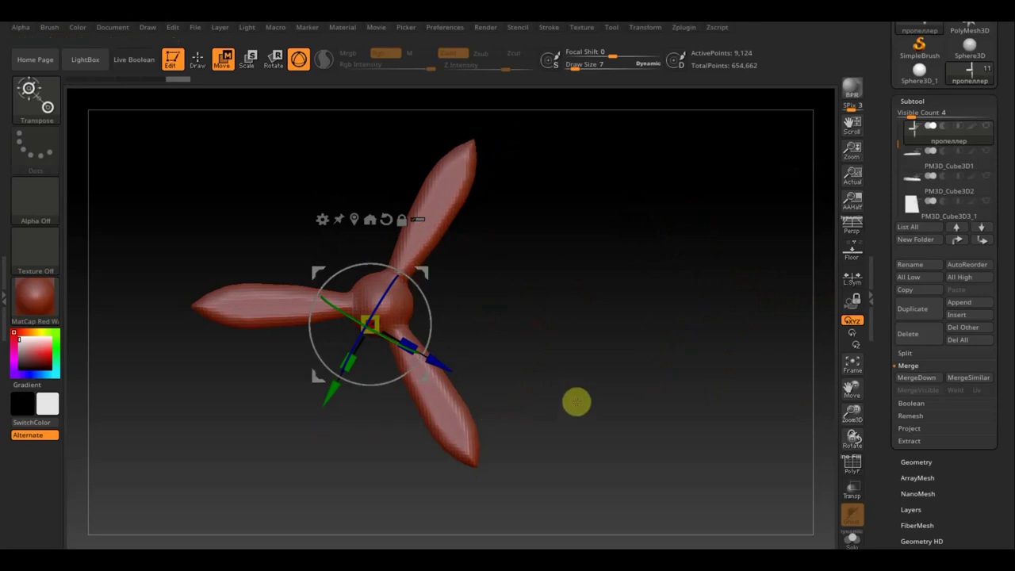
# Step: Return to Draw mode, frame both propellers front-on, and show all subtools again
pyautogui.moveTo(608, 426)
pyautogui.mouseDown()
pyautogui.moveTo(537, 280)
pyautogui.moveTo(578, 310)
pyautogui.moveTo(609, 312)
pyautogui.moveTo(578, 340)
pyautogui.mouseUp()
pyautogui.click(197, 61)
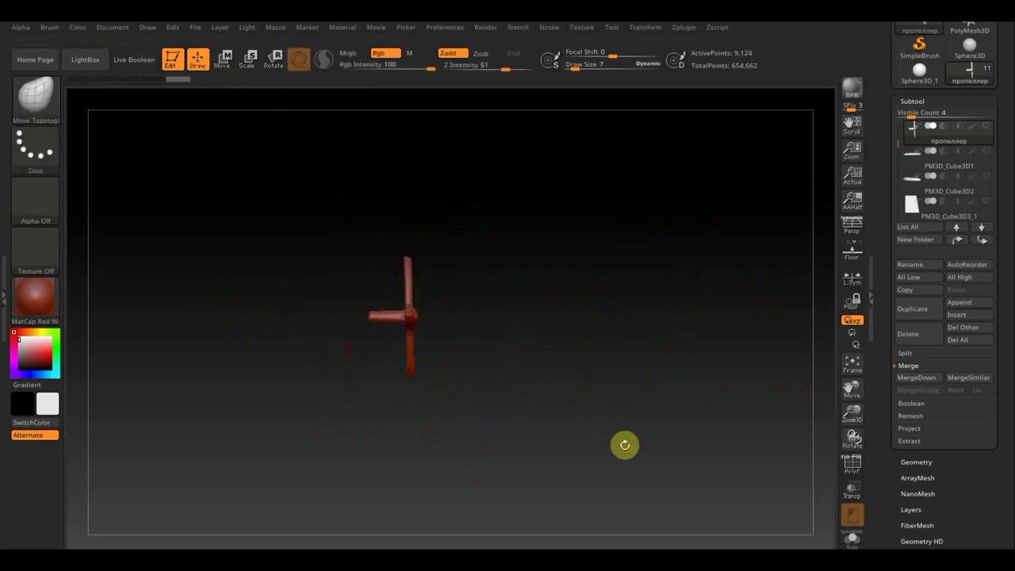
pyautogui.moveTo(623, 444)
pyautogui.mouseDown()
pyautogui.moveTo(612, 385)
pyautogui.moveTo(445, 305)
pyautogui.mouseUp()
pyautogui.press('f')
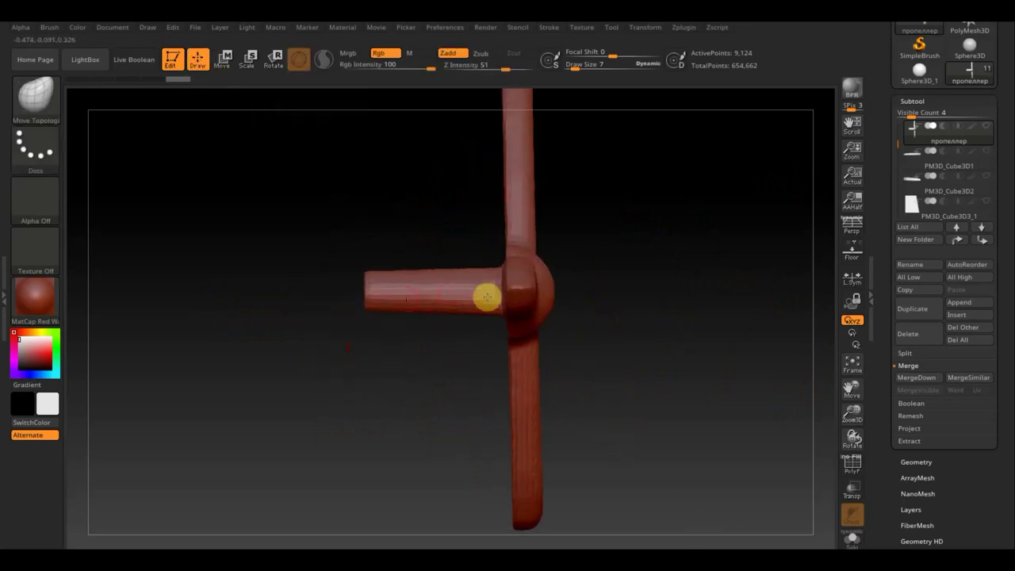
pyautogui.moveTo(659, 360)
pyautogui.mouseDown()
pyautogui.moveTo(630, 315)
pyautogui.moveTo(700, 323)
pyautogui.moveTo(482, 310)
pyautogui.mouseUp()
pyautogui.moveTo(529, 337)
pyautogui.mouseDown()
pyautogui.moveTo(548, 338)
pyautogui.moveTo(571, 369)
pyautogui.moveTo(494, 264)
pyautogui.mouseUp()
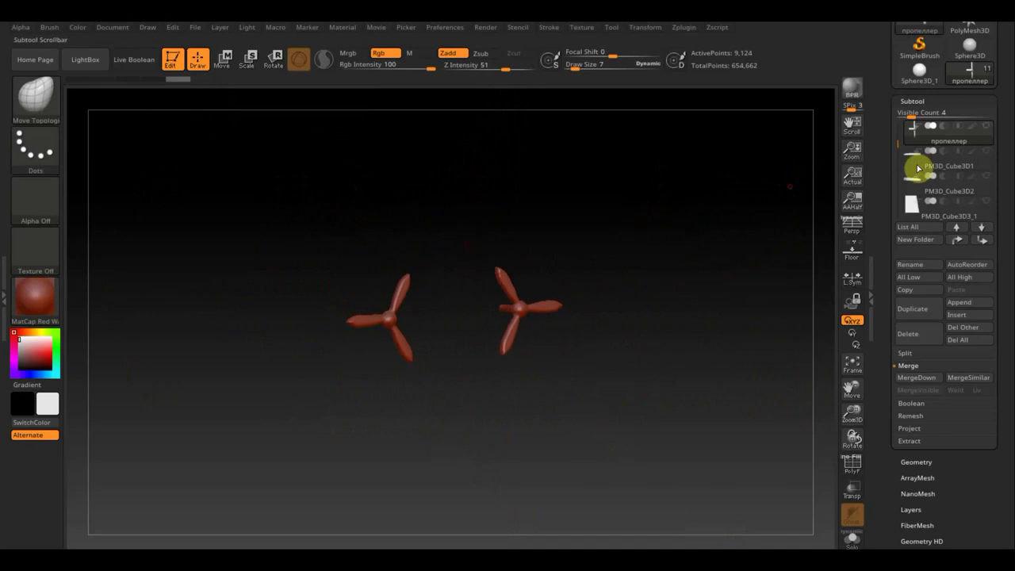
pyautogui.keyDown('shift'); pyautogui.click(986, 156); pyautogui.keyUp('shift')
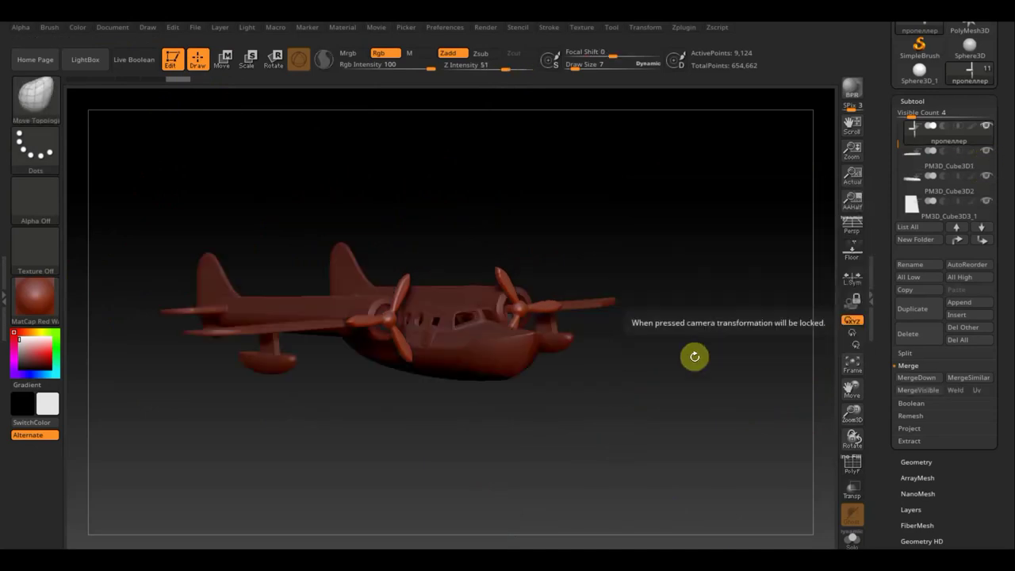
# Step: Orbit from the airplane's front round to a side view zoomed on the tail, then open the subtool picker
pyautogui.moveTo(696, 355); pyautogui.dragTo(648, 361)
pyautogui.moveTo(620, 392); pyautogui.dragTo(666, 452)
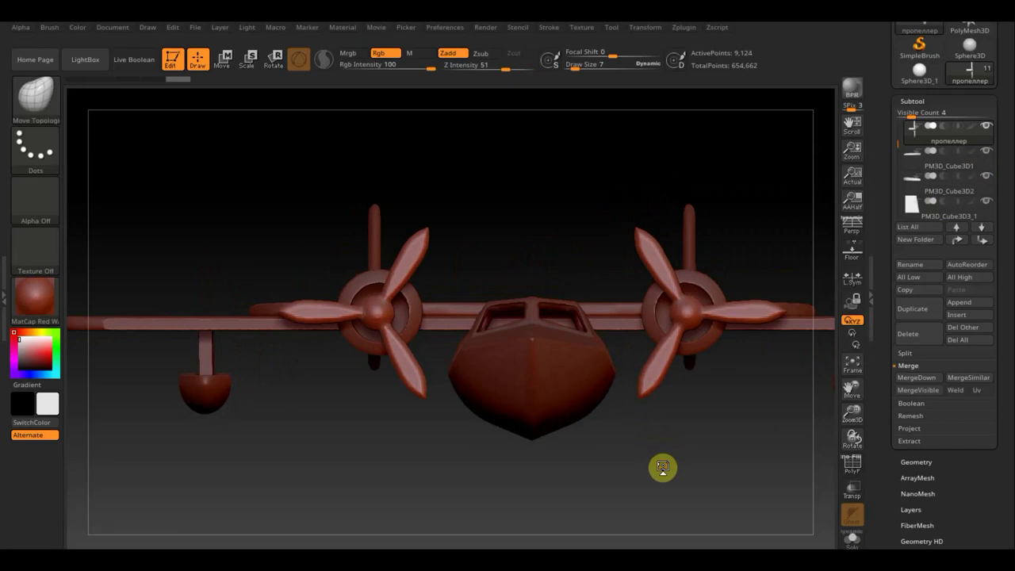
pyautogui.moveTo(481, 241); pyautogui.dragTo(541, 248)
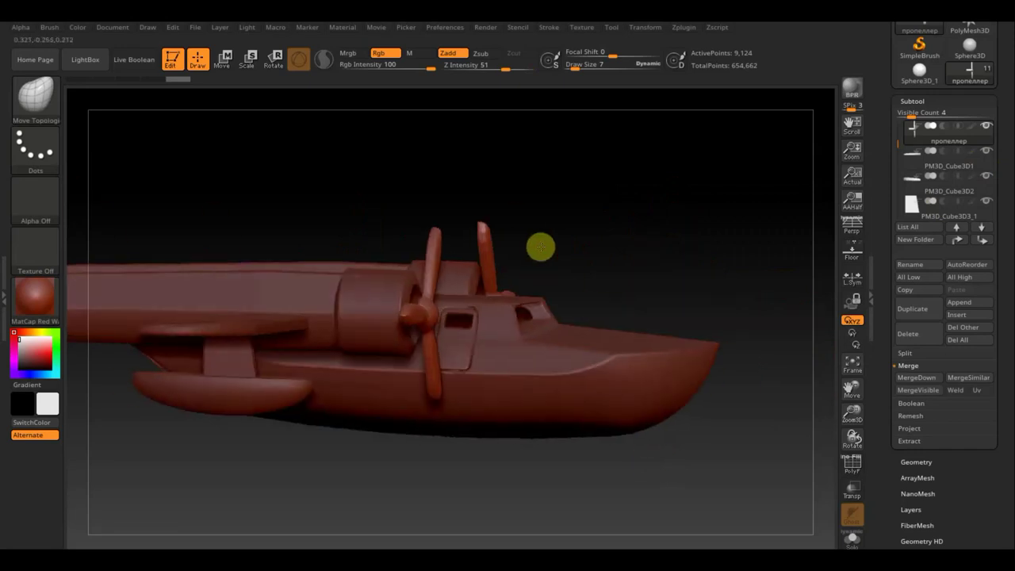
pyautogui.moveTo(623, 246); pyautogui.dragTo(619, 270)
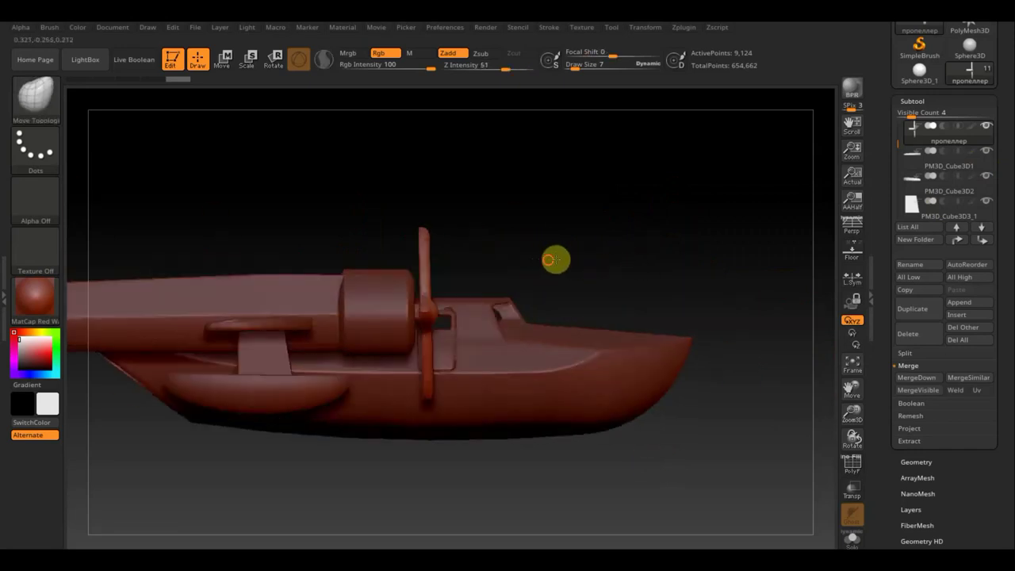
pyautogui.moveTo(555, 258)
pyautogui.mouseDown()
pyautogui.moveTo(897, 279)
pyautogui.moveTo(804, 275)
pyautogui.moveTo(838, 290)
pyautogui.moveTo(845, 336)
pyautogui.mouseUp()
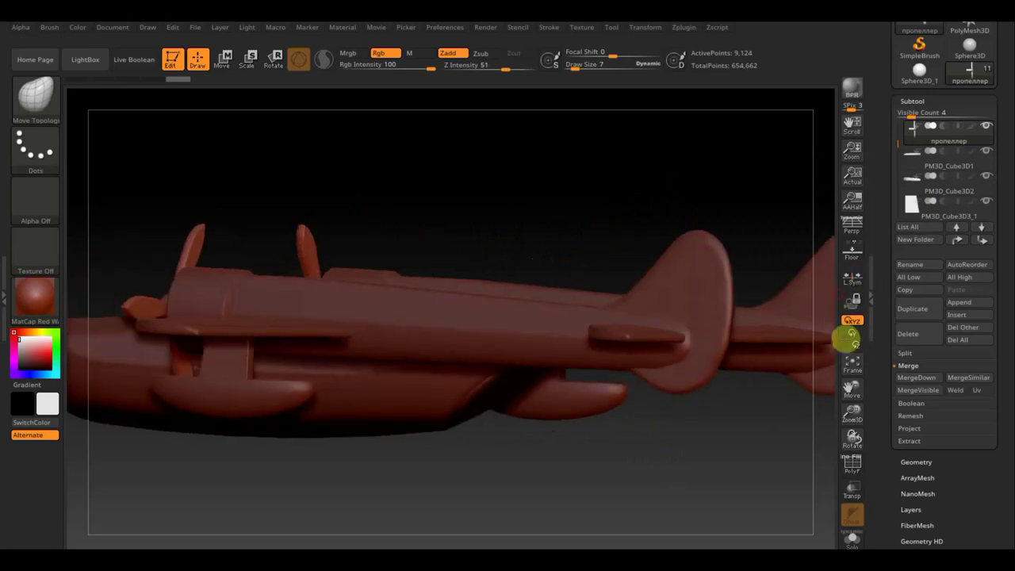
pyautogui.keyDown('shift'); pyautogui.moveTo(804, 465); pyautogui.dragTo(818, 474); pyautogui.keyUp('shift')
pyautogui.moveTo(822, 433)
pyautogui.keyDown('alt'); pyautogui.mouseDown()
pyautogui.moveTo(363, 444)
pyautogui.moveTo(498, 280)
pyautogui.mouseUp(); pyautogui.keyUp('alt')
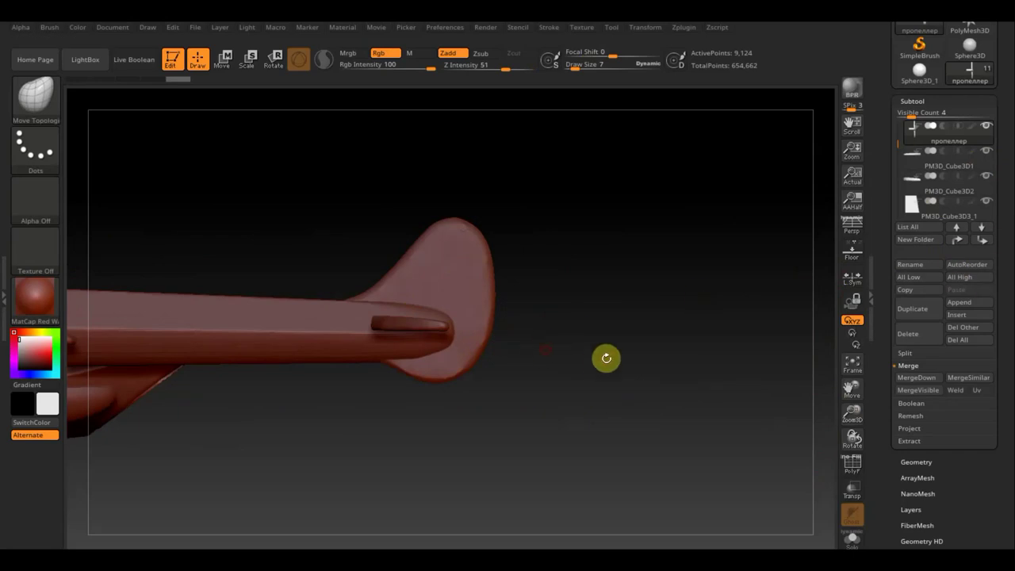
pyautogui.press('n')
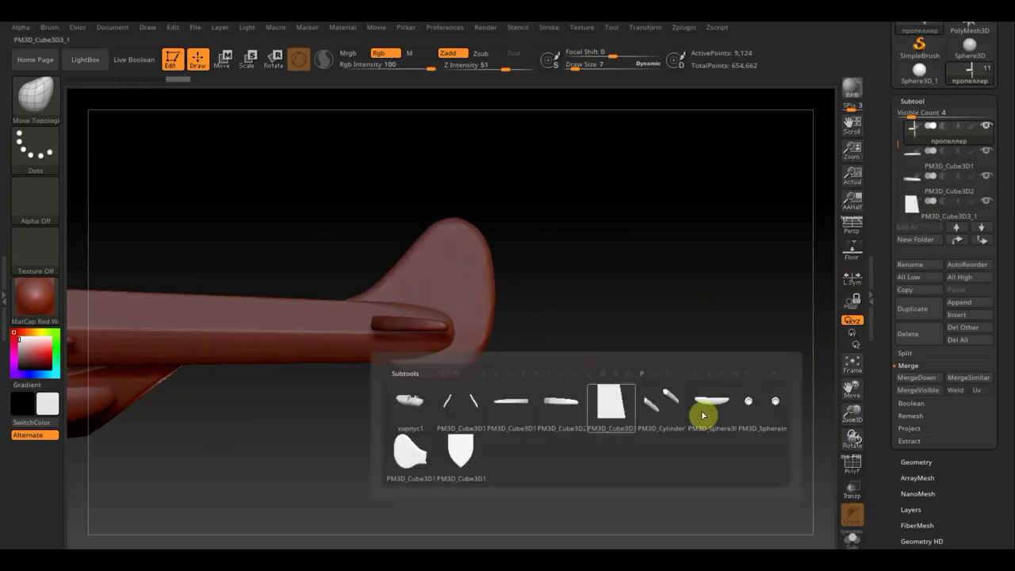
# Step: Move PM3D_Cube3D1_1 to the bottom of the list and append a Cube3D subtool
pyautogui.click(410, 449)
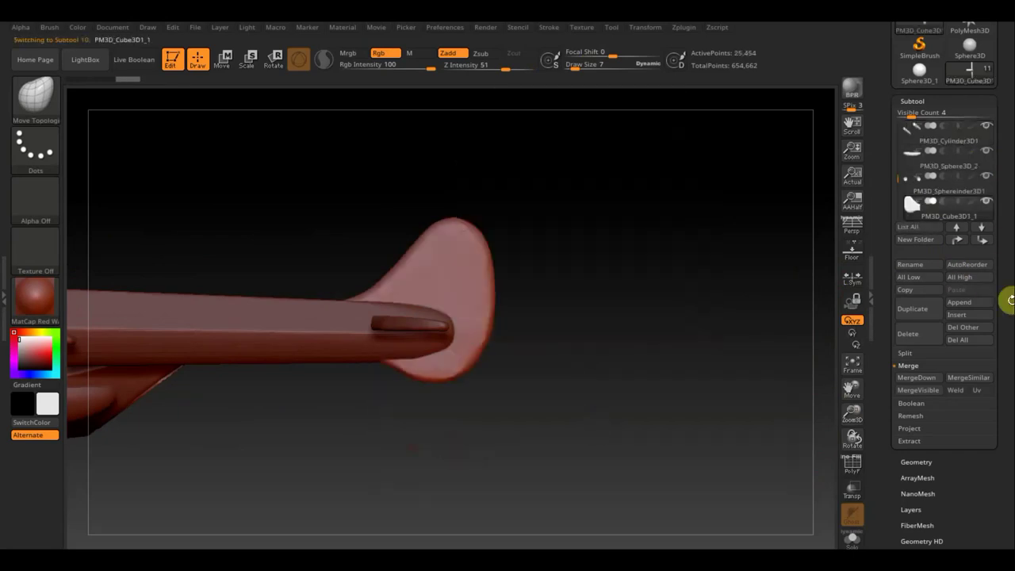
pyautogui.click(982, 234)
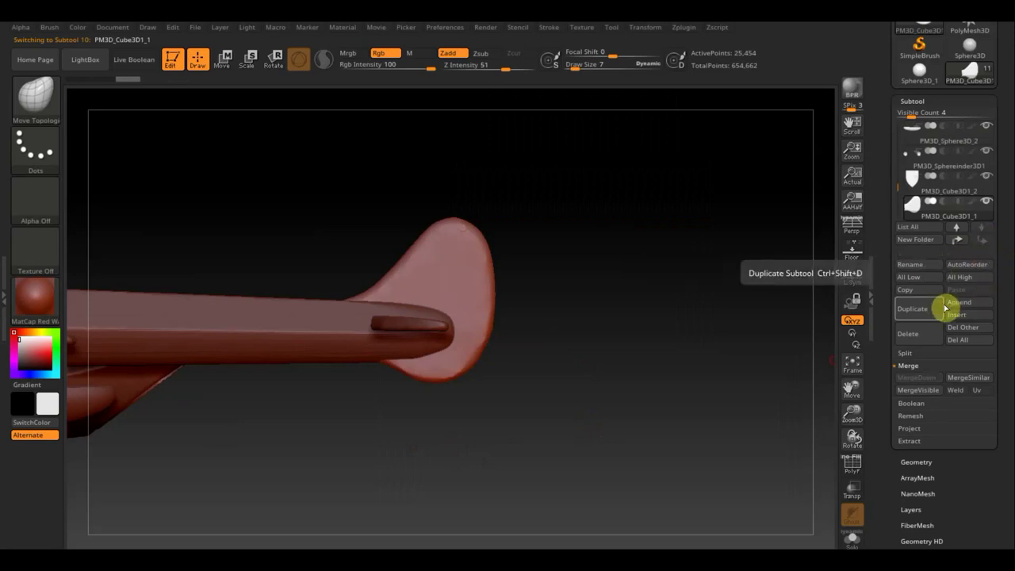
pyautogui.click(965, 304)
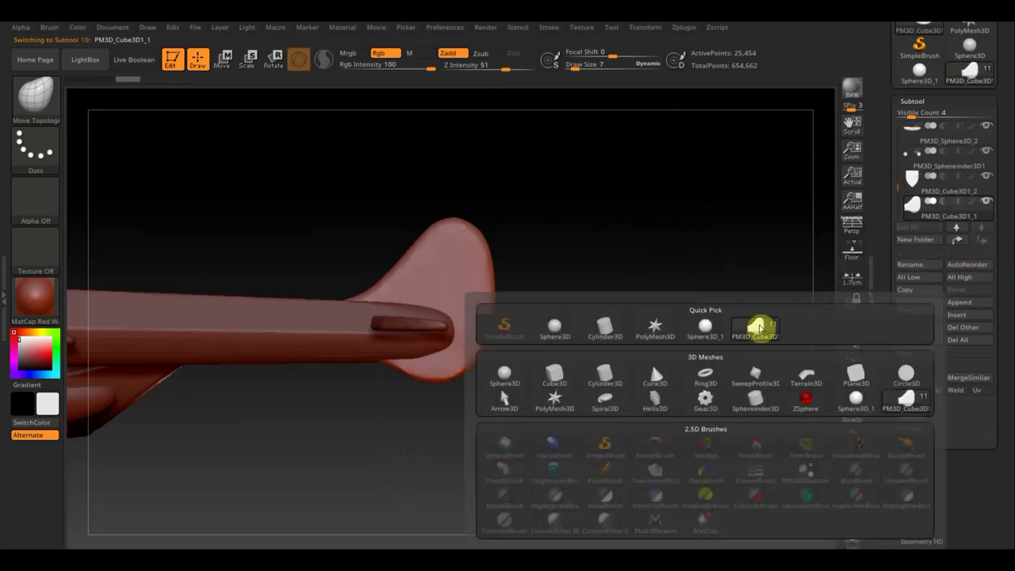
pyautogui.click(551, 374)
# Step: Frame the model, select the new cube and switch to Move mode
pyautogui.moveTo(613, 373); pyautogui.dragTo(371, 297)
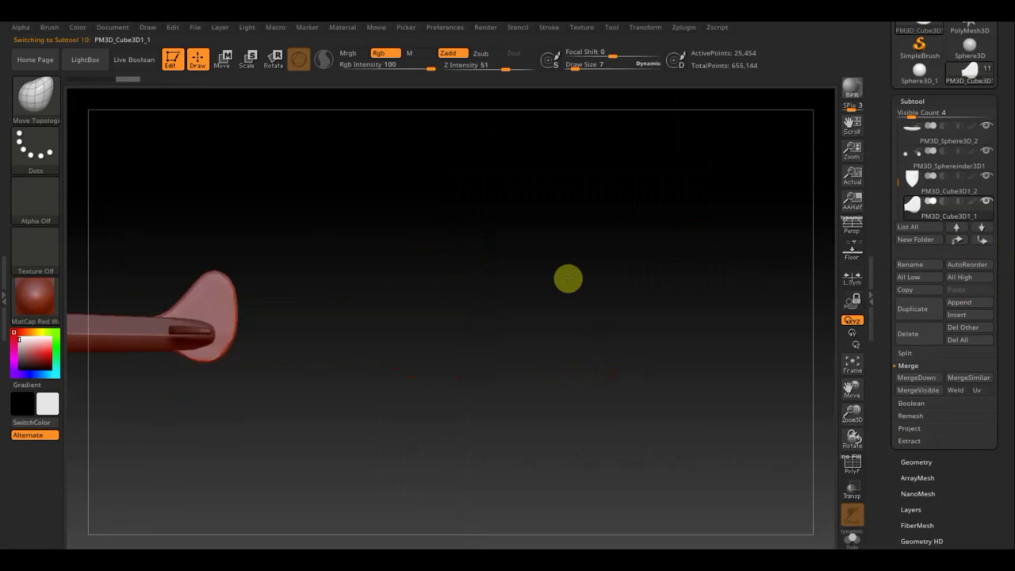
pyautogui.press('f')
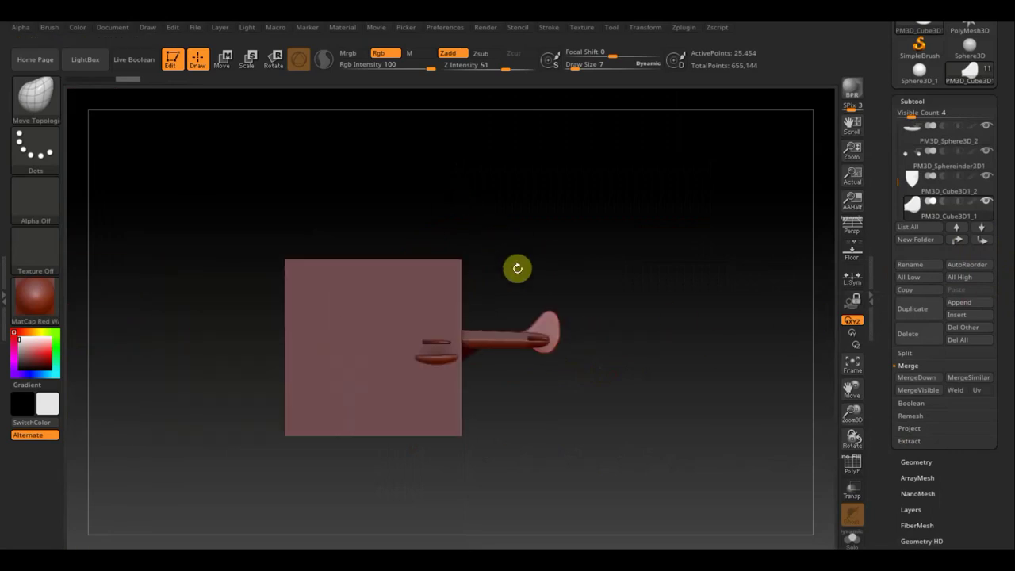
pyautogui.press('F1')
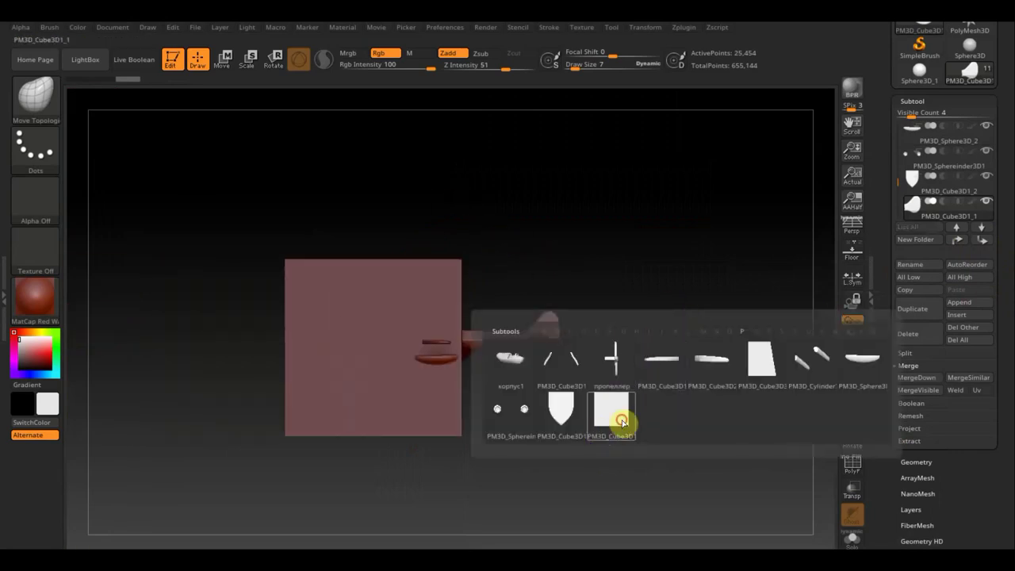
pyautogui.click(623, 419)
pyautogui.click(224, 59)
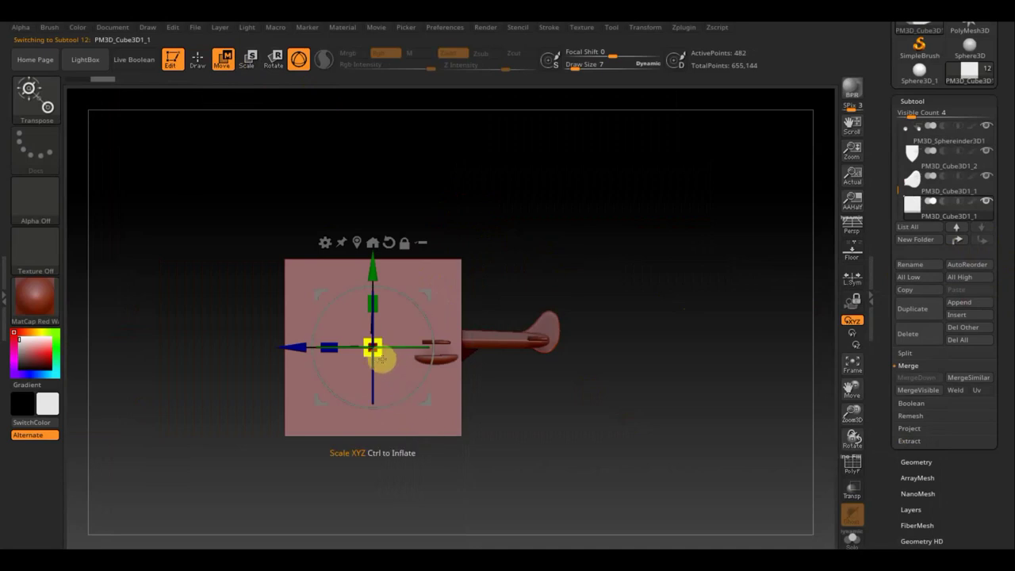
# Step: Scale the new cube down to a small block and slide it beside the tail boom end
pyautogui.moveTo(381, 360); pyautogui.dragTo(282, 319)
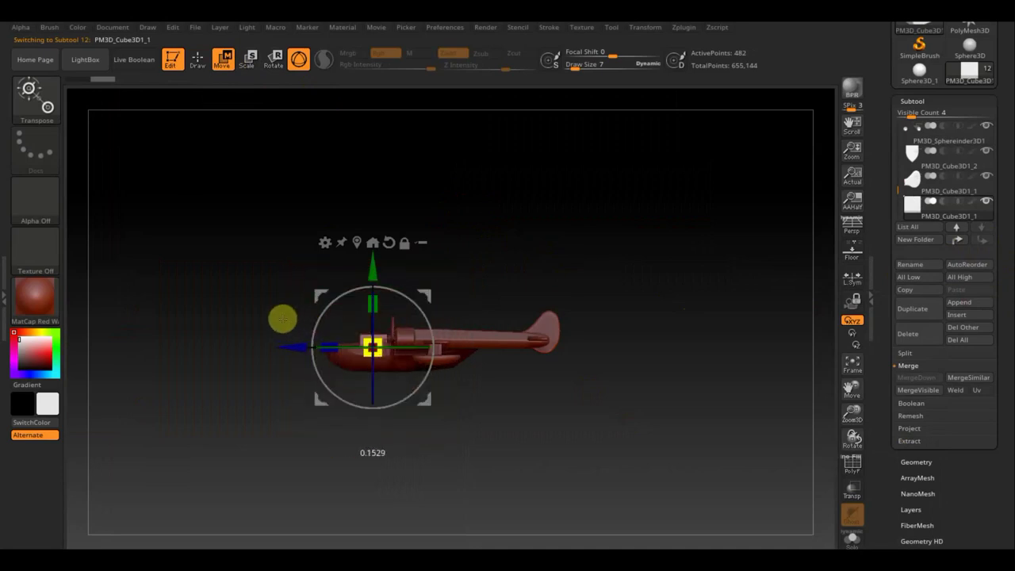
pyautogui.moveTo(279, 319)
pyautogui.mouseDown()
pyautogui.moveTo(295, 342)
pyautogui.moveTo(493, 367)
pyautogui.mouseUp()
pyautogui.moveTo(748, 442)
pyautogui.mouseDown()
pyautogui.moveTo(751, 460)
pyautogui.moveTo(731, 475)
pyautogui.moveTo(747, 463)
pyautogui.moveTo(739, 448)
pyautogui.moveTo(750, 534)
pyautogui.moveTo(634, 341)
pyautogui.mouseUp()
pyautogui.moveTo(566, 272); pyautogui.dragTo(564, 165)
pyautogui.moveTo(492, 243); pyautogui.dragTo(473, 246)
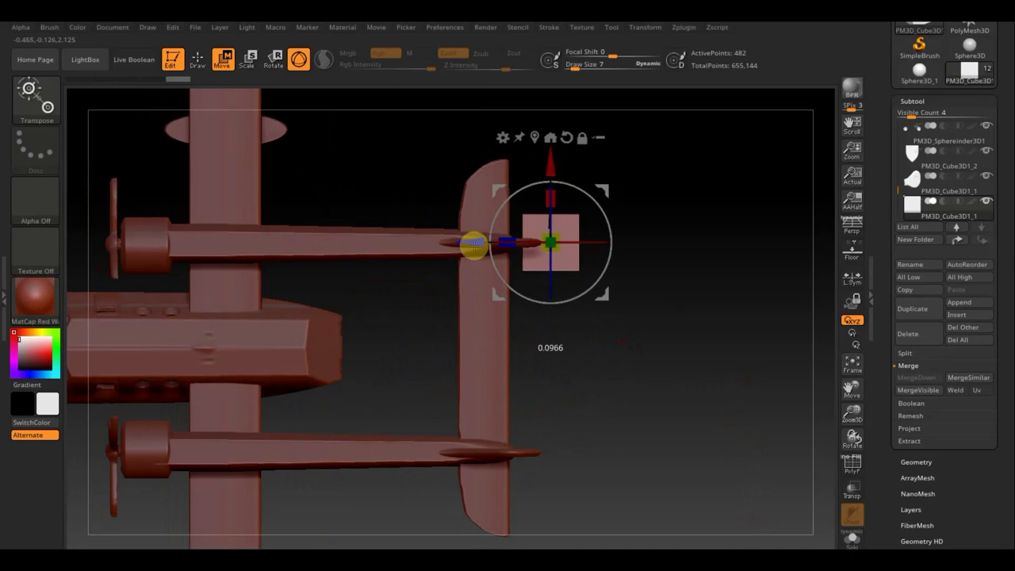
pyautogui.moveTo(601, 295)
pyautogui.mouseDown()
pyautogui.moveTo(607, 249)
pyautogui.moveTo(594, 324)
pyautogui.moveTo(593, 309)
pyautogui.mouseUp()
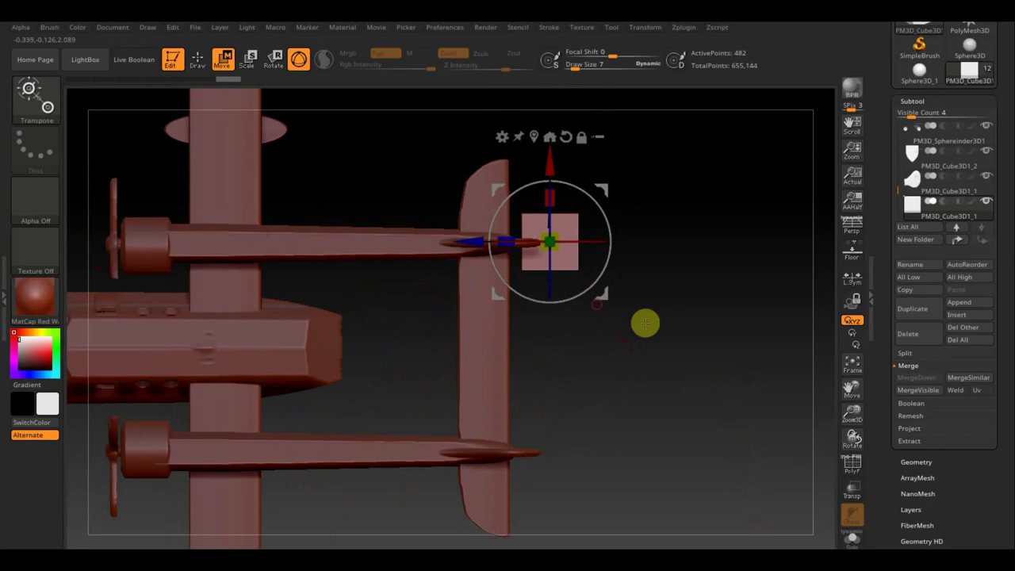
# Step: Raise the block into place under the tail and orbit to check its placement
pyautogui.moveTo(691, 356); pyautogui.dragTo(696, 180)
pyautogui.moveTo(656, 325)
pyautogui.mouseDown()
pyautogui.moveTo(544, 367)
pyautogui.moveTo(488, 369)
pyautogui.moveTo(528, 367)
pyautogui.moveTo(541, 378)
pyautogui.mouseUp()
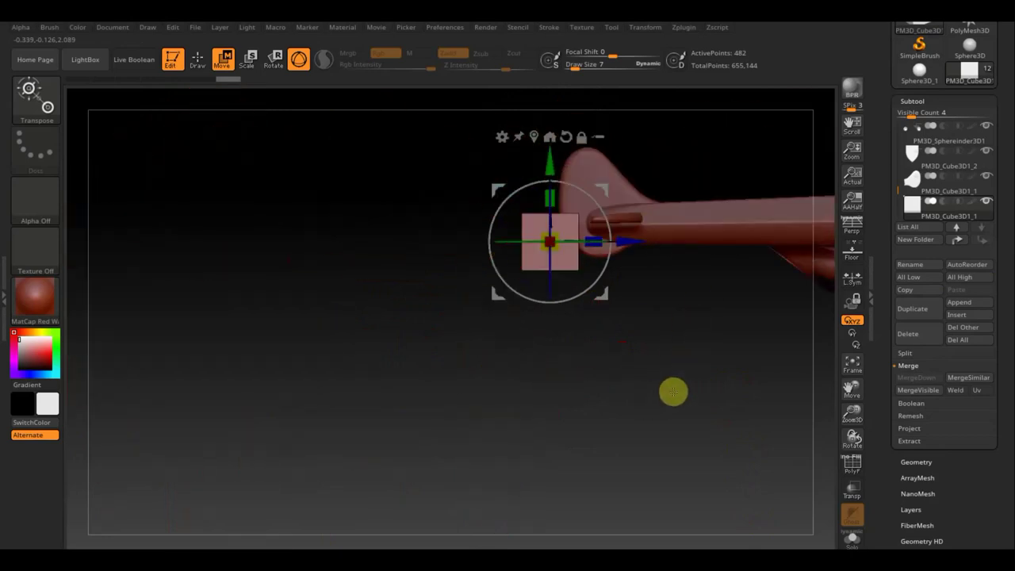
pyautogui.moveTo(673, 391)
pyautogui.keyDown('alt'); pyautogui.mouseDown()
pyautogui.moveTo(550, 415)
pyautogui.moveTo(607, 497)
pyautogui.mouseUp(); pyautogui.keyUp('alt')
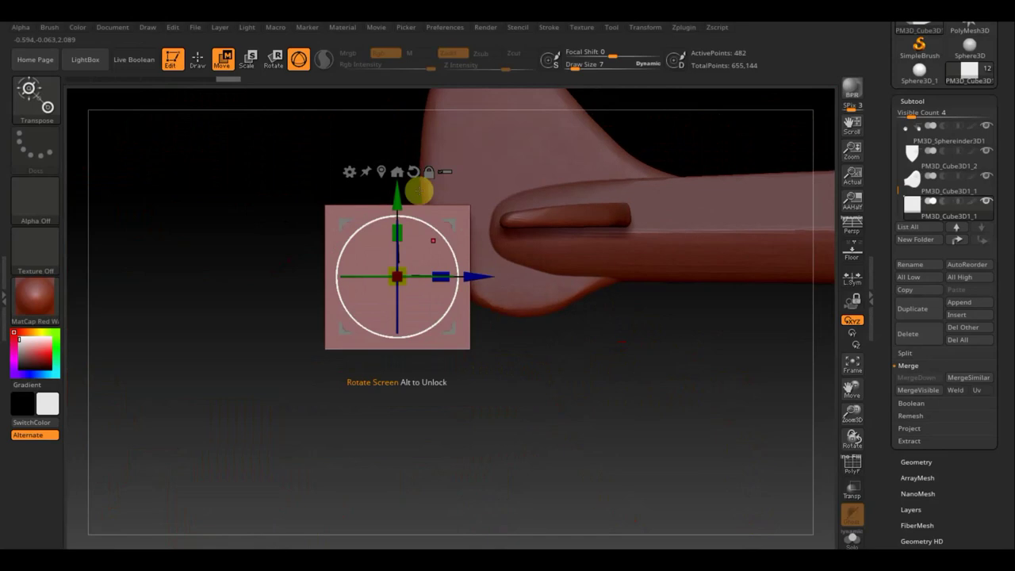
pyautogui.moveTo(396, 187); pyautogui.dragTo(407, 90)
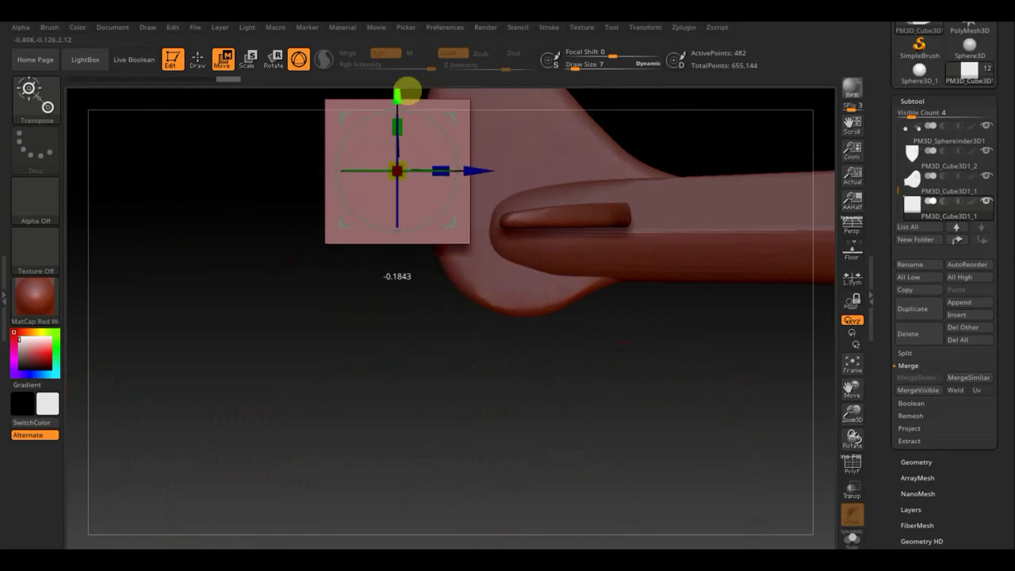
pyautogui.keyDown('alt'); pyautogui.moveTo(429, 368); pyautogui.dragTo(437, 430); pyautogui.keyUp('alt')
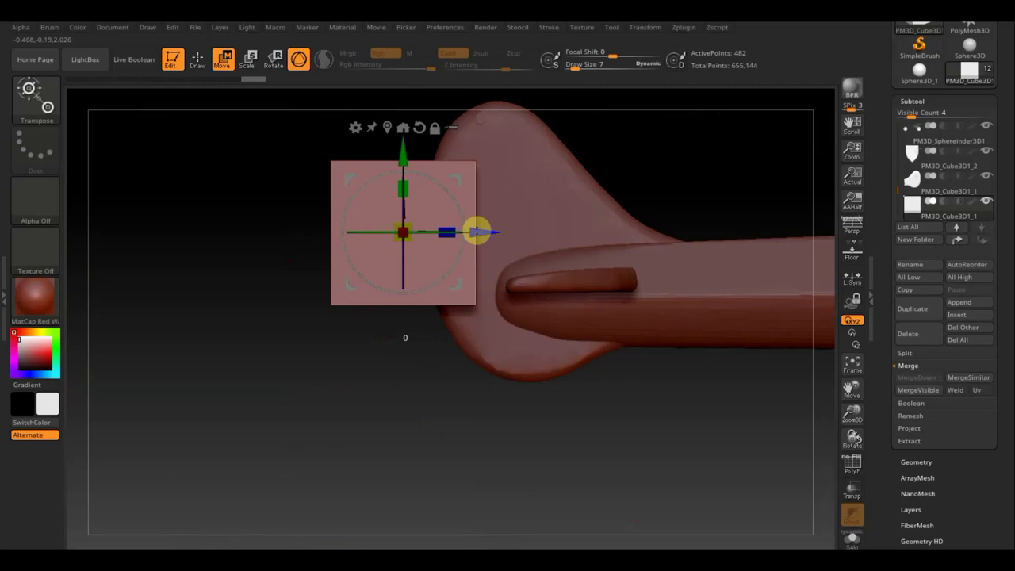
pyautogui.moveTo(476, 232); pyautogui.dragTo(485, 231)
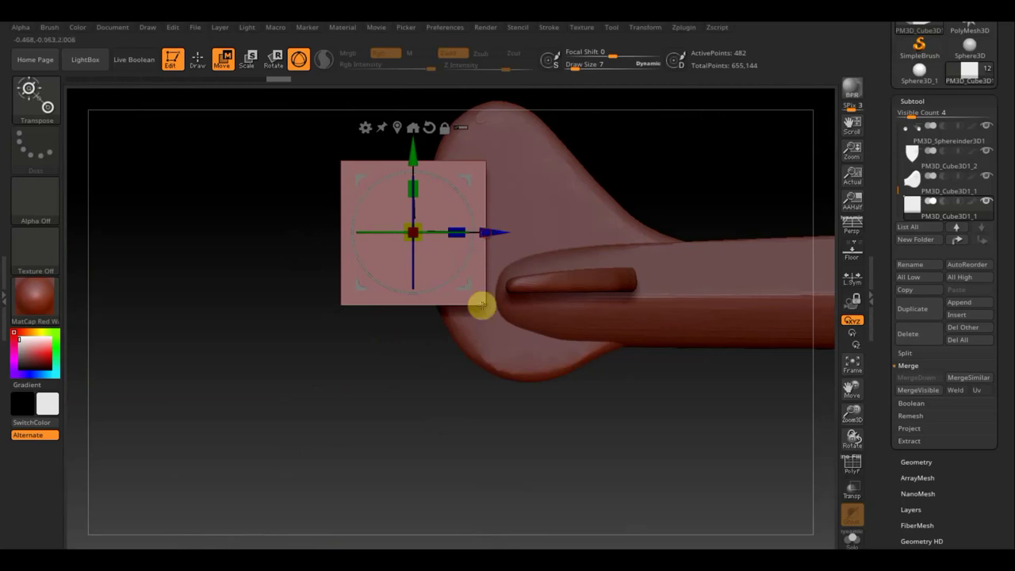
pyautogui.moveTo(515, 451)
pyautogui.mouseDown()
pyautogui.moveTo(550, 451)
pyautogui.moveTo(547, 428)
pyautogui.moveTo(556, 472)
pyautogui.mouseUp()
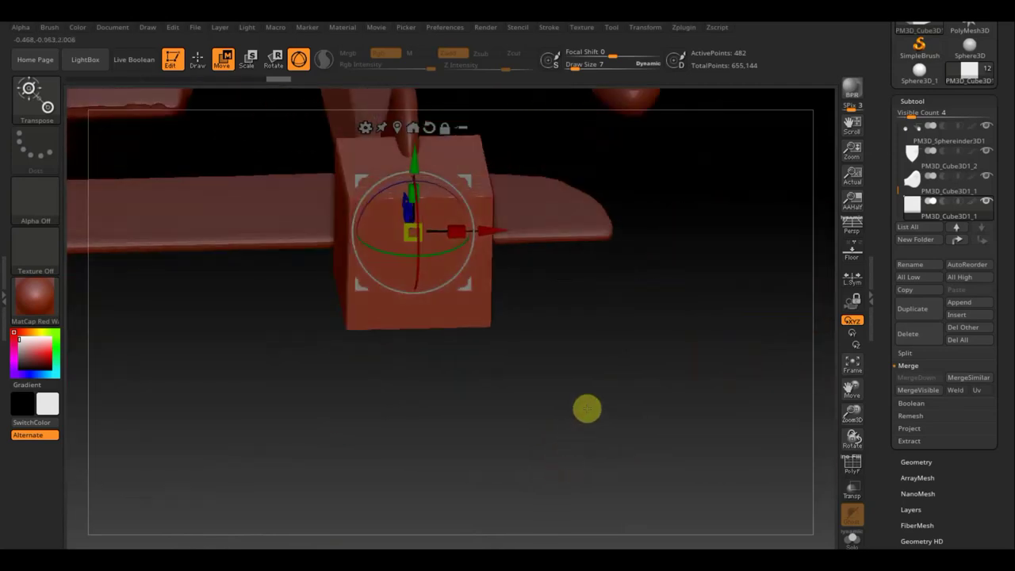
pyautogui.moveTo(611, 333); pyautogui.dragTo(605, 398)
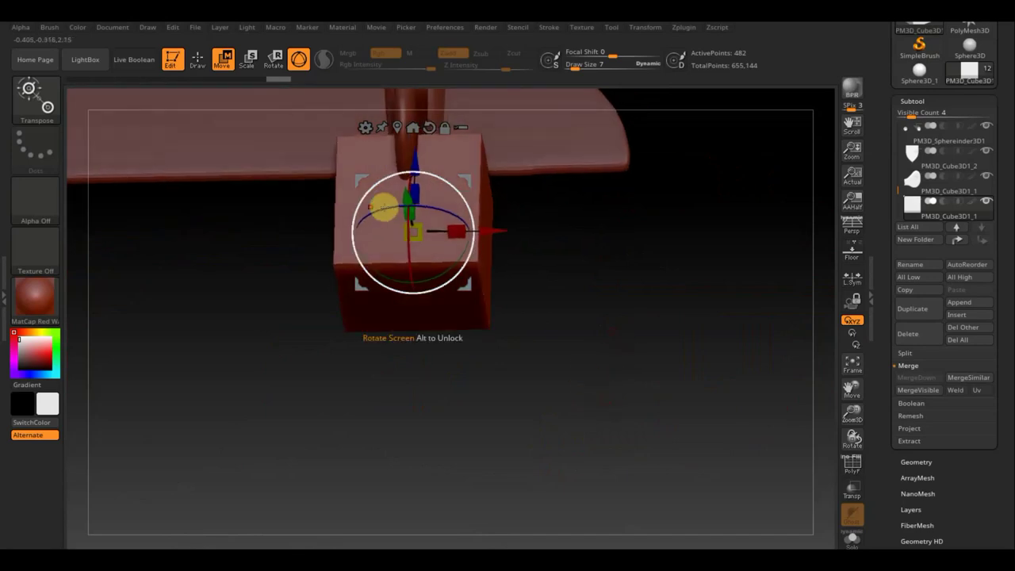
pyautogui.moveTo(571, 251)
pyautogui.mouseDown()
pyautogui.moveTo(594, 270)
pyautogui.moveTo(643, 397)
pyautogui.mouseUp()
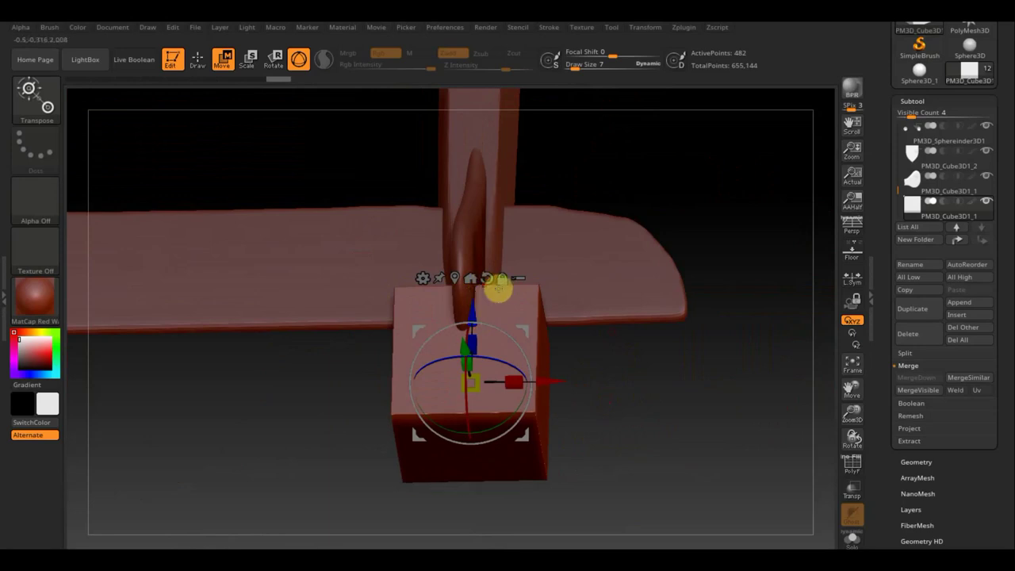
pyautogui.moveTo(662, 425)
pyautogui.mouseDown()
pyautogui.moveTo(673, 284)
pyautogui.moveTo(632, 338)
pyautogui.moveTo(600, 320)
pyautogui.moveTo(193, 288)
pyautogui.moveTo(198, 327)
pyautogui.mouseUp()
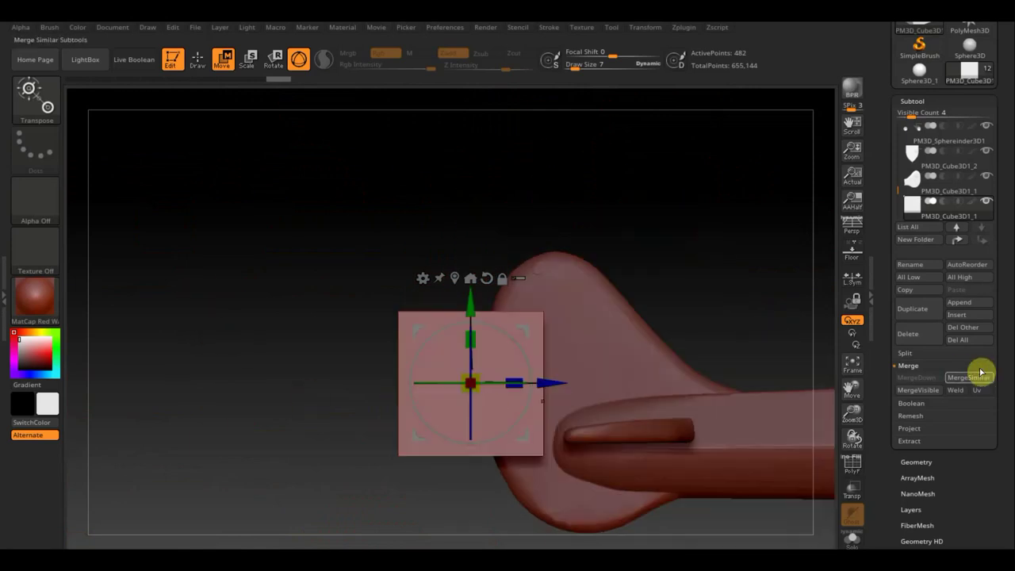
# Step: DynaMesh the small cube block and subdivide it once with Ctrl+D
pyautogui.click(916, 460)
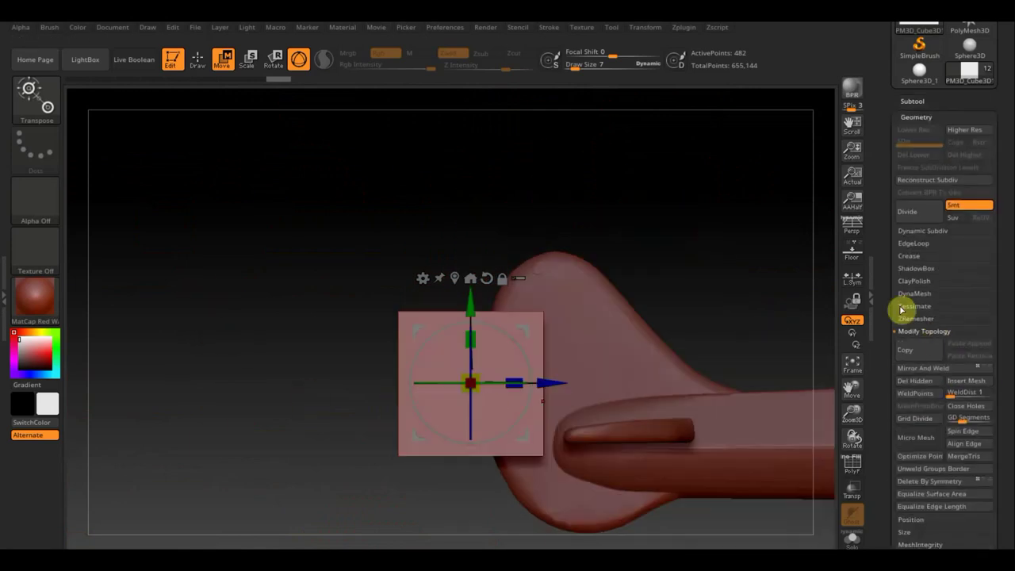
pyautogui.click(920, 293)
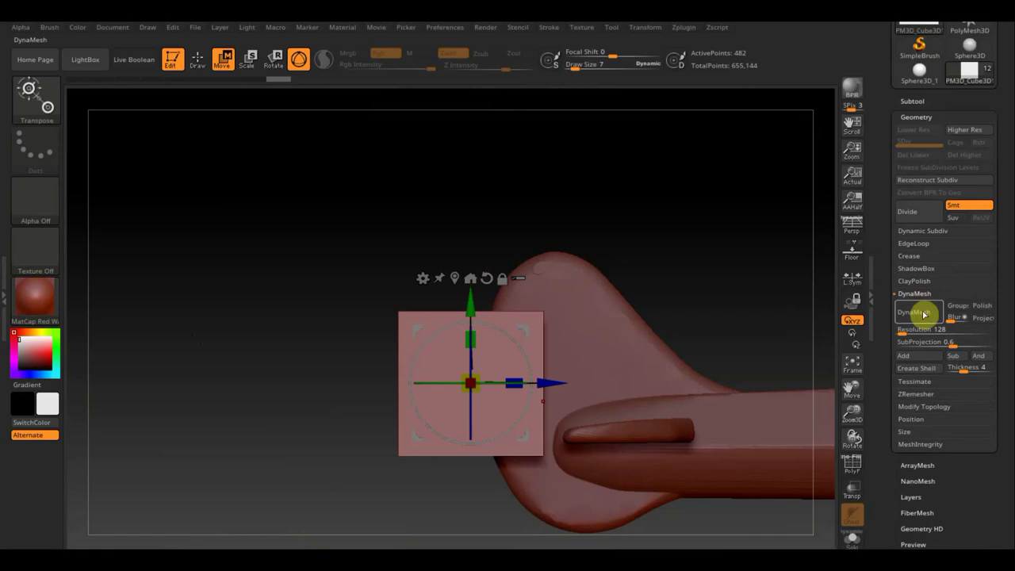
pyautogui.click(923, 313)
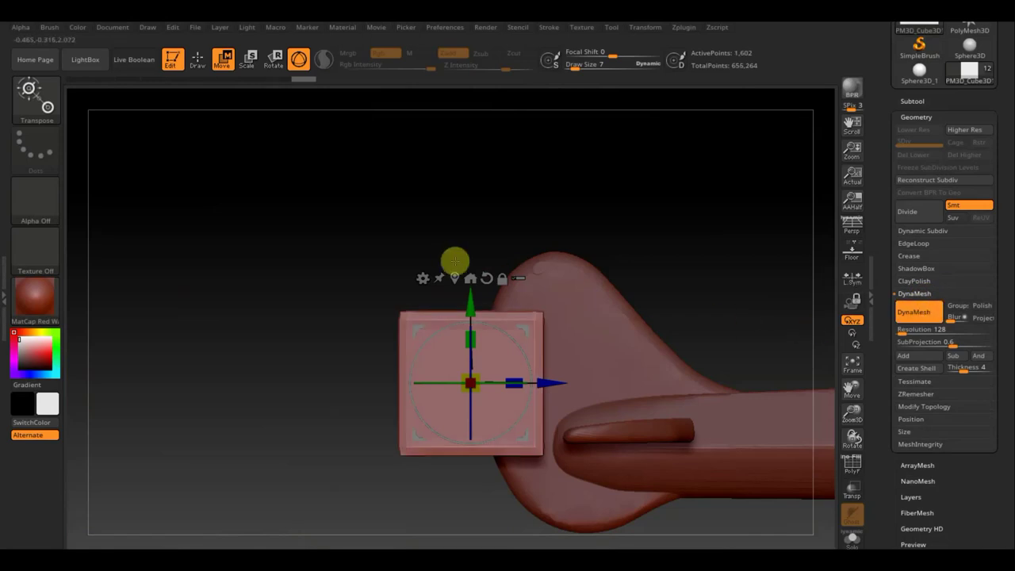
pyautogui.hotkey('ctrl', 'd')
pyautogui.hotkey('ctrl', 'd')
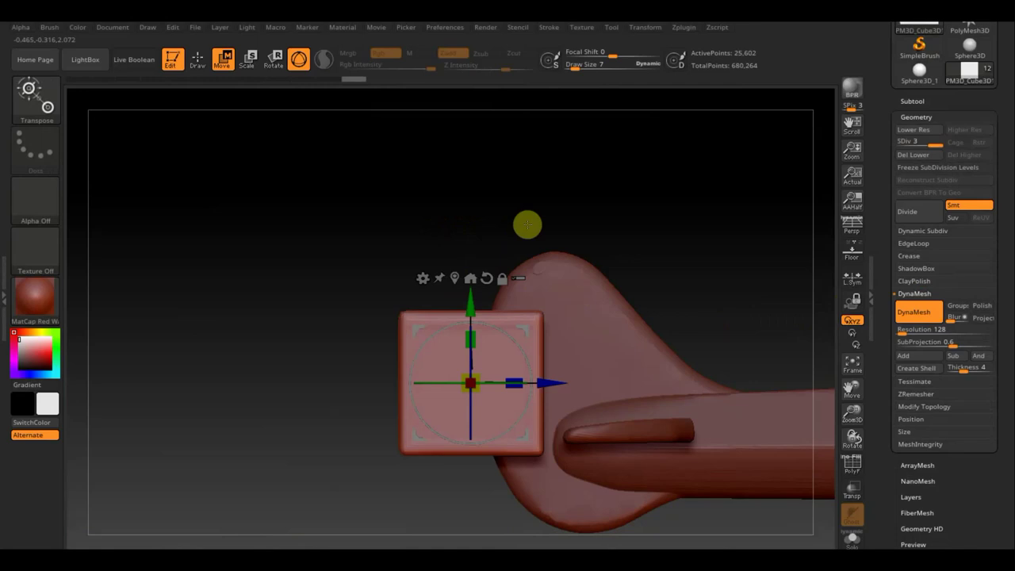
# Step: Duplicate the cube block as a new subtool, PM3D_Cube3D1_4
pyautogui.click(912, 103)
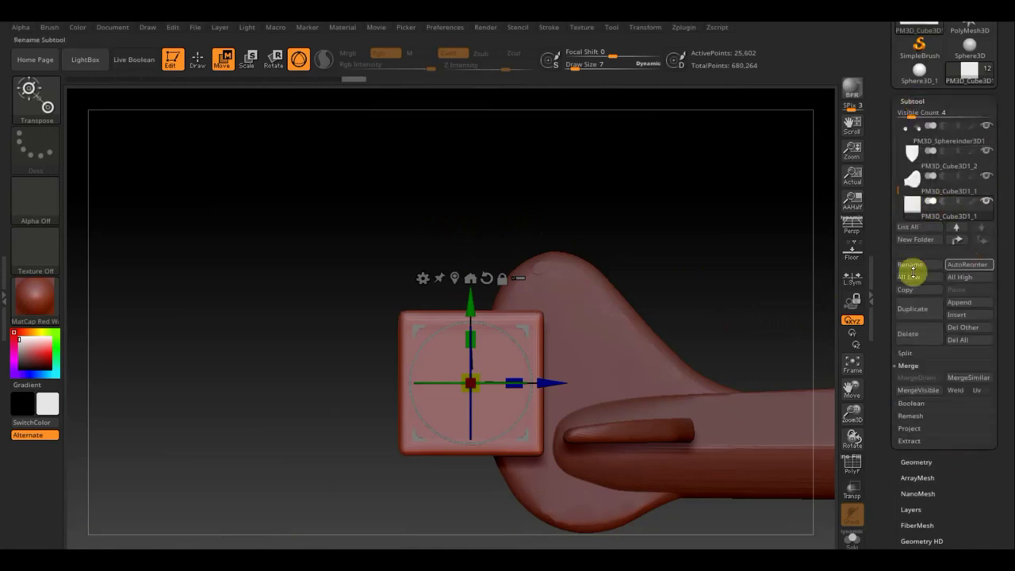
pyautogui.click(918, 310)
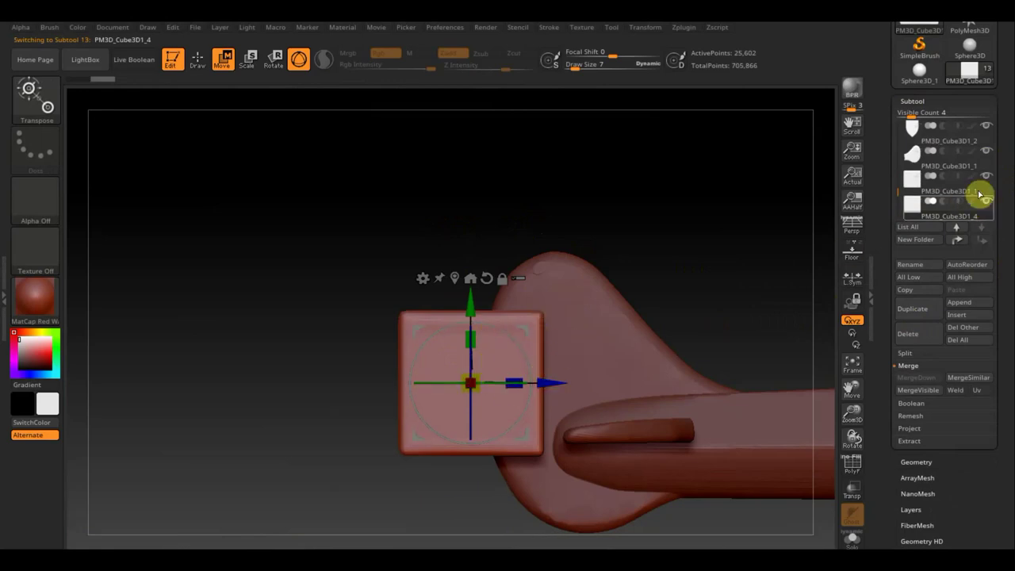
pyautogui.moveTo(913, 180)
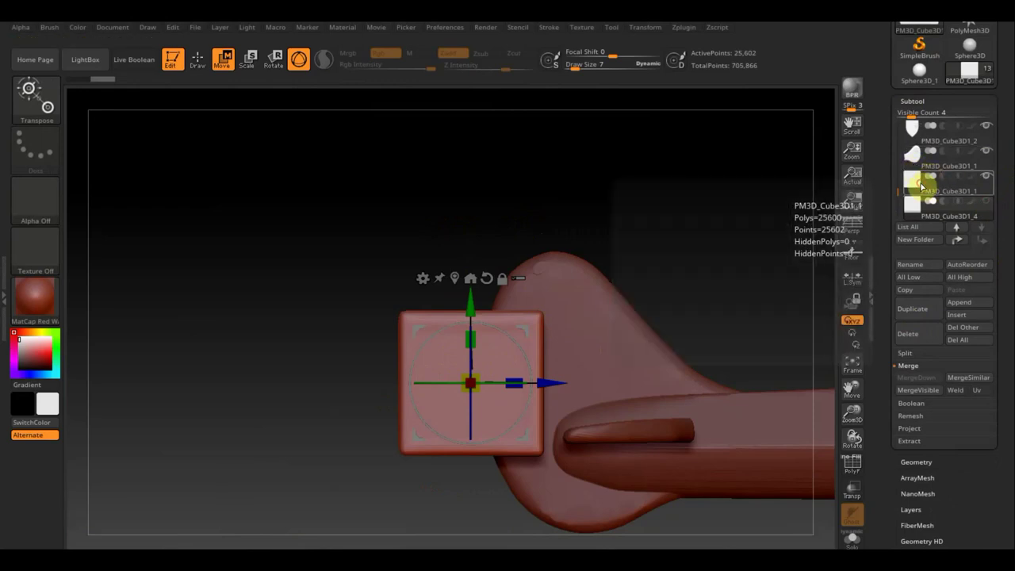
pyautogui.click(939, 187)
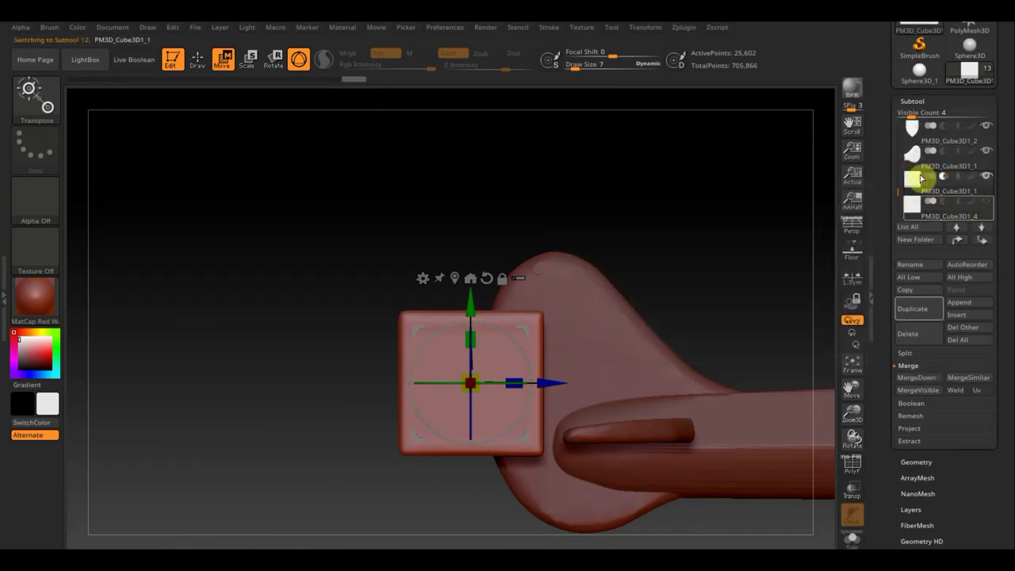
# Step: Delete the wrench part's lower subdivision levels and merge the cube block down into it
pyautogui.moveTo(912, 179)
pyautogui.click(912, 164)
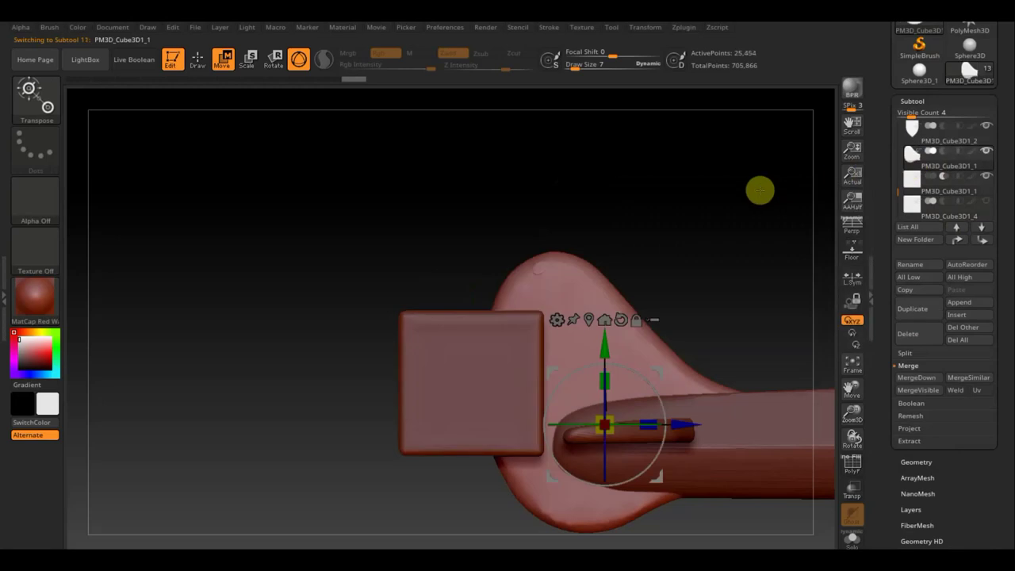
pyautogui.press('ctrl')
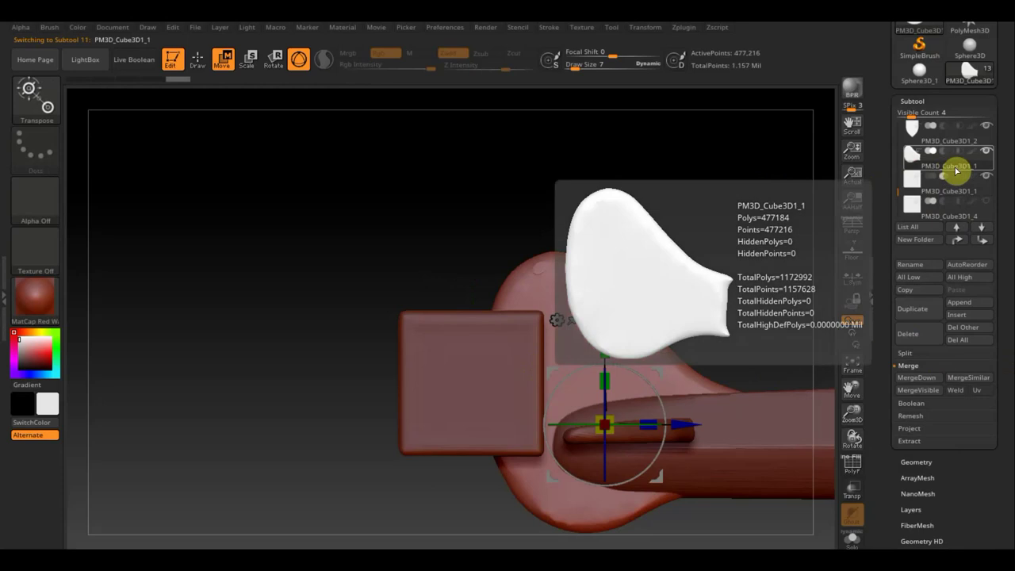
pyautogui.click(916, 462)
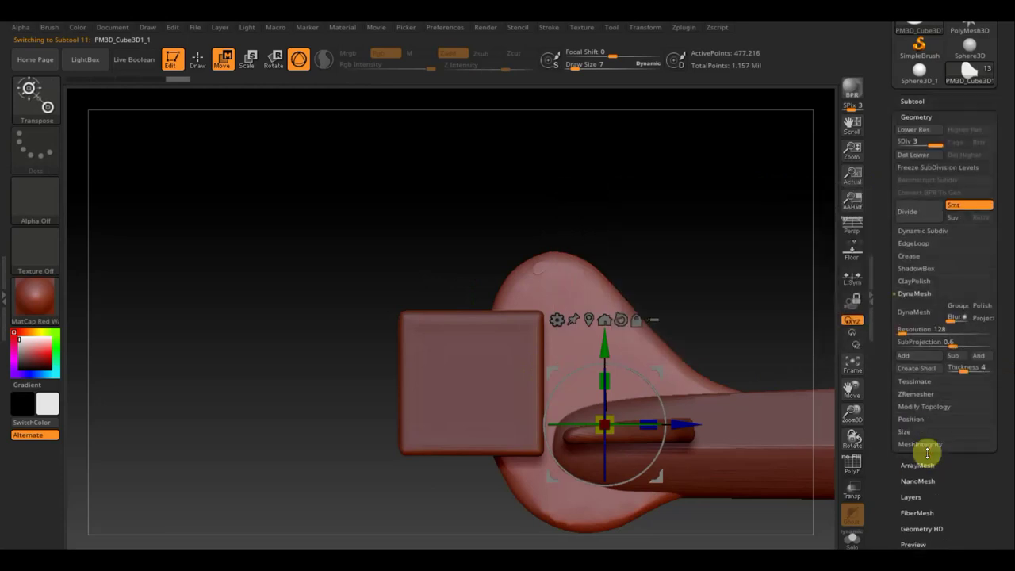
pyautogui.click(920, 155)
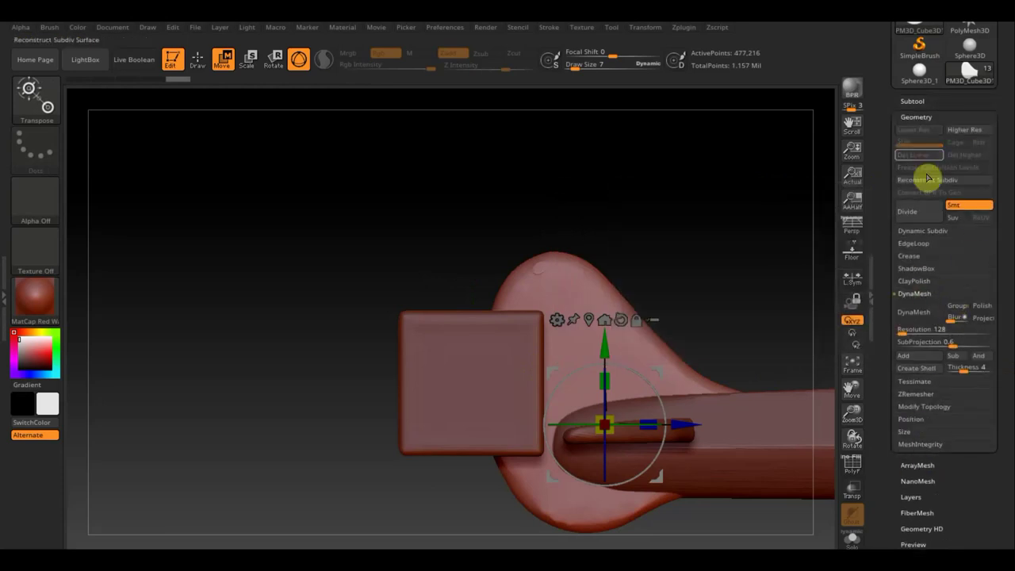
pyautogui.click(913, 102)
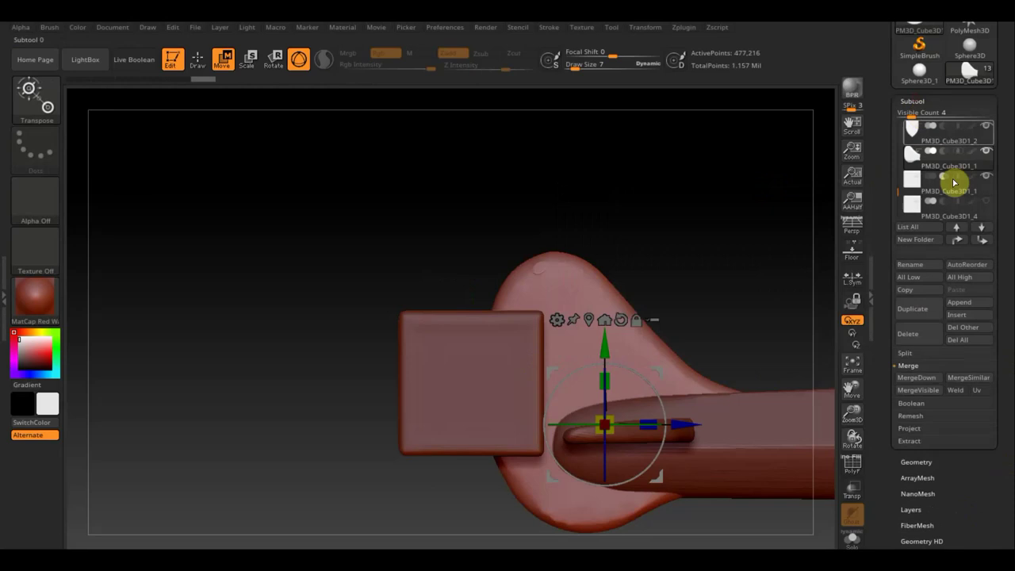
pyautogui.click(900, 384)
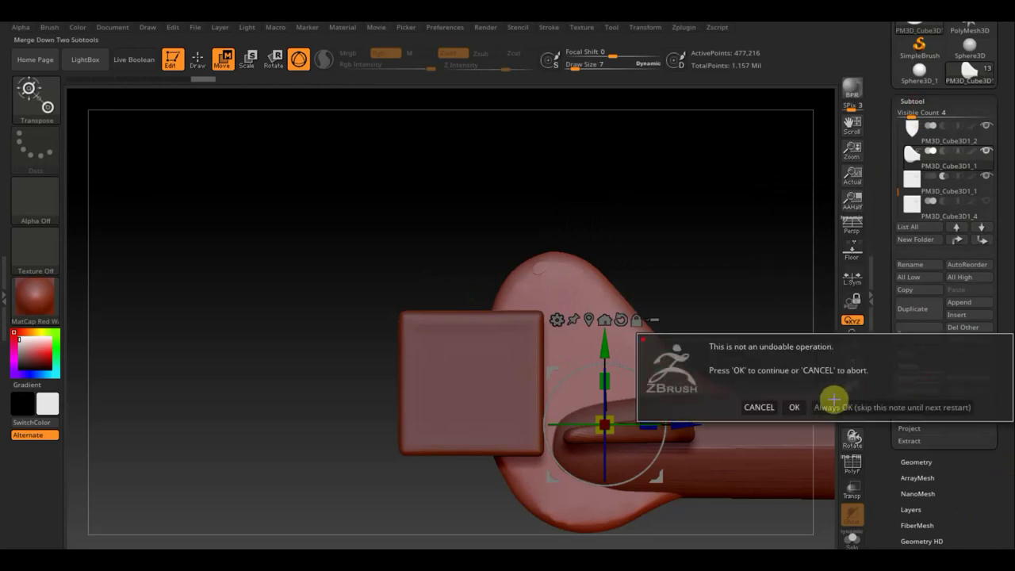
pyautogui.click(794, 407)
pyautogui.keyDown('ctrl'); pyautogui.moveTo(688, 164); pyautogui.dragTo(771, 284); pyautogui.keyUp('ctrl')
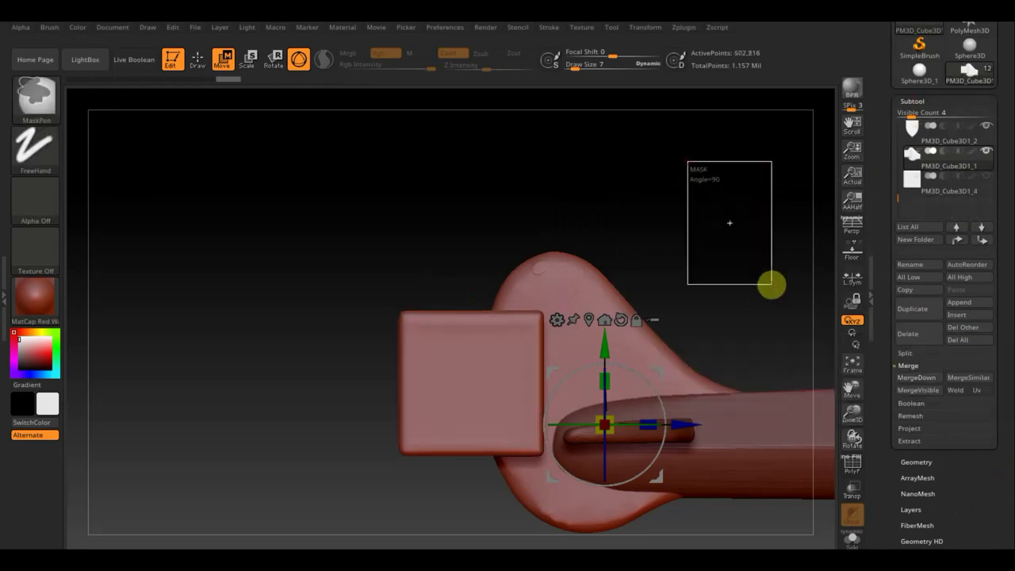
# Step: DynaMesh the merged wrench part and subdivide it to level 3
pyautogui.click(920, 460)
pyautogui.click(916, 310)
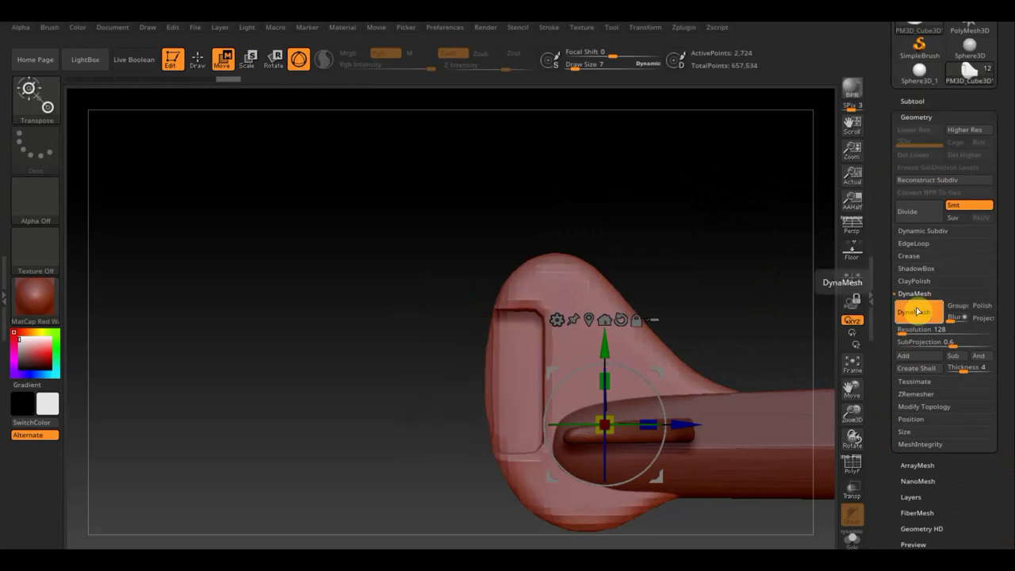
pyautogui.moveTo(755, 323)
pyautogui.mouseDown()
pyautogui.moveTo(729, 322)
pyautogui.moveTo(741, 297)
pyautogui.mouseUp()
pyautogui.press('ctrl')
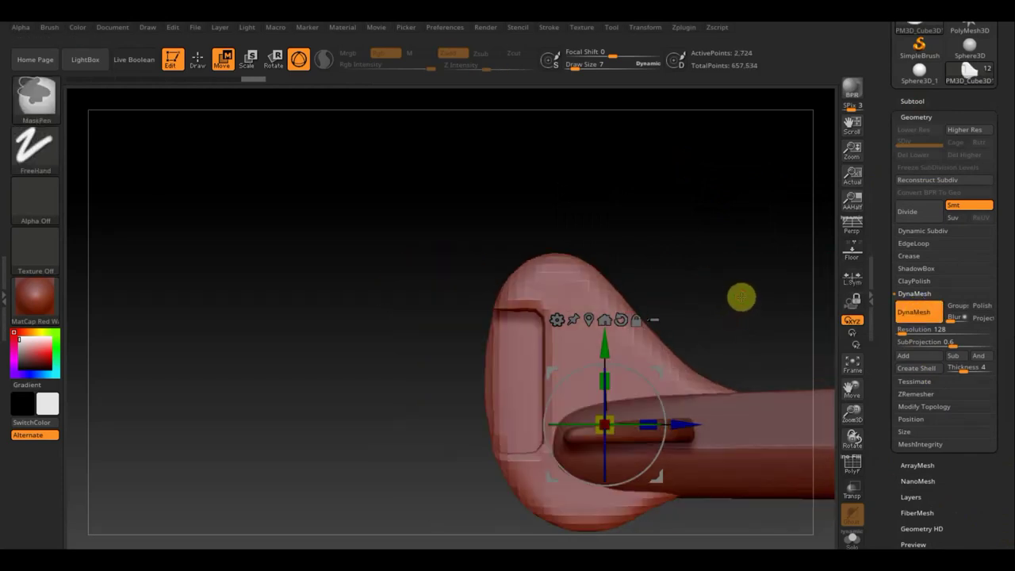
pyautogui.hotkey('ctrl', 'd')
pyautogui.hotkey('ctrl', 'd')
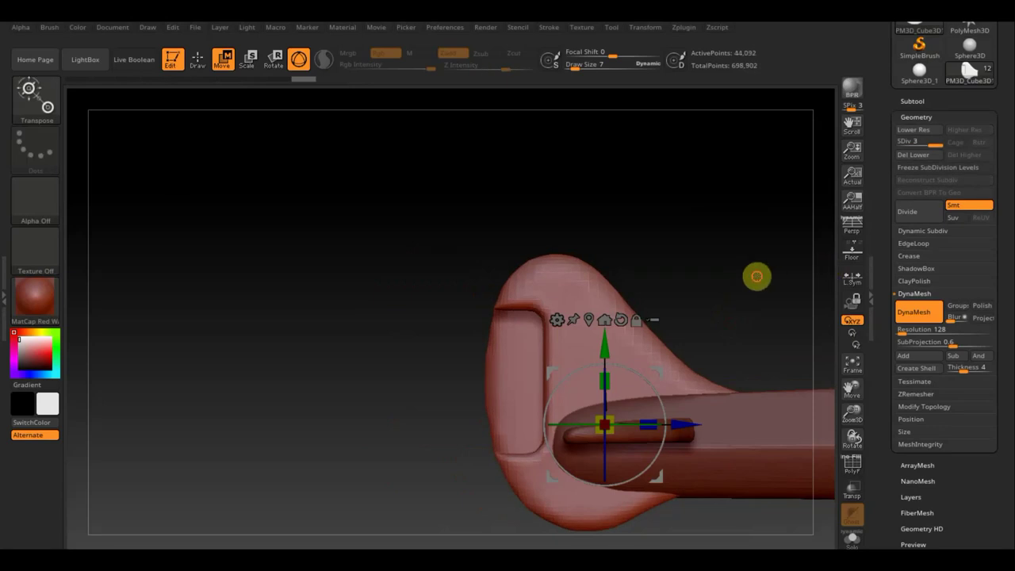
pyautogui.moveTo(756, 277)
pyautogui.keyDown('alt'); pyautogui.mouseDown()
pyautogui.moveTo(582, 258)
pyautogui.moveTo(563, 247)
pyautogui.mouseUp(); pyautogui.keyUp('alt')
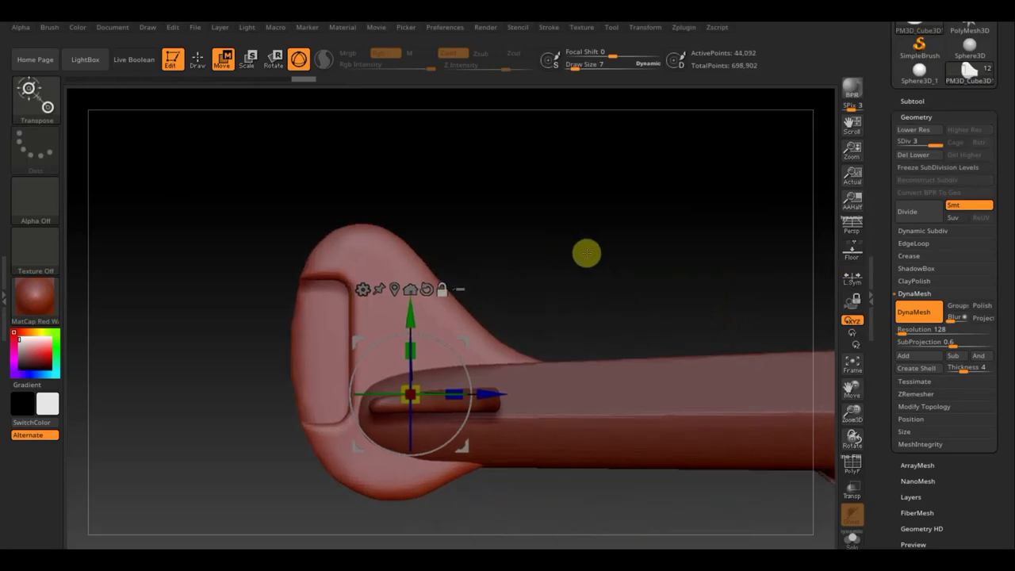
pyautogui.click(914, 100)
# Step: Squash the cube copy into a thin vertical slab with the Transpose gizmo
pyautogui.click(929, 188)
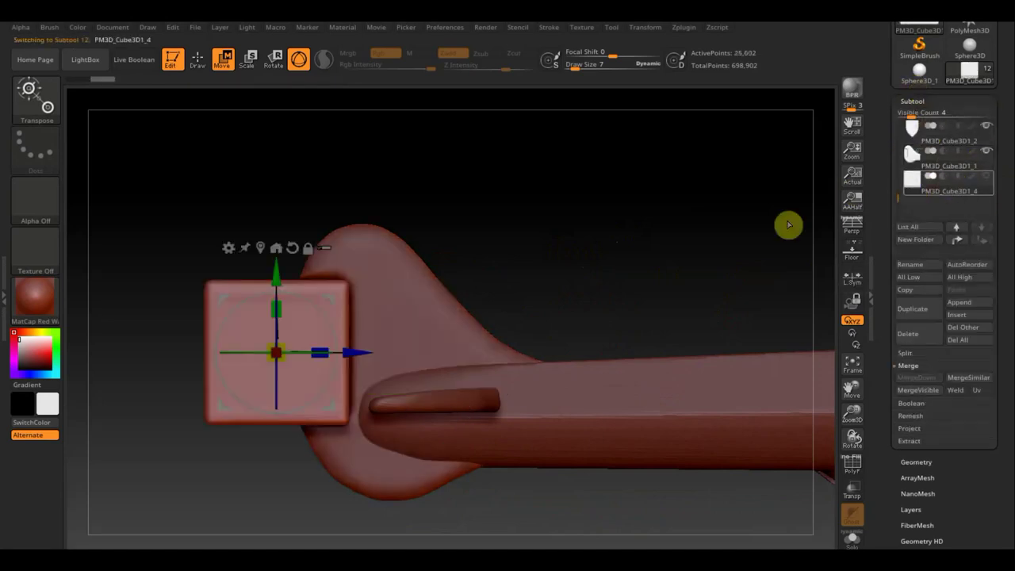
pyautogui.moveTo(371, 348); pyautogui.dragTo(337, 321)
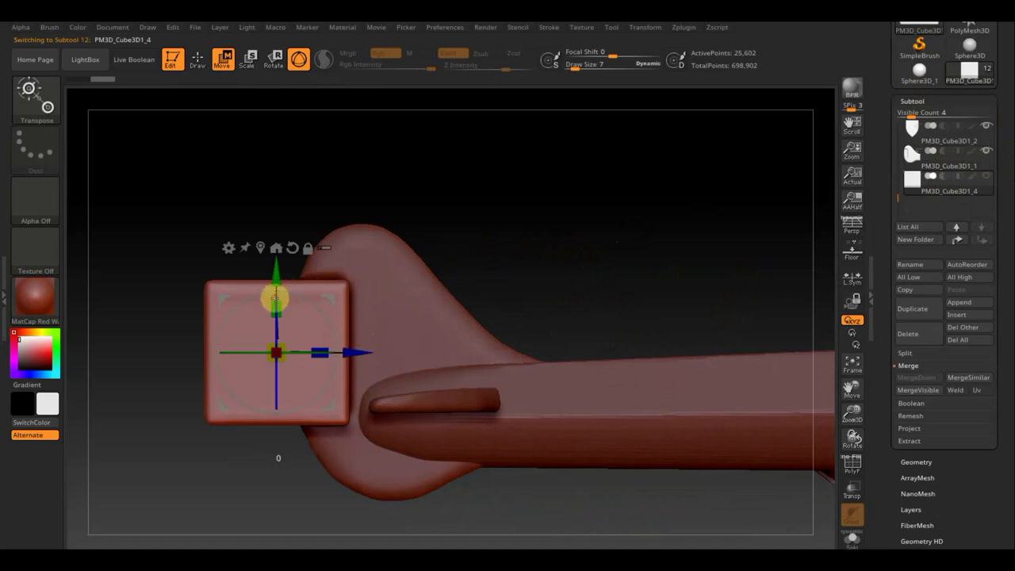
pyautogui.moveTo(275, 298); pyautogui.dragTo(275, 293)
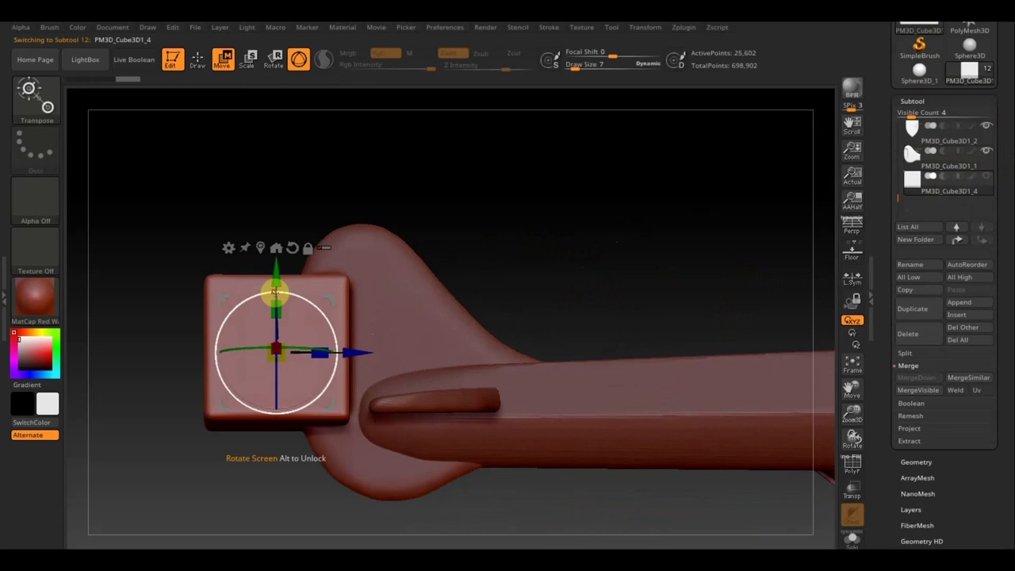
pyautogui.moveTo(275, 293); pyautogui.dragTo(275, 307)
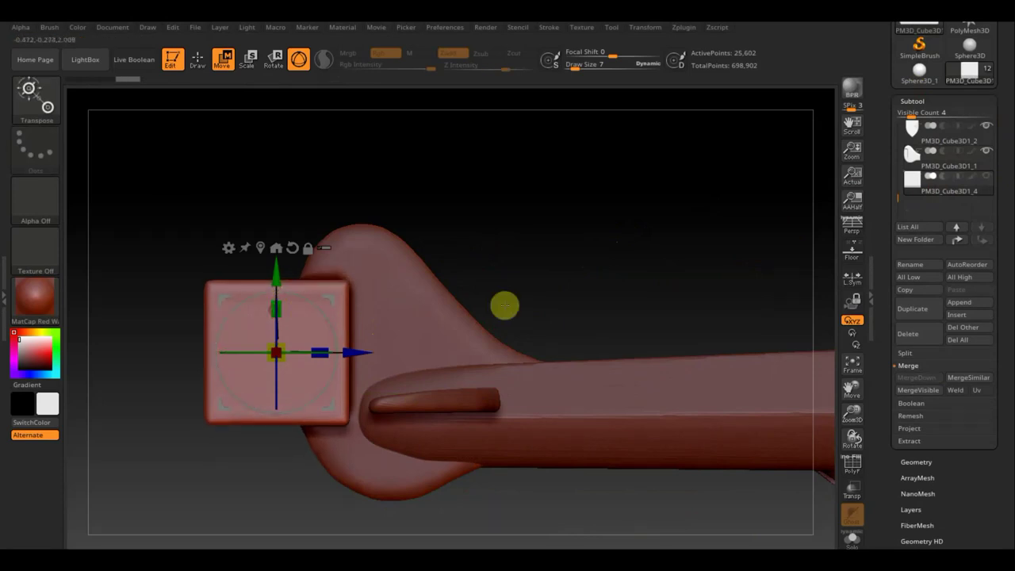
pyautogui.moveTo(505, 303); pyautogui.dragTo(573, 294)
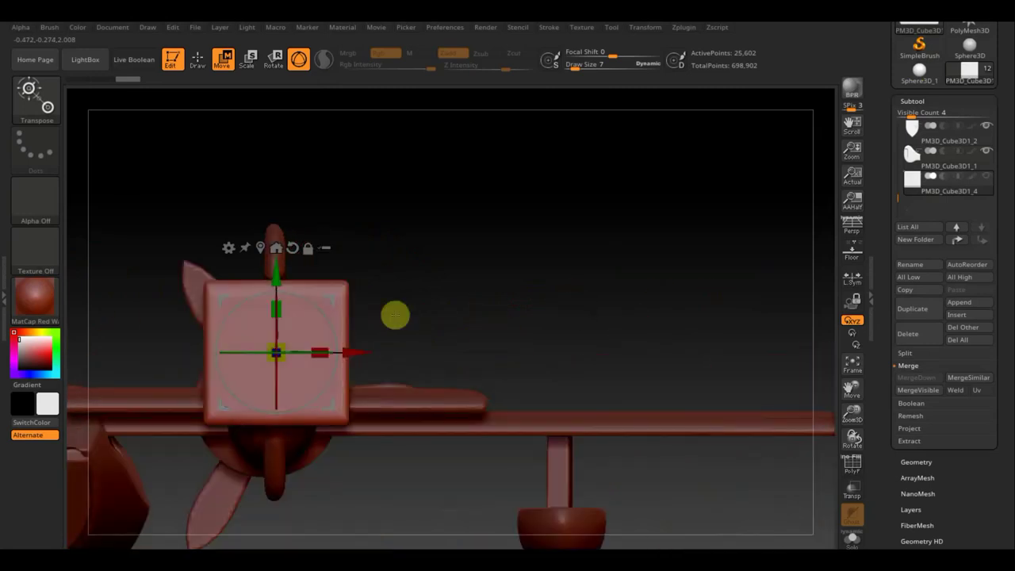
pyautogui.moveTo(325, 347); pyautogui.dragTo(244, 345)
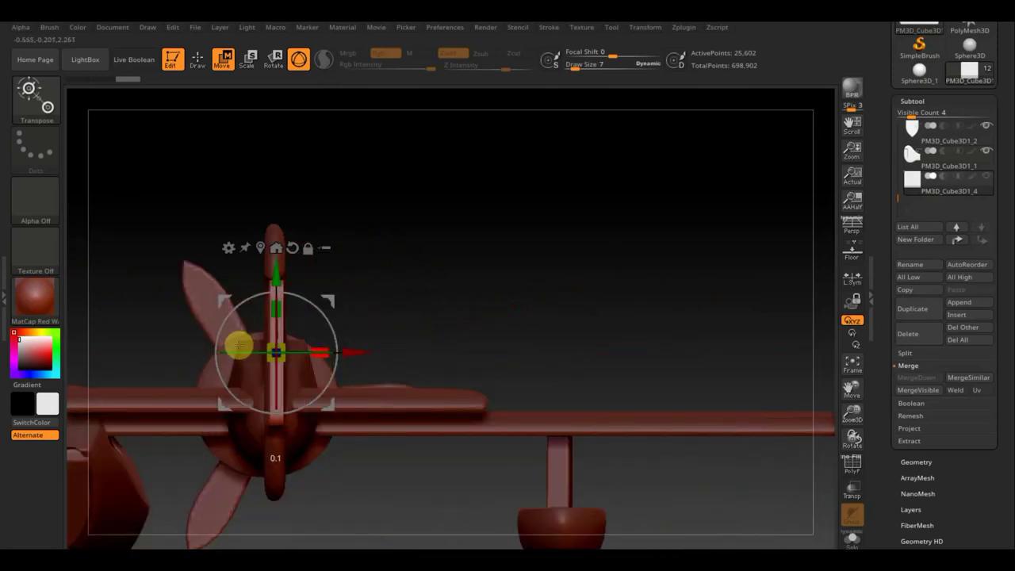
pyautogui.moveTo(358, 347); pyautogui.dragTo(361, 347)
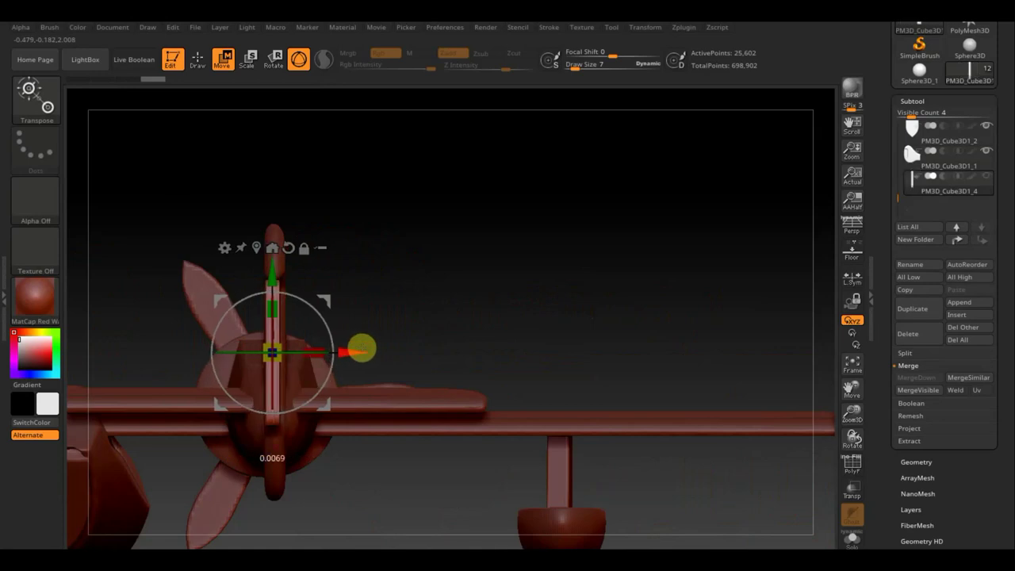
pyautogui.moveTo(361, 347); pyautogui.dragTo(364, 348)
# Step: Thin the slab further along Z and slide it flush against the rounded end
pyautogui.keyDown('shift'); pyautogui.moveTo(526, 328); pyautogui.dragTo(515, 329); pyautogui.keyUp('shift')
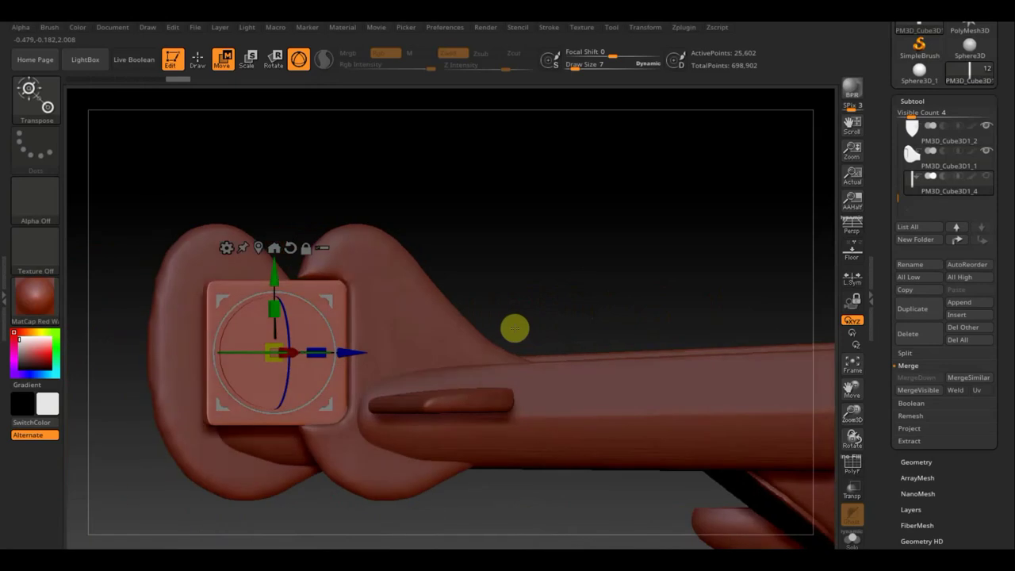
pyautogui.keyDown('shift'); pyautogui.moveTo(772, 318); pyautogui.dragTo(648, 275); pyautogui.keyUp('shift')
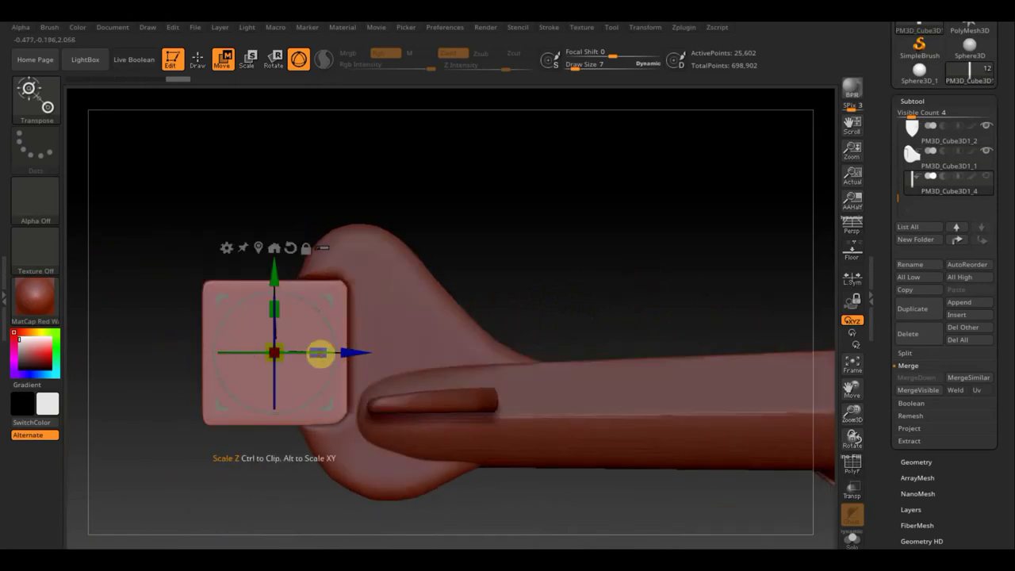
pyautogui.moveTo(320, 353); pyautogui.dragTo(269, 357)
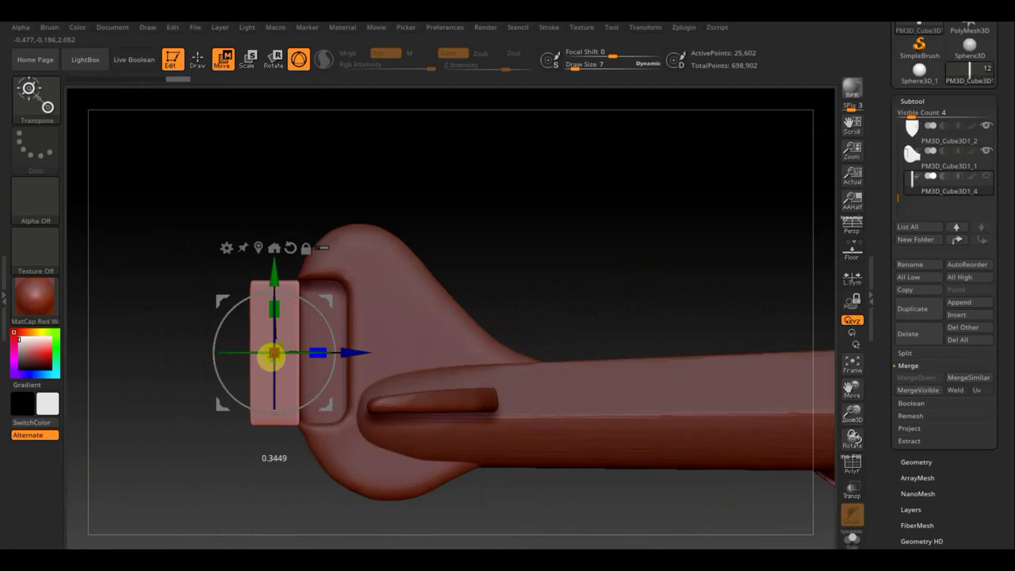
pyautogui.moveTo(270, 356); pyautogui.dragTo(262, 355)
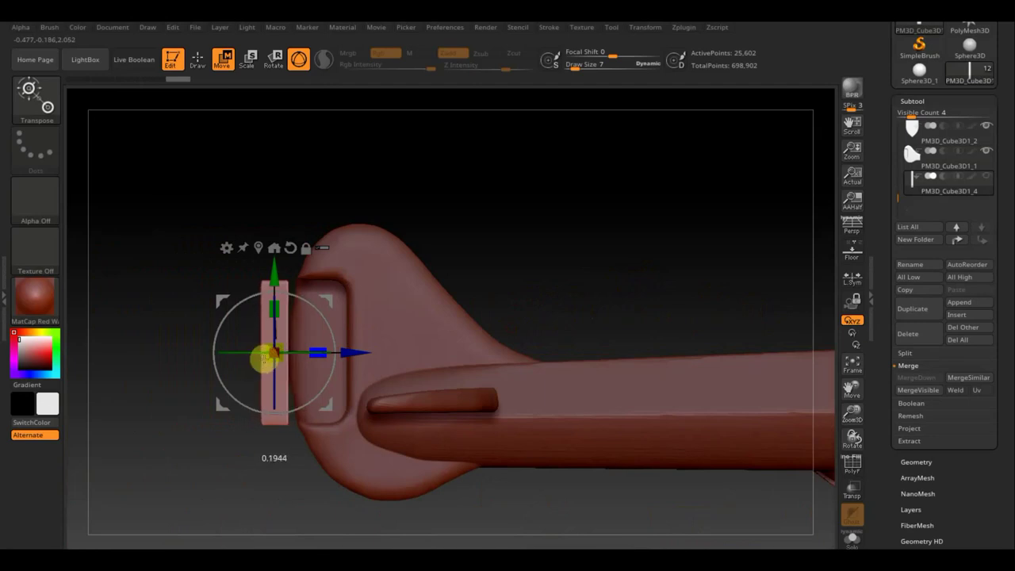
pyautogui.moveTo(350, 353)
pyautogui.mouseDown()
pyautogui.moveTo(404, 353)
pyautogui.moveTo(379, 350)
pyautogui.mouseUp()
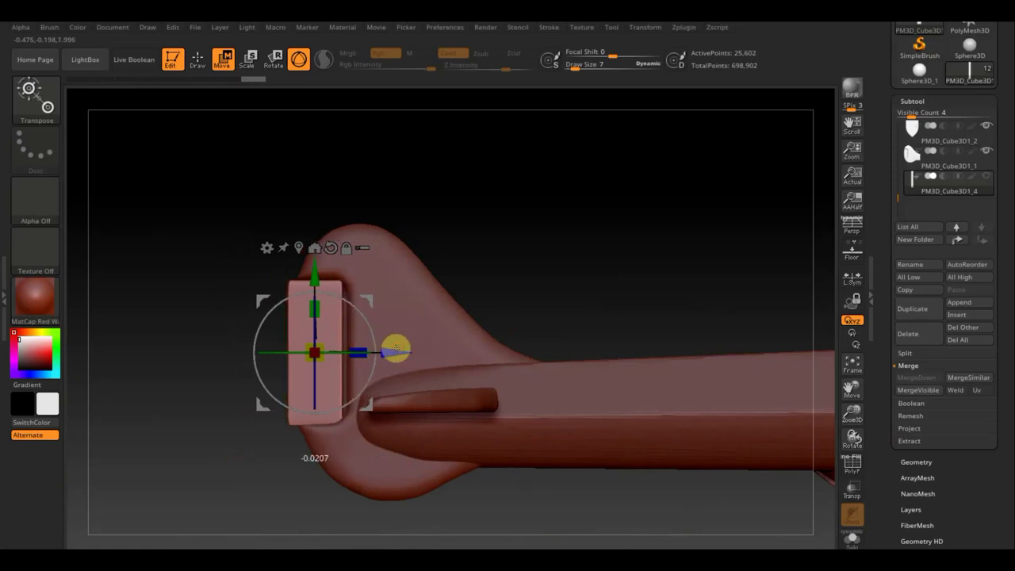
pyautogui.moveTo(388, 351); pyautogui.dragTo(403, 348)
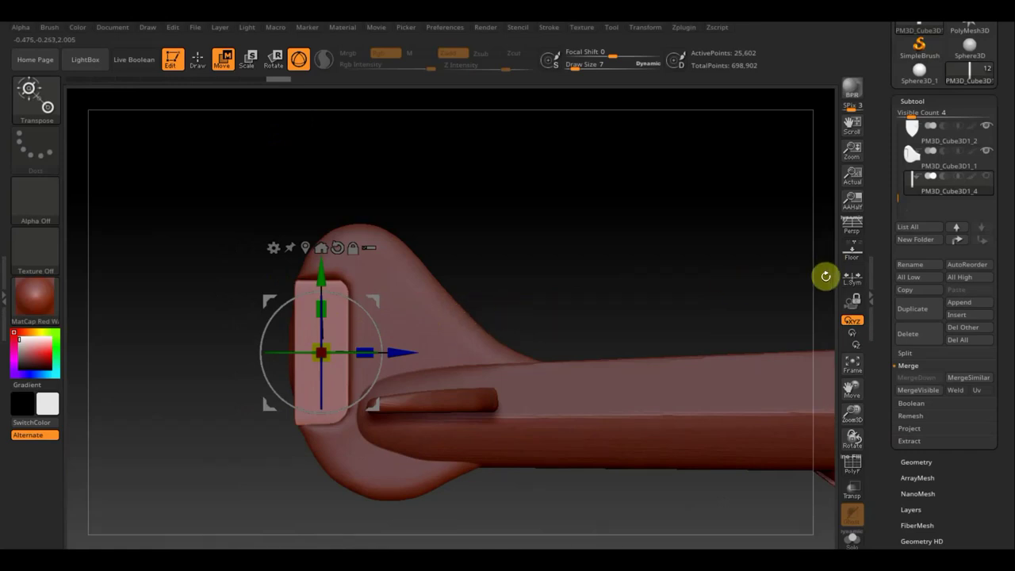
pyautogui.moveTo(920, 158)
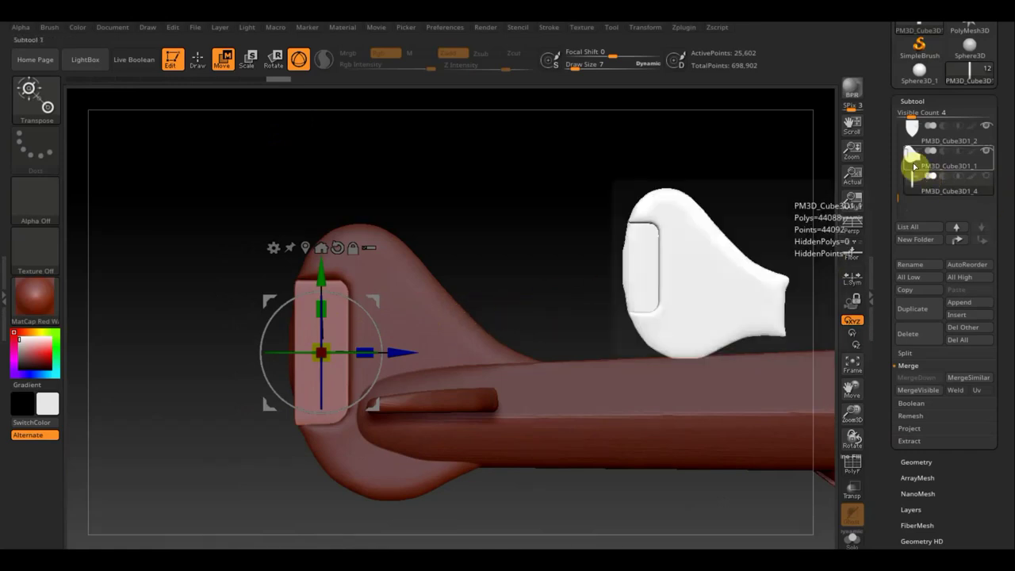
# Step: Duplicate PM3D_Cube3D1_1, place the copy below PM3D_Cube3D1_4, and merge the box down into it
pyautogui.click(913, 167)
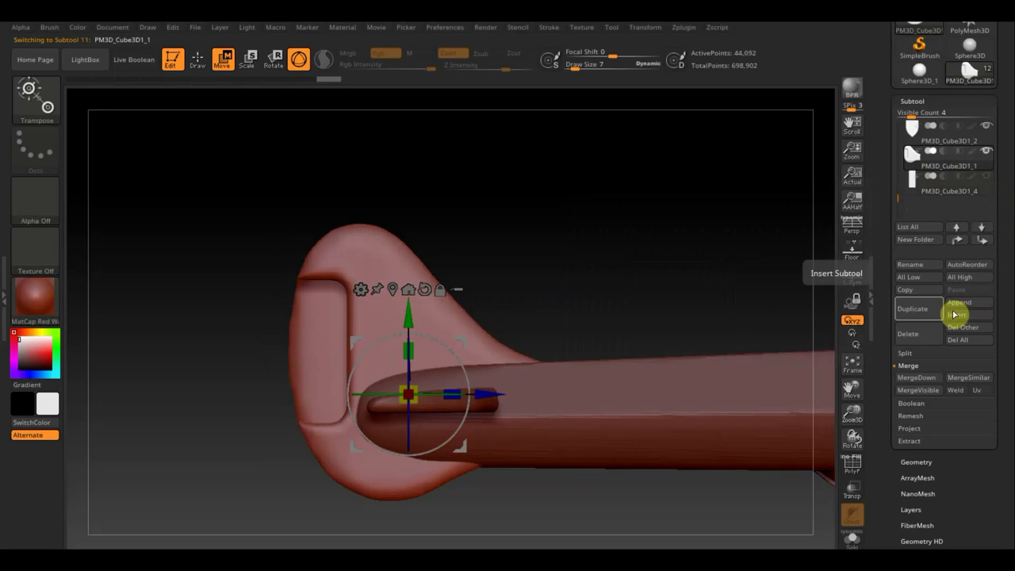
pyautogui.click(922, 311)
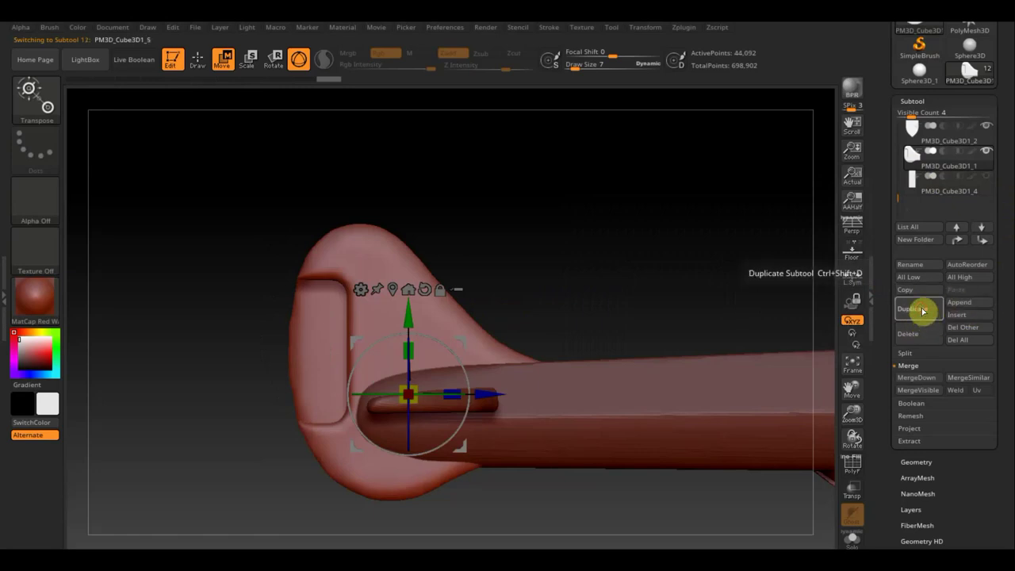
pyautogui.click(988, 242)
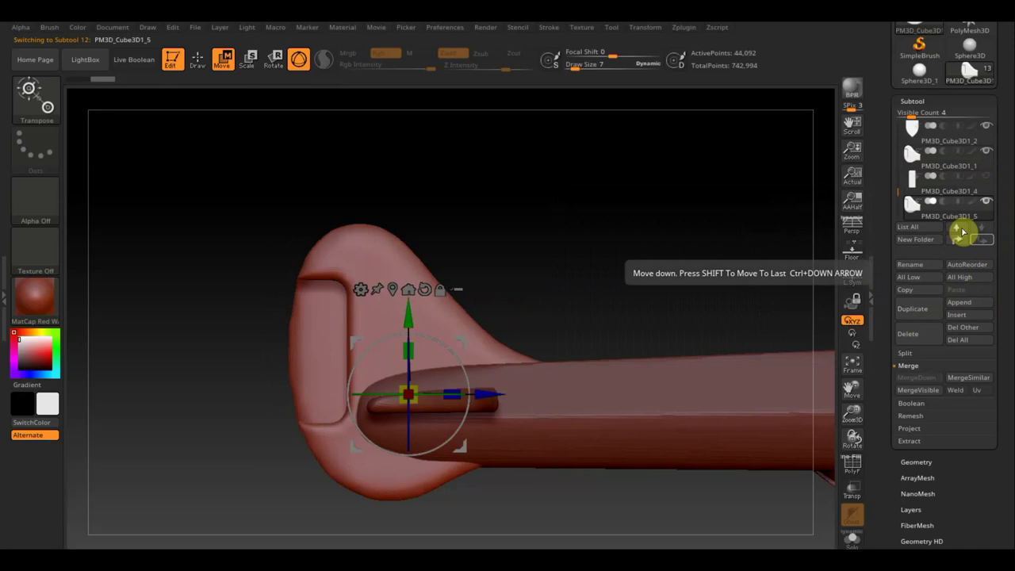
pyautogui.click(918, 184)
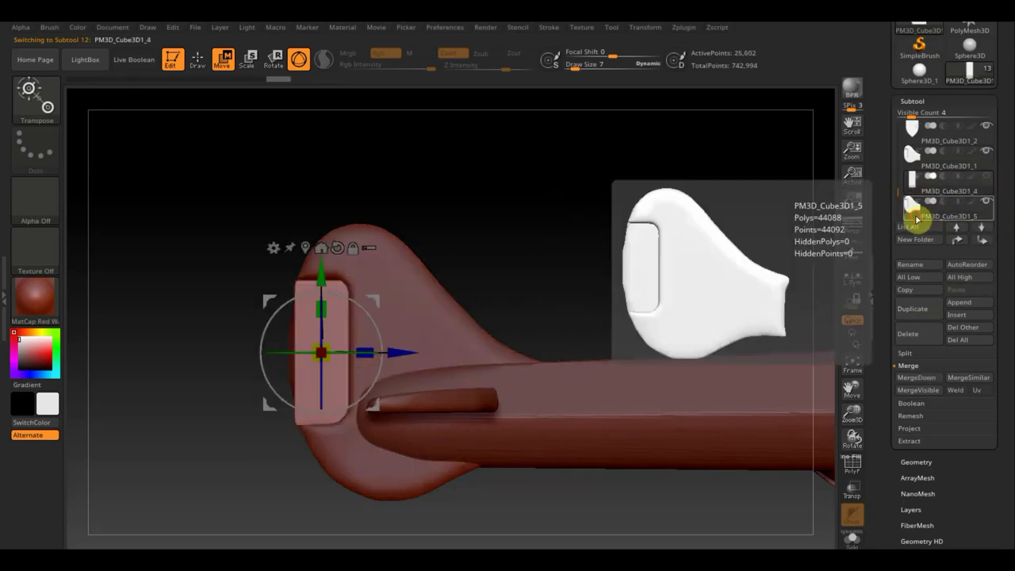
pyautogui.click(928, 210)
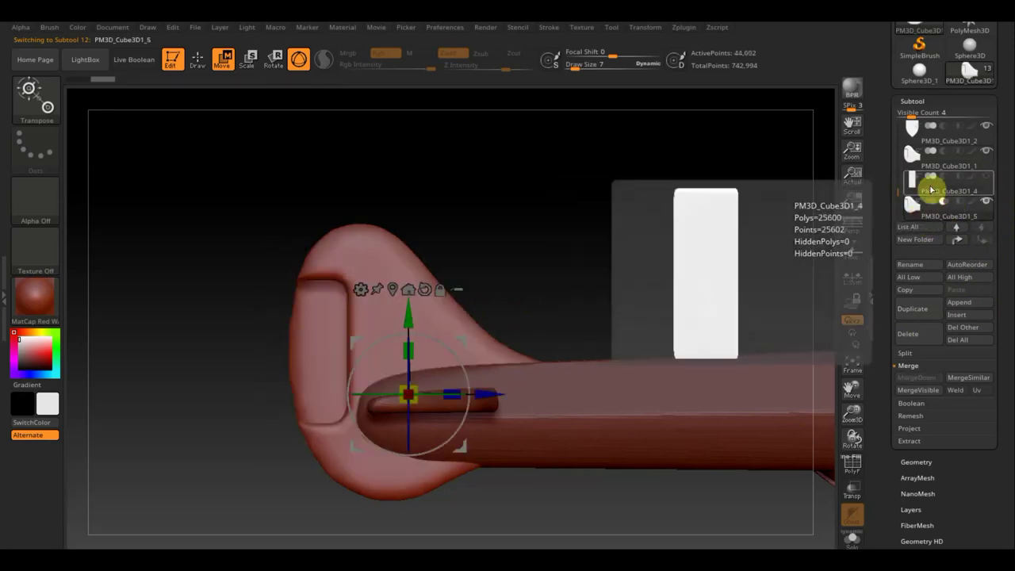
pyautogui.click(925, 186)
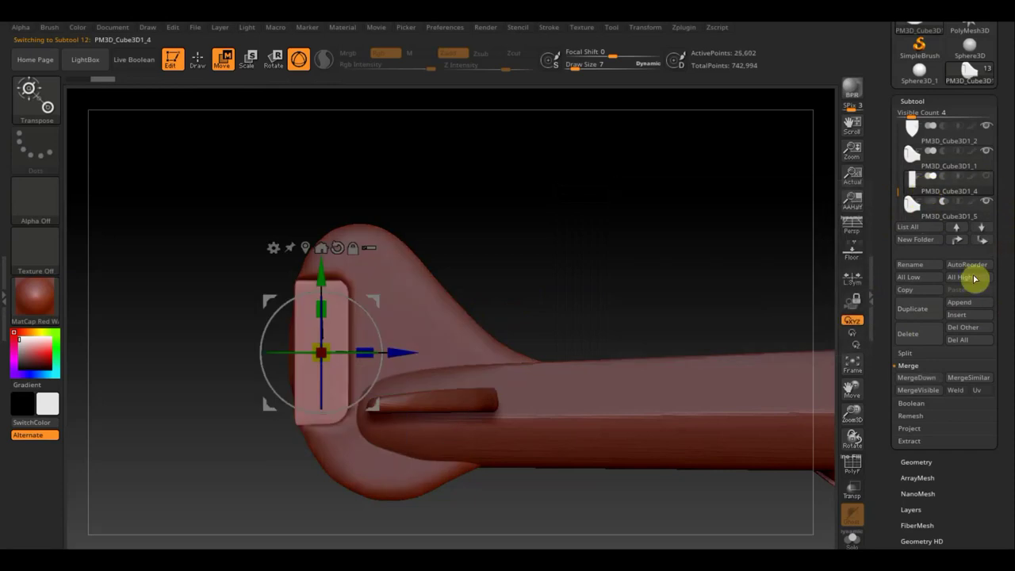
pyautogui.click(923, 379)
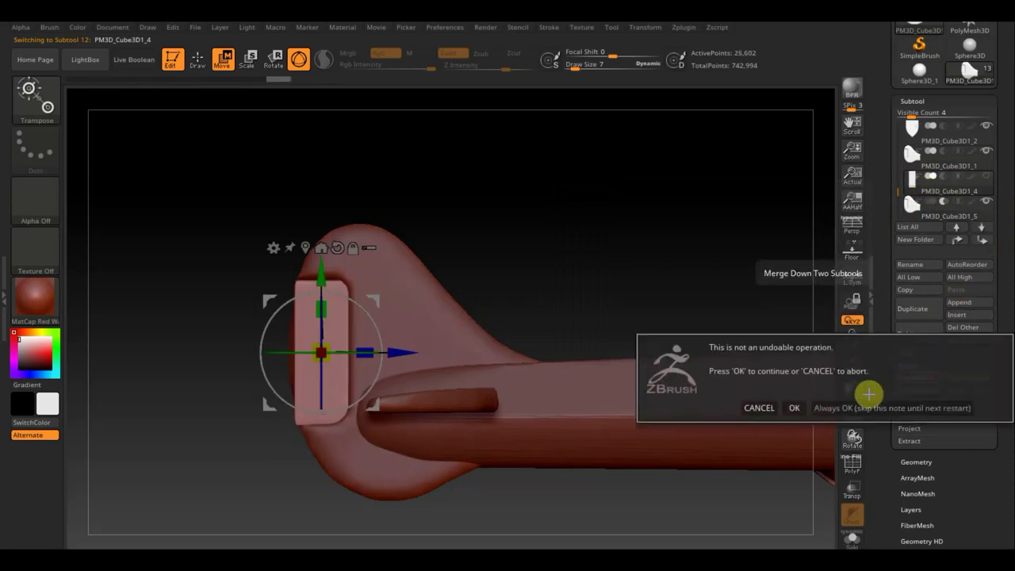
pyautogui.click(795, 408)
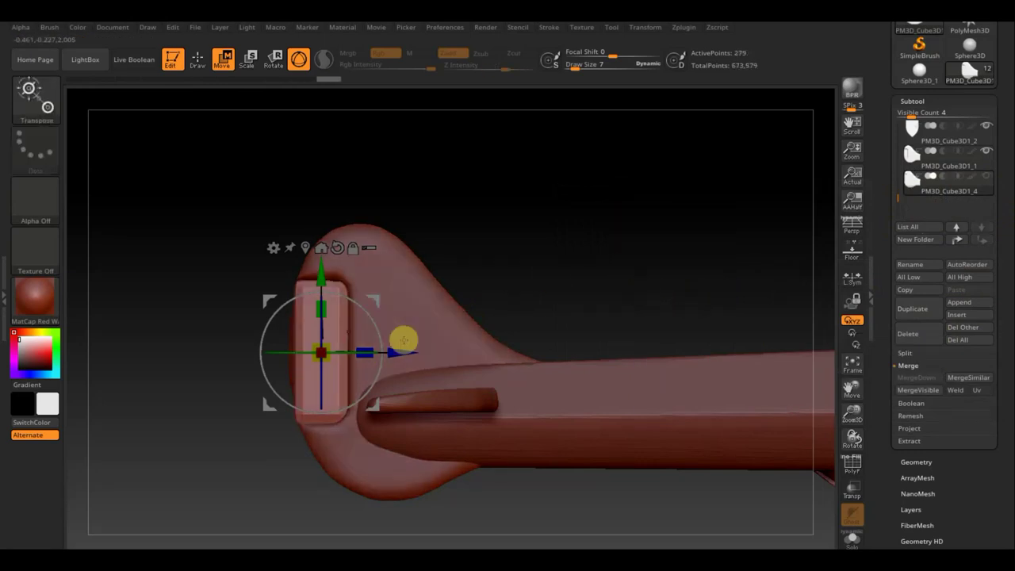
pyautogui.press('ctrl')
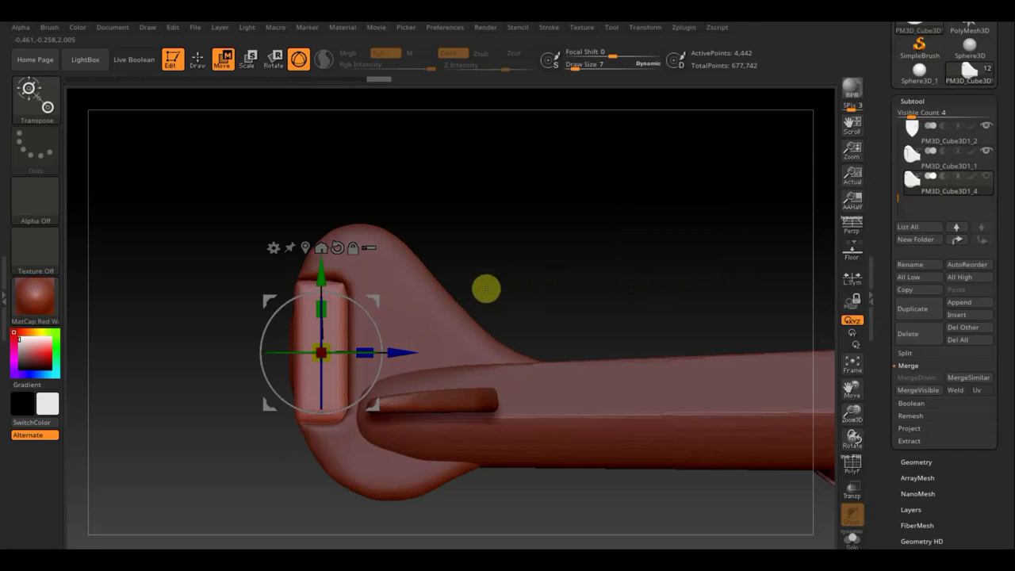
# Step: Turn on Floor and orbit the seaplane through top, side and three-quarter views
pyautogui.moveTo(553, 281)
pyautogui.mouseDown()
pyautogui.moveTo(675, 285)
pyautogui.moveTo(546, 274)
pyautogui.moveTo(657, 287)
pyautogui.moveTo(426, 87)
pyautogui.moveTo(662, 225)
pyautogui.moveTo(664, 265)
pyautogui.moveTo(692, 321)
pyautogui.moveTo(551, 233)
pyautogui.moveTo(569, 206)
pyautogui.moveTo(568, 218)
pyautogui.moveTo(616, 206)
pyautogui.mouseUp()
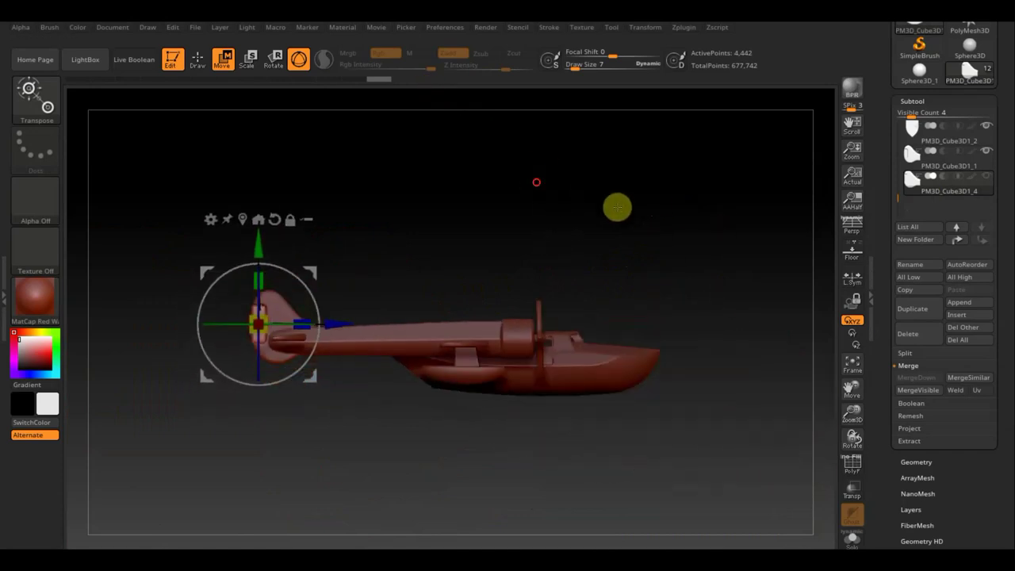
pyautogui.click(852, 254)
pyautogui.moveTo(718, 294)
pyautogui.mouseDown()
pyautogui.moveTo(714, 352)
pyautogui.moveTo(384, 322)
pyautogui.mouseUp()
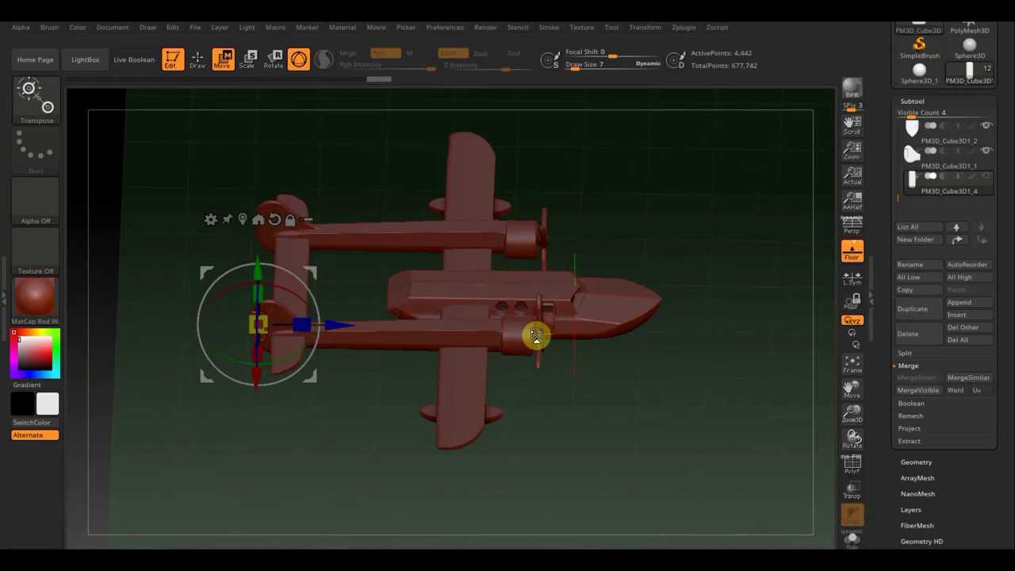
pyautogui.moveTo(716, 390)
pyautogui.mouseDown()
pyautogui.moveTo(734, 327)
pyautogui.moveTo(734, 346)
pyautogui.mouseUp()
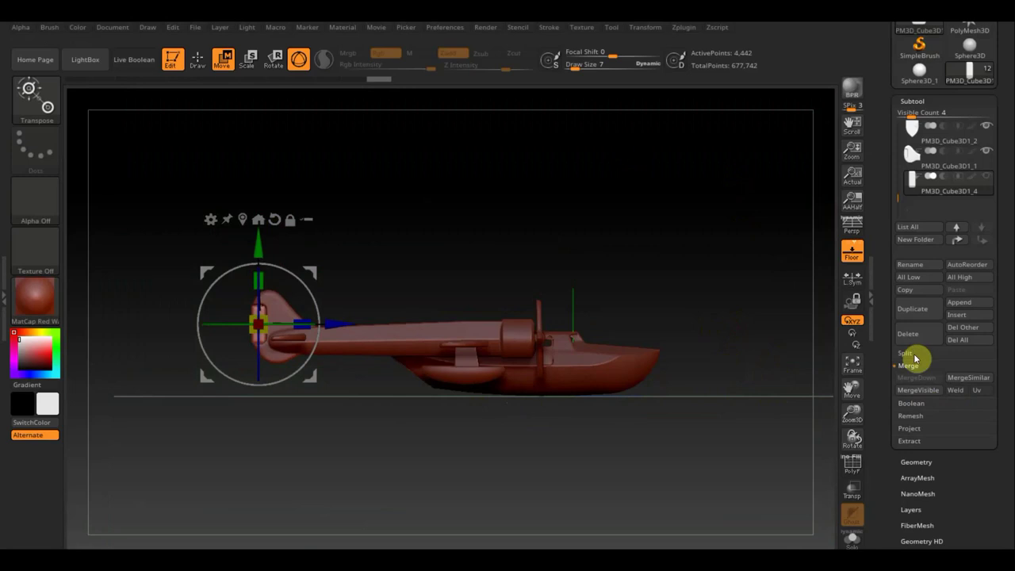
pyautogui.moveTo(734, 356)
pyautogui.mouseDown()
pyautogui.moveTo(675, 358)
pyautogui.moveTo(674, 376)
pyautogui.moveTo(661, 338)
pyautogui.moveTo(736, 410)
pyautogui.moveTo(716, 416)
pyautogui.mouseUp()
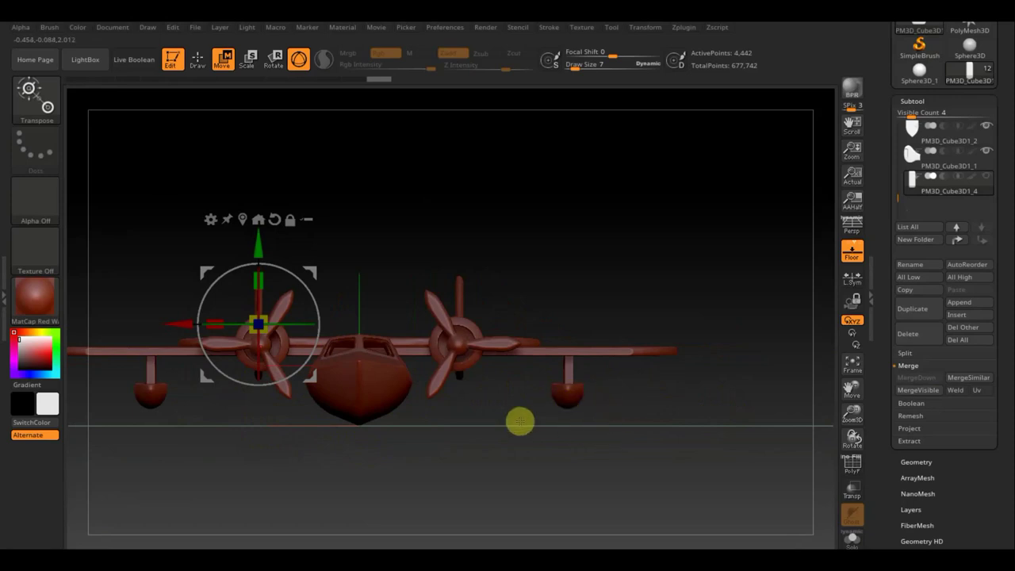
pyautogui.moveTo(520, 421); pyautogui.dragTo(557, 423)
pyautogui.moveTo(559, 432)
pyautogui.mouseDown()
pyautogui.moveTo(582, 447)
pyautogui.moveTo(596, 433)
pyautogui.moveTo(617, 440)
pyautogui.mouseUp()
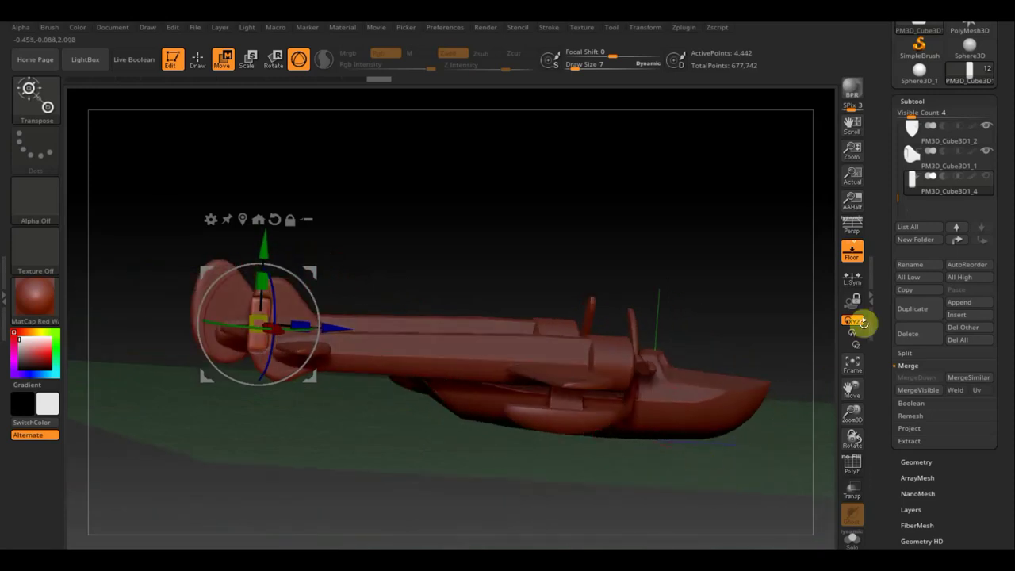
# Step: Mirror and weld the PM3D_Cube3D1_1 rounded end part
pyautogui.click(920, 167)
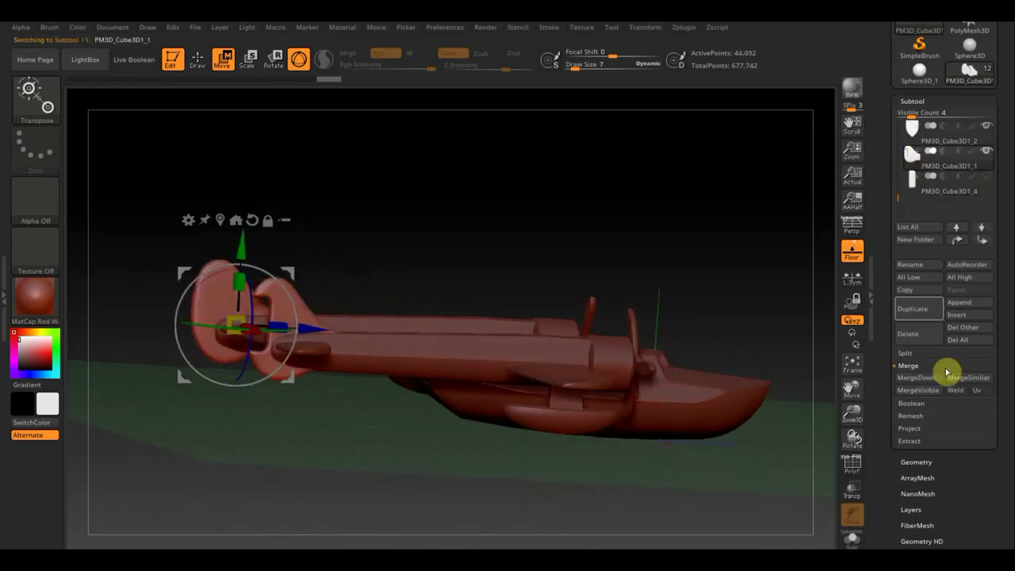
pyautogui.click(904, 467)
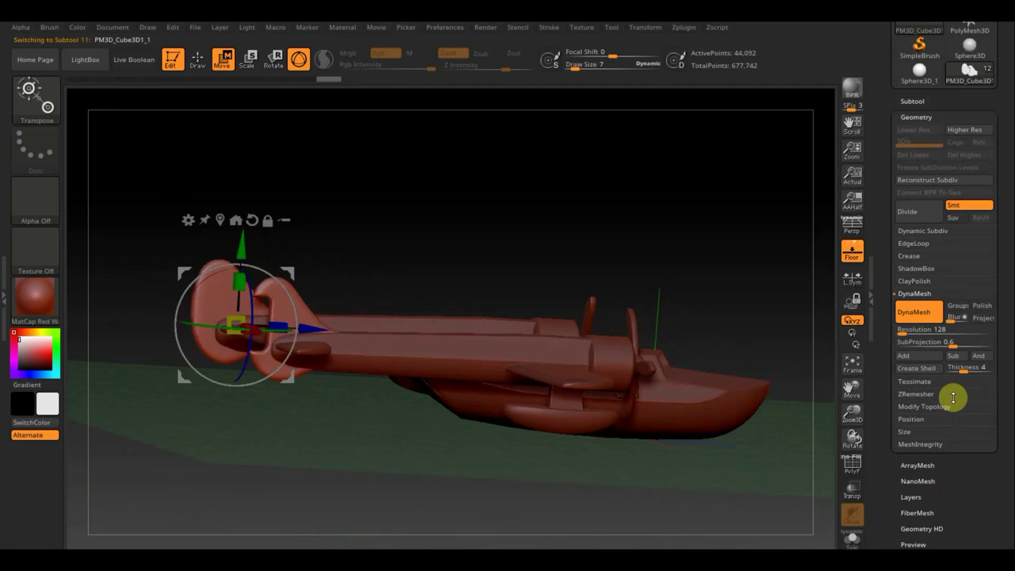
pyautogui.click(940, 406)
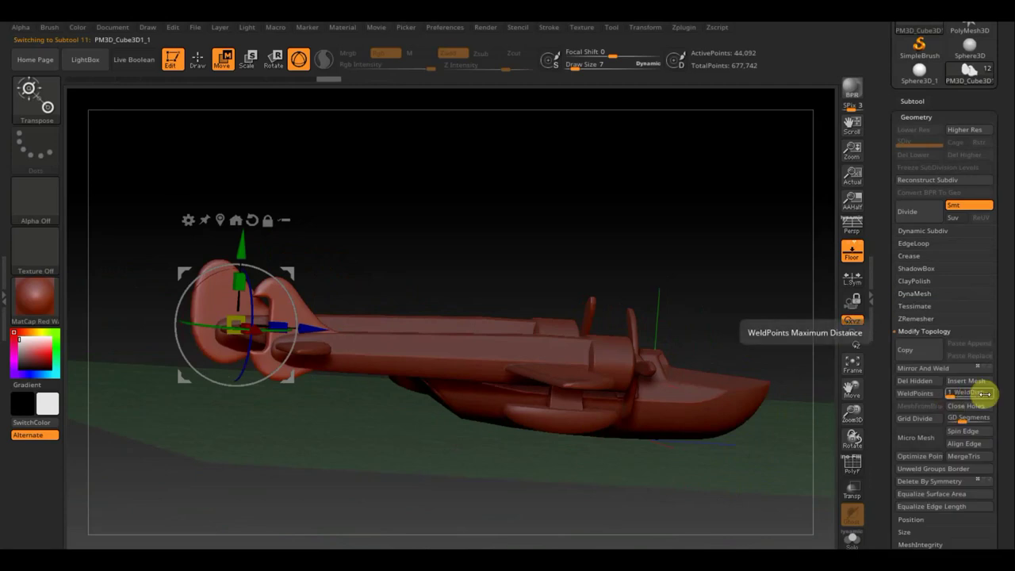
pyautogui.click(943, 370)
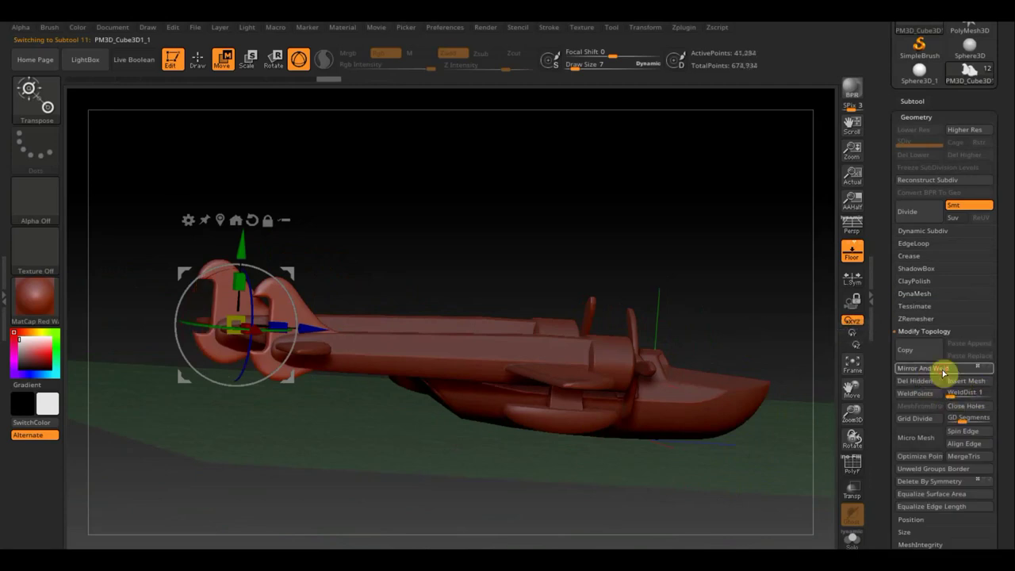
pyautogui.click(913, 101)
pyautogui.moveTo(924, 191)
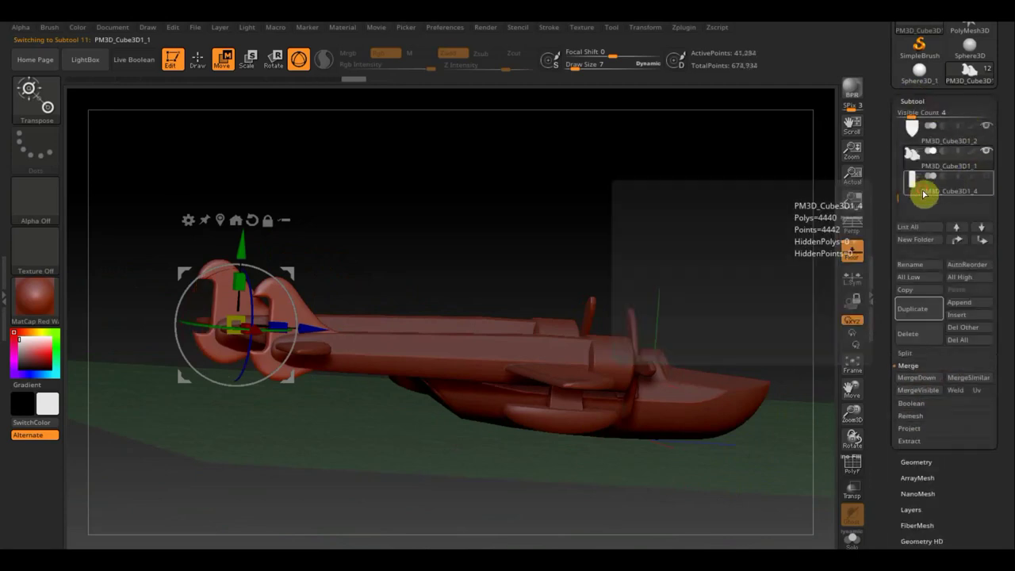
# Step: Dismiss the subdivision warning and delete the merged box piece's lower subdivision levels
pyautogui.click(924, 193)
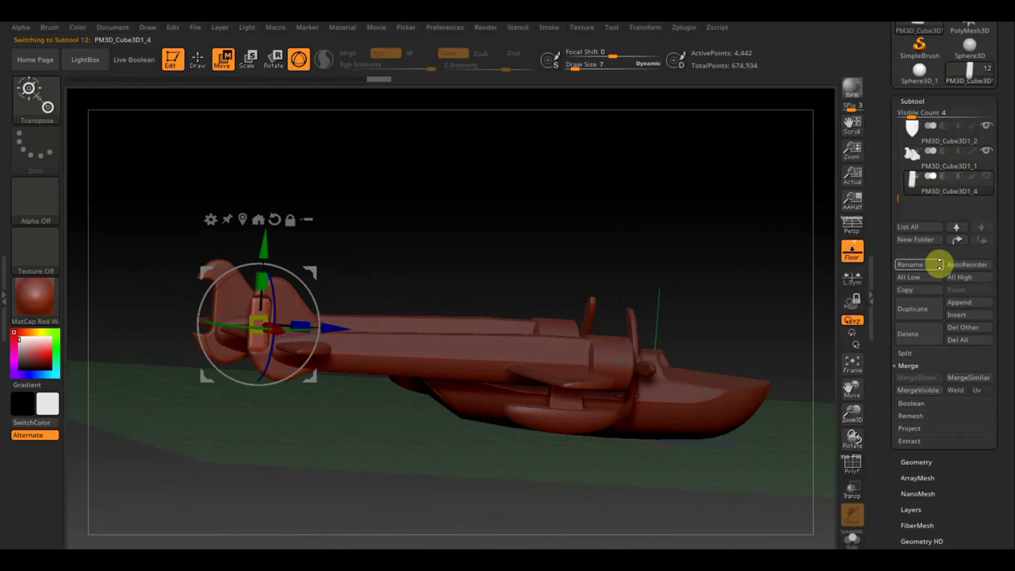
pyautogui.click(904, 462)
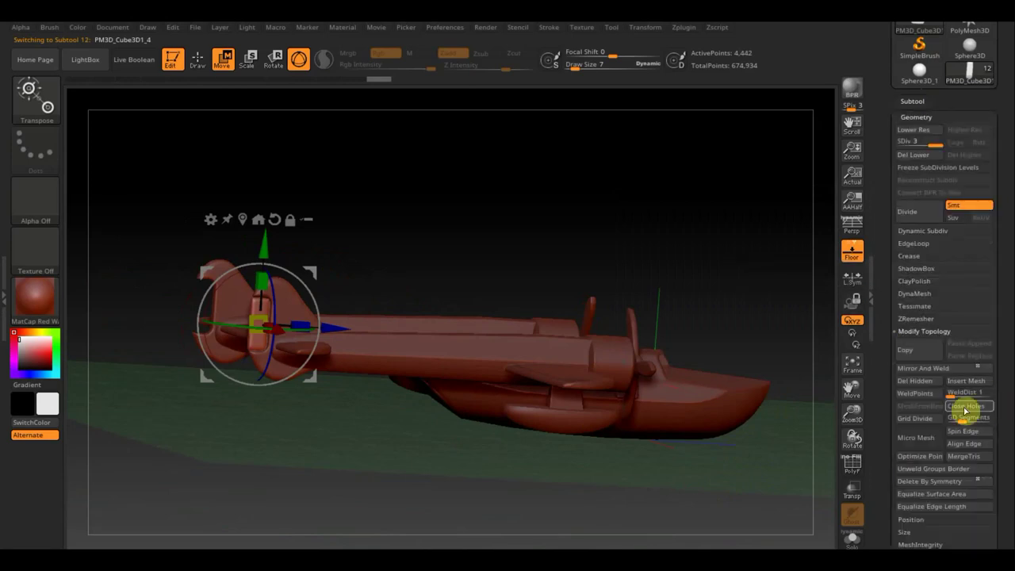
pyautogui.click(917, 370)
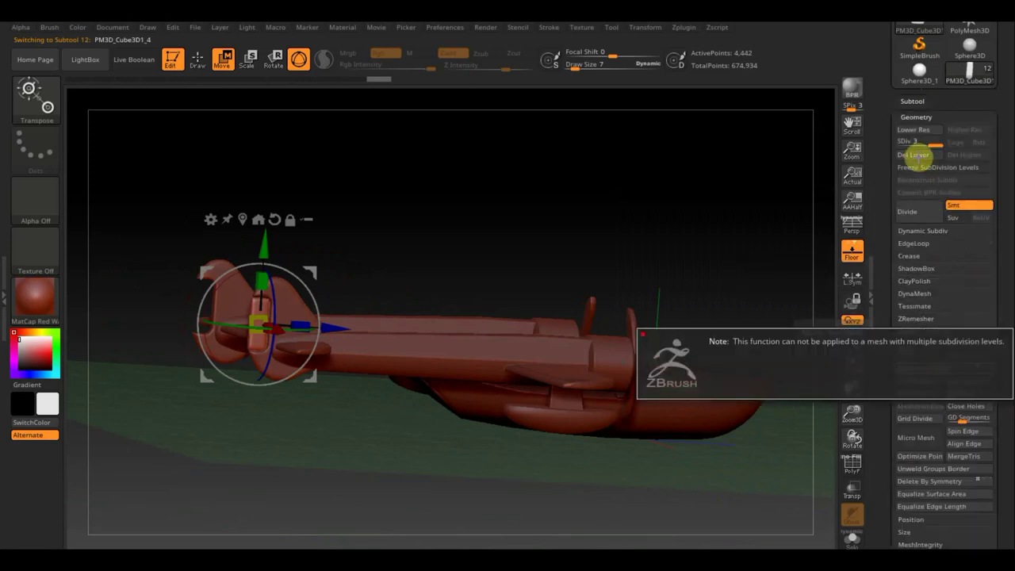
pyautogui.click(915, 155)
pyautogui.click(914, 154)
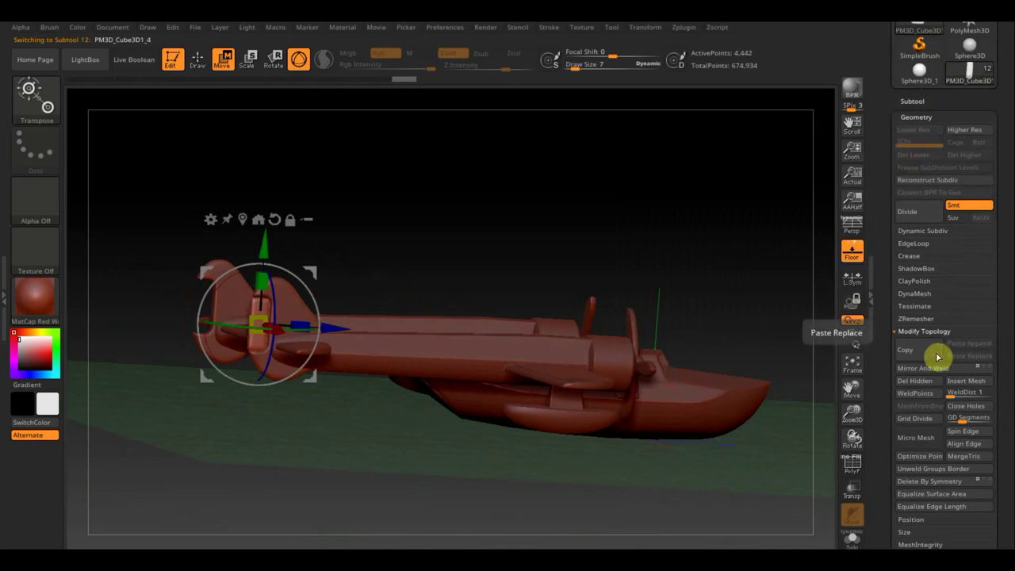
# Step: Mirror and weld the merged box piece, then orbit to a side view
pyautogui.click(935, 372)
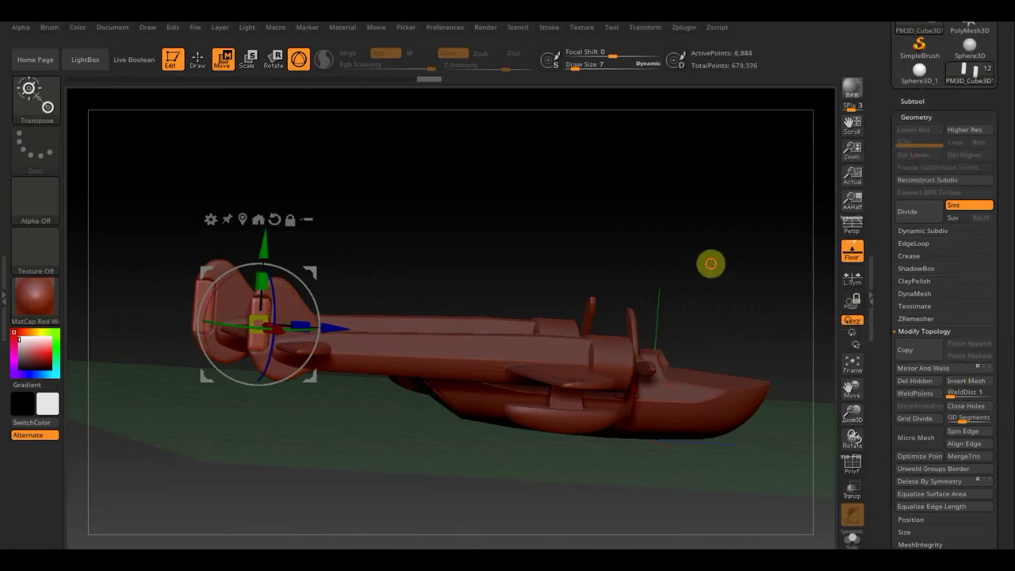
pyautogui.moveTo(703, 256); pyautogui.dragTo(692, 255)
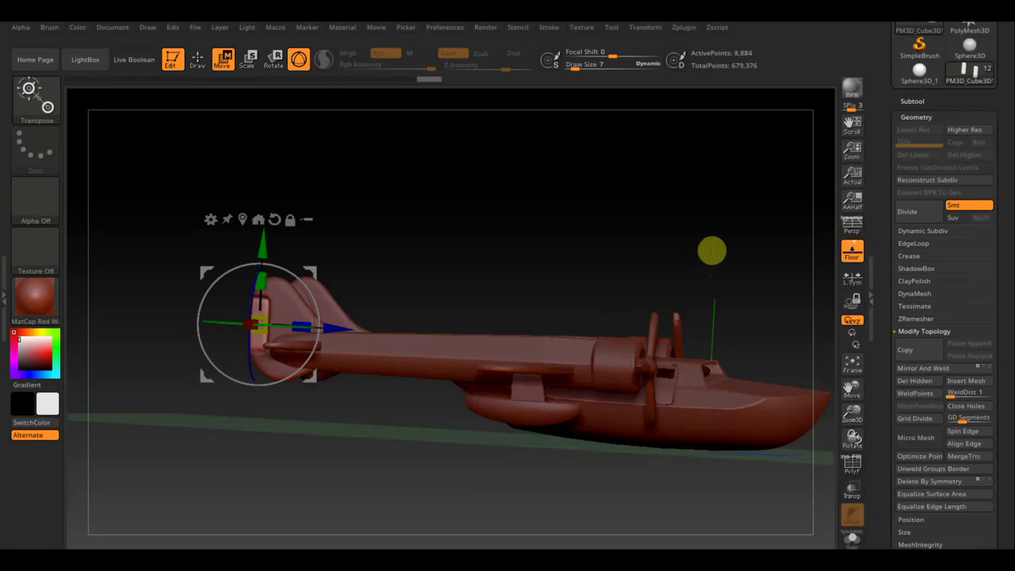
pyautogui.keyDown('shift'); pyautogui.moveTo(711, 250); pyautogui.dragTo(716, 264); pyautogui.keyUp('shift')
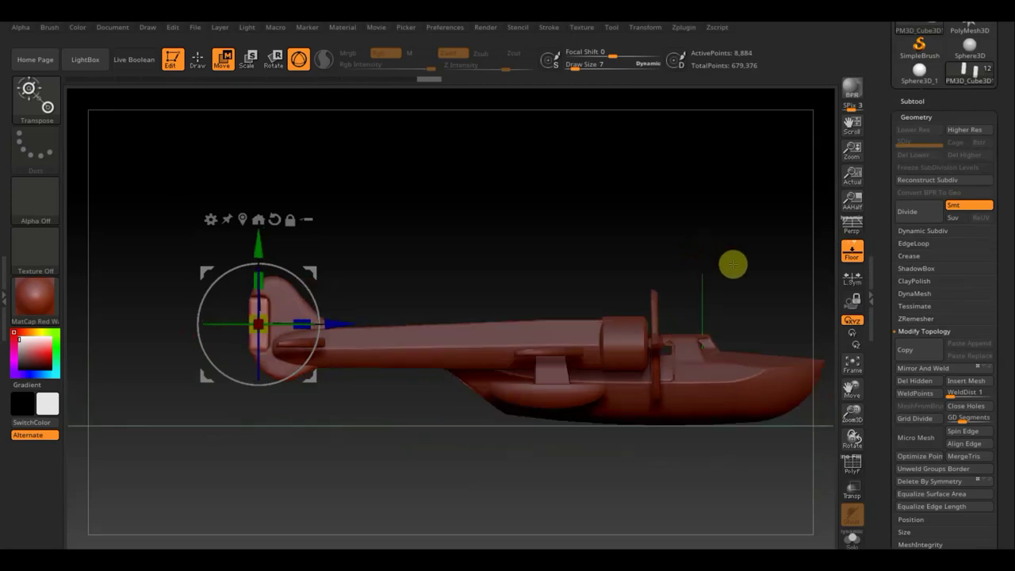
pyautogui.moveTo(722, 262)
pyautogui.keyDown('shift'); pyautogui.mouseDown()
pyautogui.moveTo(641, 252)
pyautogui.moveTo(693, 288)
pyautogui.moveTo(718, 256)
pyautogui.moveTo(670, 211)
pyautogui.moveTo(674, 335)
pyautogui.mouseUp(); pyautogui.keyUp('shift')
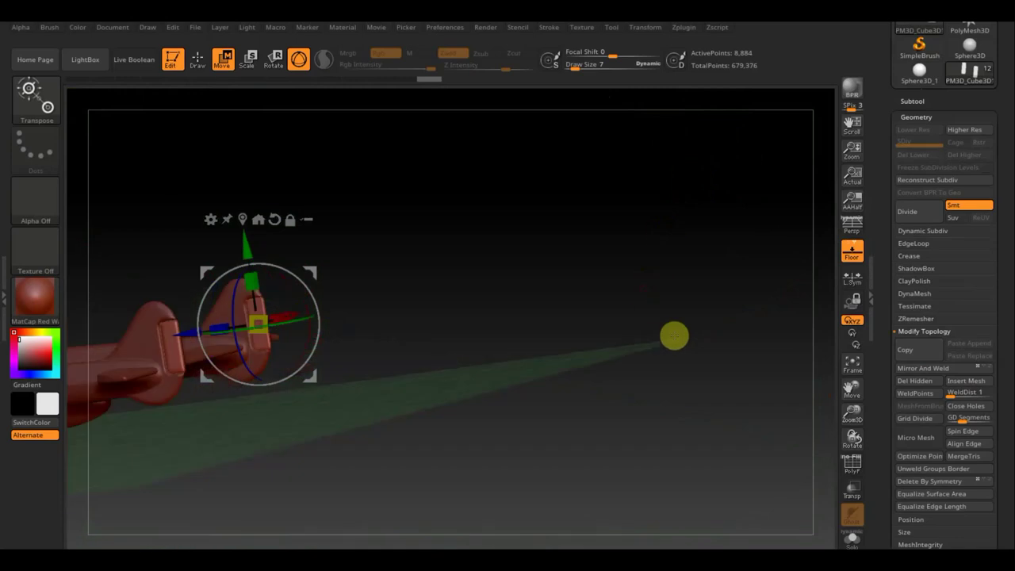
# Step: Hide the floor grid and inspect the float and strut from the side and below
pyautogui.click(851, 251)
pyautogui.keyDown('shift'); pyautogui.moveTo(581, 361); pyautogui.dragTo(863, 389); pyautogui.keyUp('shift')
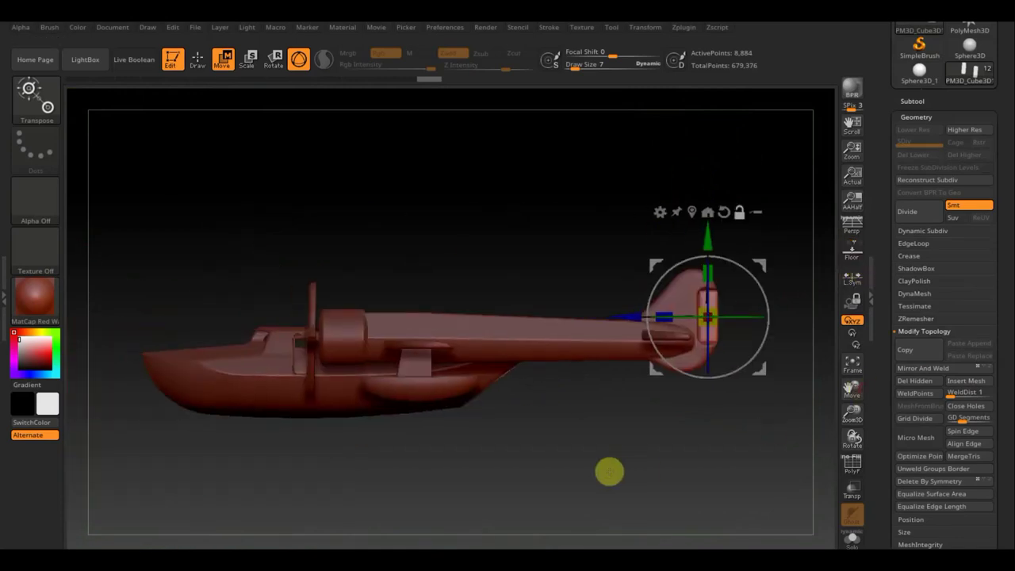
pyautogui.moveTo(607, 471)
pyautogui.mouseDown()
pyautogui.moveTo(739, 469)
pyautogui.moveTo(712, 484)
pyautogui.moveTo(510, 464)
pyautogui.moveTo(642, 470)
pyautogui.moveTo(540, 458)
pyautogui.moveTo(610, 460)
pyautogui.moveTo(494, 435)
pyautogui.moveTo(148, 430)
pyautogui.moveTo(607, 419)
pyautogui.moveTo(689, 435)
pyautogui.moveTo(754, 507)
pyautogui.mouseUp()
pyautogui.moveTo(636, 530)
pyautogui.mouseDown()
pyautogui.moveTo(391, 455)
pyautogui.moveTo(308, 407)
pyautogui.moveTo(310, 339)
pyautogui.mouseUp()
pyautogui.moveTo(375, 479)
pyautogui.mouseDown()
pyautogui.moveTo(401, 483)
pyautogui.moveTo(381, 475)
pyautogui.mouseUp()
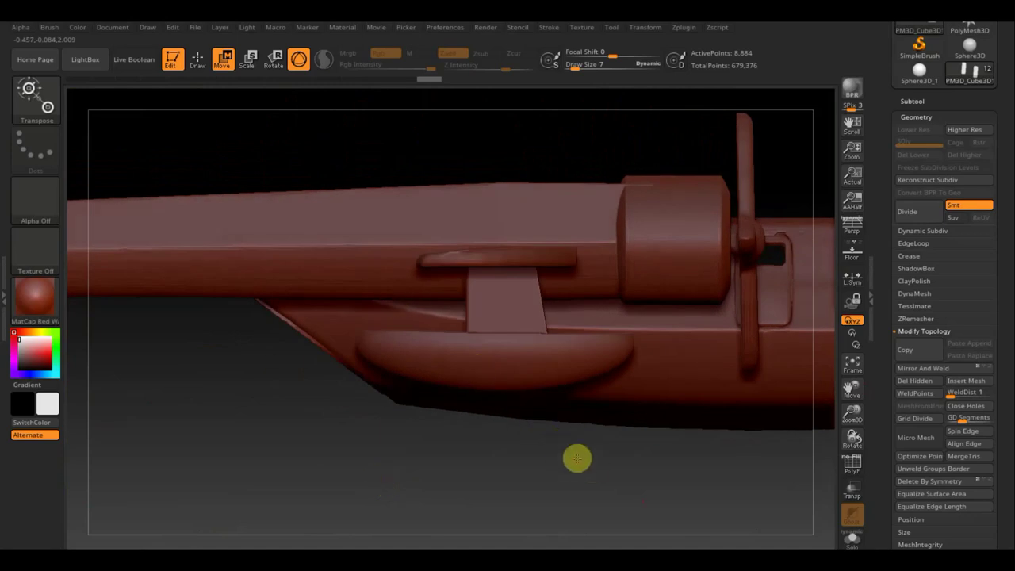
pyautogui.moveTo(605, 501)
pyautogui.mouseDown()
pyautogui.moveTo(589, 410)
pyautogui.moveTo(673, 437)
pyautogui.moveTo(872, 337)
pyautogui.mouseUp()
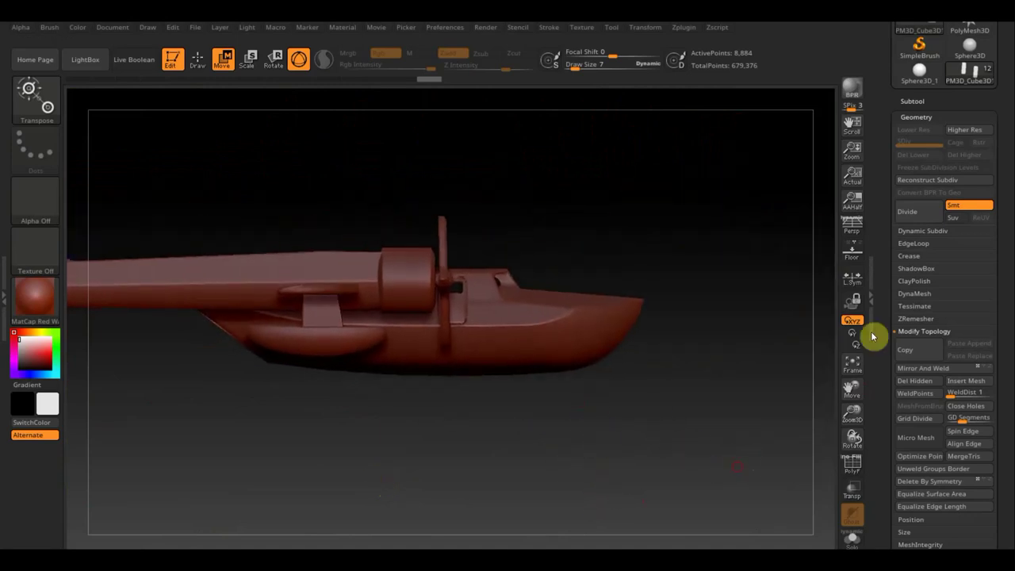
pyautogui.click(916, 101)
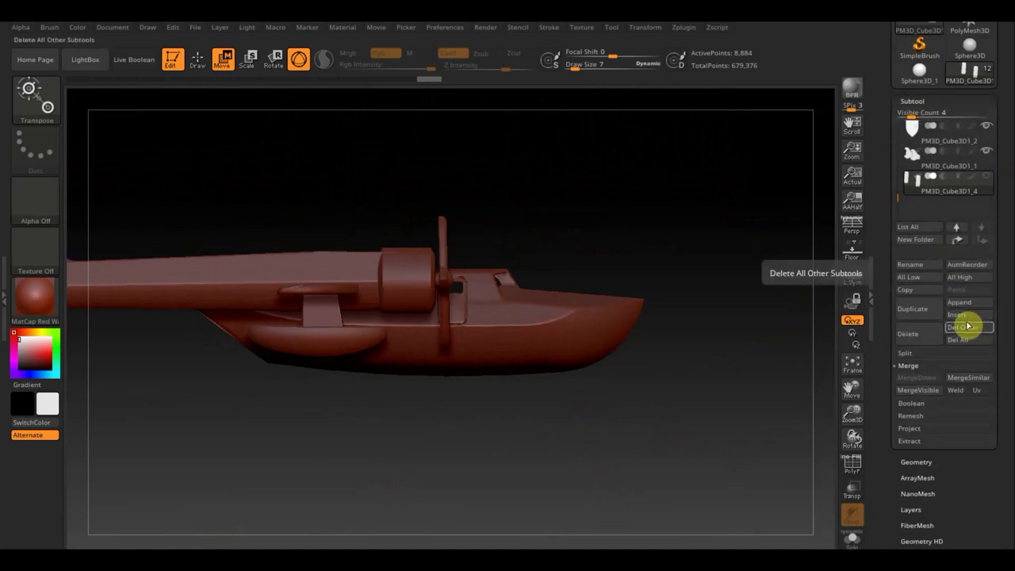
# Step: Append a Cube3D subtool and scale it down to a small box
pyautogui.click(968, 304)
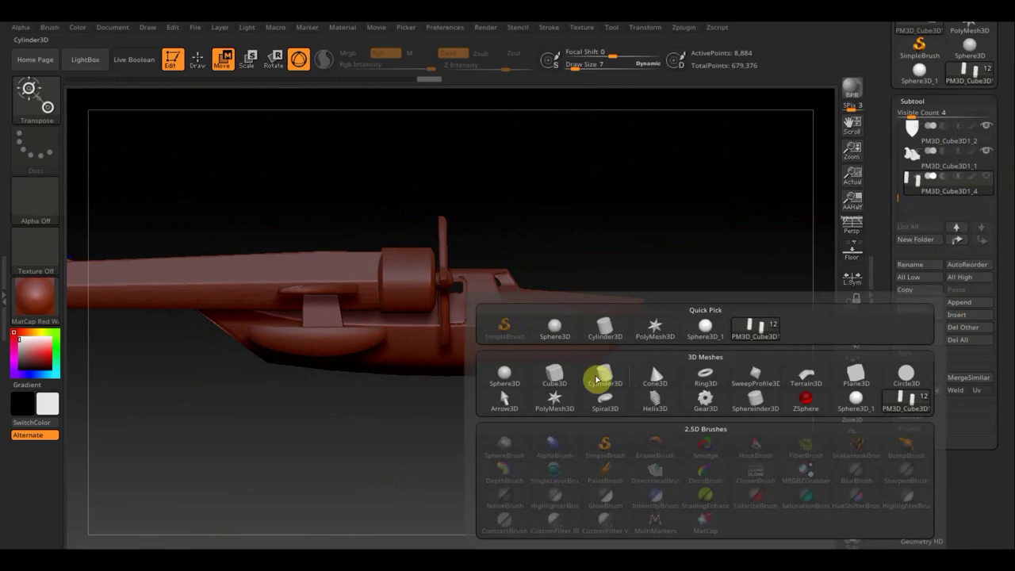
pyautogui.click(557, 379)
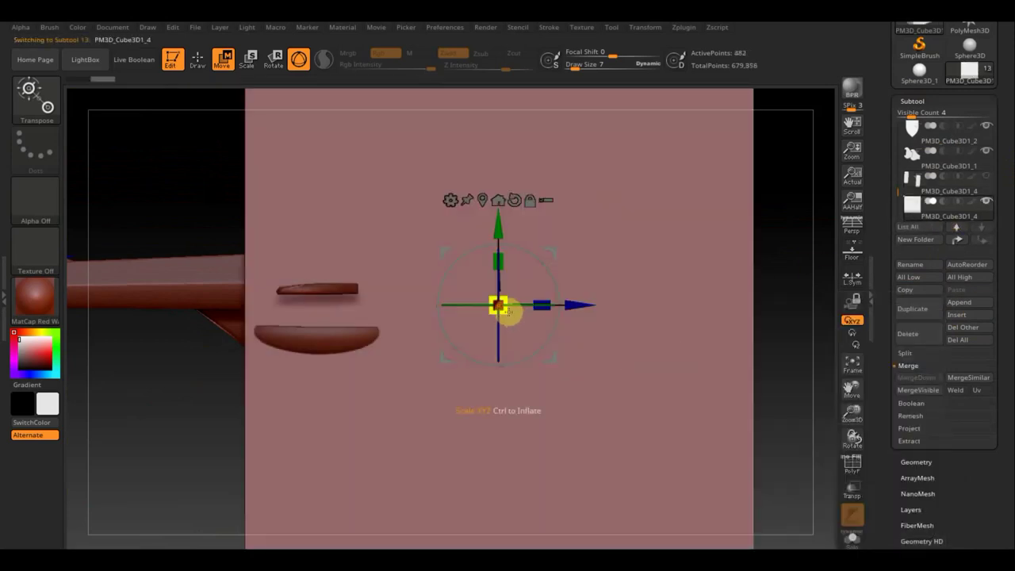
pyautogui.moveTo(484, 302); pyautogui.dragTo(200, 250)
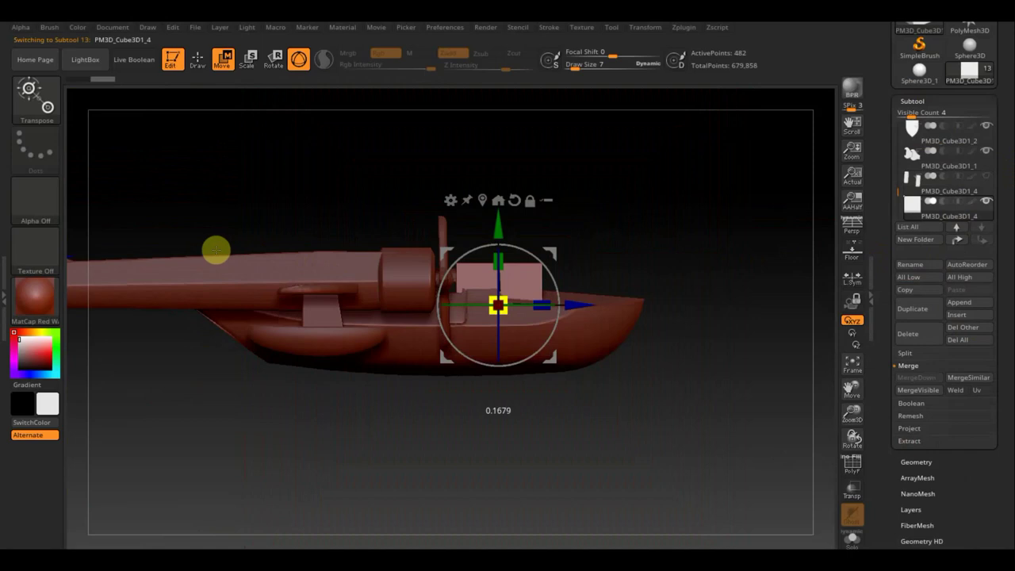
pyautogui.moveTo(708, 282)
pyautogui.mouseDown()
pyautogui.moveTo(632, 283)
pyautogui.moveTo(711, 497)
pyautogui.moveTo(714, 440)
pyautogui.mouseUp()
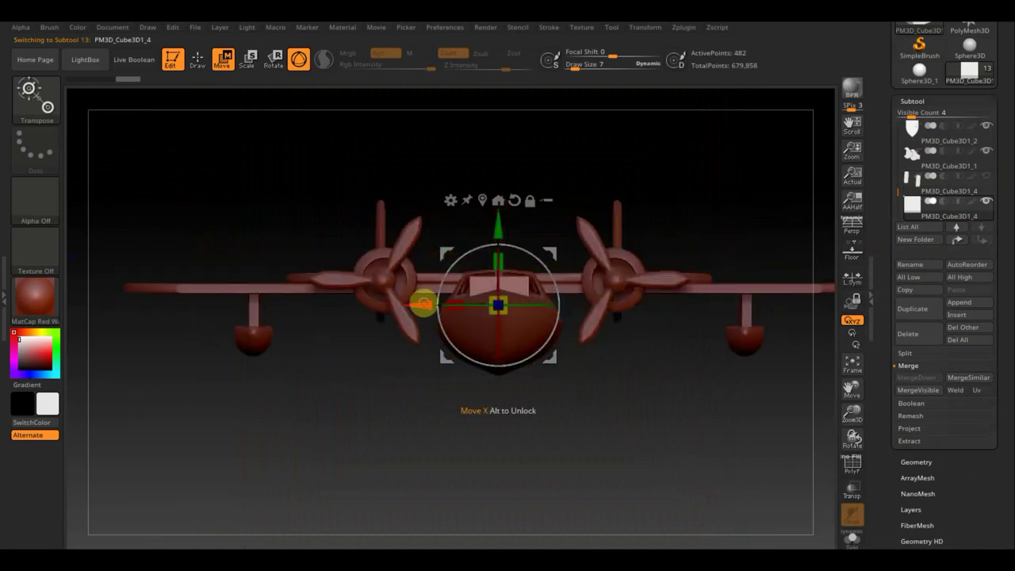
# Step: Move the small box sideways and lengthwise until it sits under the left engine
pyautogui.moveTo(423, 303)
pyautogui.mouseDown()
pyautogui.moveTo(272, 302)
pyautogui.moveTo(303, 305)
pyautogui.mouseUp()
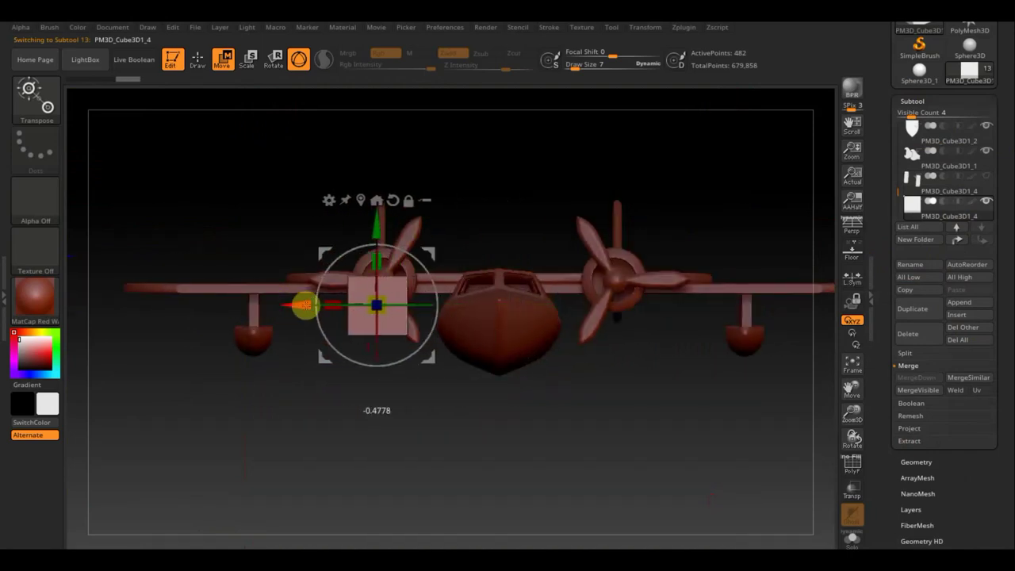
pyautogui.moveTo(331, 407)
pyautogui.mouseDown()
pyautogui.moveTo(433, 457)
pyautogui.moveTo(487, 468)
pyautogui.moveTo(481, 453)
pyautogui.mouseUp()
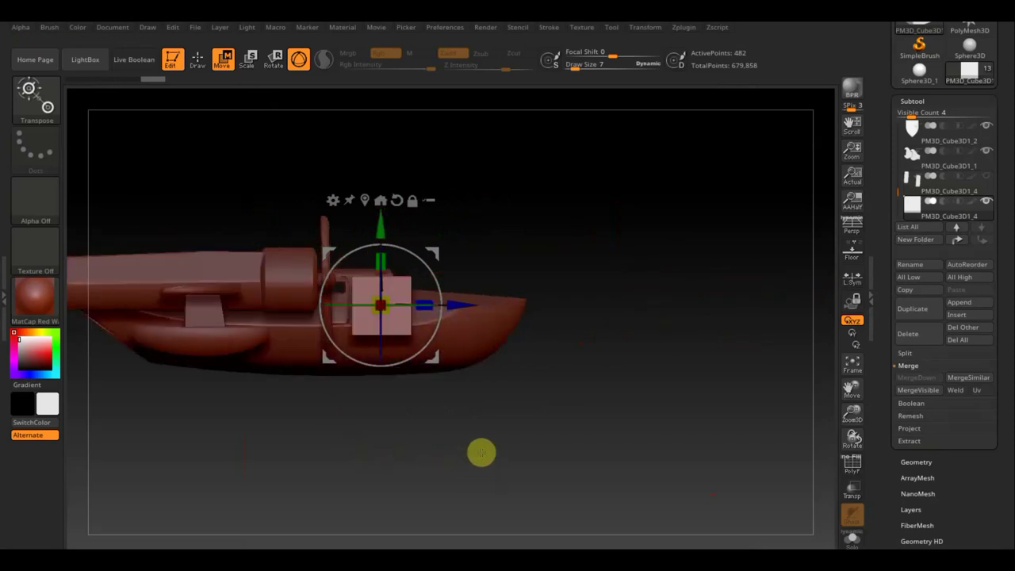
pyautogui.moveTo(449, 306); pyautogui.dragTo(293, 310)
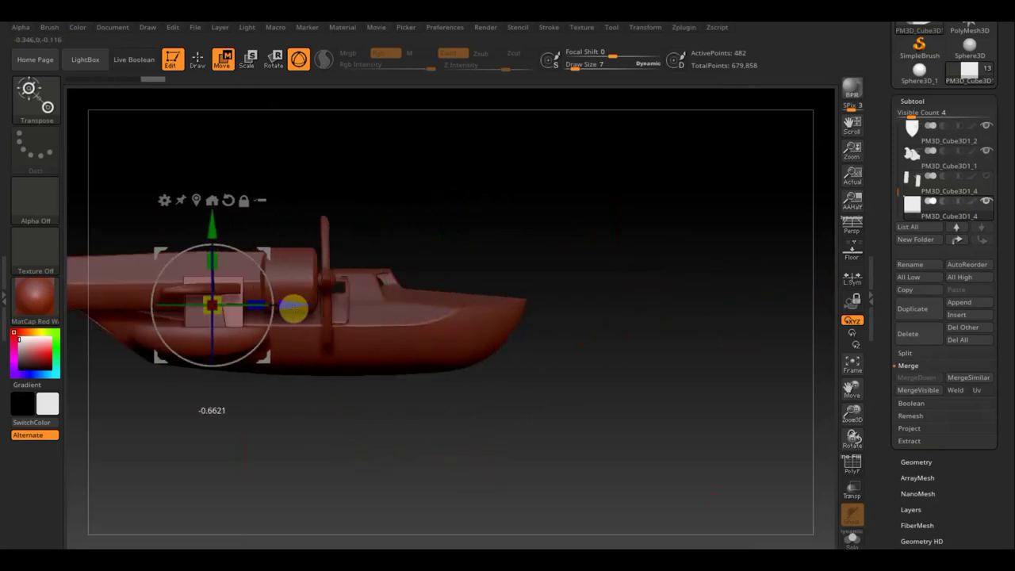
pyautogui.moveTo(404, 378)
pyautogui.mouseDown()
pyautogui.moveTo(332, 384)
pyautogui.moveTo(351, 428)
pyautogui.moveTo(442, 510)
pyautogui.moveTo(383, 482)
pyautogui.moveTo(484, 479)
pyautogui.moveTo(311, 277)
pyautogui.mouseUp()
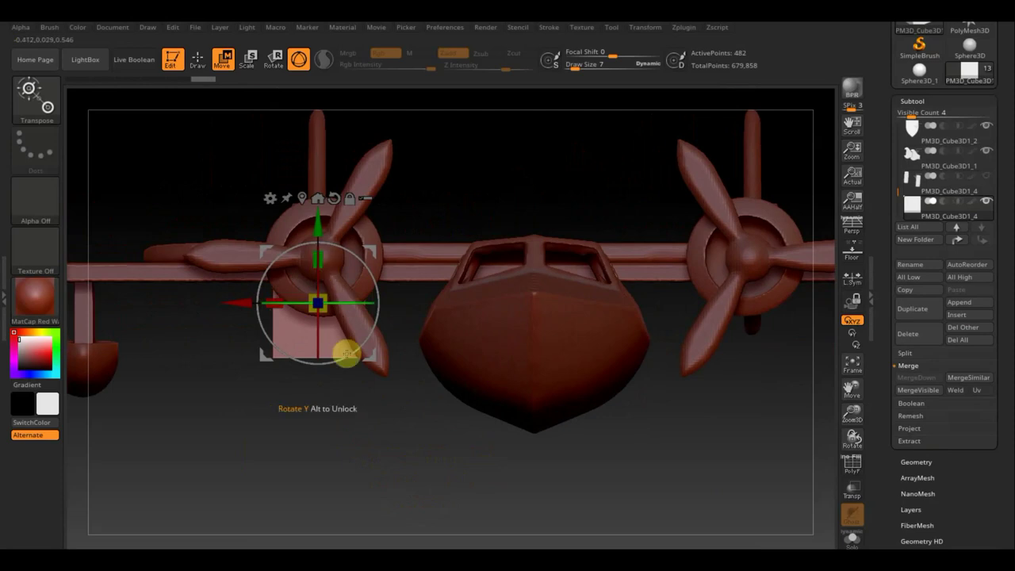
pyautogui.moveTo(388, 421); pyautogui.dragTo(425, 430)
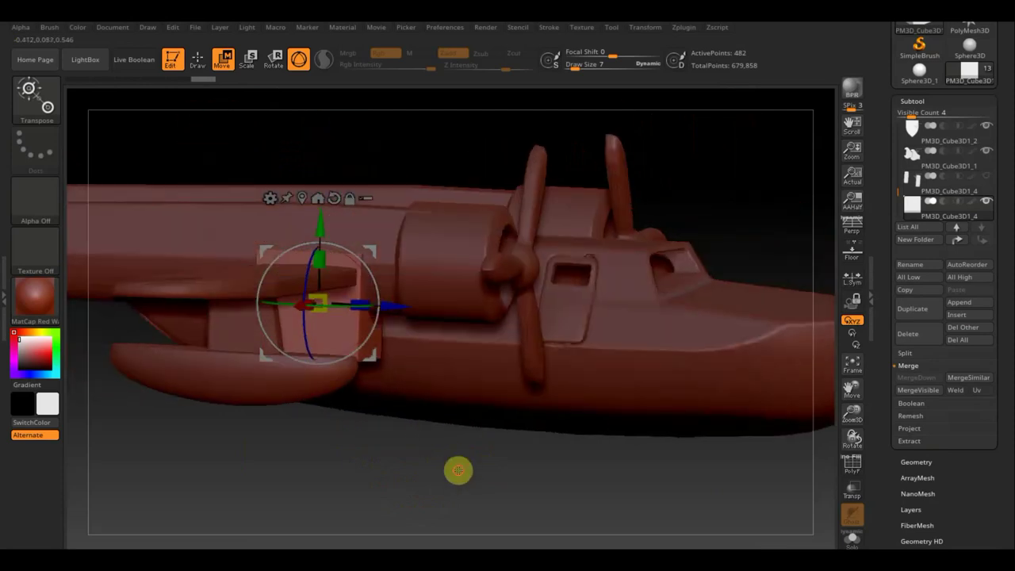
pyautogui.moveTo(473, 470)
pyautogui.mouseDown()
pyautogui.moveTo(411, 471)
pyautogui.moveTo(405, 486)
pyautogui.mouseUp()
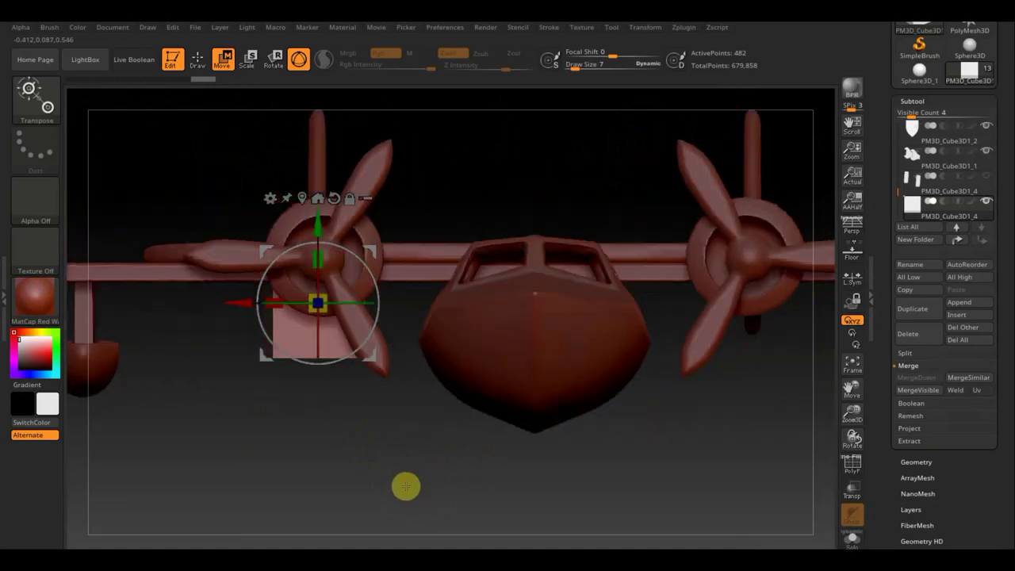
pyautogui.click(915, 460)
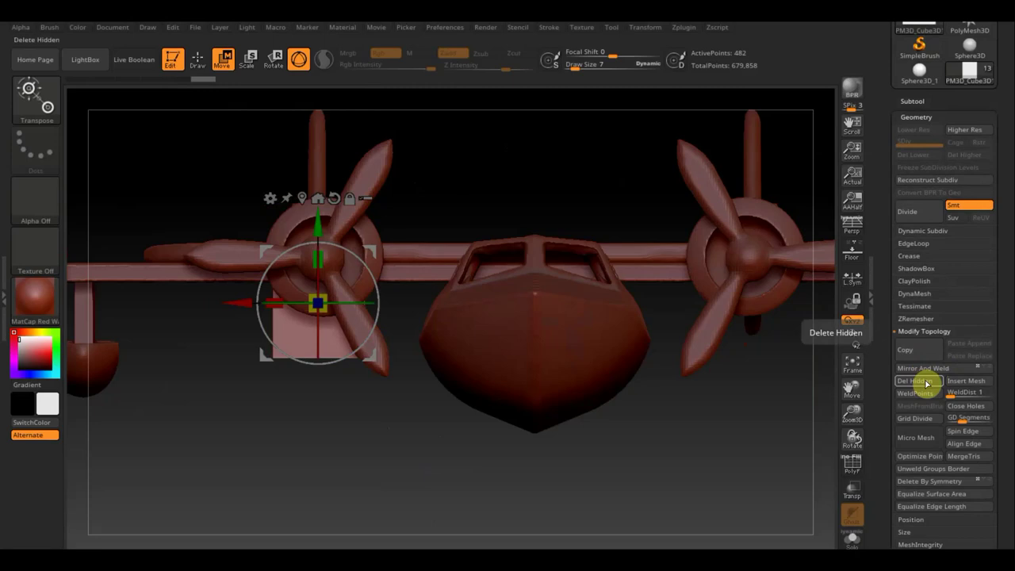
# Step: DynaMesh the new block, subdivide it twice and delete the lower levels
pyautogui.click(913, 293)
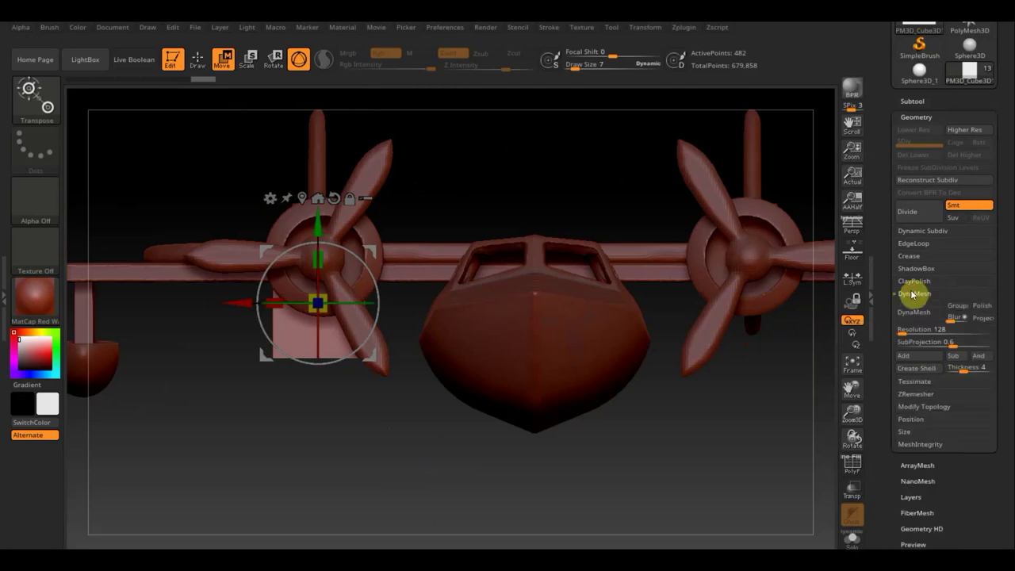
pyautogui.click(921, 314)
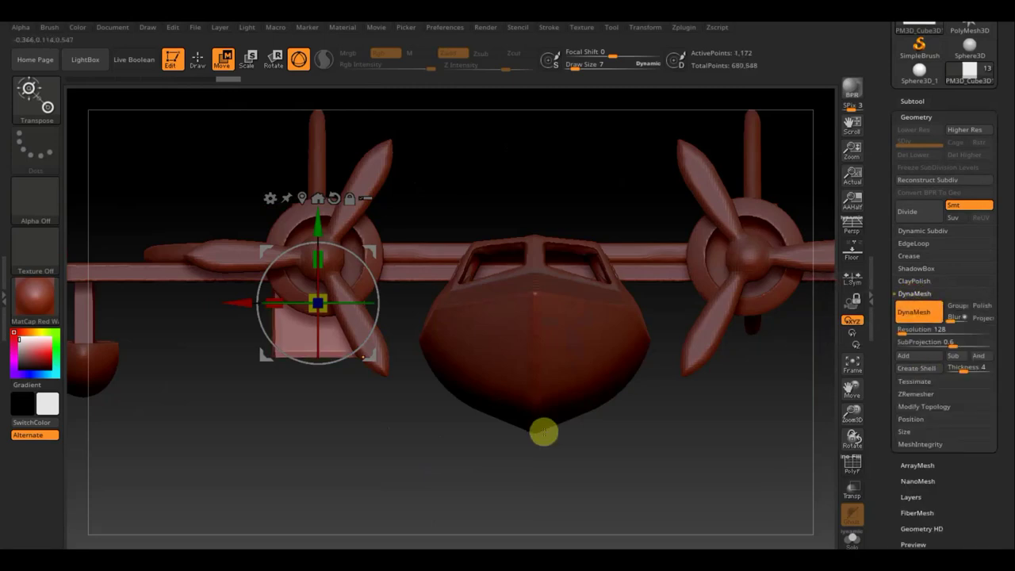
pyautogui.hotkey('ctrl', 'd')
pyautogui.hotkey('ctrl', 'd')
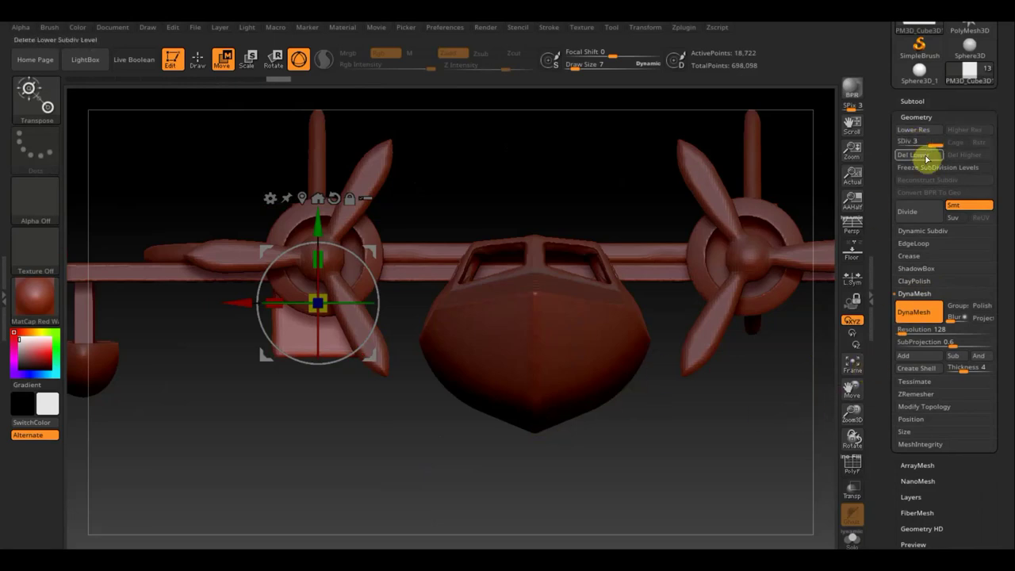
pyautogui.click(926, 157)
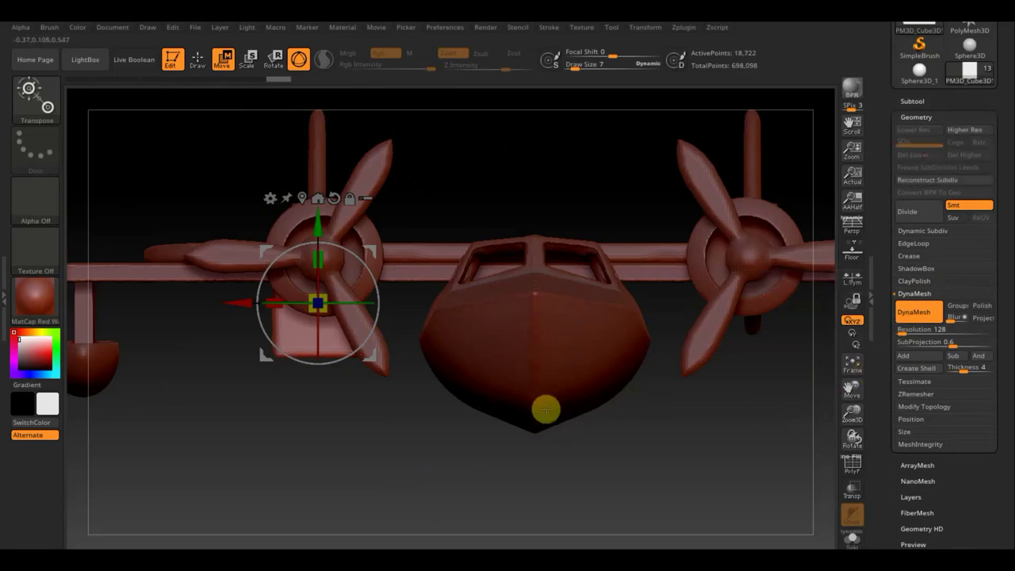
# Step: Switch to Draw and slice the block at an angle with two TrimCurve cuts
pyautogui.click(203, 60)
pyautogui.hotkey('ctrl', 'shift')
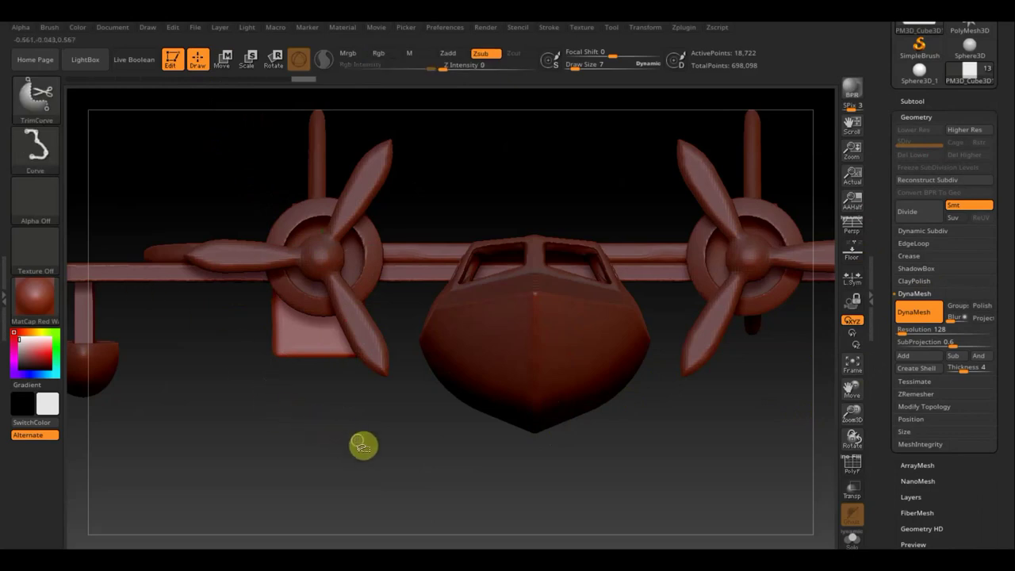
pyautogui.moveTo(340, 431)
pyautogui.keyDown('ctrl'); pyautogui.keyDown('shift'); pyautogui.mouseDown()
pyautogui.moveTo(256, 187)
pyautogui.moveTo(240, 184)
pyautogui.mouseUp(); pyautogui.keyUp('shift'); pyautogui.keyUp('ctrl')
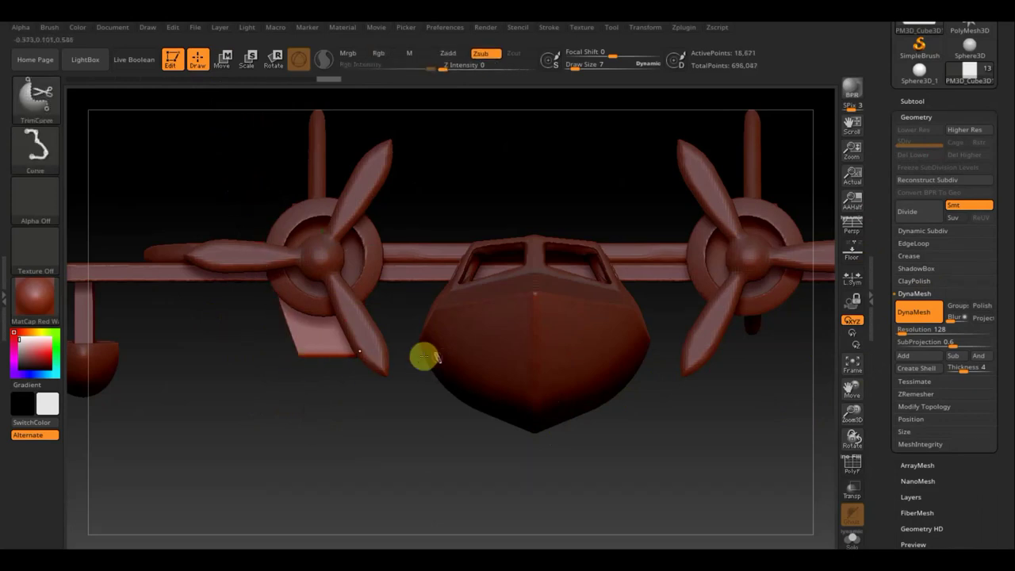
pyautogui.moveTo(425, 357)
pyautogui.keyDown('ctrl'); pyautogui.keyDown('shift'); pyautogui.mouseDown()
pyautogui.moveTo(178, 333)
pyautogui.moveTo(185, 324)
pyautogui.mouseUp(); pyautogui.keyUp('shift'); pyautogui.keyUp('ctrl')
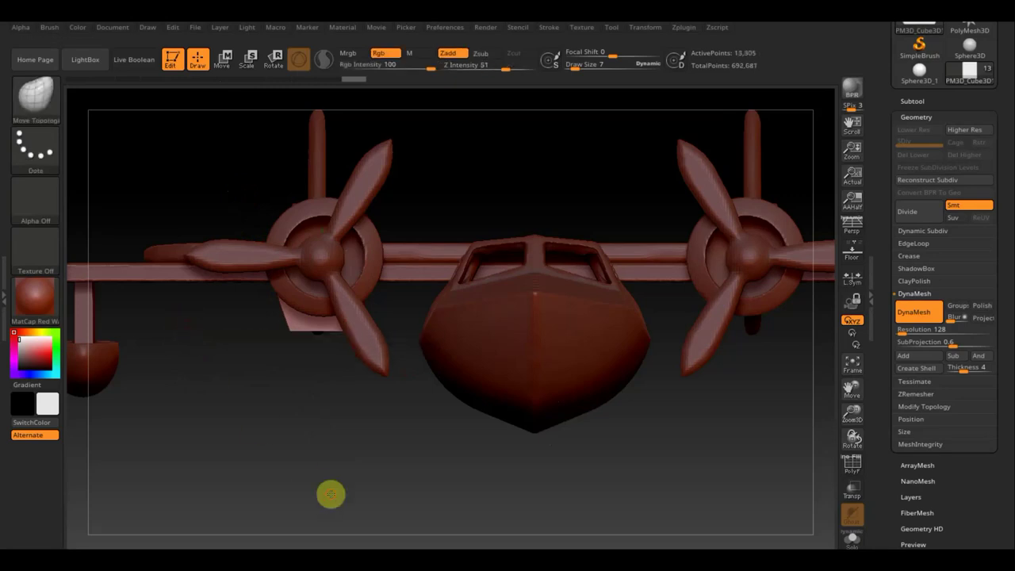
# Step: Make further TrimCurve cuts, including a horizontal top cut, shortening the pylon into a wedge
pyautogui.moveTo(331, 492)
pyautogui.mouseDown()
pyautogui.moveTo(365, 473)
pyautogui.moveTo(403, 489)
pyautogui.moveTo(405, 505)
pyautogui.mouseUp()
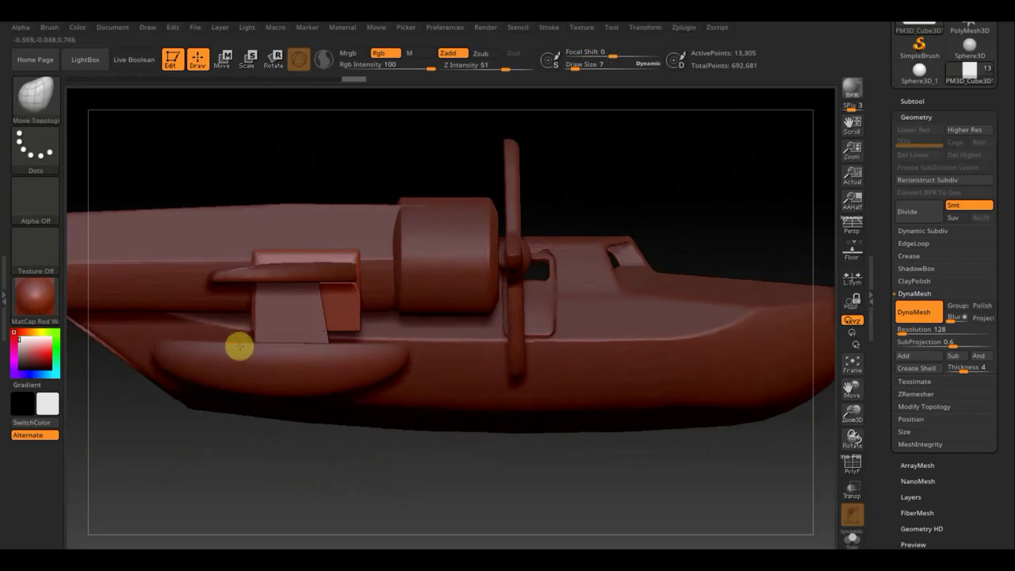
pyautogui.hotkey('ctrl', 'shift')
pyautogui.moveTo(150, 306)
pyautogui.keyDown('ctrl'); pyautogui.keyDown('shift'); pyautogui.mouseDown()
pyautogui.moveTo(246, 316)
pyautogui.moveTo(203, 311)
pyautogui.moveTo(199, 320)
pyautogui.moveTo(202, 299)
pyautogui.mouseUp(); pyautogui.keyUp('shift'); pyautogui.keyUp('ctrl')
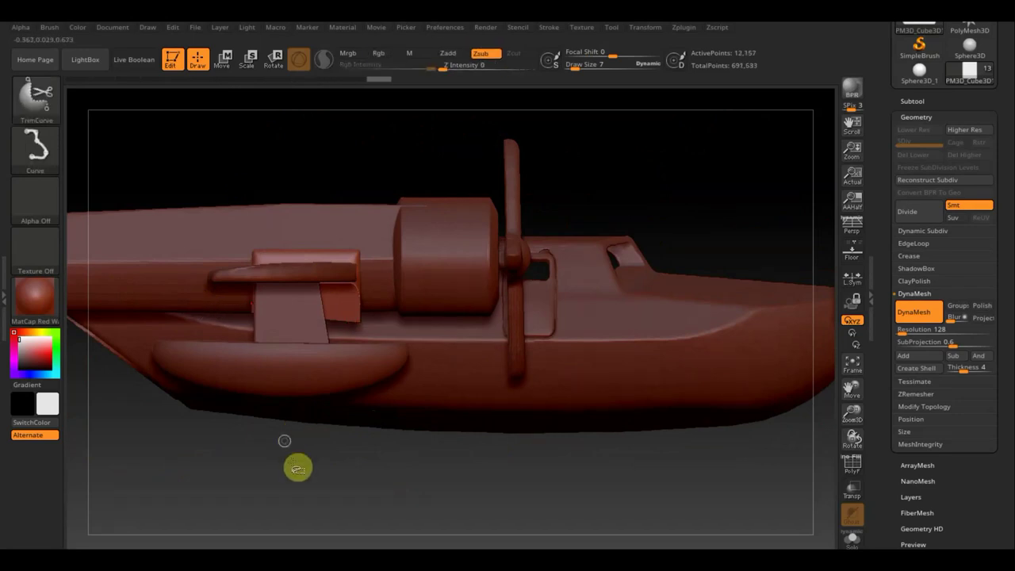
pyautogui.moveTo(296, 476)
pyautogui.keyDown('ctrl'); pyautogui.keyDown('shift'); pyautogui.mouseDown()
pyautogui.moveTo(274, 152)
pyautogui.moveTo(256, 129)
pyautogui.moveTo(267, 130)
pyautogui.mouseUp(); pyautogui.keyUp('shift'); pyautogui.keyUp('ctrl')
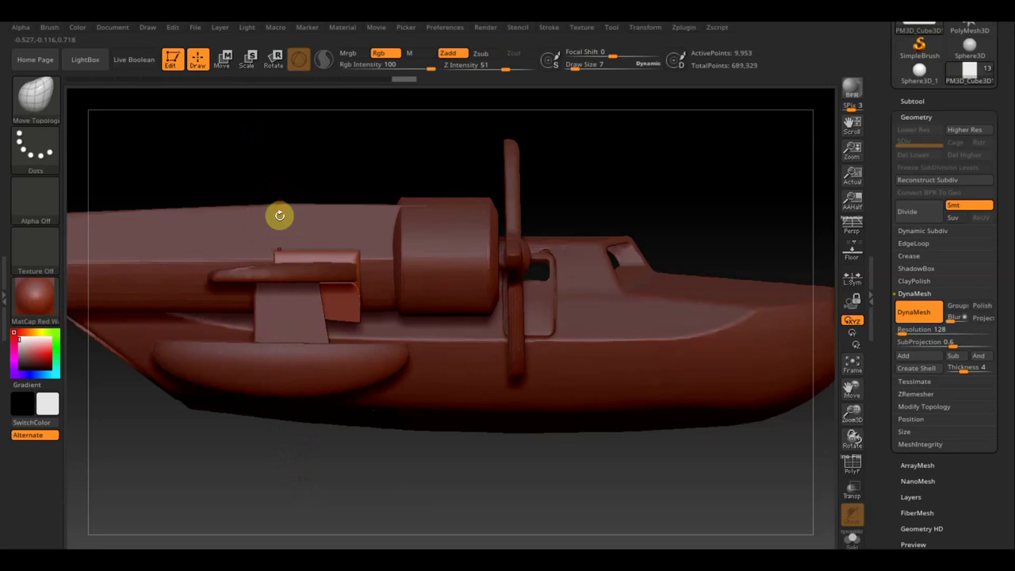
pyautogui.keyDown('ctrl'); pyautogui.keyDown('shift'); pyautogui.moveTo(100, 289); pyautogui.dragTo(560, 286); pyautogui.keyUp('shift'); pyautogui.keyUp('ctrl')
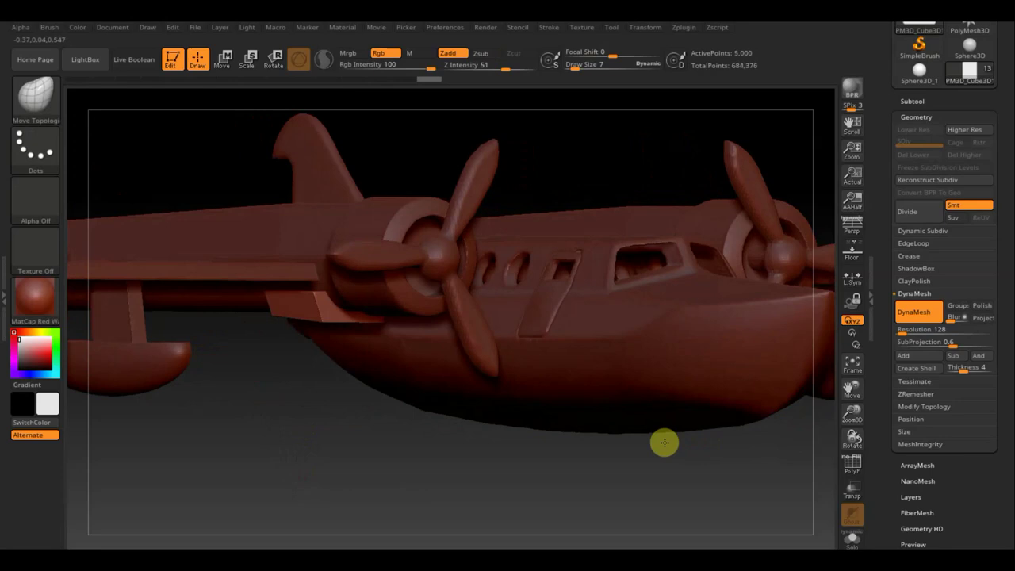
pyautogui.moveTo(665, 442); pyautogui.dragTo(612, 451)
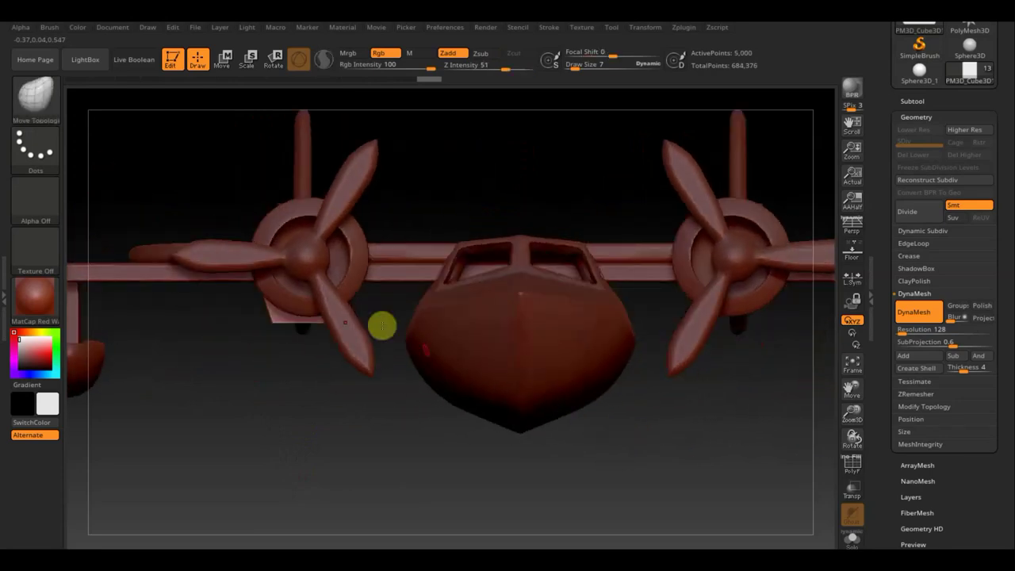
pyautogui.keyDown('alt'); pyautogui.moveTo(329, 480); pyautogui.dragTo(299, 401); pyautogui.keyUp('alt')
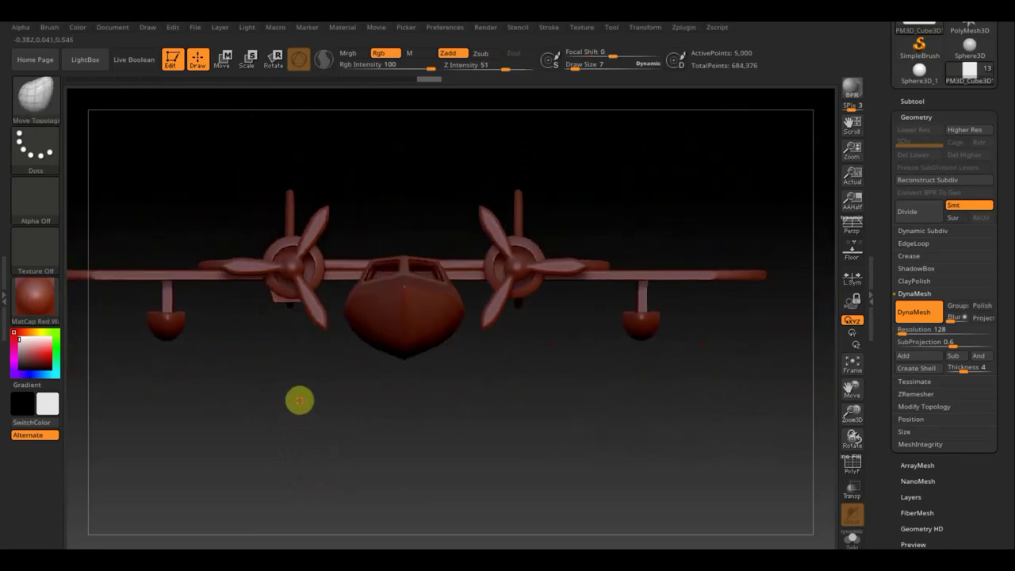
# Step: Mirror and weld the cockpit-top block across its centre line, giving 4,085 points
pyautogui.click(223, 69)
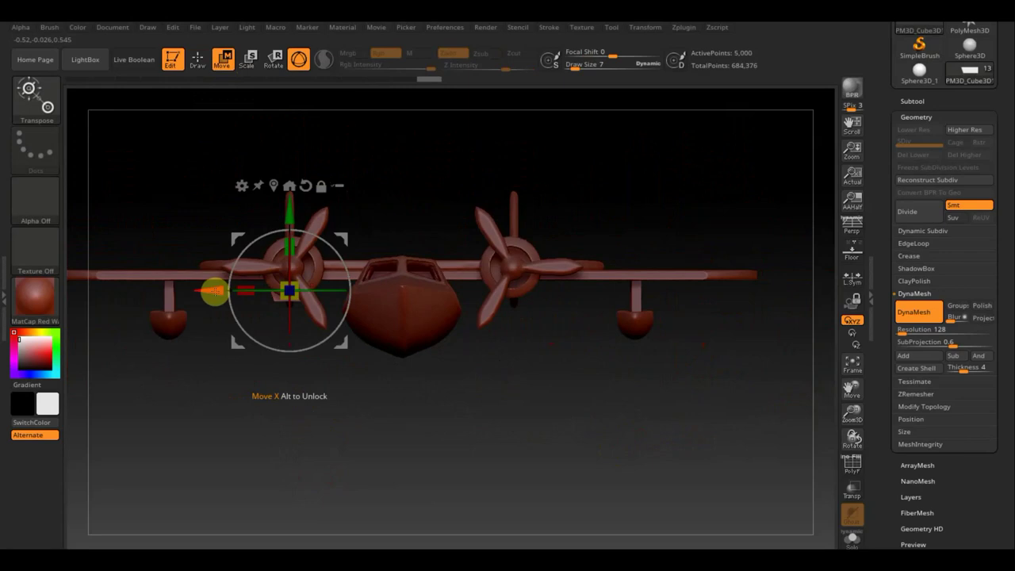
pyautogui.moveTo(214, 290)
pyautogui.keyDown('alt'); pyautogui.mouseDown()
pyautogui.moveTo(344, 298)
pyautogui.moveTo(327, 298)
pyautogui.mouseUp(); pyautogui.keyUp('alt')
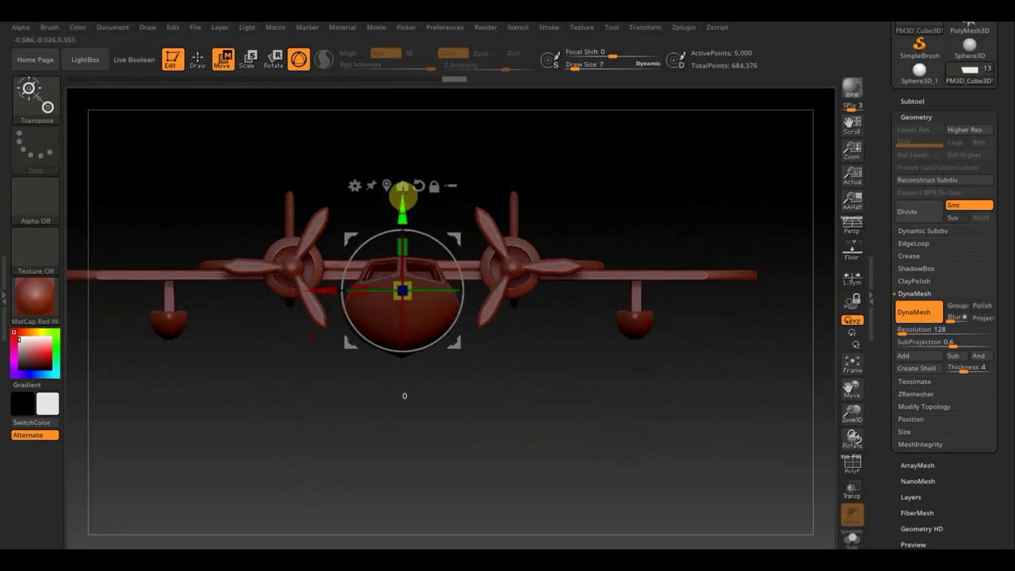
pyautogui.keyDown('alt'); pyautogui.moveTo(402, 195); pyautogui.dragTo(402, 143); pyautogui.keyUp('alt')
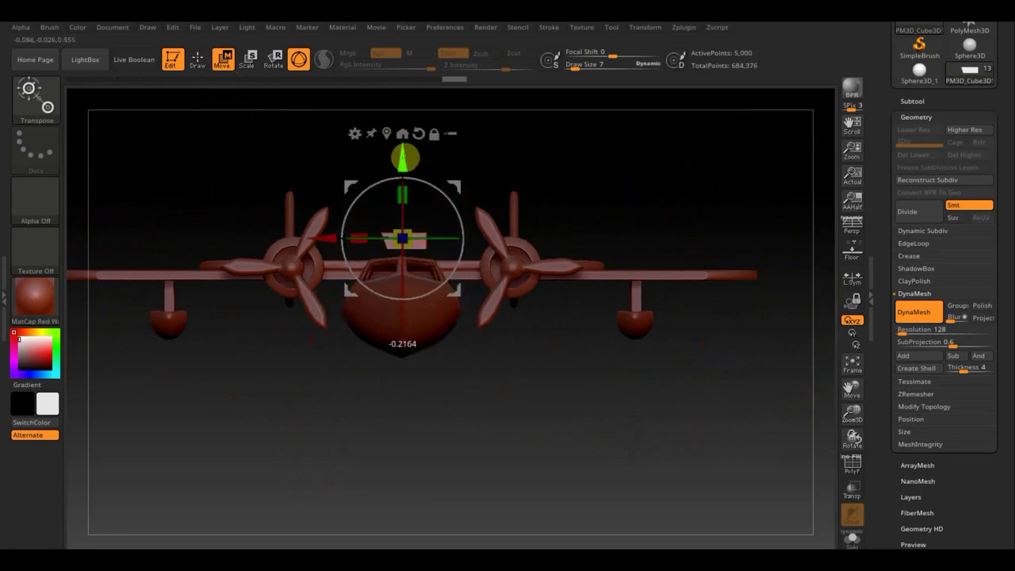
pyautogui.click(944, 407)
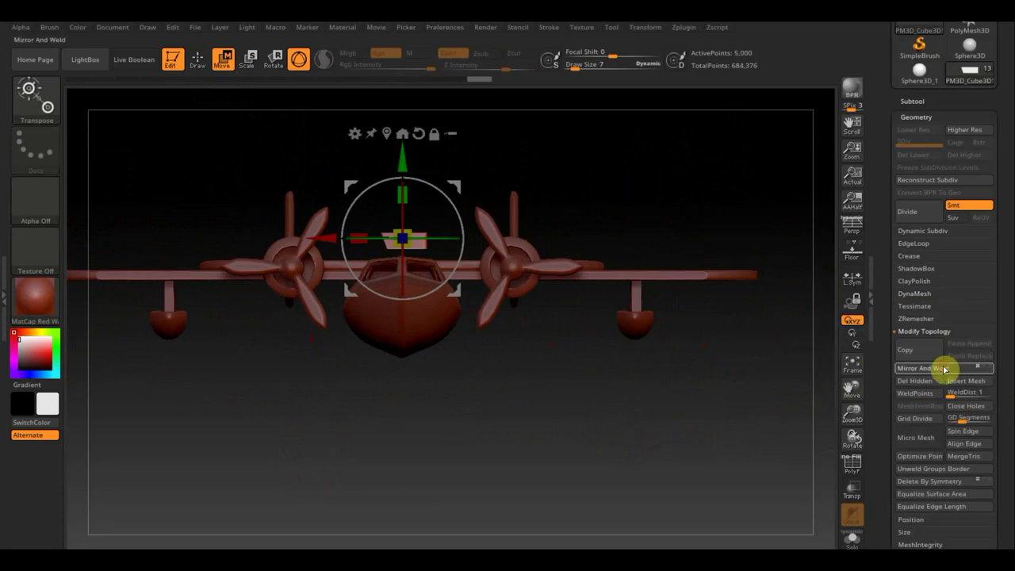
pyautogui.click(944, 369)
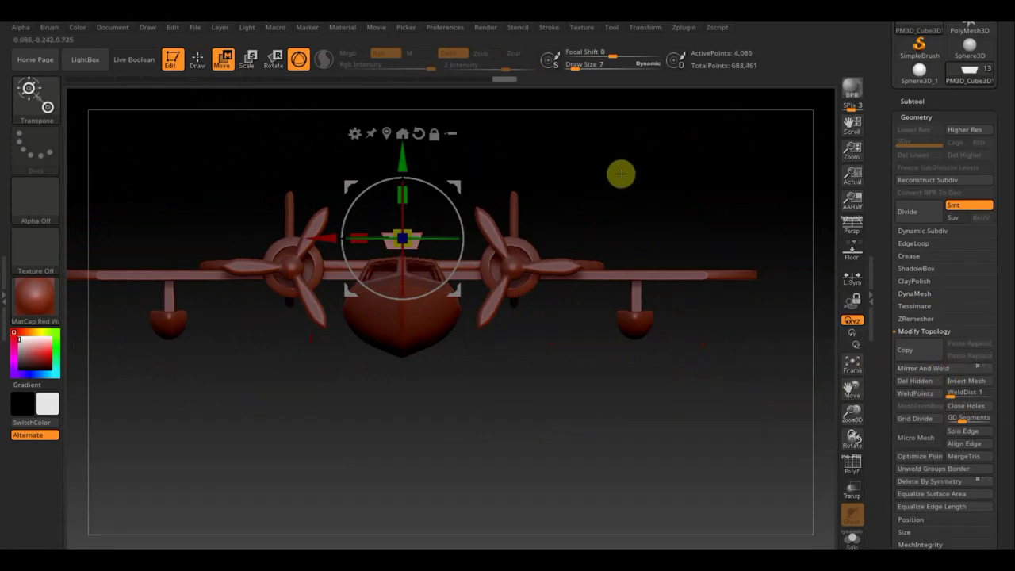
# Step: Orbit to a clean side view of the nose and show the subtool list
pyautogui.keyDown('alt'); pyautogui.moveTo(629, 191); pyautogui.dragTo(666, 406); pyautogui.keyUp('alt')
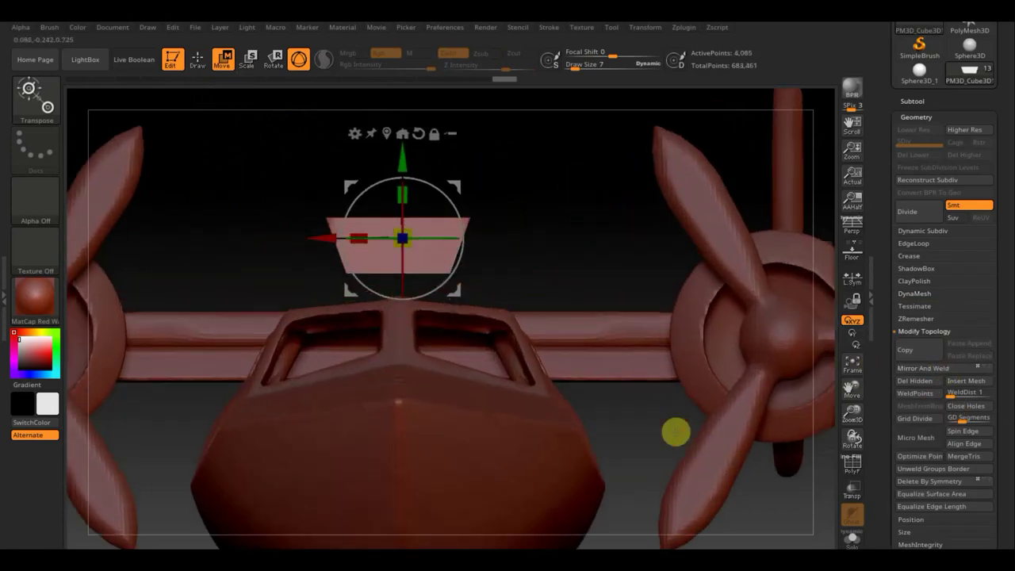
pyautogui.moveTo(569, 304)
pyautogui.mouseDown()
pyautogui.moveTo(592, 274)
pyautogui.moveTo(610, 275)
pyautogui.moveTo(690, 179)
pyautogui.mouseUp()
pyautogui.moveTo(620, 145); pyautogui.dragTo(621, 161)
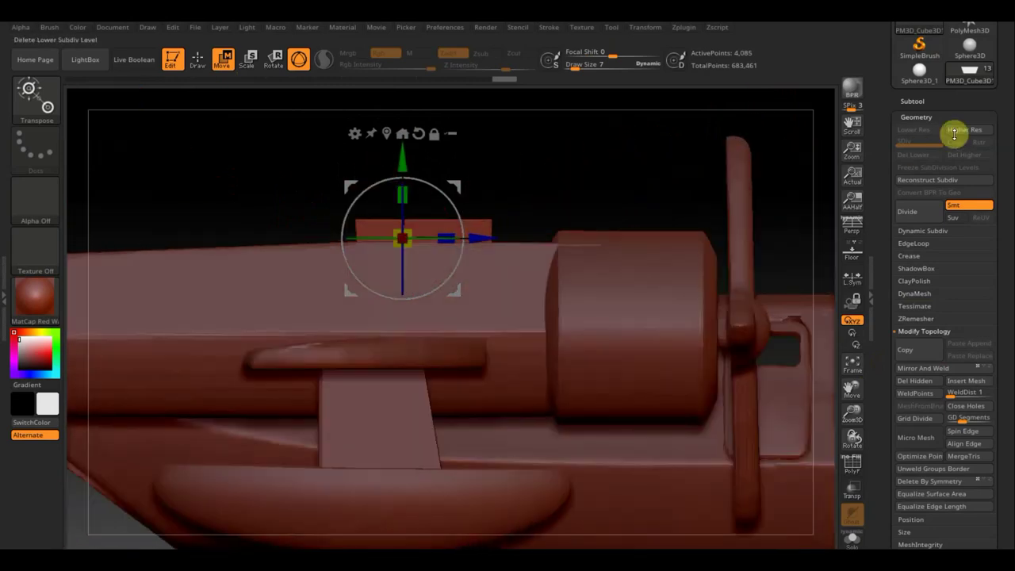
pyautogui.click(914, 100)
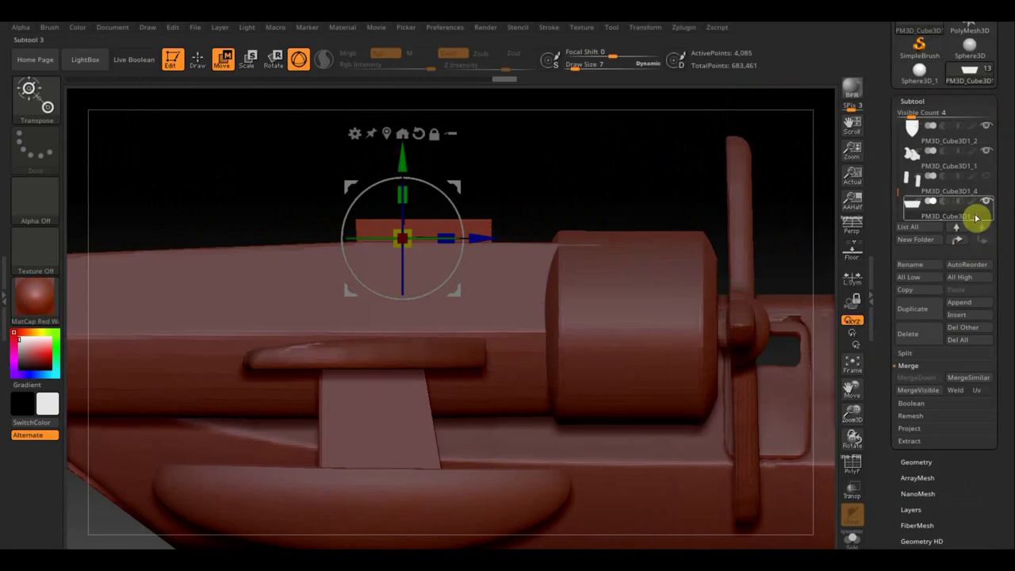
# Step: Duplicate the cockpit-top block as PM3D_Cube3D1_5 and offset it slightly up and along the fuselage
pyautogui.click(914, 312)
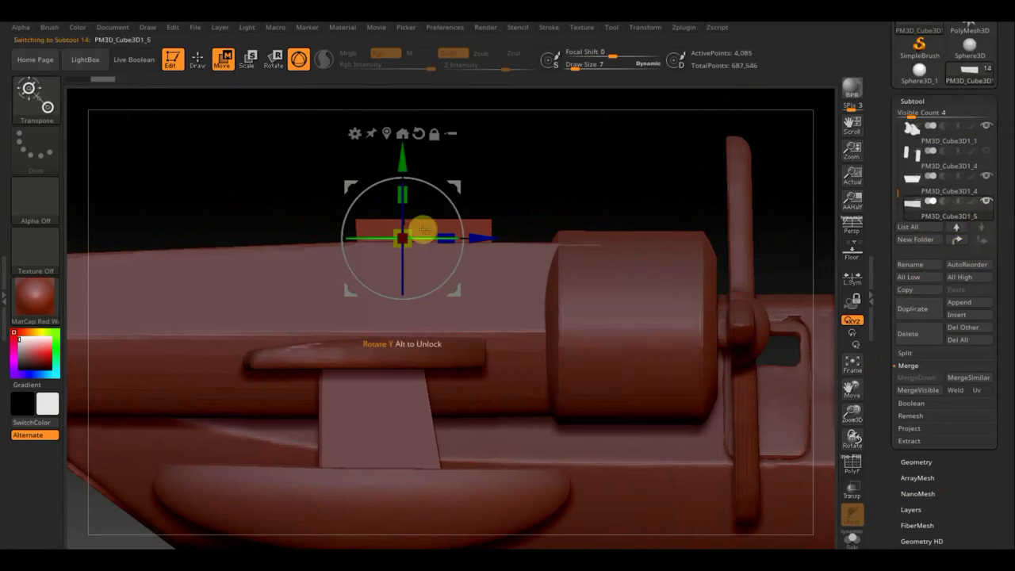
pyautogui.moveTo(403, 158); pyautogui.dragTo(407, 135)
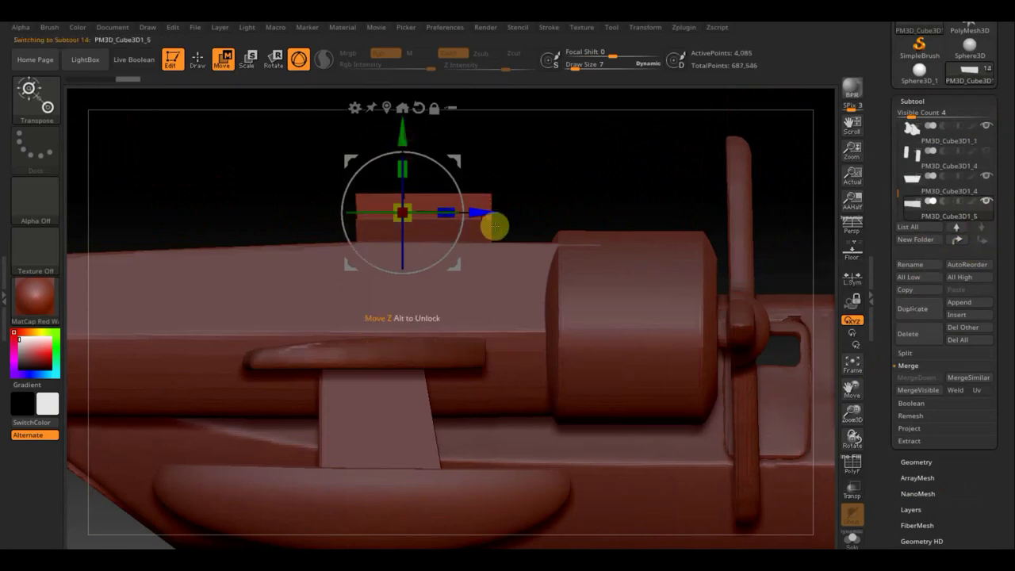
pyautogui.moveTo(491, 223); pyautogui.dragTo(533, 213)
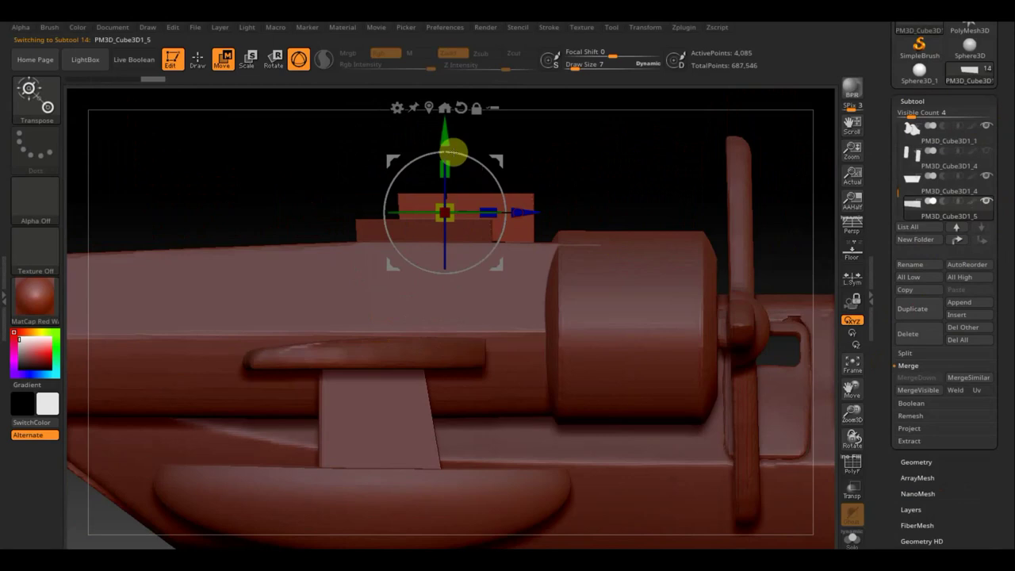
pyautogui.moveTo(441, 129); pyautogui.dragTo(442, 123)
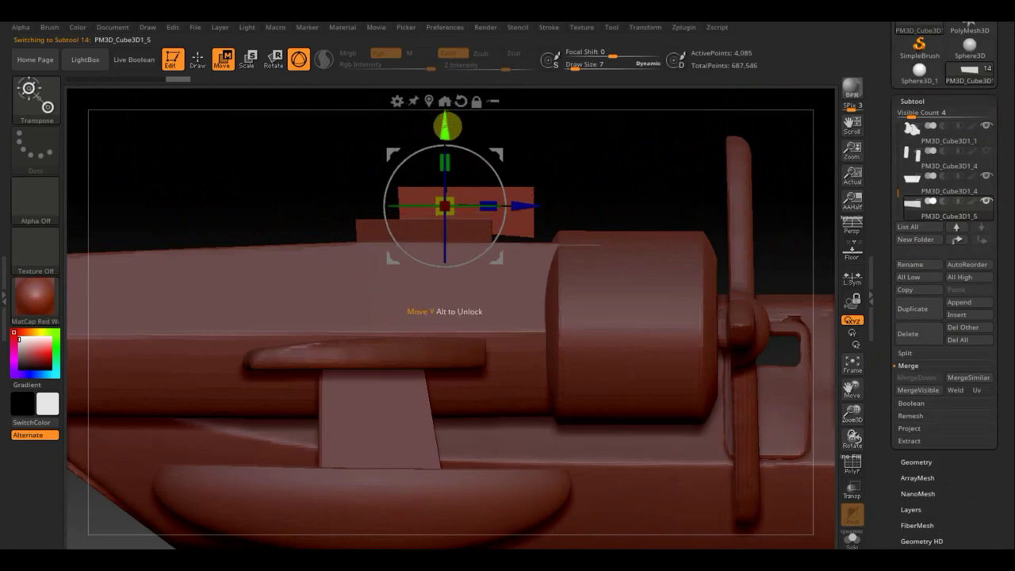
pyautogui.moveTo(589, 152); pyautogui.dragTo(522, 156)
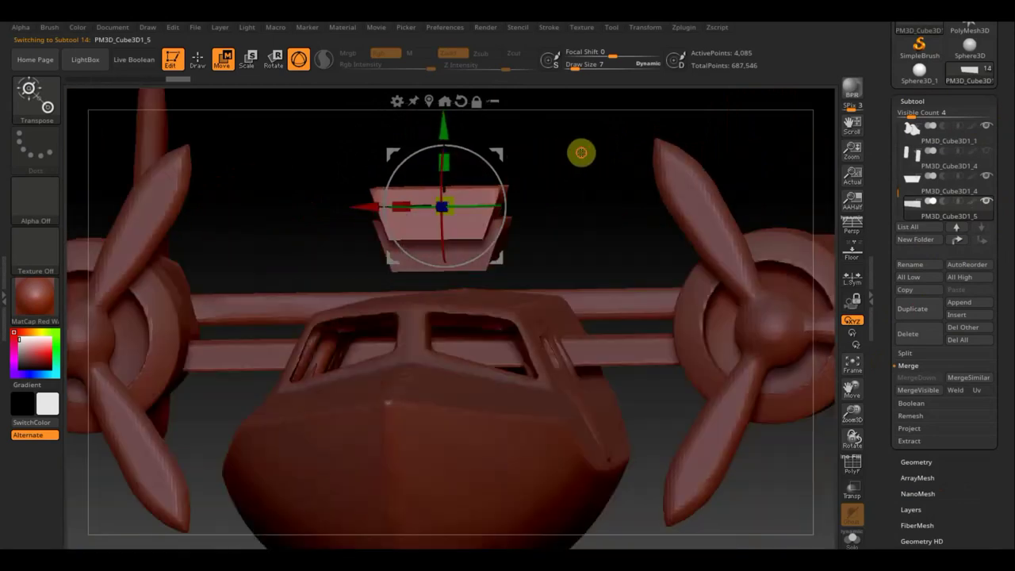
pyautogui.moveTo(443, 129); pyautogui.dragTo(445, 145)
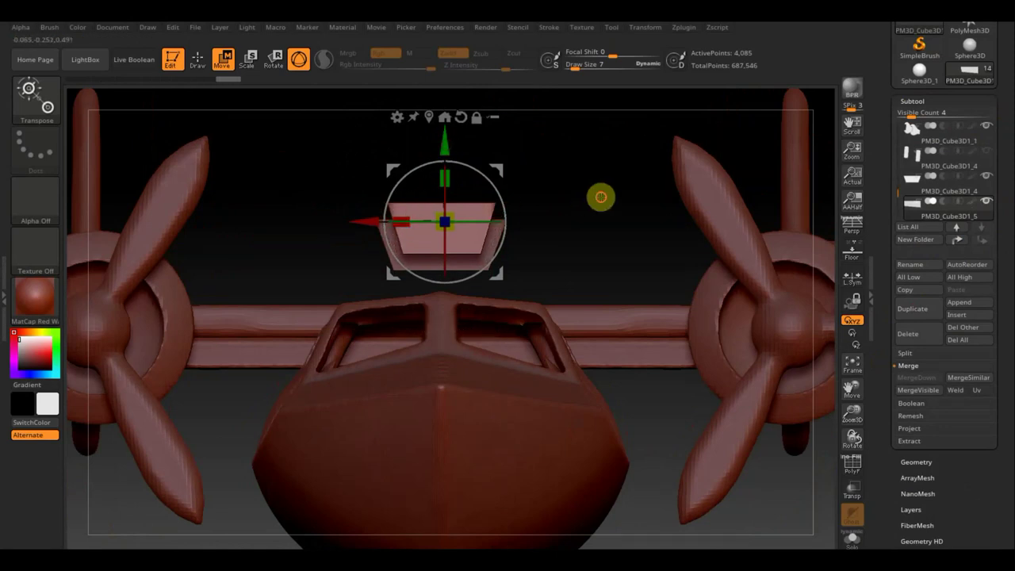
pyautogui.moveTo(600, 197); pyautogui.dragTo(641, 230)
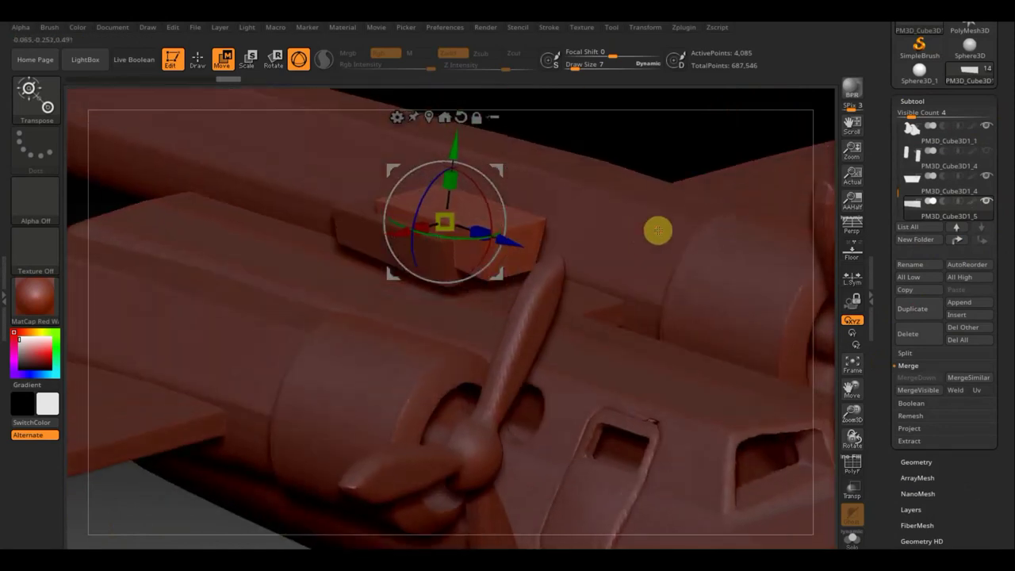
# Step: Merge the duplicate down into PM3D_Cube3D1_4 and DynaMesh the combined block
pyautogui.click(913, 181)
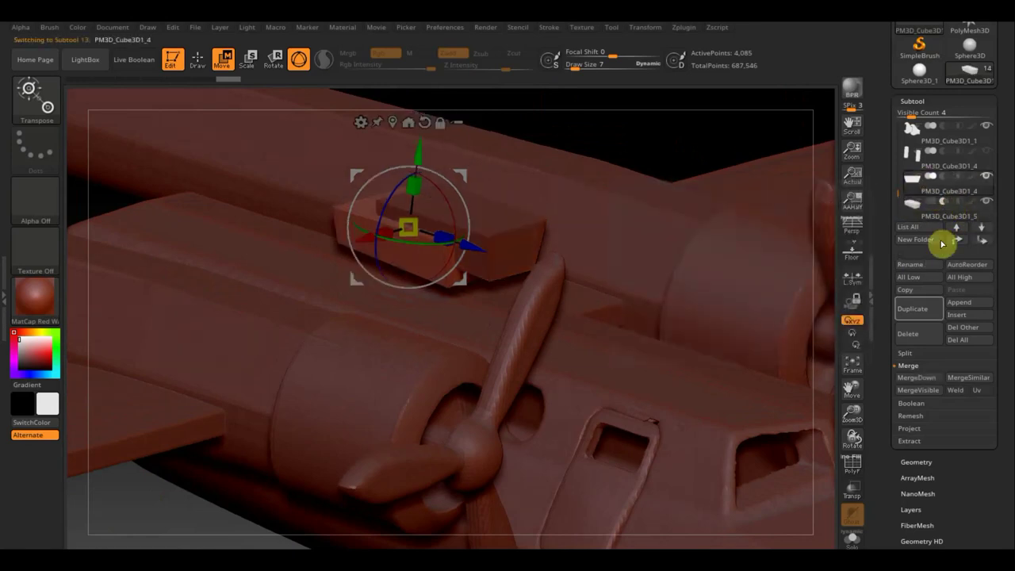
pyautogui.click(920, 378)
pyautogui.click(798, 407)
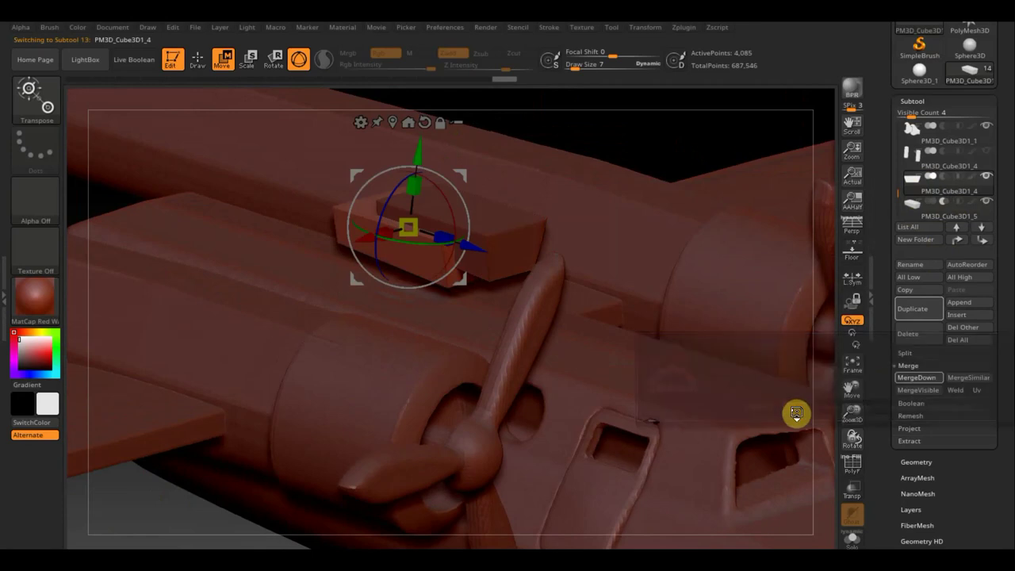
pyautogui.click(931, 462)
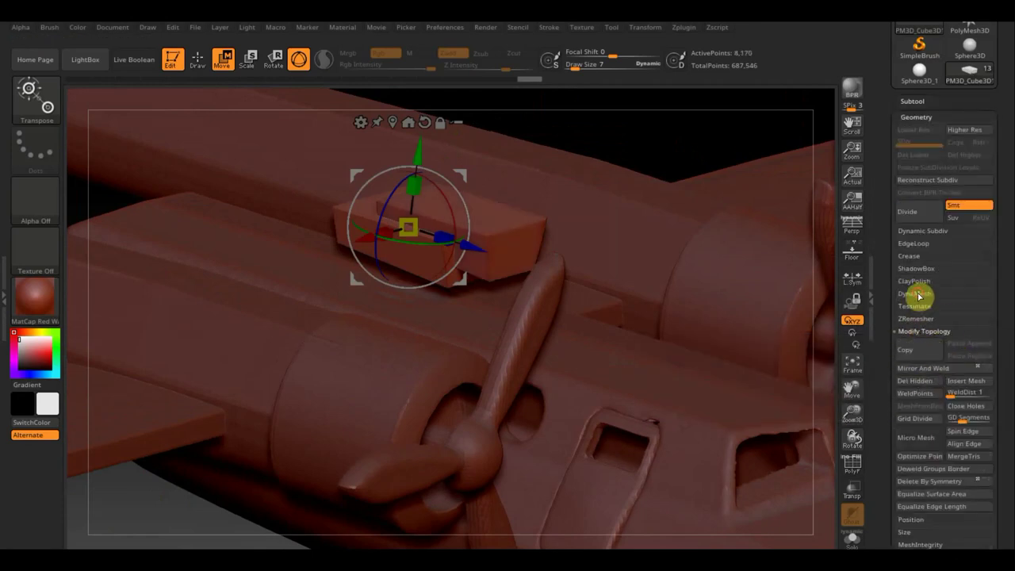
pyautogui.click(915, 293)
pyautogui.click(916, 312)
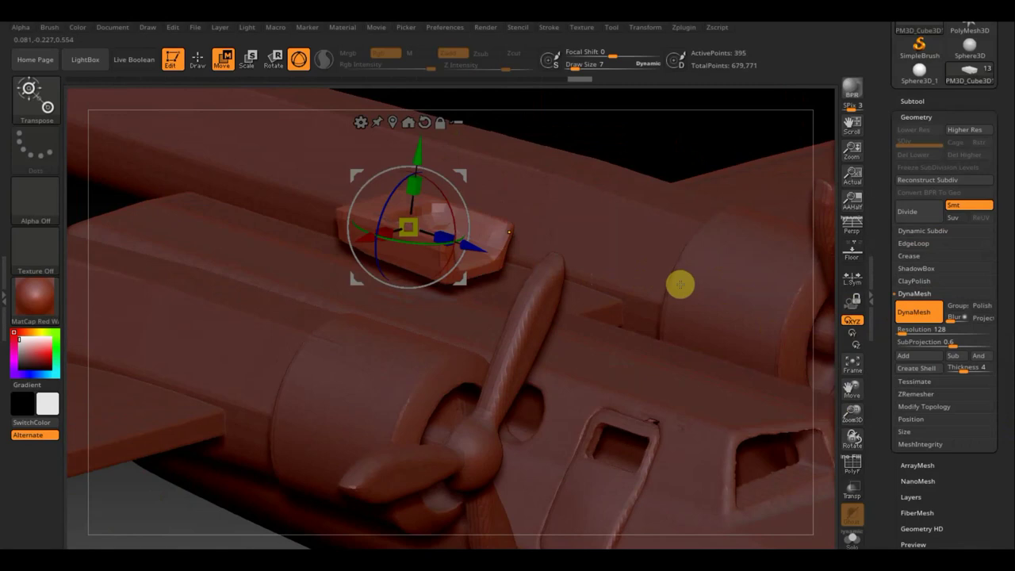
# Step: Undo a trial subdivision and re-DynaMesh the block at resolution 616
pyautogui.hotkey('ctrl', 'd')
pyautogui.hotkey('ctrl', 'd')
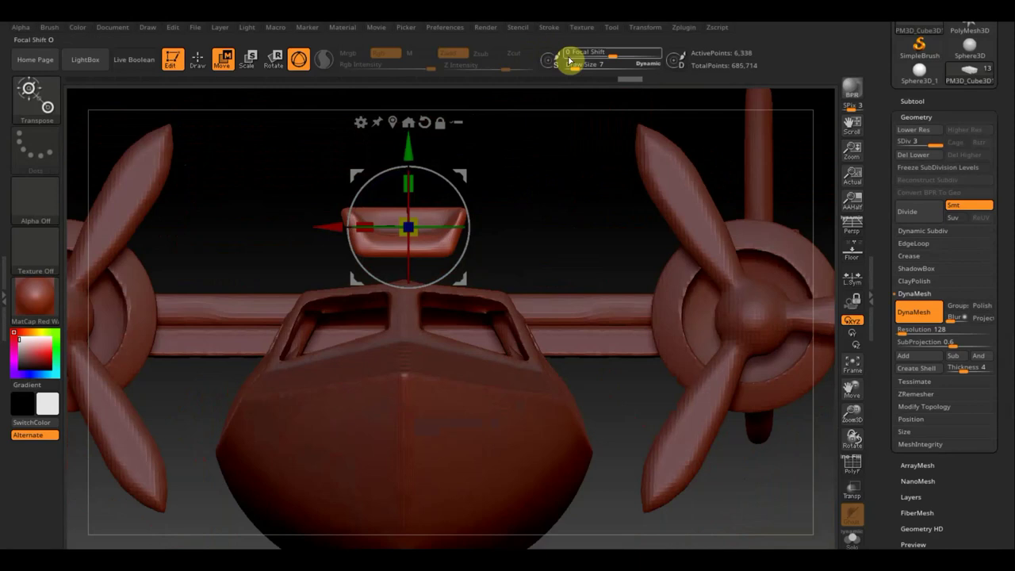
pyautogui.moveTo(598, 80); pyautogui.dragTo(550, 82)
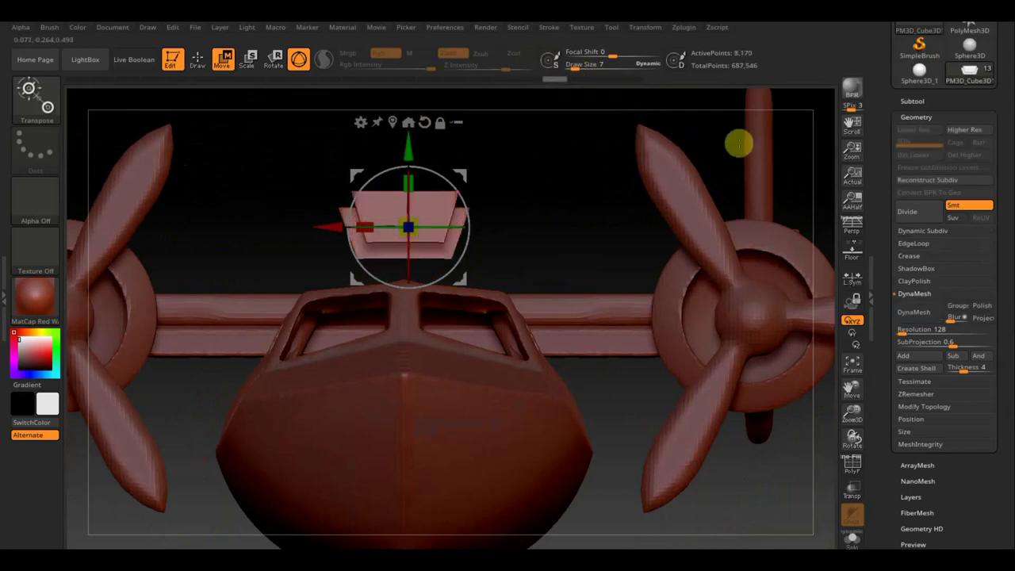
pyautogui.click(896, 331)
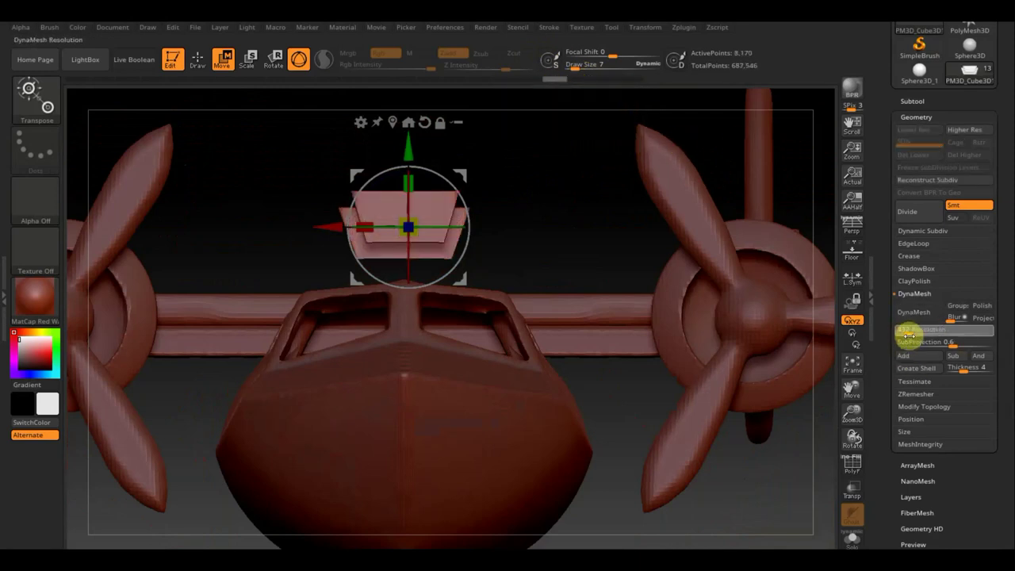
pyautogui.click(913, 314)
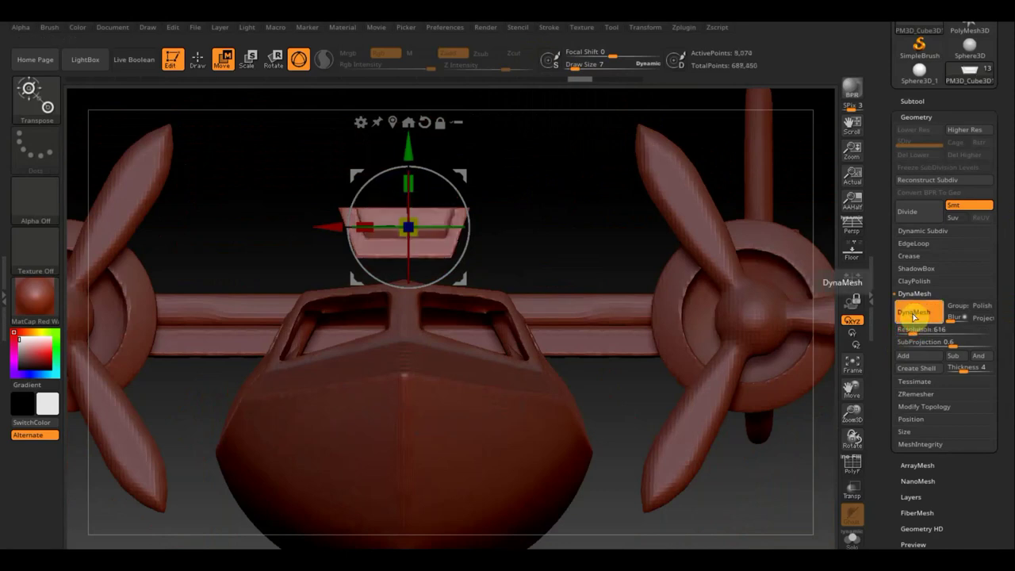
pyautogui.moveTo(594, 240)
pyautogui.mouseDown()
pyautogui.moveTo(648, 245)
pyautogui.moveTo(591, 134)
pyautogui.mouseUp()
# Step: Slide the small side block out and up toward the left propeller
pyautogui.keyDown('shift'); pyautogui.moveTo(592, 174); pyautogui.dragTo(589, 172); pyautogui.keyUp('shift')
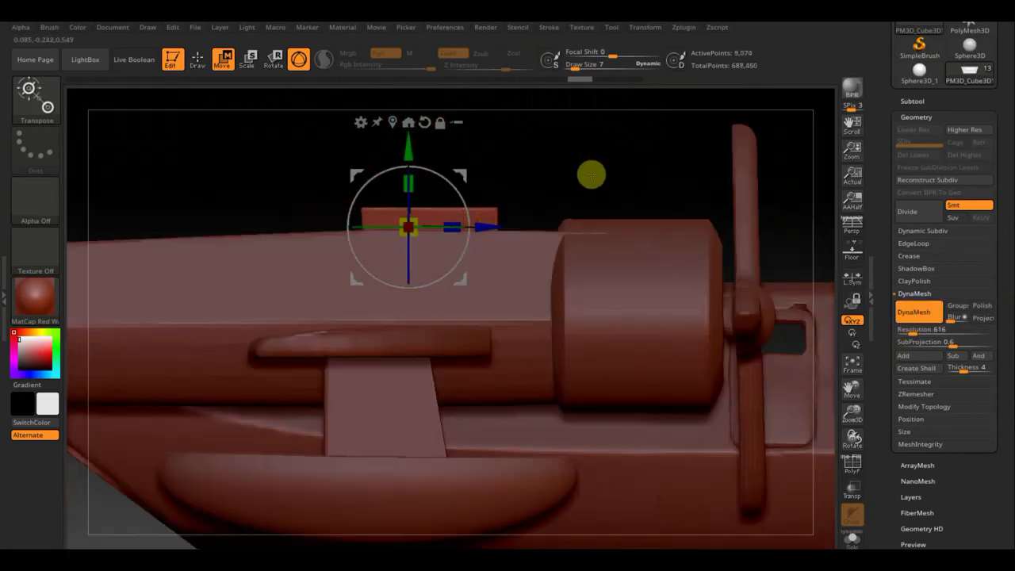
pyautogui.moveTo(410, 151); pyautogui.dragTo(410, 354)
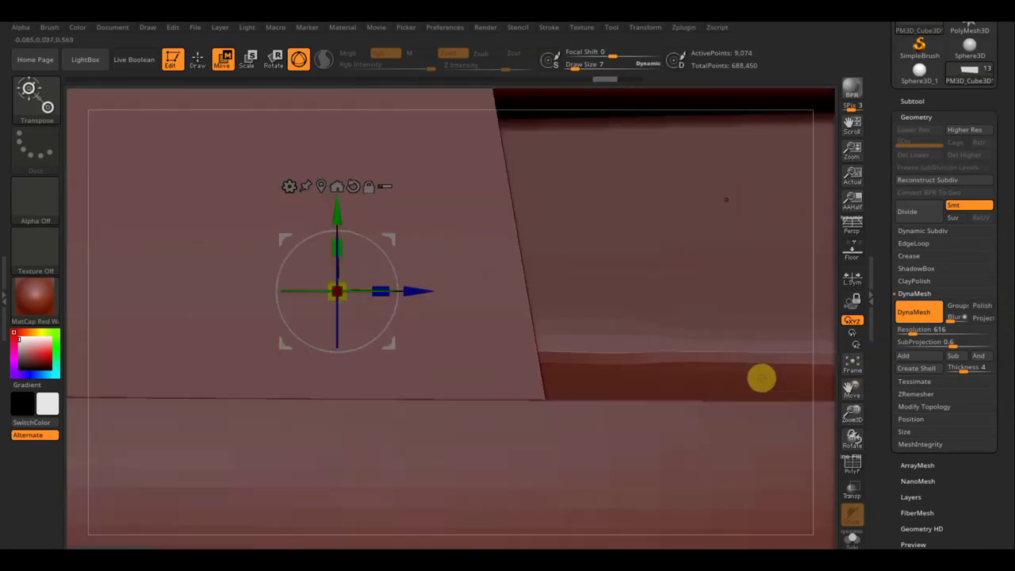
pyautogui.click(853, 366)
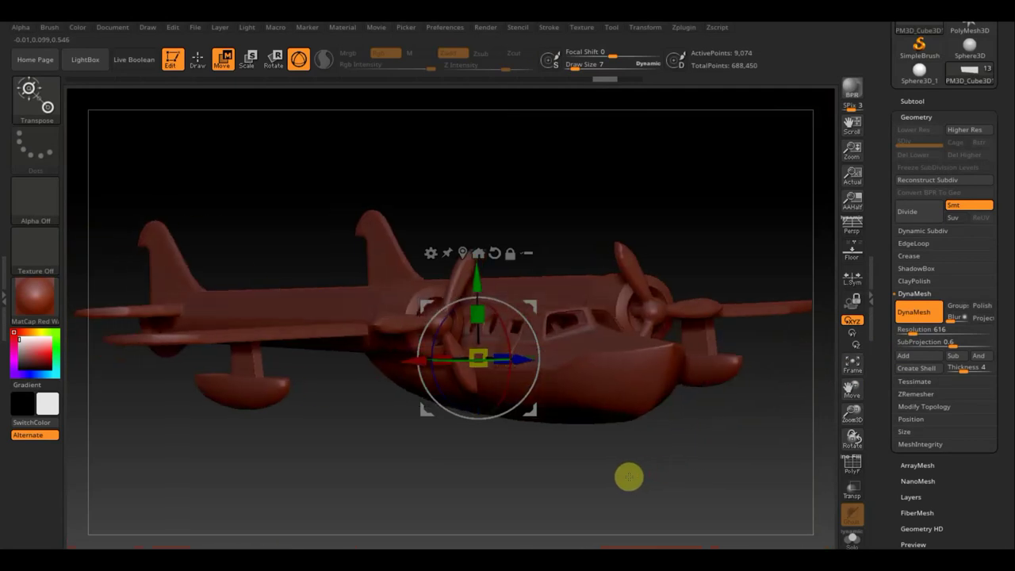
pyautogui.keyDown('shift'); pyautogui.moveTo(651, 474); pyautogui.dragTo(641, 480); pyautogui.keyUp('shift')
pyautogui.moveTo(400, 359); pyautogui.dragTo(276, 366)
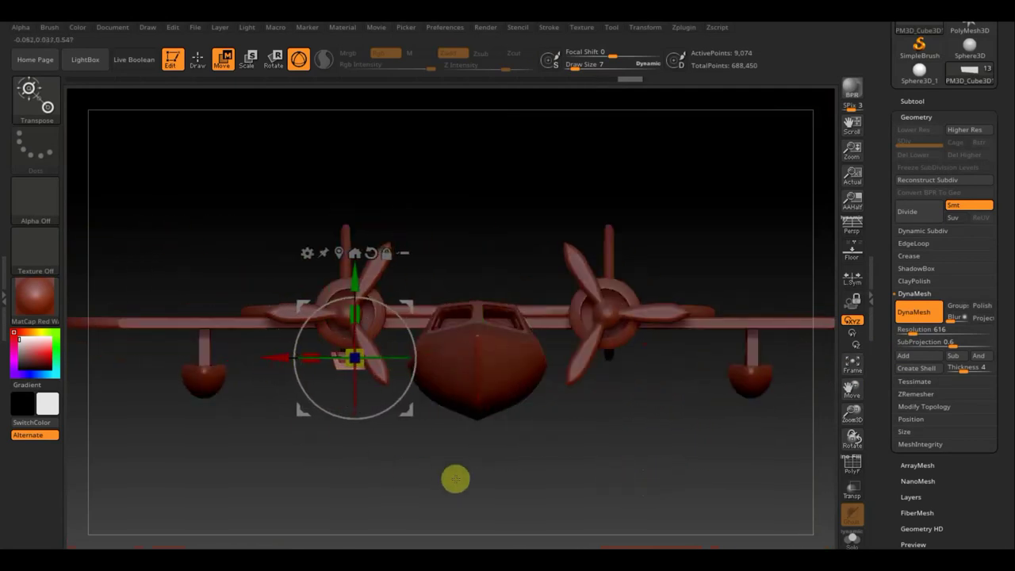
pyautogui.keyDown('alt'); pyautogui.moveTo(453, 473); pyautogui.dragTo(450, 320); pyautogui.keyUp('alt')
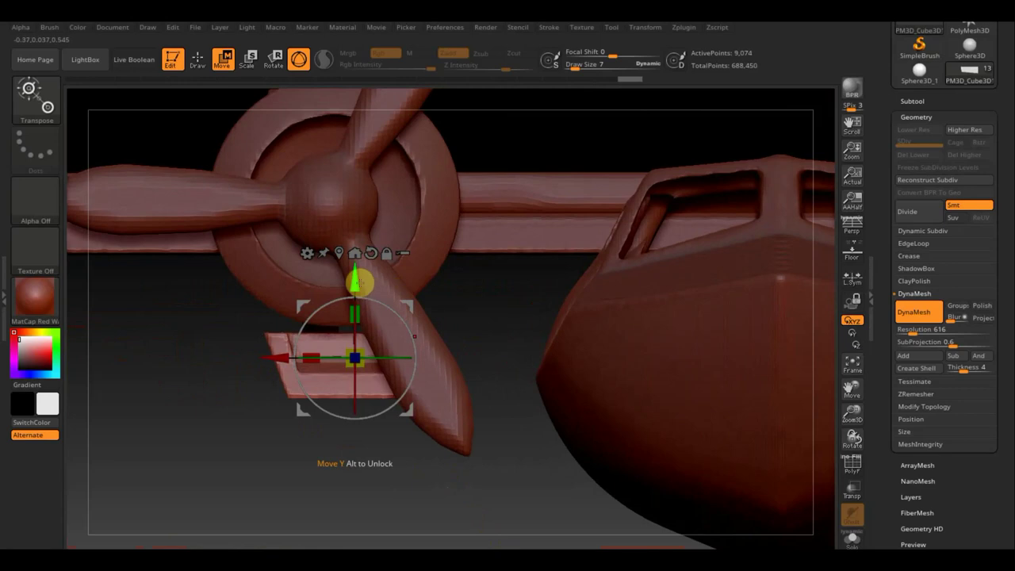
pyautogui.moveTo(356, 281); pyautogui.dragTo(341, 232)
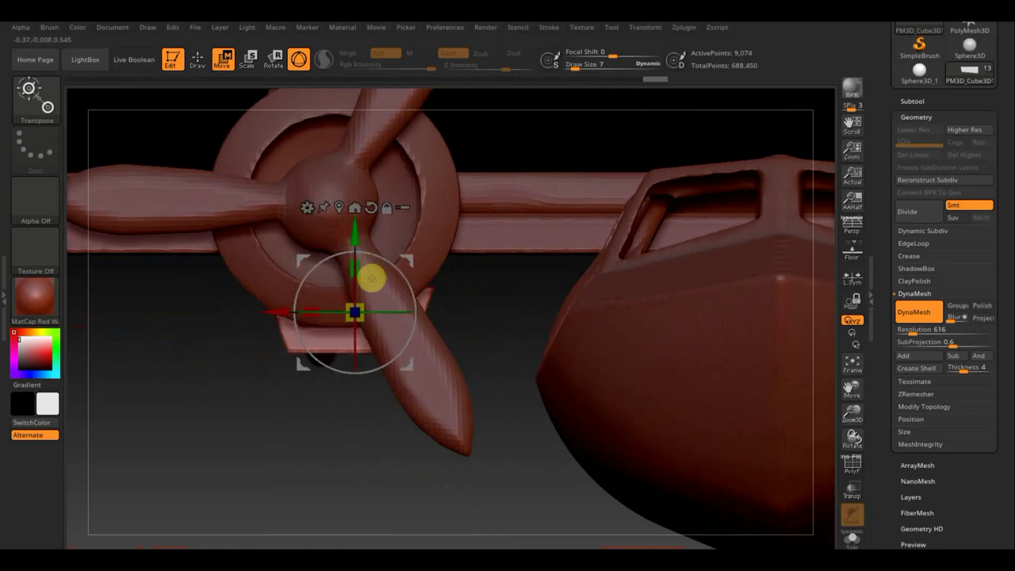
# Step: Fine-tune the side block's position, tilt it a few degrees and raise it slightly
pyautogui.moveTo(364, 315); pyautogui.dragTo(348, 309)
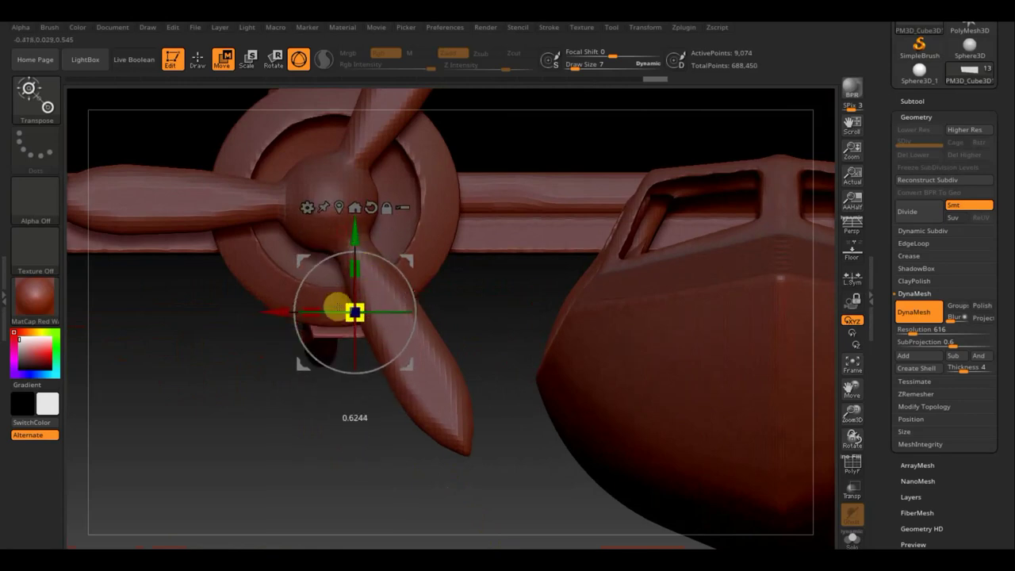
pyautogui.moveTo(272, 309); pyautogui.dragTo(256, 307)
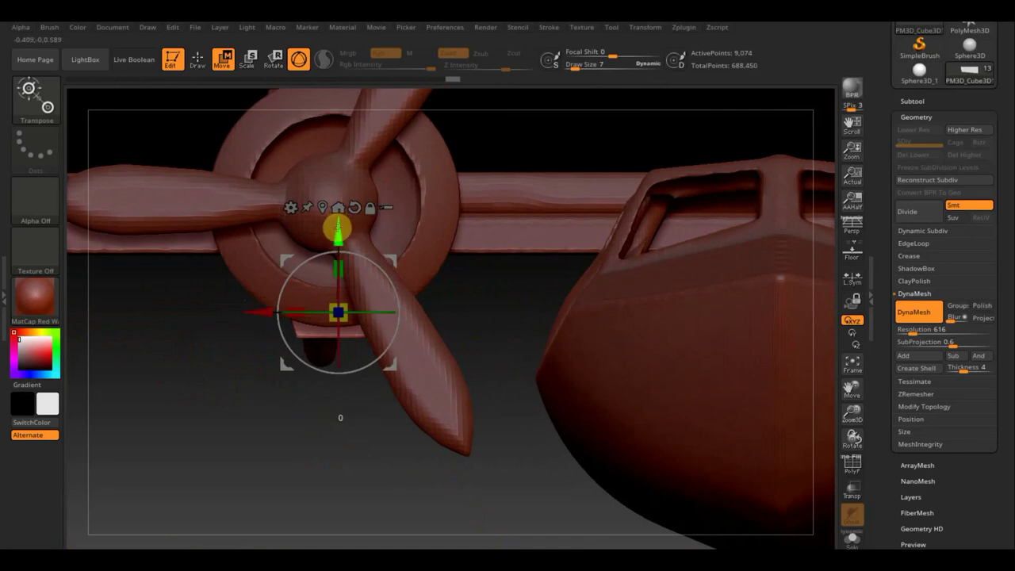
pyautogui.moveTo(337, 228); pyautogui.dragTo(336, 233)
pyautogui.moveTo(465, 496)
pyautogui.mouseDown()
pyautogui.moveTo(574, 503)
pyautogui.moveTo(451, 498)
pyautogui.moveTo(500, 497)
pyautogui.mouseUp()
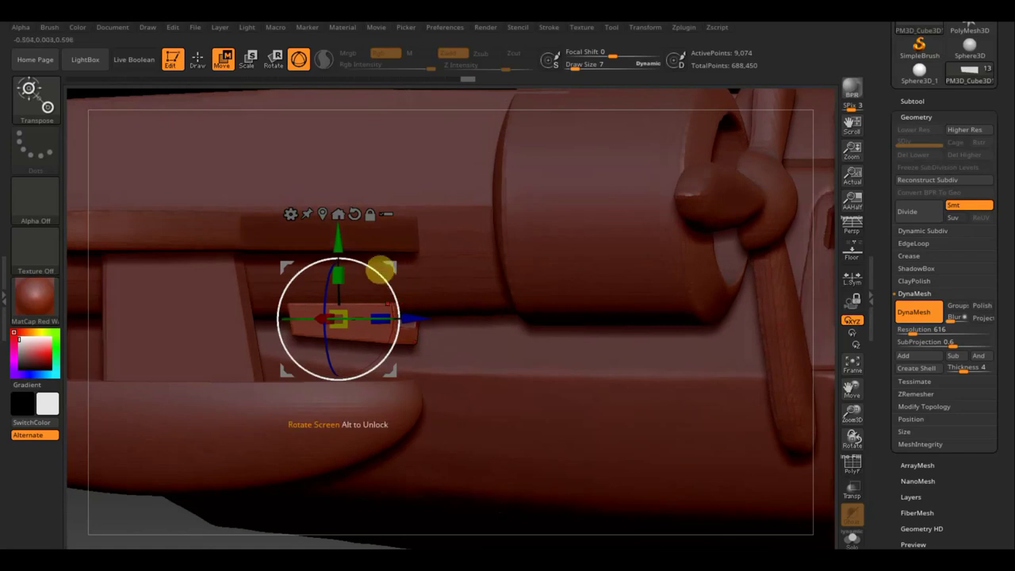
pyautogui.moveTo(381, 275); pyautogui.dragTo(386, 279)
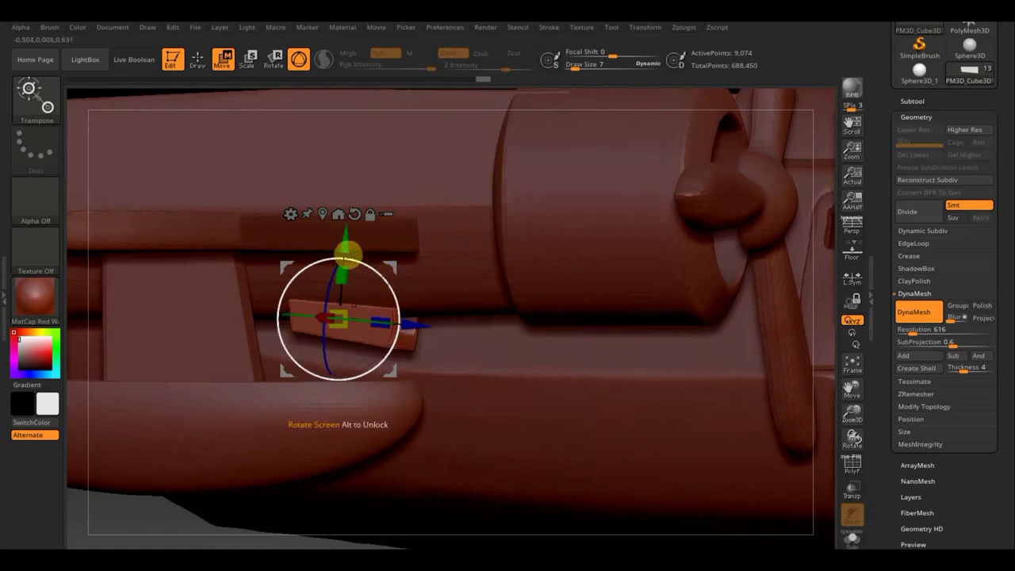
pyautogui.moveTo(342, 238); pyautogui.dragTo(344, 236)
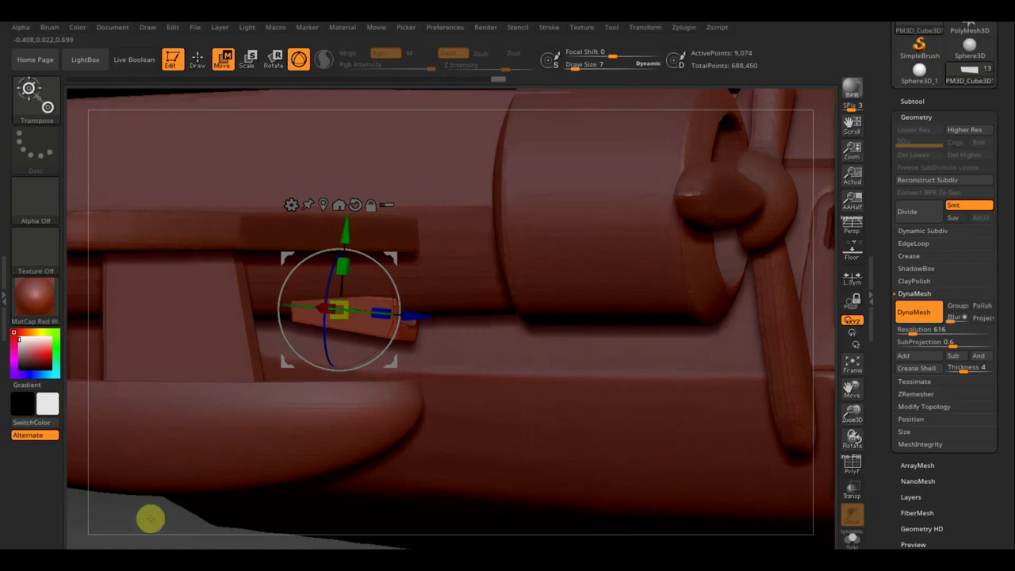
pyautogui.moveTo(150, 518)
pyautogui.mouseDown()
pyautogui.moveTo(358, 451)
pyautogui.moveTo(387, 465)
pyautogui.mouseUp()
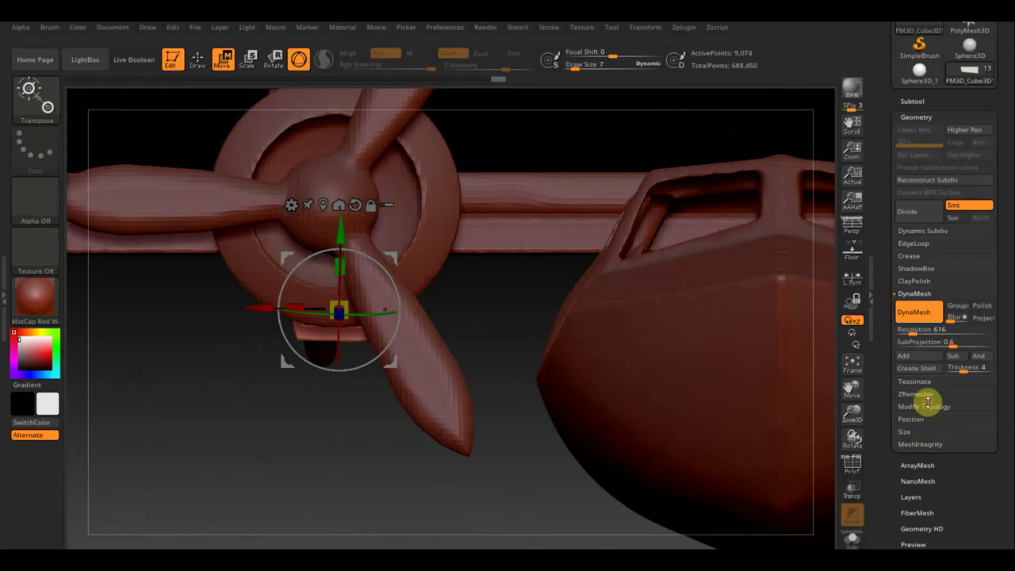
# Step: Mirror and weld the side block onto the plane's opposite side, doubling it to 18,148 points
pyautogui.click(926, 405)
pyautogui.click(925, 371)
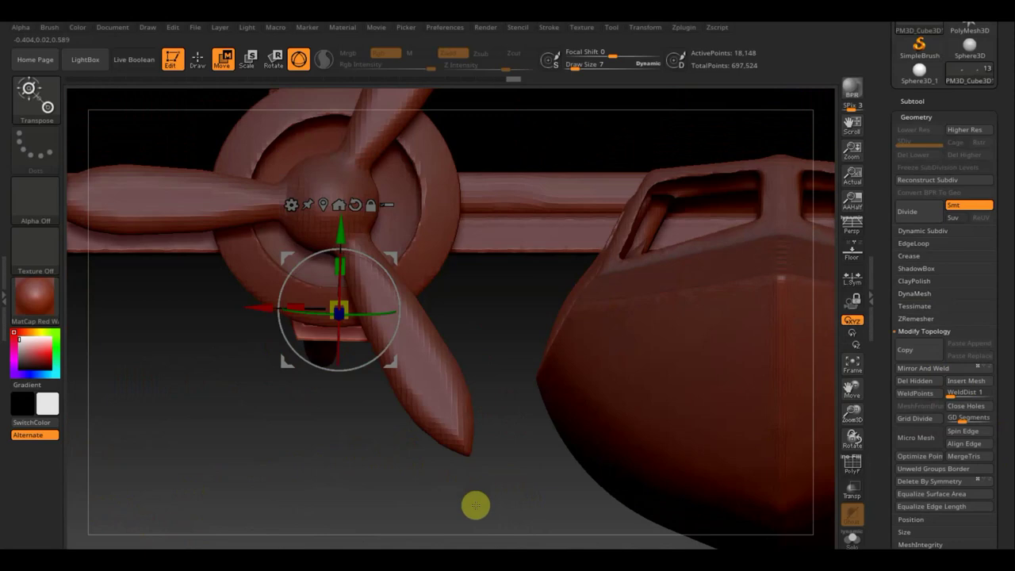
pyautogui.press('f')
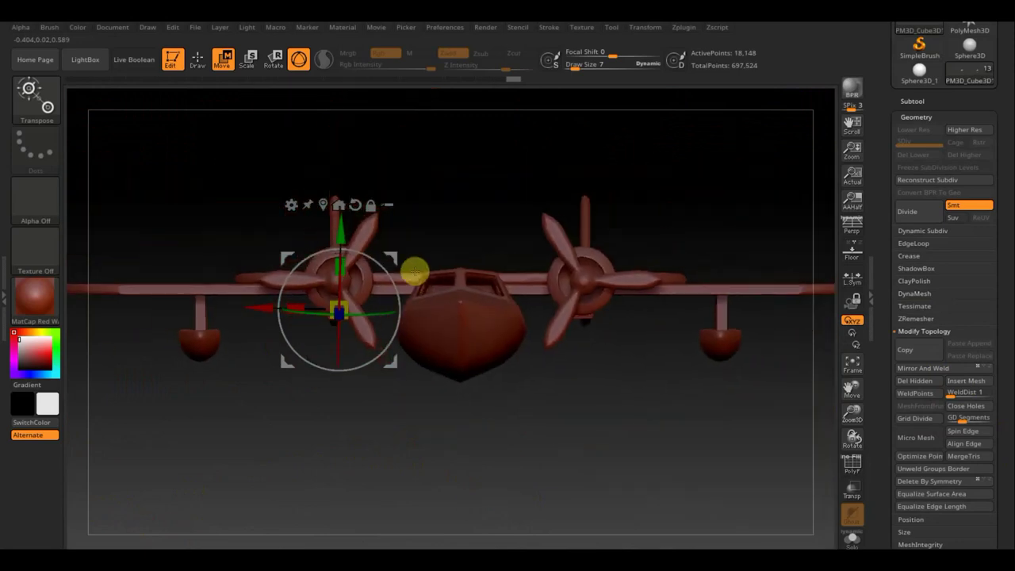
pyautogui.moveTo(502, 414); pyautogui.dragTo(519, 405)
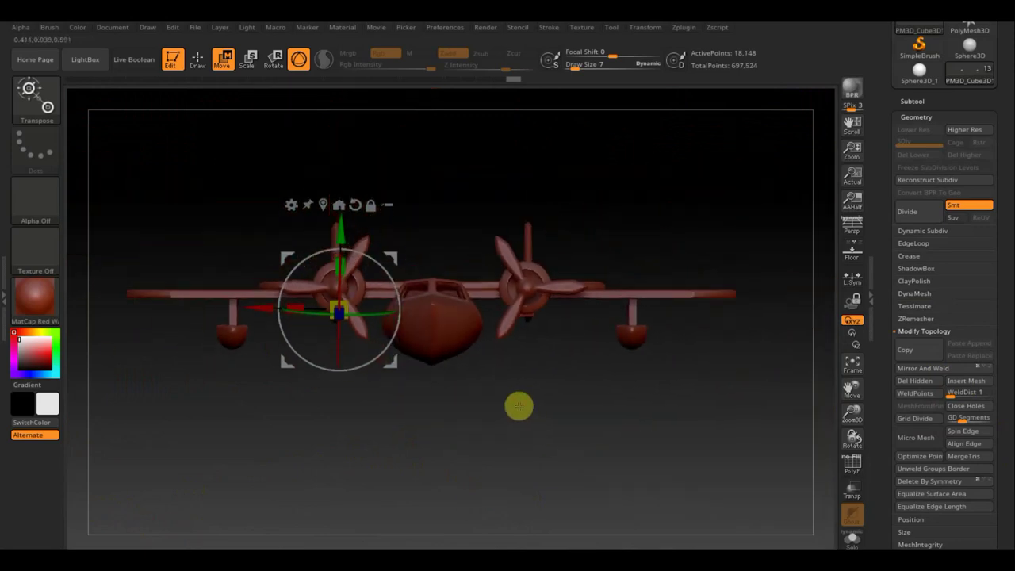
pyautogui.moveTo(531, 439)
pyautogui.mouseDown()
pyautogui.moveTo(555, 465)
pyautogui.moveTo(551, 487)
pyautogui.moveTo(578, 463)
pyautogui.mouseUp()
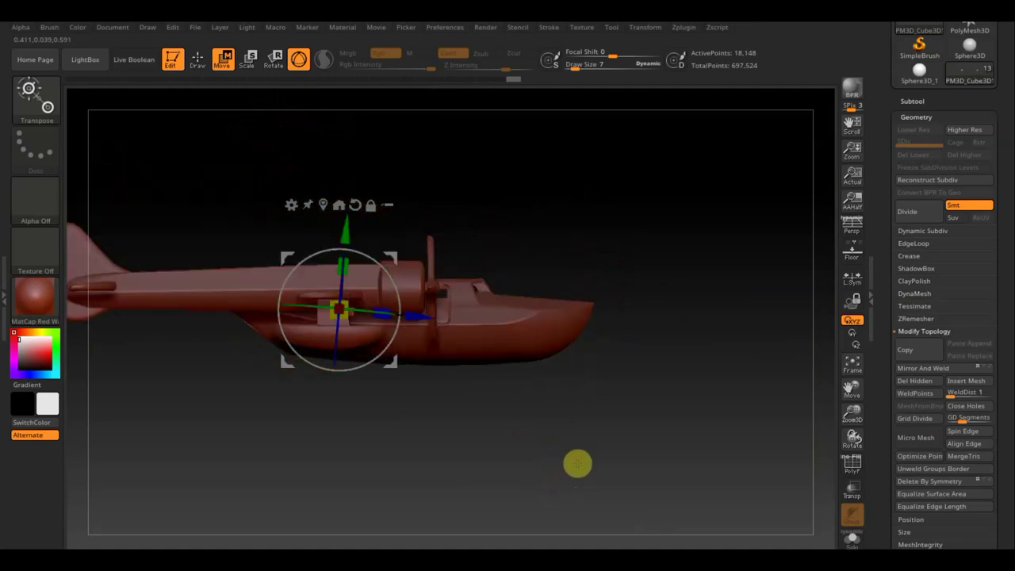
# Step: Show the subtool list and orbit around the plane to check the mirrored blocks
pyautogui.click(918, 98)
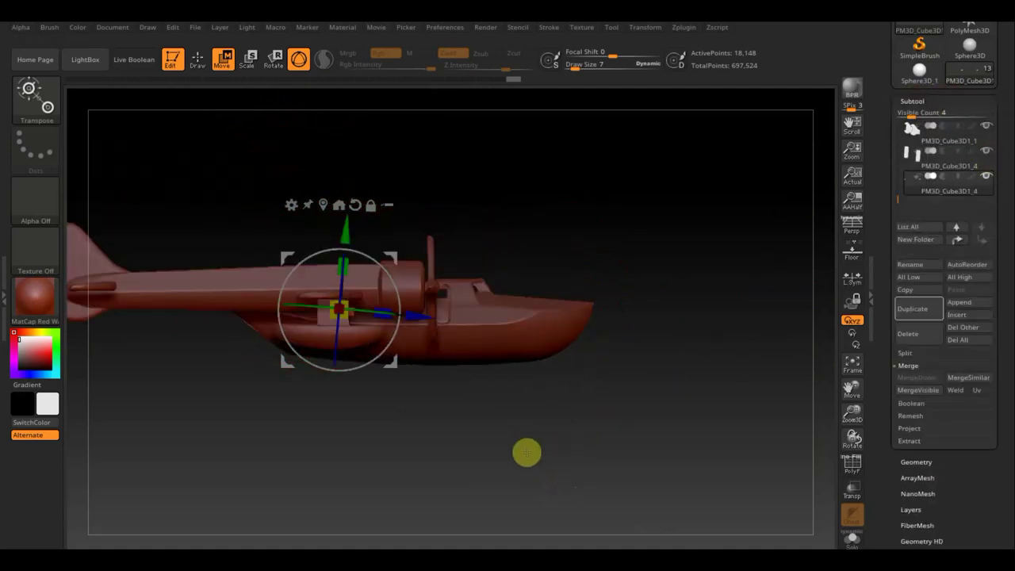
pyautogui.moveTo(527, 452)
pyautogui.keyDown('alt'); pyautogui.mouseDown()
pyautogui.moveTo(673, 471)
pyautogui.moveTo(692, 509)
pyautogui.mouseUp(); pyautogui.keyUp('alt')
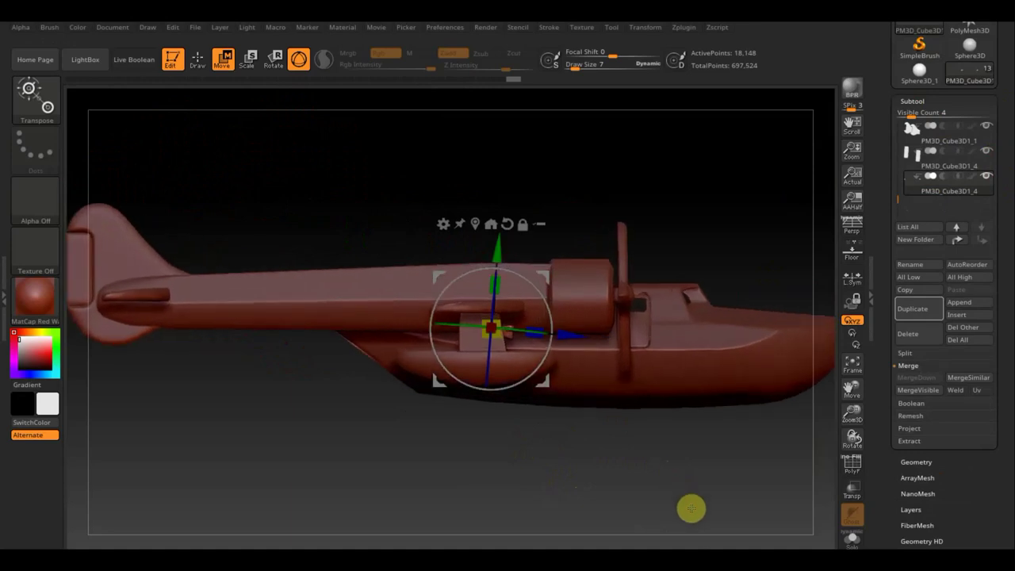
pyautogui.moveTo(705, 474)
pyautogui.mouseDown()
pyautogui.moveTo(576, 467)
pyautogui.moveTo(578, 449)
pyautogui.mouseUp()
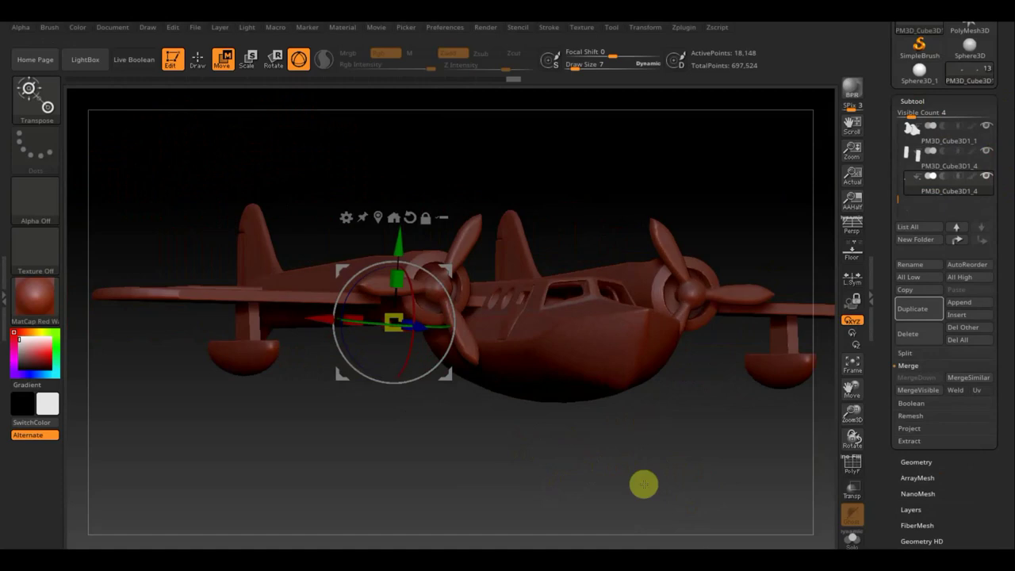
pyautogui.moveTo(644, 485)
pyautogui.mouseDown()
pyautogui.moveTo(663, 496)
pyautogui.moveTo(595, 512)
pyautogui.moveTo(603, 499)
pyautogui.mouseUp()
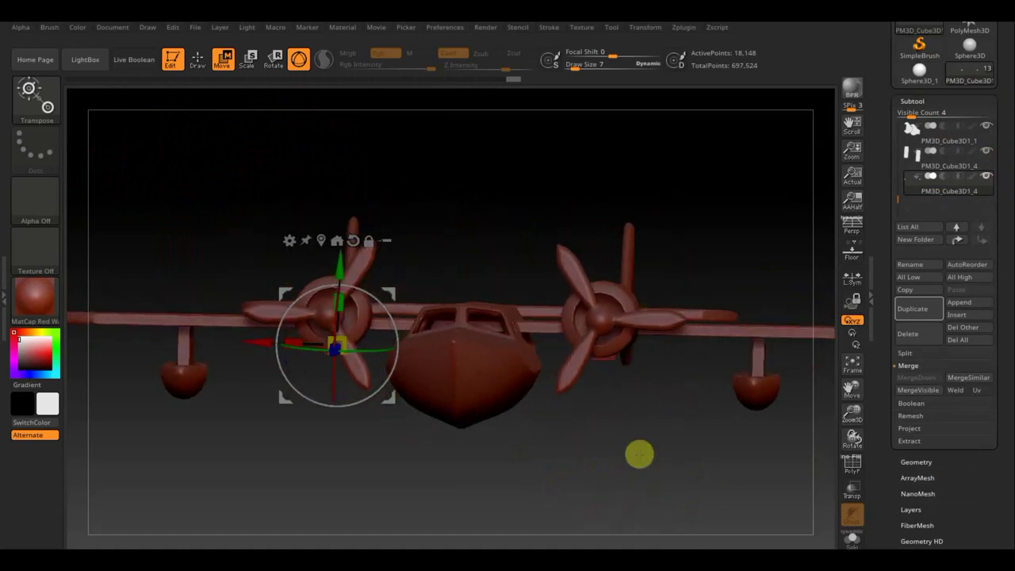
pyautogui.moveTo(619, 394)
pyautogui.mouseDown()
pyautogui.moveTo(641, 432)
pyautogui.moveTo(603, 438)
pyautogui.moveTo(657, 431)
pyautogui.moveTo(660, 446)
pyautogui.mouseUp()
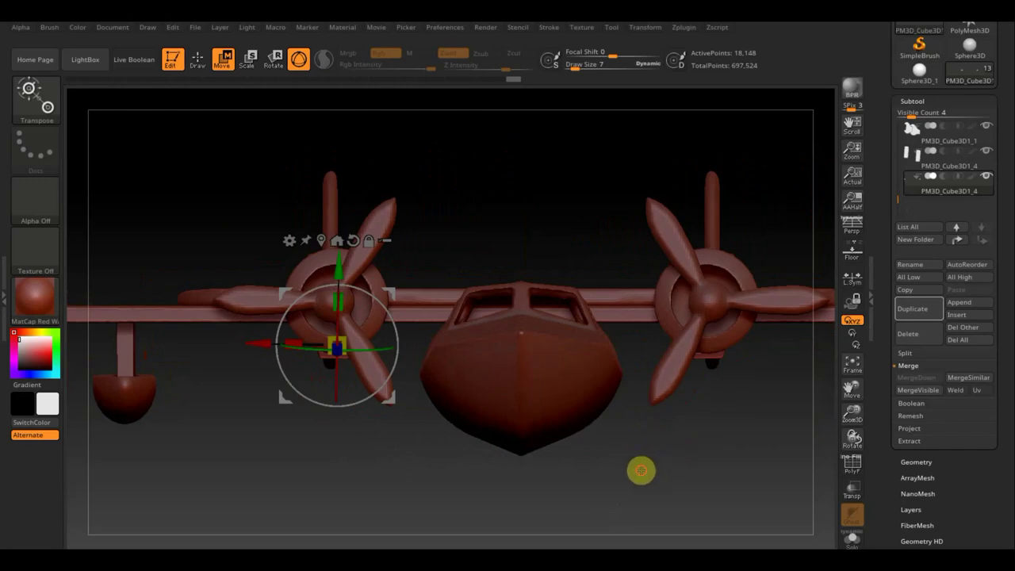
pyautogui.moveTo(640, 471)
pyautogui.mouseDown()
pyautogui.moveTo(625, 452)
pyautogui.moveTo(574, 454)
pyautogui.moveTo(579, 436)
pyautogui.moveTo(625, 443)
pyautogui.moveTo(668, 473)
pyautogui.moveTo(647, 485)
pyautogui.moveTo(685, 460)
pyautogui.moveTo(684, 473)
pyautogui.moveTo(614, 476)
pyautogui.moveTo(793, 446)
pyautogui.mouseUp()
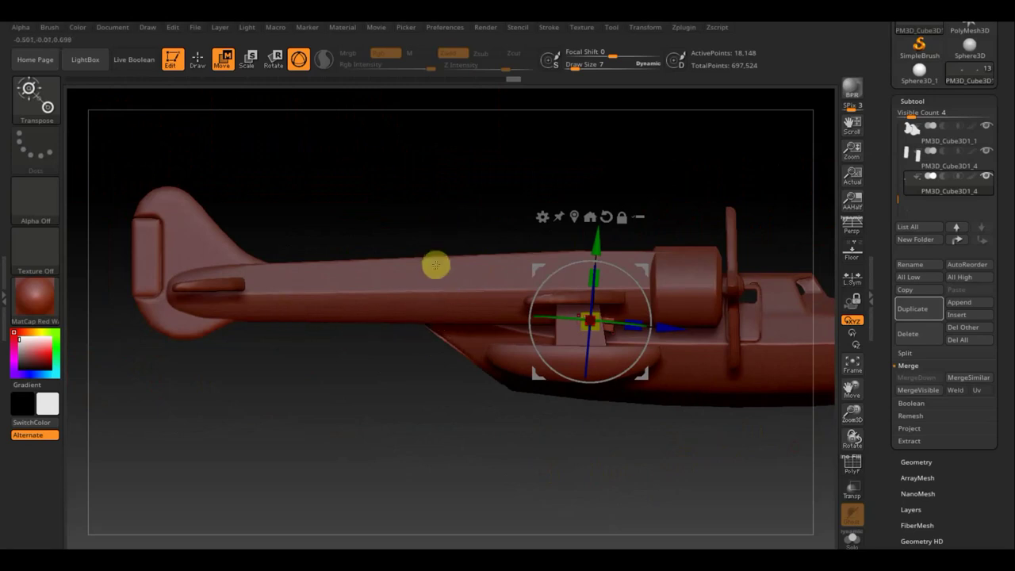
pyautogui.moveTo(388, 341)
pyautogui.keyDown('alt'); pyautogui.mouseDown()
pyautogui.moveTo(309, 383)
pyautogui.moveTo(299, 340)
pyautogui.mouseUp(); pyautogui.keyUp('alt')
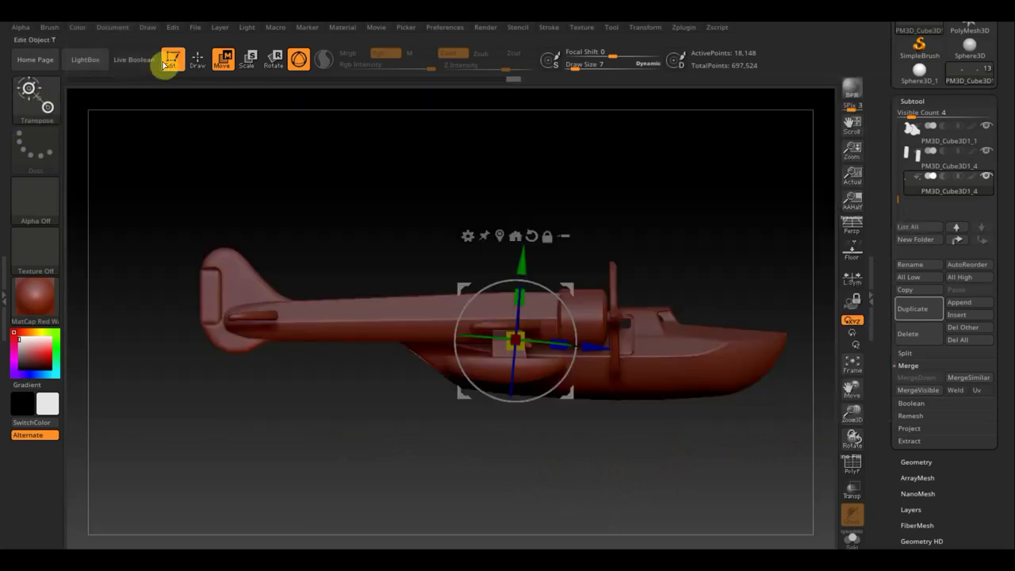
# Step: Switch to Draw mode with the Standard sculpting brush
pyautogui.click(197, 60)
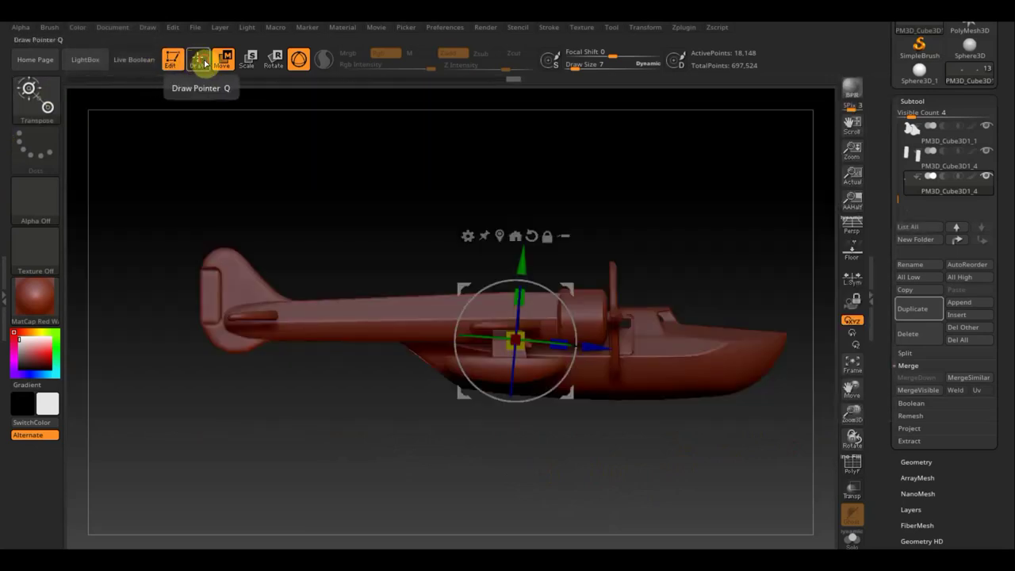
pyautogui.click(33, 96)
pyautogui.click(508, 108)
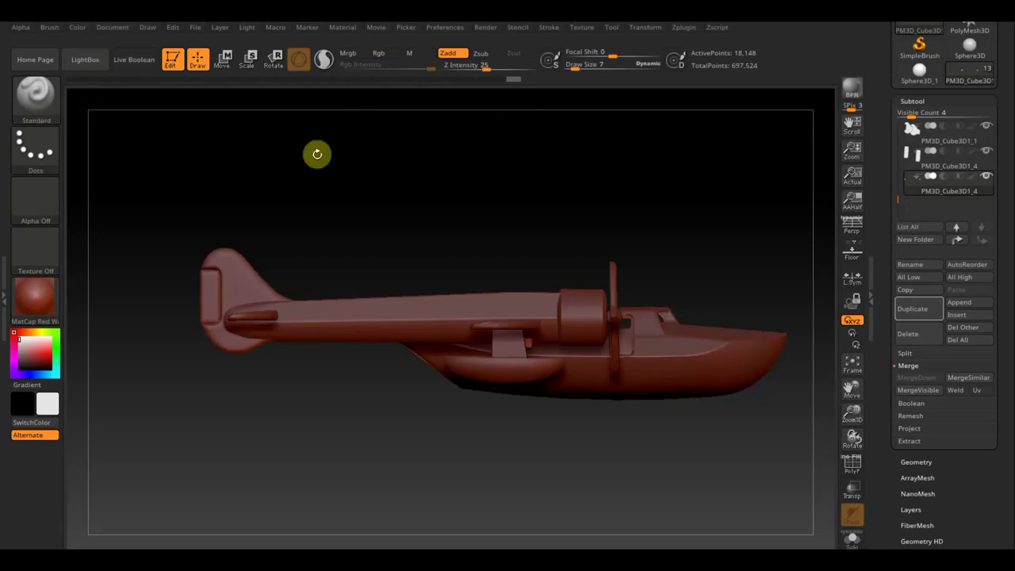
pyautogui.moveTo(403, 189)
pyautogui.keyDown('alt'); pyautogui.mouseDown()
pyautogui.moveTo(426, 267)
pyautogui.moveTo(407, 225)
pyautogui.moveTo(469, 193)
pyautogui.mouseUp(); pyautogui.keyUp('alt')
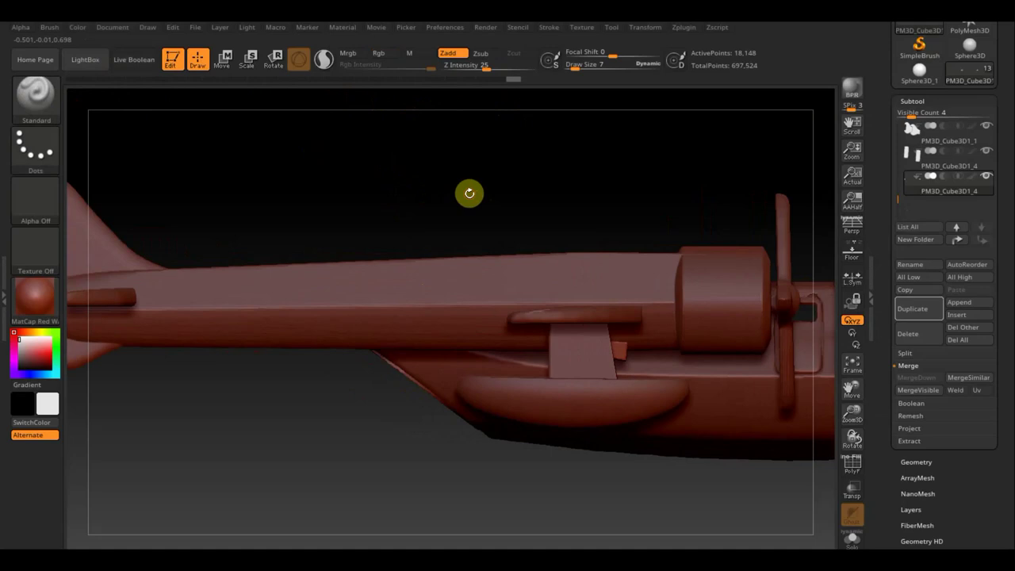
# Step: Turn on Zsub and lower Z Intensity from 25 to 4
pyautogui.click(364, 242)
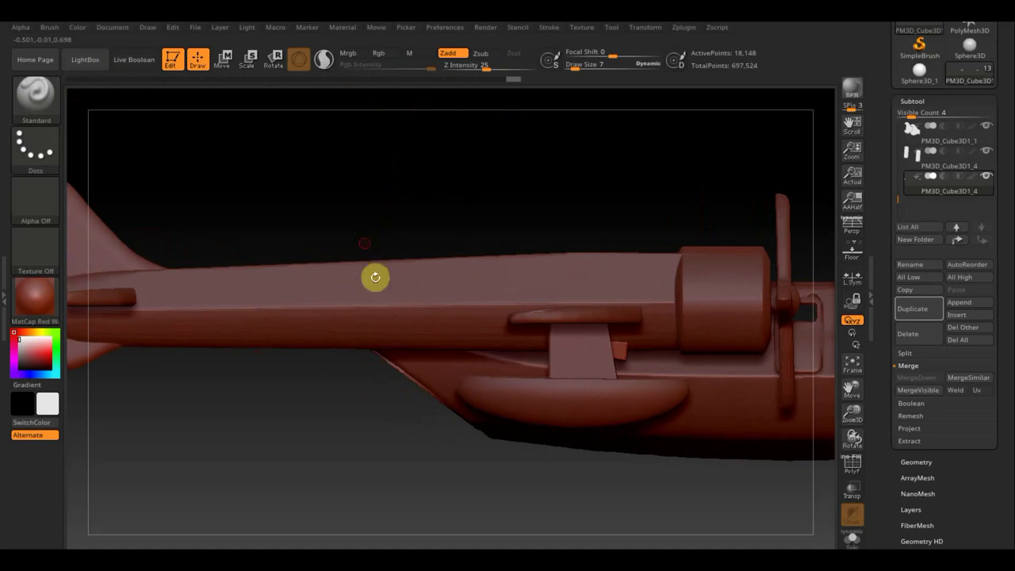
pyautogui.click(476, 87)
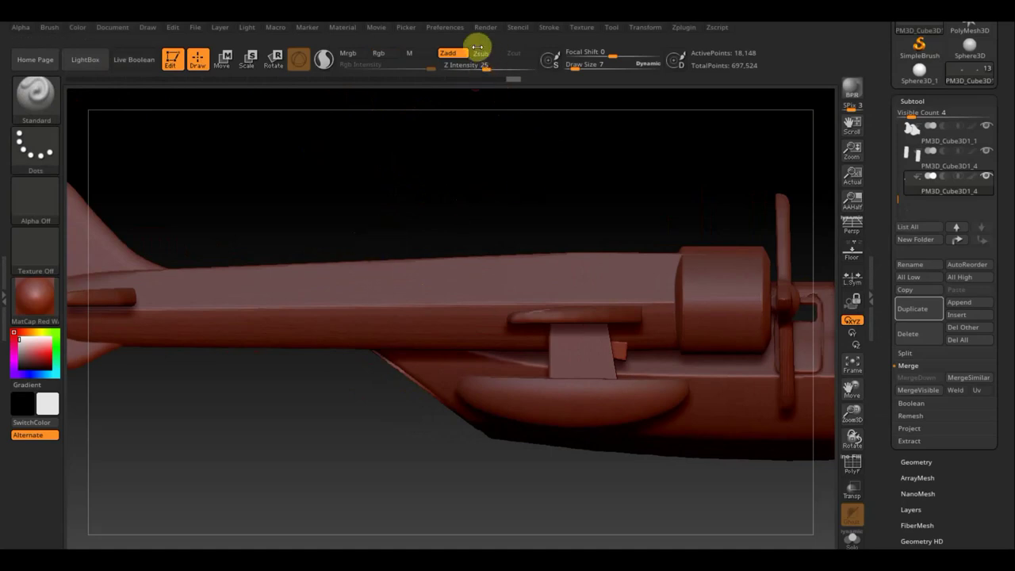
pyautogui.click(478, 55)
pyautogui.moveTo(483, 67); pyautogui.dragTo(462, 69)
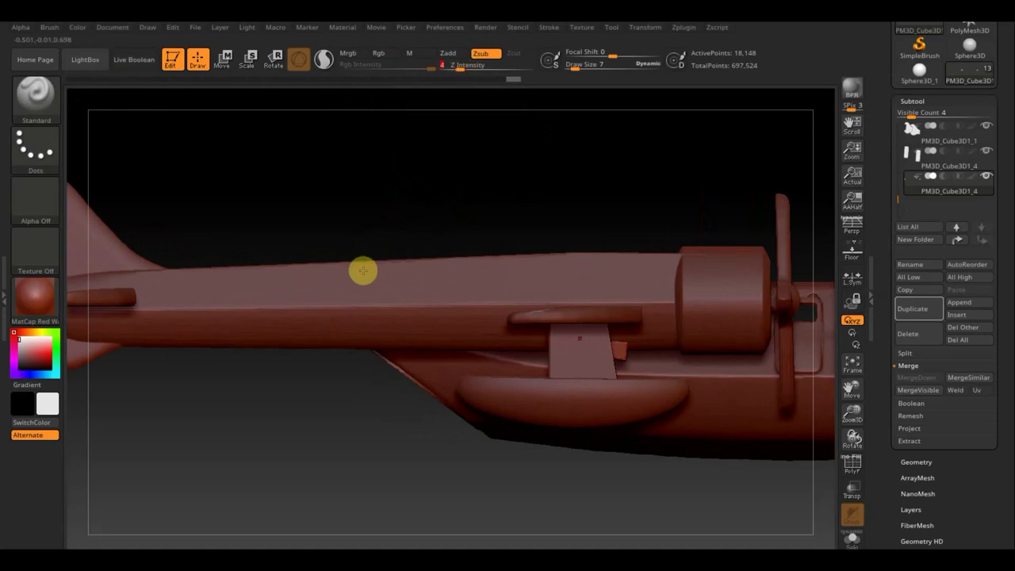
pyautogui.press('n')
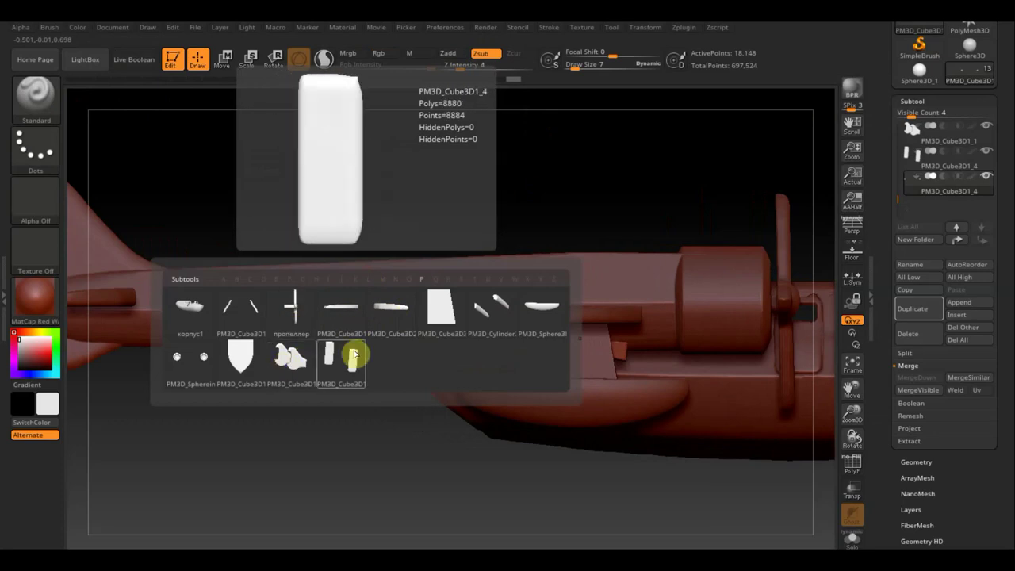
# Step: Select the PM3D_Cylinder3D1 fuselage boom and set Z Intensity to 11
pyautogui.click(493, 314)
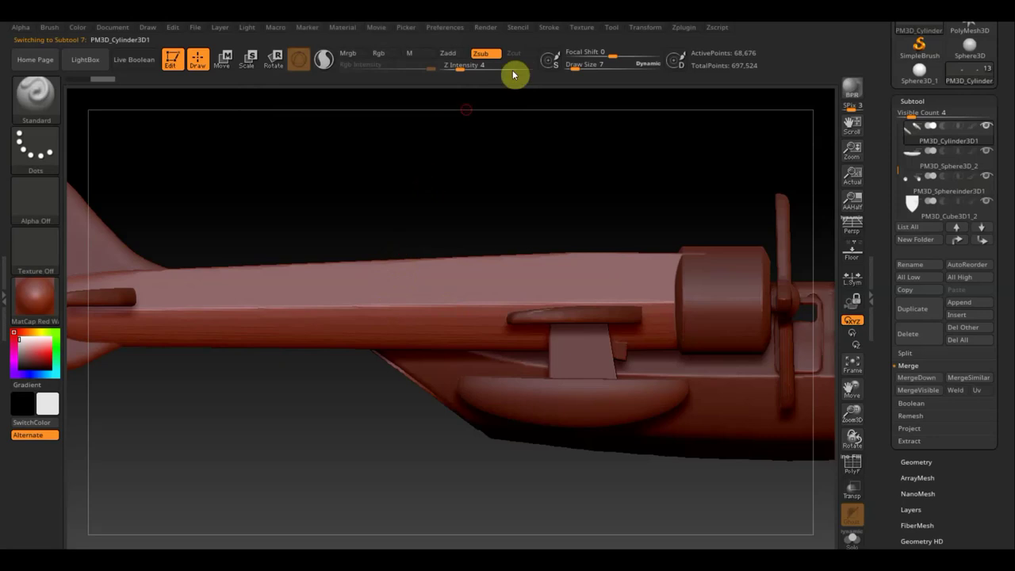
pyautogui.click(460, 66)
pyautogui.write('11')
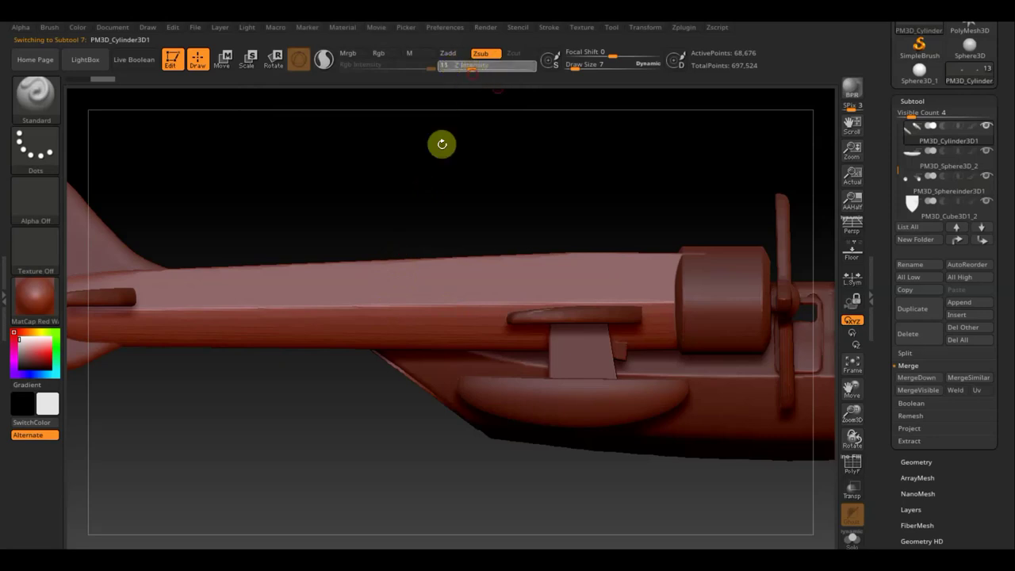
pyautogui.press('Return')
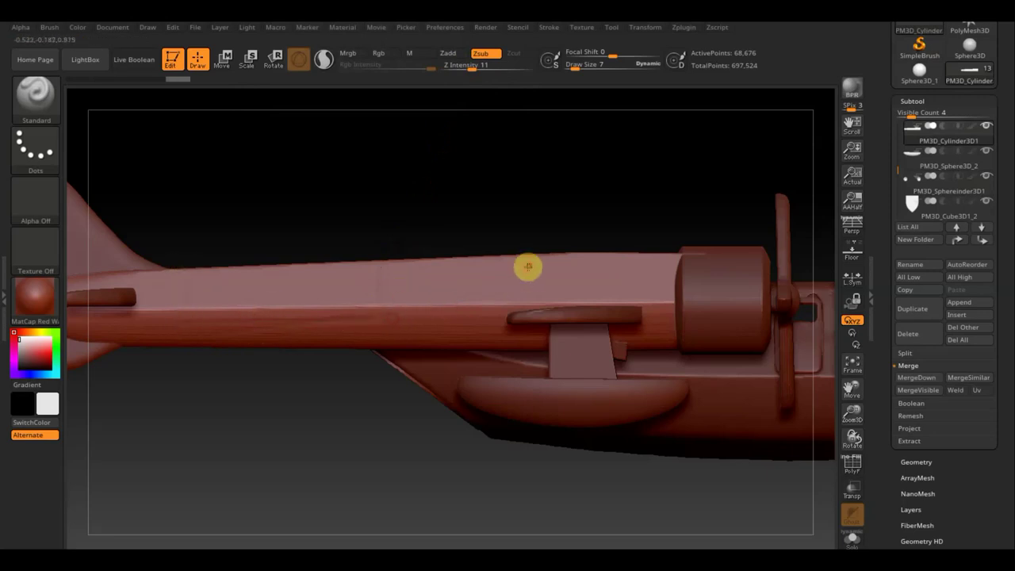
pyautogui.moveTo(547, 253)
pyautogui.mouseDown(button='right')
pyautogui.moveTo(560, 356)
pyautogui.moveTo(545, 259)
pyautogui.mouseUp(button='right')
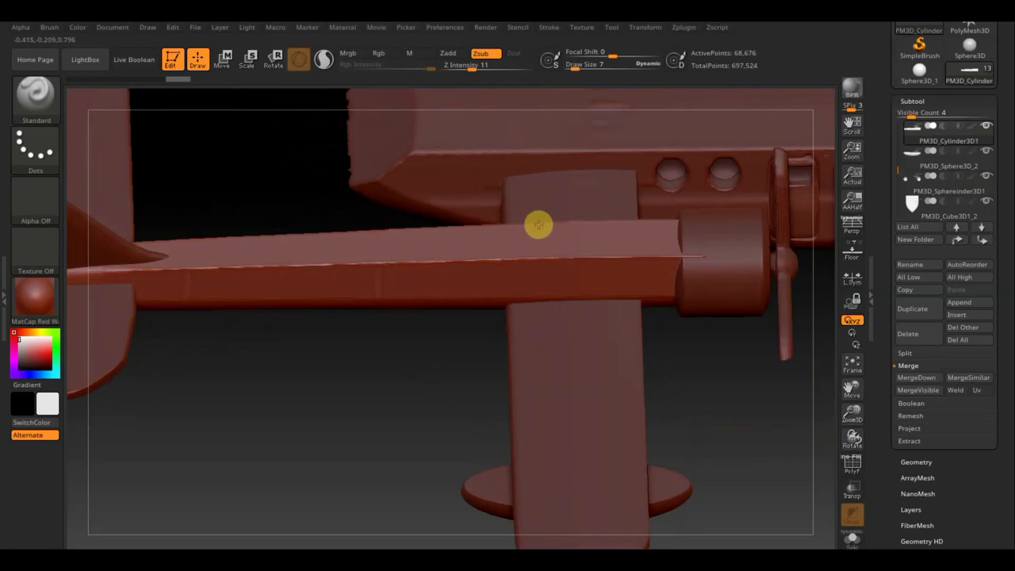
pyautogui.moveTo(750, 365); pyautogui.dragTo(754, 297)
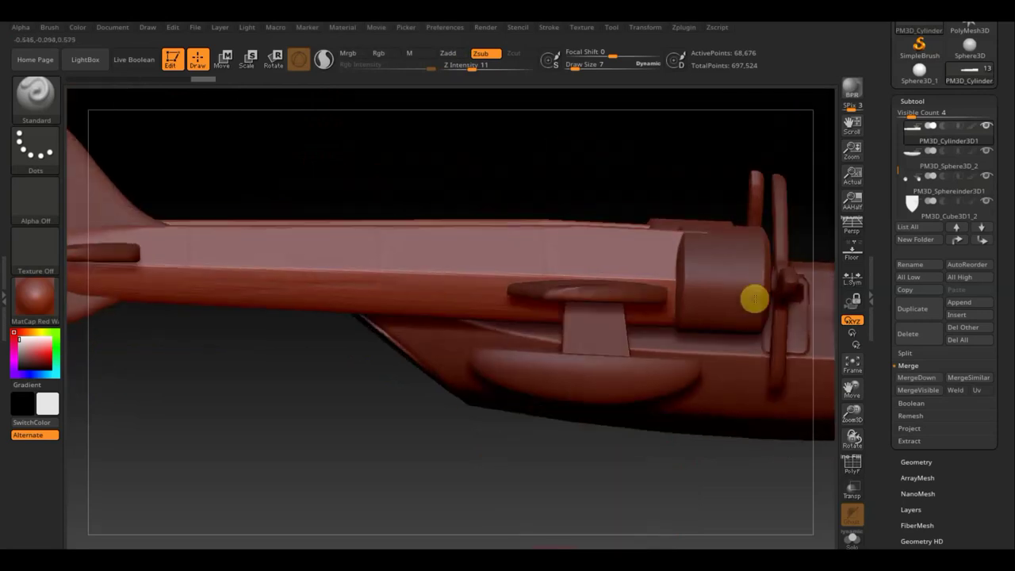
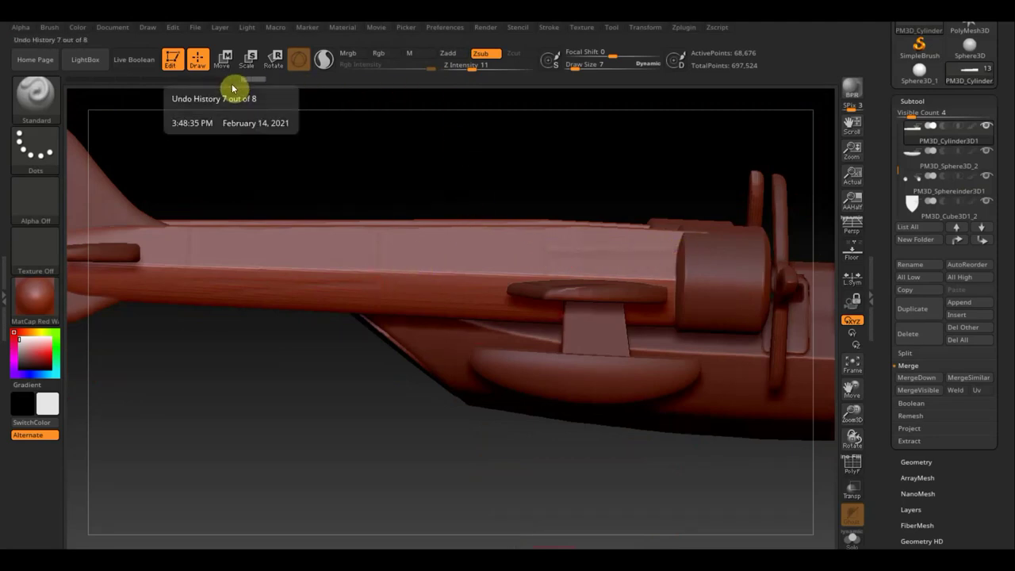
# Step: Step the seaplane back two undo-history states, then orbit to a front view
pyautogui.click(208, 82)
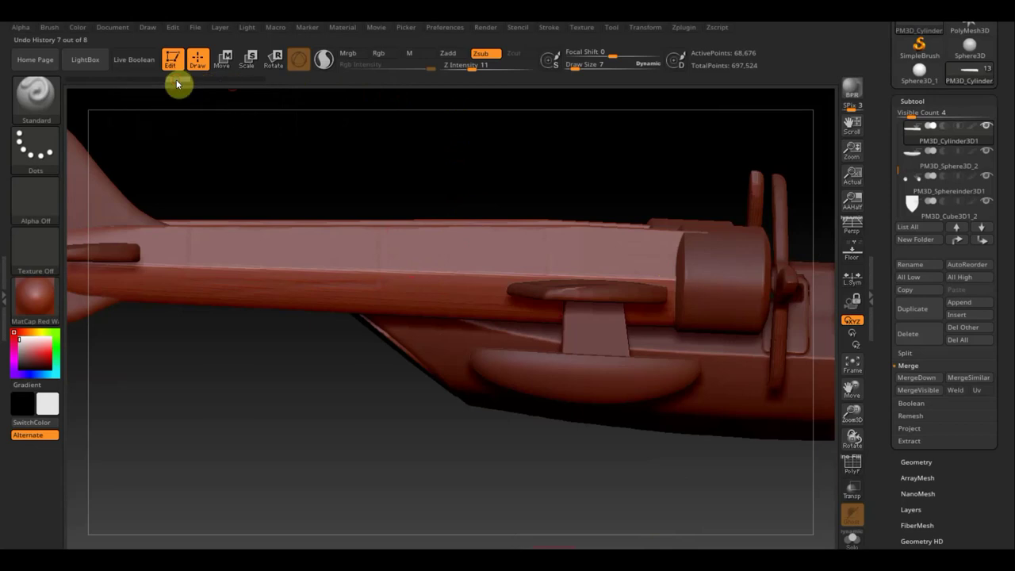
pyautogui.click(108, 83)
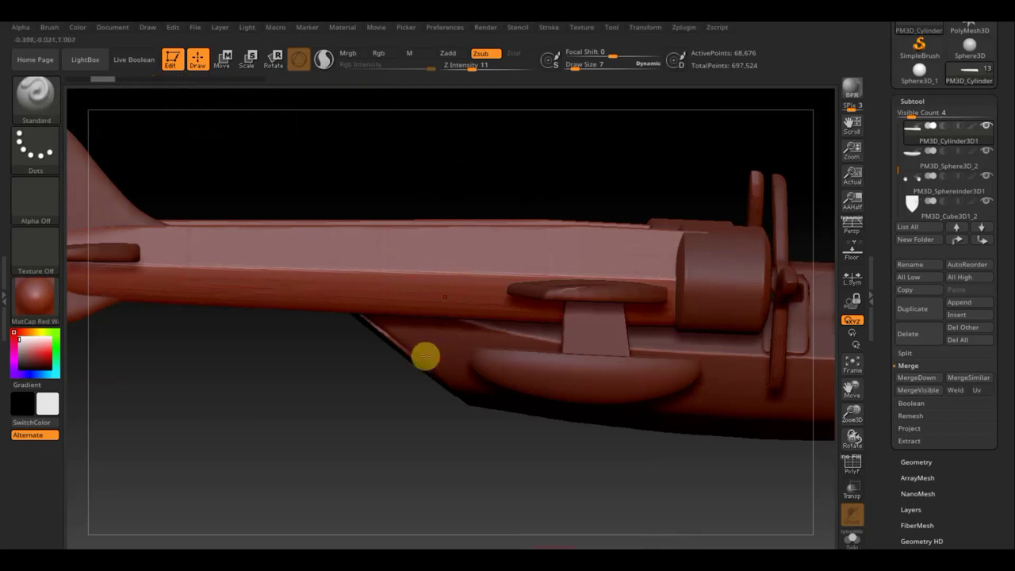
pyautogui.keyDown('alt'); pyautogui.moveTo(382, 427); pyautogui.dragTo(433, 415); pyautogui.keyUp('alt')
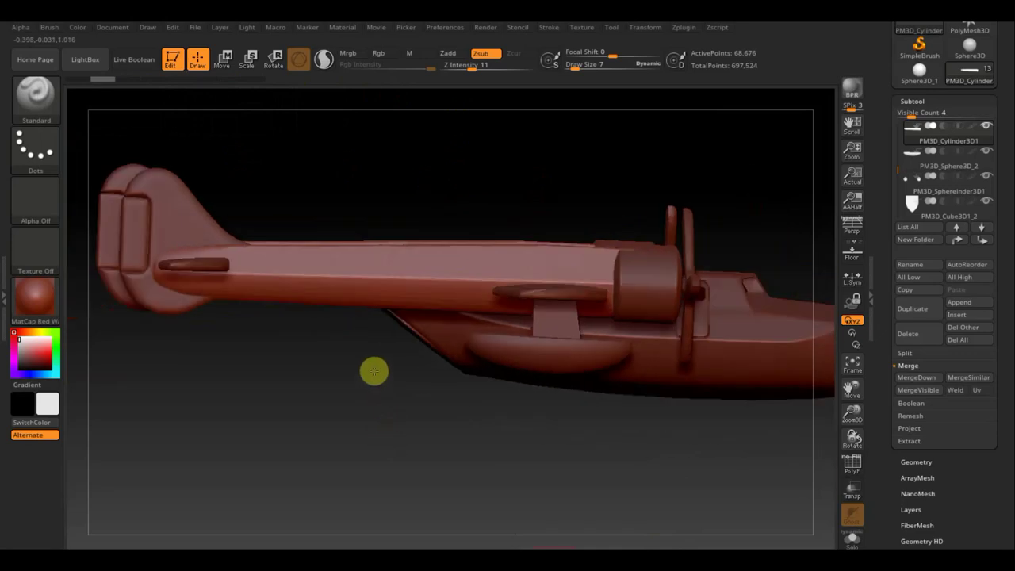
pyautogui.moveTo(574, 403)
pyautogui.mouseDown()
pyautogui.moveTo(517, 427)
pyautogui.moveTo(585, 409)
pyautogui.moveTo(560, 460)
pyautogui.moveTo(501, 460)
pyautogui.moveTo(526, 459)
pyautogui.mouseUp()
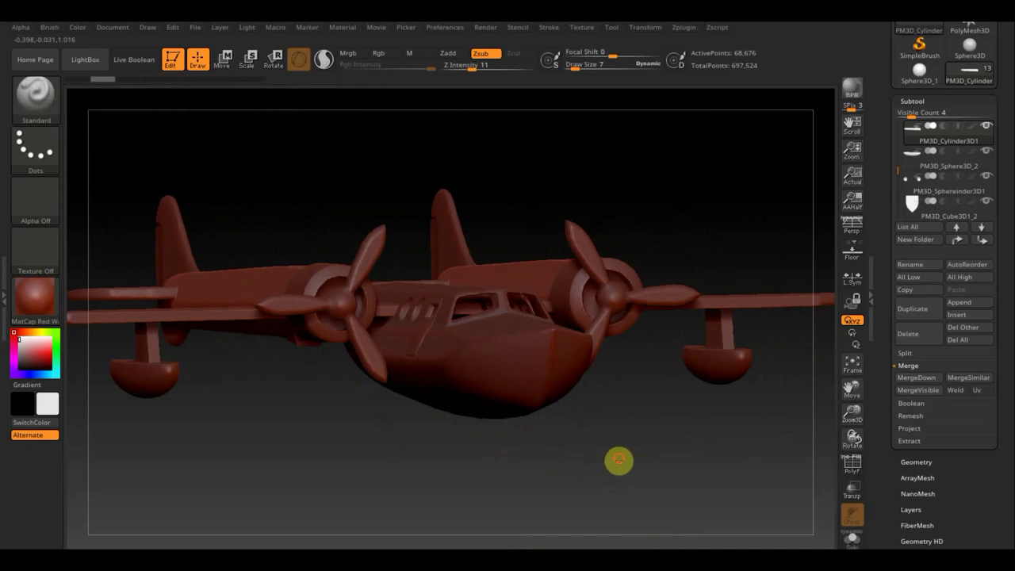
pyautogui.moveTo(619, 460); pyautogui.dragTo(600, 464)
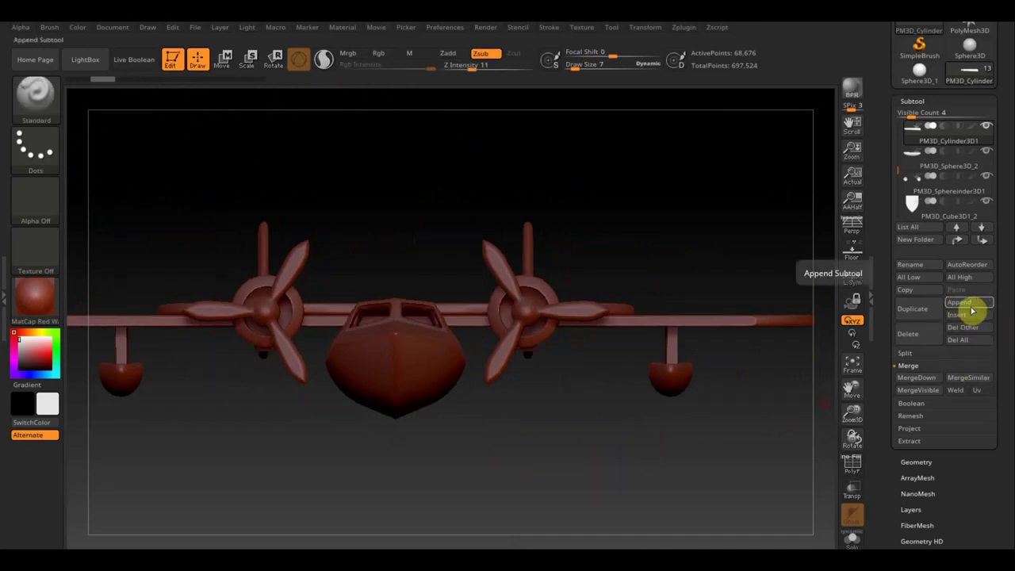
# Step: Append a Cube3D subtool, select it, shrink it to about a fifth and raise it
pyautogui.click(970, 308)
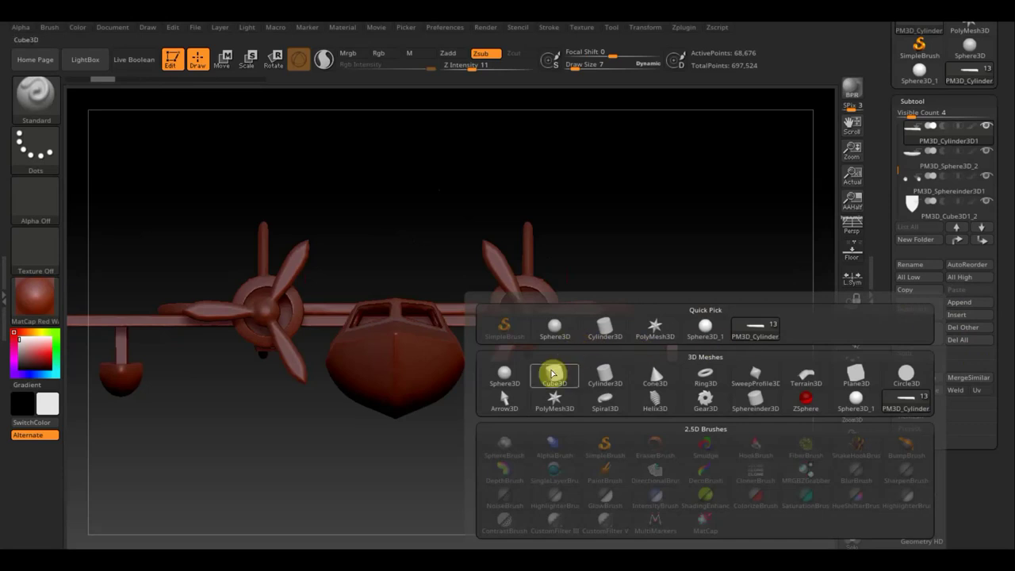
pyautogui.click(555, 372)
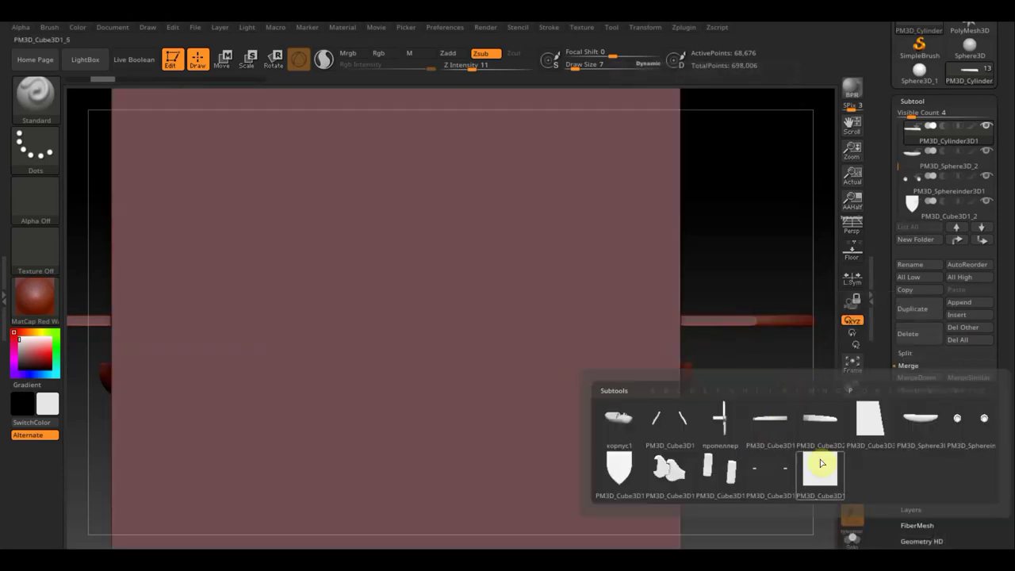
pyautogui.click(817, 464)
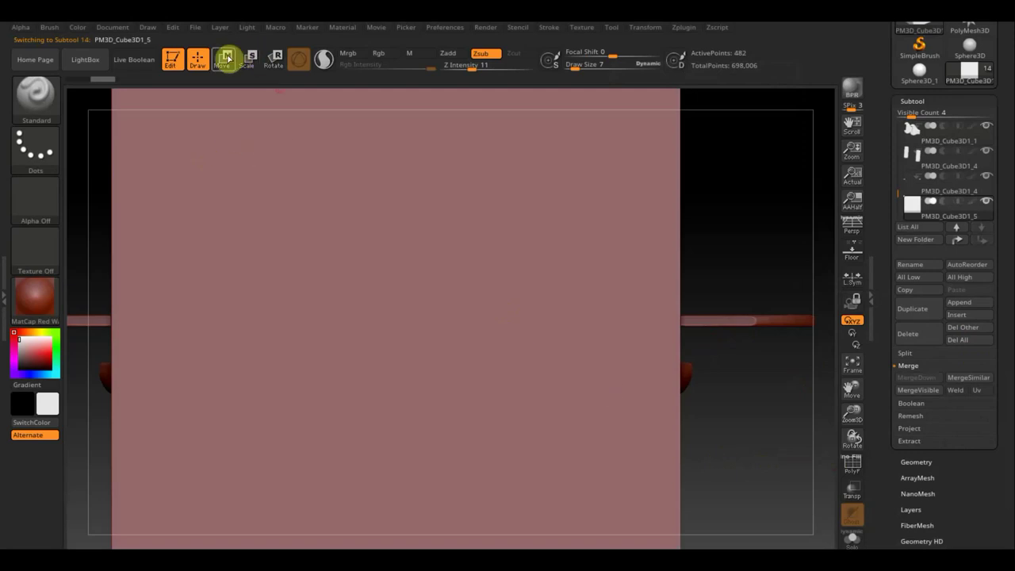
pyautogui.click(226, 57)
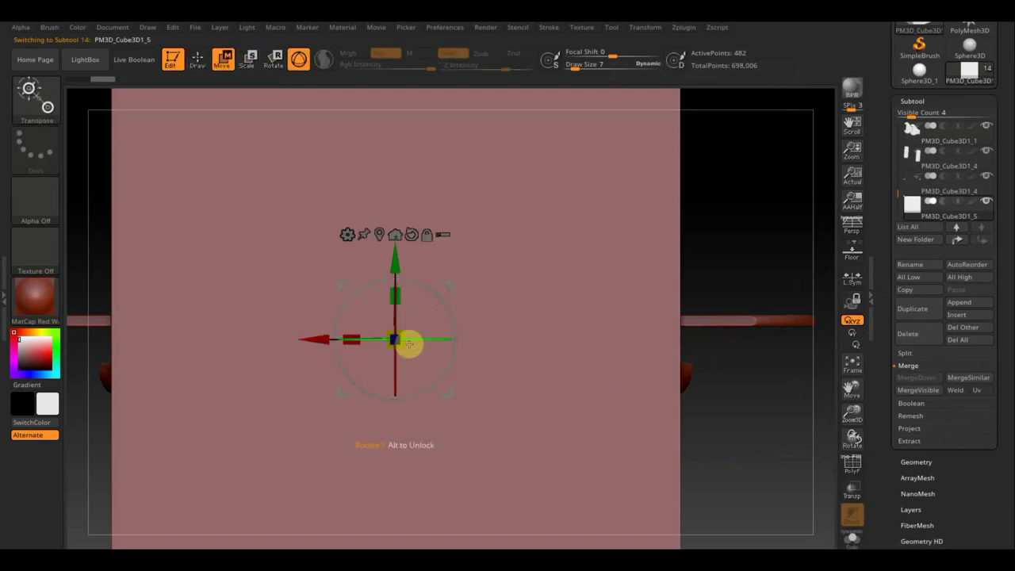
pyautogui.moveTo(406, 343); pyautogui.dragTo(104, 225)
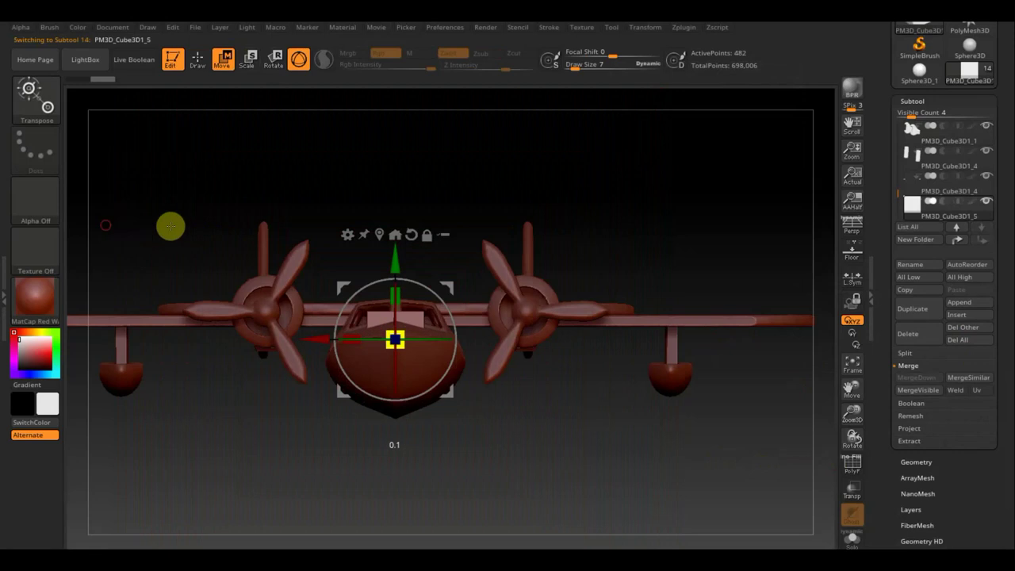
pyautogui.moveTo(397, 258); pyautogui.dragTo(392, 235)
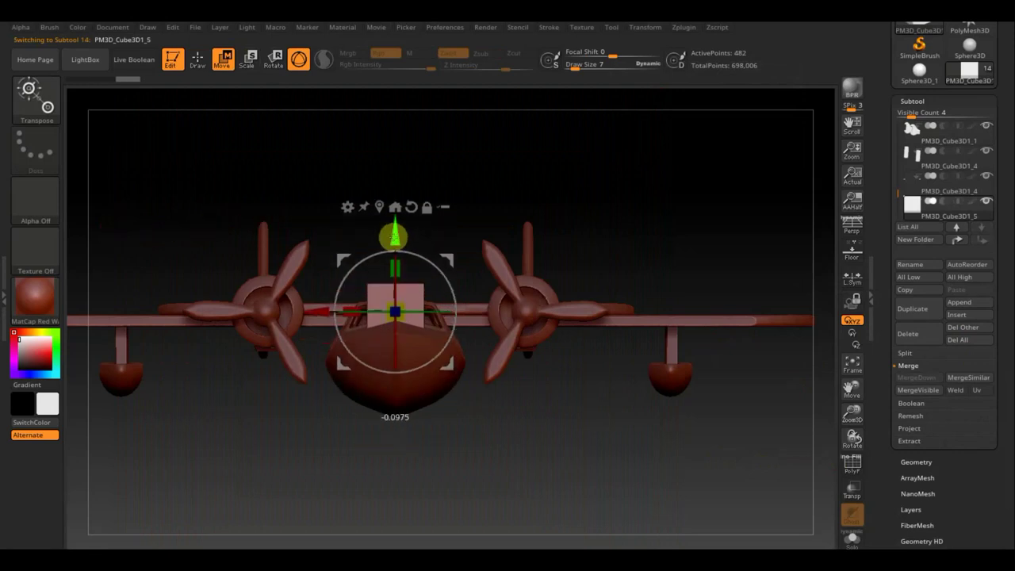
# Step: Rotate the cube and slide it down into the side of the fuselage
pyautogui.moveTo(554, 449)
pyautogui.mouseDown()
pyautogui.moveTo(621, 452)
pyautogui.moveTo(611, 457)
pyautogui.moveTo(587, 429)
pyautogui.mouseUp()
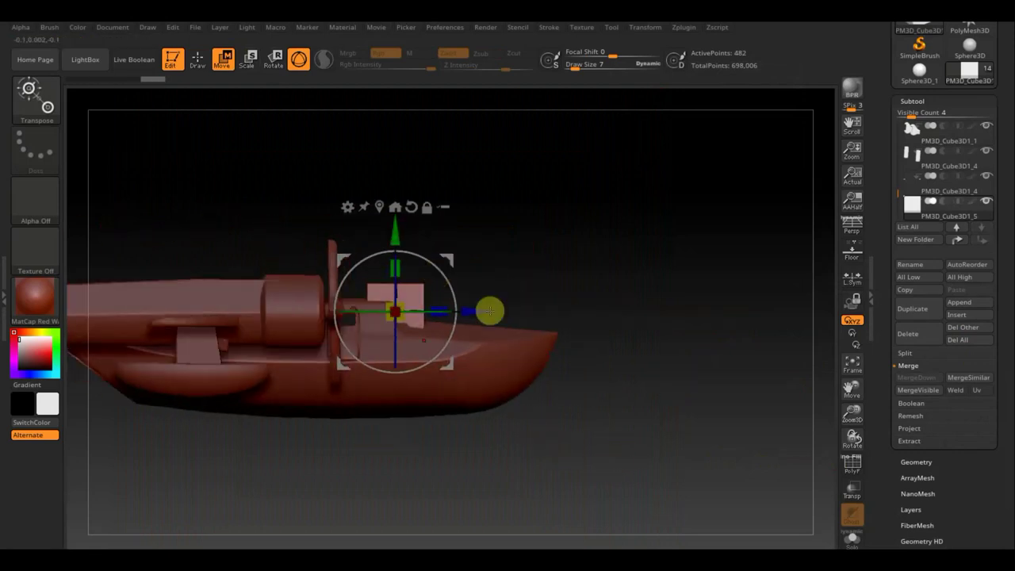
pyautogui.moveTo(441, 270); pyautogui.dragTo(415, 284)
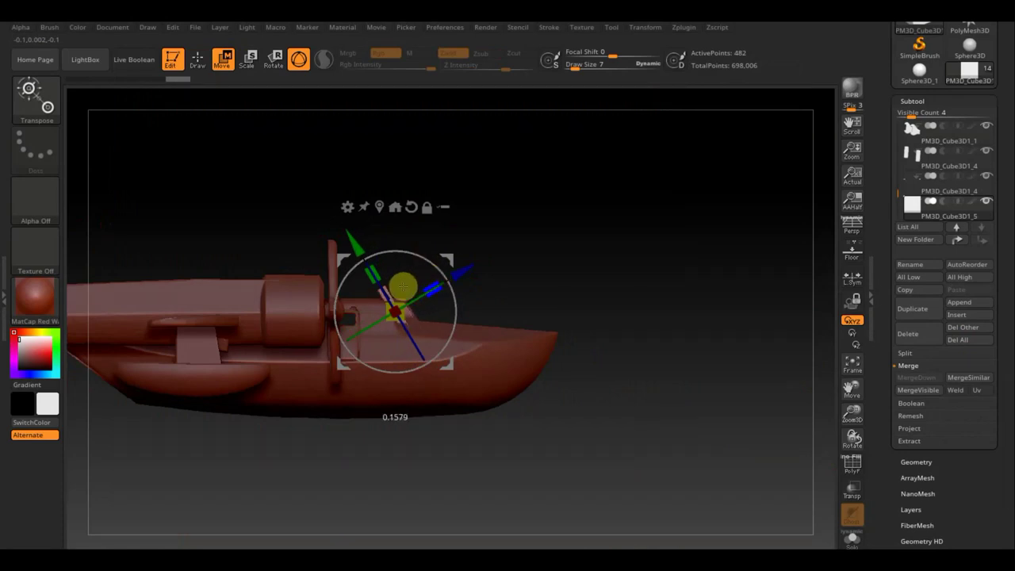
pyautogui.moveTo(587, 252)
pyautogui.mouseDown()
pyautogui.moveTo(532, 277)
pyautogui.moveTo(587, 370)
pyautogui.moveTo(553, 442)
pyautogui.moveTo(608, 539)
pyautogui.mouseUp()
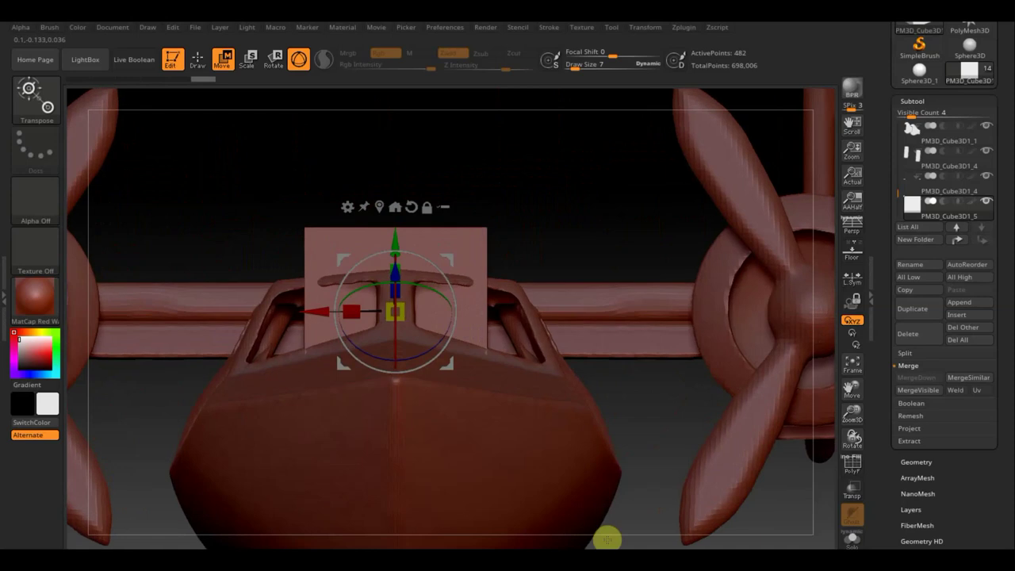
pyautogui.moveTo(530, 201)
pyautogui.mouseDown()
pyautogui.moveTo(605, 201)
pyautogui.moveTo(537, 248)
pyautogui.mouseUp()
pyautogui.moveTo(594, 226); pyautogui.dragTo(607, 412)
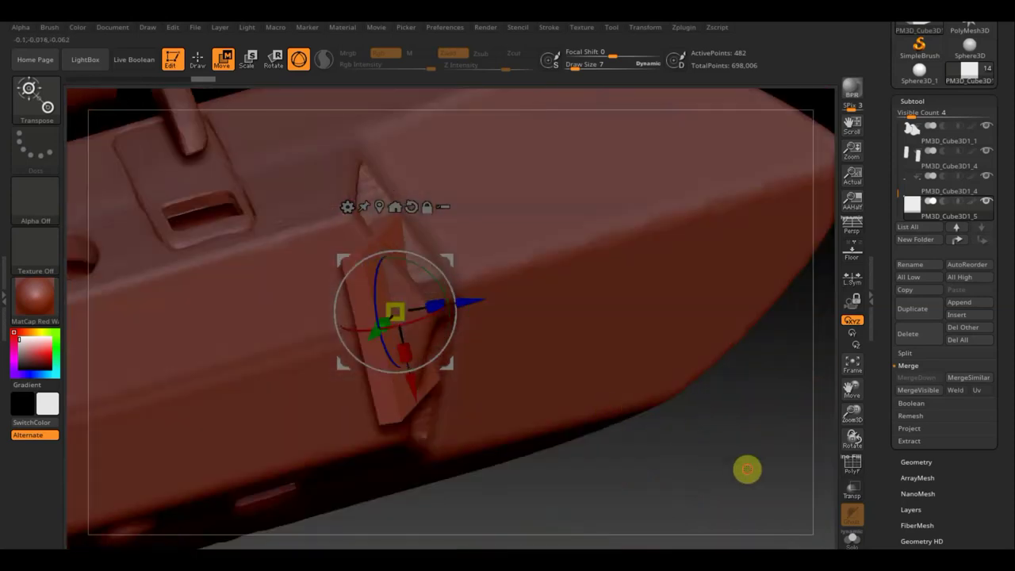
pyautogui.keyDown('shift'); pyautogui.moveTo(746, 468); pyautogui.dragTo(738, 495); pyautogui.keyUp('shift')
pyautogui.moveTo(438, 273); pyautogui.dragTo(450, 296)
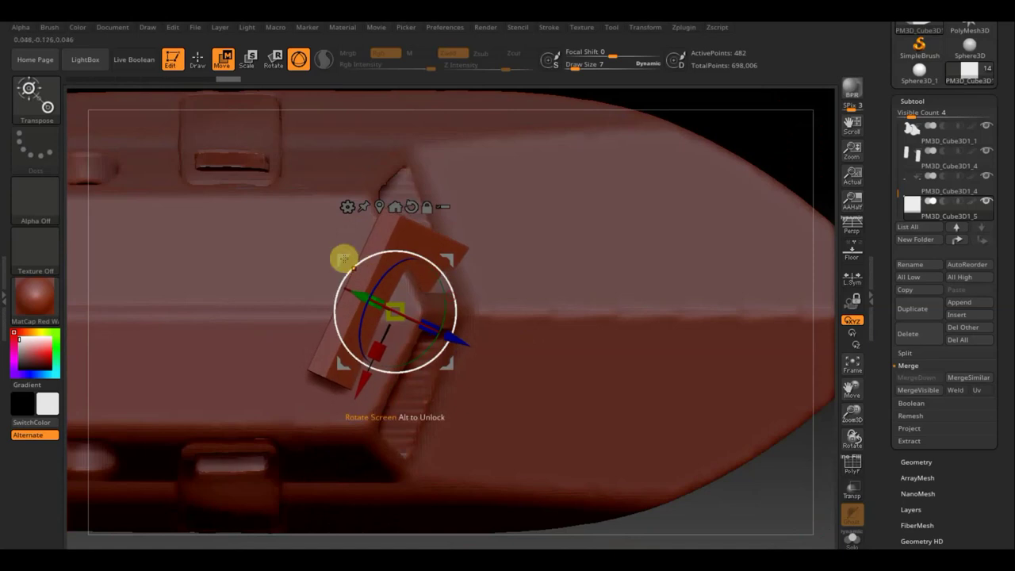
pyautogui.moveTo(344, 256)
pyautogui.mouseDown()
pyautogui.moveTo(356, 335)
pyautogui.moveTo(355, 322)
pyautogui.mouseUp()
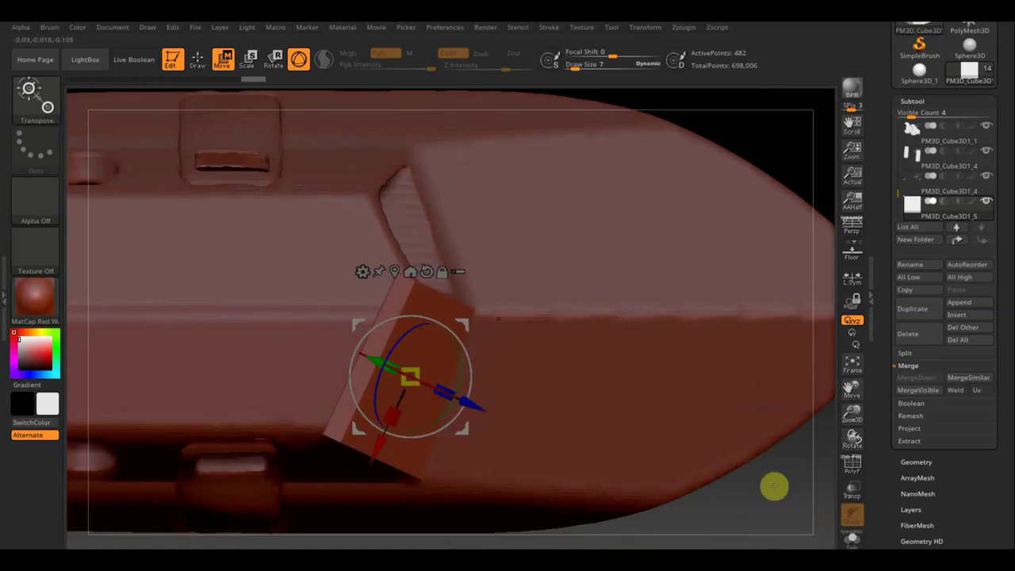
# Step: Shrink the cube further and push it deeper into the fuselage side
pyautogui.moveTo(772, 485)
pyautogui.mouseDown()
pyautogui.moveTo(768, 337)
pyautogui.moveTo(738, 349)
pyautogui.mouseUp()
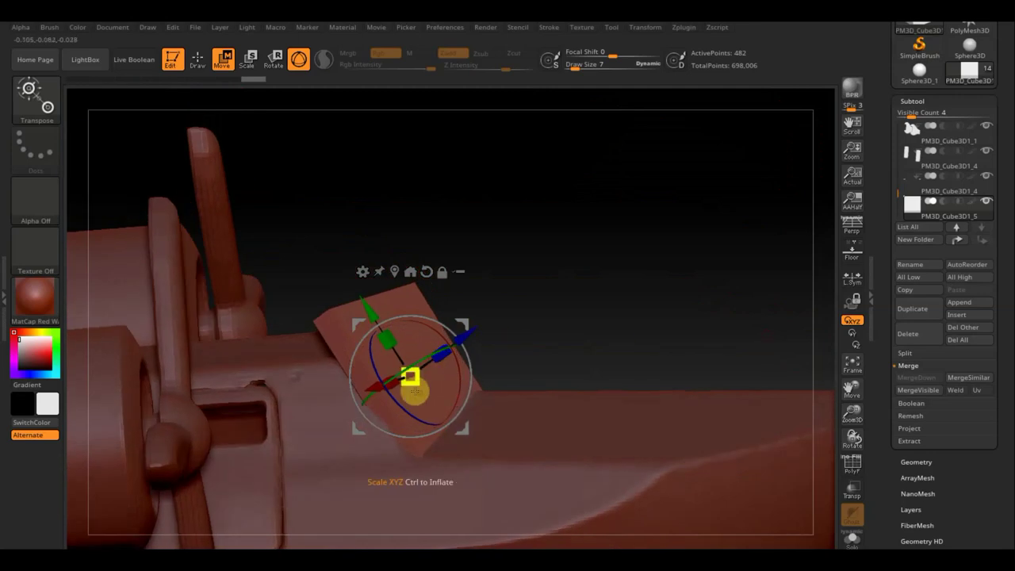
pyautogui.moveTo(415, 386); pyautogui.dragTo(388, 360)
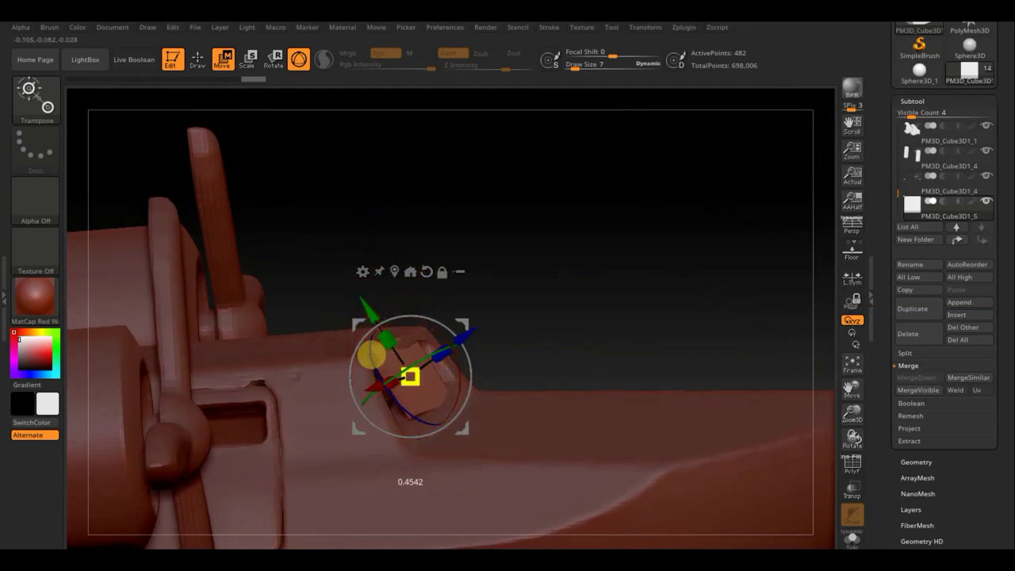
pyautogui.moveTo(371, 356); pyautogui.dragTo(389, 341)
pyautogui.moveTo(370, 297); pyautogui.dragTo(370, 314)
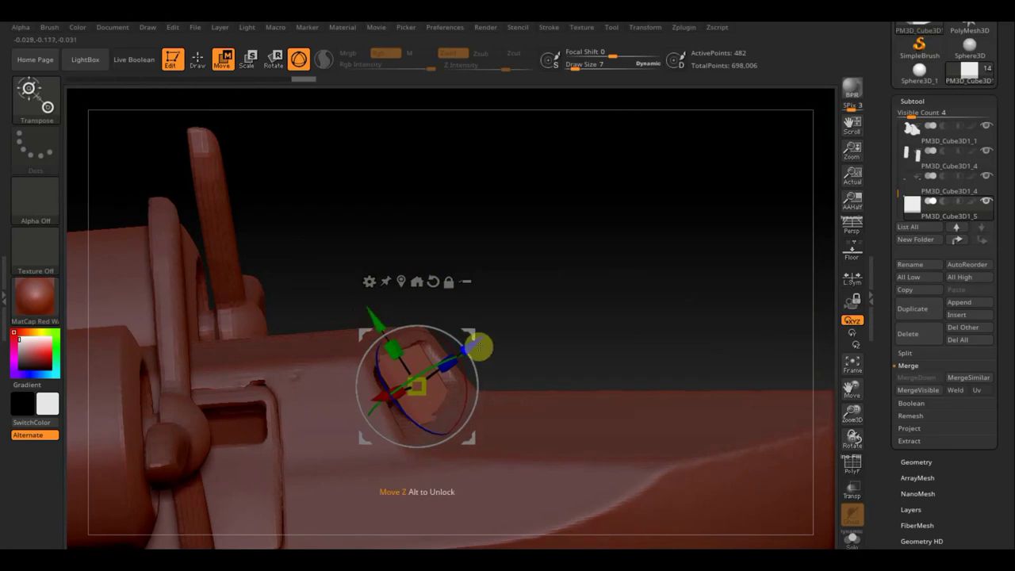
pyautogui.moveTo(478, 343); pyautogui.dragTo(473, 345)
pyautogui.moveTo(703, 256); pyautogui.dragTo(662, 266)
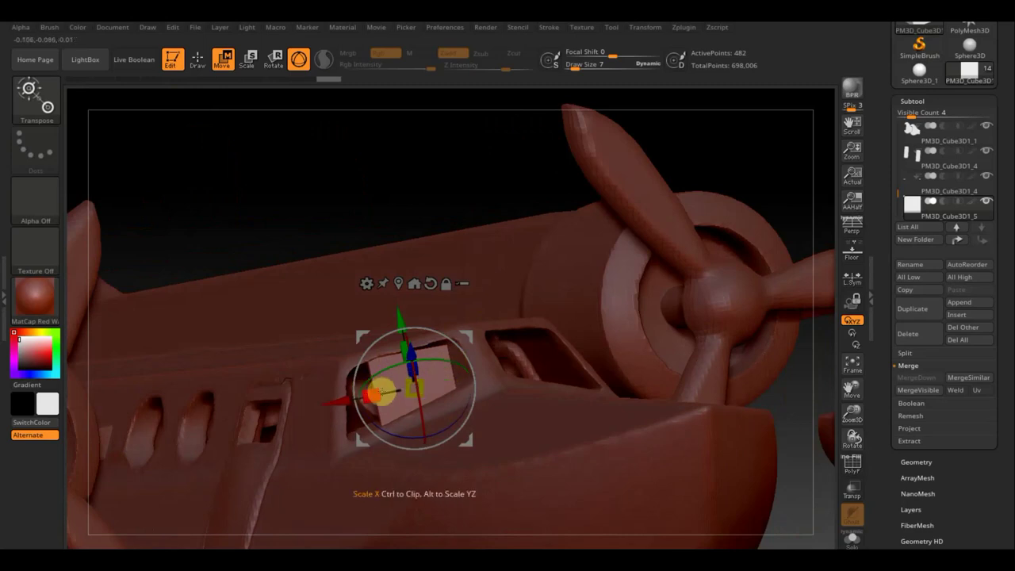
# Step: Stretch the cube lengthwise, tilt it and rotate it around X into the cockpit window opening
pyautogui.moveTo(373, 392); pyautogui.dragTo(340, 400)
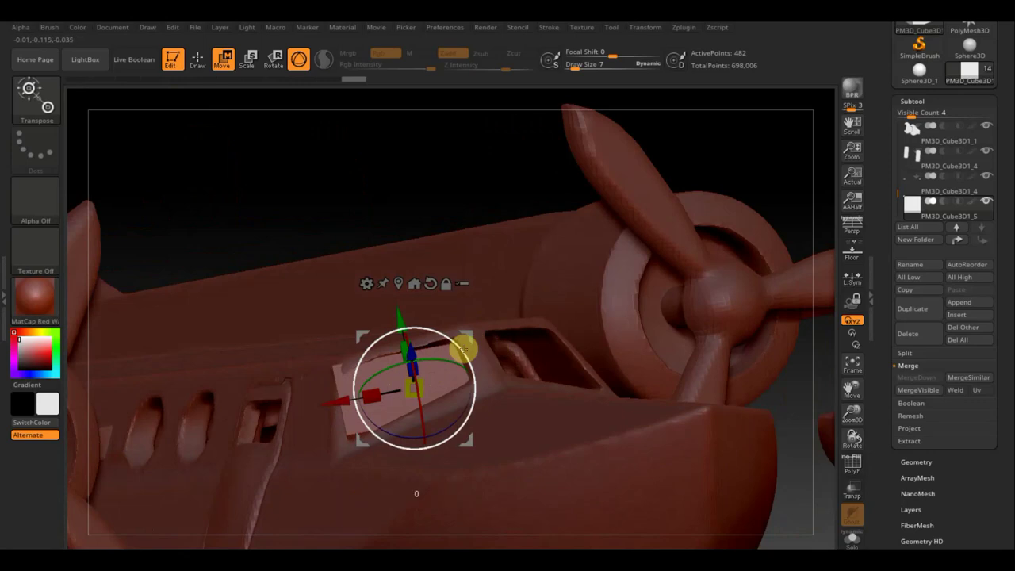
pyautogui.moveTo(463, 349); pyautogui.dragTo(458, 349)
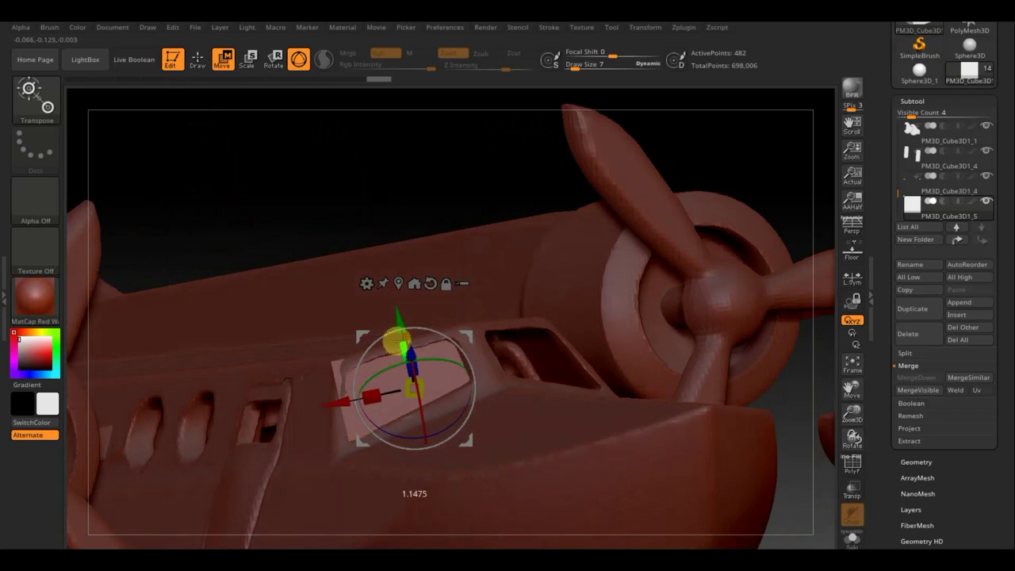
pyautogui.moveTo(775, 410)
pyautogui.mouseDown()
pyautogui.moveTo(763, 469)
pyautogui.moveTo(833, 431)
pyautogui.mouseUp()
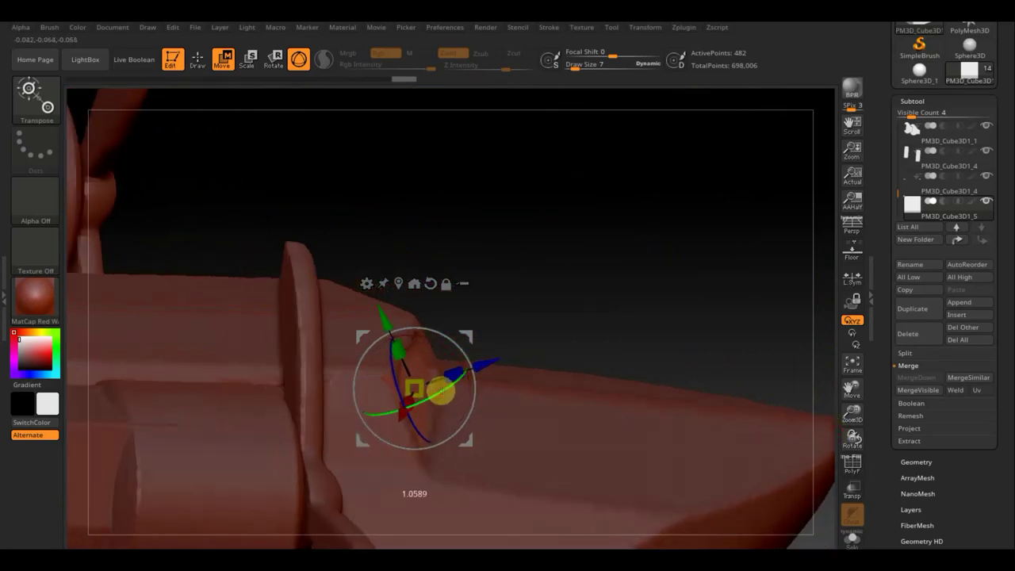
pyautogui.moveTo(518, 362); pyautogui.dragTo(485, 356)
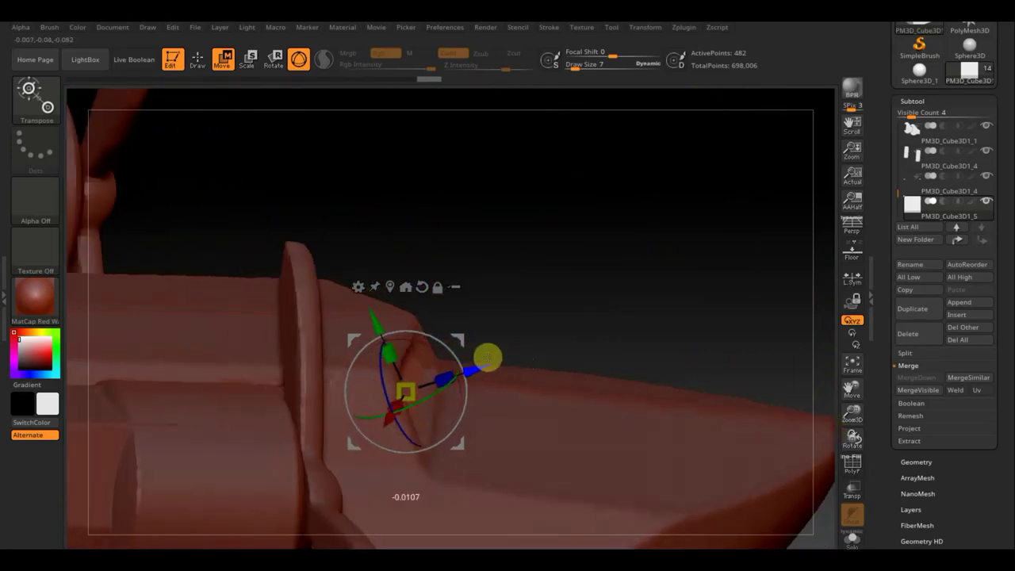
pyautogui.moveTo(611, 326)
pyautogui.mouseDown()
pyautogui.moveTo(668, 276)
pyautogui.moveTo(615, 274)
pyautogui.moveTo(626, 277)
pyautogui.mouseUp()
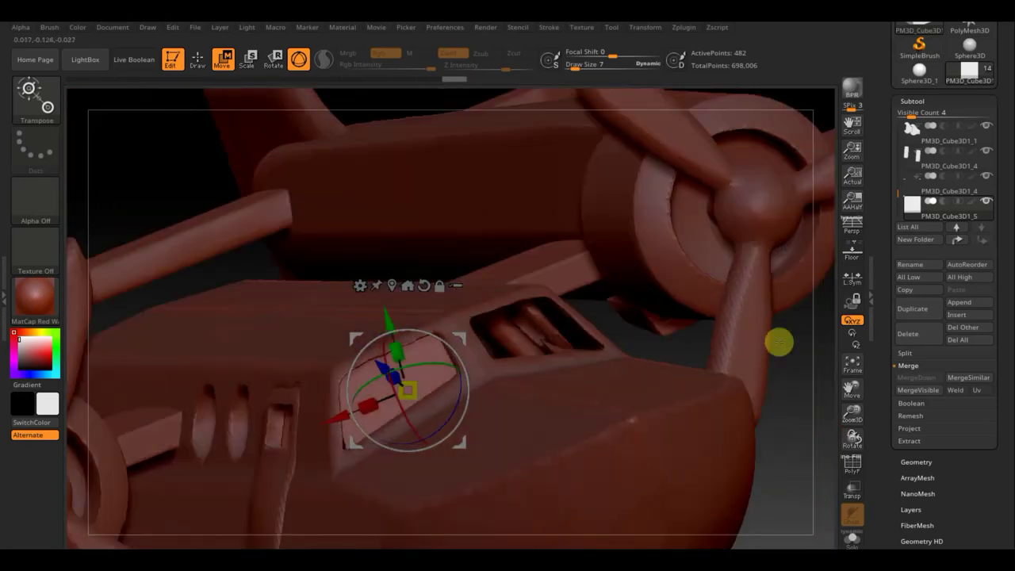
pyautogui.keyDown('shift'); pyautogui.moveTo(794, 402); pyautogui.dragTo(797, 399); pyautogui.keyUp('shift')
pyautogui.moveTo(421, 390); pyautogui.dragTo(357, 389)
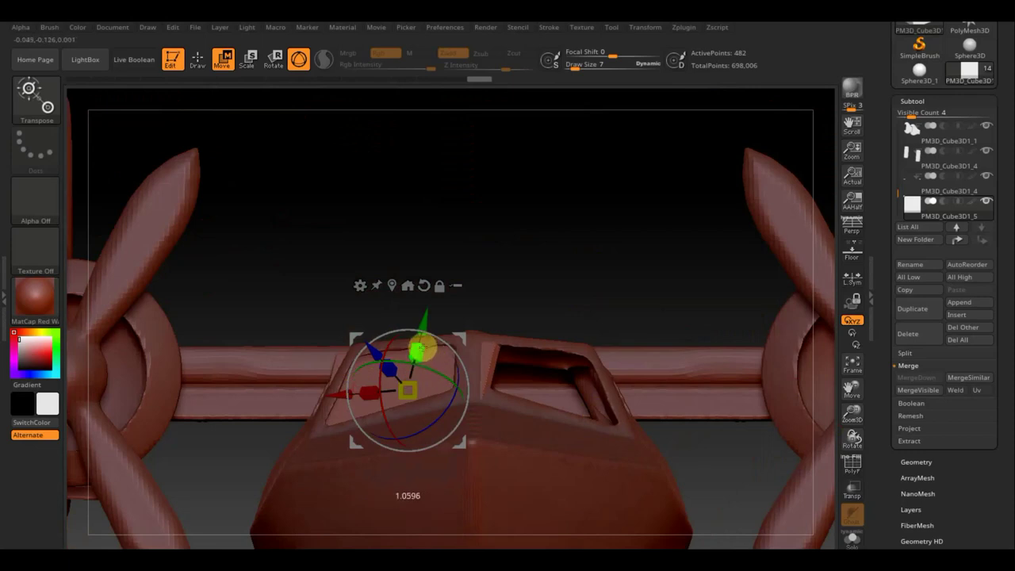
pyautogui.moveTo(494, 281); pyautogui.dragTo(548, 280)
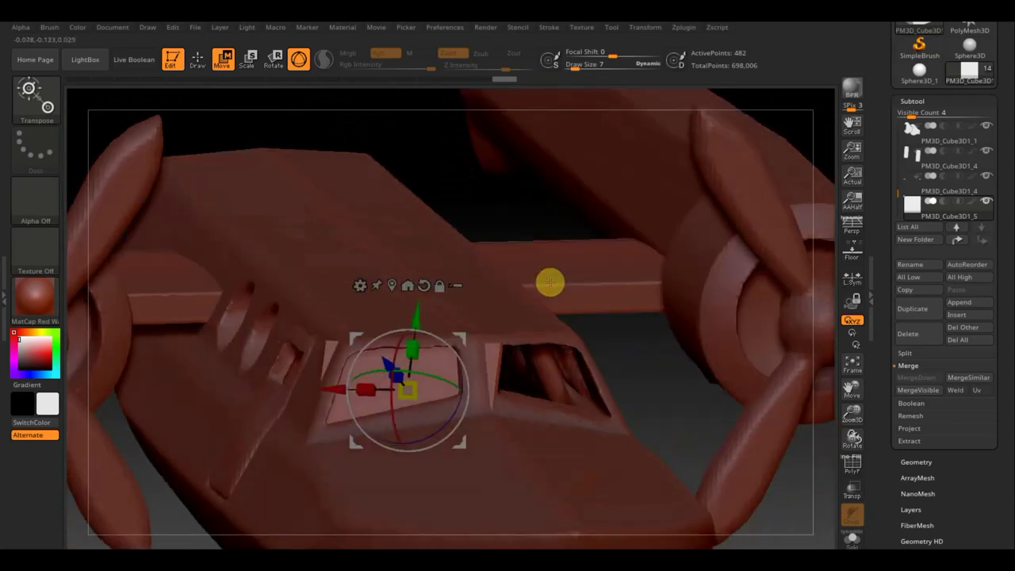
# Step: DynaMesh the window block at resolution 616 and return to Draw mode
pyautogui.click(911, 462)
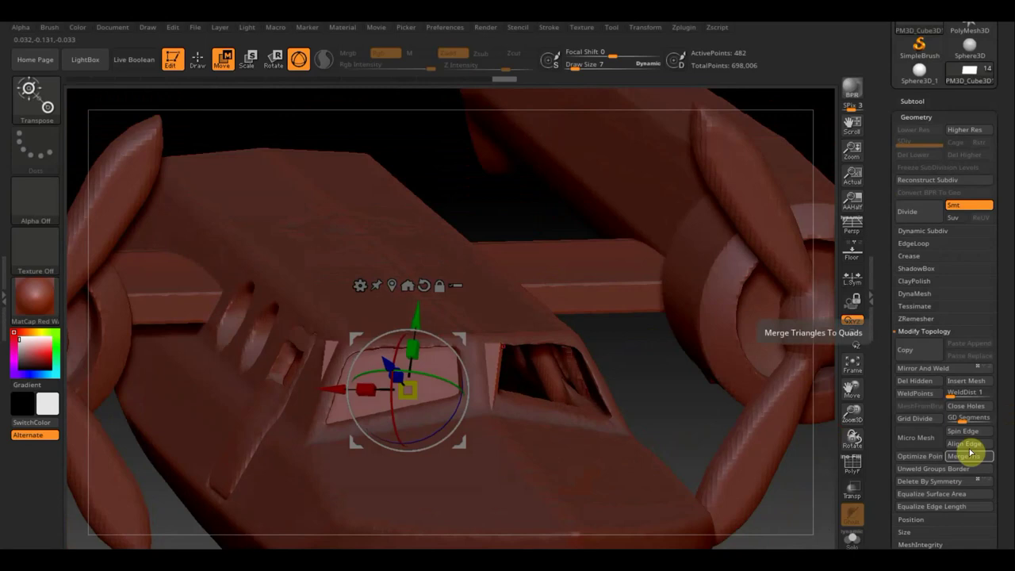
pyautogui.click(915, 294)
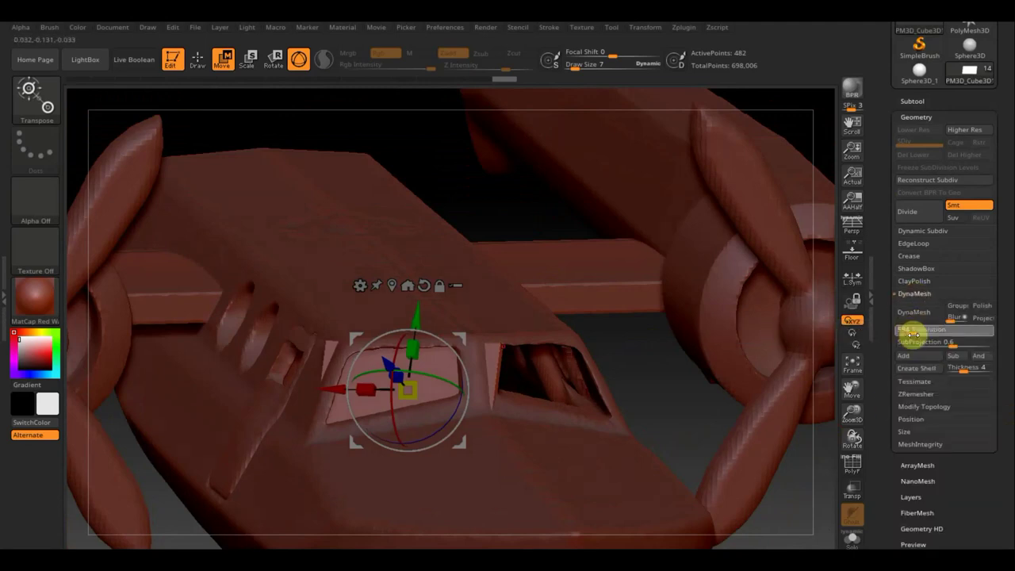
pyautogui.click(914, 311)
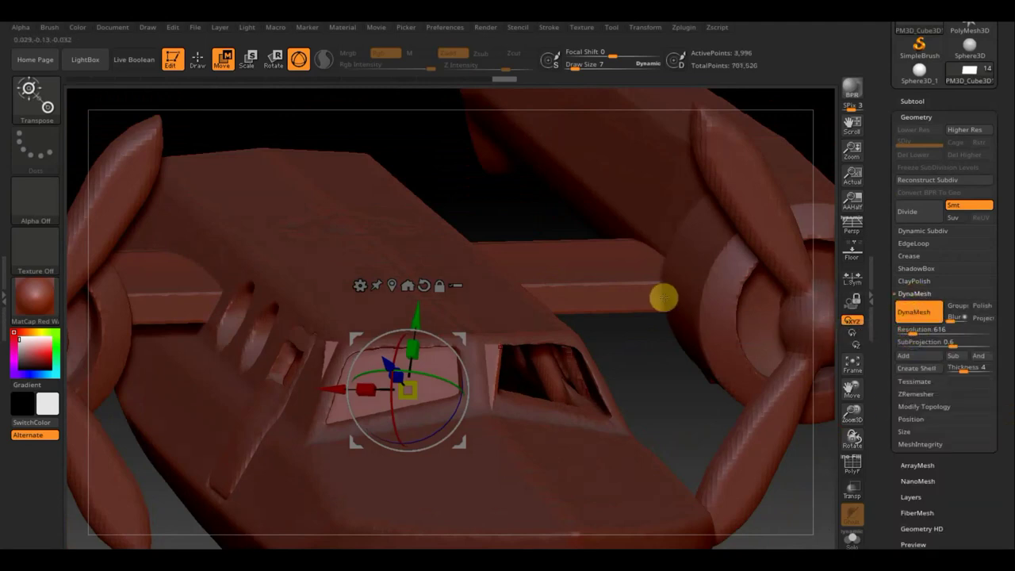
pyautogui.keyDown('shift'); pyautogui.moveTo(512, 240); pyautogui.dragTo(510, 221); pyautogui.keyUp('shift')
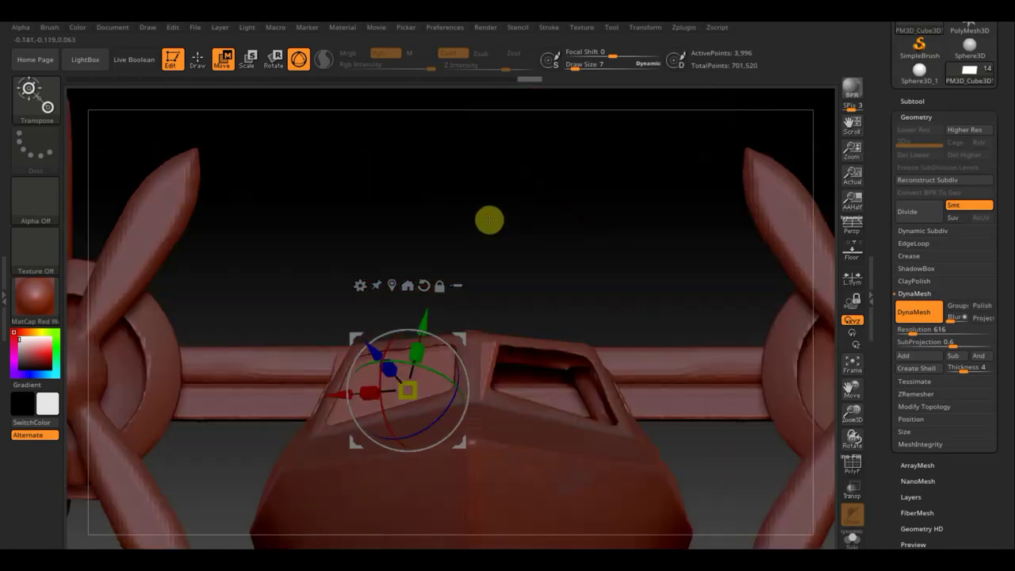
pyautogui.click(196, 60)
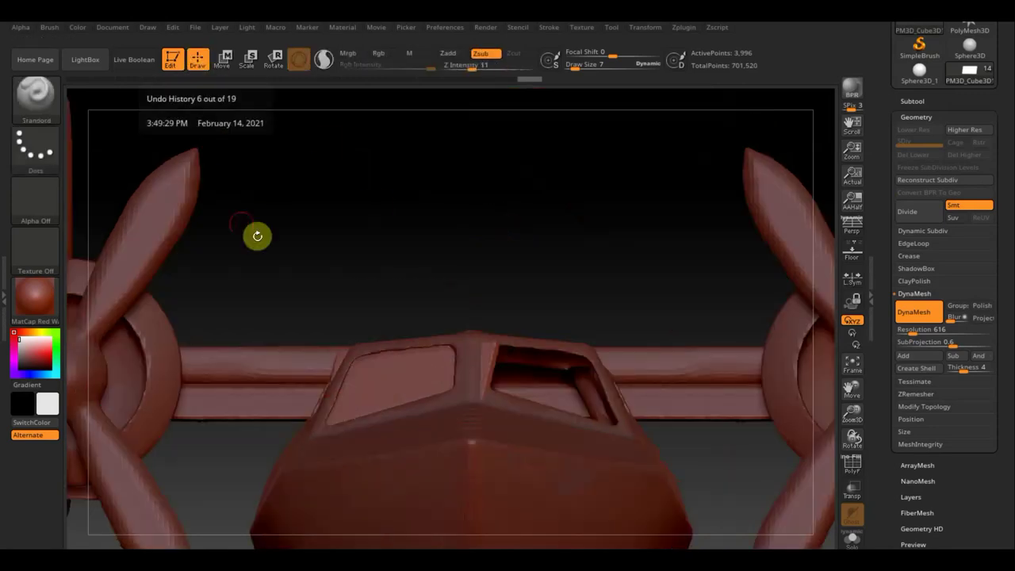
pyautogui.moveTo(351, 249); pyautogui.dragTo(352, 256)
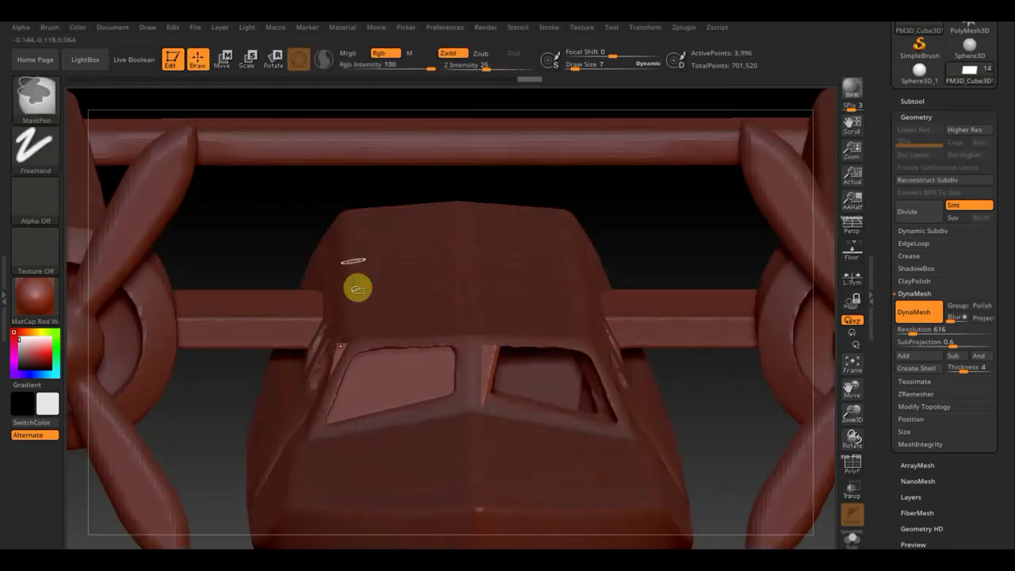
# Step: With Transp on, TrimCurve the window pane along angled, vertical and horizontal slice lines
pyautogui.click(850, 489)
pyautogui.hotkey('ctrl', 'shift')
pyautogui.moveTo(312, 457)
pyautogui.keyDown('ctrl'); pyautogui.keyDown('shift'); pyautogui.mouseDown()
pyautogui.moveTo(423, 199)
pyautogui.moveTo(425, 209)
pyautogui.mouseUp(); pyautogui.keyUp('shift'); pyautogui.keyUp('ctrl')
pyautogui.keyDown('ctrl'); pyautogui.keyDown('shift'); pyautogui.moveTo(462, 254); pyautogui.dragTo(460, 441); pyautogui.keyUp('shift'); pyautogui.keyUp('ctrl')
pyautogui.keyDown('ctrl'); pyautogui.keyDown('shift'); pyautogui.moveTo(303, 343); pyautogui.dragTo(510, 339); pyautogui.keyUp('shift'); pyautogui.keyUp('ctrl')
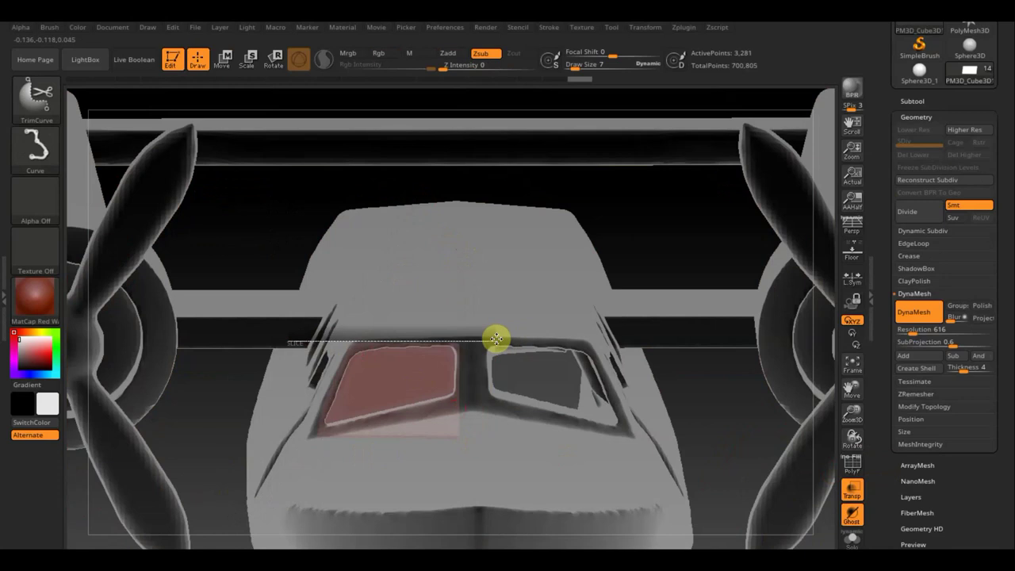
pyautogui.keyDown('ctrl'); pyautogui.keyDown('shift'); pyautogui.moveTo(500, 339); pyautogui.dragTo(498, 335); pyautogui.keyUp('shift'); pyautogui.keyUp('ctrl')
pyautogui.moveTo(535, 376)
pyautogui.keyDown('ctrl'); pyautogui.keyDown('shift'); pyautogui.mouseDown()
pyautogui.moveTo(385, 397)
pyautogui.moveTo(262, 441)
pyautogui.moveTo(276, 452)
pyautogui.moveTo(307, 447)
pyautogui.moveTo(256, 444)
pyautogui.moveTo(310, 471)
pyautogui.moveTo(277, 469)
pyautogui.moveTo(256, 459)
pyautogui.moveTo(339, 452)
pyautogui.mouseUp(); pyautogui.keyUp('shift'); pyautogui.keyUp('ctrl')
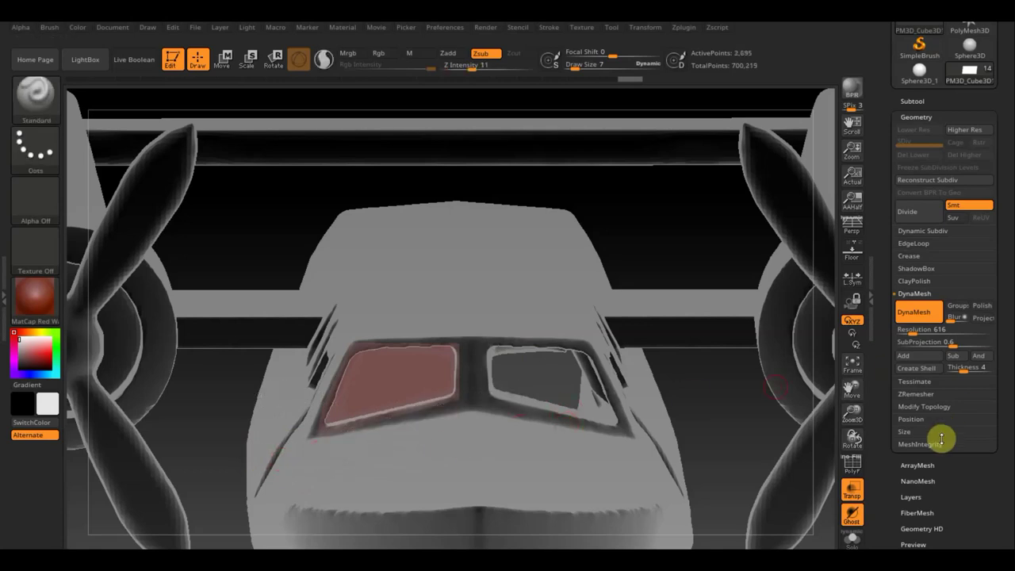
# Step: Turn Transp off and apply Mirror And Weld to copy the pane to the other window
pyautogui.click(852, 489)
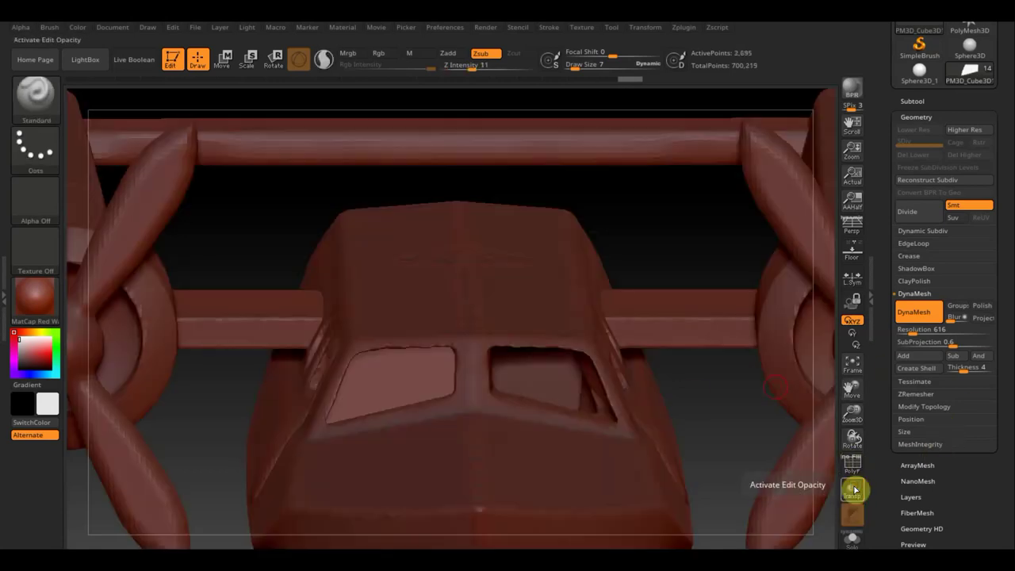
pyautogui.moveTo(779, 433)
pyautogui.mouseDown()
pyautogui.moveTo(766, 415)
pyautogui.moveTo(800, 253)
pyautogui.moveTo(782, 256)
pyautogui.mouseUp()
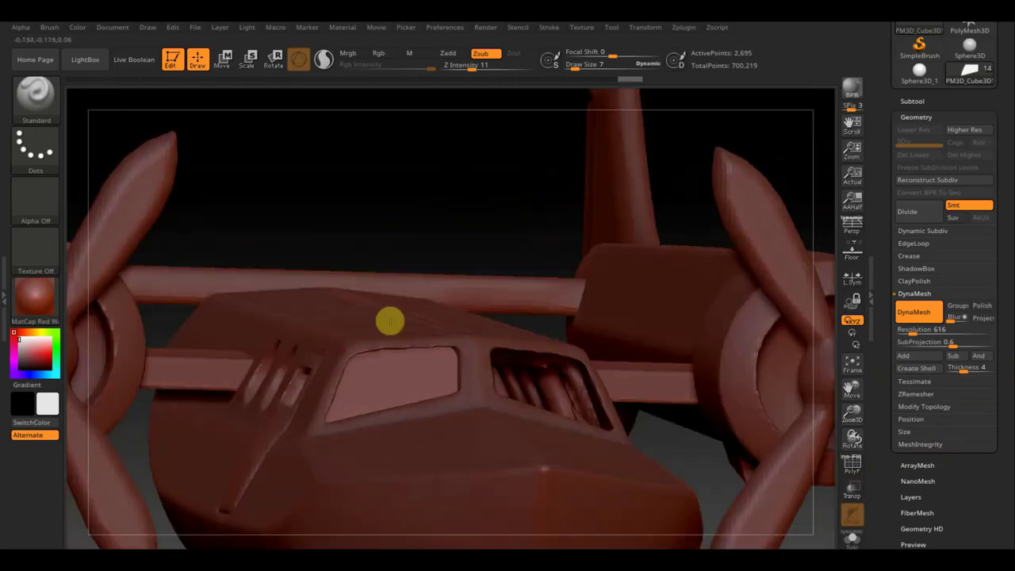
pyautogui.moveTo(388, 356); pyautogui.dragTo(437, 342)
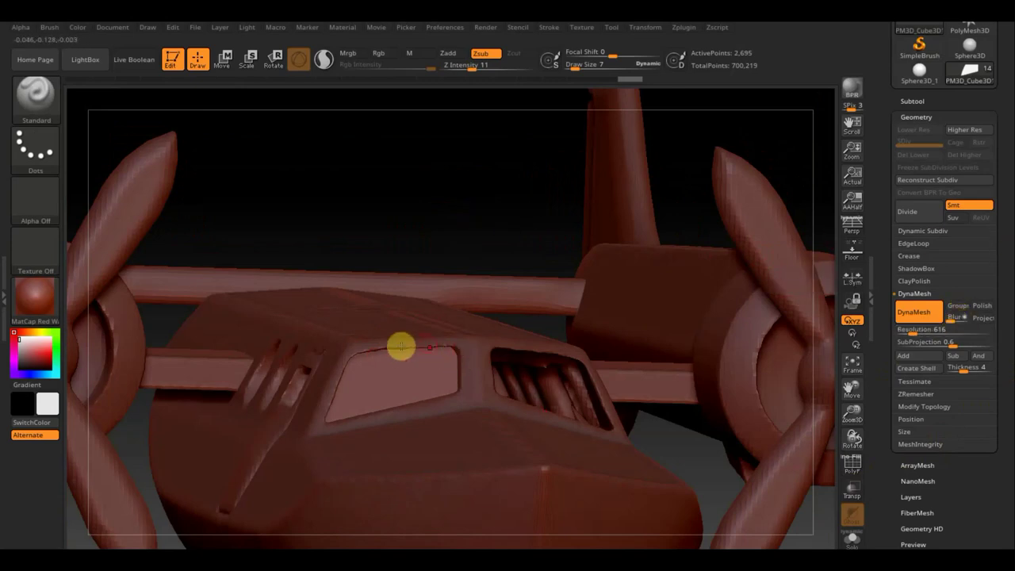
pyautogui.moveTo(371, 347); pyautogui.dragTo(459, 346)
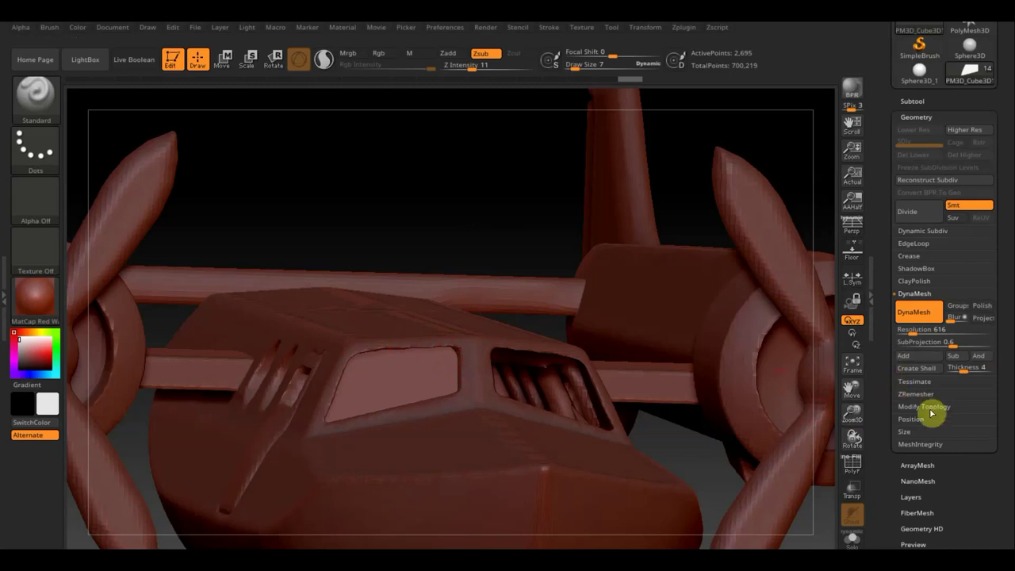
pyautogui.click(932, 407)
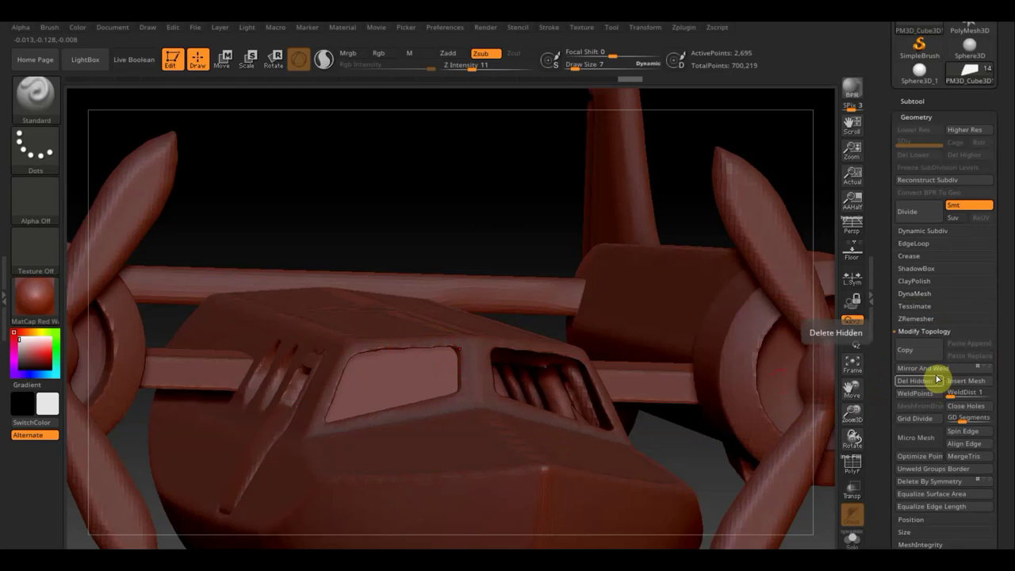
pyautogui.click(940, 369)
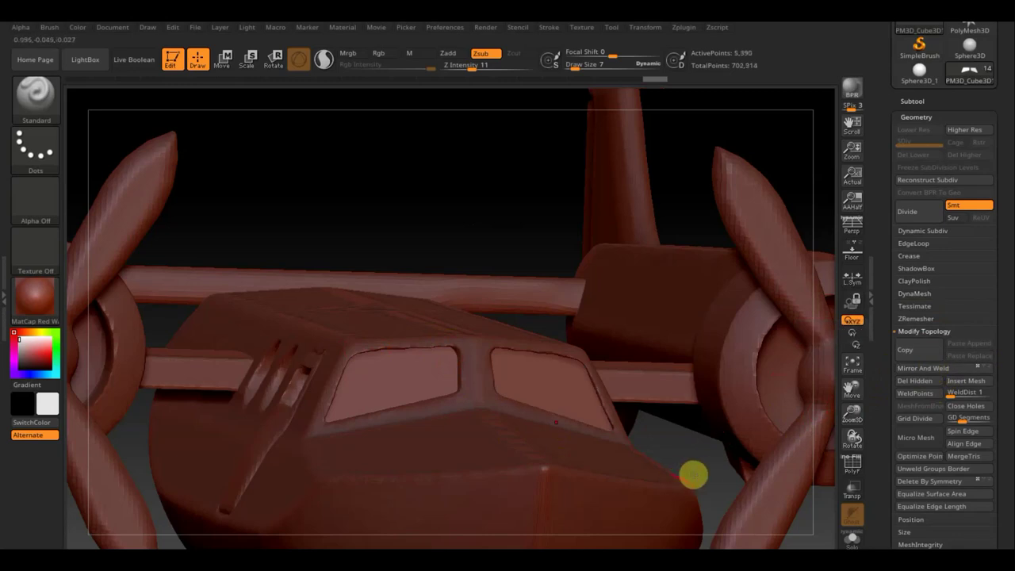
pyautogui.moveTo(699, 484)
pyautogui.mouseDown()
pyautogui.moveTo(698, 421)
pyautogui.moveTo(664, 310)
pyautogui.moveTo(650, 492)
pyautogui.moveTo(702, 489)
pyautogui.mouseUp()
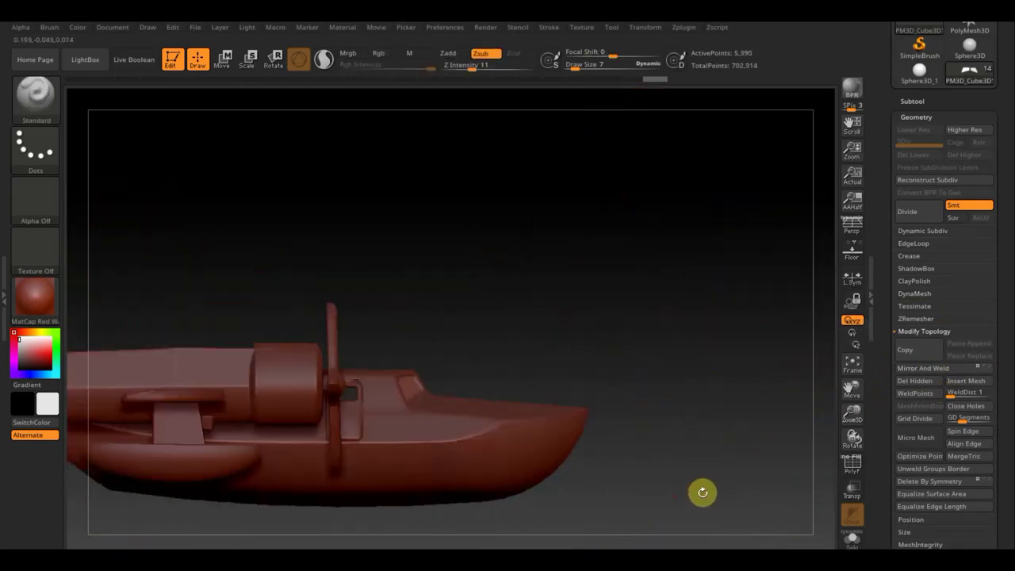
pyautogui.moveTo(633, 450); pyautogui.dragTo(385, 408)
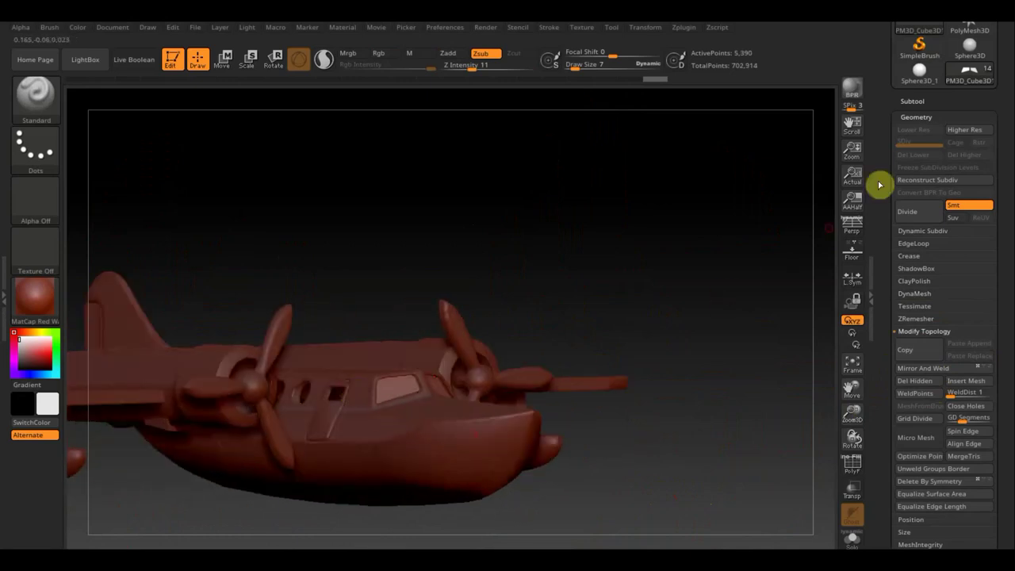
# Step: Open the Subtool palette to show the seaplane's subtool list
pyautogui.click(916, 100)
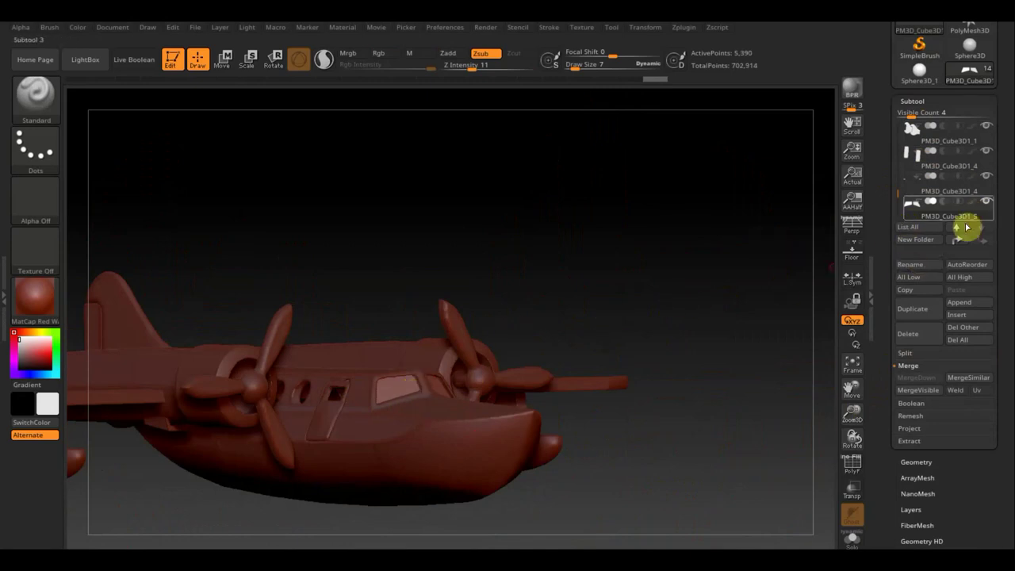
# Step: Duplicate the window subtool, hide PM3D_Cube3D1_5, and trim the copy from top view to 2,496 points
pyautogui.click(916, 310)
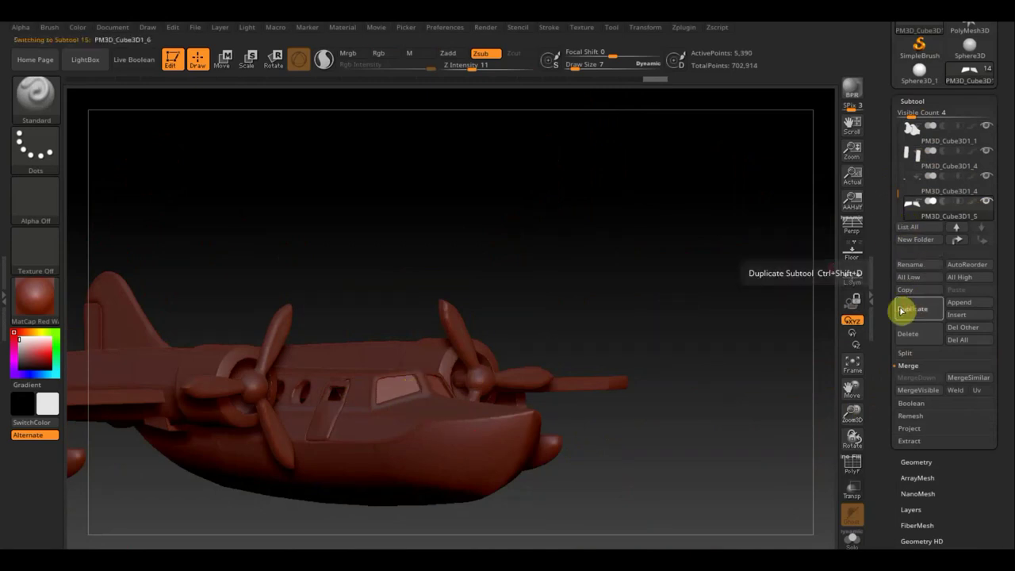
pyautogui.click(986, 175)
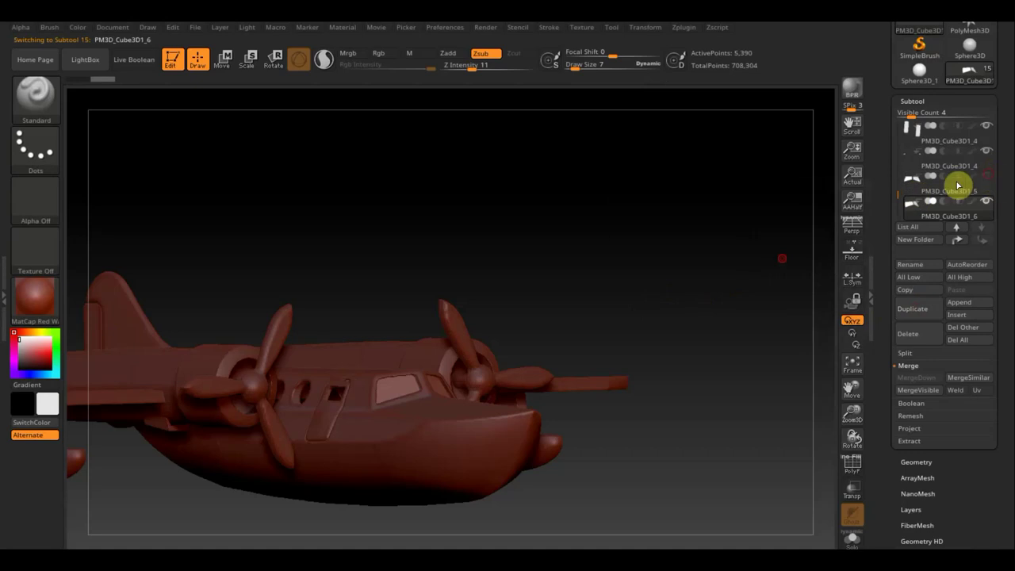
pyautogui.moveTo(628, 307)
pyautogui.mouseDown()
pyautogui.moveTo(632, 397)
pyautogui.moveTo(650, 410)
pyautogui.mouseUp()
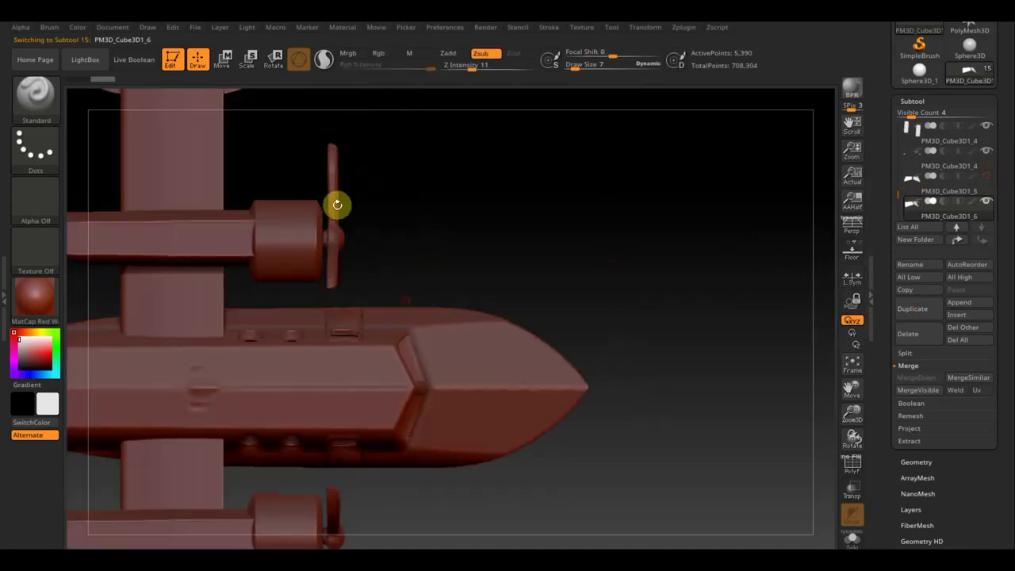
pyautogui.keyDown('ctrl'); pyautogui.moveTo(263, 298); pyautogui.dragTo(512, 397); pyautogui.keyUp('ctrl')
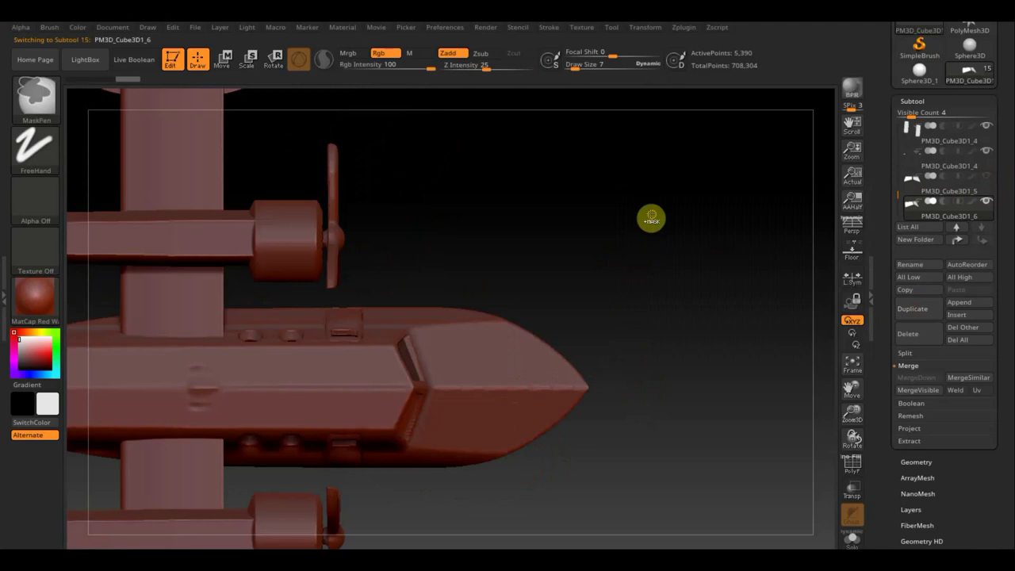
pyautogui.hotkey('ctrl', 'shift')
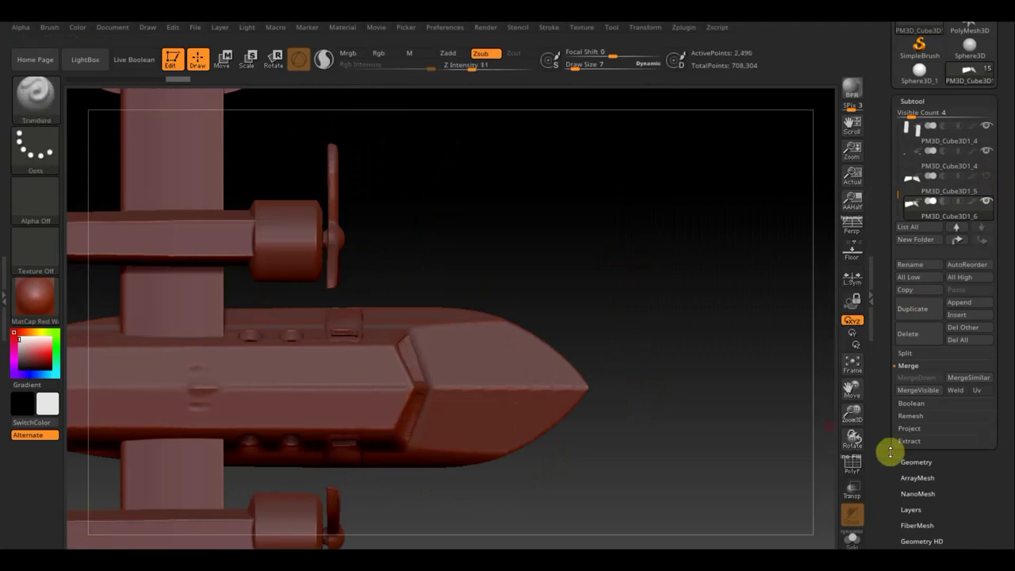
pyautogui.click(916, 461)
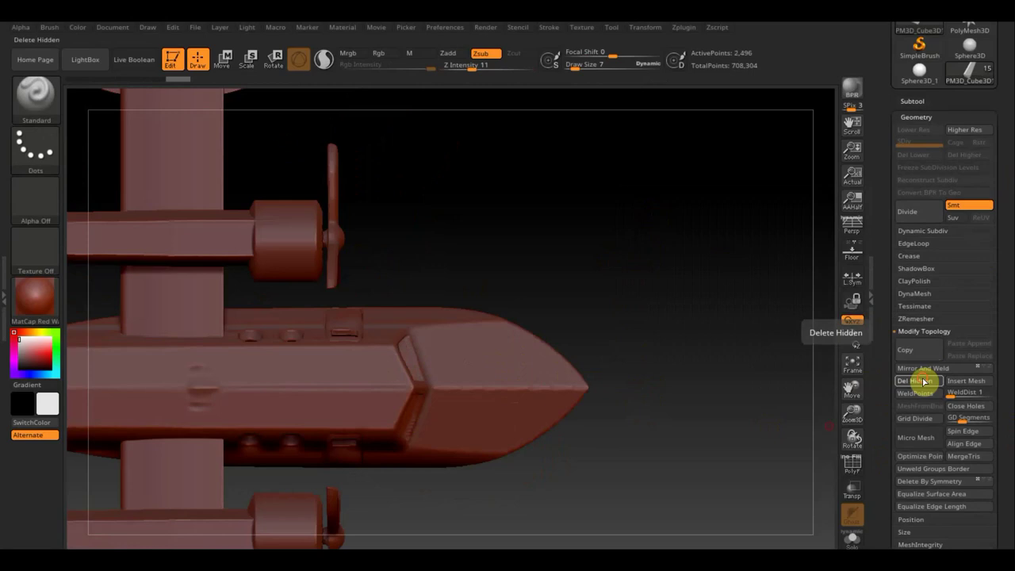
# Step: With the Move gizmo, rotate the cutter piece around Y and move it lower on the fuselage
pyautogui.click(224, 58)
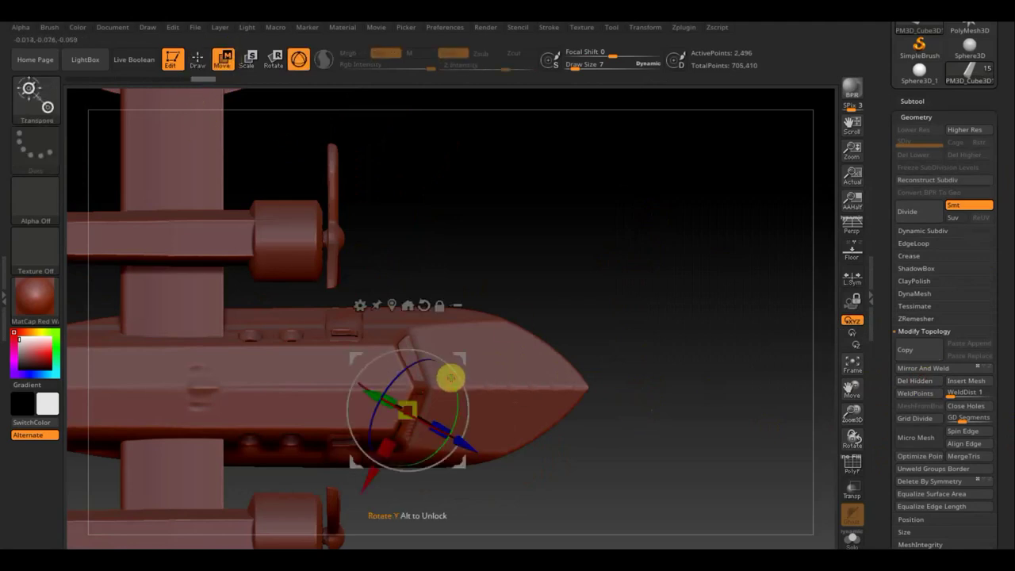
pyautogui.moveTo(450, 378)
pyautogui.mouseDown()
pyautogui.moveTo(461, 448)
pyautogui.moveTo(469, 437)
pyautogui.mouseUp()
pyautogui.keyDown('alt'); pyautogui.moveTo(446, 358); pyautogui.dragTo(394, 385); pyautogui.keyUp('alt')
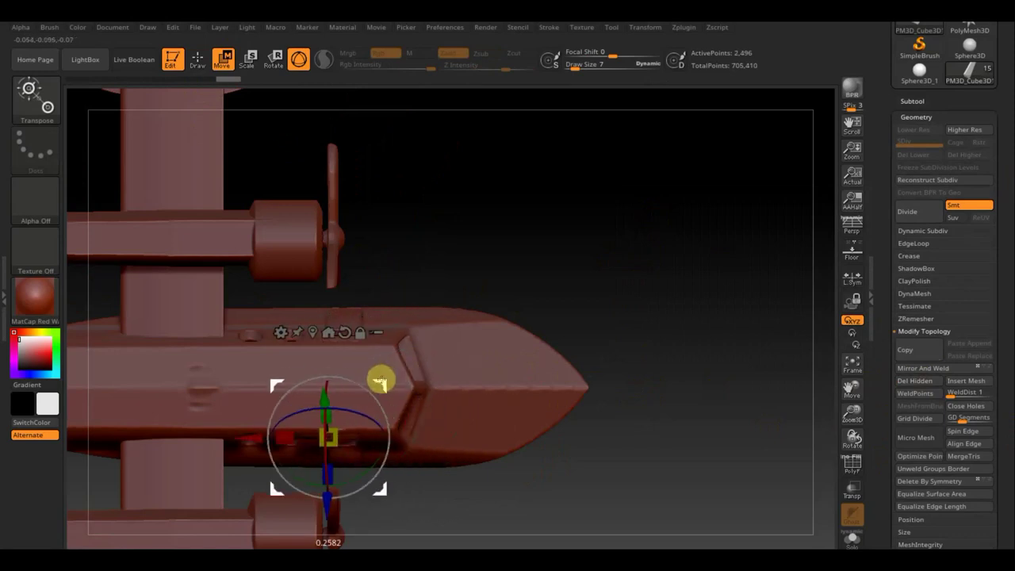
pyautogui.press('y')
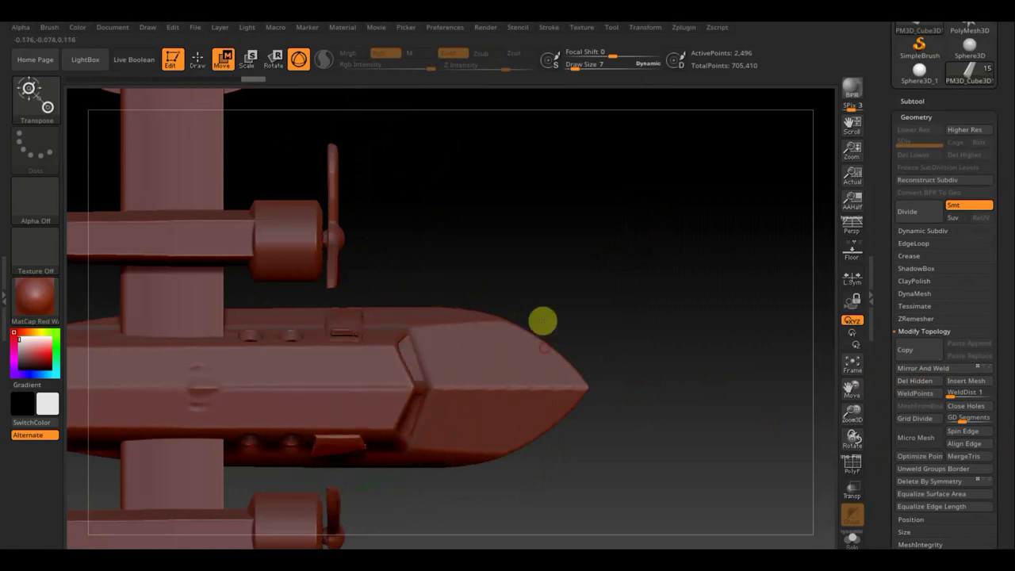
pyautogui.moveTo(583, 217)
pyautogui.mouseDown()
pyautogui.moveTo(540, 140)
pyautogui.moveTo(547, 201)
pyautogui.moveTo(577, 242)
pyautogui.moveTo(738, 405)
pyautogui.moveTo(705, 389)
pyautogui.moveTo(681, 411)
pyautogui.mouseUp()
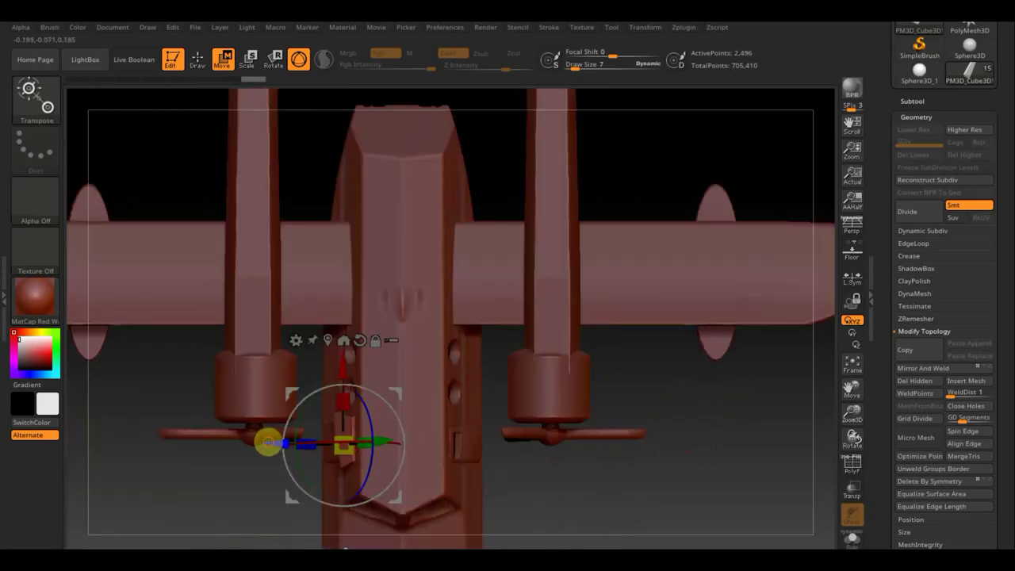
pyautogui.moveTo(268, 442); pyautogui.dragTo(276, 443)
# Step: Tilt the cutter cube, undo a stray move, and lower it along Y beside the wing root
pyautogui.moveTo(542, 492)
pyautogui.mouseDown()
pyautogui.moveTo(531, 421)
pyautogui.moveTo(612, 493)
pyautogui.moveTo(605, 442)
pyautogui.moveTo(594, 437)
pyautogui.mouseUp()
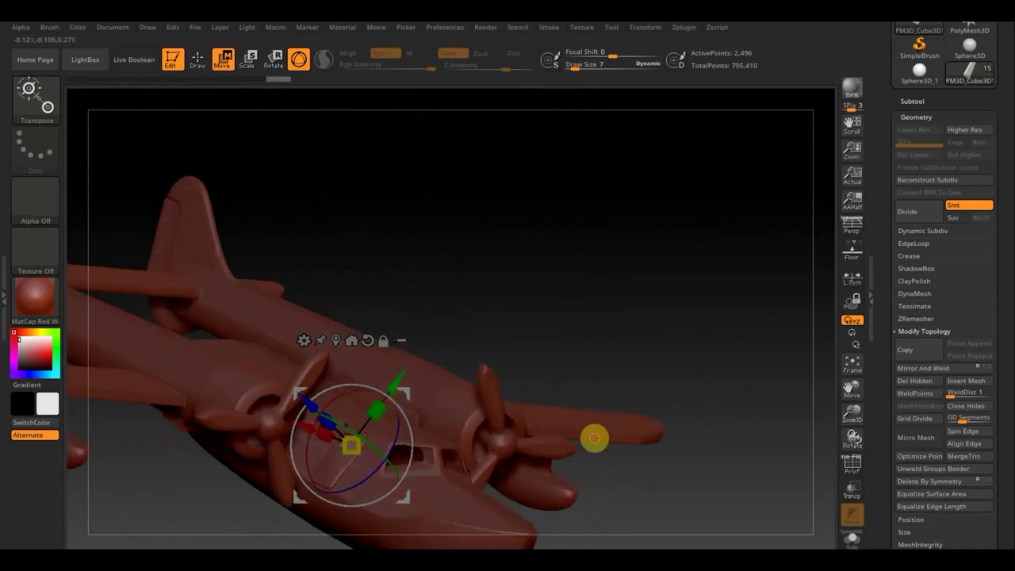
pyautogui.moveTo(544, 284)
pyautogui.mouseDown()
pyautogui.moveTo(546, 338)
pyautogui.moveTo(610, 437)
pyautogui.moveTo(638, 346)
pyautogui.mouseUp()
pyautogui.moveTo(693, 150)
pyautogui.mouseDown()
pyautogui.moveTo(682, 143)
pyautogui.moveTo(524, 227)
pyautogui.mouseUp()
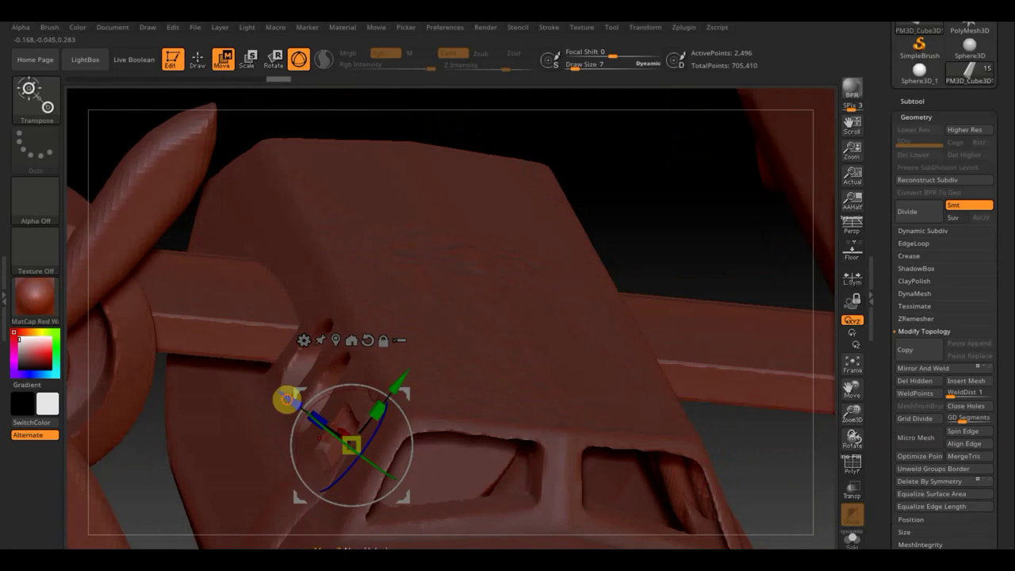
pyautogui.moveTo(286, 399); pyautogui.dragTo(283, 392)
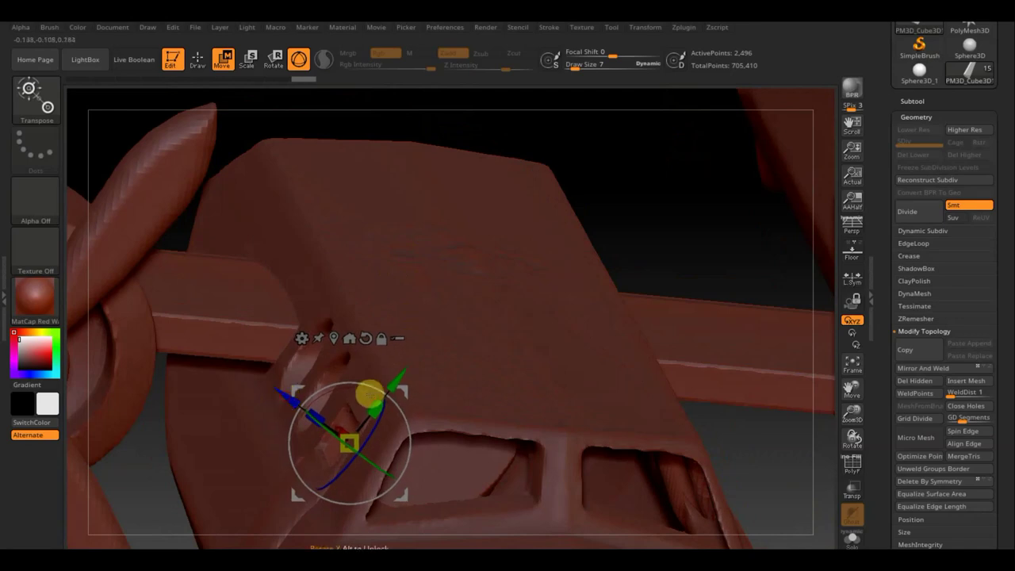
pyautogui.moveTo(380, 390); pyautogui.dragTo(376, 387)
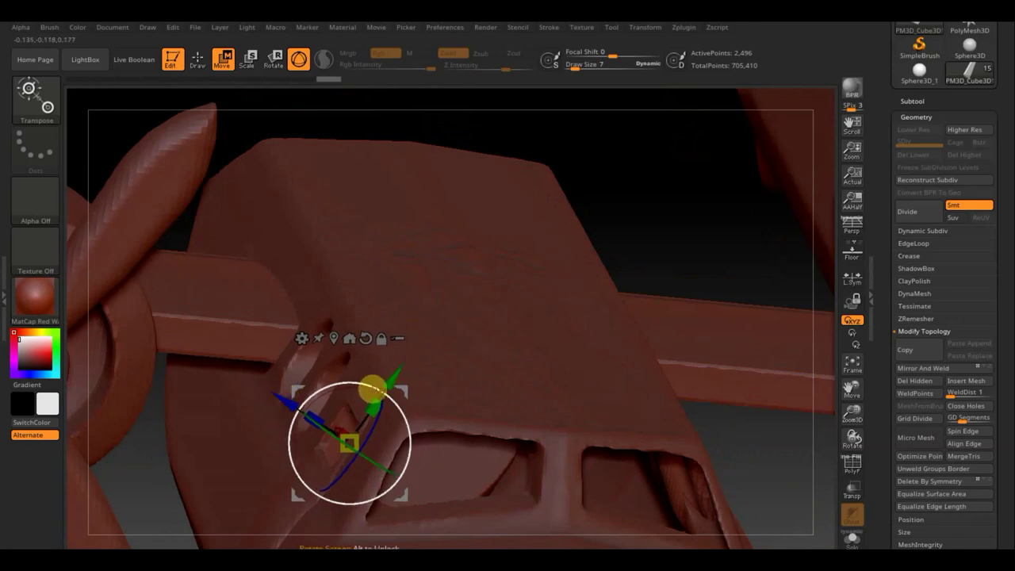
pyautogui.moveTo(287, 403); pyautogui.dragTo(272, 401)
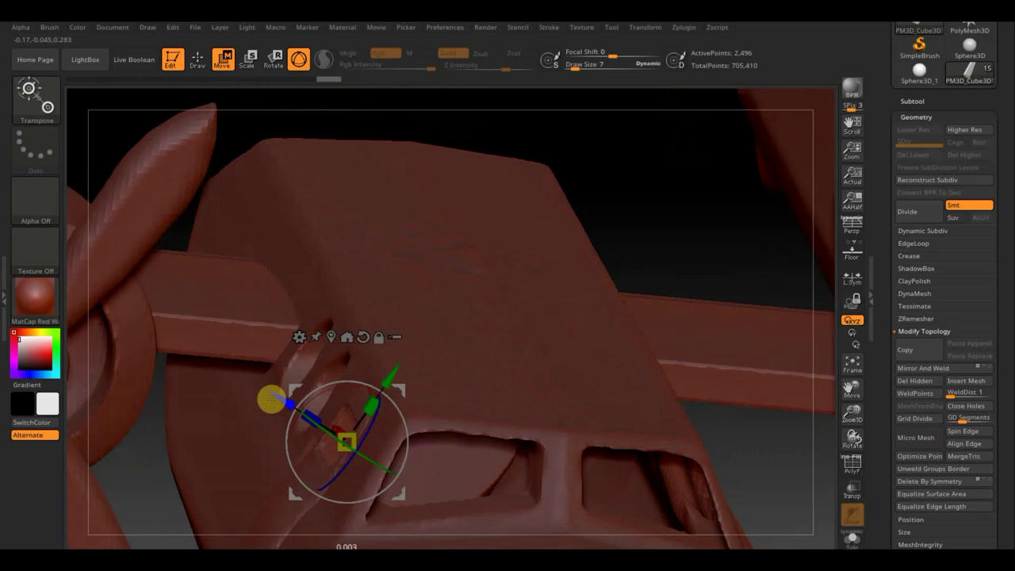
pyautogui.hotkey('ctrl', 'z')
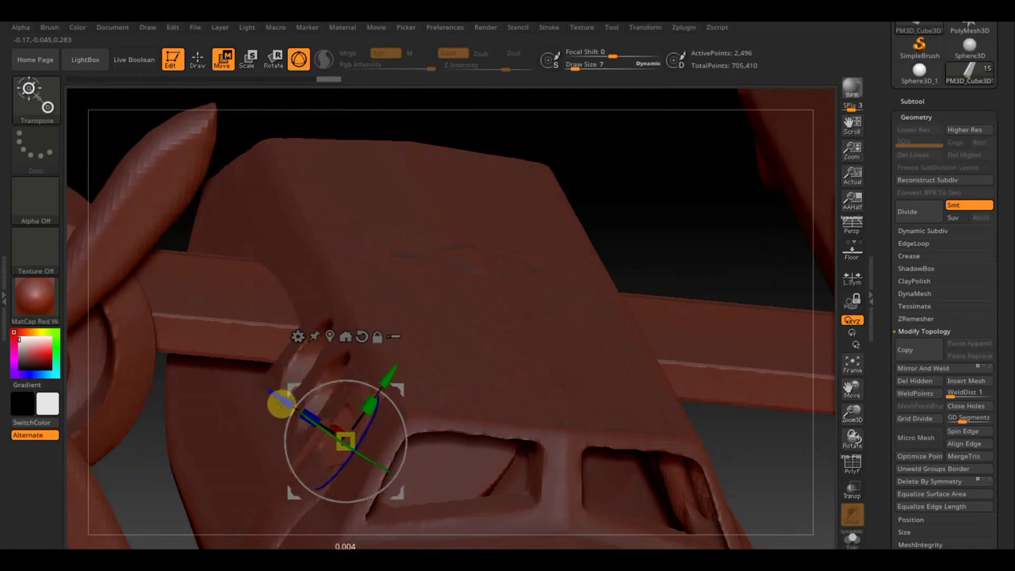
pyautogui.moveTo(389, 375); pyautogui.dragTo(380, 386)
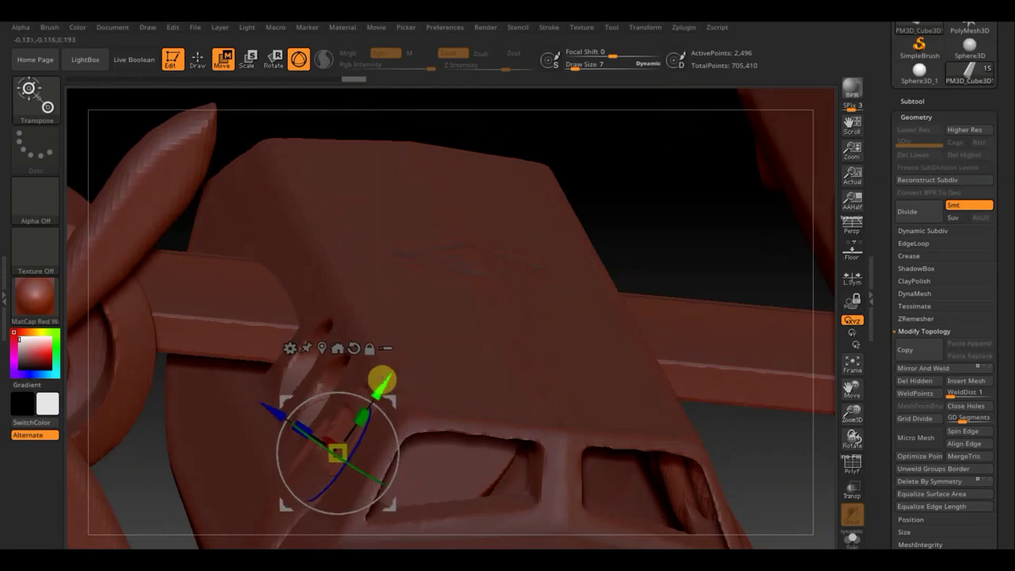
pyautogui.moveTo(675, 218)
pyautogui.mouseDown()
pyautogui.moveTo(727, 252)
pyautogui.moveTo(728, 303)
pyautogui.mouseUp()
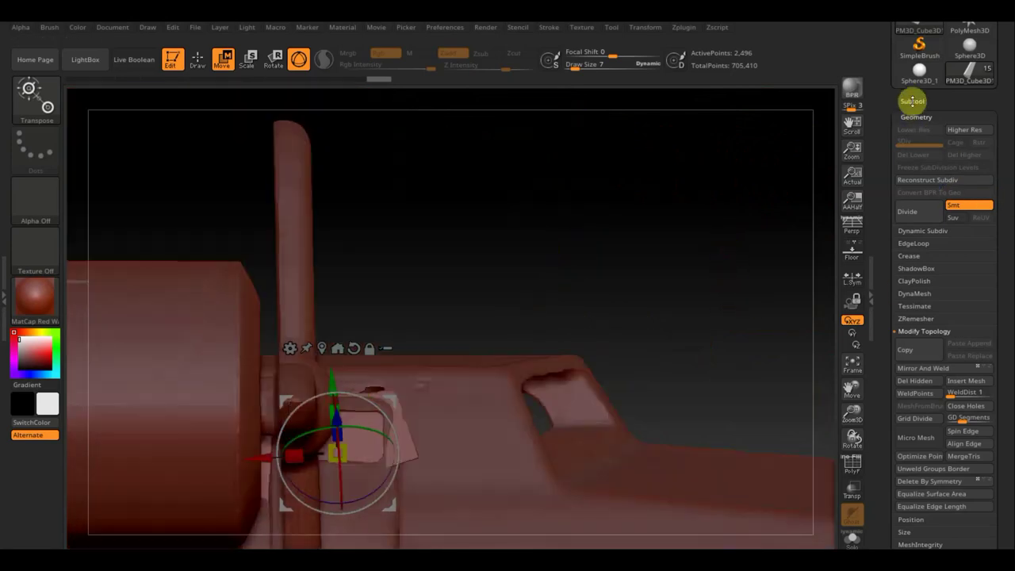
# Step: Solo the plate piece in the subtool list and select PM3D_Cube3D1_4
pyautogui.click(911, 100)
pyautogui.keyDown('shift'); pyautogui.click(985, 205); pyautogui.keyUp('shift')
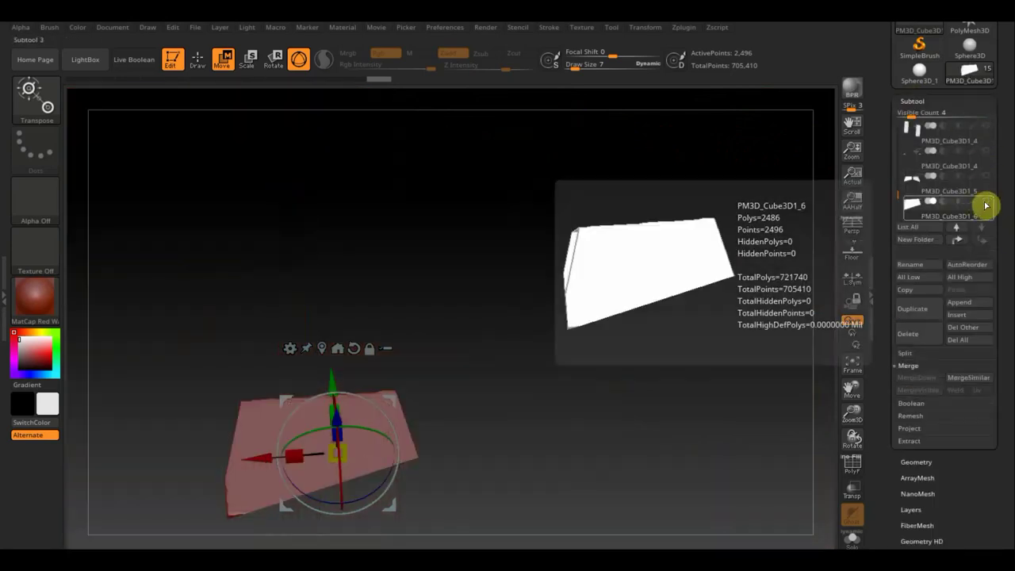
pyautogui.keyDown('shift'); pyautogui.click(985, 205); pyautogui.keyUp('shift')
pyautogui.keyDown('shift'); pyautogui.click(986, 205); pyautogui.keyUp('shift')
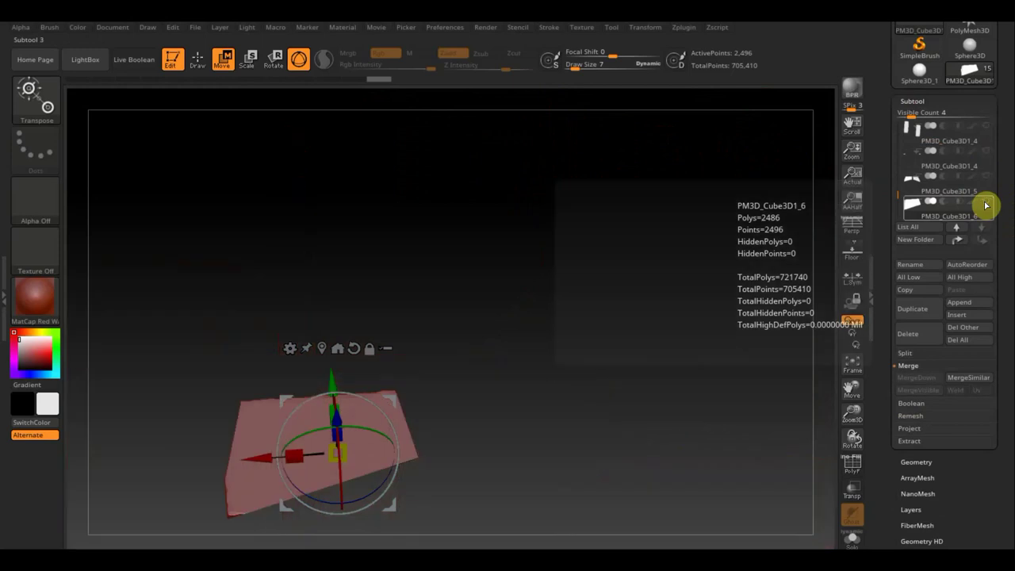
pyautogui.click(930, 185)
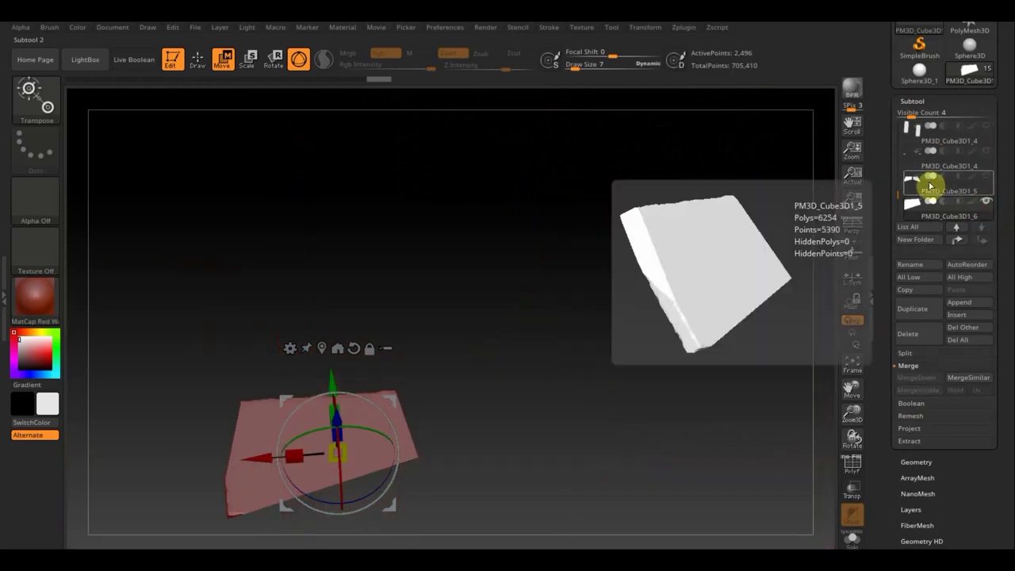
pyautogui.click(917, 138)
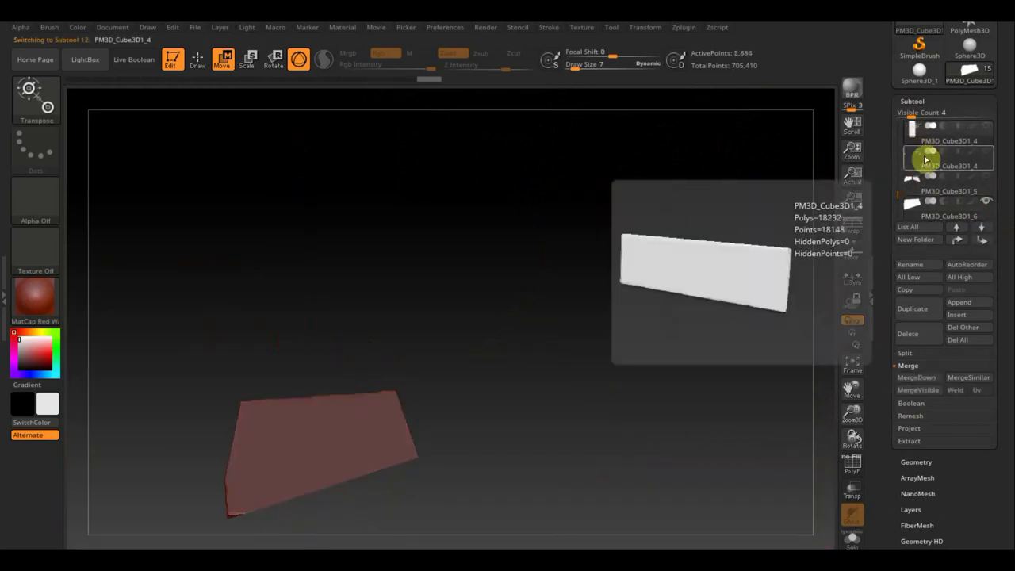
# Step: Step up the subtool list, then pick PM3D_Cube3D1_6 from the subtool popup as active
pyautogui.click(957, 229)
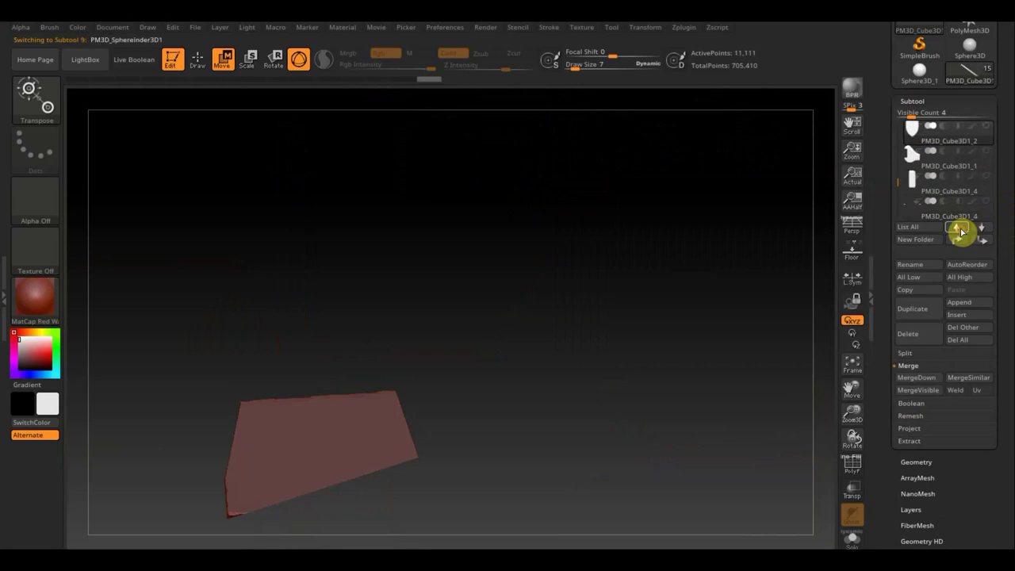
pyautogui.click(957, 228)
pyautogui.click(957, 229)
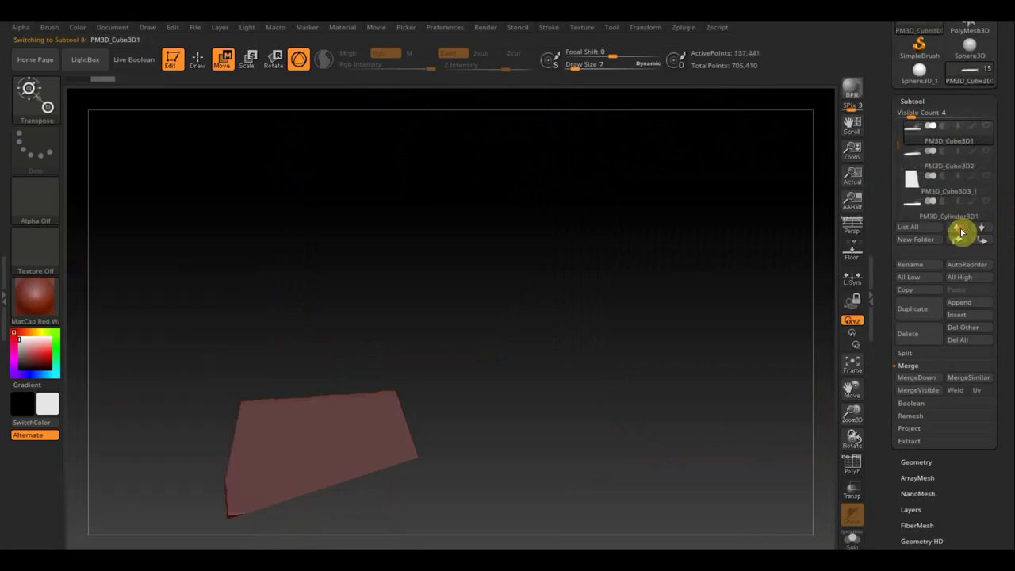
pyautogui.click(957, 228)
pyautogui.click(957, 229)
pyautogui.click(957, 228)
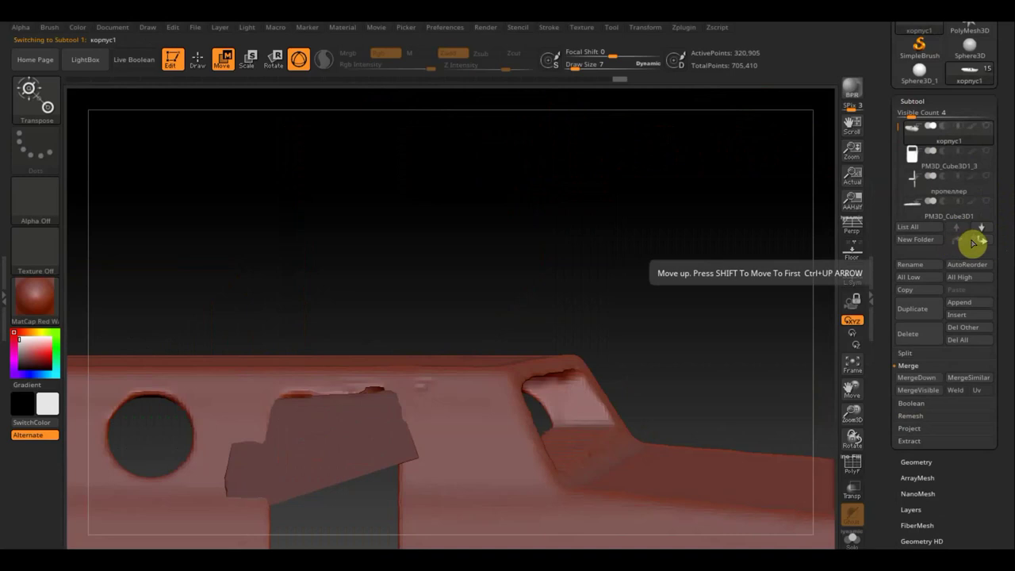
pyautogui.click(982, 228)
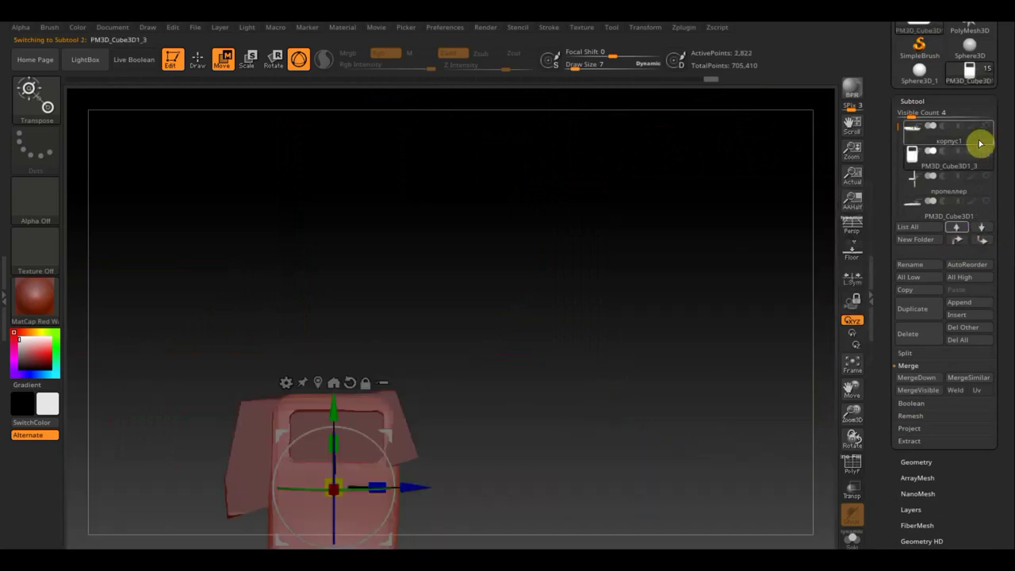
pyautogui.moveTo(948, 190)
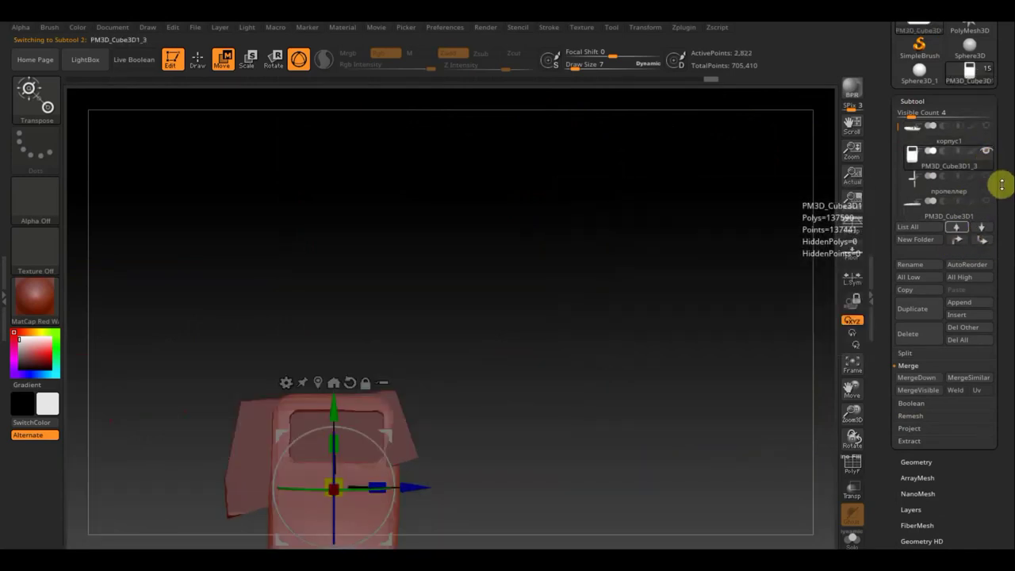
pyautogui.press('n')
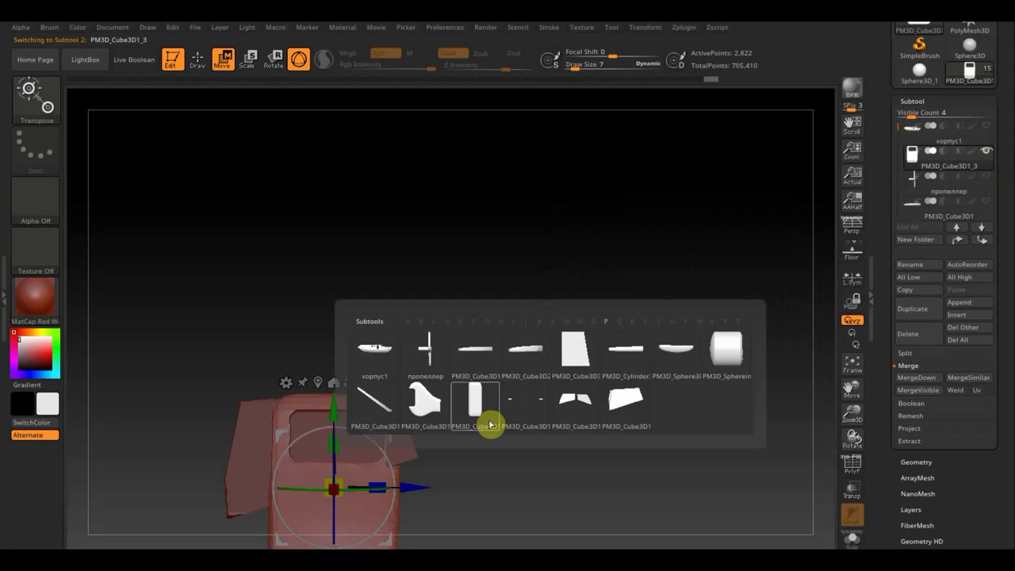
pyautogui.click(626, 401)
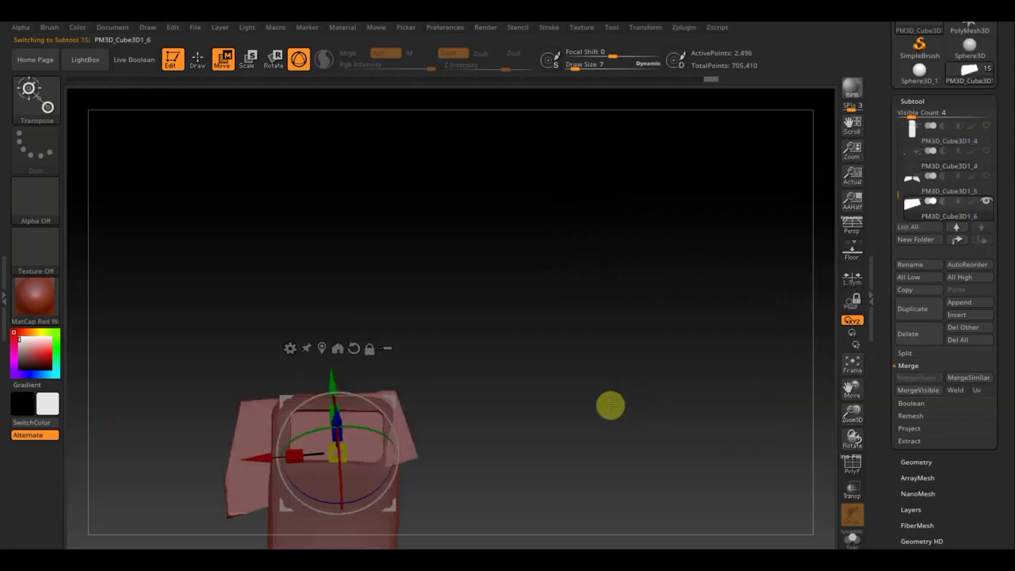
# Step: Trim the flared sides off PM3D_Cube3D1_6 with TrimCurve, leaving the rounded frame at 2,250 points
pyautogui.click(198, 59)
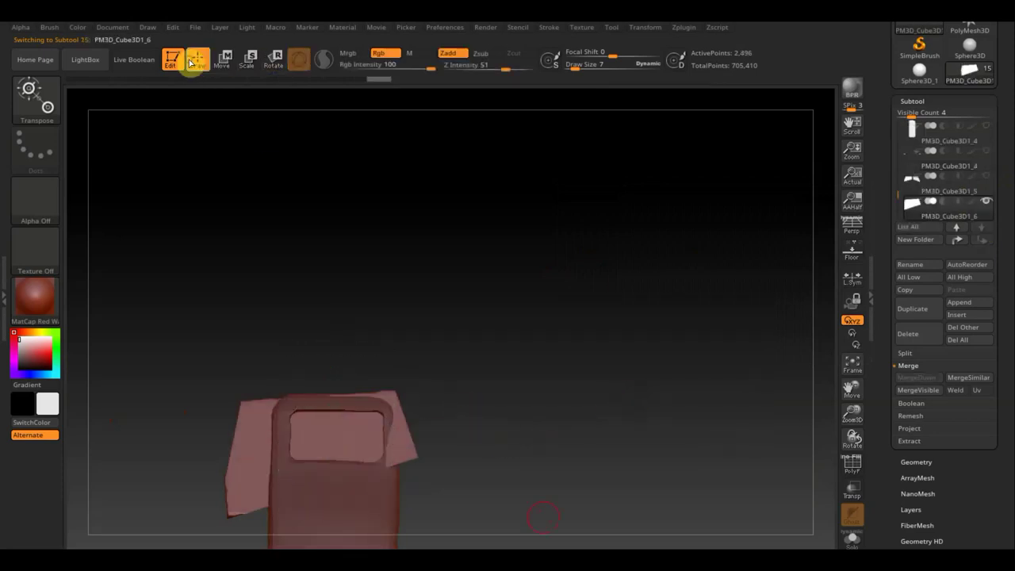
pyautogui.keyDown('ctrl'); pyautogui.keyDown('shift'); pyautogui.moveTo(184, 407); pyautogui.dragTo(472, 406); pyautogui.keyUp('shift'); pyautogui.keyUp('ctrl')
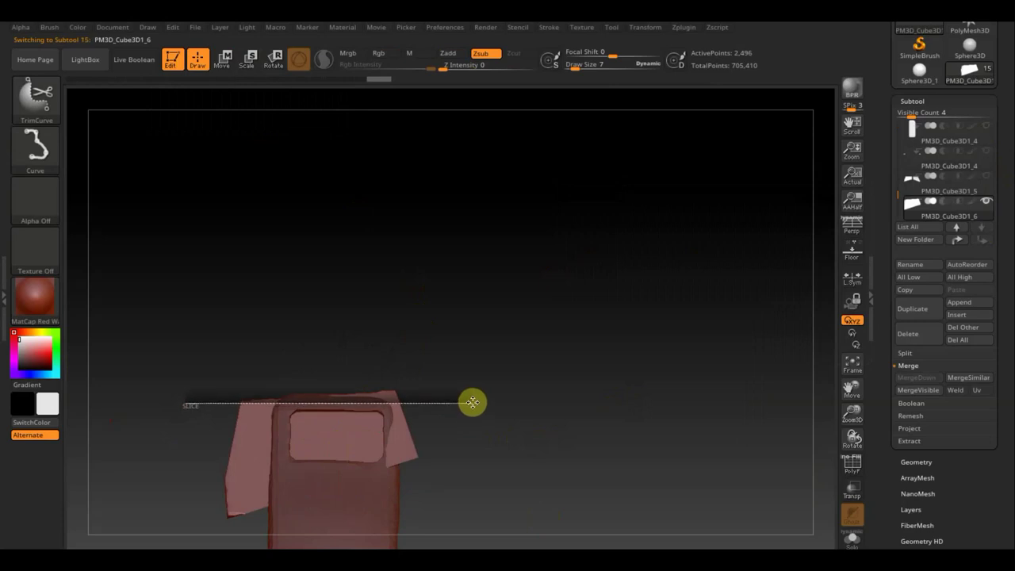
pyautogui.keyDown('ctrl'); pyautogui.keyDown('shift'); pyautogui.moveTo(409, 349); pyautogui.dragTo(395, 549); pyautogui.keyUp('shift'); pyautogui.keyUp('ctrl')
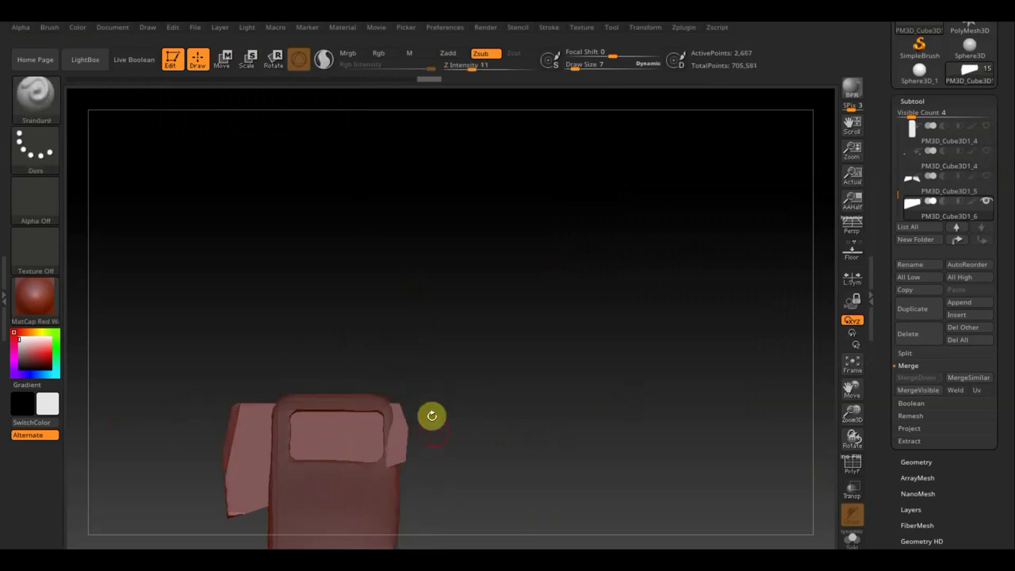
pyautogui.moveTo(406, 311)
pyautogui.keyDown('ctrl'); pyautogui.keyDown('shift'); pyautogui.mouseDown()
pyautogui.moveTo(403, 528)
pyautogui.moveTo(389, 526)
pyautogui.mouseUp(); pyautogui.keyUp('shift'); pyautogui.keyUp('ctrl')
pyautogui.keyDown('ctrl'); pyautogui.keyDown('shift'); pyautogui.moveTo(235, 459); pyautogui.dragTo(239, 505); pyautogui.keyUp('shift'); pyautogui.keyUp('ctrl')
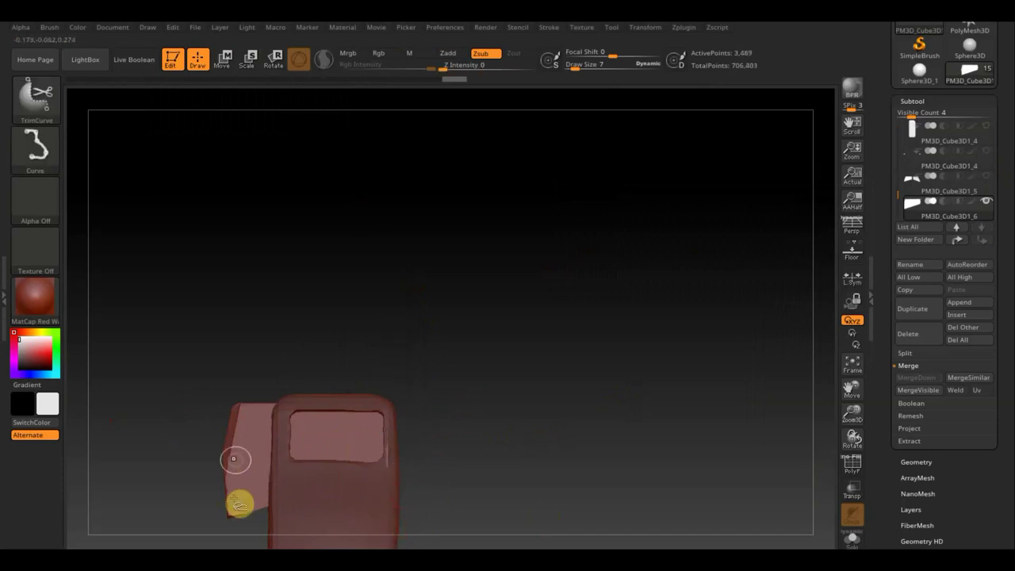
pyautogui.moveTo(262, 544)
pyautogui.keyDown('ctrl'); pyautogui.keyDown('shift'); pyautogui.mouseDown()
pyautogui.moveTo(272, 392)
pyautogui.moveTo(263, 349)
pyautogui.moveTo(282, 347)
pyautogui.mouseUp(); pyautogui.keyUp('shift'); pyautogui.keyUp('ctrl')
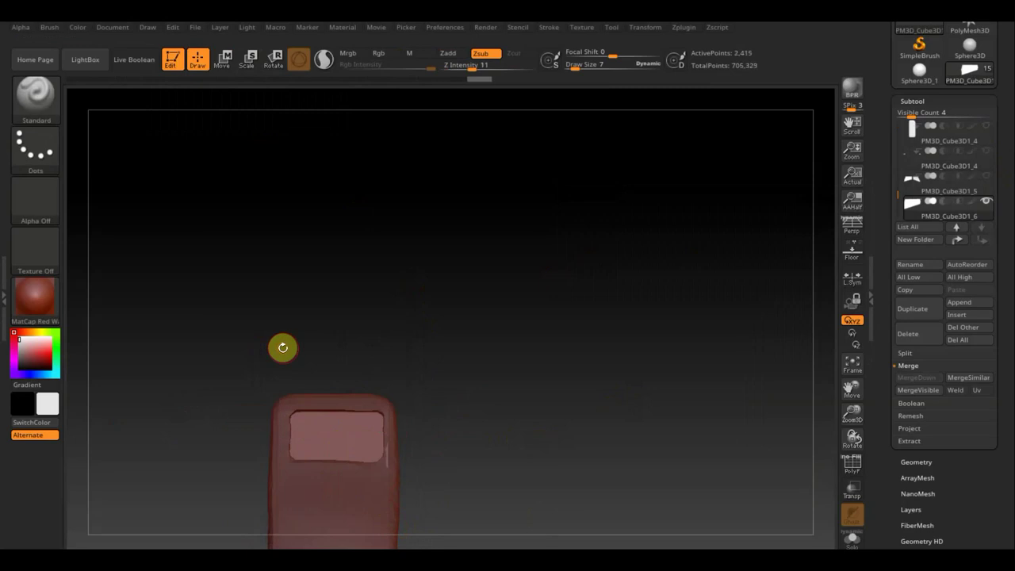
pyautogui.moveTo(537, 346)
pyautogui.mouseDown()
pyautogui.moveTo(492, 356)
pyautogui.moveTo(426, 346)
pyautogui.moveTo(525, 351)
pyautogui.moveTo(501, 351)
pyautogui.moveTo(485, 440)
pyautogui.moveTo(533, 450)
pyautogui.moveTo(559, 437)
pyautogui.moveTo(551, 468)
pyautogui.moveTo(174, 482)
pyautogui.mouseUp()
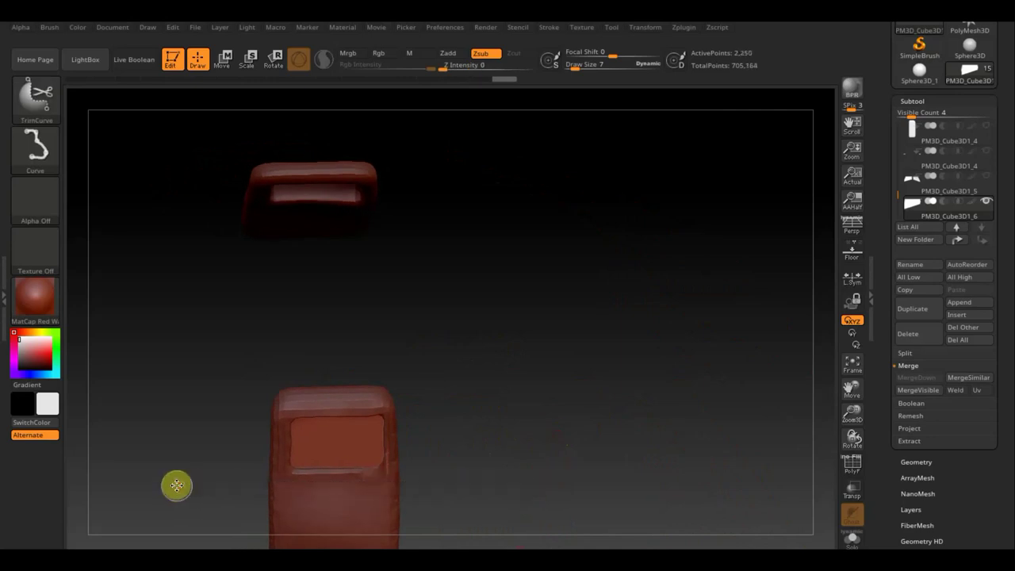
pyautogui.moveTo(534, 401)
pyautogui.mouseDown()
pyautogui.moveTo(428, 404)
pyautogui.moveTo(526, 389)
pyautogui.mouseUp()
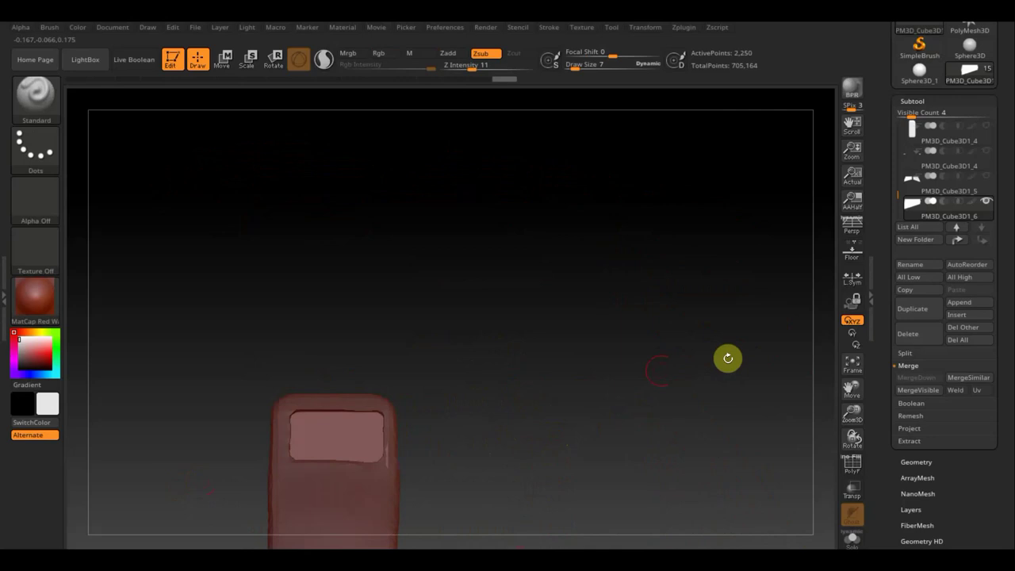
# Step: Mirror And Weld the trimmed frame piece onto the opposite side
pyautogui.click(924, 461)
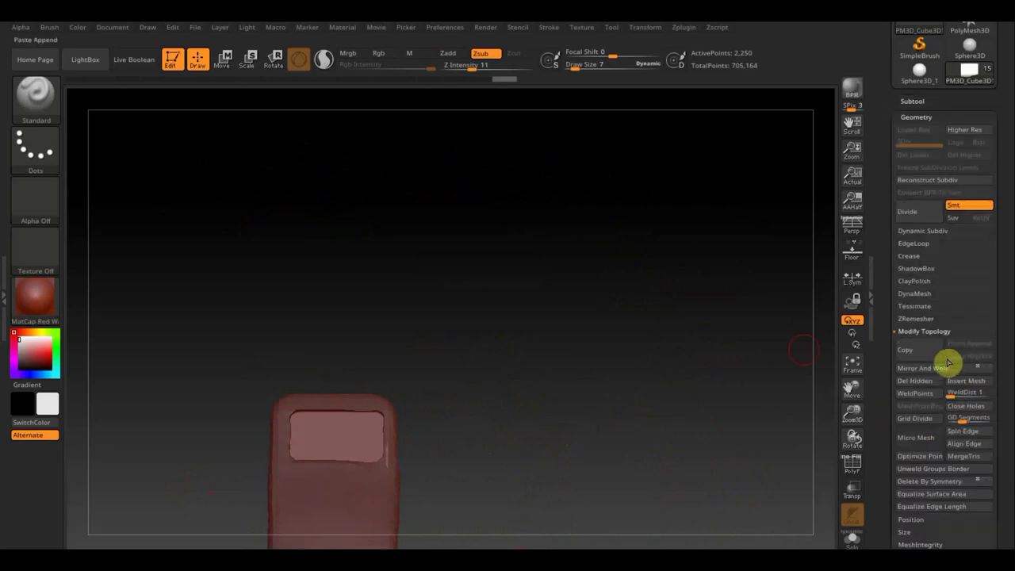
pyautogui.click(941, 369)
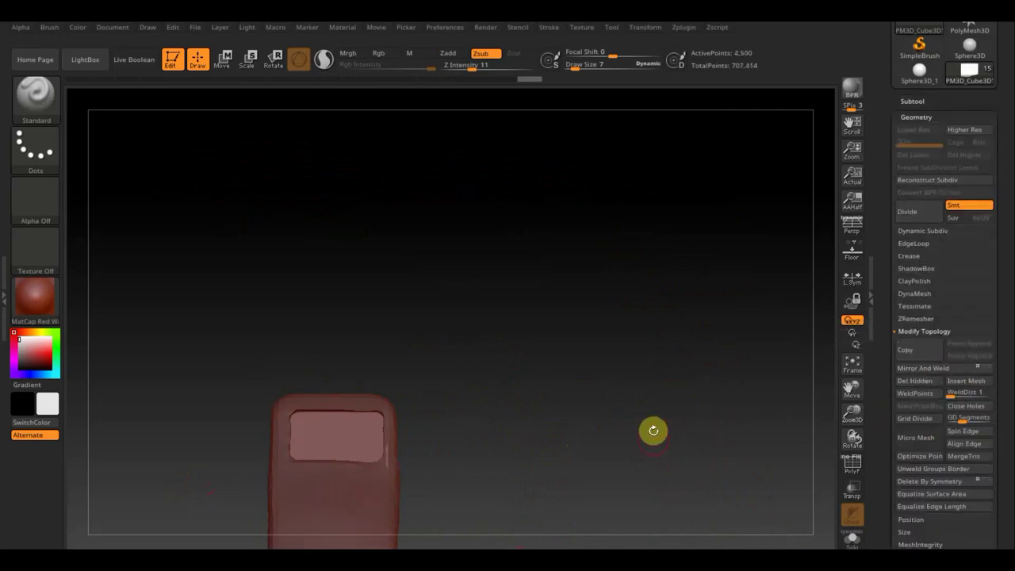
pyautogui.keyDown('ctrl'); pyautogui.moveTo(654, 422); pyautogui.dragTo(646, 291, button='right'); pyautogui.keyUp('ctrl')
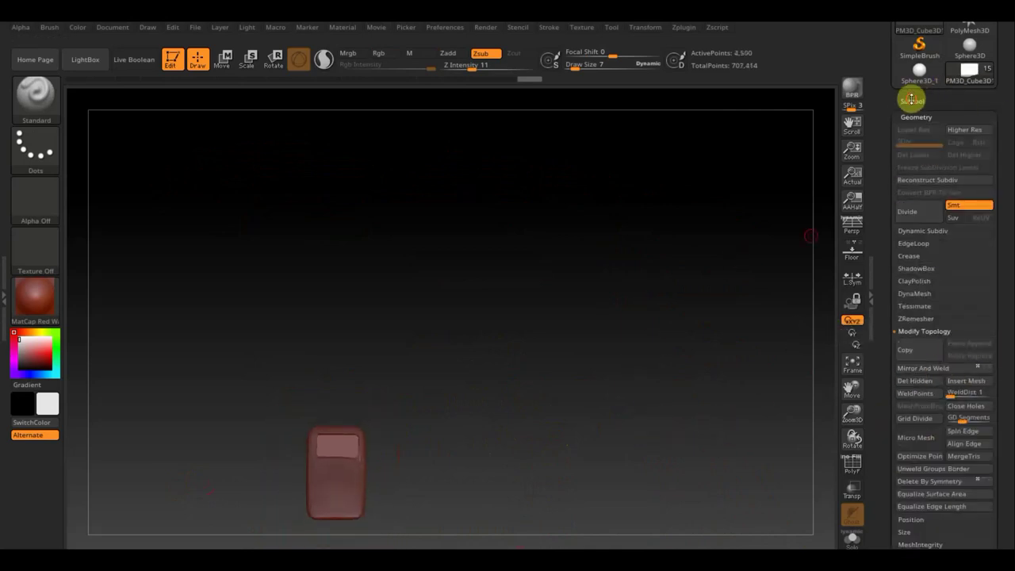
# Step: Select subtool PM3D_Cube3D1_4 and zoom out to see the whole plane from the front
pyautogui.click(911, 101)
pyautogui.click(983, 139)
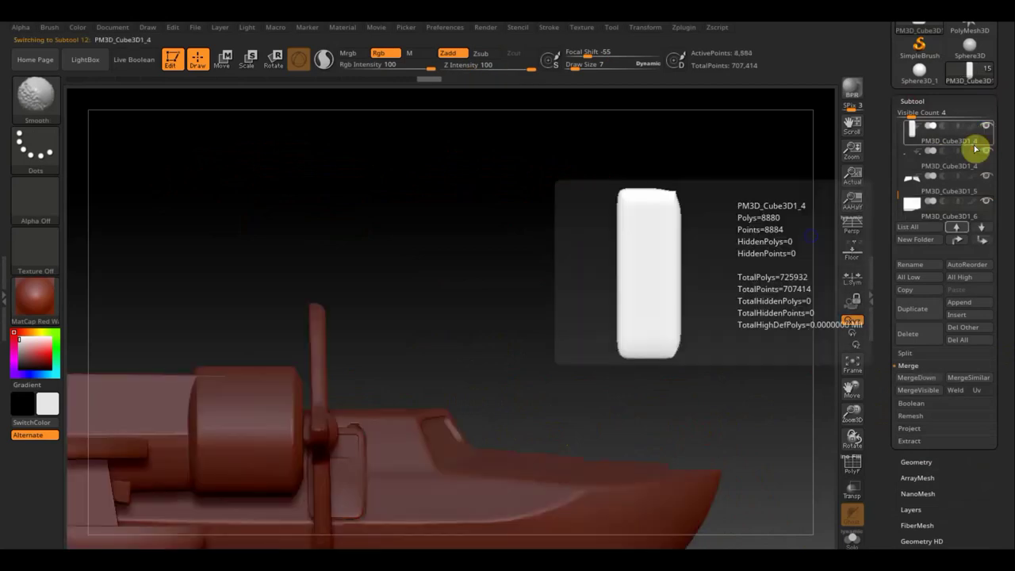
pyautogui.moveTo(704, 398)
pyautogui.mouseDown()
pyautogui.moveTo(657, 398)
pyautogui.moveTo(695, 441)
pyautogui.moveTo(385, 440)
pyautogui.mouseUp()
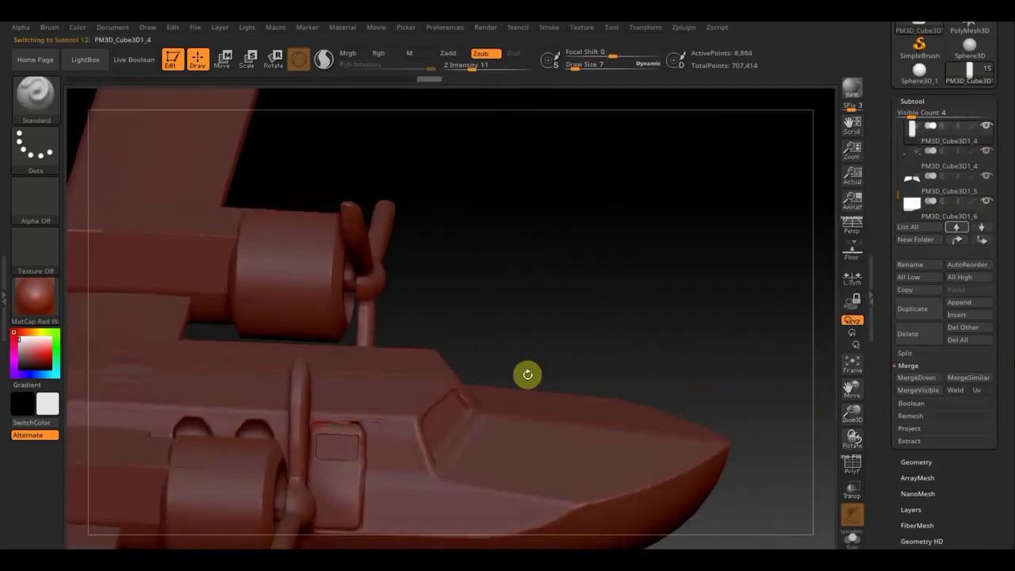
pyautogui.moveTo(610, 344)
pyautogui.mouseDown()
pyautogui.moveTo(557, 276)
pyautogui.moveTo(594, 322)
pyautogui.moveTo(626, 249)
pyautogui.moveTo(587, 248)
pyautogui.moveTo(637, 281)
pyautogui.moveTo(671, 405)
pyautogui.moveTo(644, 164)
pyautogui.moveTo(617, 139)
pyautogui.moveTo(766, 243)
pyautogui.moveTo(750, 341)
pyautogui.mouseUp()
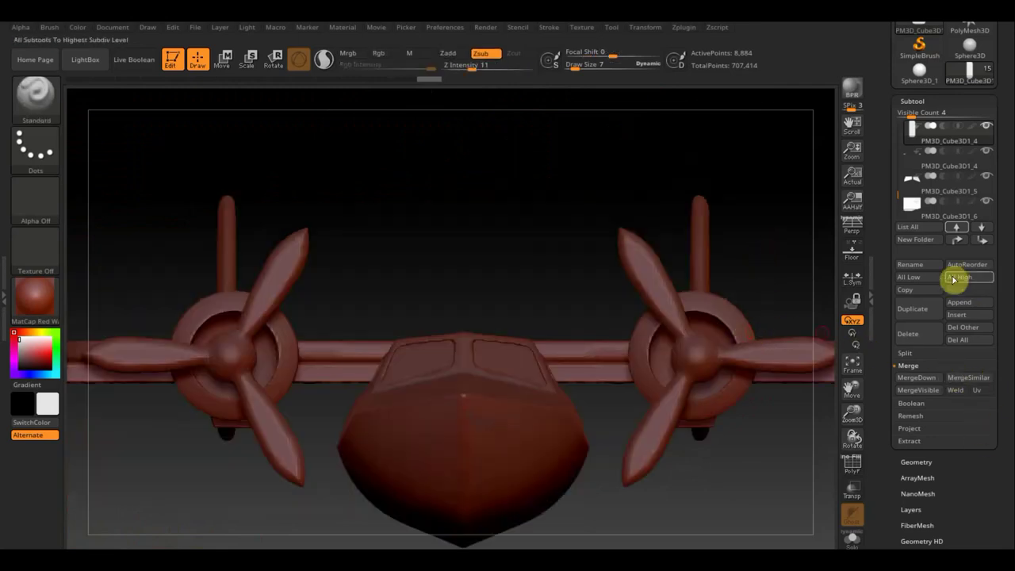
# Step: Append a Sphereinder3D cylinder as a new subtool and frame it in view
pyautogui.click(964, 304)
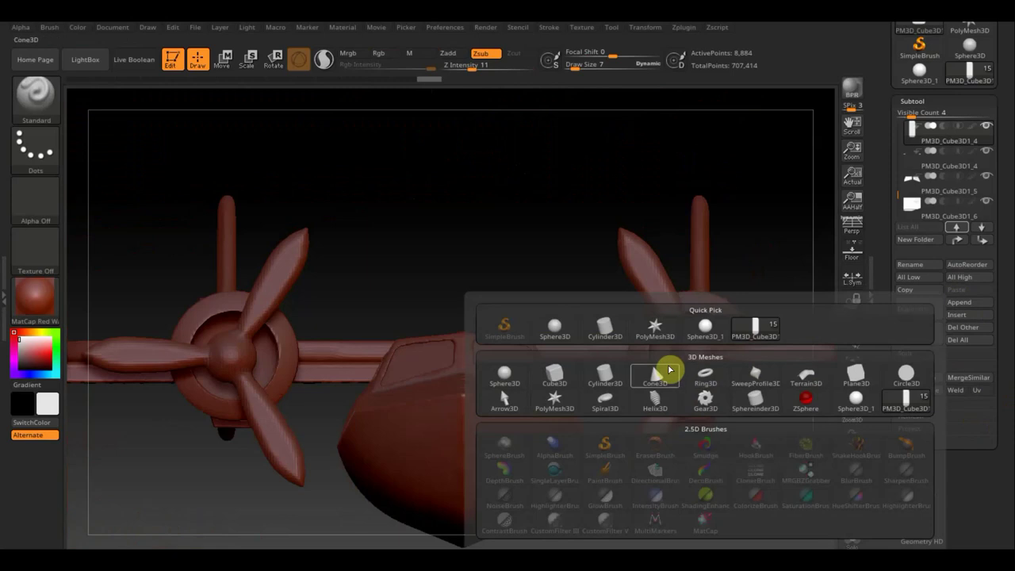
pyautogui.moveTo(755, 401)
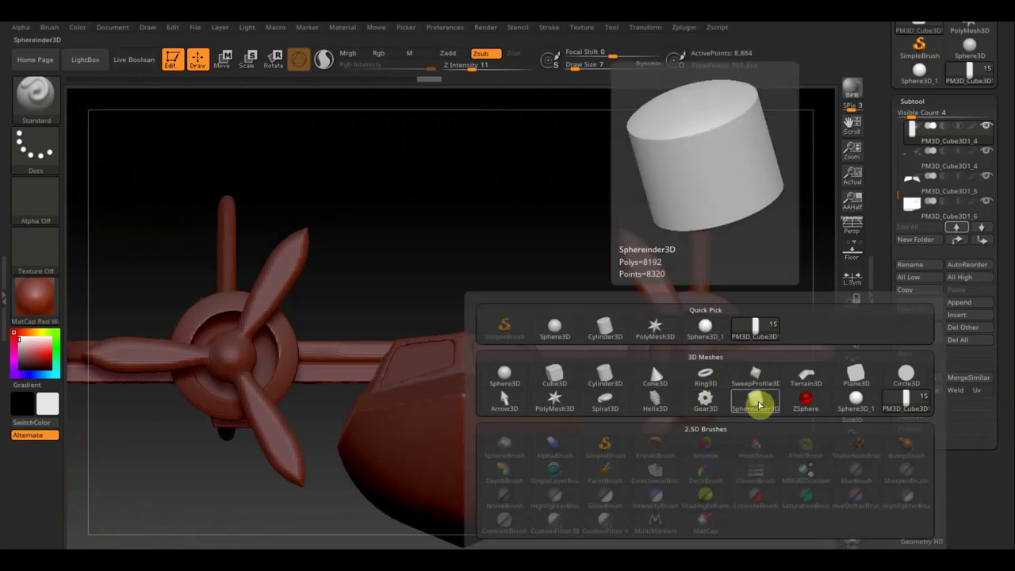
pyautogui.click(757, 404)
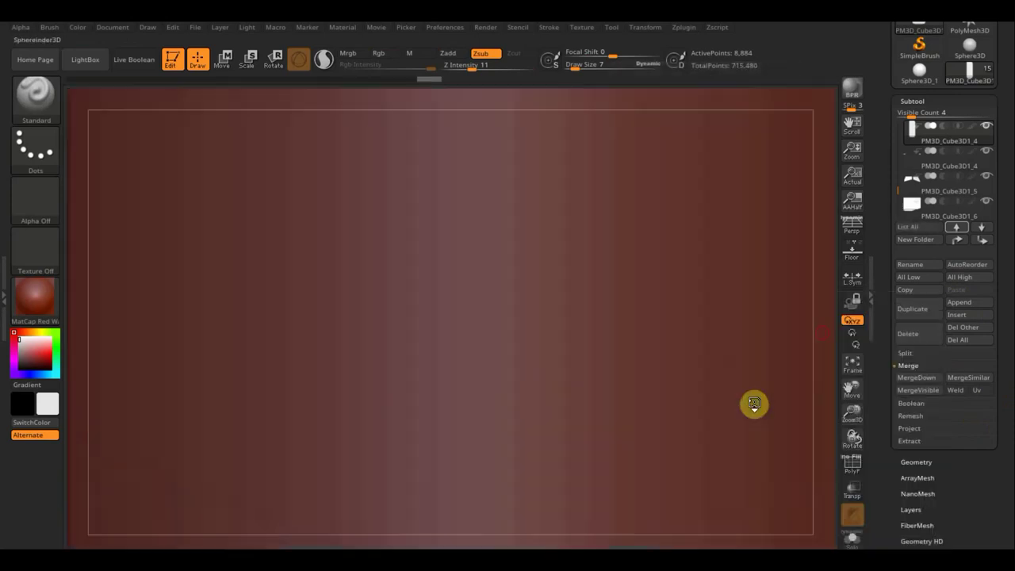
pyautogui.click(853, 366)
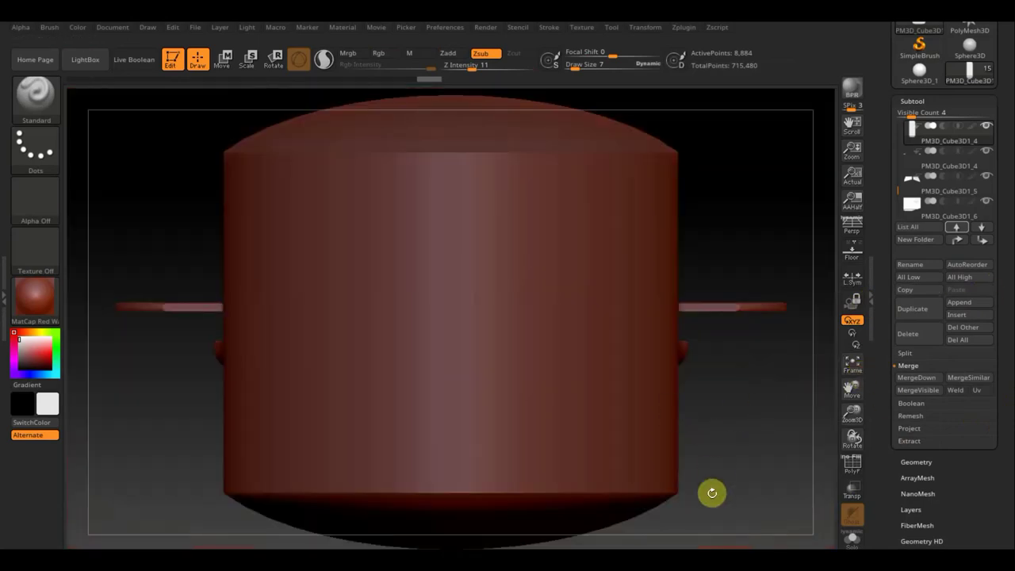
# Step: Select the PM3D_Sphereinder3D1_1 subtool and scale it down along Y into a flat disk
pyautogui.click(785, 519)
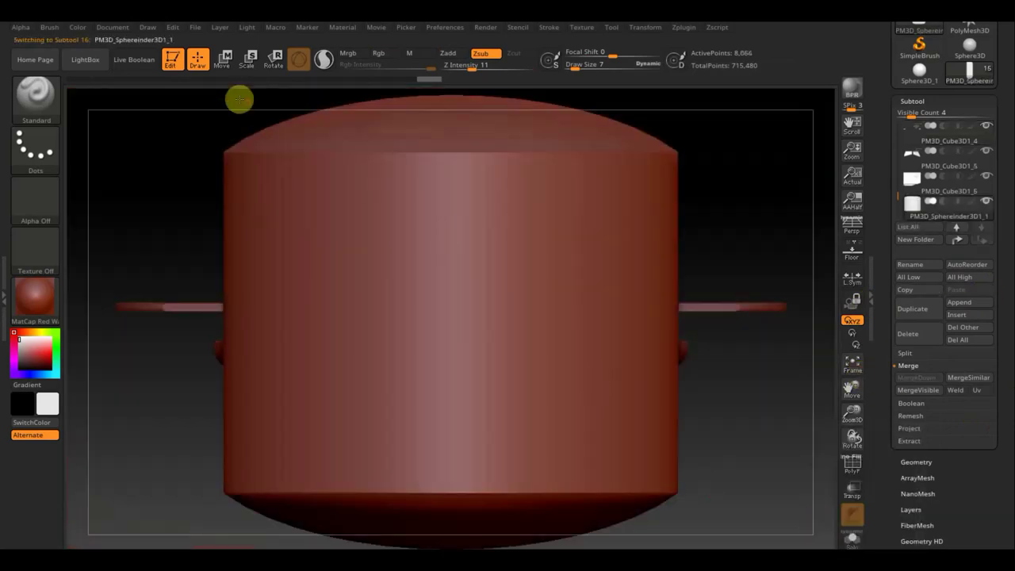
pyautogui.click(223, 59)
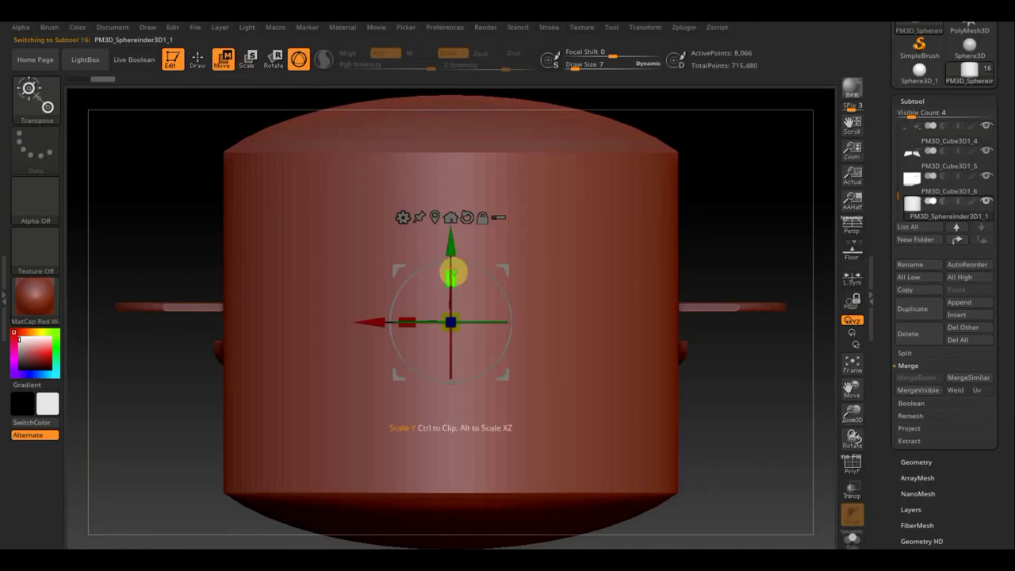
pyautogui.moveTo(453, 273)
pyautogui.mouseDown()
pyautogui.moveTo(458, 426)
pyautogui.moveTo(467, 335)
pyautogui.mouseUp()
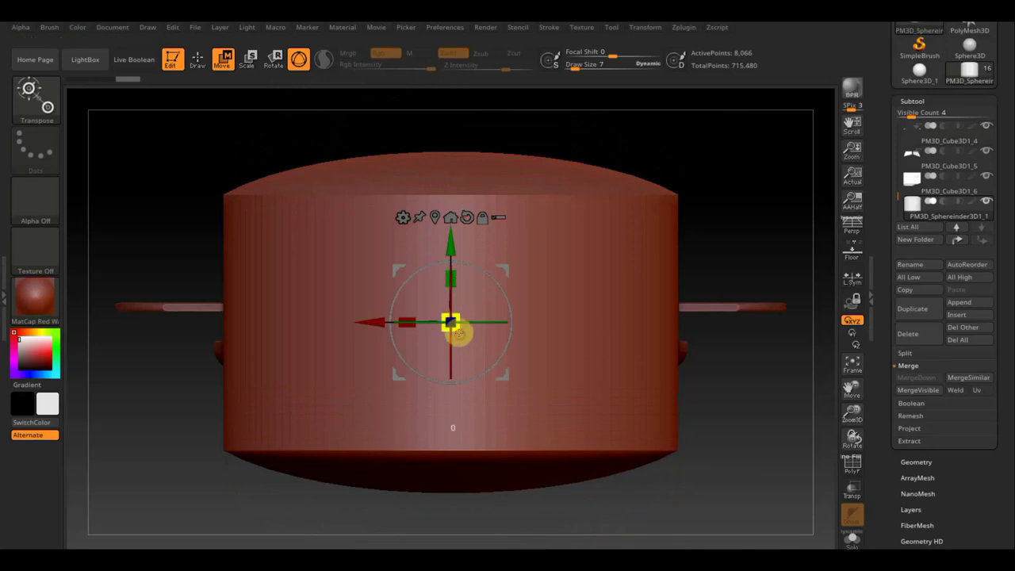
# Step: Narrow the disk and slice off its lower part with a horizontal TrimCurve line, leaving 3,070 points
pyautogui.moveTo(458, 333); pyautogui.dragTo(279, 151)
pyautogui.click(198, 58)
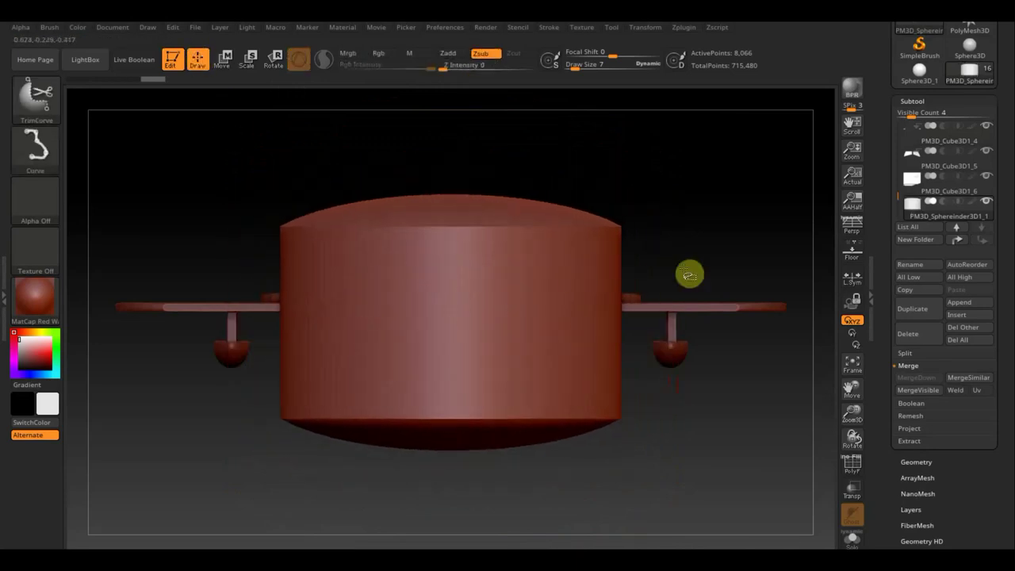
pyautogui.keyDown('ctrl'); pyautogui.keyDown('shift'); pyautogui.moveTo(770, 271); pyautogui.dragTo(150, 277); pyautogui.keyUp('shift'); pyautogui.keyUp('ctrl')
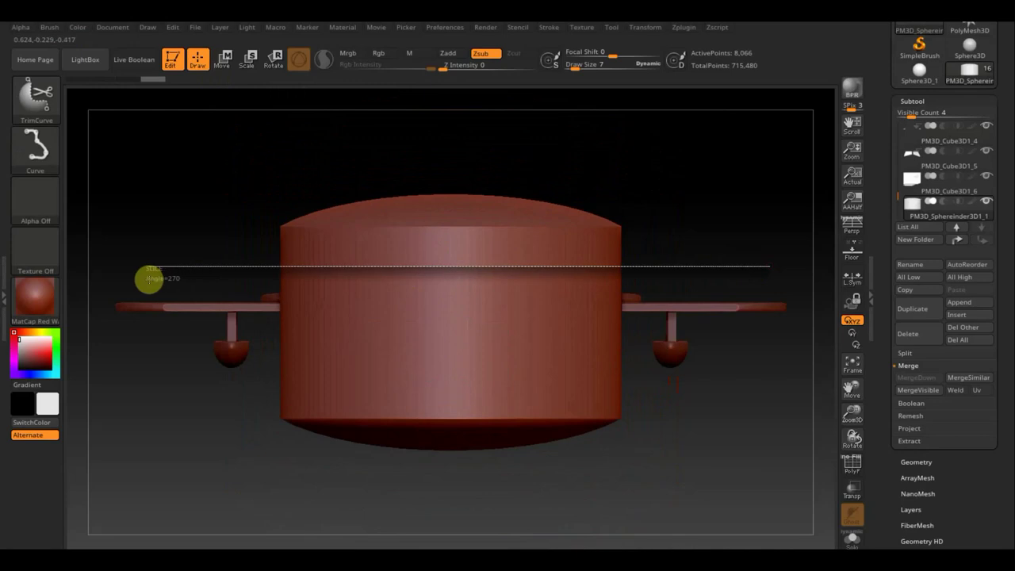
pyautogui.moveTo(680, 248)
pyautogui.mouseDown()
pyautogui.moveTo(682, 181)
pyautogui.moveTo(696, 235)
pyautogui.moveTo(682, 274)
pyautogui.moveTo(704, 236)
pyautogui.mouseUp()
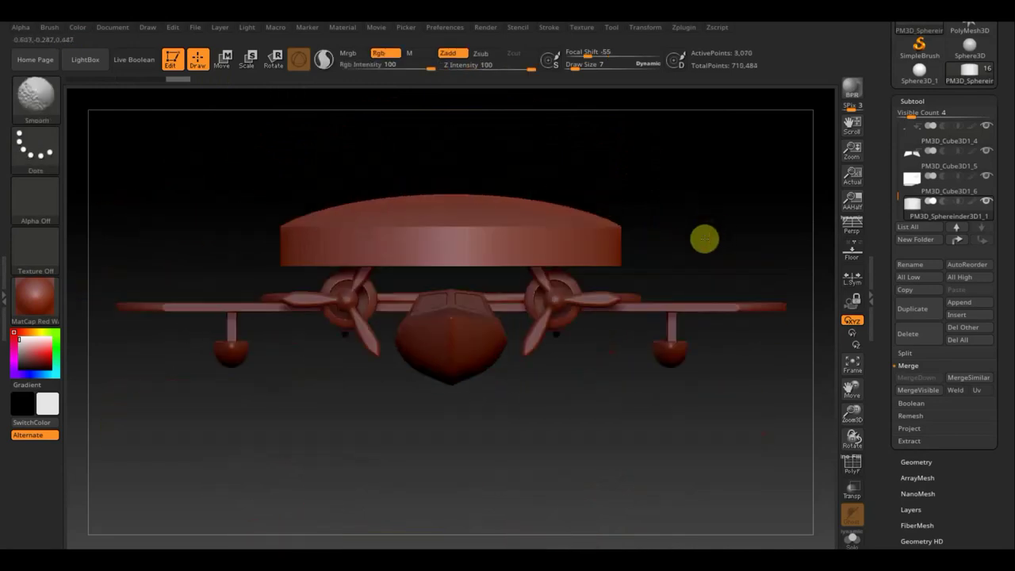
# Step: DynaMesh the domed cap at resolution 432, raising it to 201,188 active points
pyautogui.click(928, 464)
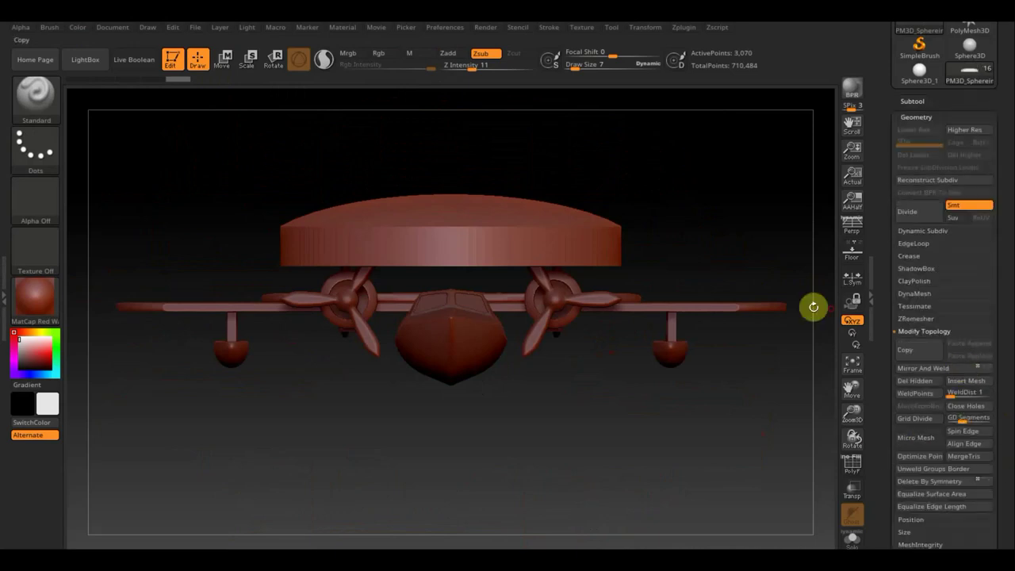
pyautogui.click(916, 293)
pyautogui.click(902, 332)
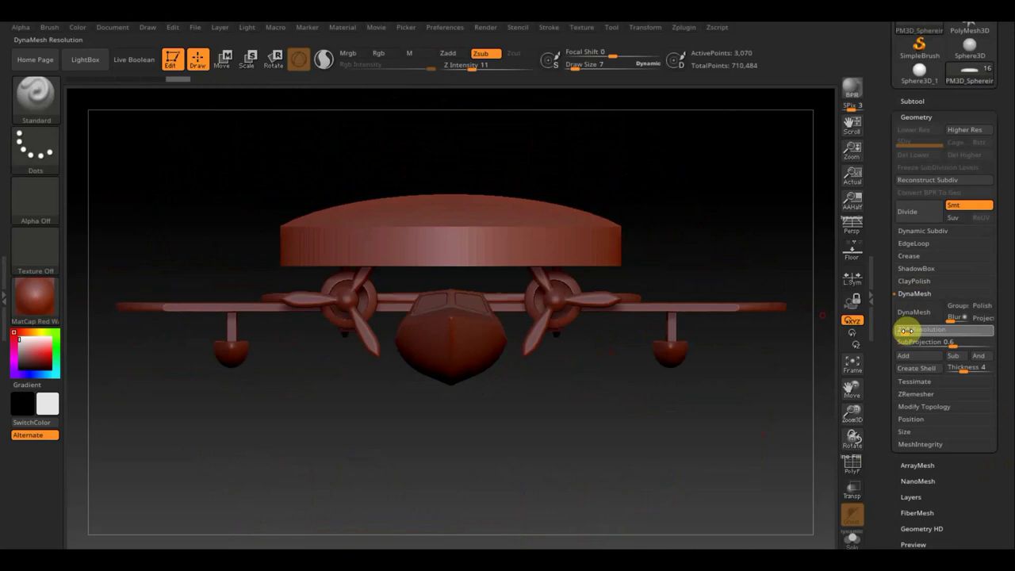
pyautogui.write('432')
pyautogui.press('Return')
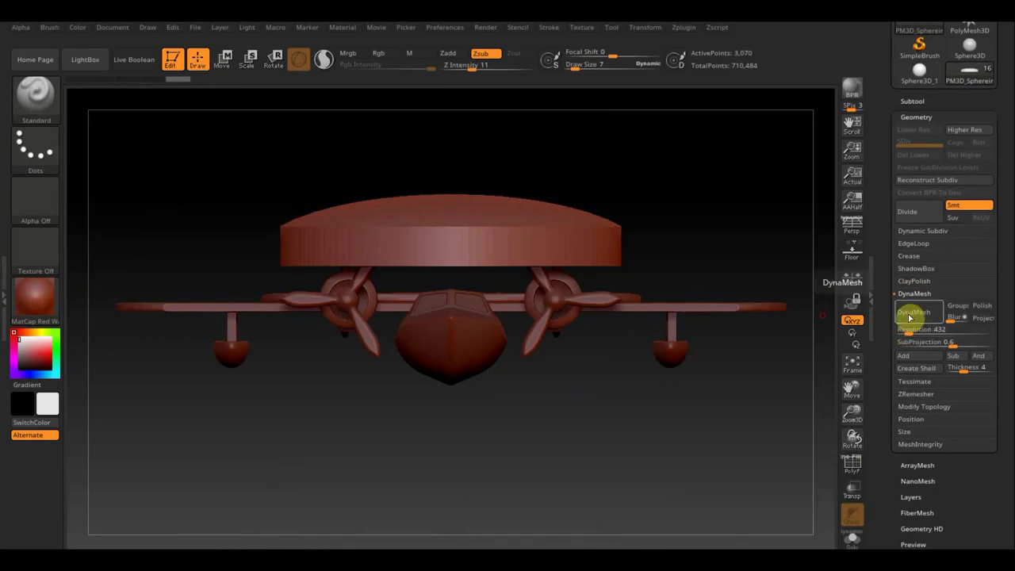
pyautogui.click(910, 314)
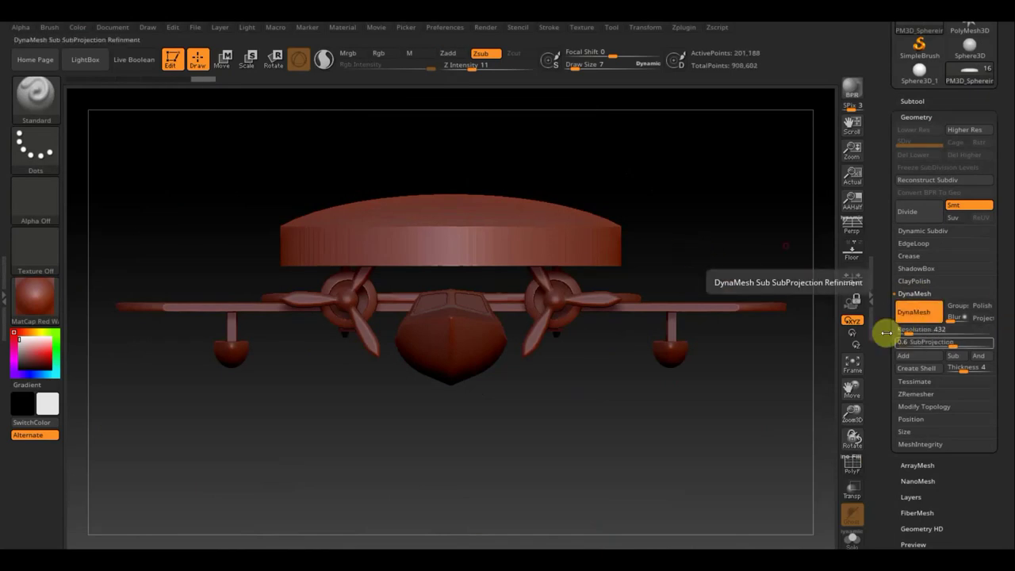
pyautogui.click(225, 58)
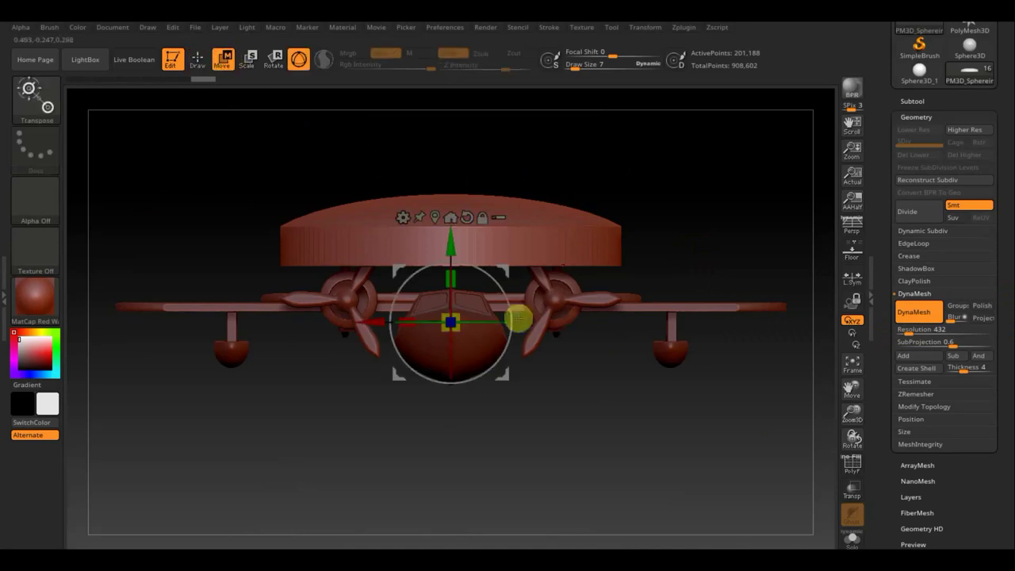
# Step: Tilt the disk about 18 degrees and shrink it to a small round part
pyautogui.moveTo(507, 294); pyautogui.dragTo(445, 252)
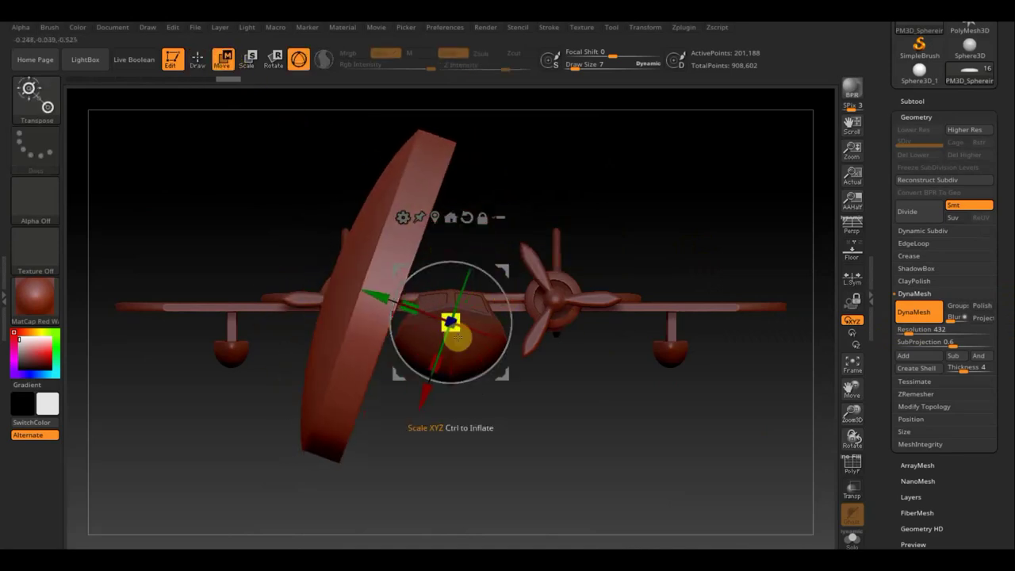
pyautogui.moveTo(457, 337)
pyautogui.mouseDown()
pyautogui.moveTo(364, 266)
pyautogui.moveTo(340, 290)
pyautogui.mouseUp()
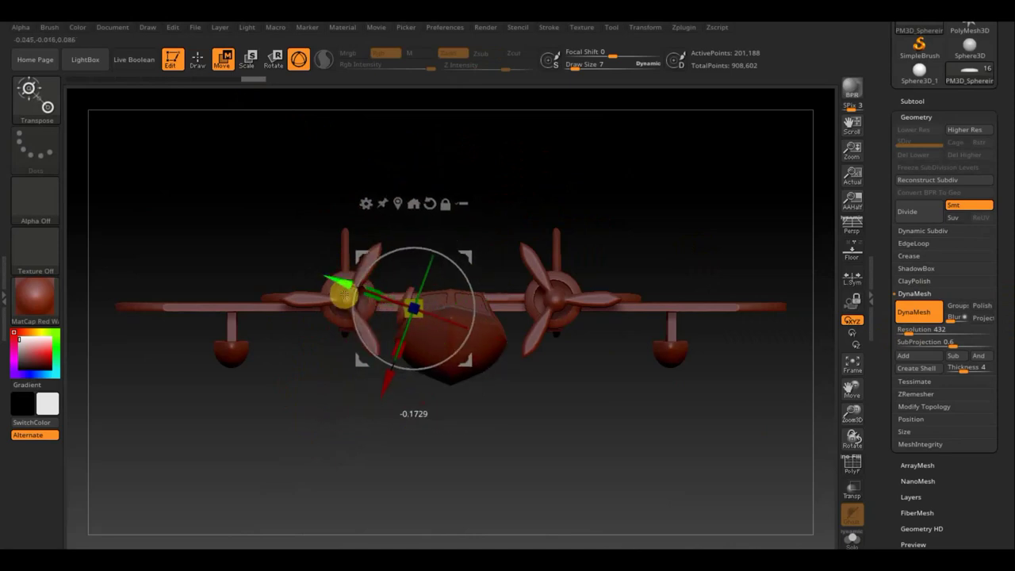
pyautogui.keyDown('ctrl'); pyautogui.moveTo(569, 215); pyautogui.dragTo(657, 346, button='right'); pyautogui.keyUp('ctrl')
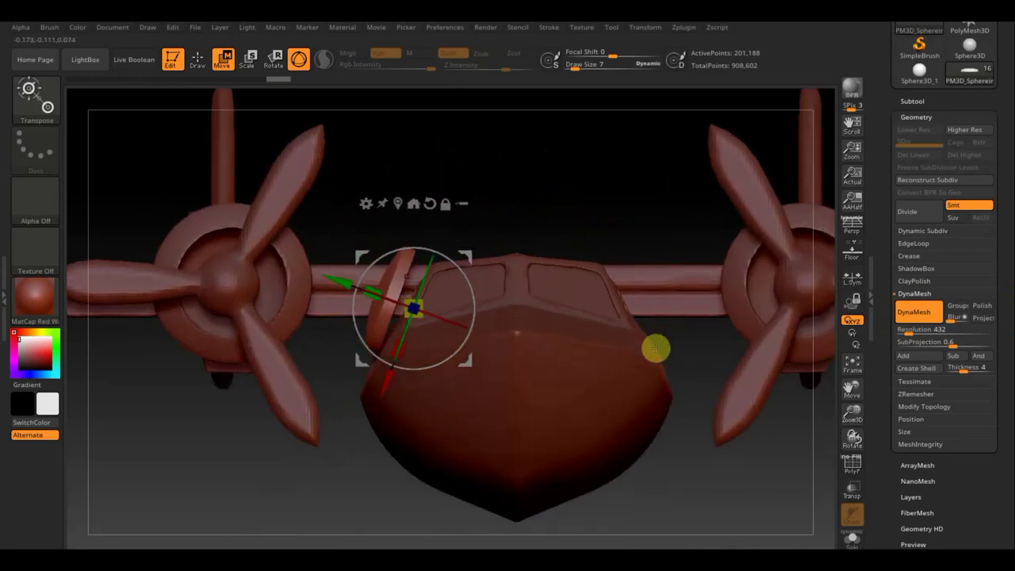
pyautogui.moveTo(692, 356)
pyautogui.mouseDown()
pyautogui.moveTo(697, 517)
pyautogui.moveTo(718, 501)
pyautogui.moveTo(550, 362)
pyautogui.mouseUp()
# Step: Move the small disk into a round opening on the fuselage side and shrink it slightly
pyautogui.moveTo(412, 406); pyautogui.dragTo(413, 208)
pyautogui.moveTo(285, 326)
pyautogui.keyDown('alt'); pyautogui.mouseDown()
pyautogui.moveTo(304, 480)
pyautogui.moveTo(447, 306)
pyautogui.mouseUp(); pyautogui.keyUp('alt')
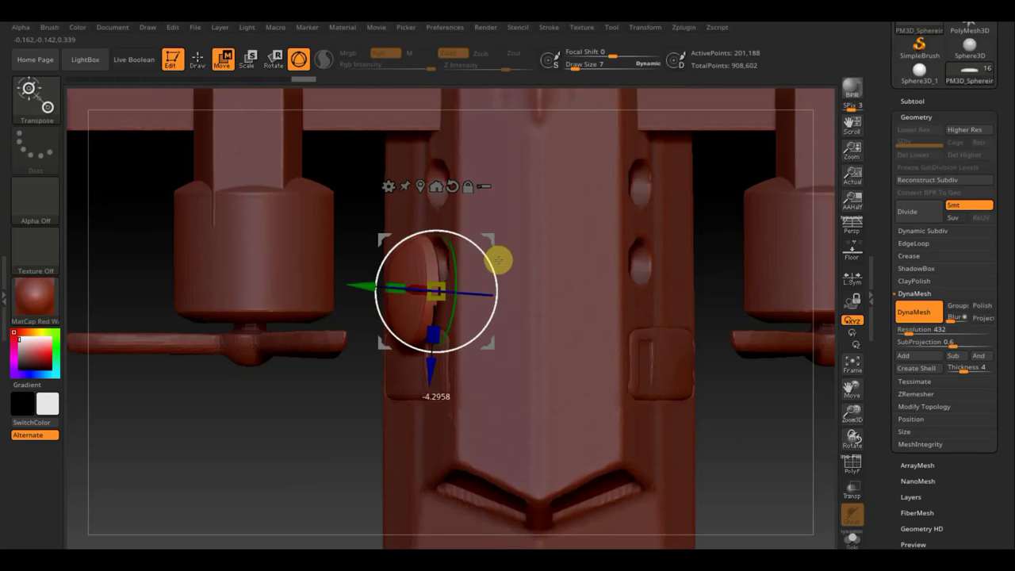
pyautogui.moveTo(356, 289); pyautogui.dragTo(388, 290)
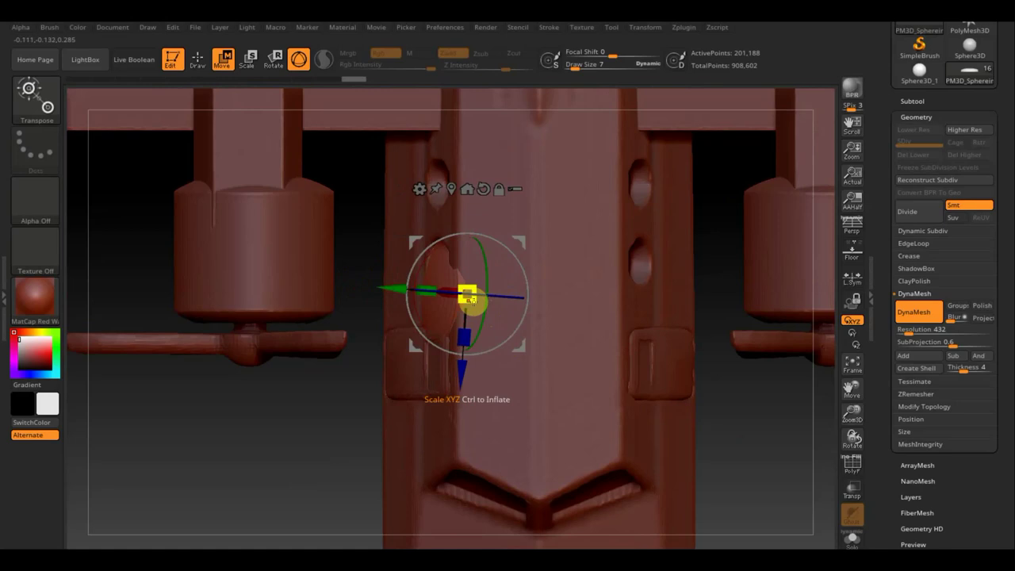
pyautogui.moveTo(472, 299); pyautogui.dragTo(467, 294)
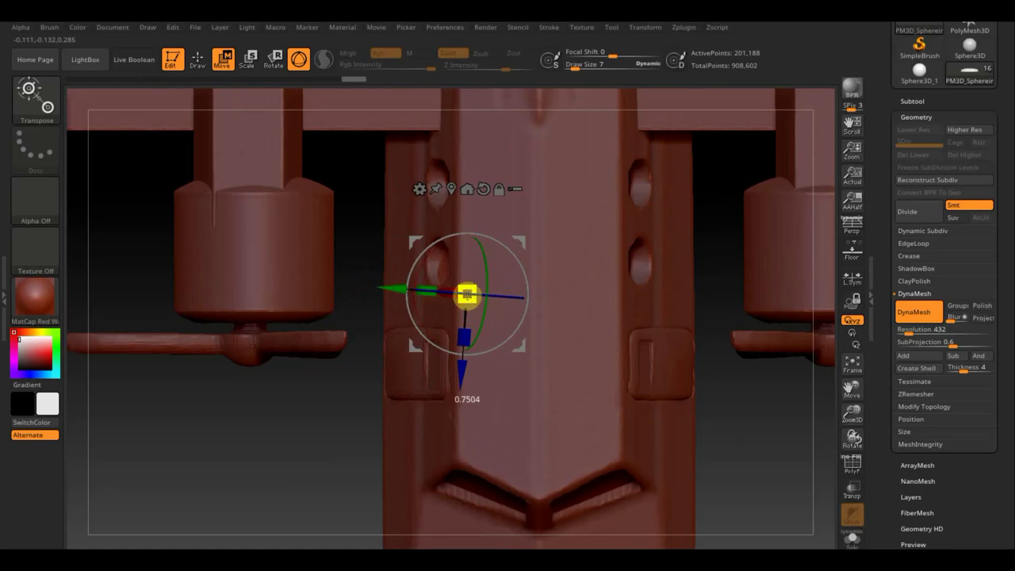
pyautogui.moveTo(752, 431)
pyautogui.mouseDown()
pyautogui.moveTo(770, 384)
pyautogui.moveTo(785, 462)
pyautogui.mouseUp()
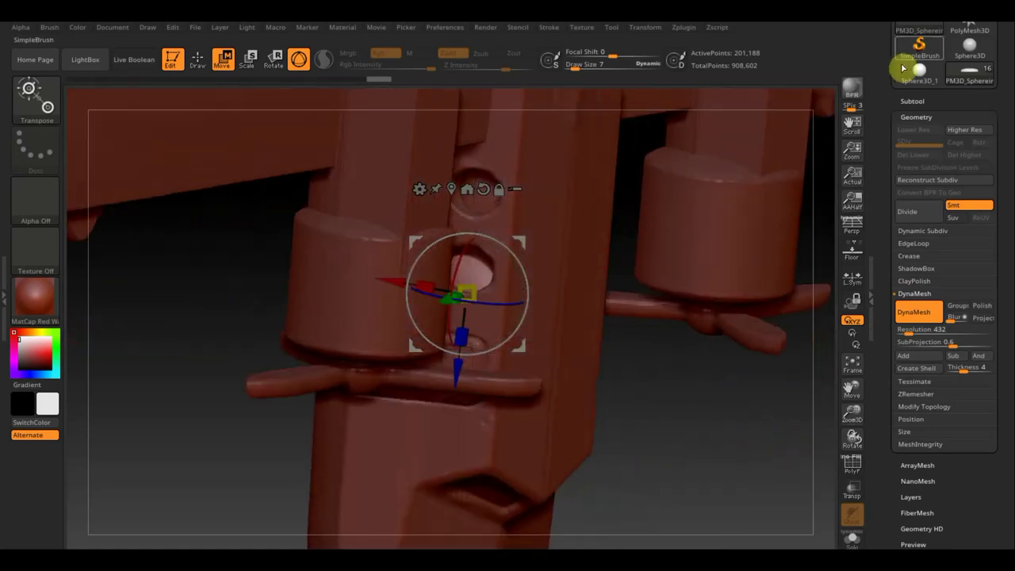
pyautogui.click(911, 101)
pyautogui.moveTo(948, 208)
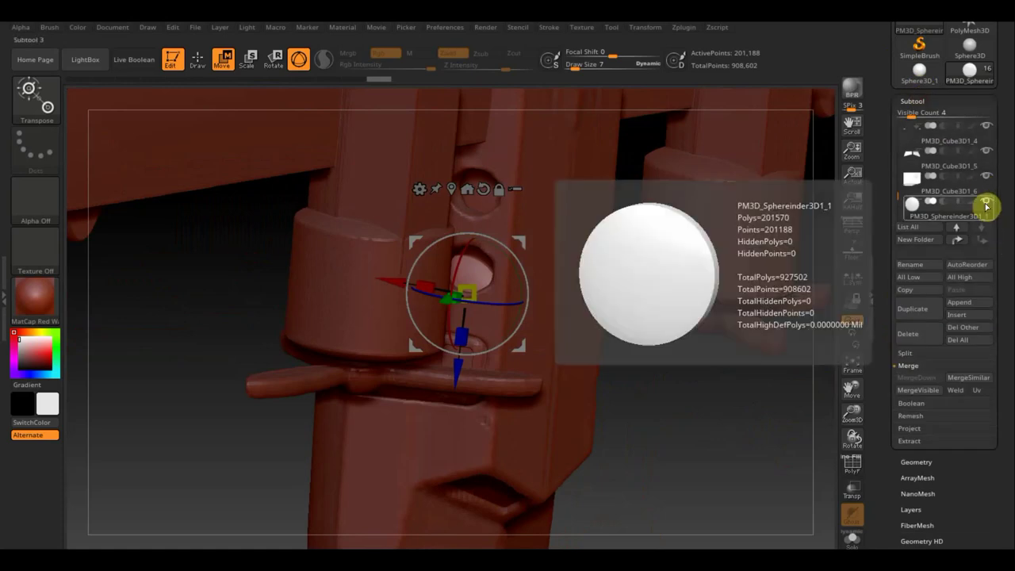
# Step: Show only the disk subtool and reselect it as the active subtool with the gizmo
pyautogui.keyDown('shift'); pyautogui.click(987, 205); pyautogui.keyUp('shift')
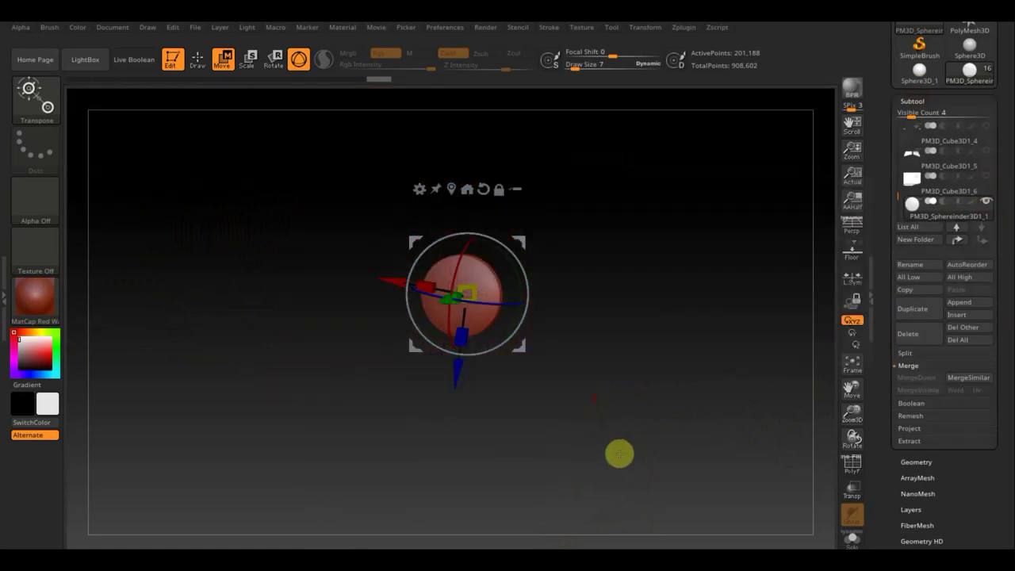
pyautogui.press('F1')
pyautogui.click(460, 483)
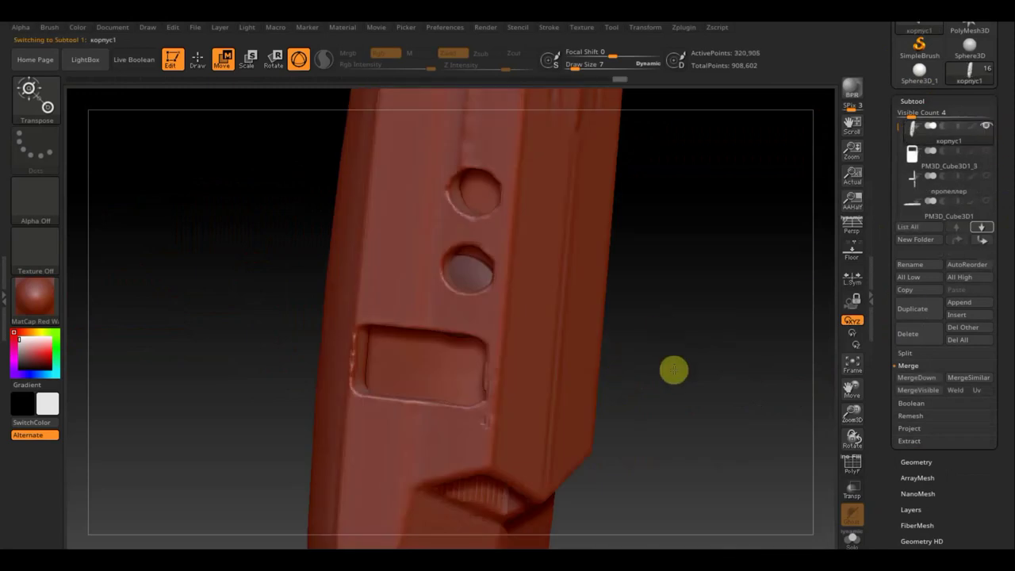
pyautogui.press('F1')
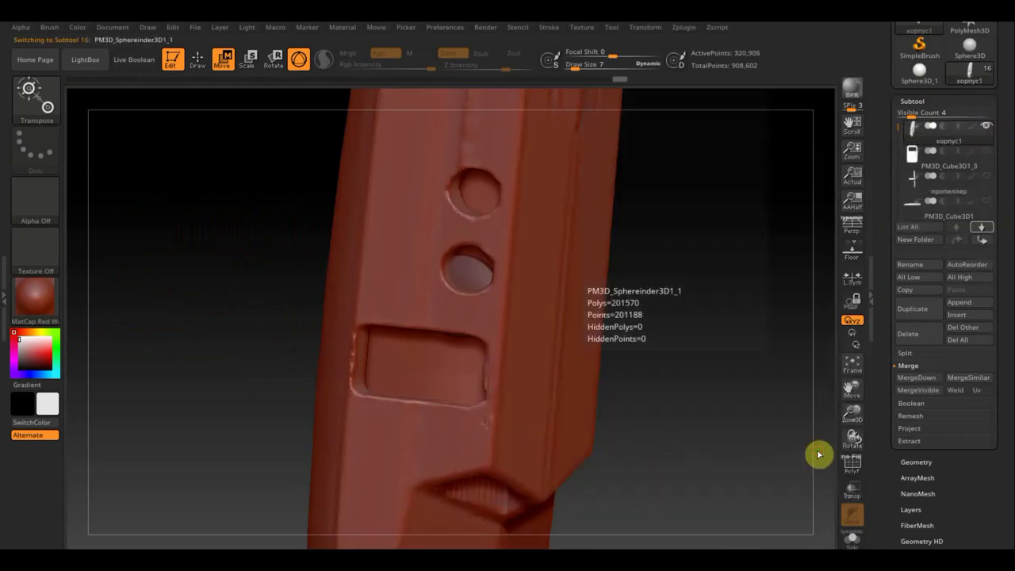
pyautogui.keyDown('shift'); pyautogui.moveTo(698, 295); pyautogui.dragTo(677, 283); pyautogui.keyUp('shift')
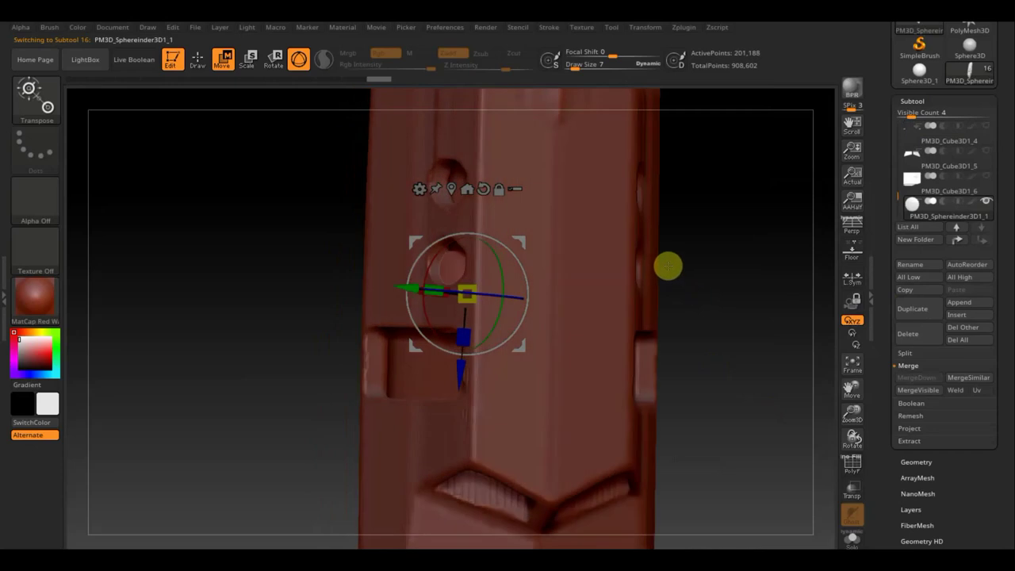
# Step: Nudge the disk left and up and shrink it a little on the hull side
pyautogui.moveTo(423, 288); pyautogui.dragTo(387, 282)
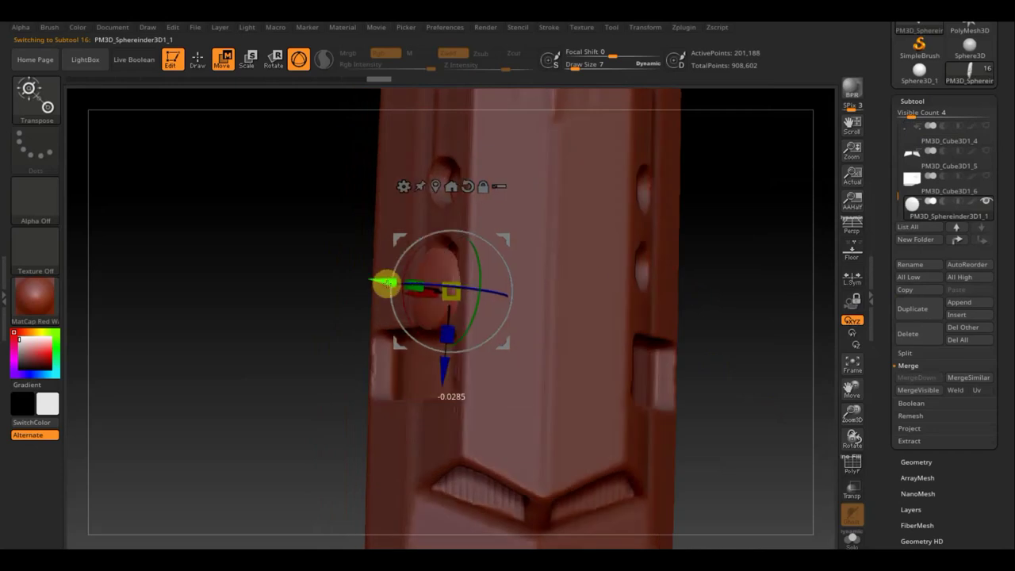
pyautogui.moveTo(452, 384); pyautogui.dragTo(455, 356)
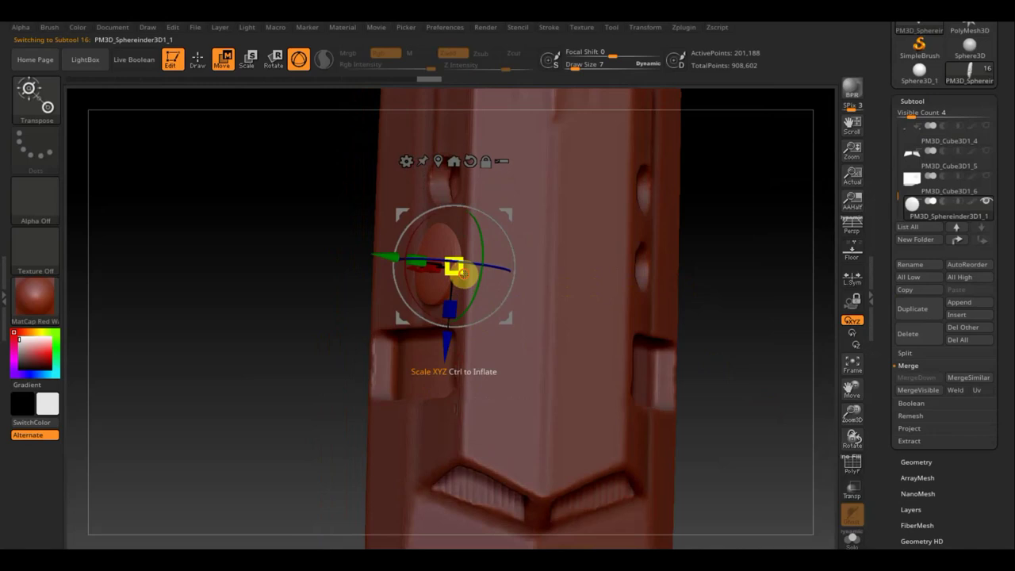
pyautogui.moveTo(463, 273); pyautogui.dragTo(459, 269)
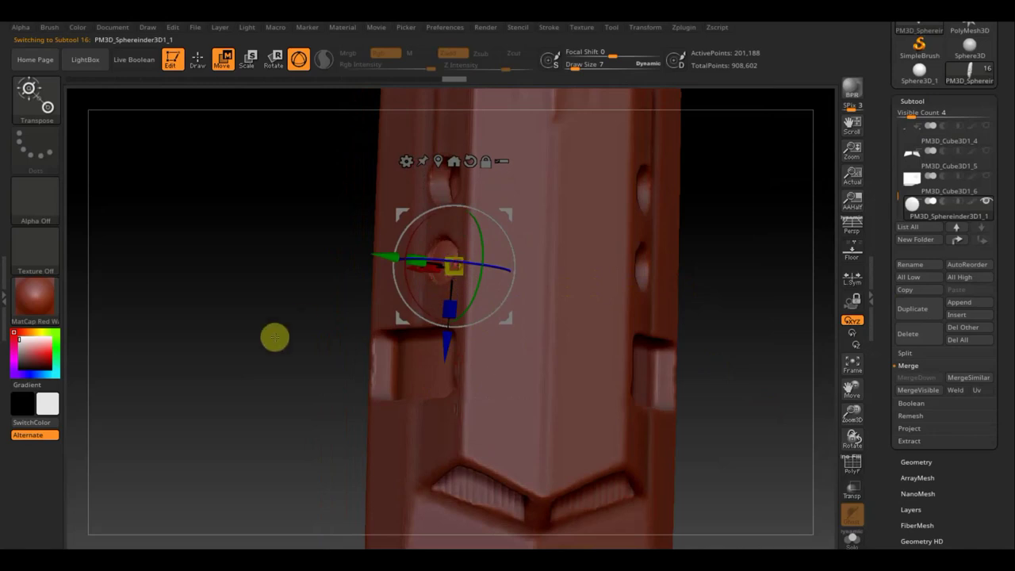
pyautogui.moveTo(274, 335); pyautogui.dragTo(281, 347)
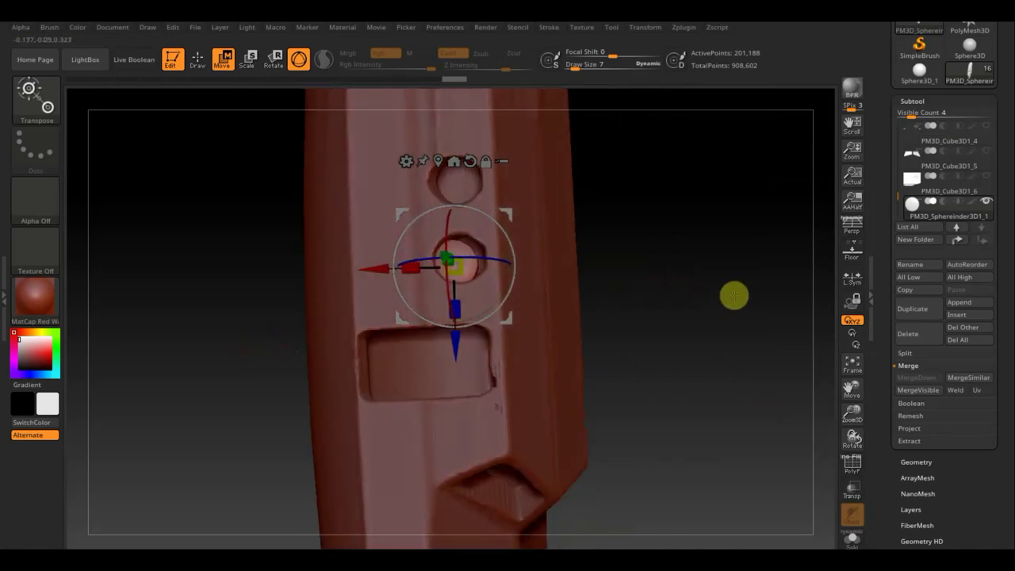
pyautogui.moveTo(734, 295)
pyautogui.mouseDown()
pyautogui.moveTo(731, 338)
pyautogui.moveTo(666, 340)
pyautogui.mouseUp()
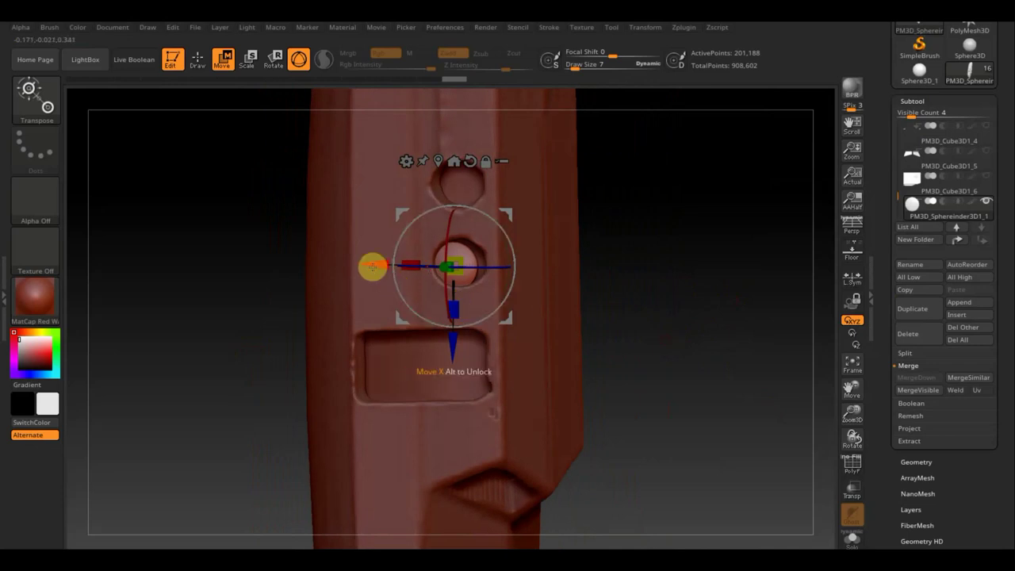
# Step: Fine-tune the sphere cutter along X, Z and Y so it sits in the middle round hole
pyautogui.moveTo(371, 267); pyautogui.dragTo(384, 265)
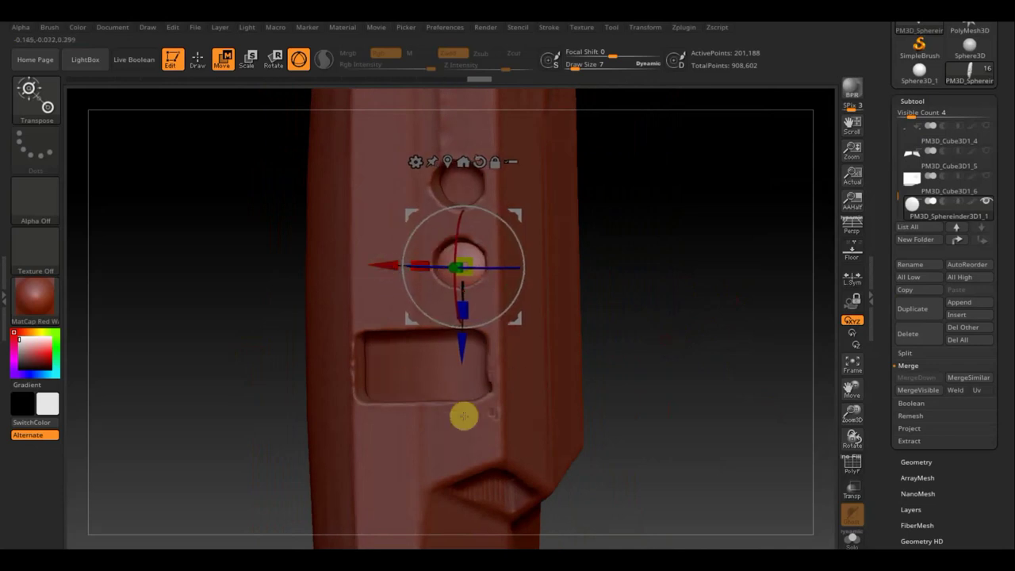
pyautogui.moveTo(463, 351); pyautogui.dragTo(463, 345)
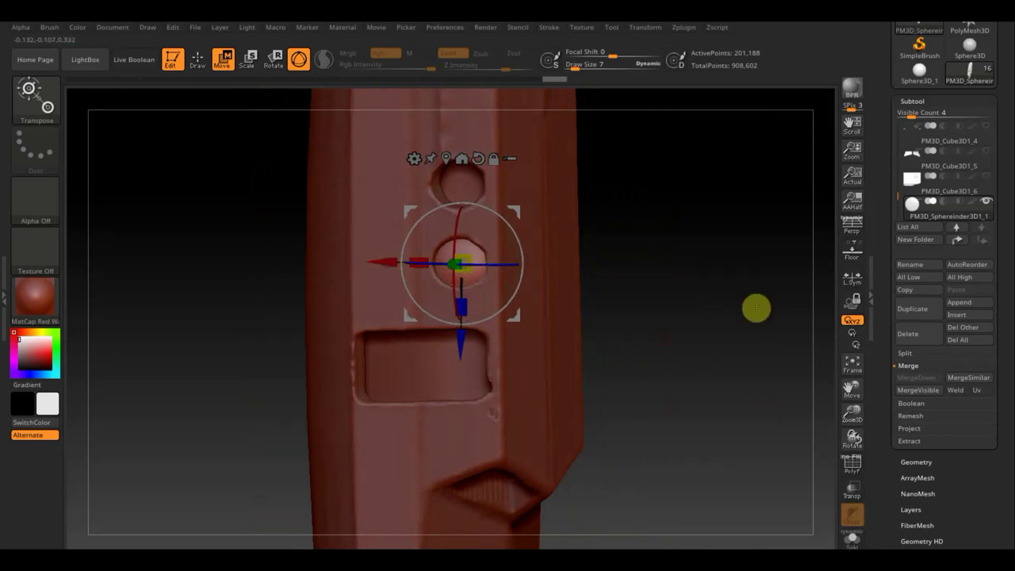
pyautogui.moveTo(754, 306)
pyautogui.mouseDown()
pyautogui.moveTo(746, 301)
pyautogui.moveTo(758, 279)
pyautogui.moveTo(736, 275)
pyautogui.moveTo(757, 207)
pyautogui.mouseUp()
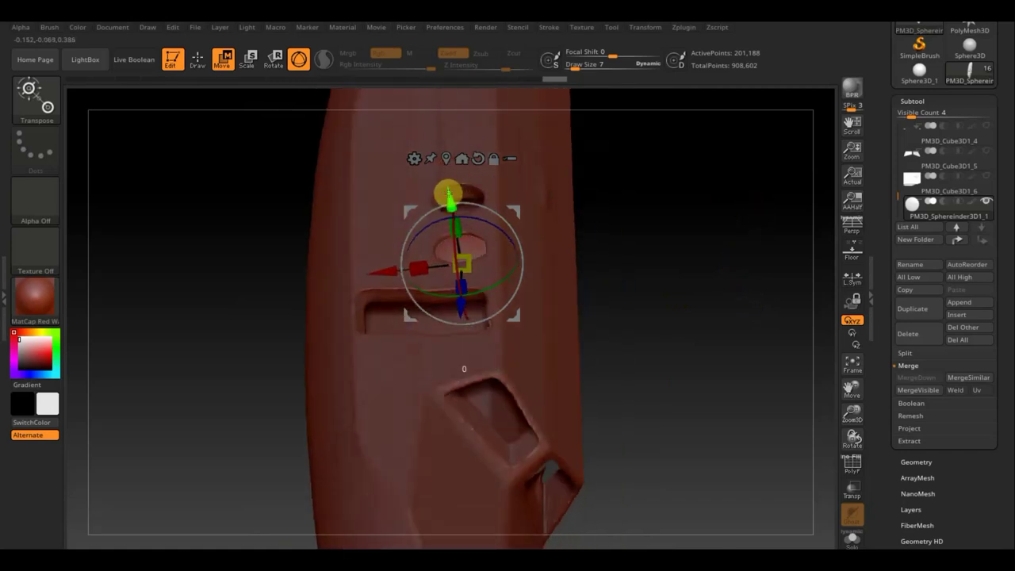
pyautogui.moveTo(448, 193); pyautogui.dragTo(449, 195)
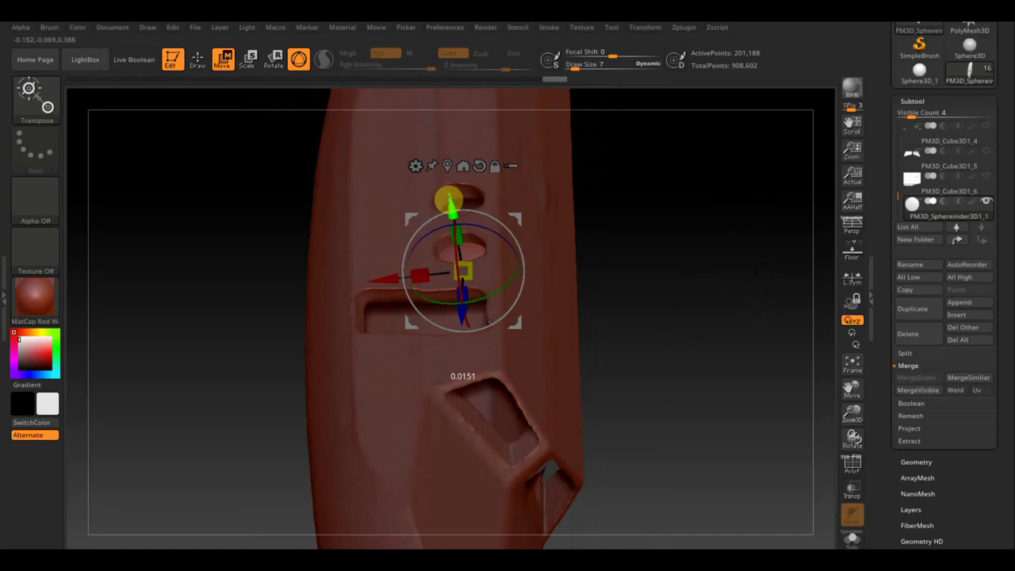
pyautogui.moveTo(595, 206)
pyautogui.mouseDown()
pyautogui.moveTo(690, 322)
pyautogui.moveTo(687, 340)
pyautogui.moveTo(672, 323)
pyautogui.moveTo(675, 265)
pyautogui.moveTo(687, 267)
pyautogui.moveTo(675, 285)
pyautogui.mouseUp()
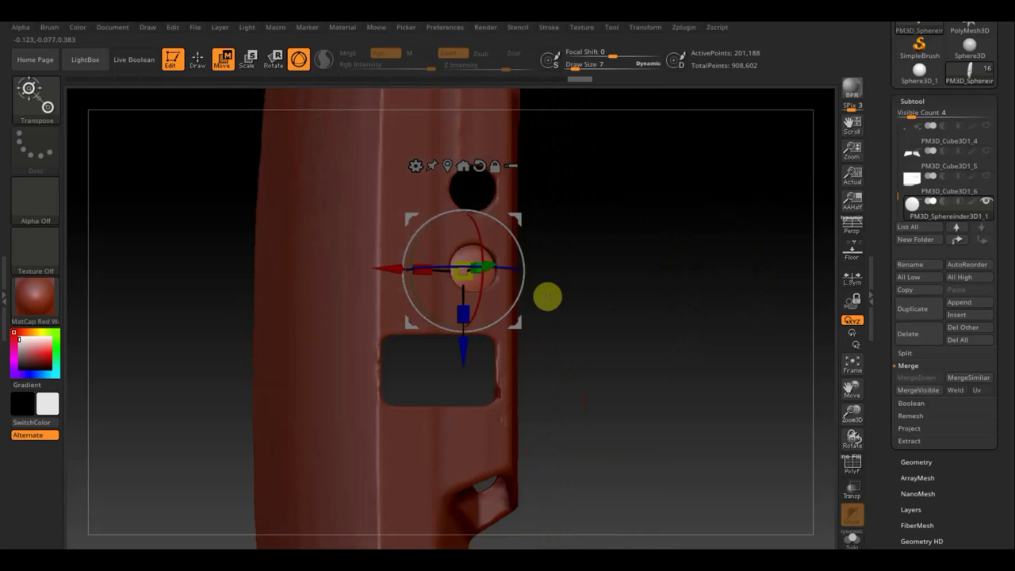
# Step: Duplicate the sphere cutter along Z into the upper round hole and nudge the copy into place
pyautogui.press('ctrl')
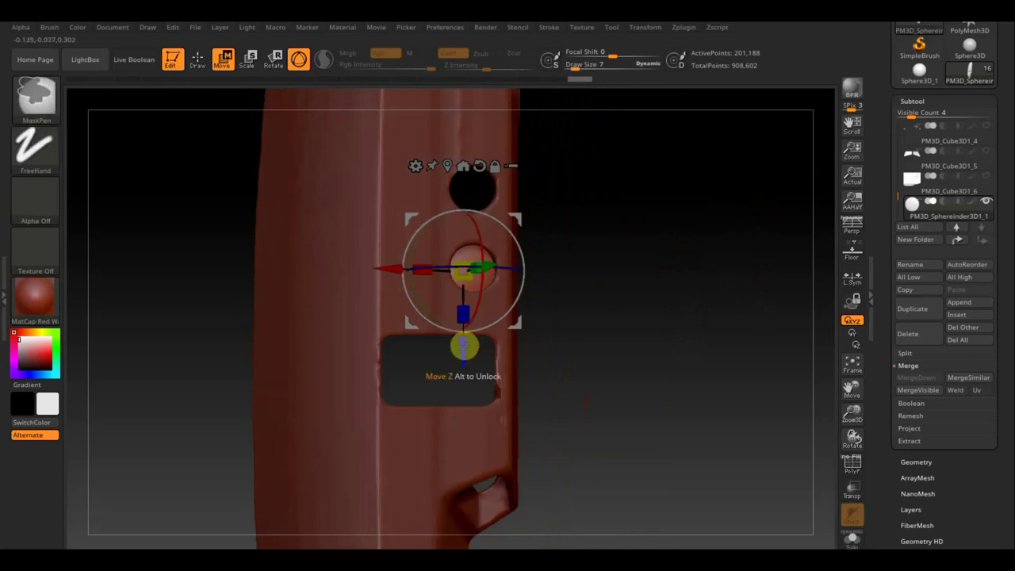
pyautogui.keyDown('ctrl'); pyautogui.moveTo(464, 347); pyautogui.dragTo(471, 272); pyautogui.keyUp('ctrl')
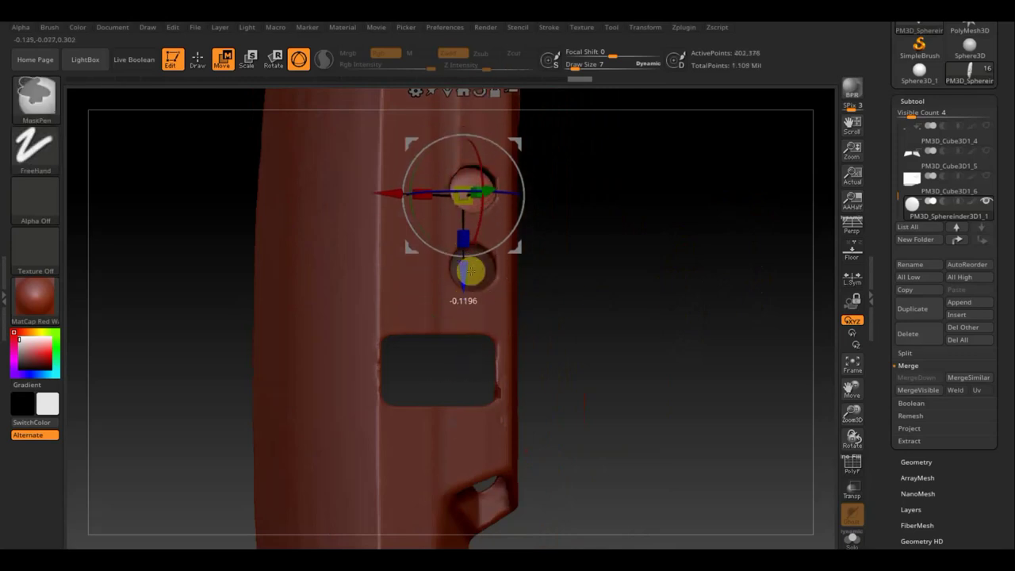
pyautogui.moveTo(618, 253)
pyautogui.mouseDown()
pyautogui.moveTo(605, 201)
pyautogui.moveTo(608, 218)
pyautogui.moveTo(555, 179)
pyautogui.mouseUp()
pyautogui.moveTo(426, 133); pyautogui.dragTo(414, 135)
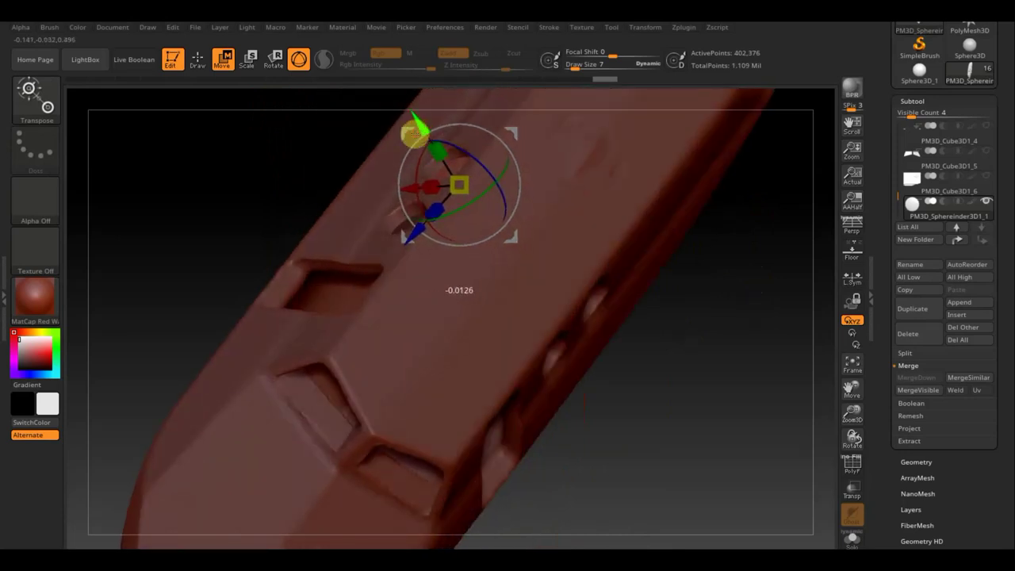
pyautogui.moveTo(702, 324); pyautogui.dragTo(733, 349)
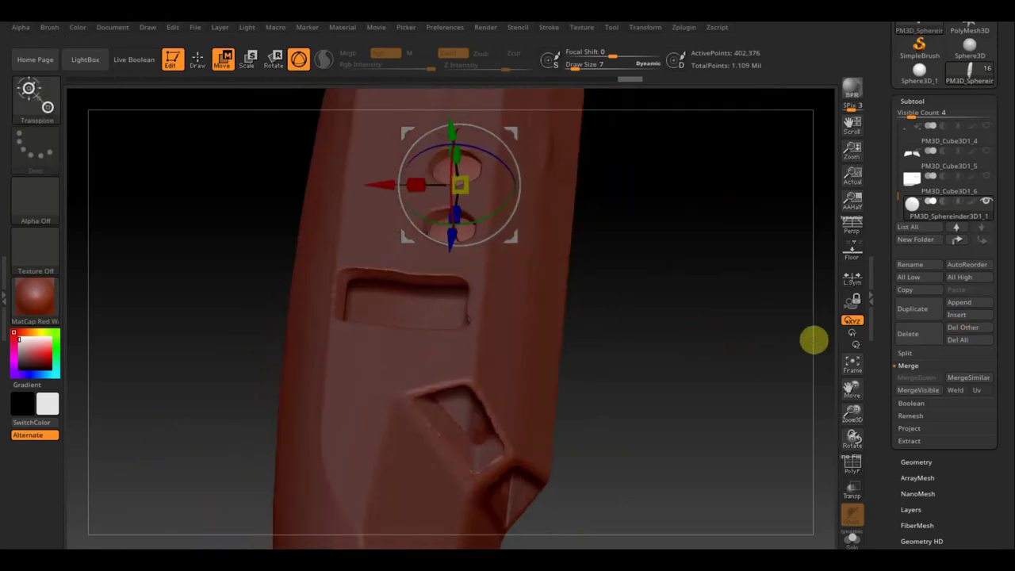
# Step: Mirror And Weld the sphere cutters so round caps appear on both hull sides
pyautogui.click(915, 458)
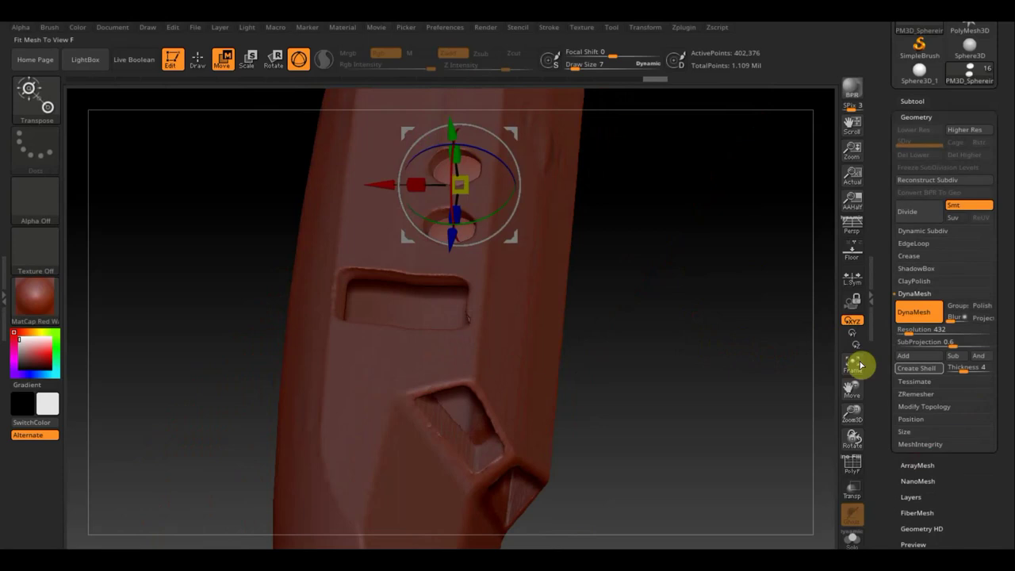
pyautogui.click(947, 407)
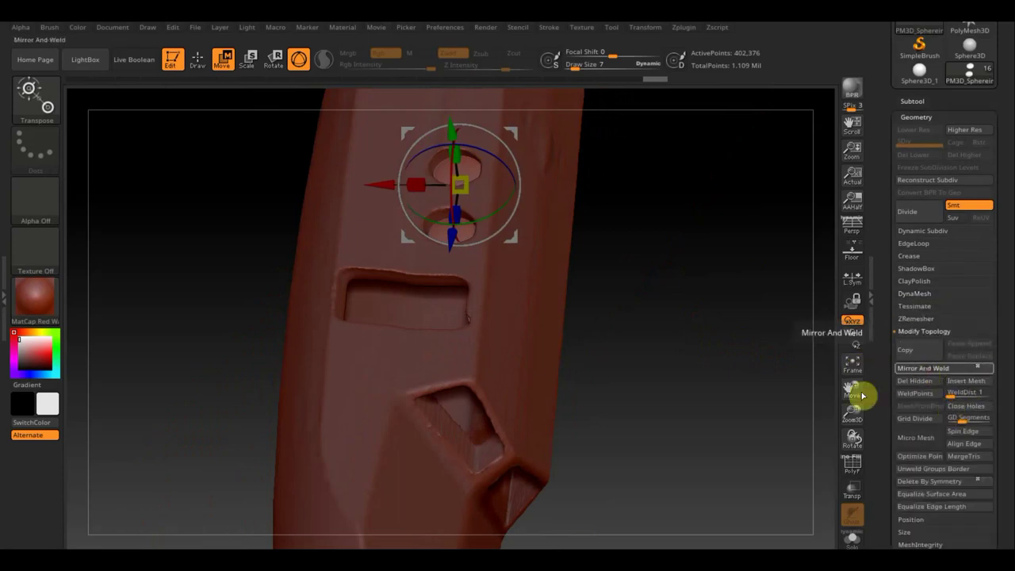
pyautogui.moveTo(718, 404)
pyautogui.mouseDown()
pyautogui.moveTo(642, 265)
pyautogui.moveTo(683, 446)
pyautogui.moveTo(684, 482)
pyautogui.moveTo(670, 483)
pyautogui.moveTo(693, 478)
pyautogui.moveTo(686, 468)
pyautogui.moveTo(602, 478)
pyautogui.moveTo(602, 524)
pyautogui.mouseUp()
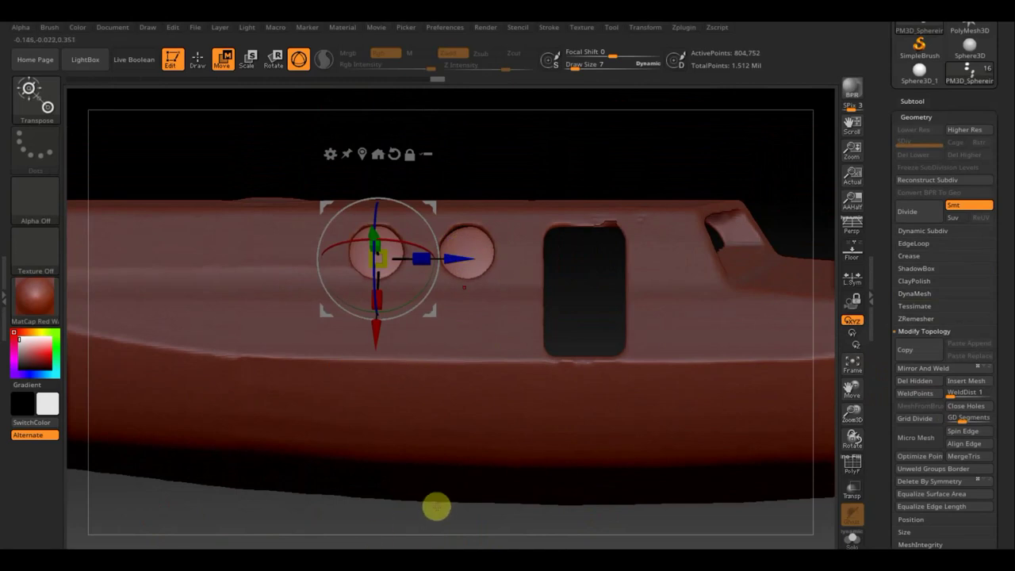
pyautogui.keyDown('alt'); pyautogui.moveTo(431, 508); pyautogui.dragTo(389, 348); pyautogui.keyUp('alt')
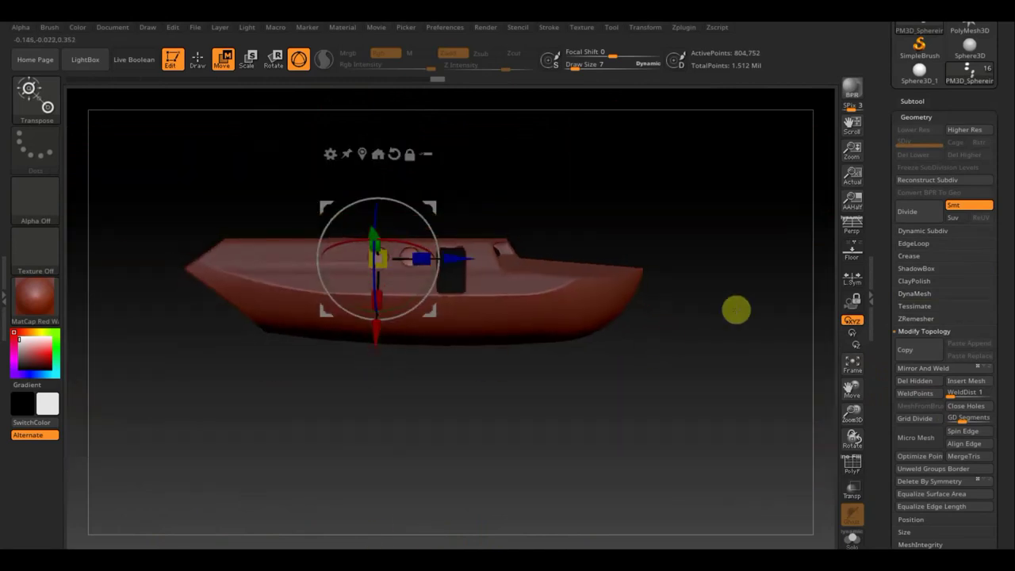
# Step: Unhide all the seaplane's subtools and save the project with Ctrl+S
pyautogui.click(910, 100)
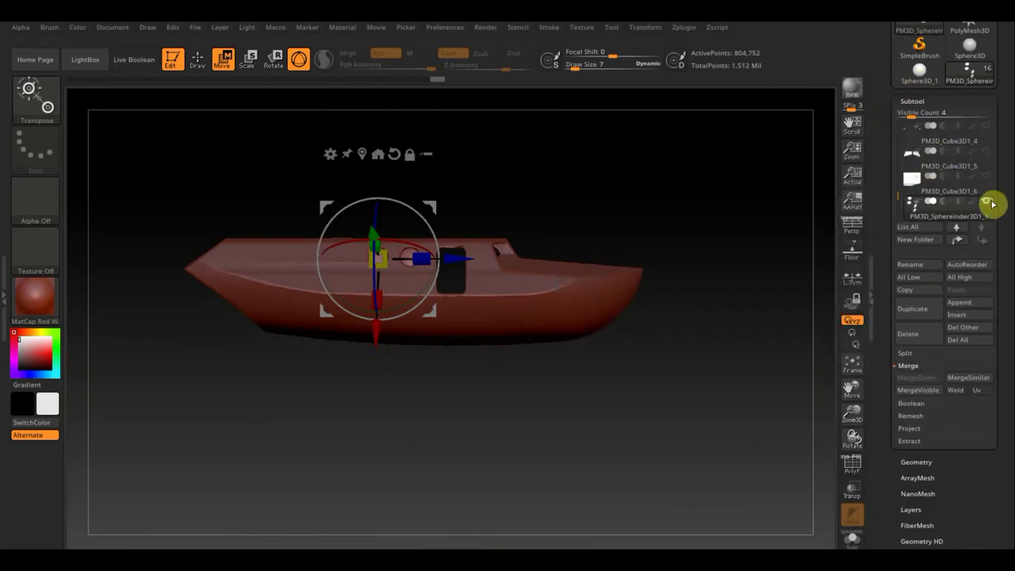
pyautogui.click(986, 203)
pyautogui.click(985, 203)
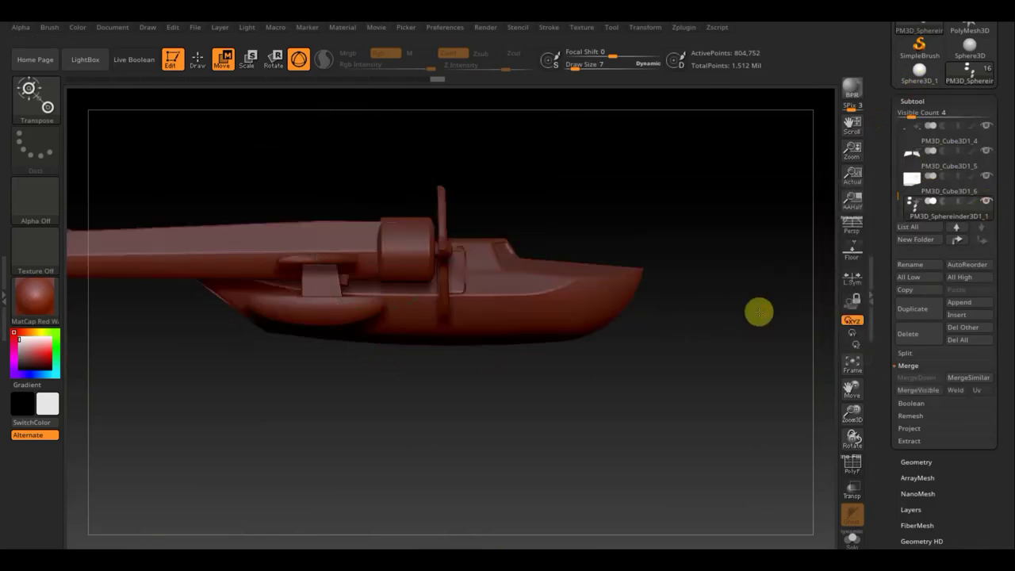
pyautogui.moveTo(759, 310)
pyautogui.mouseDown()
pyautogui.moveTo(655, 315)
pyautogui.moveTo(749, 314)
pyautogui.mouseUp()
pyautogui.hotkey('ctrl', 's')
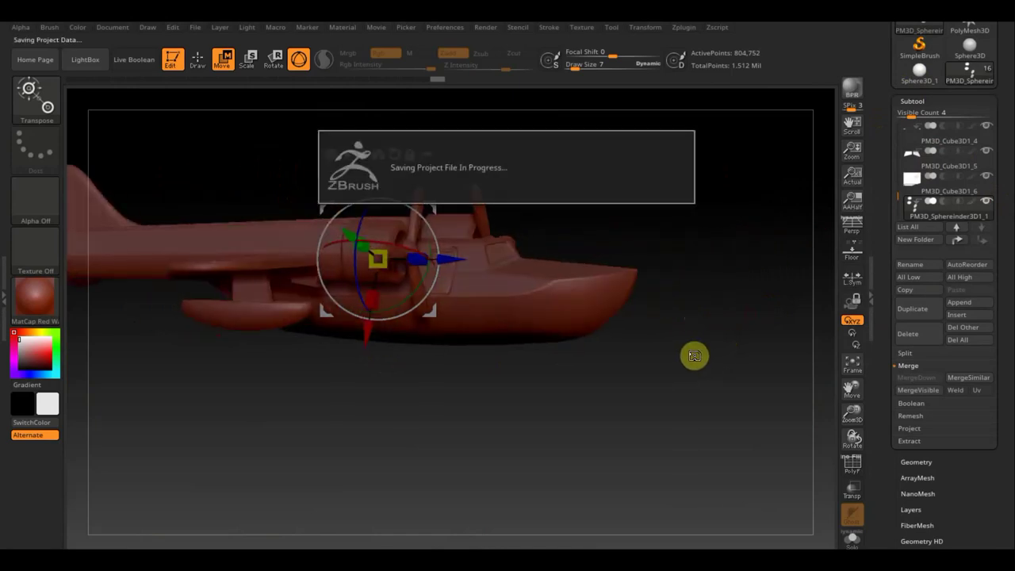
# Step: Orbit to a straight top view showing the whole seaplane
pyautogui.moveTo(680, 356)
pyautogui.mouseDown()
pyautogui.moveTo(761, 354)
pyautogui.moveTo(722, 366)
pyautogui.moveTo(719, 320)
pyautogui.moveTo(689, 277)
pyautogui.moveTo(705, 404)
pyautogui.moveTo(688, 377)
pyautogui.moveTo(686, 396)
pyautogui.moveTo(670, 342)
pyautogui.moveTo(674, 425)
pyautogui.mouseUp()
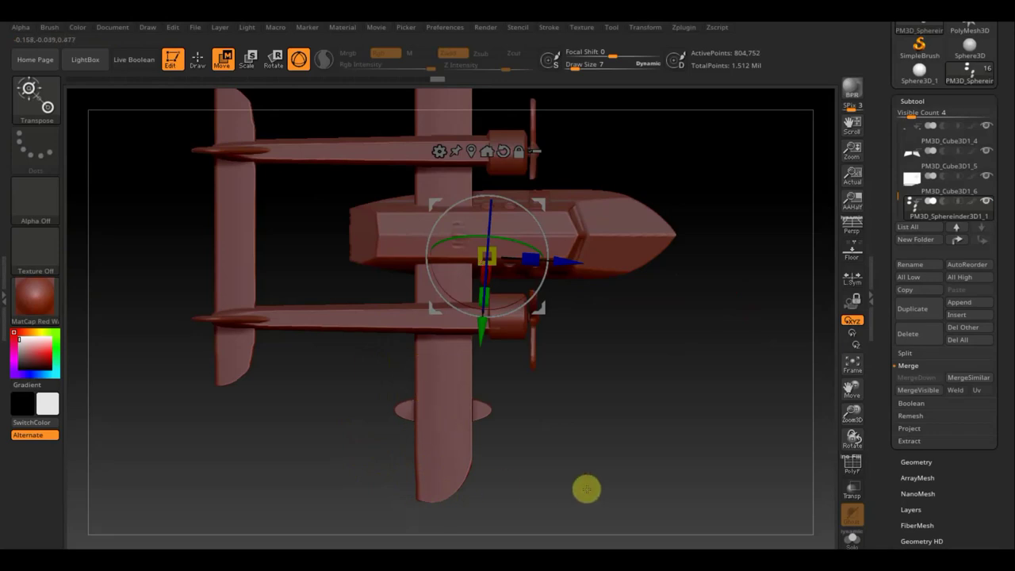
pyautogui.moveTo(584, 487); pyautogui.dragTo(597, 336)
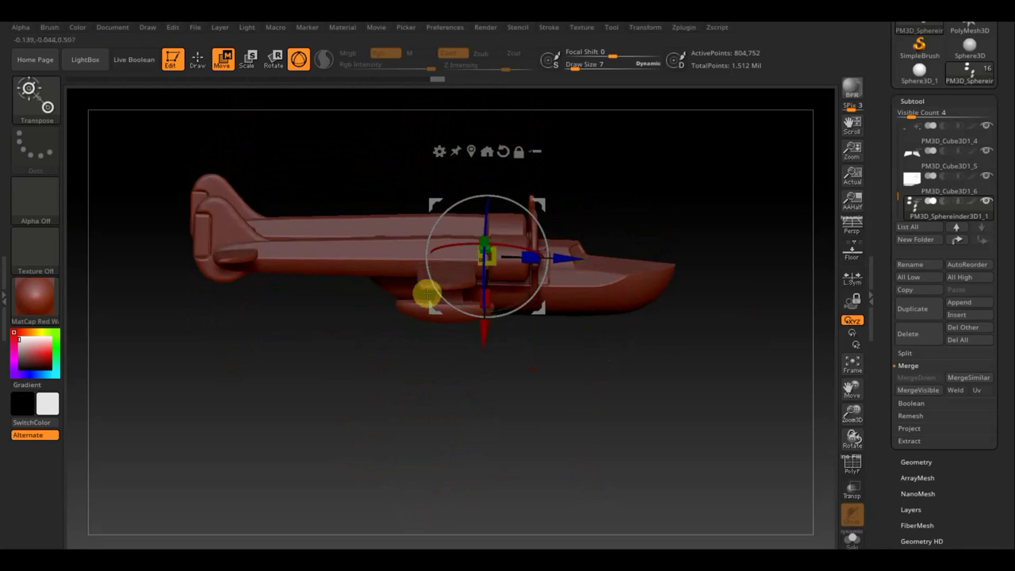
pyautogui.moveTo(383, 338)
pyautogui.mouseDown()
pyautogui.moveTo(417, 421)
pyautogui.moveTo(413, 477)
pyautogui.mouseUp()
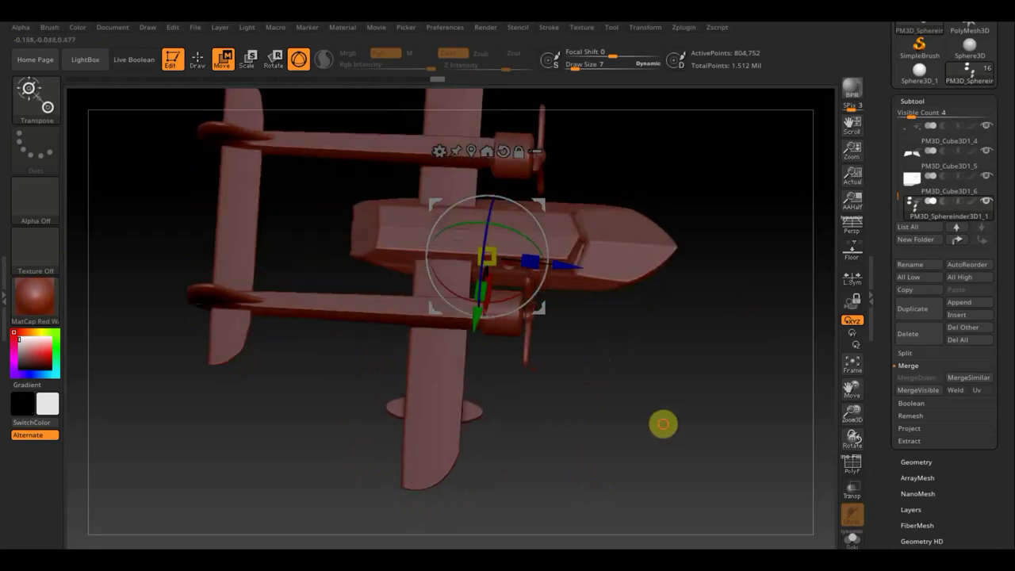
pyautogui.moveTo(662, 421)
pyautogui.keyDown('shift'); pyautogui.mouseDown()
pyautogui.moveTo(664, 441)
pyautogui.moveTo(698, 399)
pyautogui.moveTo(616, 408)
pyautogui.moveTo(620, 431)
pyautogui.mouseUp(); pyautogui.keyUp('shift')
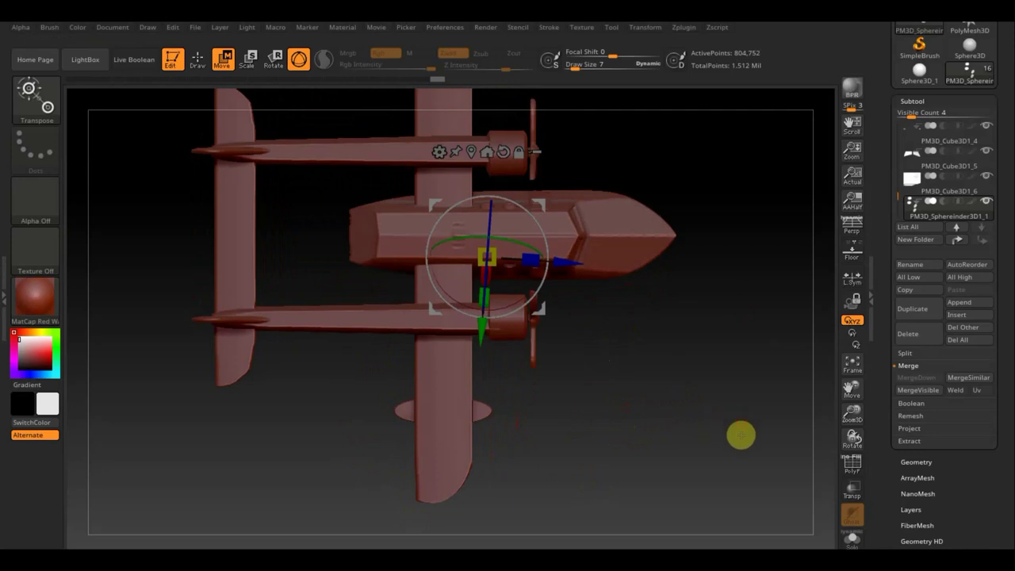
pyautogui.moveTo(741, 433)
pyautogui.keyDown('alt'); pyautogui.mouseDown()
pyautogui.moveTo(717, 365)
pyautogui.moveTo(735, 420)
pyautogui.moveTo(728, 413)
pyautogui.mouseUp(); pyautogui.keyUp('alt')
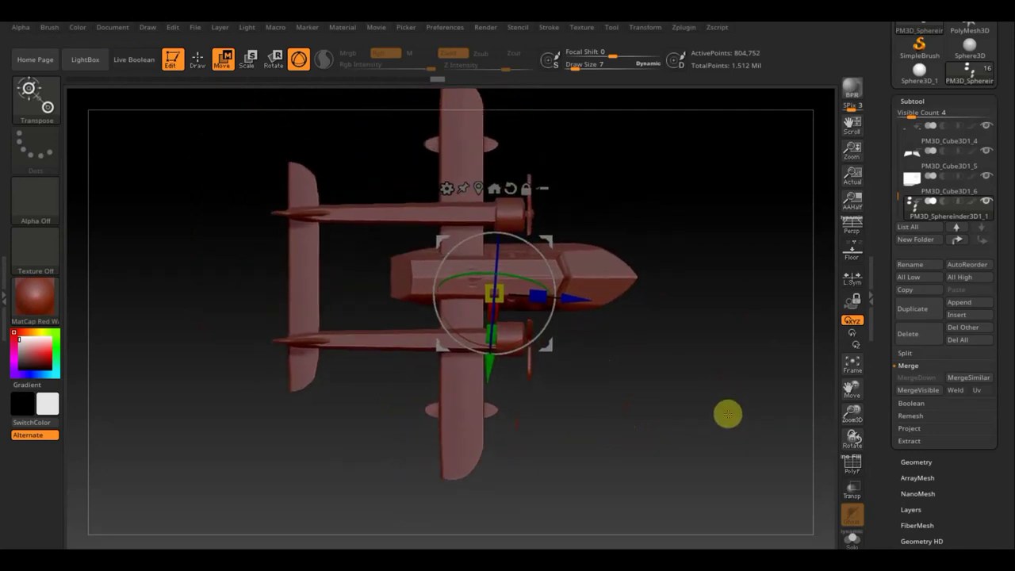
# Step: Select the fuselage PM3D_Cube3D1 and append a new cube subtool
pyautogui.click(192, 63)
pyautogui.press('n')
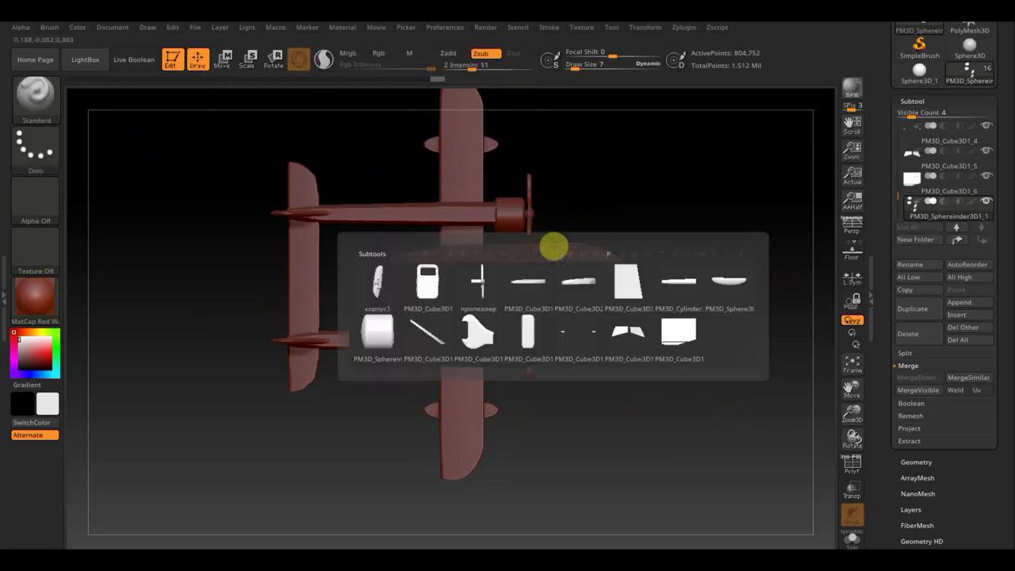
pyautogui.click(534, 291)
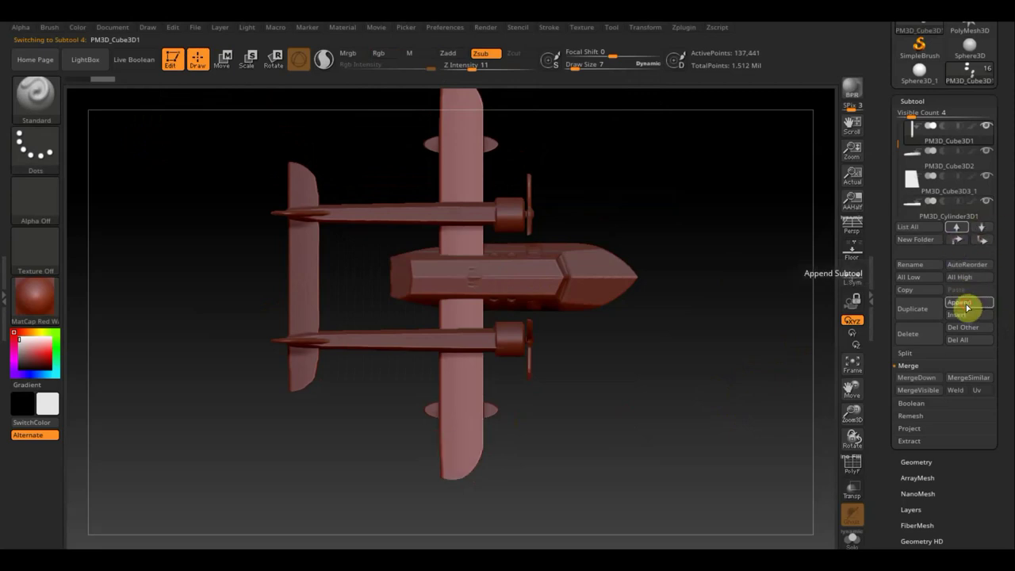
pyautogui.click(966, 309)
pyautogui.click(555, 369)
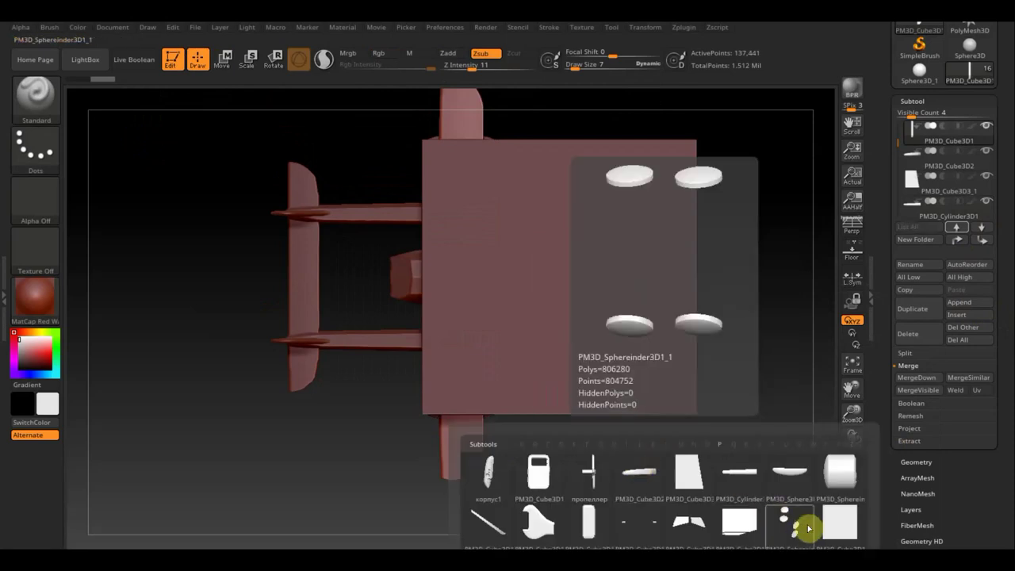
pyautogui.click(843, 526)
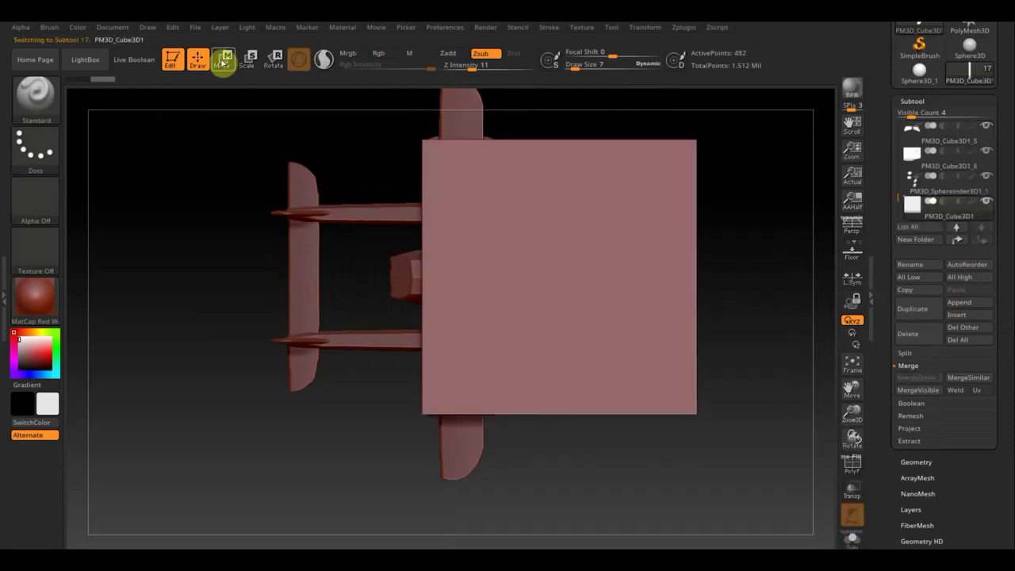
# Step: Shrink the new cube, move it over the wing, and stretch it into a tall block
pyautogui.click(222, 59)
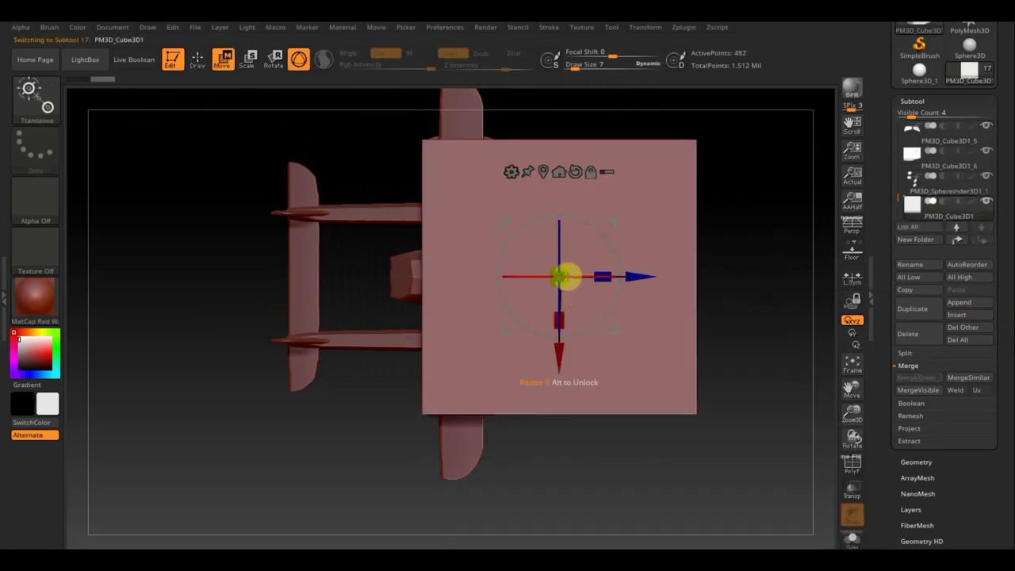
pyautogui.moveTo(561, 278)
pyautogui.mouseDown()
pyautogui.moveTo(459, 231)
pyautogui.moveTo(423, 228)
pyautogui.mouseUp()
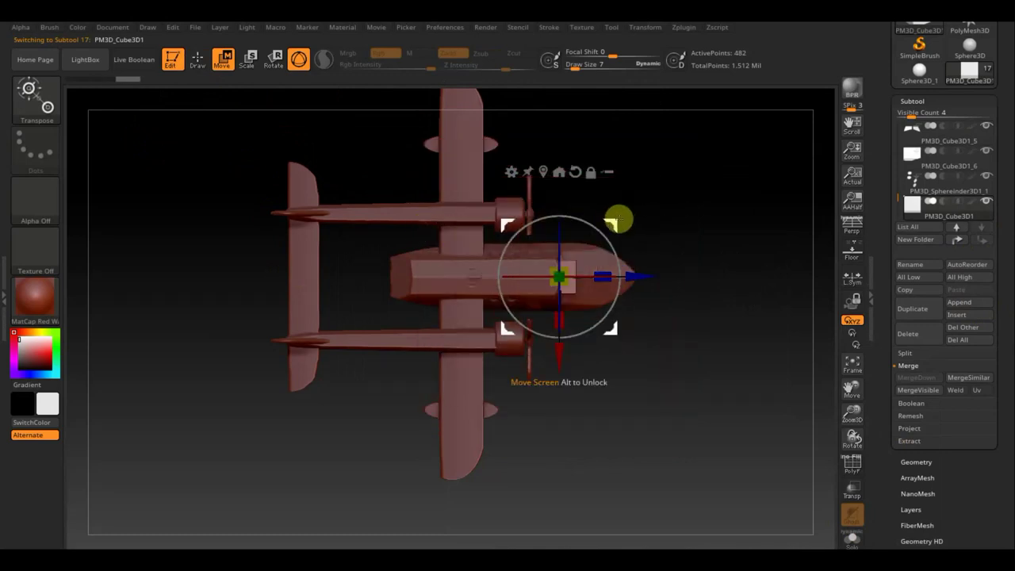
pyautogui.moveTo(554, 350); pyautogui.dragTo(585, 509)
pyautogui.moveTo(644, 432); pyautogui.dragTo(532, 435)
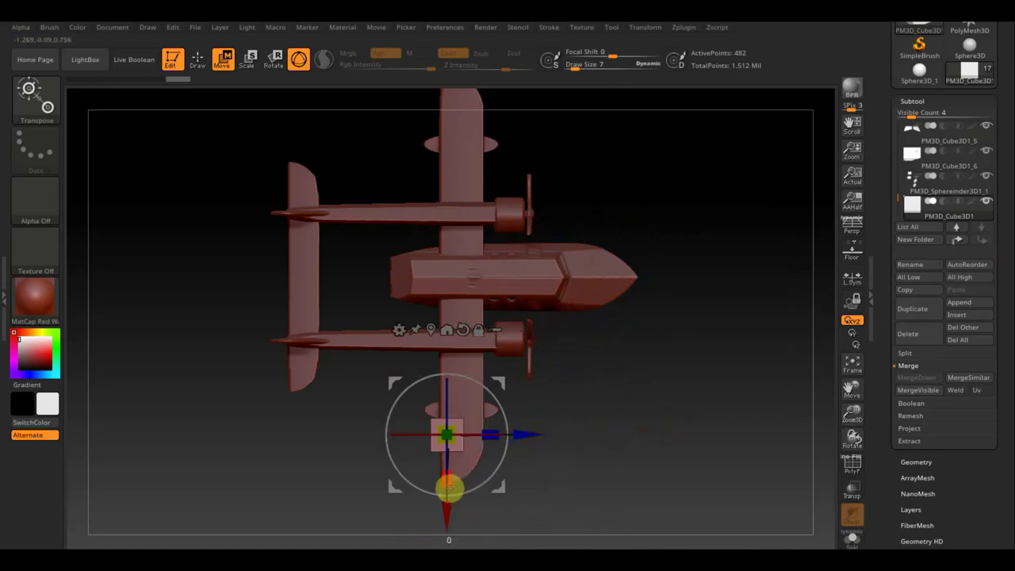
pyautogui.moveTo(448, 487)
pyautogui.mouseDown()
pyautogui.moveTo(449, 519)
pyautogui.moveTo(446, 486)
pyautogui.mouseUp()
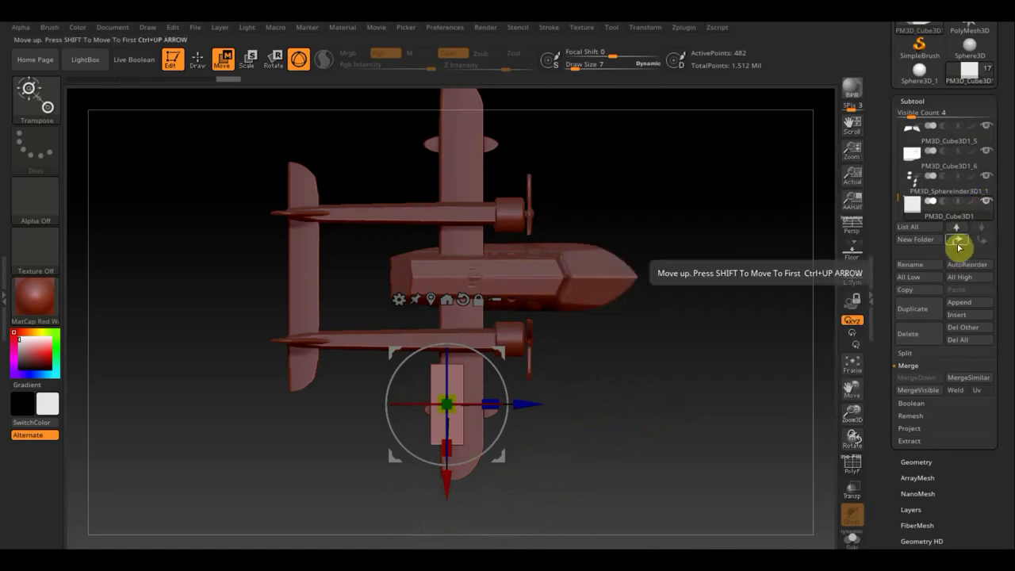
# Step: Move the cutter cube two places up the subtool list and turn on Solo
pyautogui.keyDown('shift'); pyautogui.click(958, 248); pyautogui.keyUp('shift')
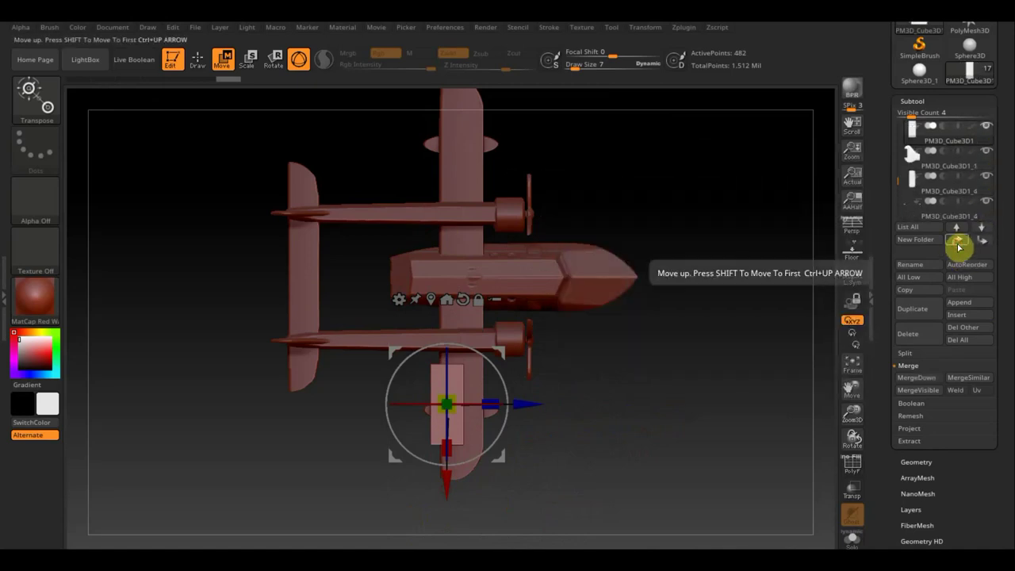
pyautogui.click(958, 245)
pyautogui.moveTo(947, 135)
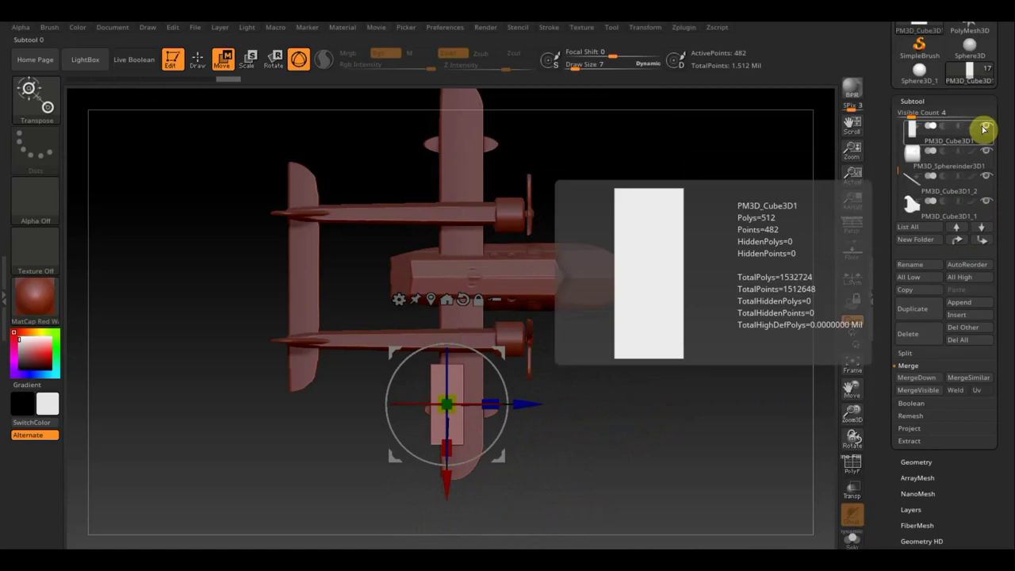
pyautogui.click(984, 125)
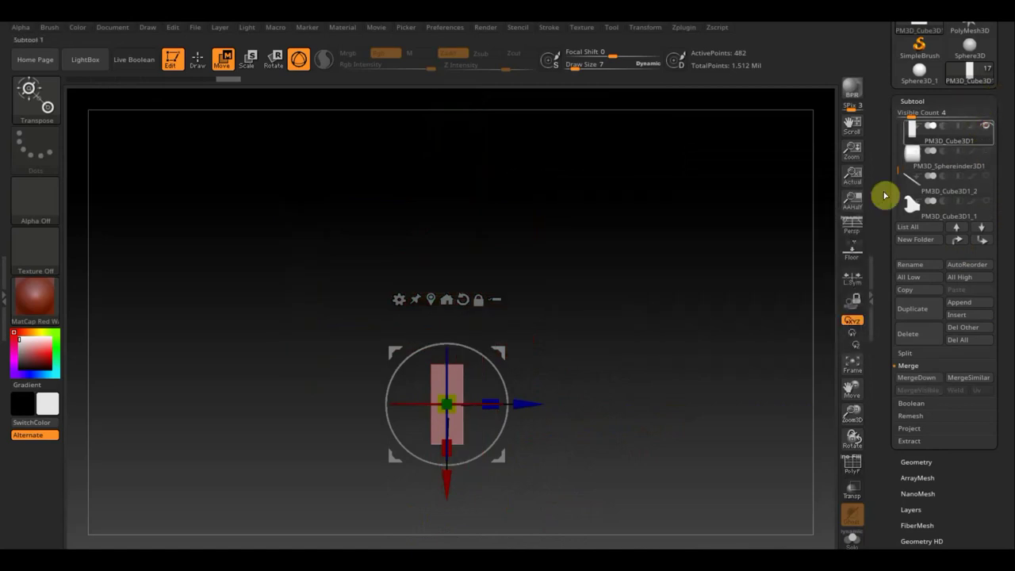
# Step: Step through the cylinder and cube subtools to the long wing piece, and view it edge-on
pyautogui.hotkey('alt', 's')
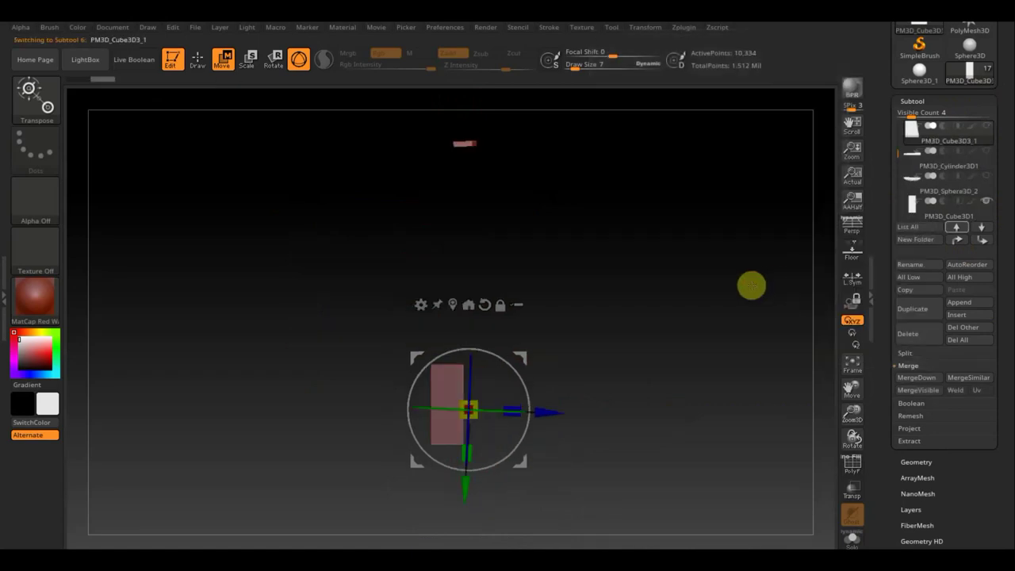
pyautogui.press('n')
pyautogui.click(846, 327)
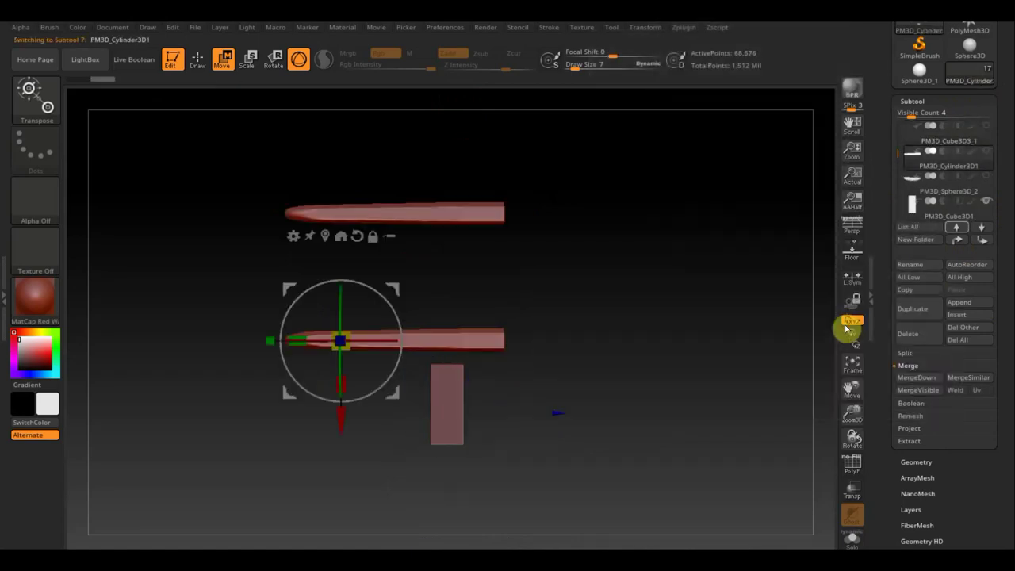
pyautogui.press('n')
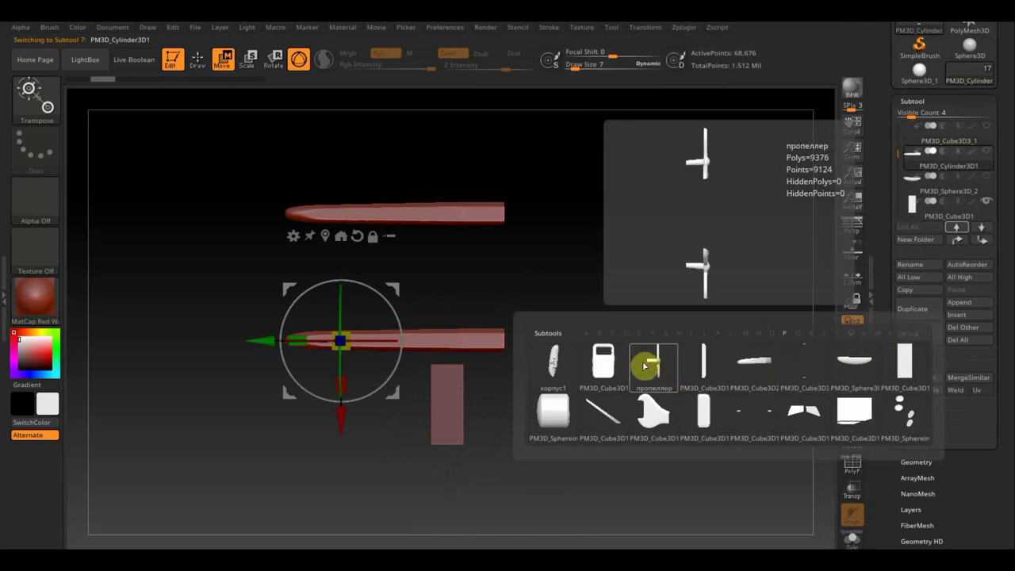
pyautogui.click(600, 412)
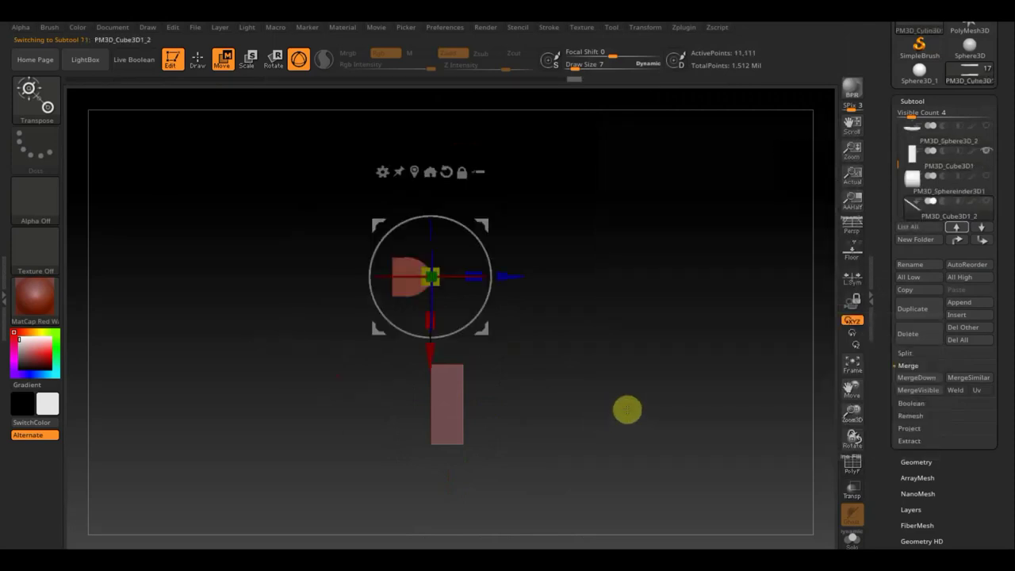
pyautogui.press('n')
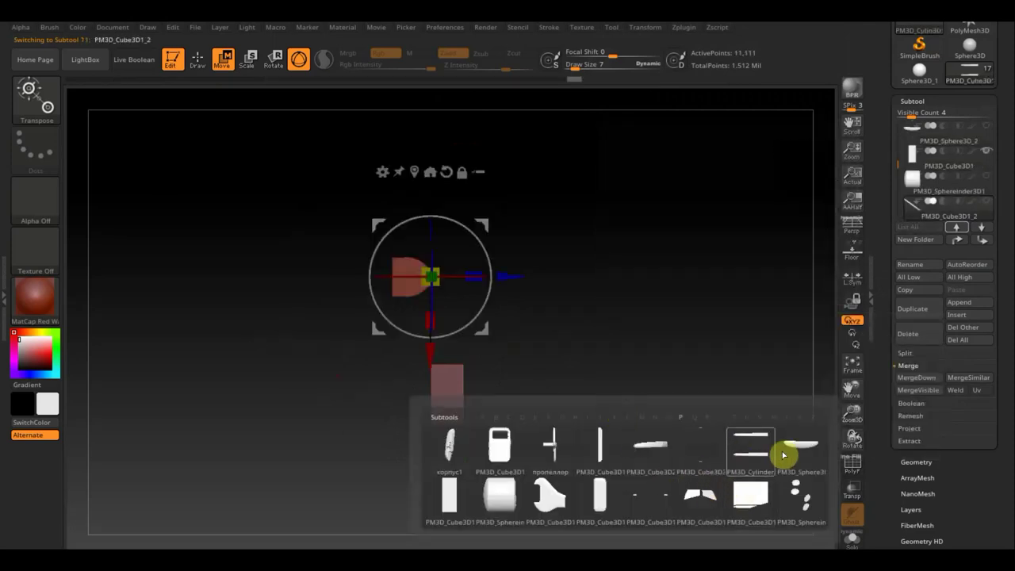
pyautogui.moveTo(700, 450)
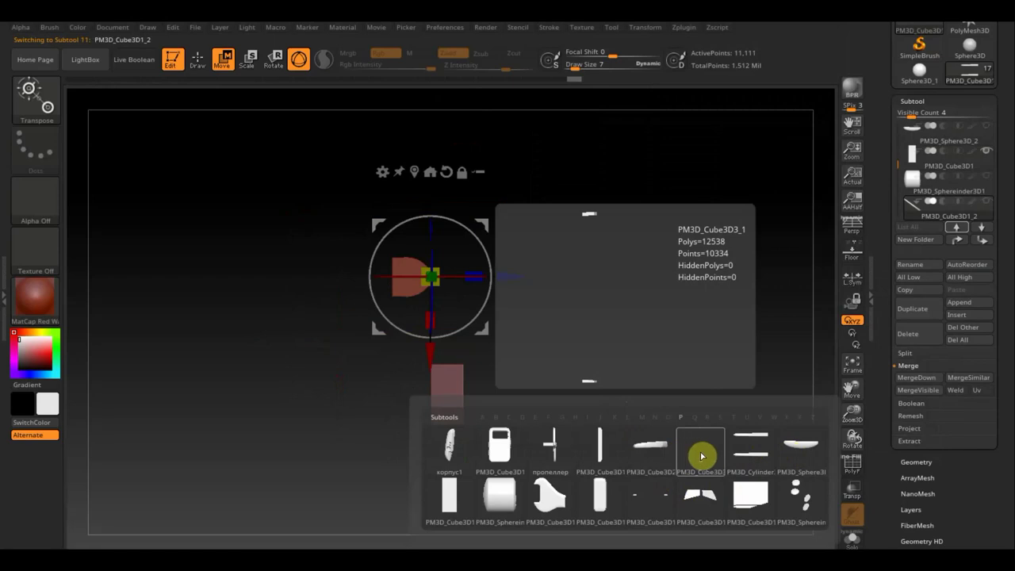
pyautogui.click(684, 456)
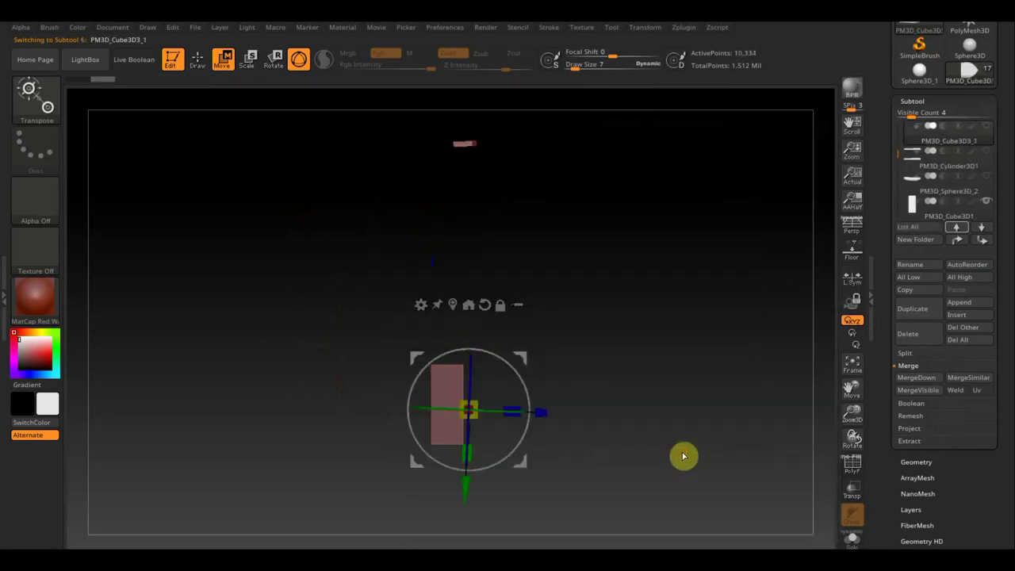
pyautogui.press('n')
pyautogui.click(671, 460)
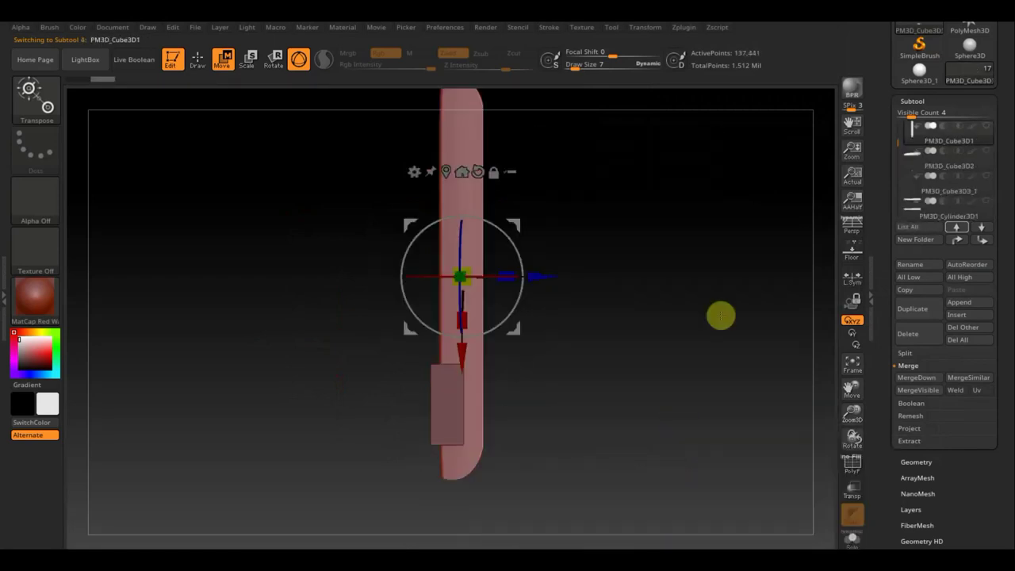
pyautogui.moveTo(793, 197)
pyautogui.mouseDown()
pyautogui.moveTo(725, 222)
pyautogui.moveTo(770, 219)
pyautogui.moveTo(677, 217)
pyautogui.moveTo(734, 245)
pyautogui.mouseUp()
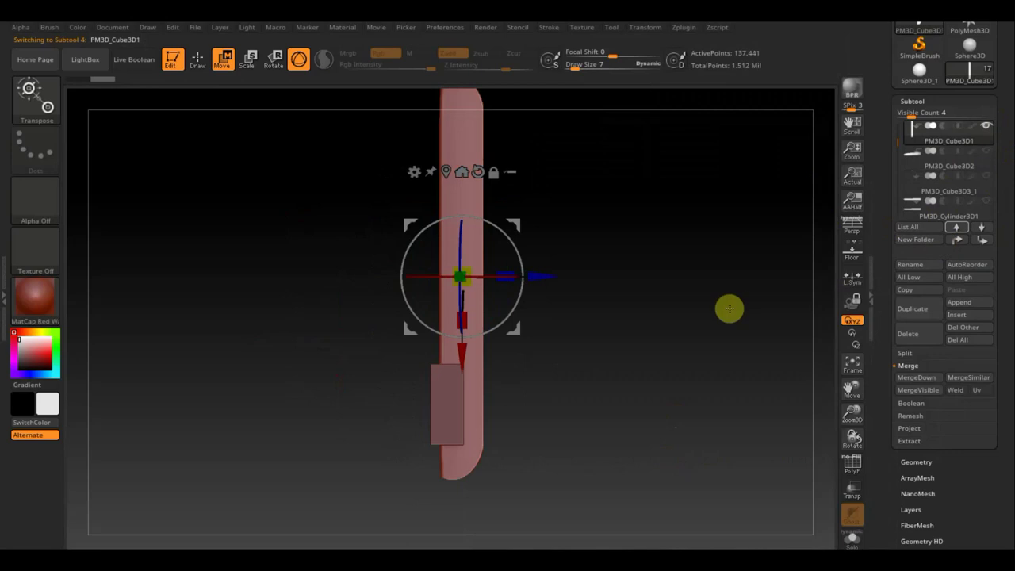
pyautogui.hotkey('alt', ',')
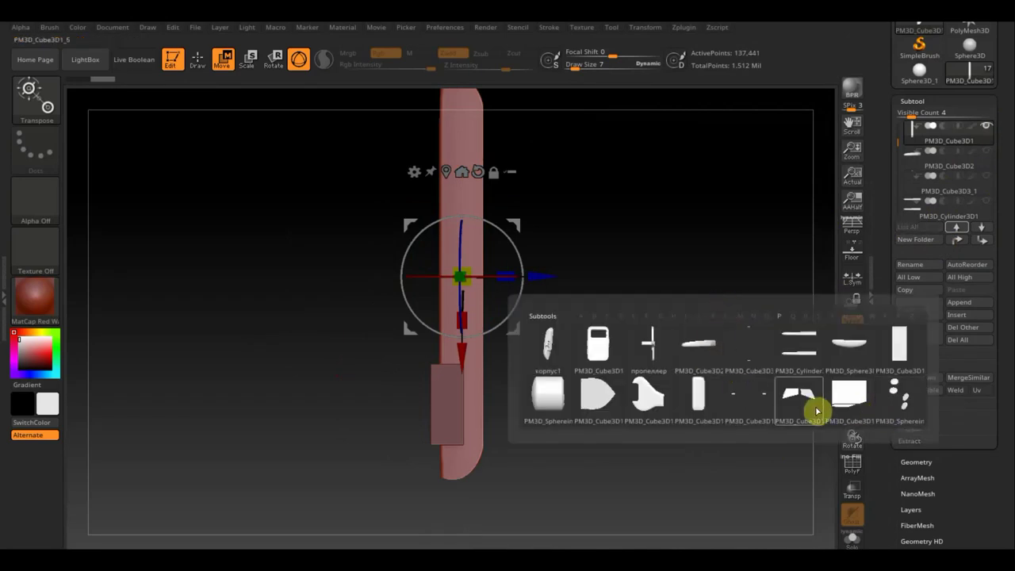
# Step: Reselect the cutter cube, reorder it in the subtool list, and stretch it taller along the wing
pyautogui.click(916, 371)
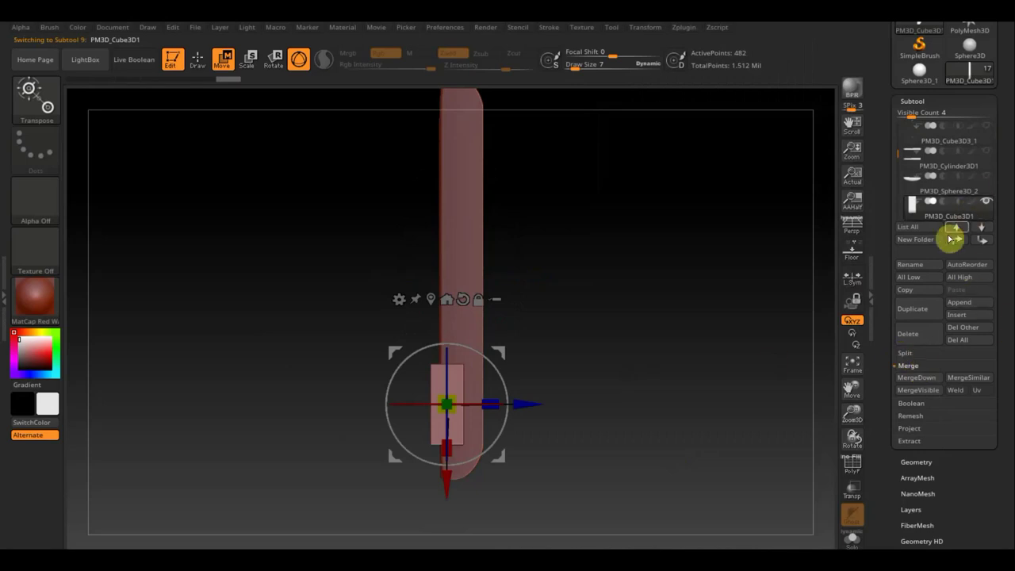
pyautogui.click(959, 241)
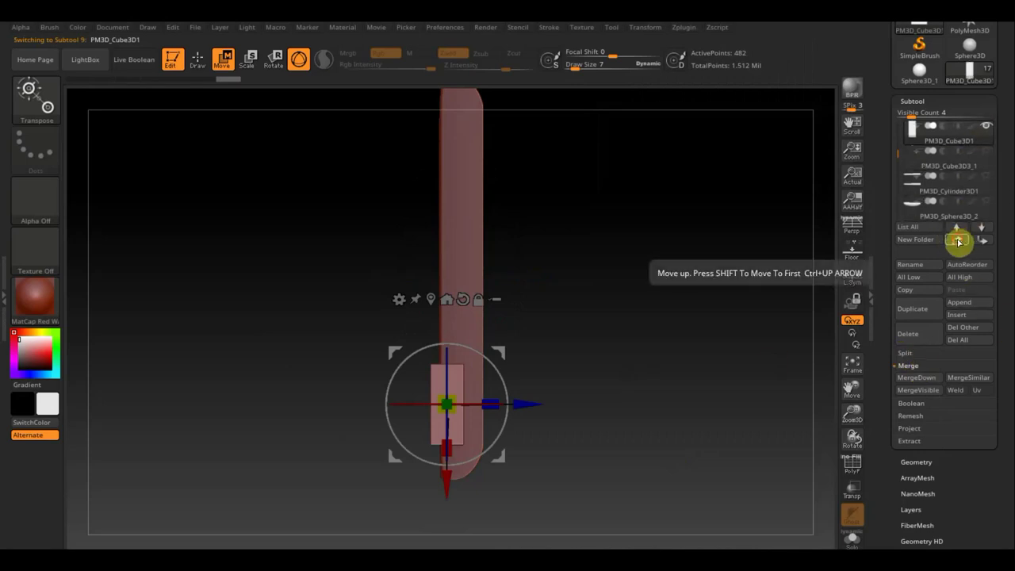
pyautogui.click(957, 241)
pyautogui.click(958, 241)
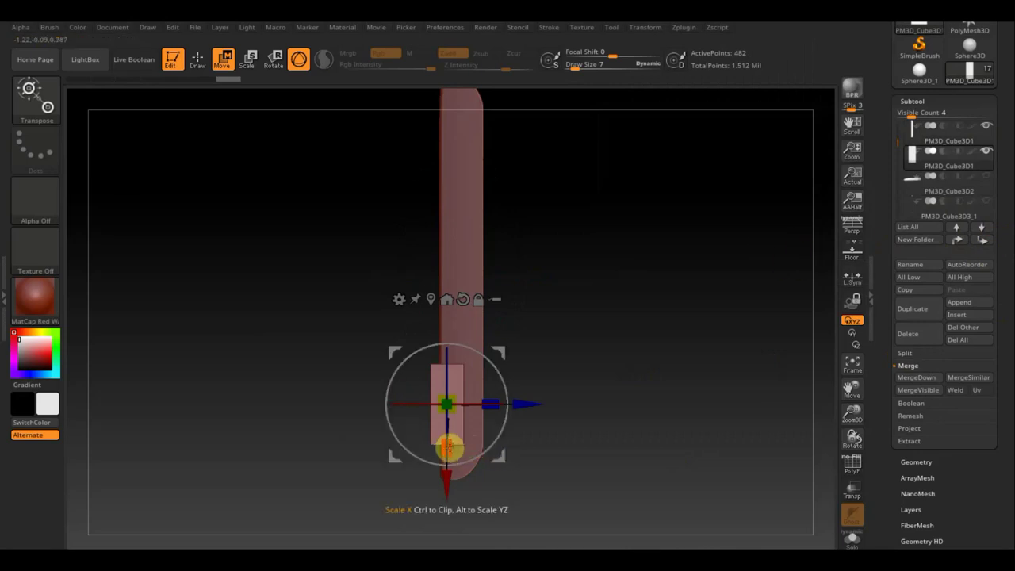
pyautogui.moveTo(448, 460); pyautogui.dragTo(446, 447)
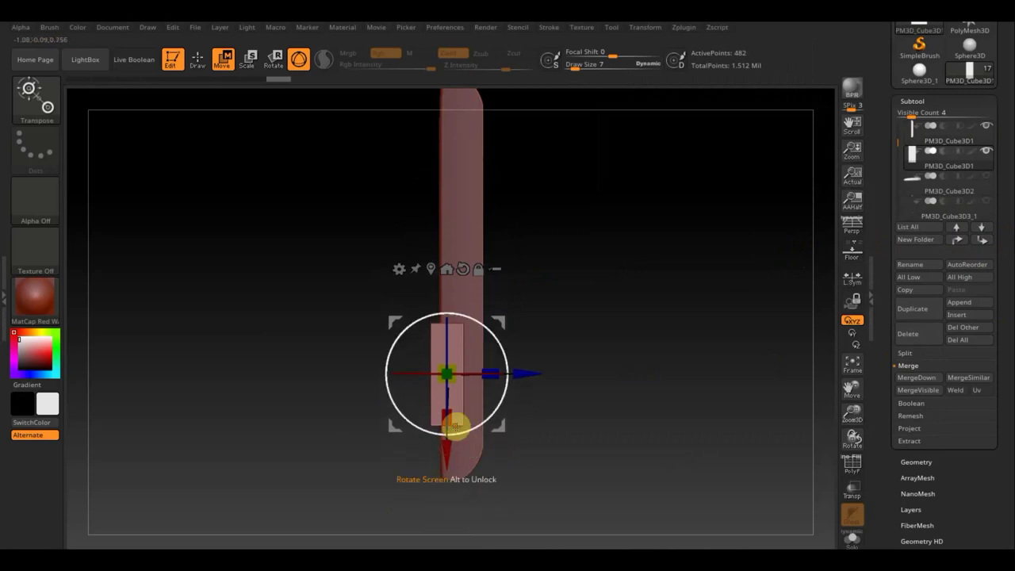
pyautogui.moveTo(448, 410); pyautogui.dragTo(451, 452)
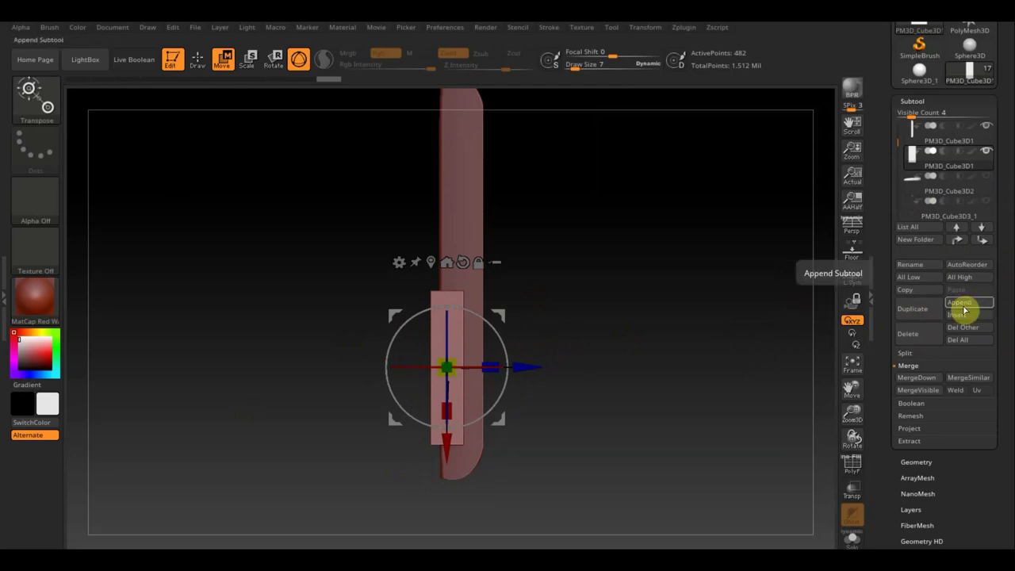
# Step: Duplicate the cutter cube and shift the PM3D_Cube3D1 copy slightly sideways
pyautogui.click(916, 309)
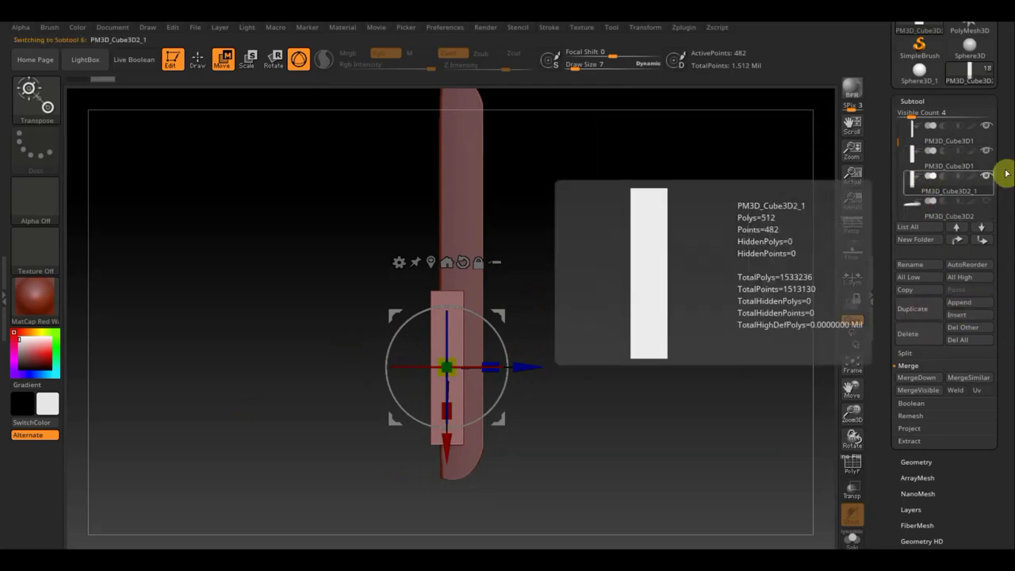
pyautogui.click(921, 165)
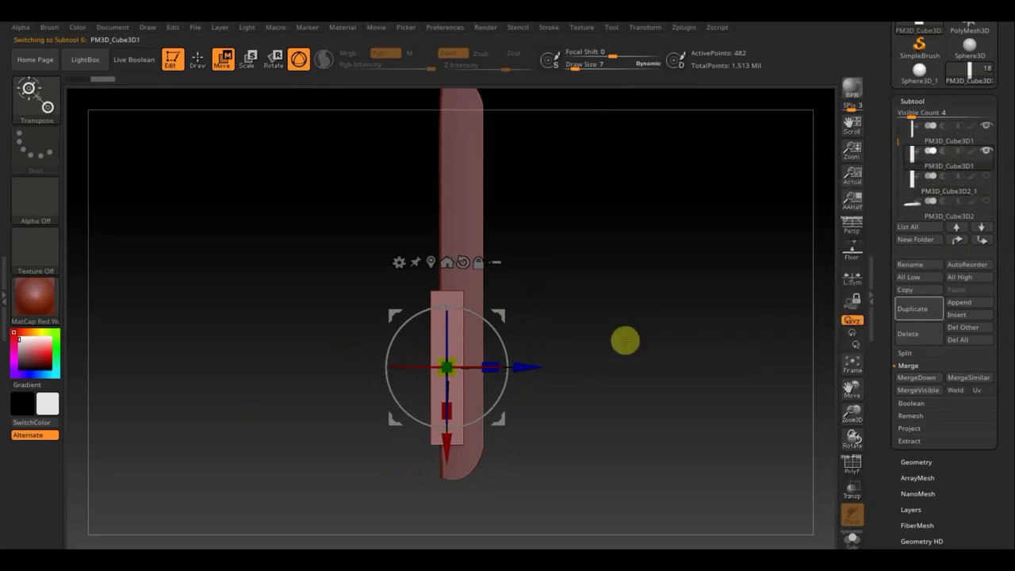
pyautogui.moveTo(623, 339)
pyautogui.mouseDown()
pyautogui.moveTo(616, 369)
pyautogui.moveTo(641, 367)
pyautogui.mouseUp()
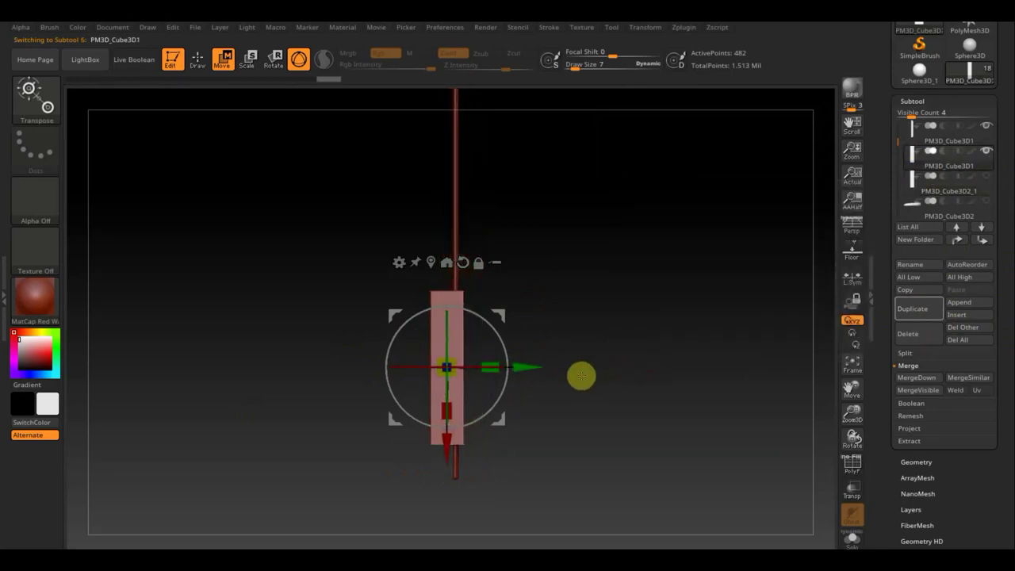
pyautogui.moveTo(550, 365); pyautogui.dragTo(563, 366)
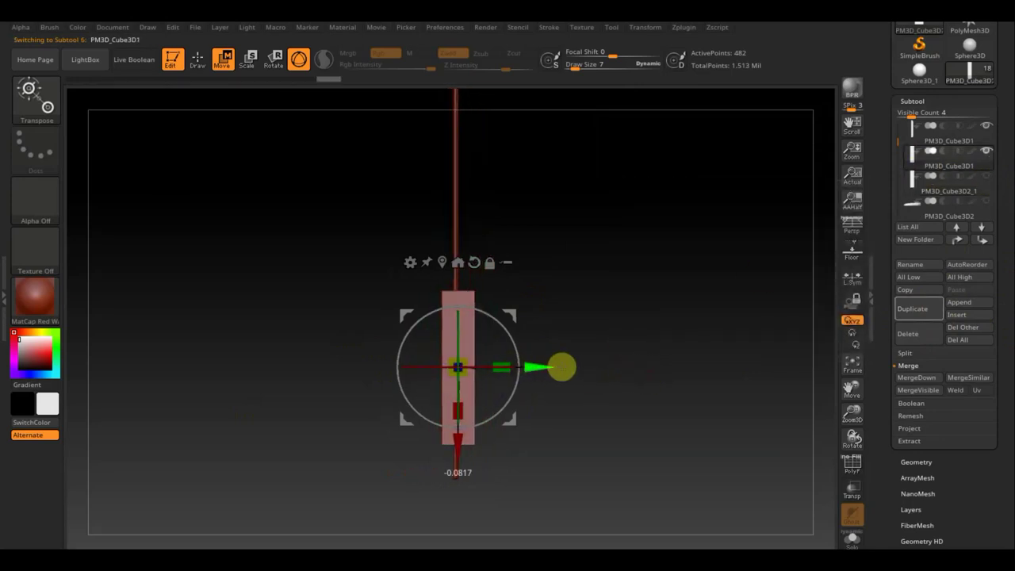
# Step: DynaMesh the cube at resolution 344, raising it from 482 to 35,484 points
pyautogui.click(917, 461)
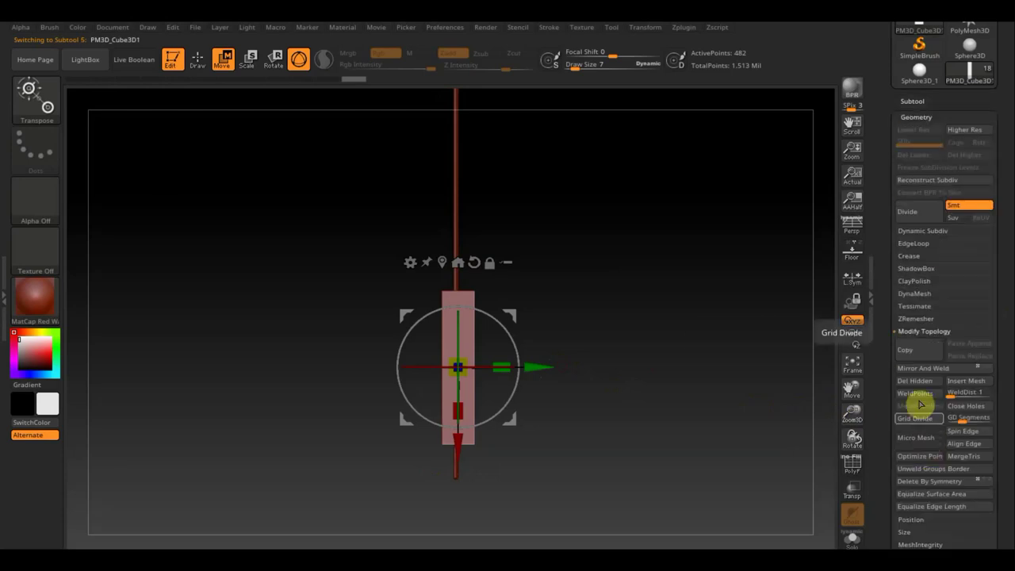
pyautogui.click(917, 295)
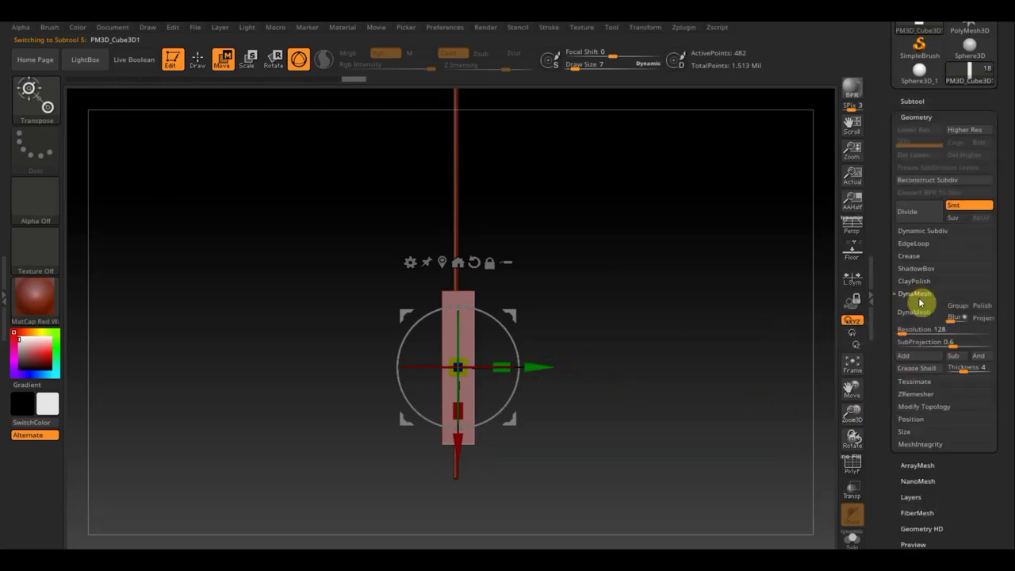
pyautogui.click(907, 330)
pyautogui.write('768')
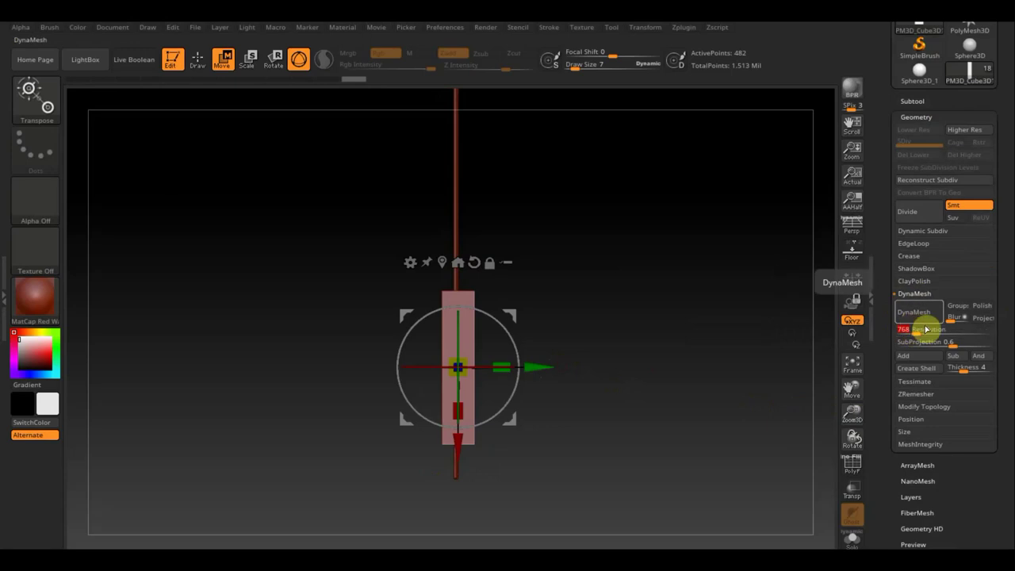
pyautogui.press('Return')
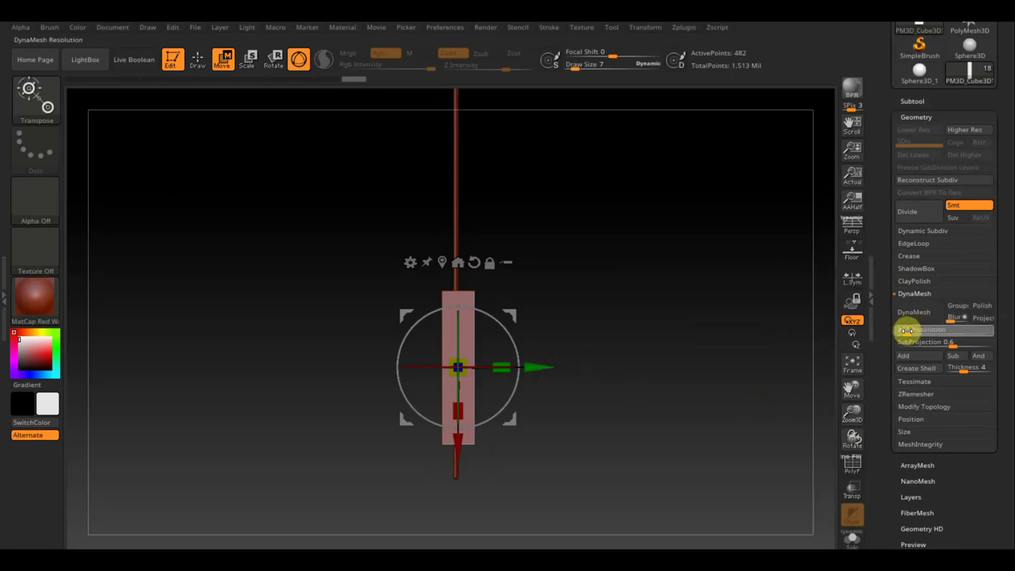
pyautogui.click(914, 313)
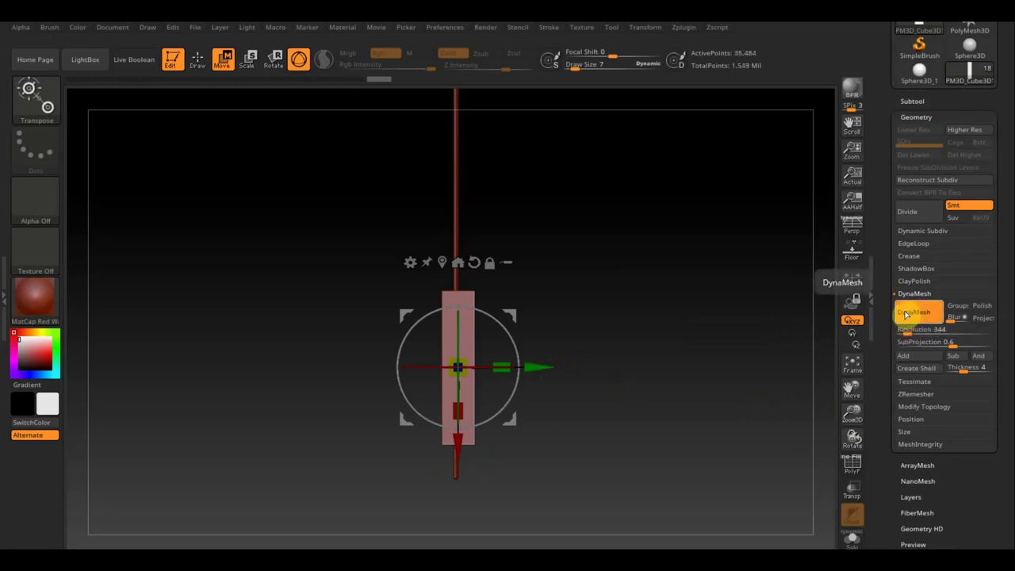
pyautogui.moveTo(710, 303); pyautogui.dragTo(666, 323)
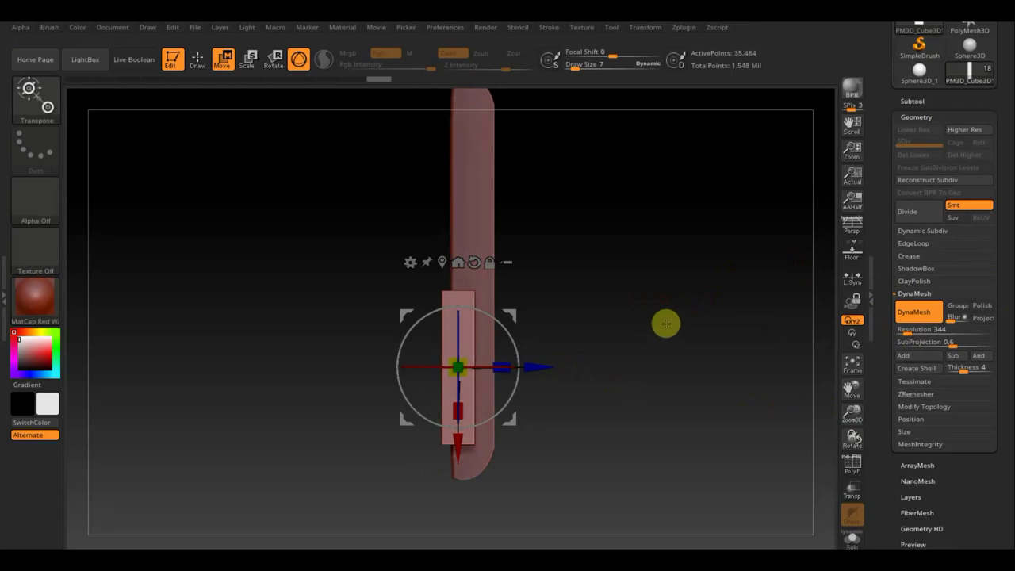
pyautogui.click(908, 98)
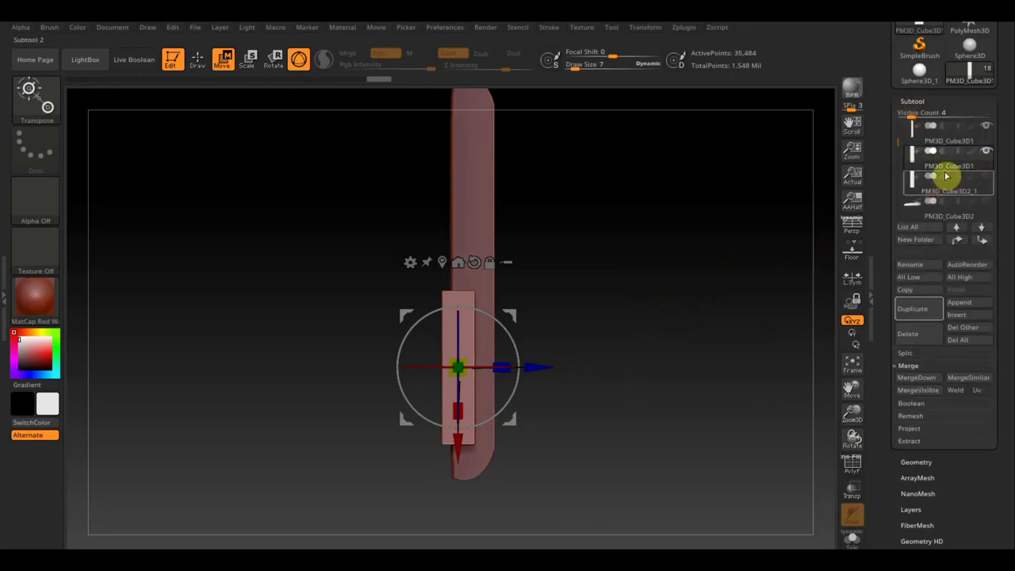
# Step: Merge the cutter cube down into the wing and DynaMesh it to cut a trial notch
pyautogui.click(918, 142)
pyautogui.click(916, 379)
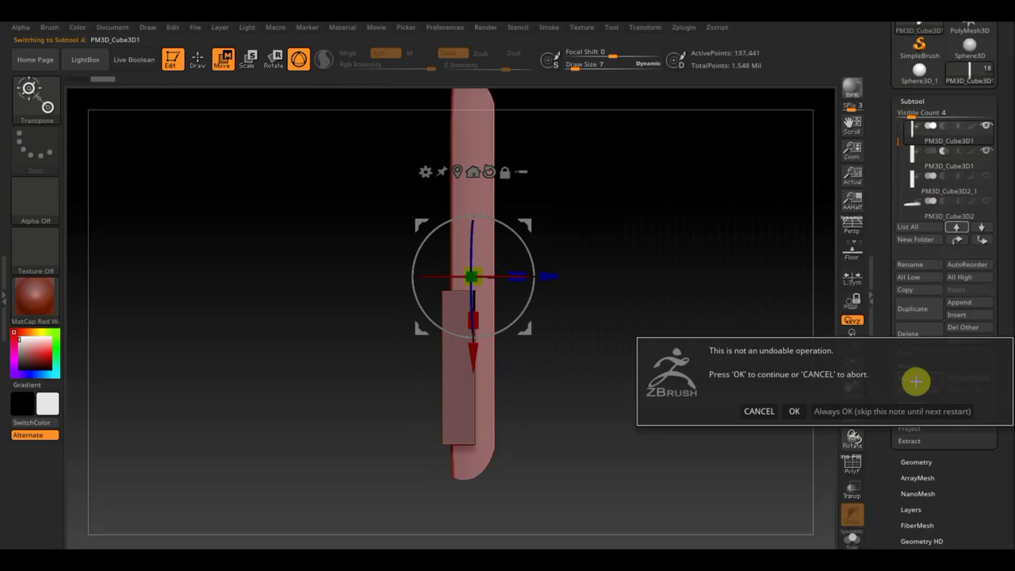
pyautogui.click(796, 411)
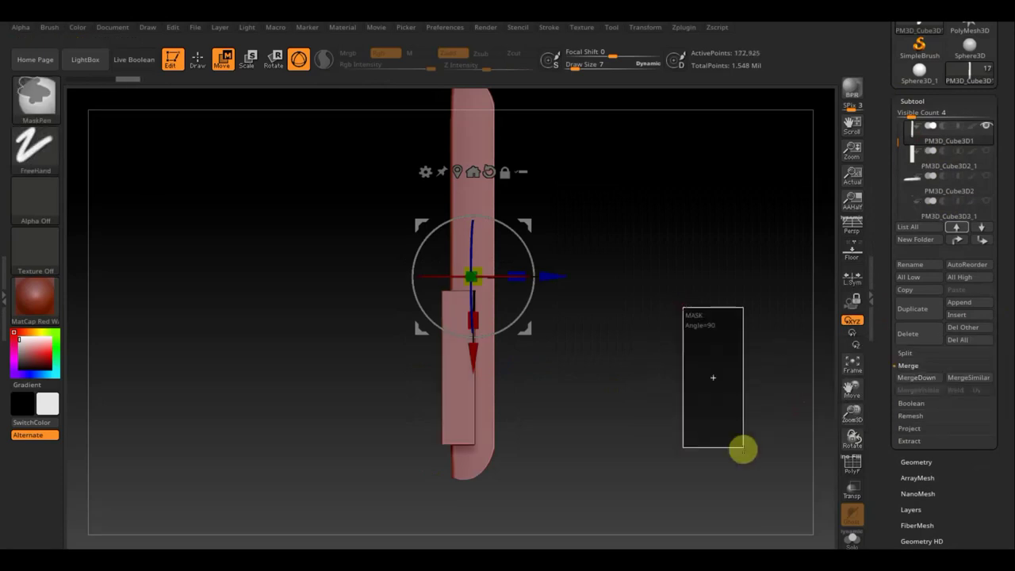
pyautogui.click(916, 459)
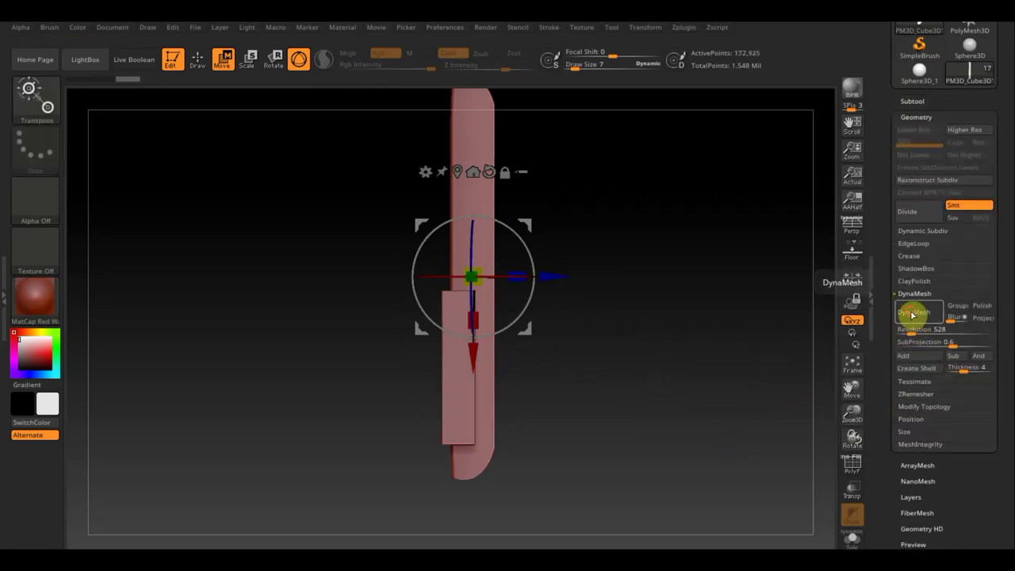
pyautogui.click(912, 315)
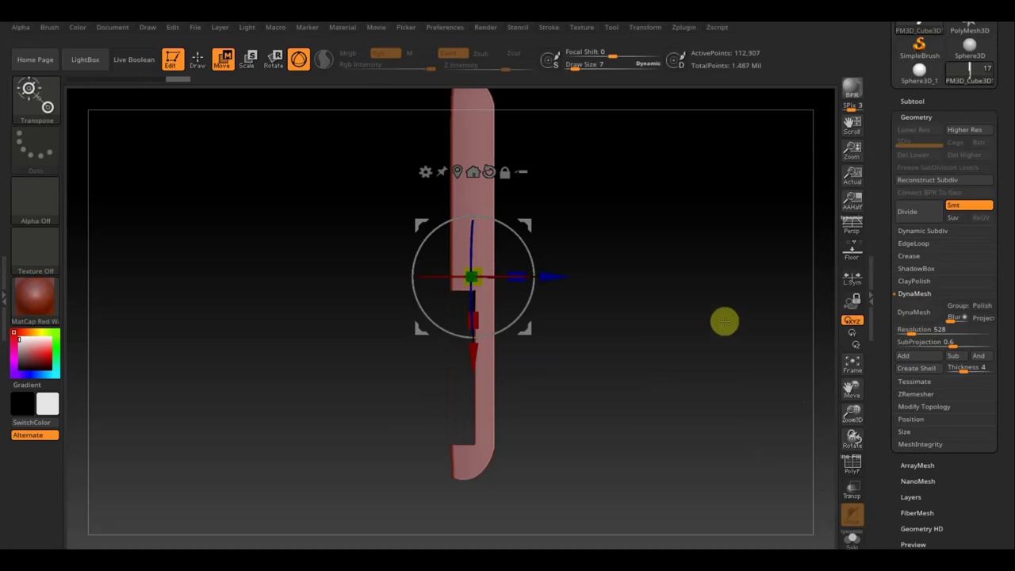
pyautogui.keyDown('alt'); pyautogui.moveTo(719, 286); pyautogui.dragTo(701, 309); pyautogui.keyUp('alt')
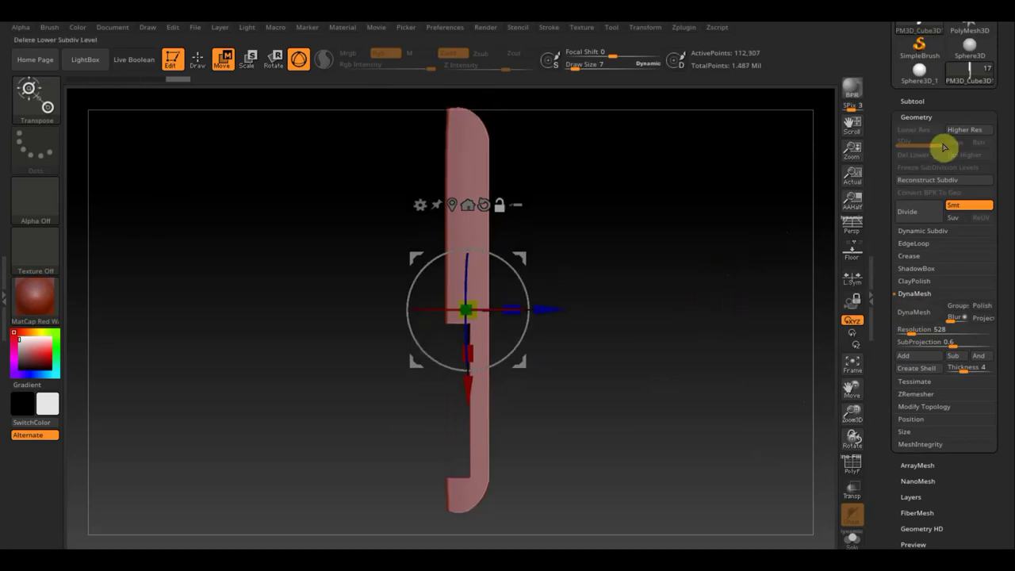
# Step: Step the Undo History back to before the merge, restoring the uncut wing
pyautogui.click(913, 100)
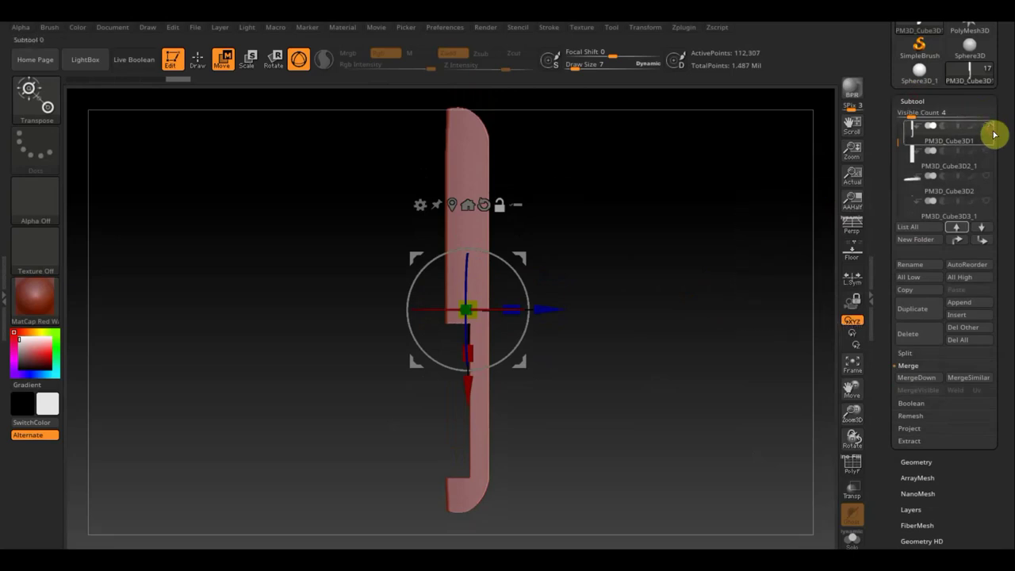
pyautogui.keyDown('shift'); pyautogui.click(991, 130); pyautogui.keyUp('shift')
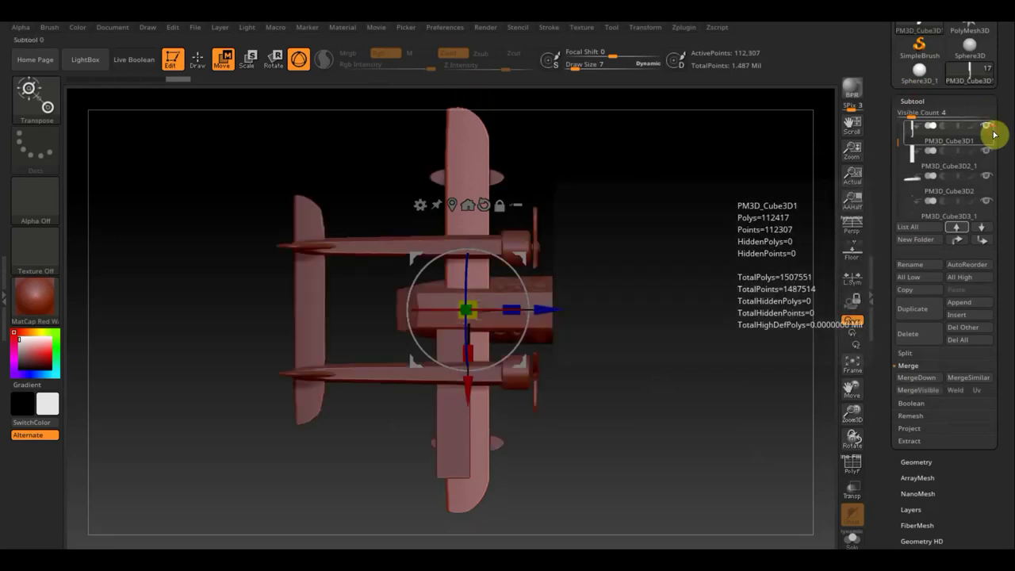
pyautogui.keyDown('shift'); pyautogui.click(991, 130); pyautogui.keyUp('shift')
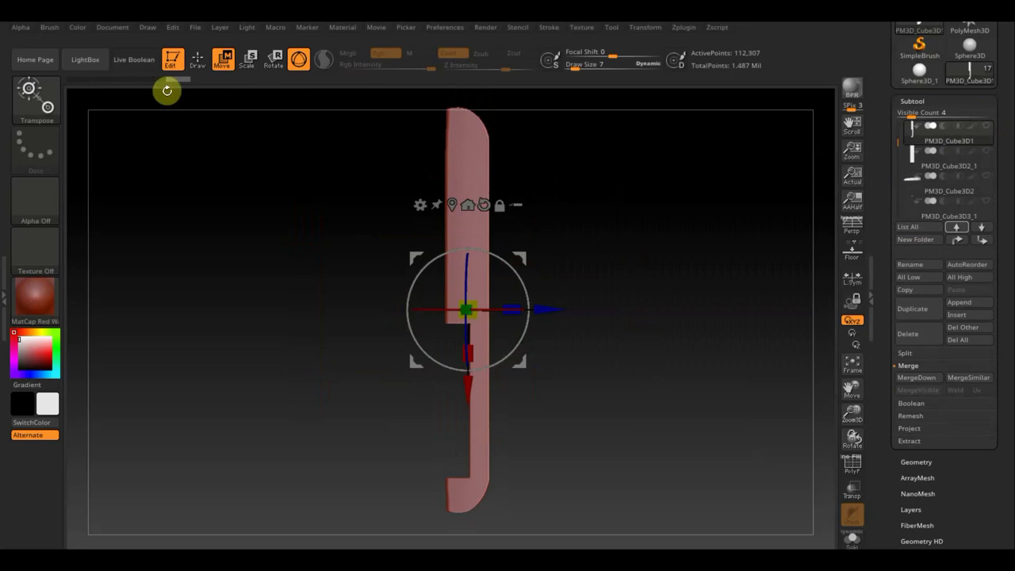
pyautogui.click(136, 84)
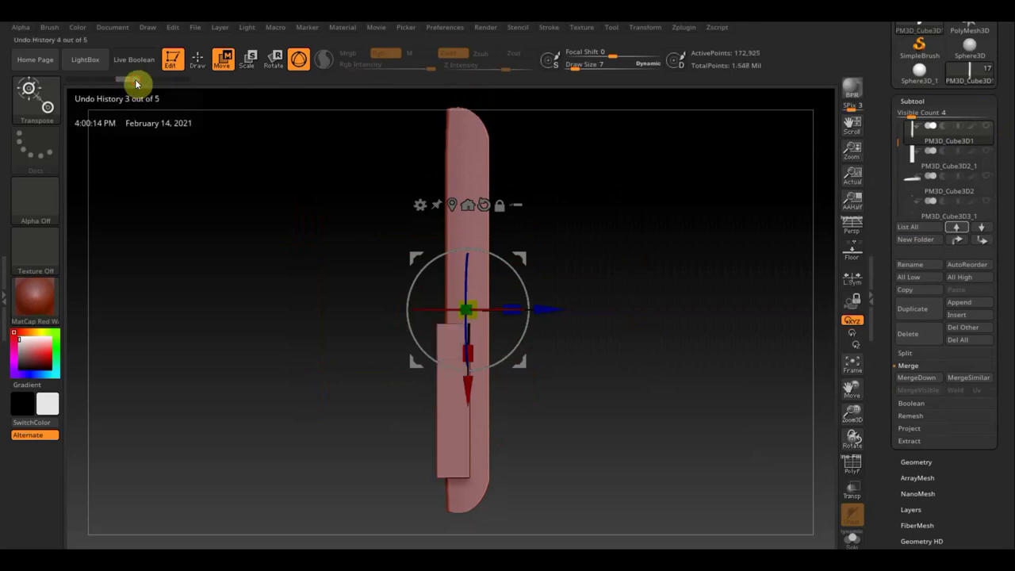
pyautogui.click(89, 83)
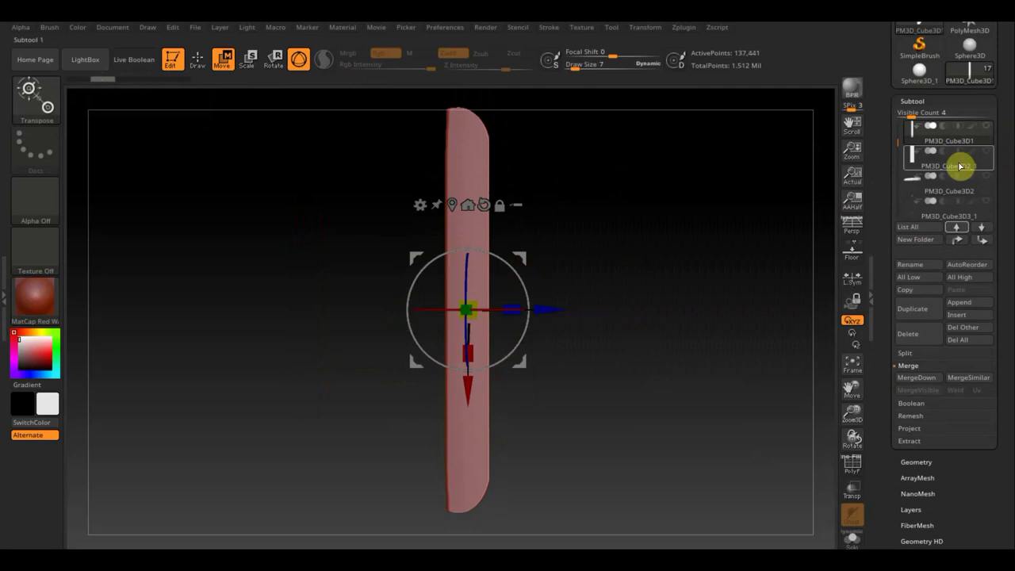
# Step: Shorten PM3D_Cube3D2_1, move it toward the wing's lower end, and check placement with Solo
pyautogui.click(917, 170)
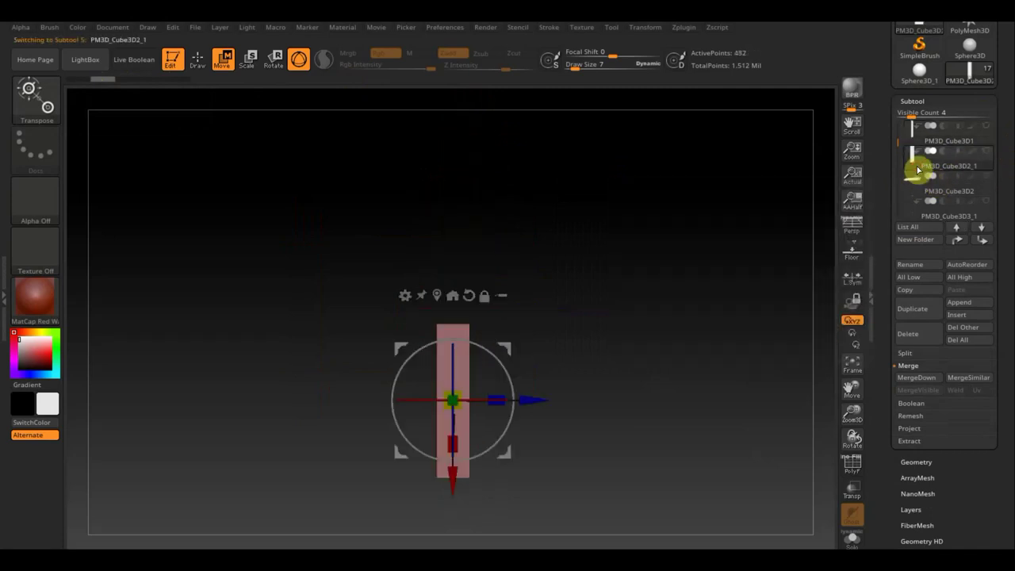
pyautogui.click(986, 126)
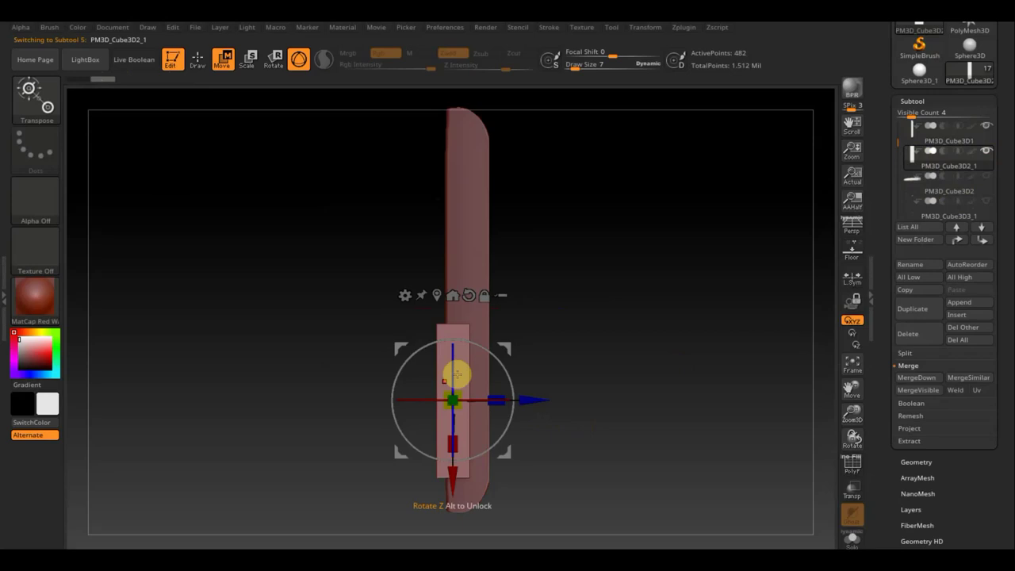
pyautogui.moveTo(949, 162)
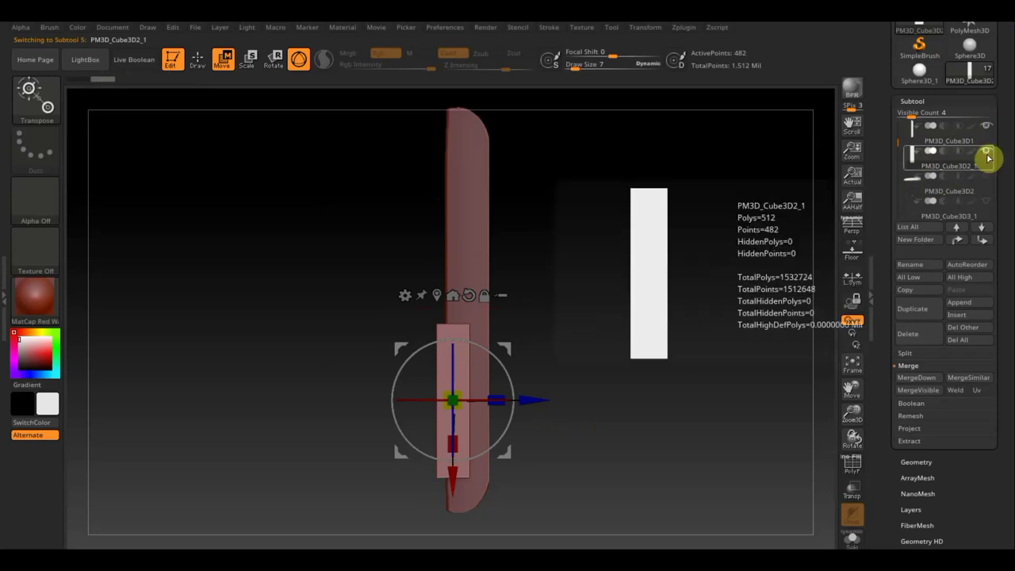
pyautogui.click(988, 158)
pyautogui.click(988, 158)
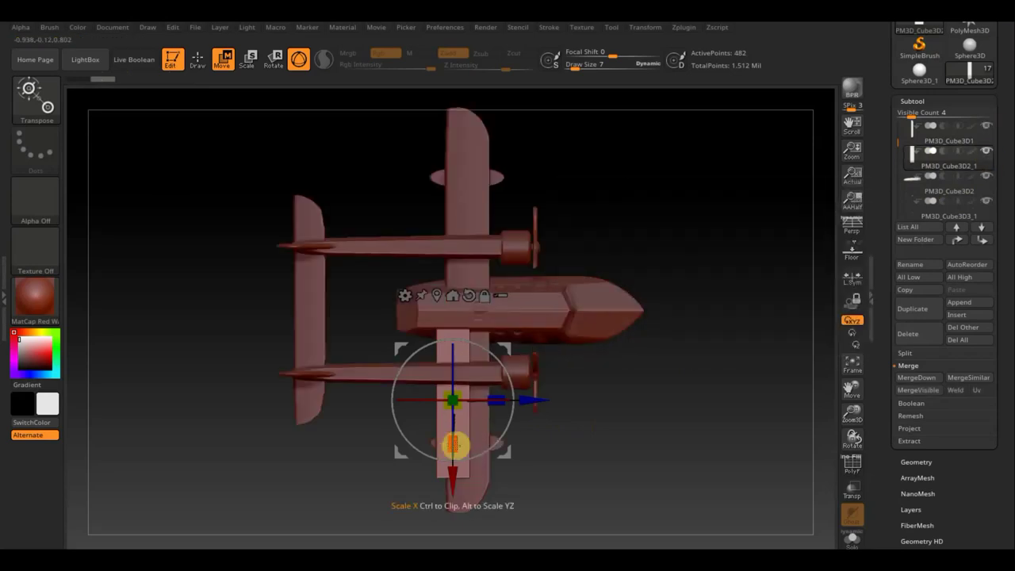
pyautogui.moveTo(454, 446); pyautogui.dragTo(456, 415)
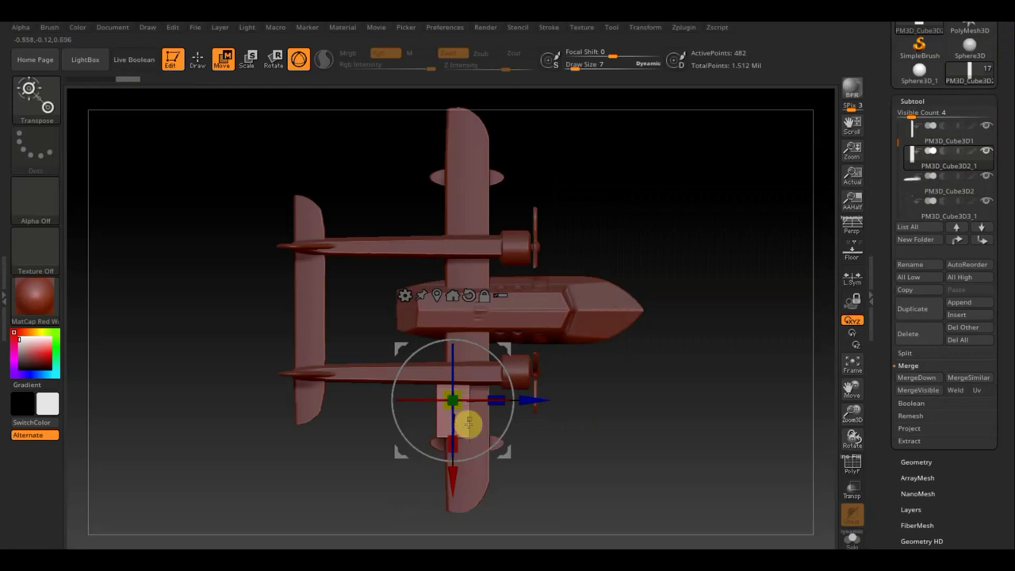
pyautogui.moveTo(454, 476); pyautogui.dragTo(446, 516)
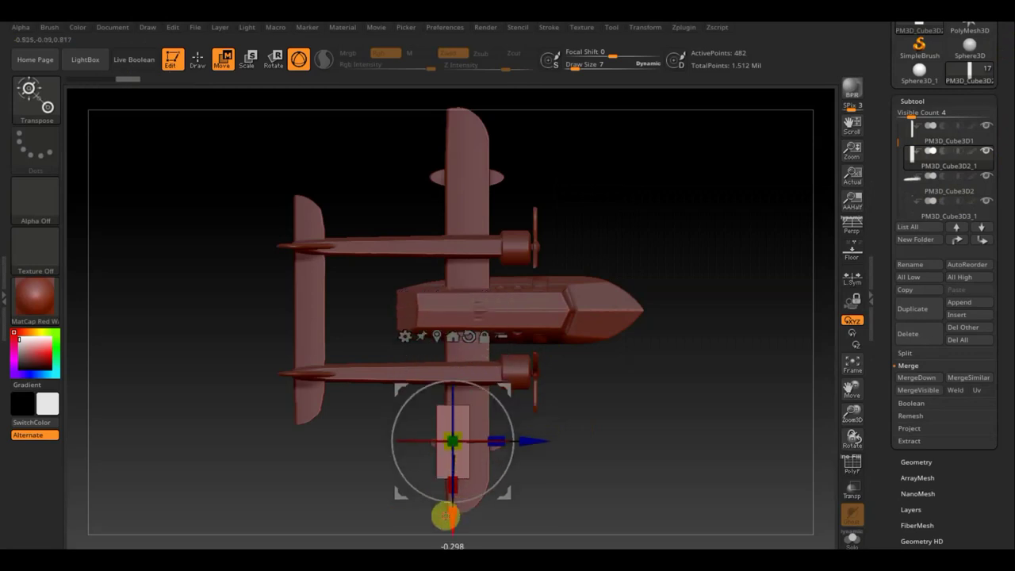
pyautogui.keyDown('shift'); pyautogui.click(989, 154); pyautogui.keyUp('shift')
pyautogui.keyDown('shift'); pyautogui.click(988, 154); pyautogui.keyUp('shift')
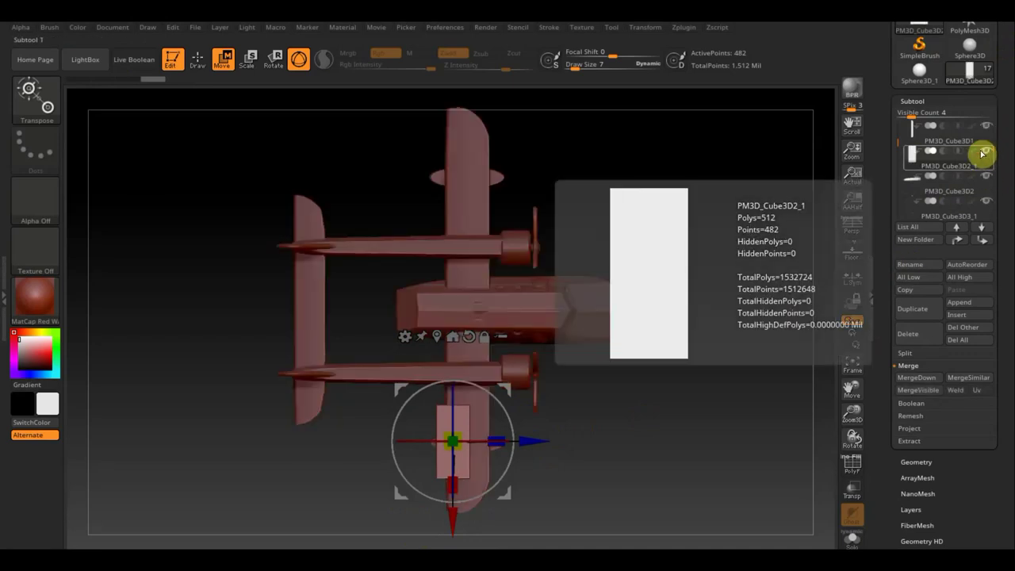
pyautogui.keyDown('shift'); pyautogui.click(989, 154); pyautogui.keyUp('shift')
pyautogui.click(988, 136)
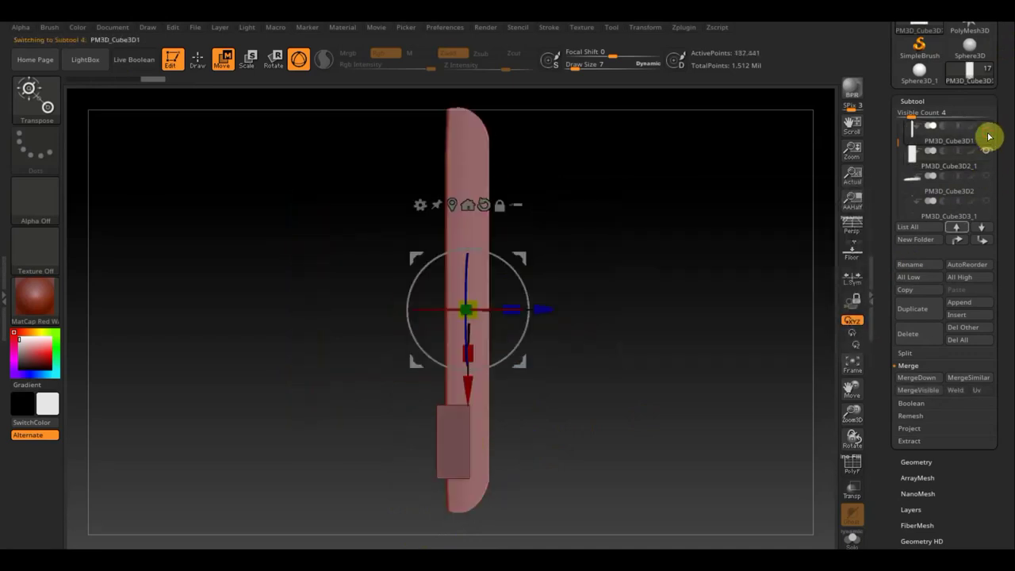
# Step: DynaMesh the cutter cube at resolution 312, giving 15,264 active points
pyautogui.click(913, 163)
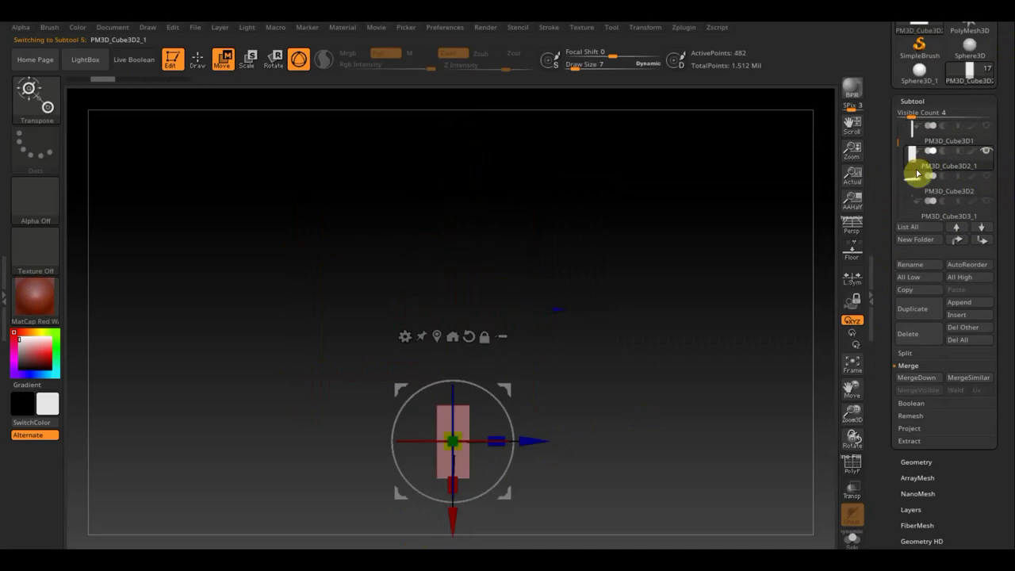
pyautogui.click(986, 125)
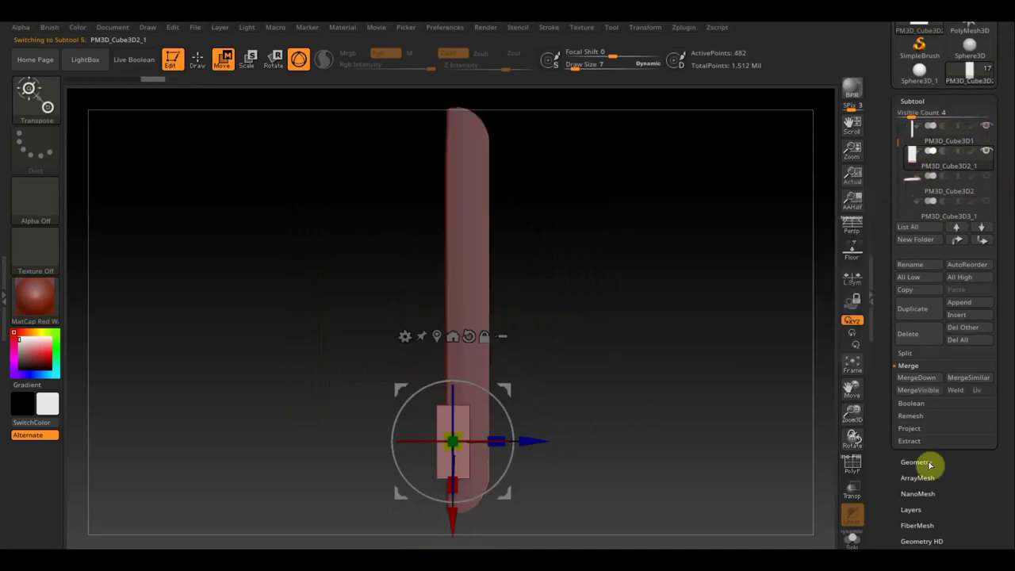
pyautogui.click(917, 461)
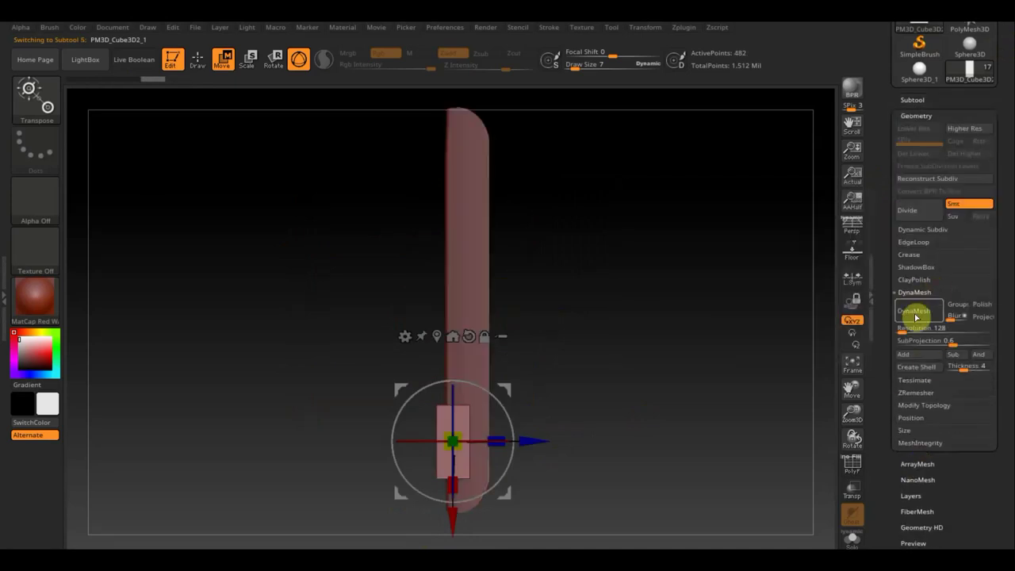
pyautogui.moveTo(902, 333); pyautogui.dragTo(905, 330)
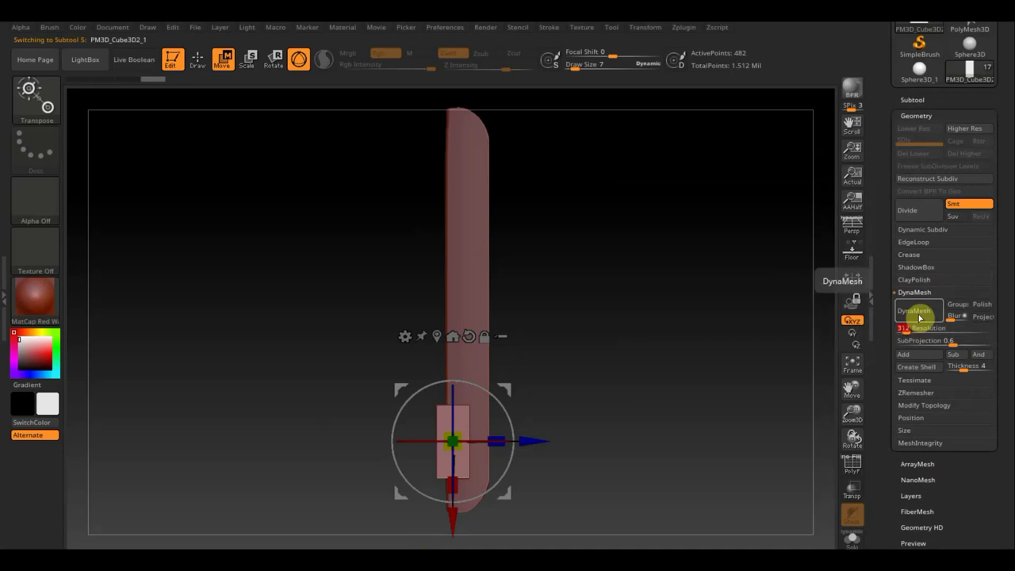
pyautogui.click(920, 312)
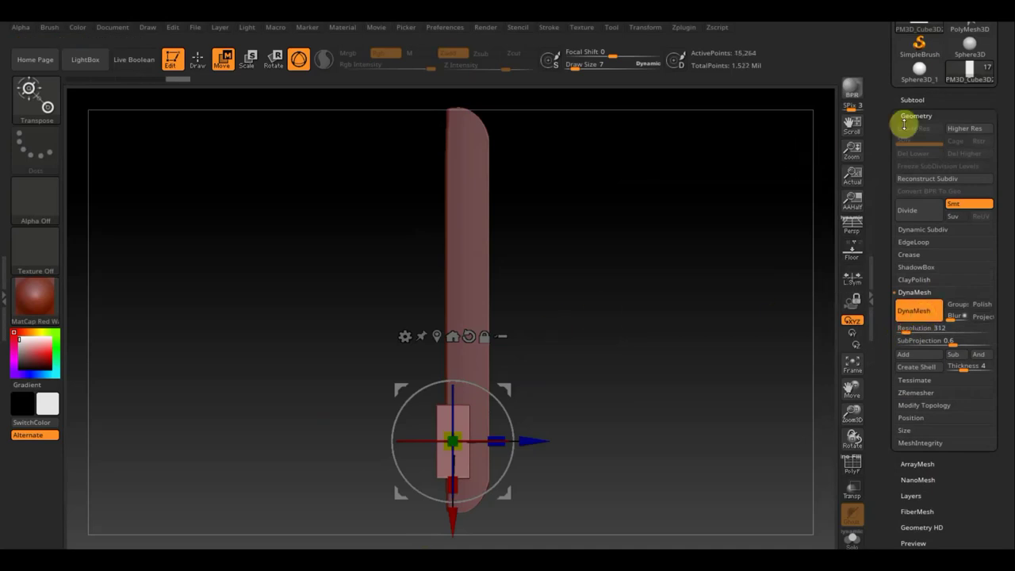
pyautogui.click(913, 100)
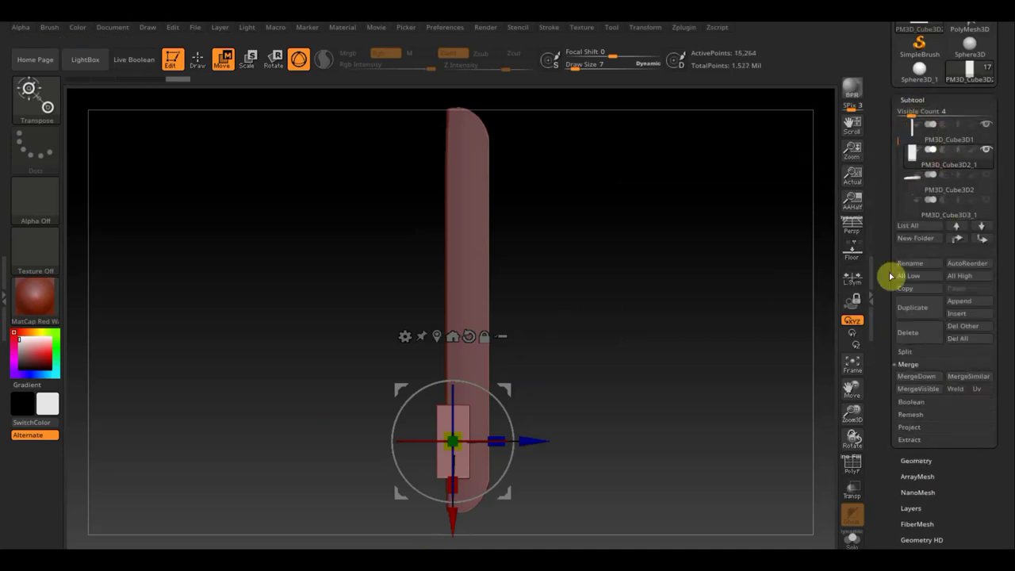
# Step: Duplicate the cutter cube and merge the original down into the wing
pyautogui.click(915, 311)
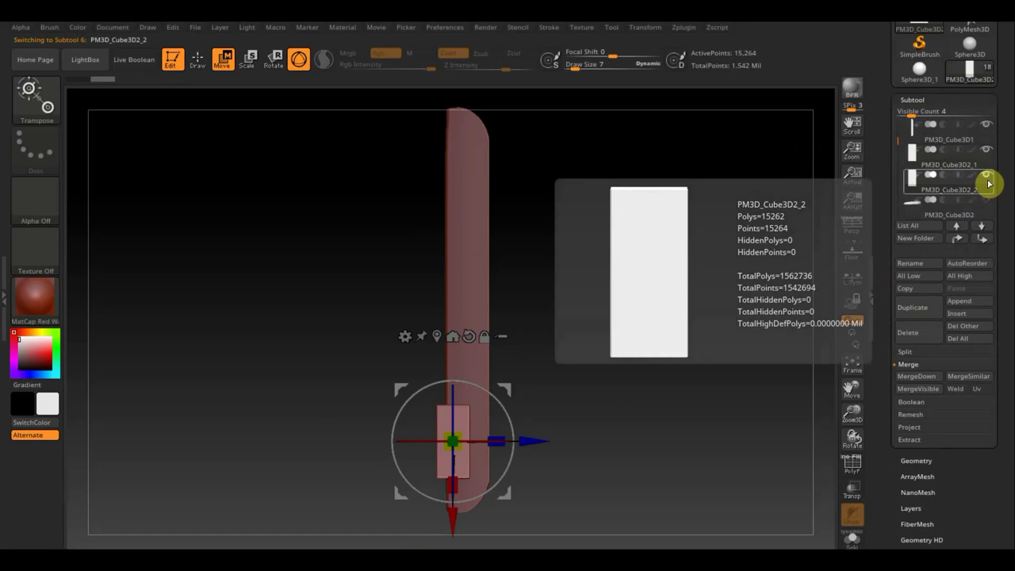
pyautogui.moveTo(944, 153)
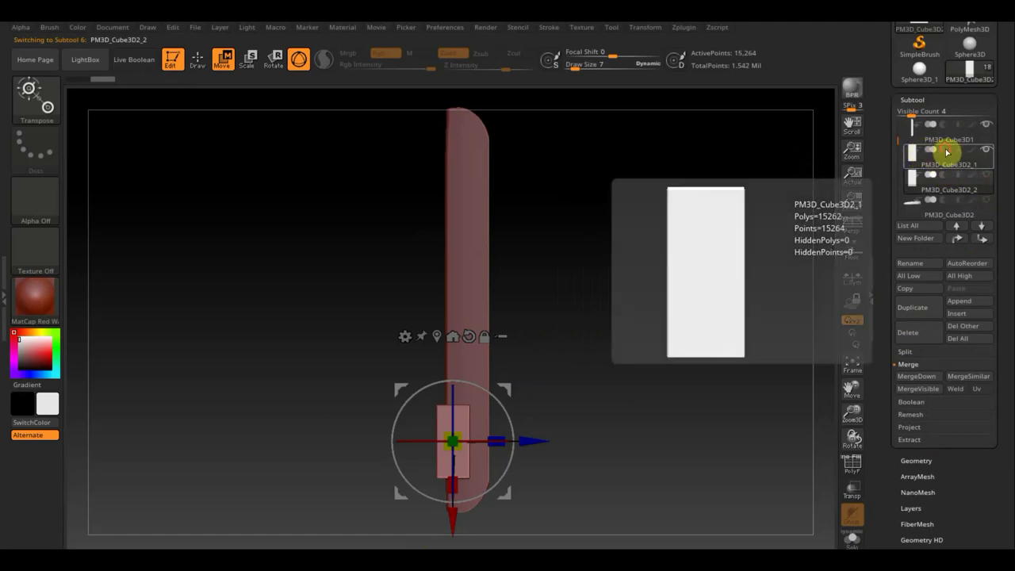
pyautogui.click(929, 139)
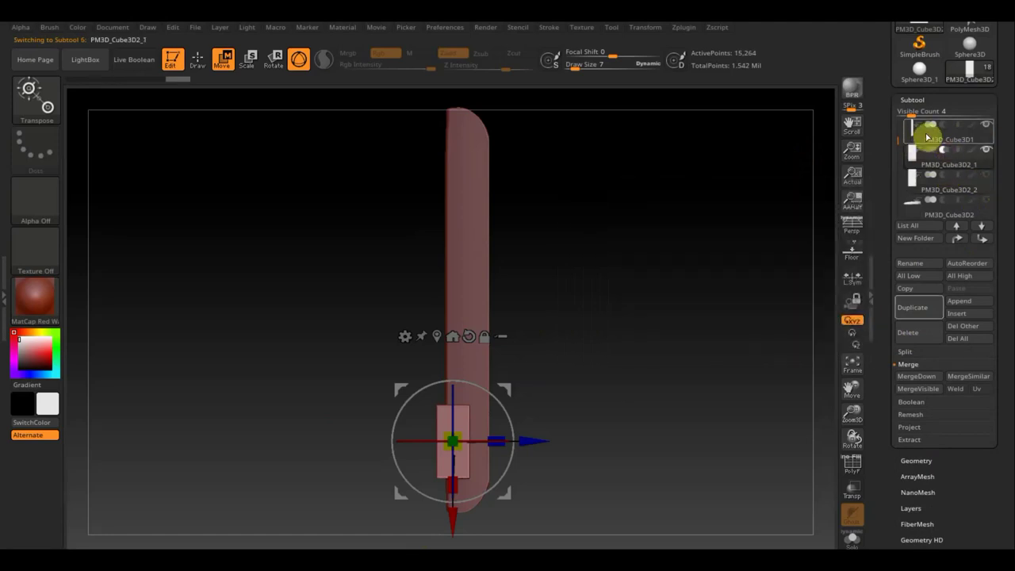
pyautogui.click(920, 377)
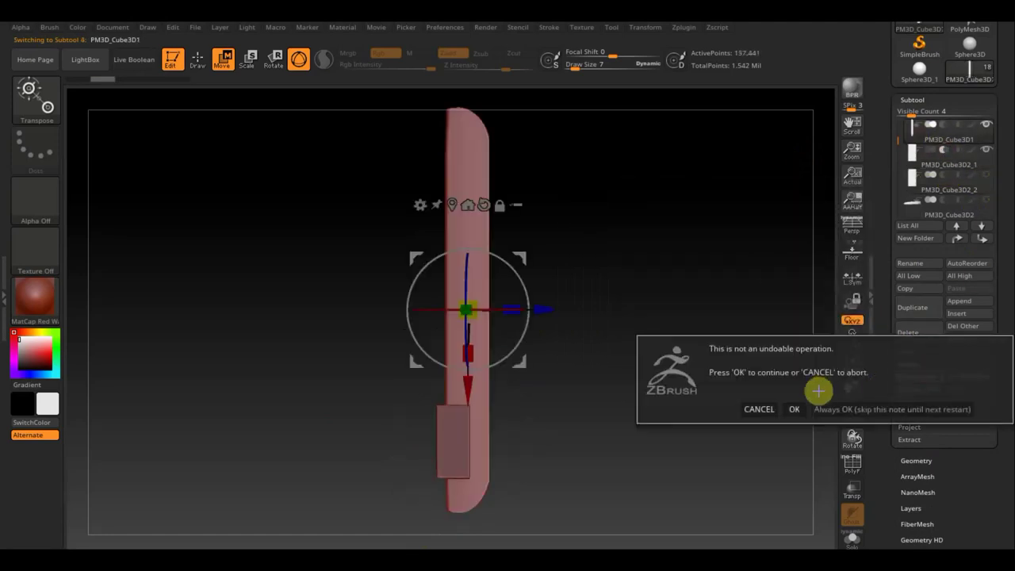
pyautogui.click(791, 409)
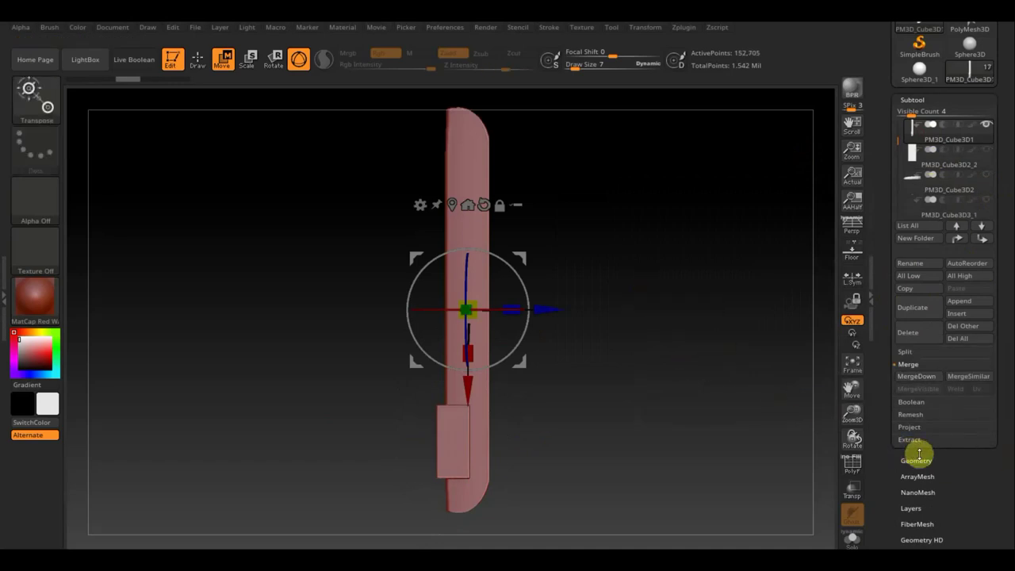
# Step: DynaMesh the wing to cut the notch, then select the PM3D_Cube3D2_2 copy
pyautogui.click(920, 458)
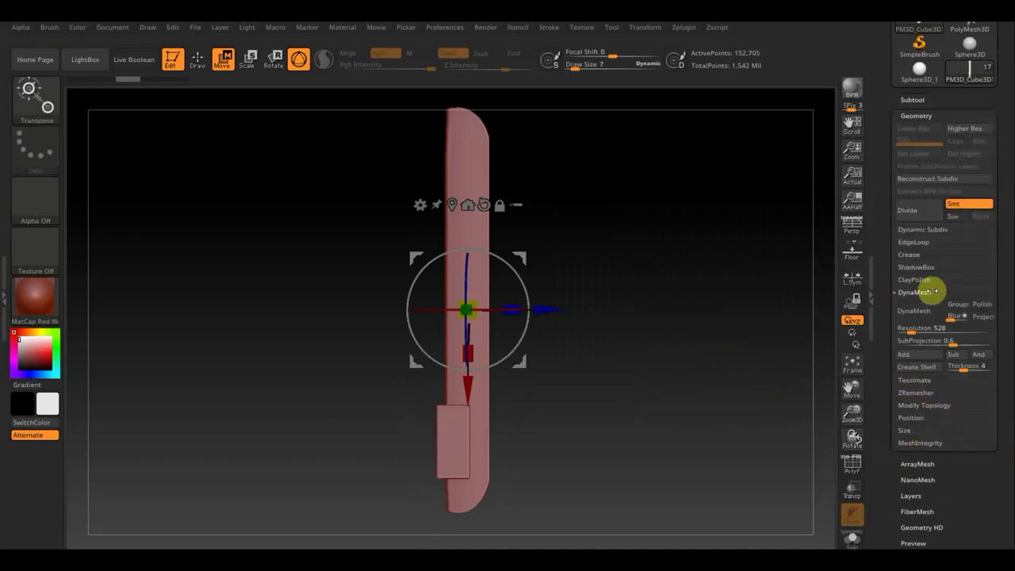
pyautogui.click(914, 310)
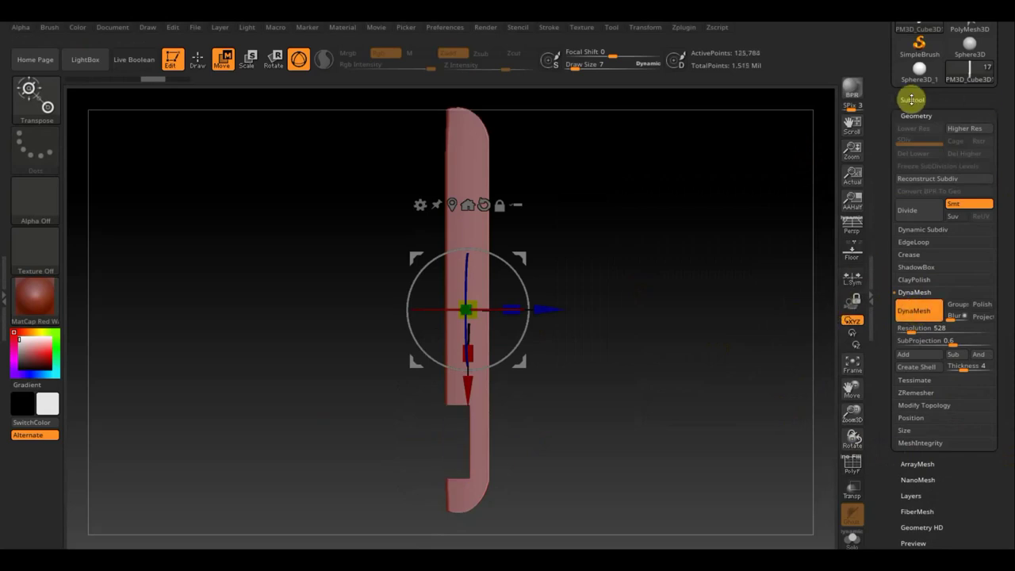
pyautogui.click(912, 99)
pyautogui.moveTo(948, 156)
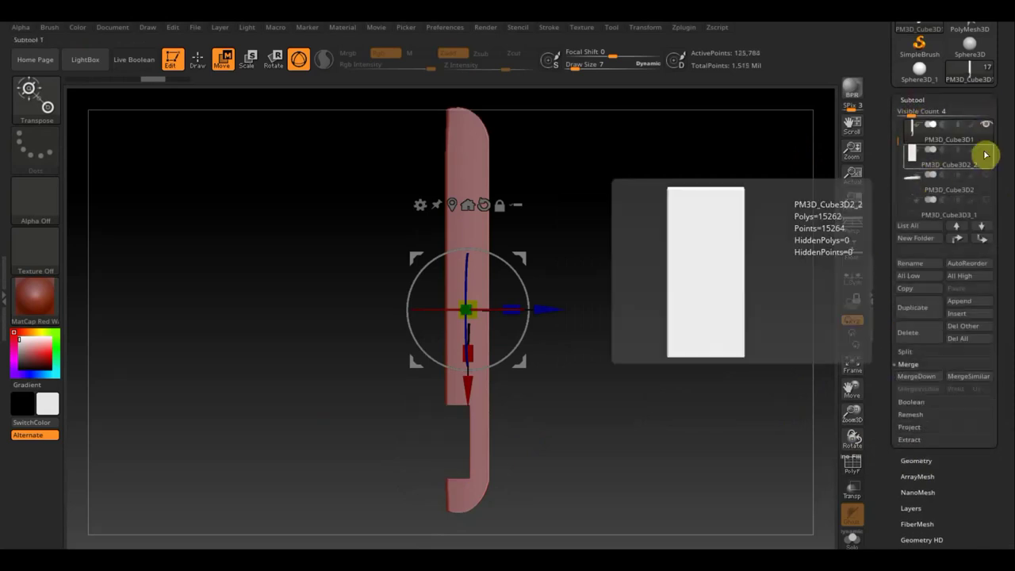
pyautogui.click(926, 158)
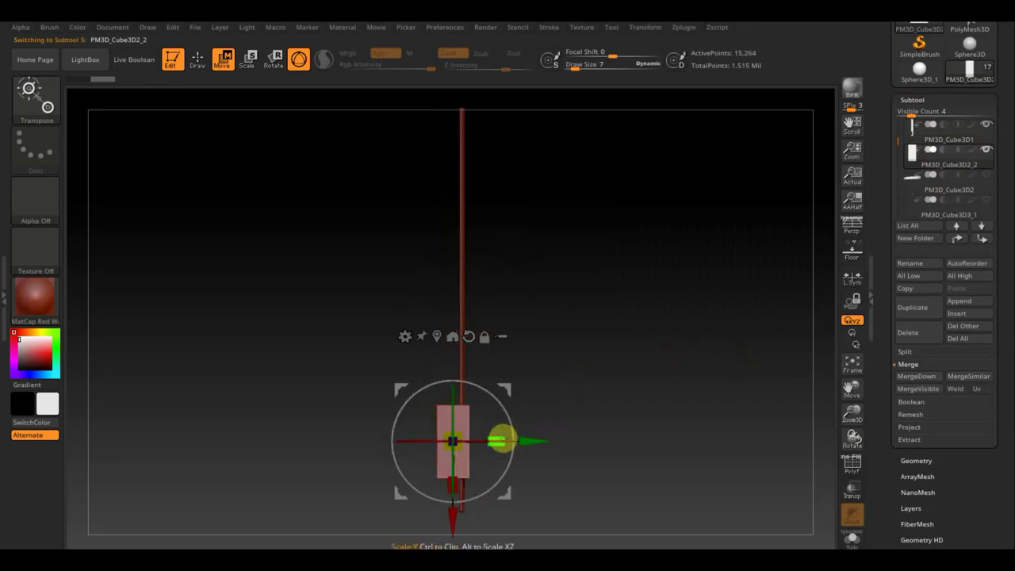
# Step: Squash PM3D_Cube3D2_2 into a thin slab against the wing edge, checking from a diagonal view
pyautogui.moveTo(502, 439)
pyautogui.mouseDown()
pyautogui.moveTo(467, 436)
pyautogui.moveTo(535, 437)
pyautogui.mouseUp()
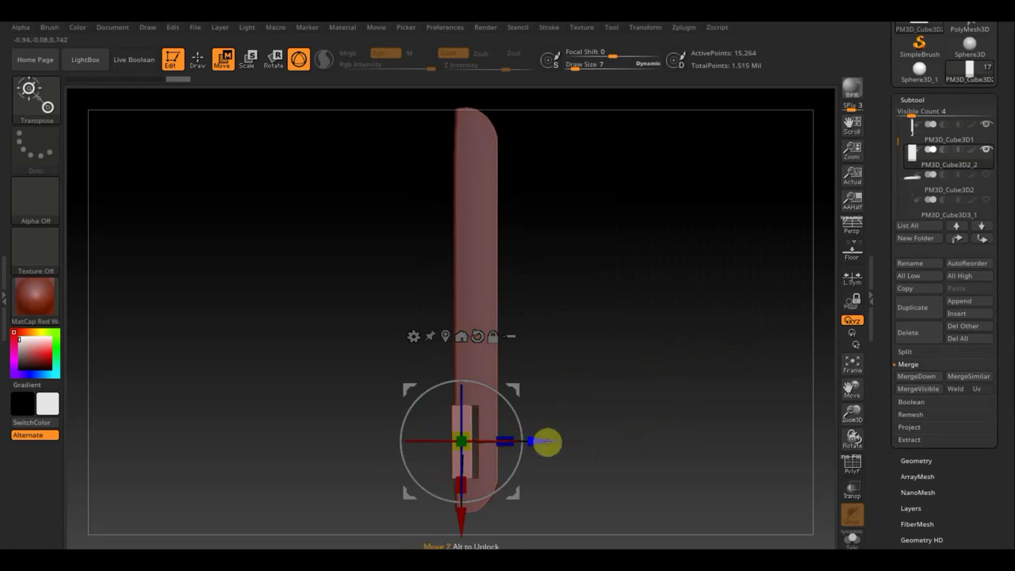
pyautogui.moveTo(545, 442)
pyautogui.mouseDown()
pyautogui.moveTo(614, 446)
pyautogui.moveTo(581, 442)
pyautogui.mouseUp()
pyautogui.keyDown('ctrl'); pyautogui.click(581, 442); pyautogui.keyUp('ctrl')
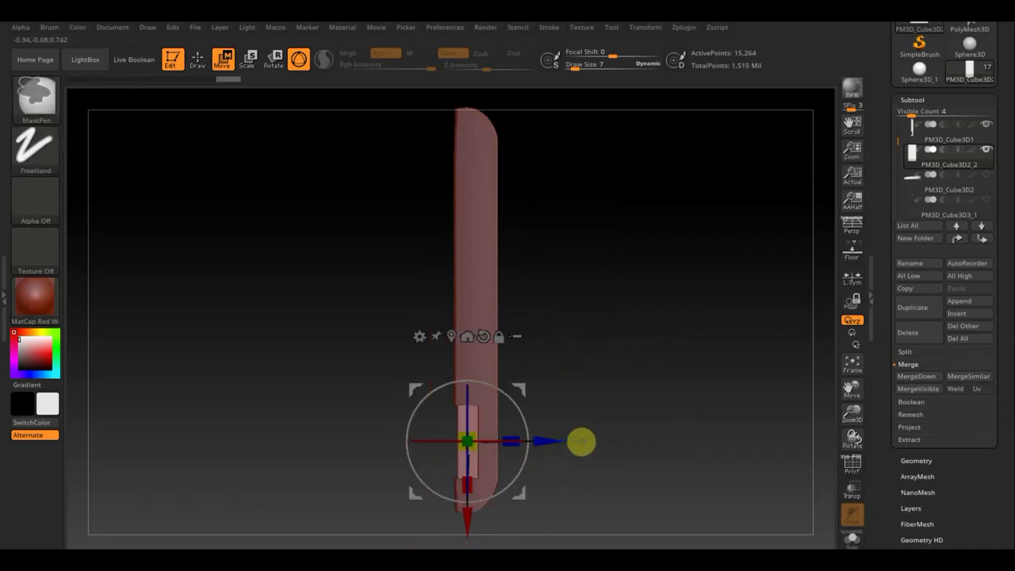
pyautogui.moveTo(638, 397)
pyautogui.mouseDown()
pyautogui.moveTo(632, 297)
pyautogui.moveTo(706, 296)
pyautogui.moveTo(708, 329)
pyautogui.mouseUp()
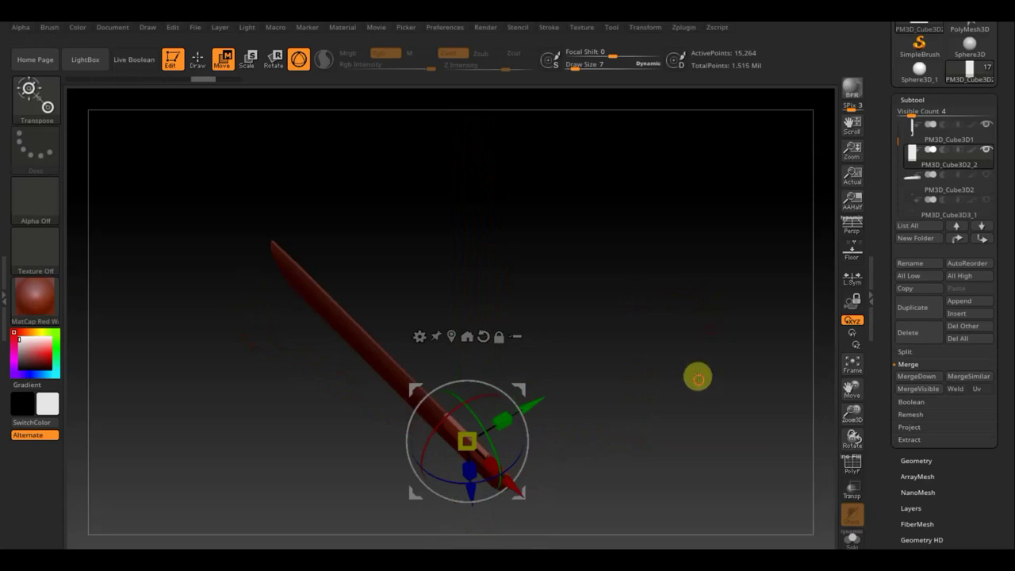
pyautogui.moveTo(698, 378)
pyautogui.mouseDown()
pyautogui.moveTo(745, 521)
pyautogui.moveTo(706, 399)
pyautogui.moveTo(734, 410)
pyautogui.moveTo(734, 478)
pyautogui.moveTo(716, 494)
pyautogui.moveTo(666, 519)
pyautogui.moveTo(613, 514)
pyautogui.moveTo(661, 471)
pyautogui.mouseUp()
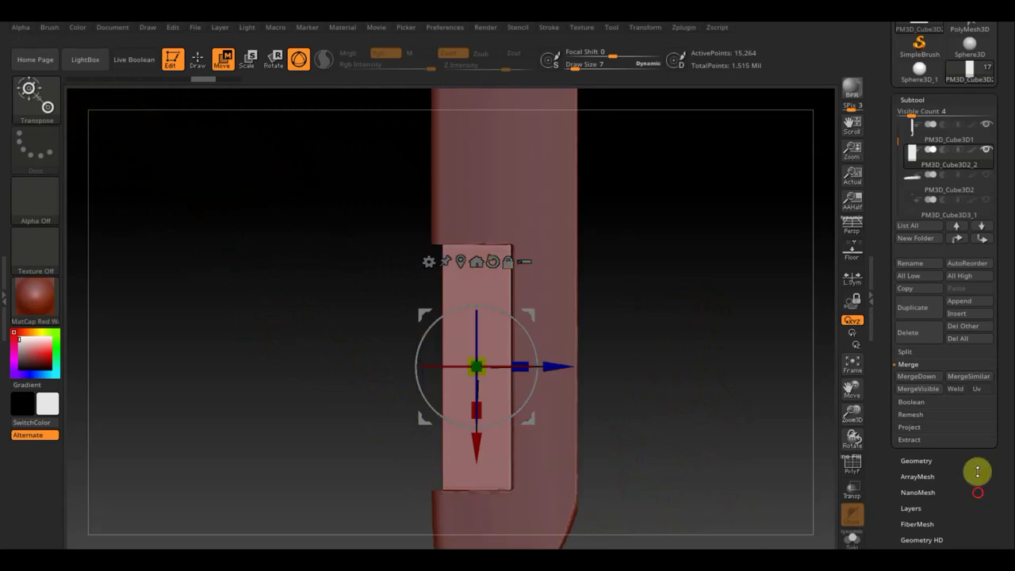
# Step: Stretch the cutter box about 1.14 times in depth, then expand the Geometry settings
pyautogui.moveTo(978, 471); pyautogui.dragTo(964, 382)
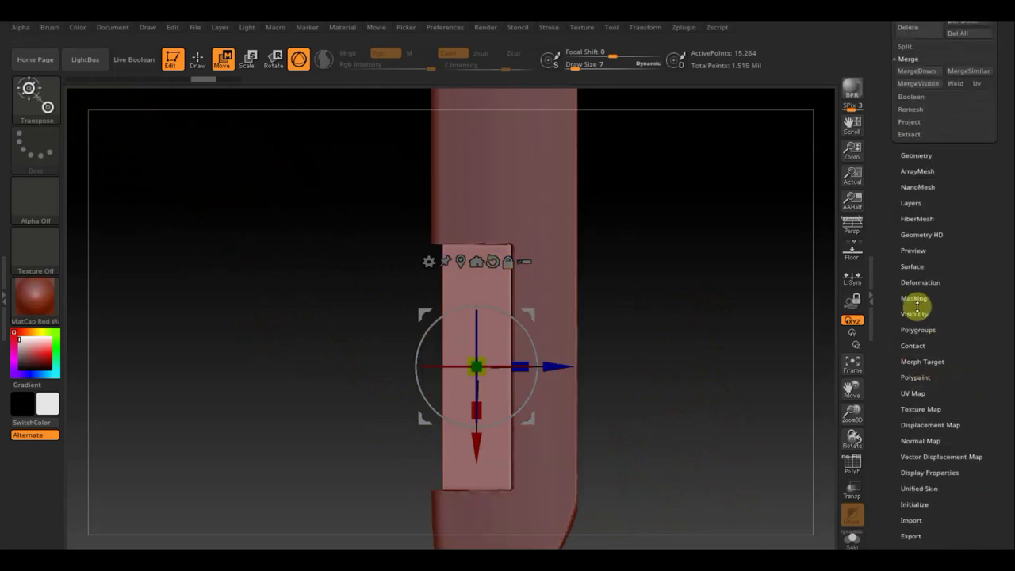
pyautogui.click(922, 281)
pyautogui.moveTo(997, 199); pyautogui.dragTo(1009, 127)
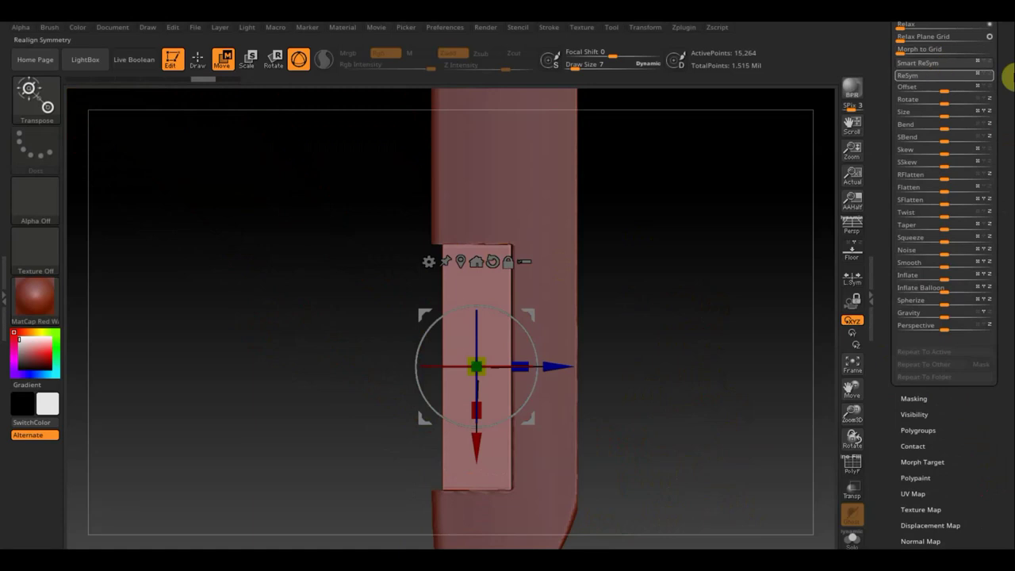
pyautogui.scroll(2, 1010, 127)
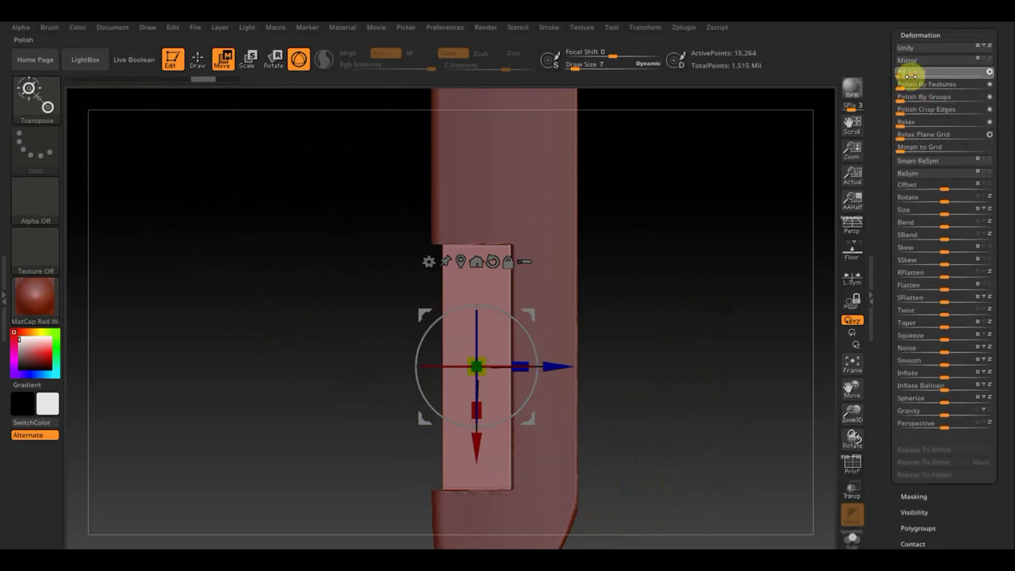
pyautogui.click(910, 73)
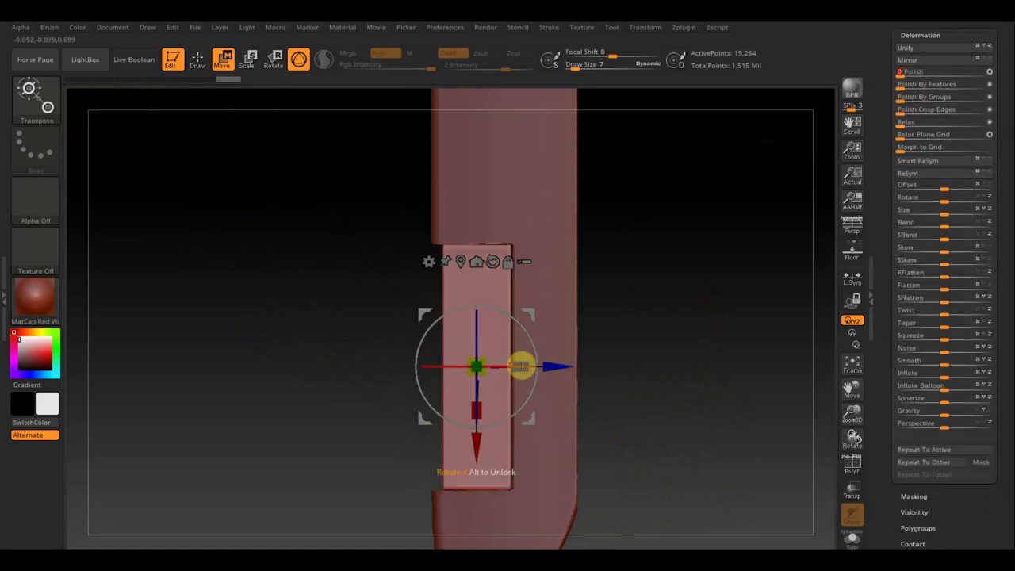
pyautogui.moveTo(517, 365); pyautogui.dragTo(536, 361)
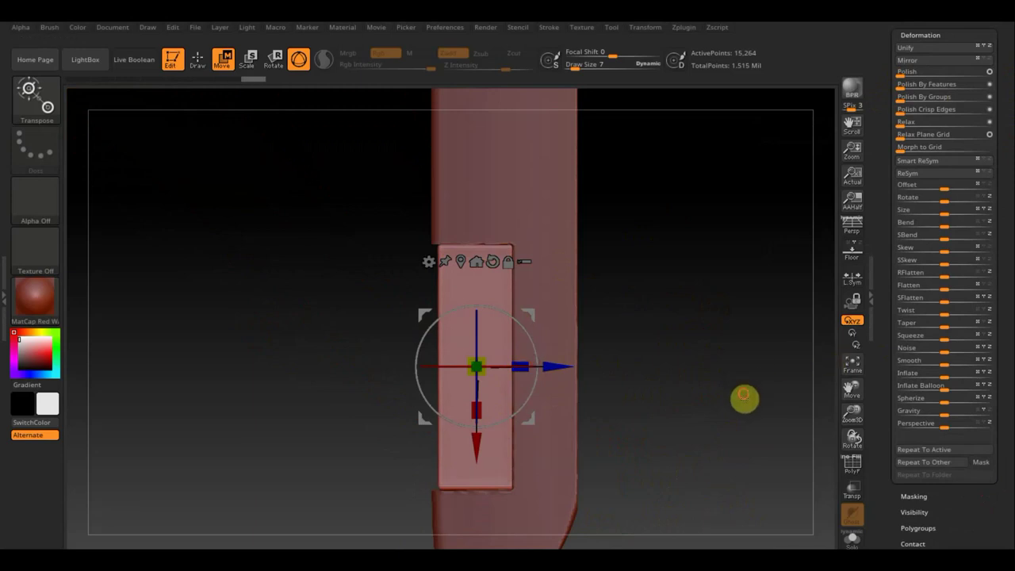
pyautogui.moveTo(744, 399)
pyautogui.mouseDown()
pyautogui.moveTo(687, 246)
pyautogui.moveTo(666, 295)
pyautogui.moveTo(706, 267)
pyautogui.mouseUp()
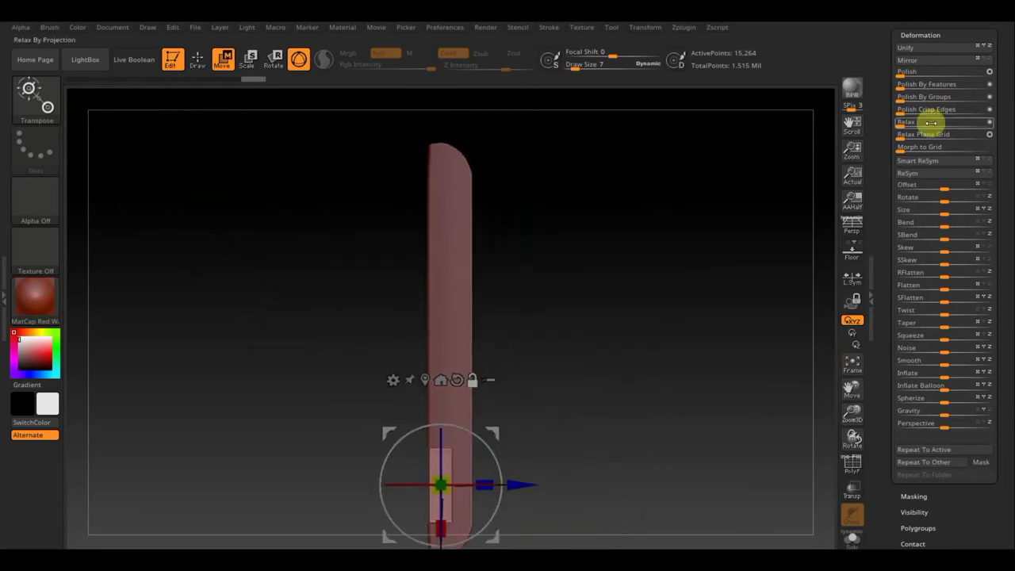
pyautogui.scroll(5, 996, 185)
pyautogui.click(929, 167)
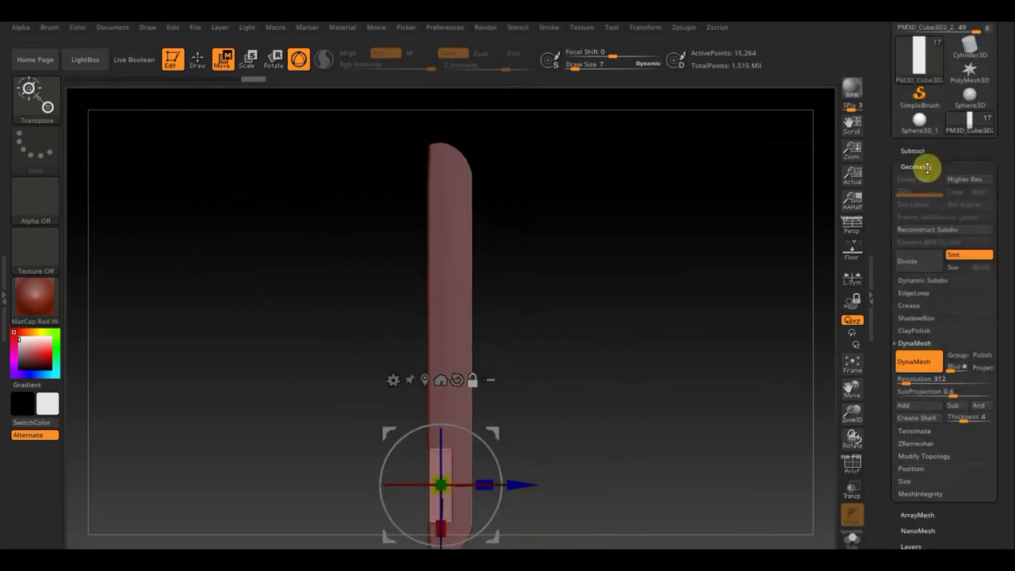
# Step: Mirror and weld the cutter cube onto the wing's other end, then select wing PM3D_Cube3D1
pyautogui.click(940, 458)
pyautogui.click(936, 418)
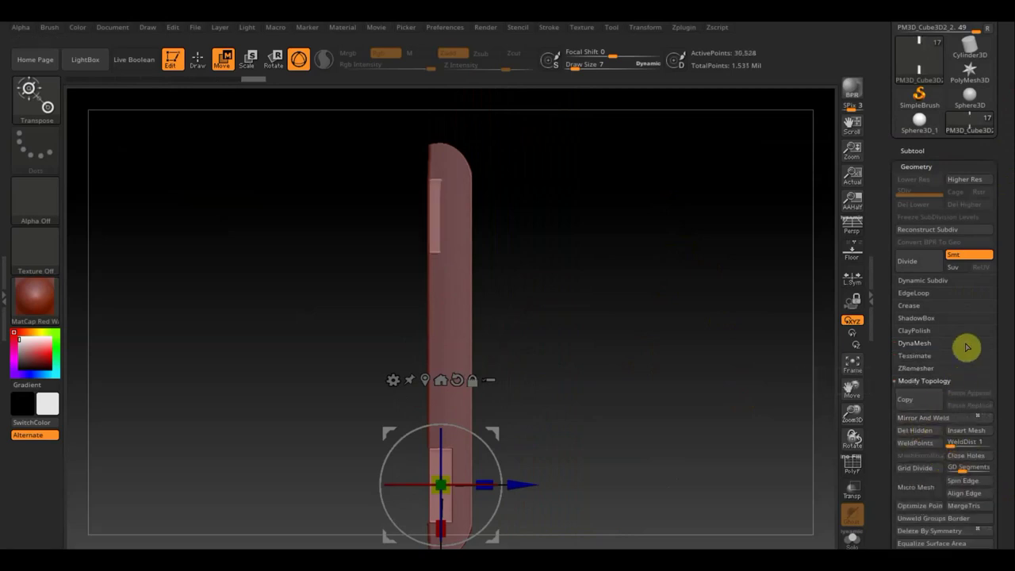
pyautogui.click(919, 151)
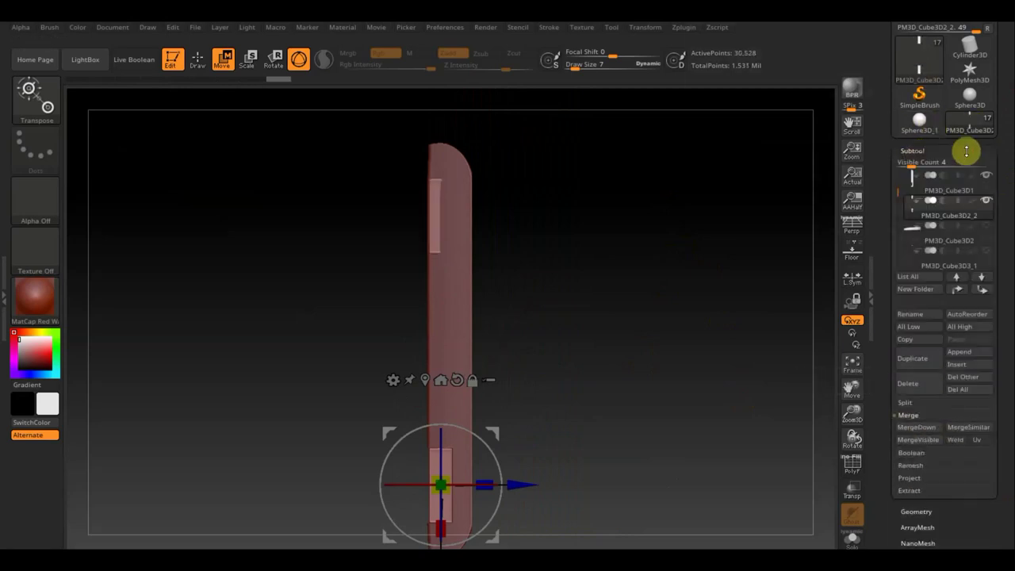
pyautogui.click(932, 190)
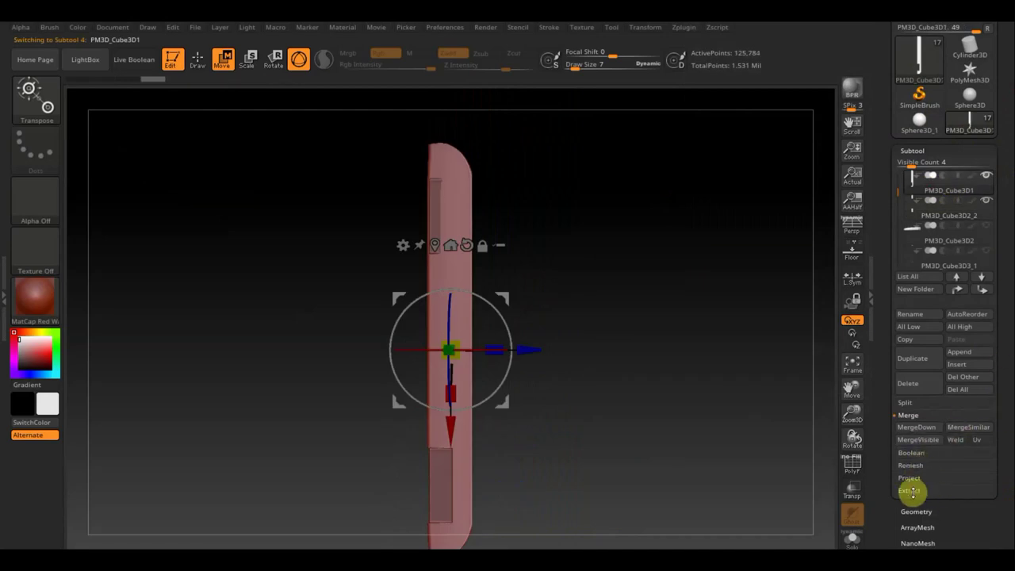
# Step: Mirror and weld the wing so both ends carry notches, and show all seaplane parts again
pyautogui.click(918, 512)
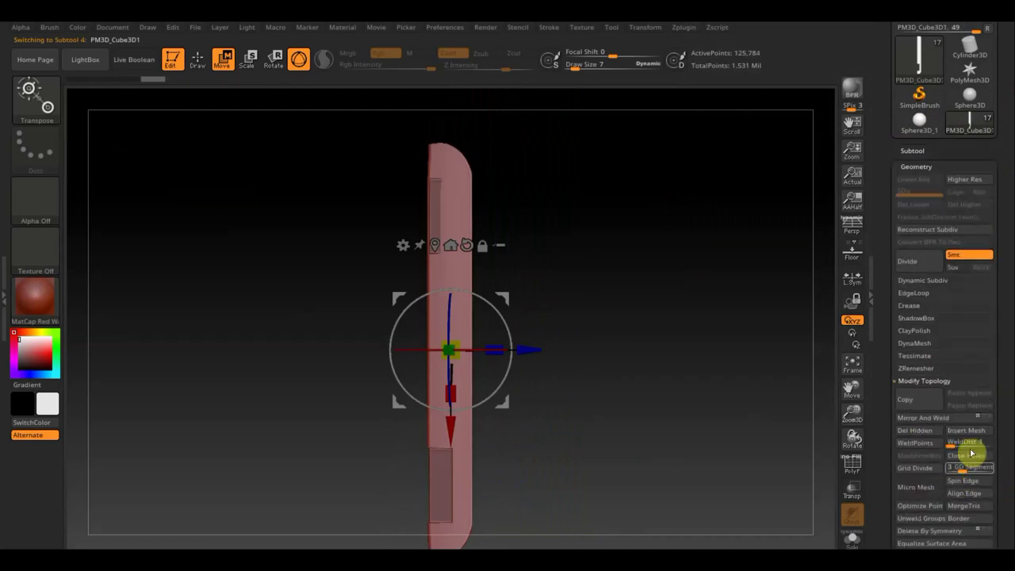
pyautogui.click(937, 418)
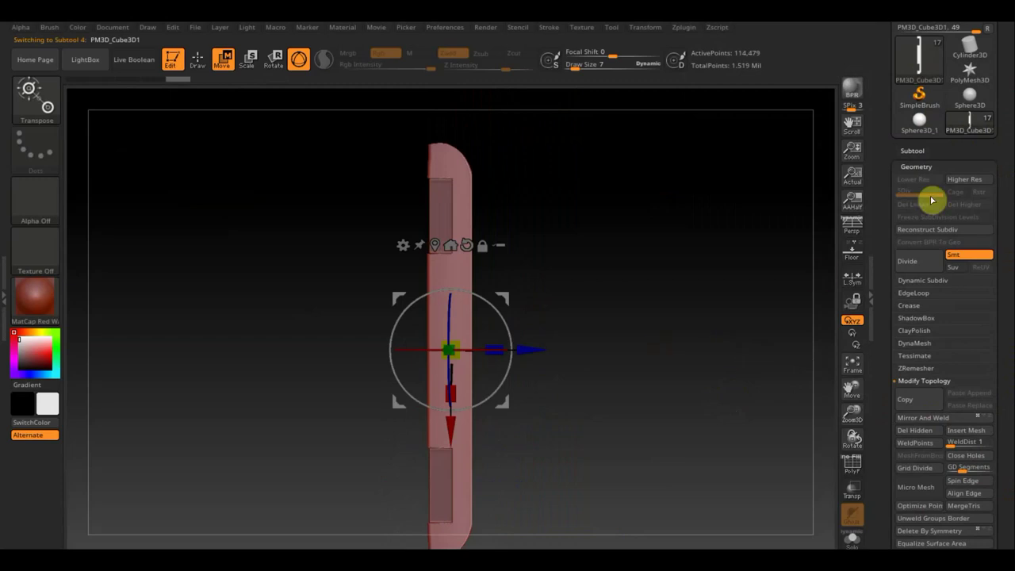
pyautogui.click(911, 150)
pyautogui.moveTo(986, 180)
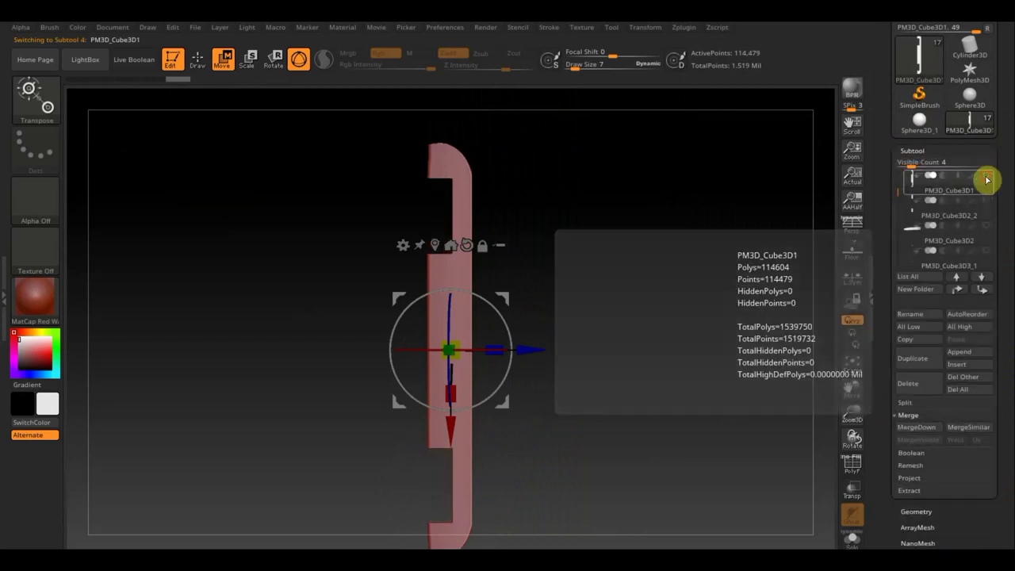
pyautogui.click(987, 180)
# Step: Orbit and zoom around the full seaplane, checking the cockpit, propellers and notched wing
pyautogui.moveTo(684, 410)
pyautogui.mouseDown()
pyautogui.moveTo(658, 285)
pyautogui.moveTo(686, 361)
pyautogui.moveTo(720, 336)
pyautogui.moveTo(747, 449)
pyautogui.mouseUp()
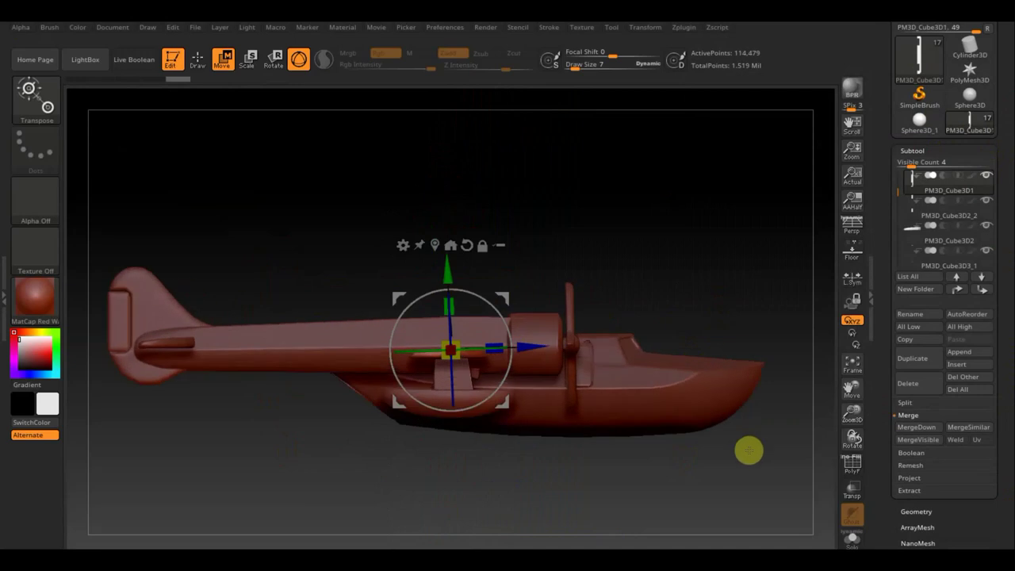
pyautogui.moveTo(693, 405)
pyautogui.mouseDown()
pyautogui.moveTo(666, 410)
pyautogui.moveTo(744, 461)
pyautogui.mouseUp()
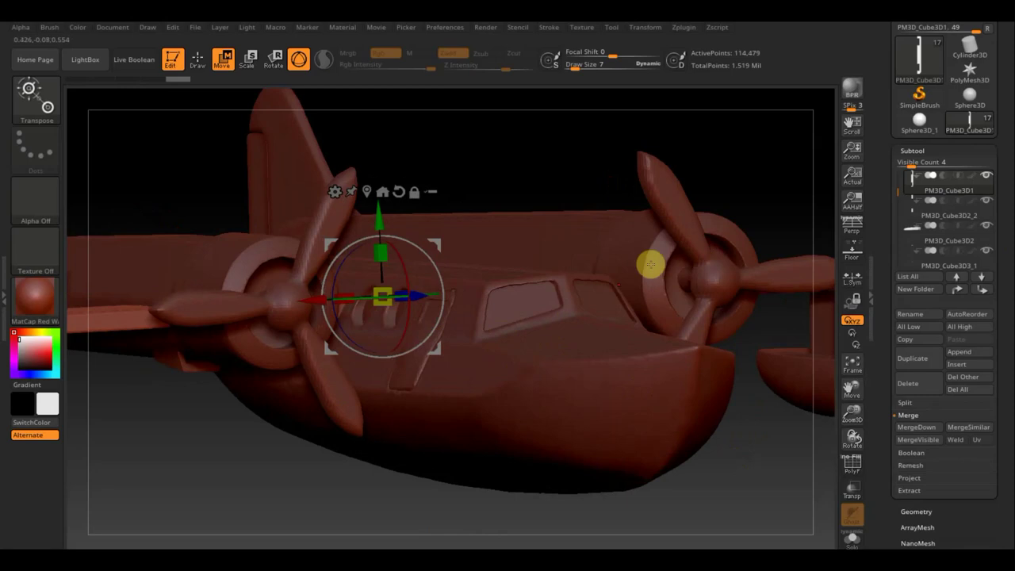
pyautogui.moveTo(425, 490)
pyautogui.mouseDown()
pyautogui.moveTo(662, 489)
pyautogui.moveTo(645, 360)
pyautogui.moveTo(597, 421)
pyautogui.moveTo(663, 437)
pyautogui.moveTo(647, 437)
pyautogui.moveTo(635, 460)
pyautogui.moveTo(680, 470)
pyautogui.moveTo(675, 403)
pyautogui.moveTo(636, 410)
pyautogui.mouseUp()
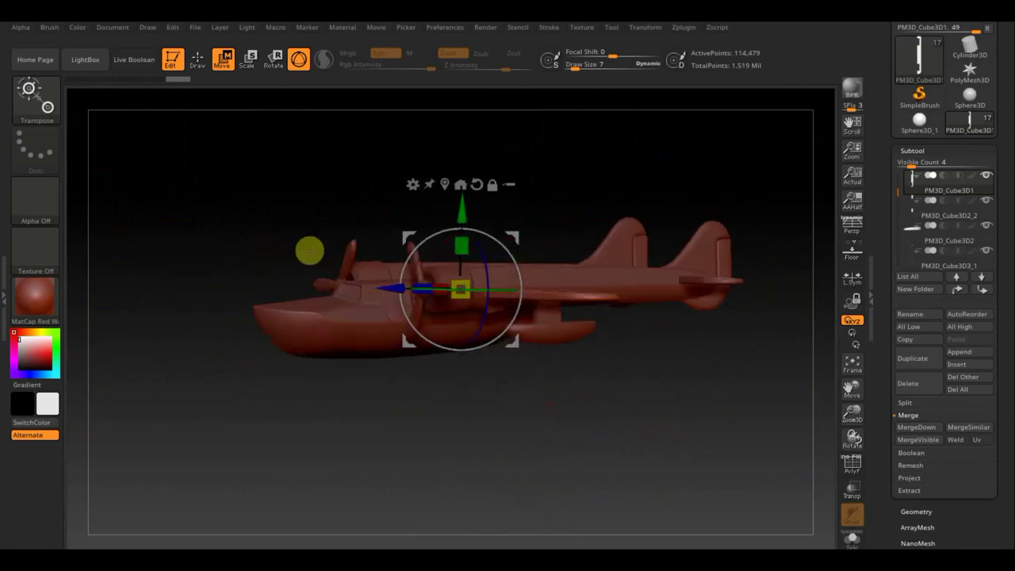